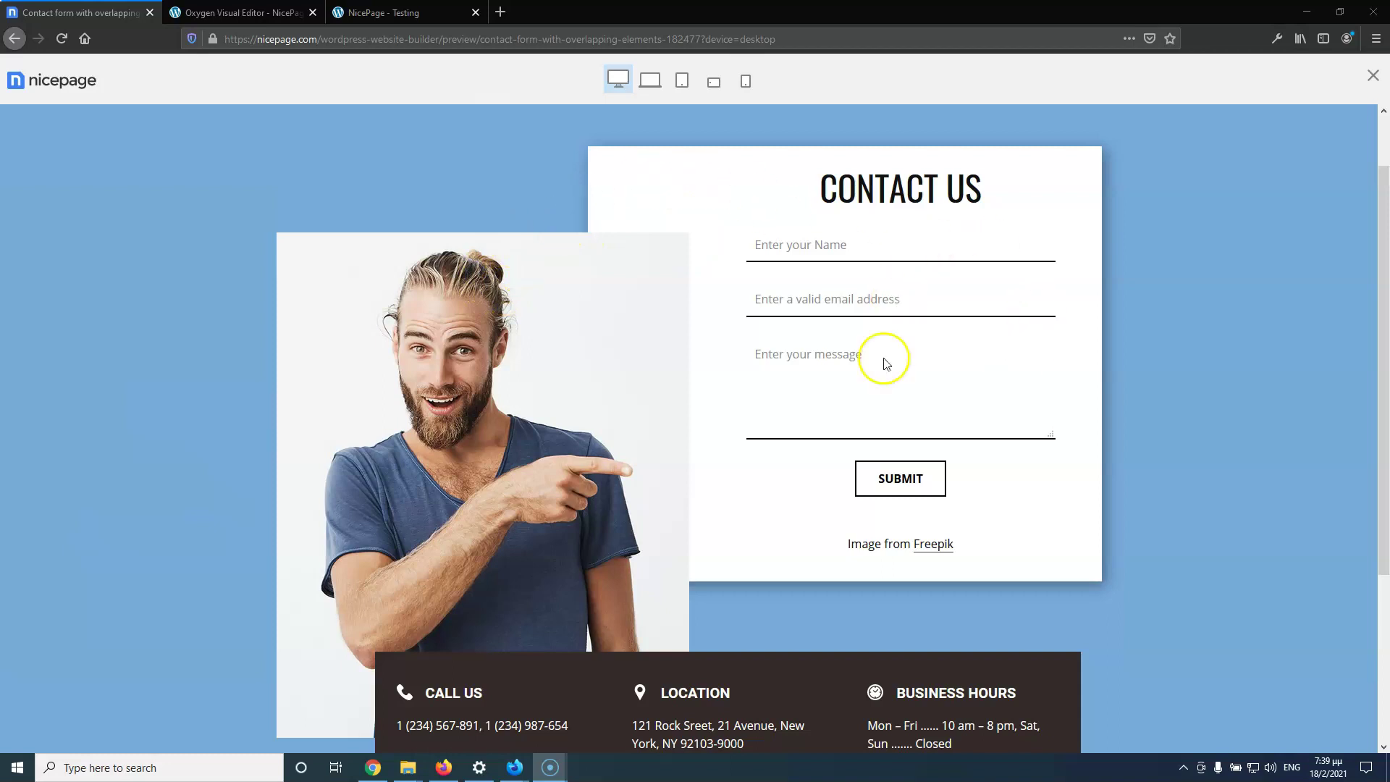
Review the Nicepage contact form template and add a Section to the blank page in the Oxygen editor
scroll(906, 403, down, 2)
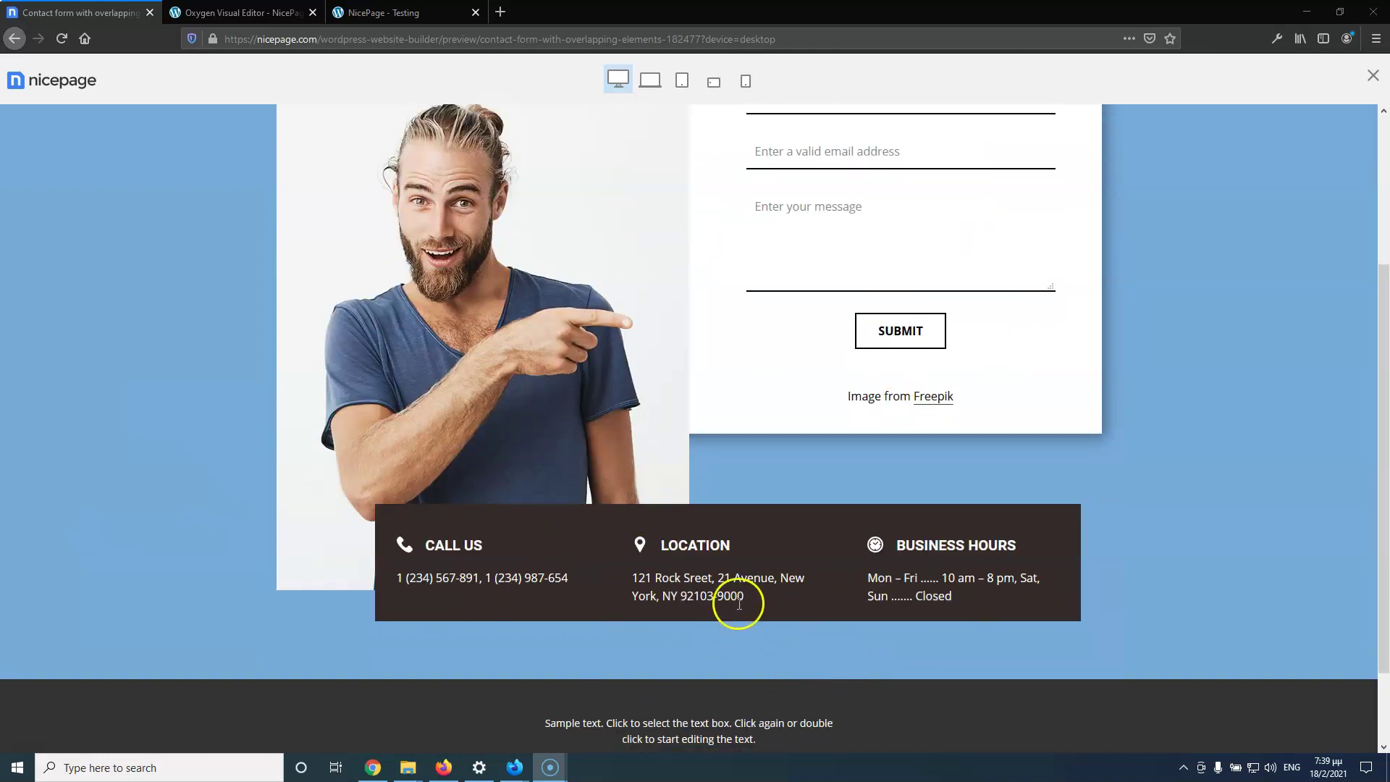
scroll(695, 598, up, 2)
scroll(680, 594, up, 1)
click(250, 12)
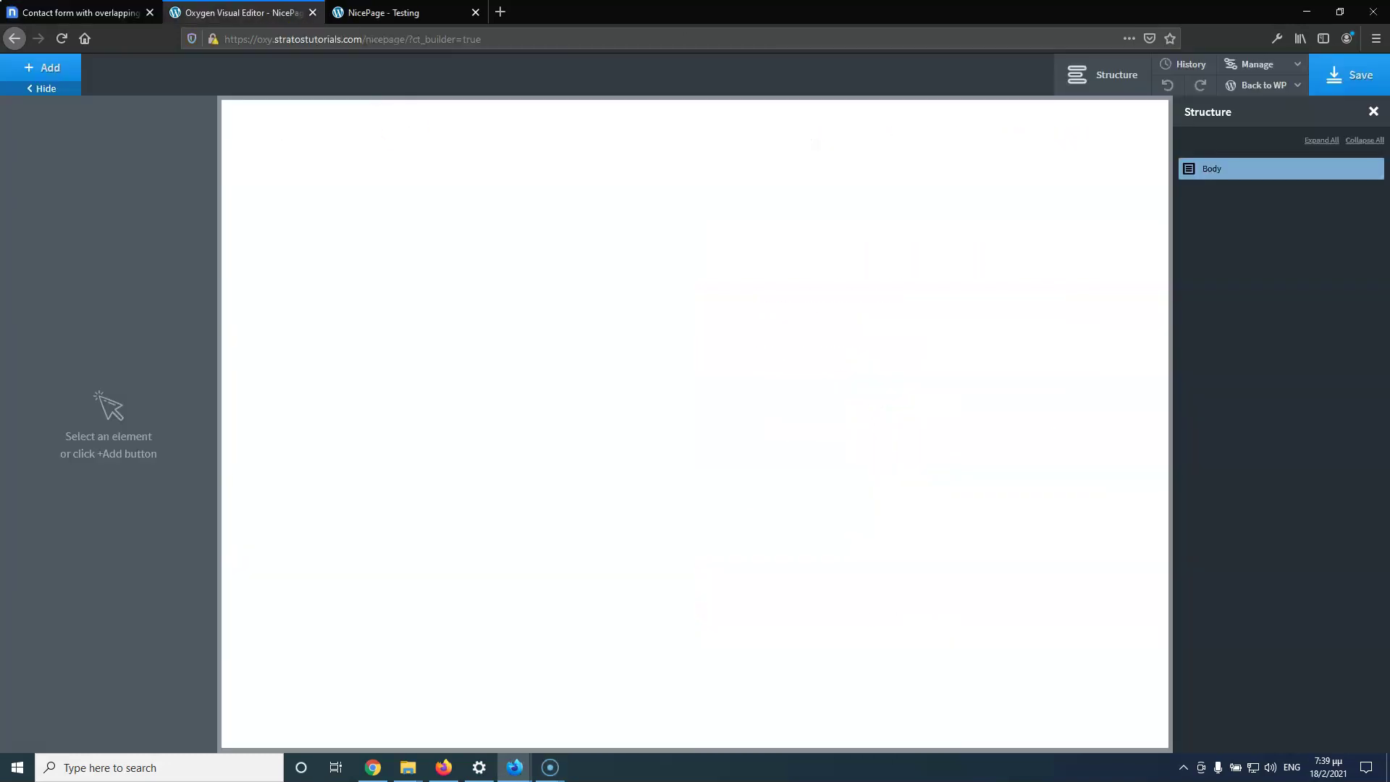
click(43, 68)
click(70, 205)
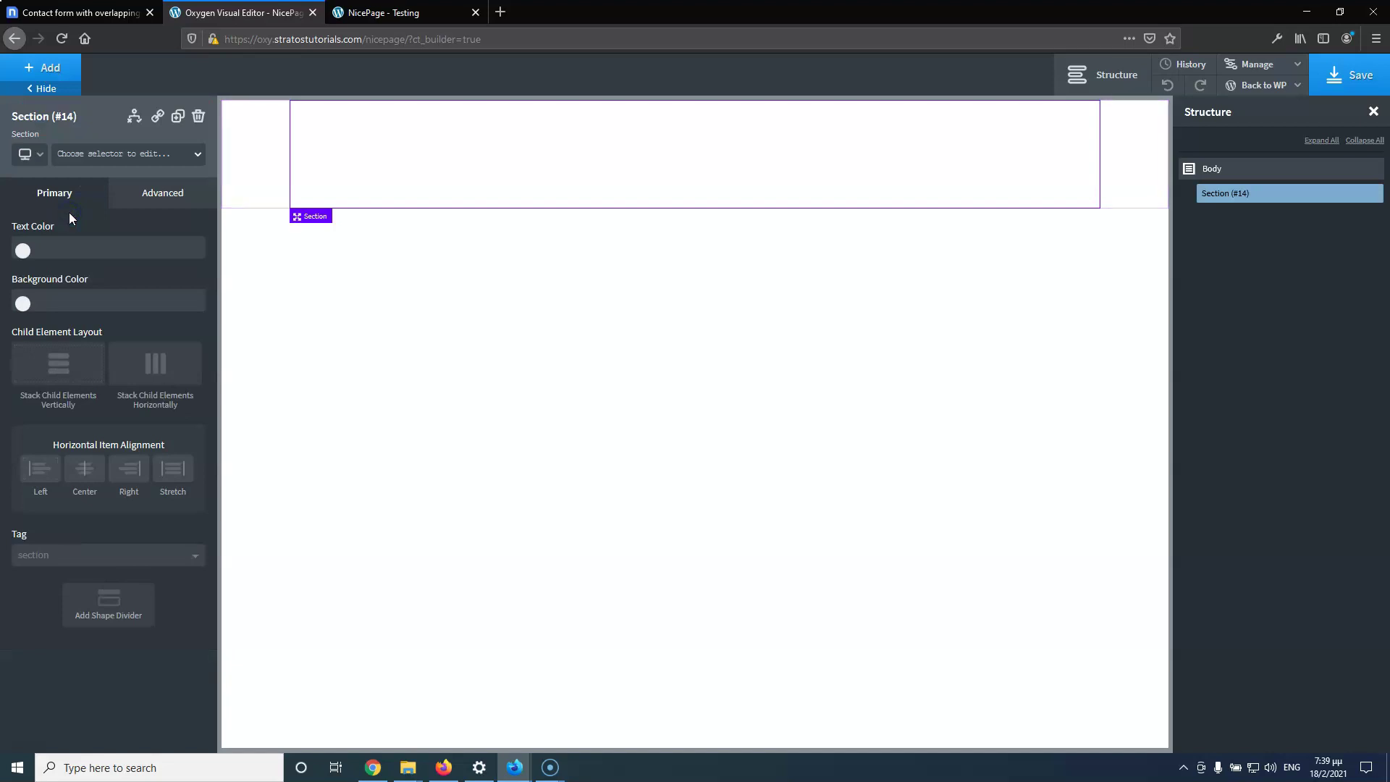
click(23, 253)
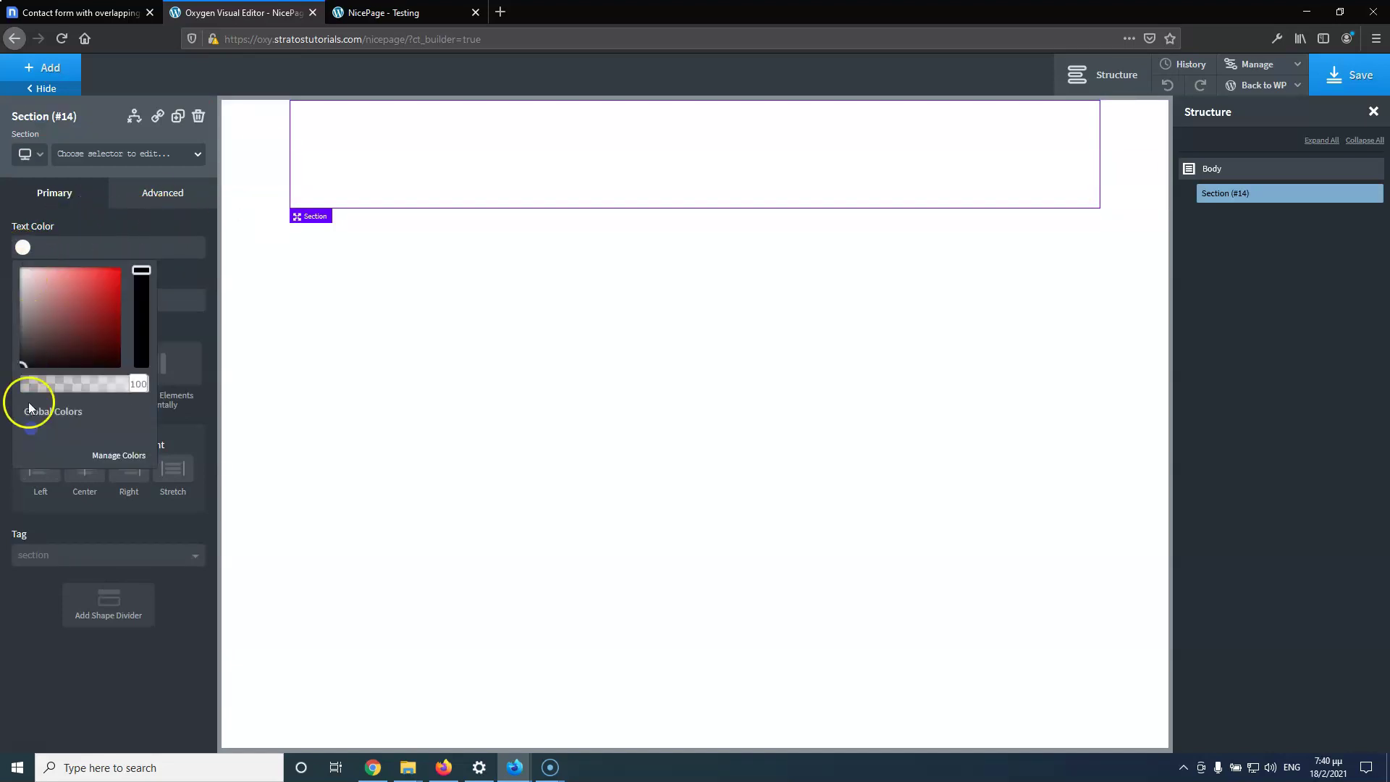
click(30, 430)
click(194, 244)
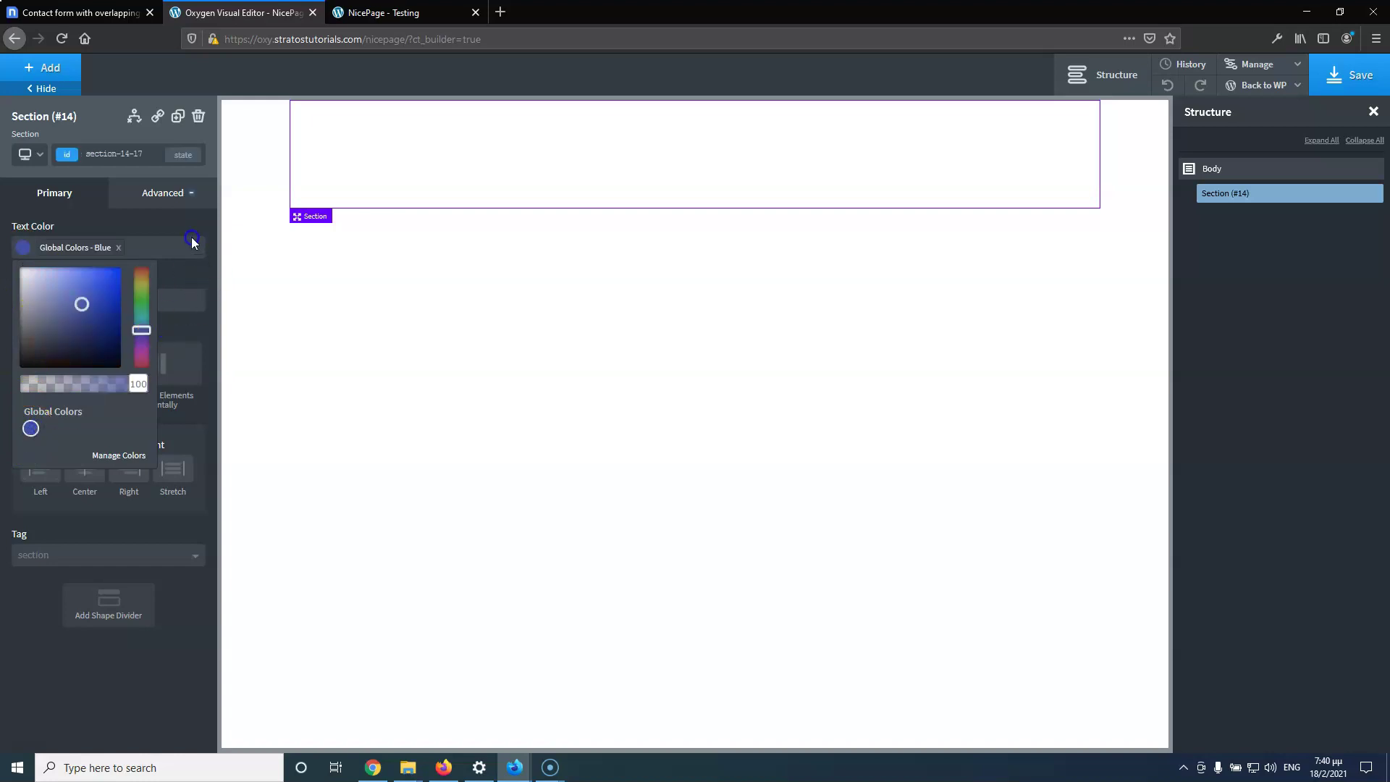
click(107, 252)
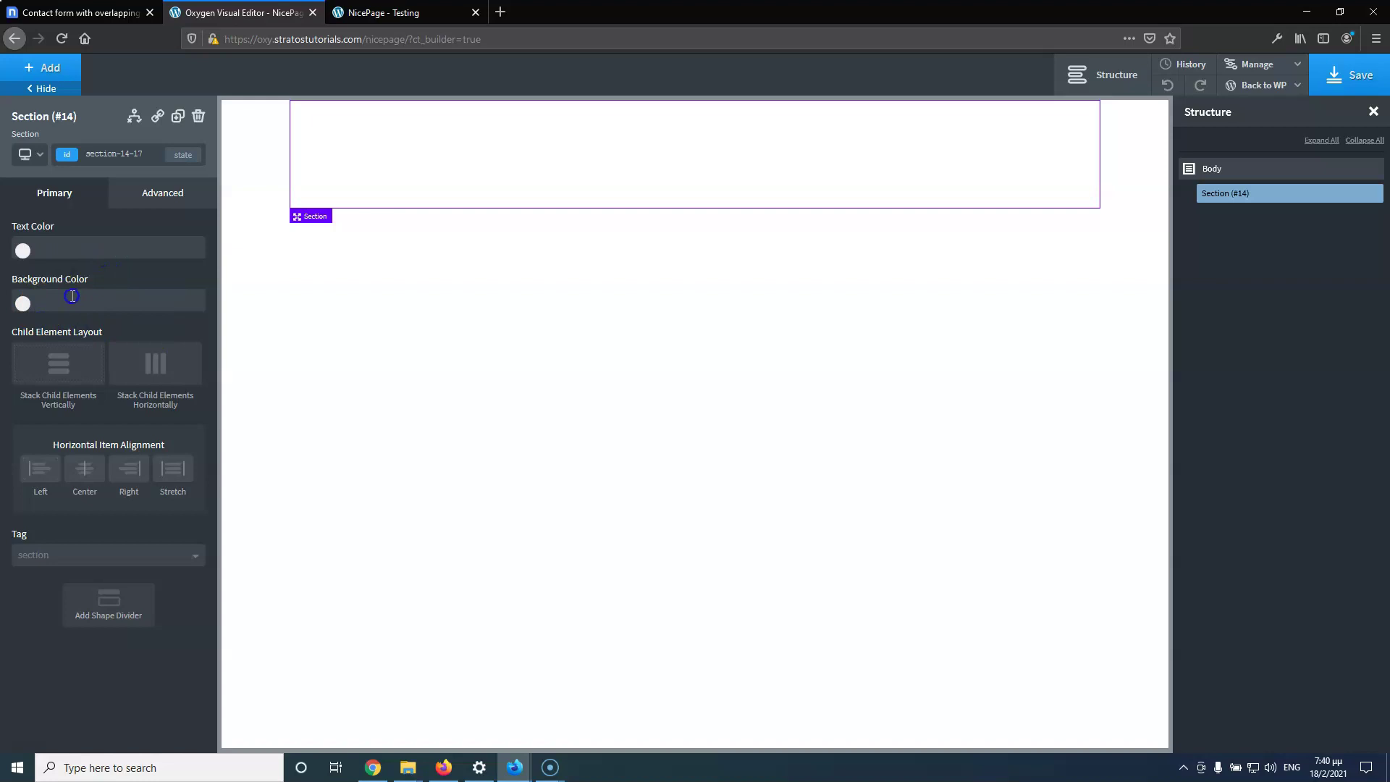
Set the section's background color to light blue #788de2, compare it with the Nicepage template, and save the page
click(23, 301)
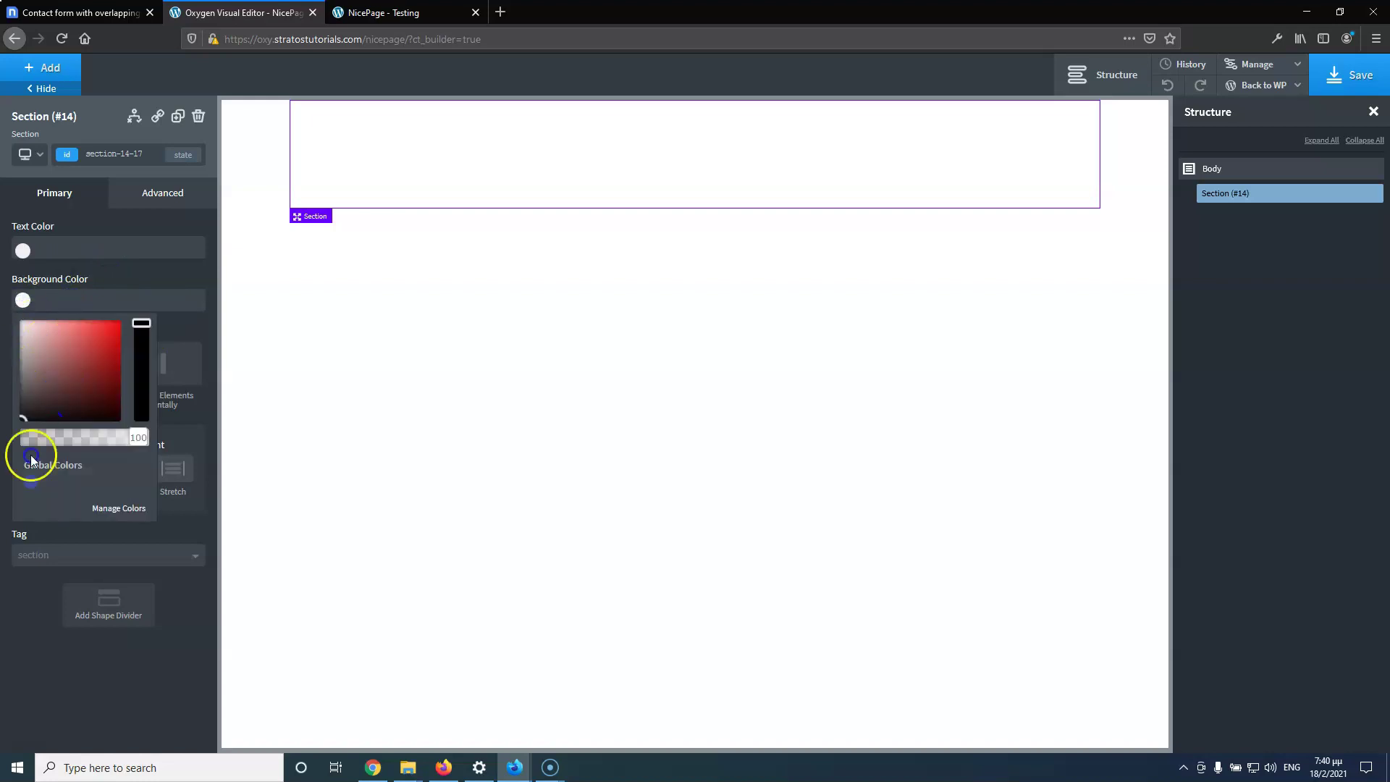
click(30, 487)
drag(75, 366, 70, 333)
click(102, 11)
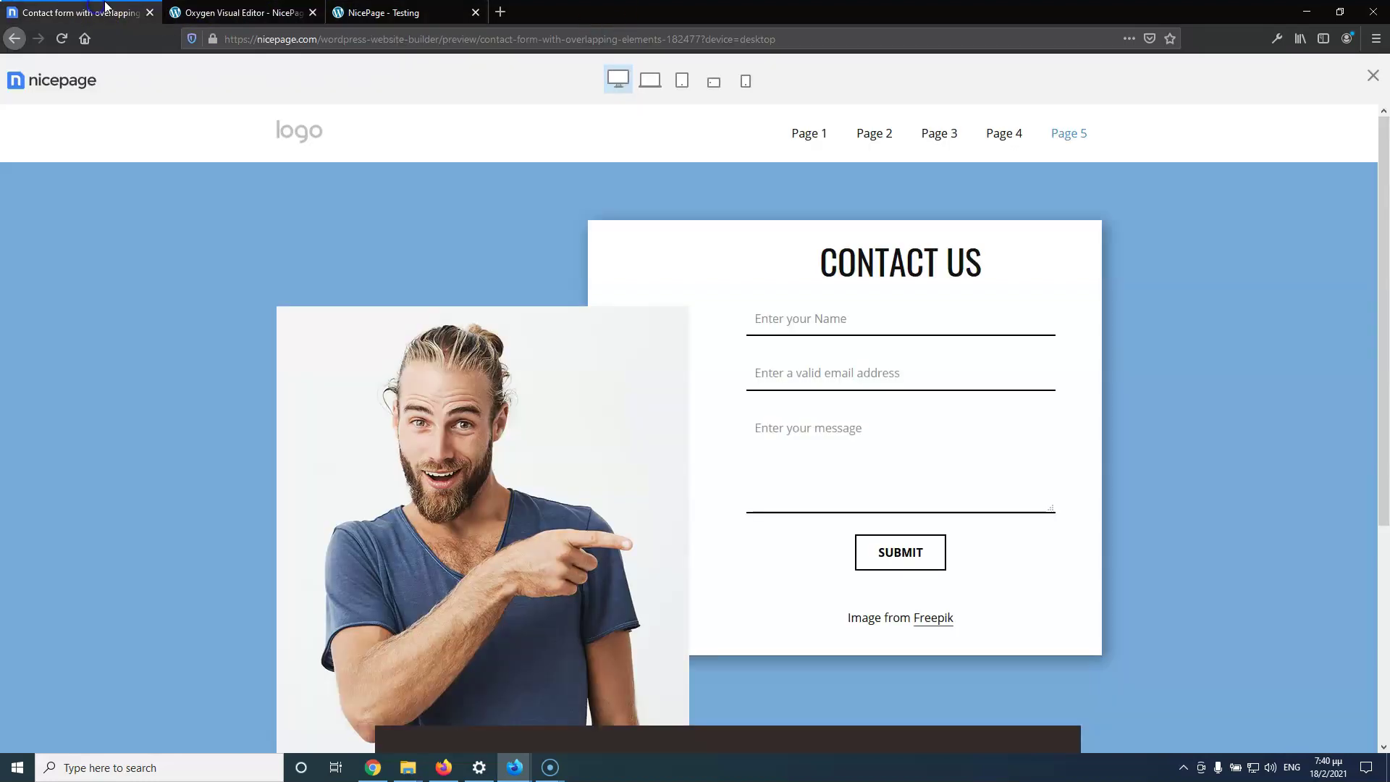
click(261, 12)
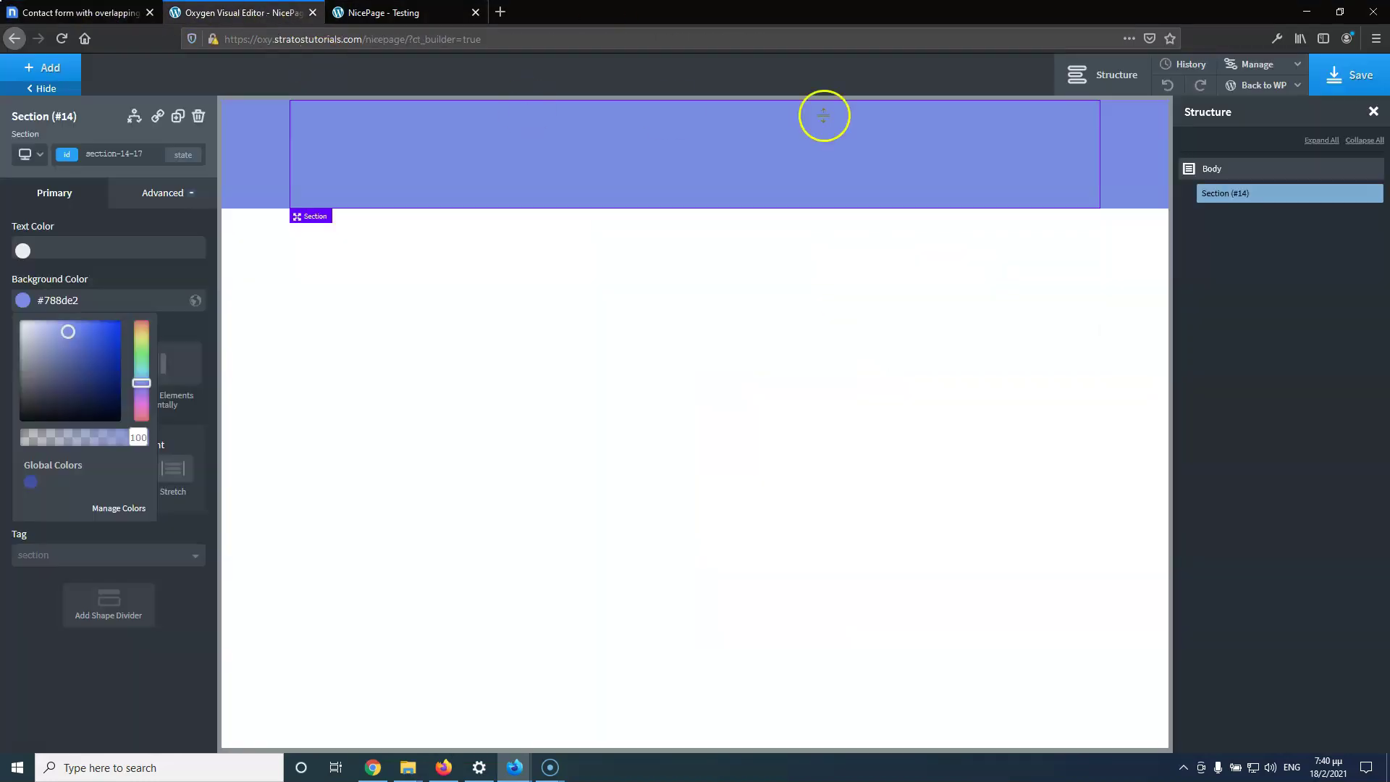
click(1360, 75)
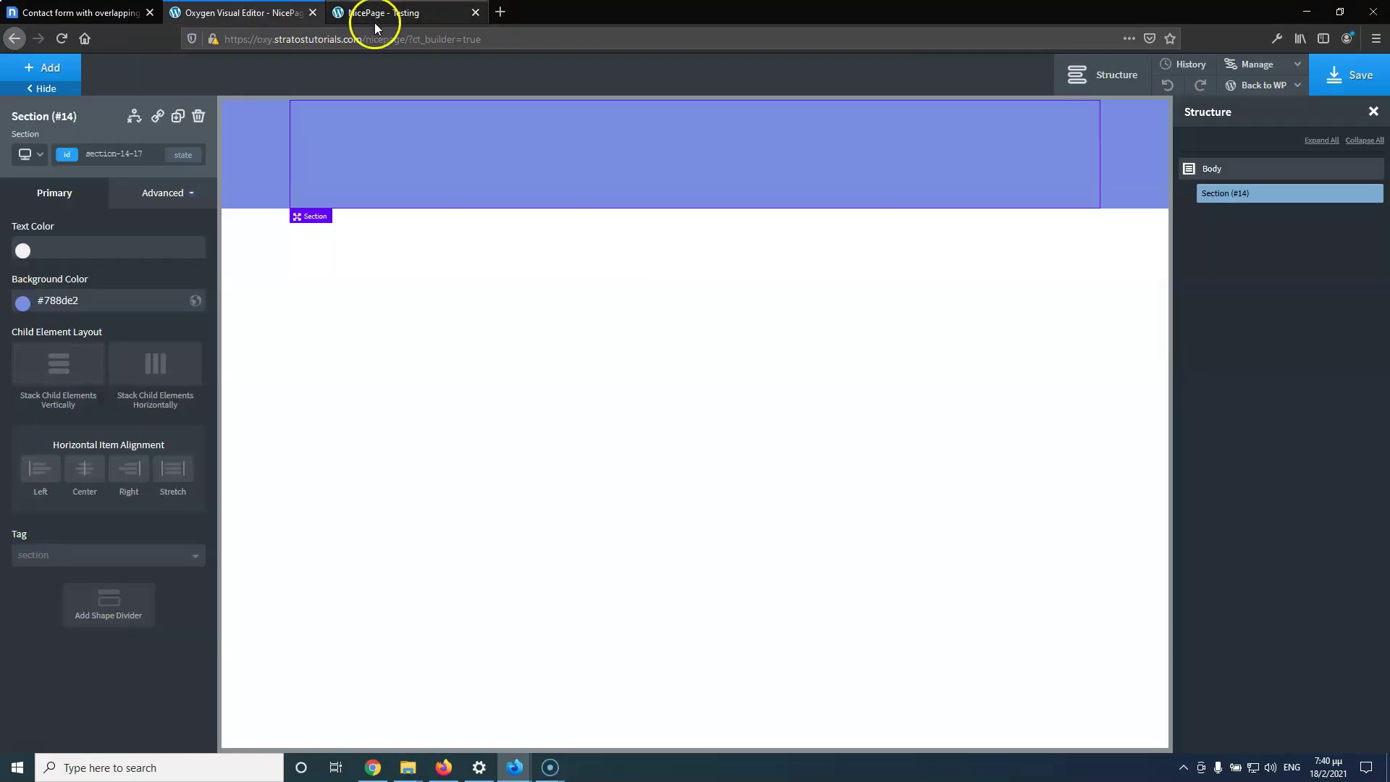
Add a Columns element with the 50 50 layout inside the section and expand its structure tree
click(61, 78)
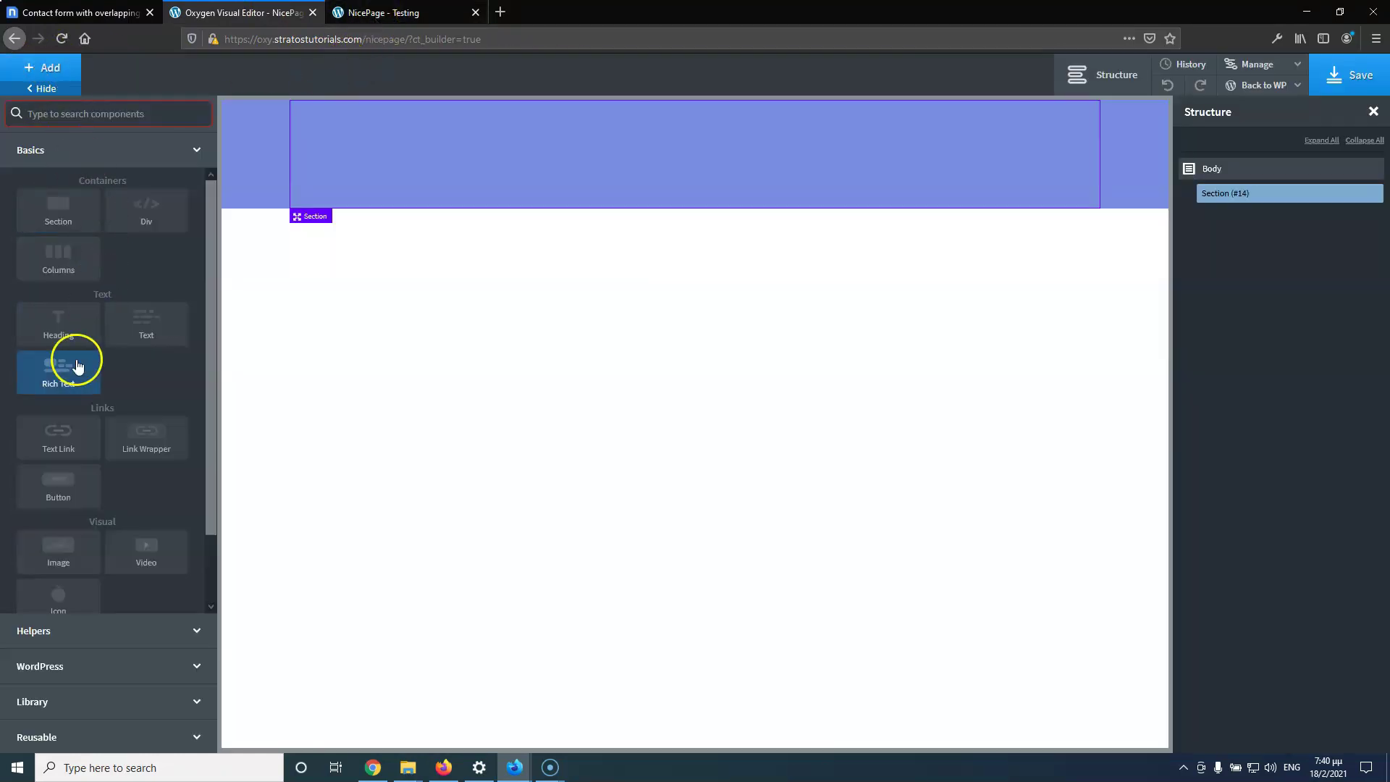
click(65, 269)
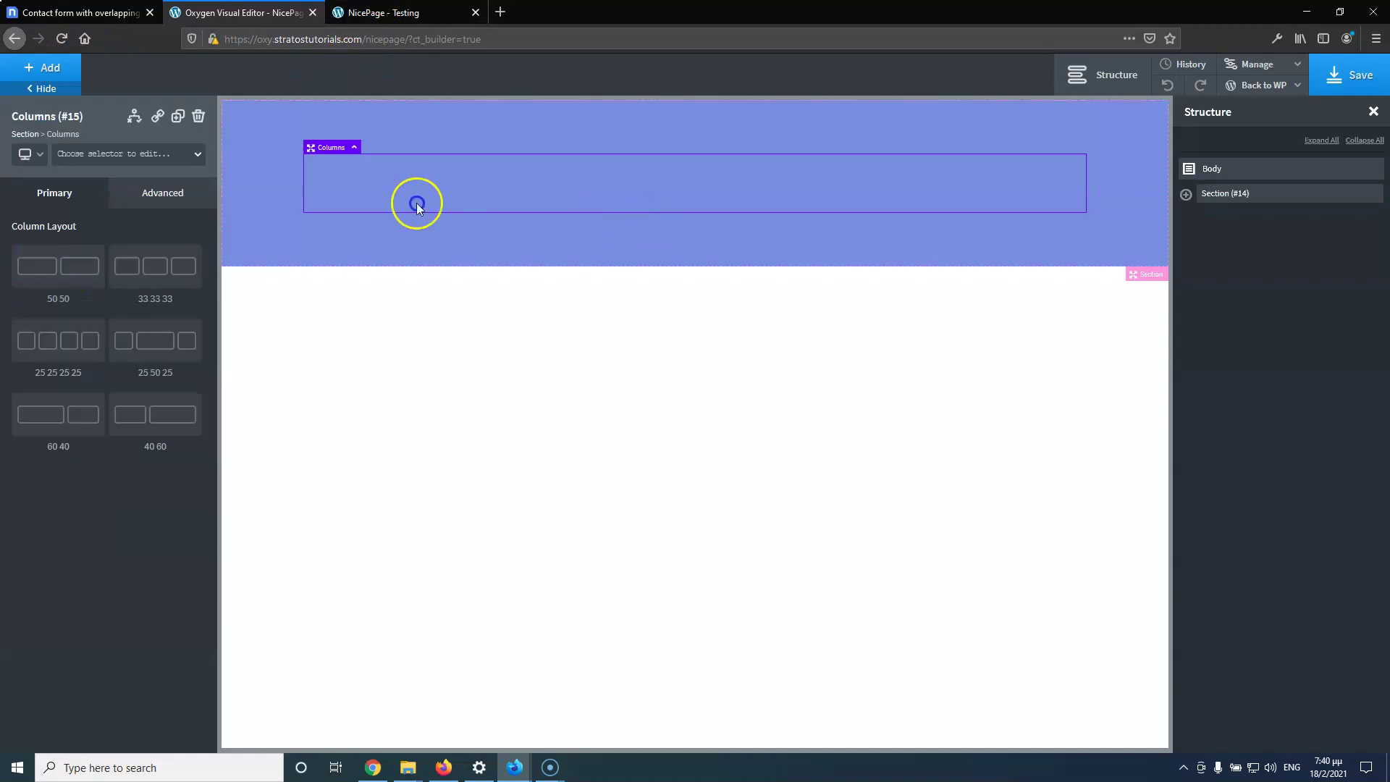
click(64, 270)
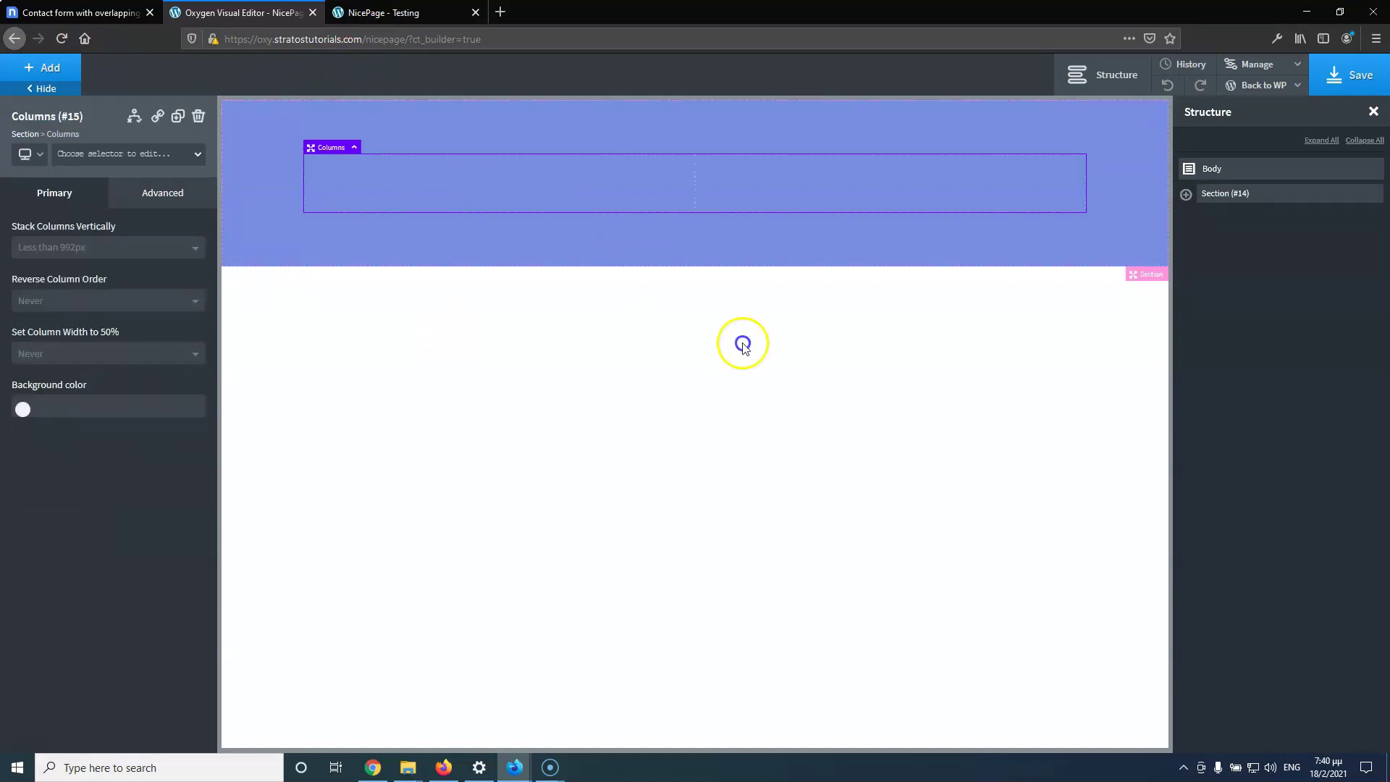
click(1186, 194)
click(1209, 217)
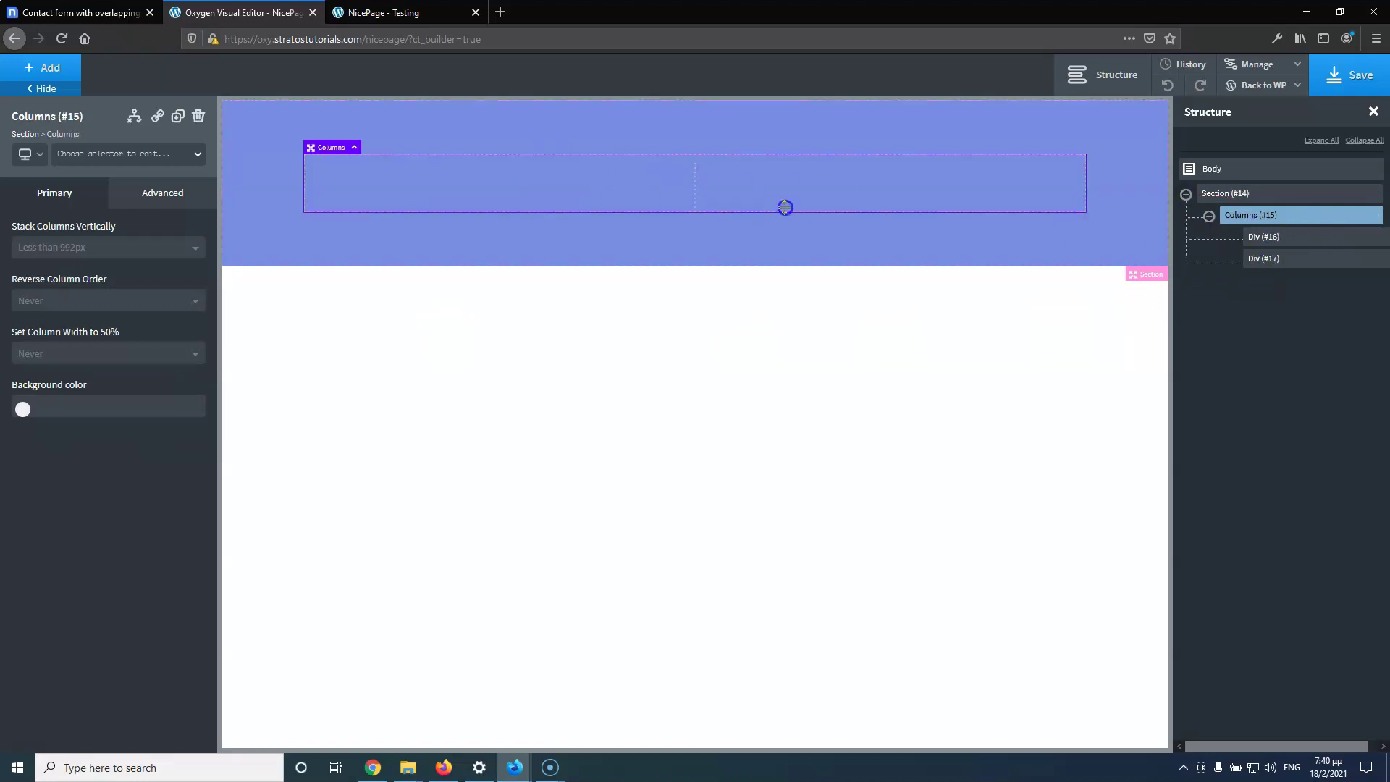
Check the Nicepage template again and add an Image element inside the first column's div
click(384, 12)
click(116, 9)
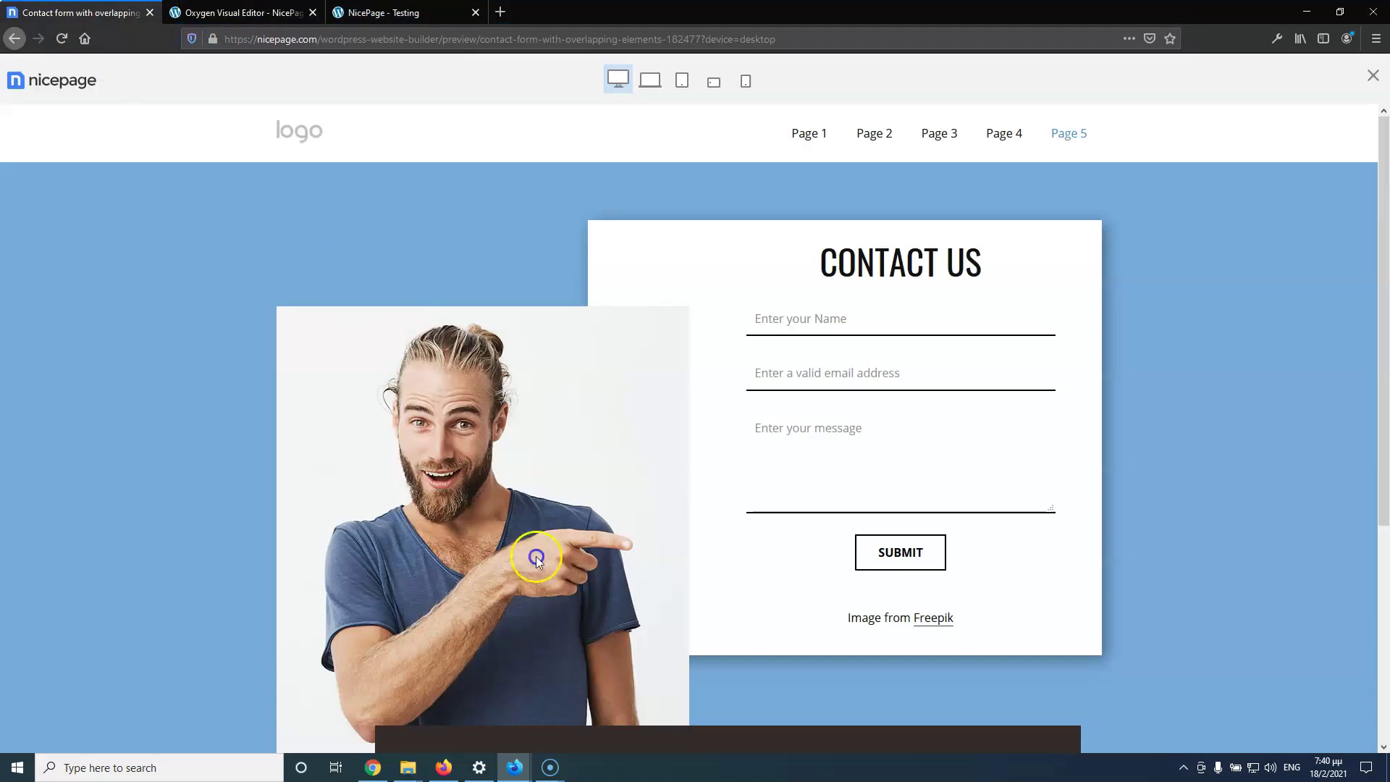
click(255, 6)
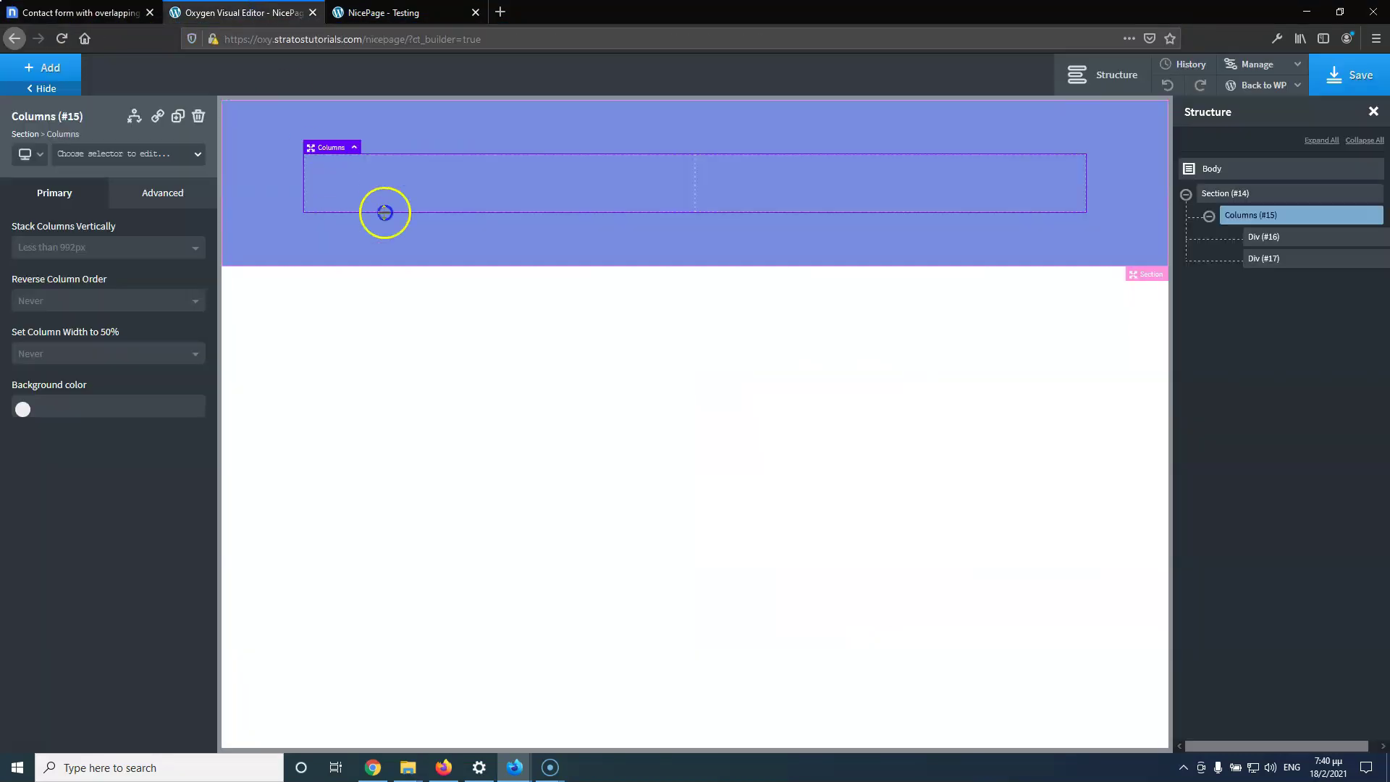
click(475, 190)
click(45, 67)
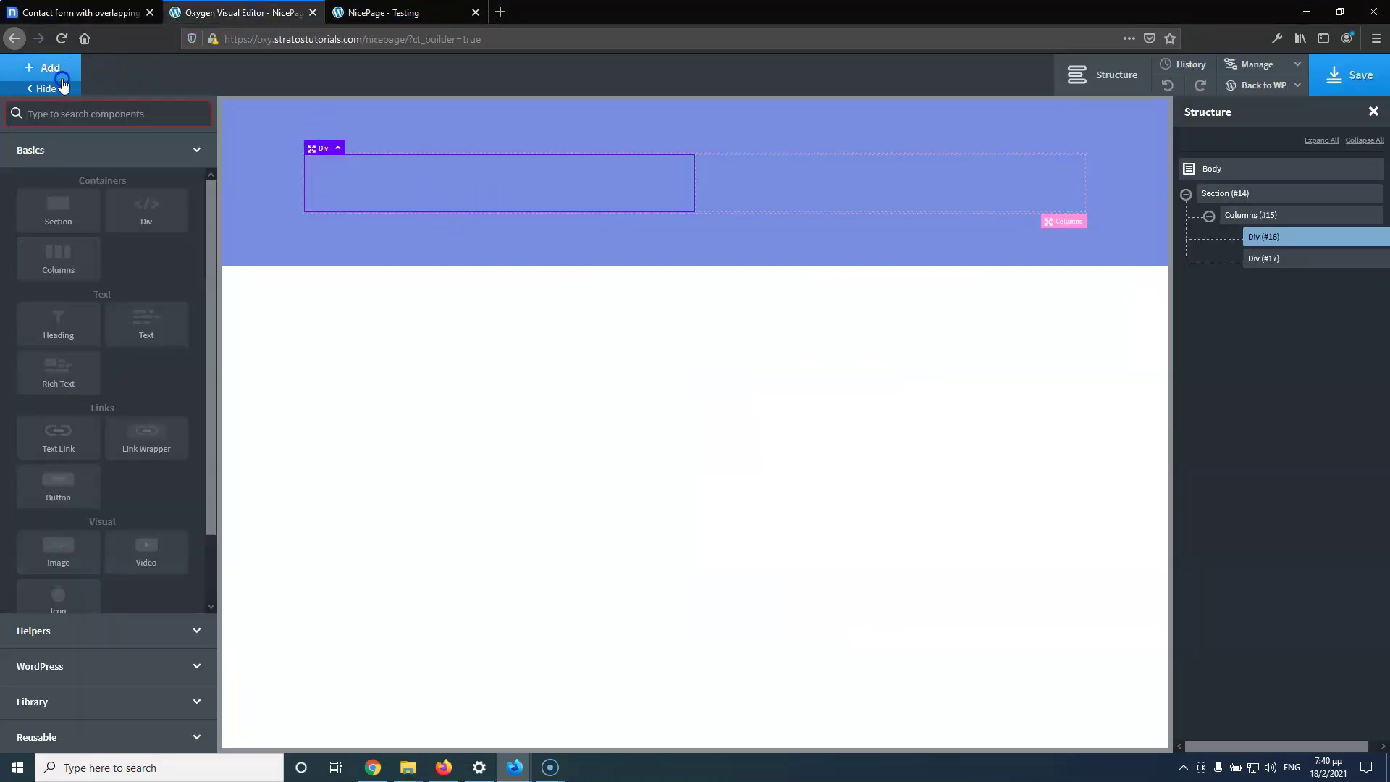
text(ima)
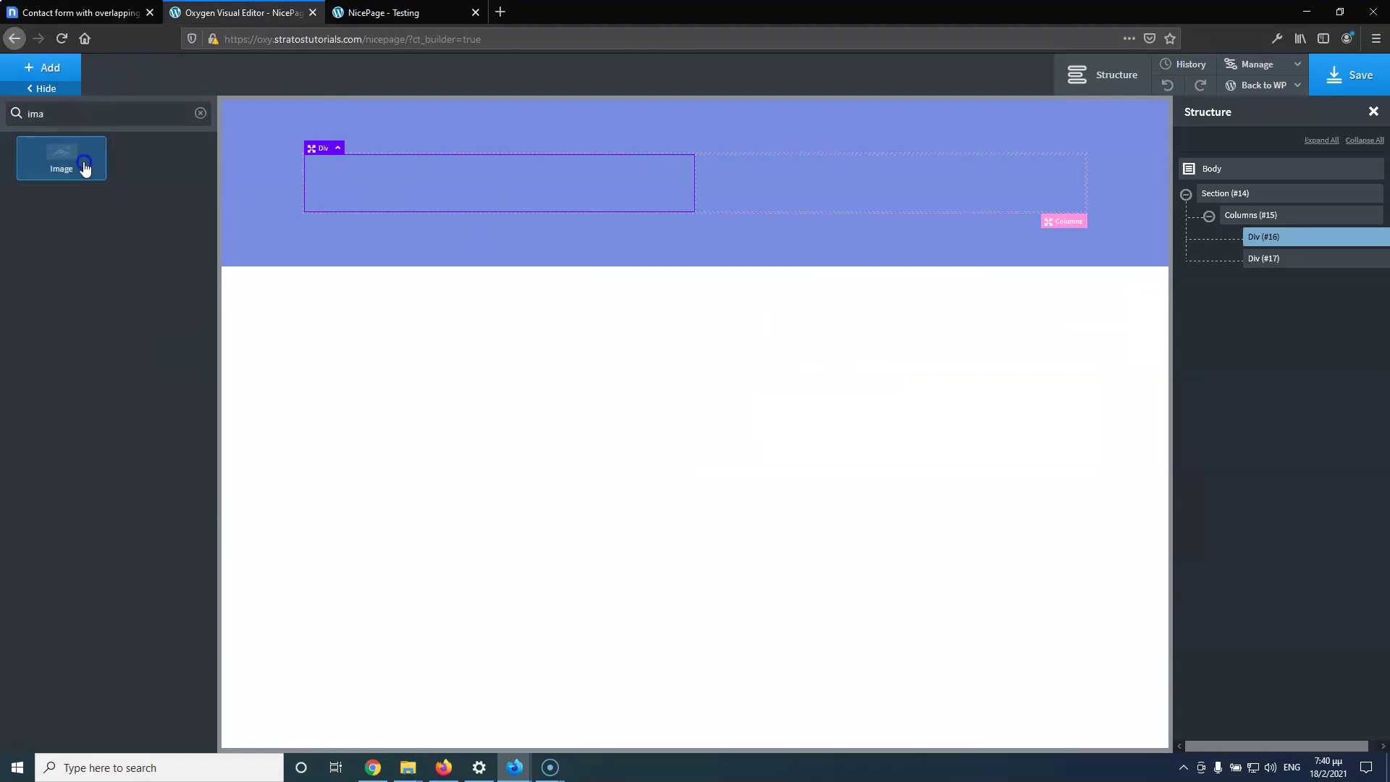
click(81, 164)
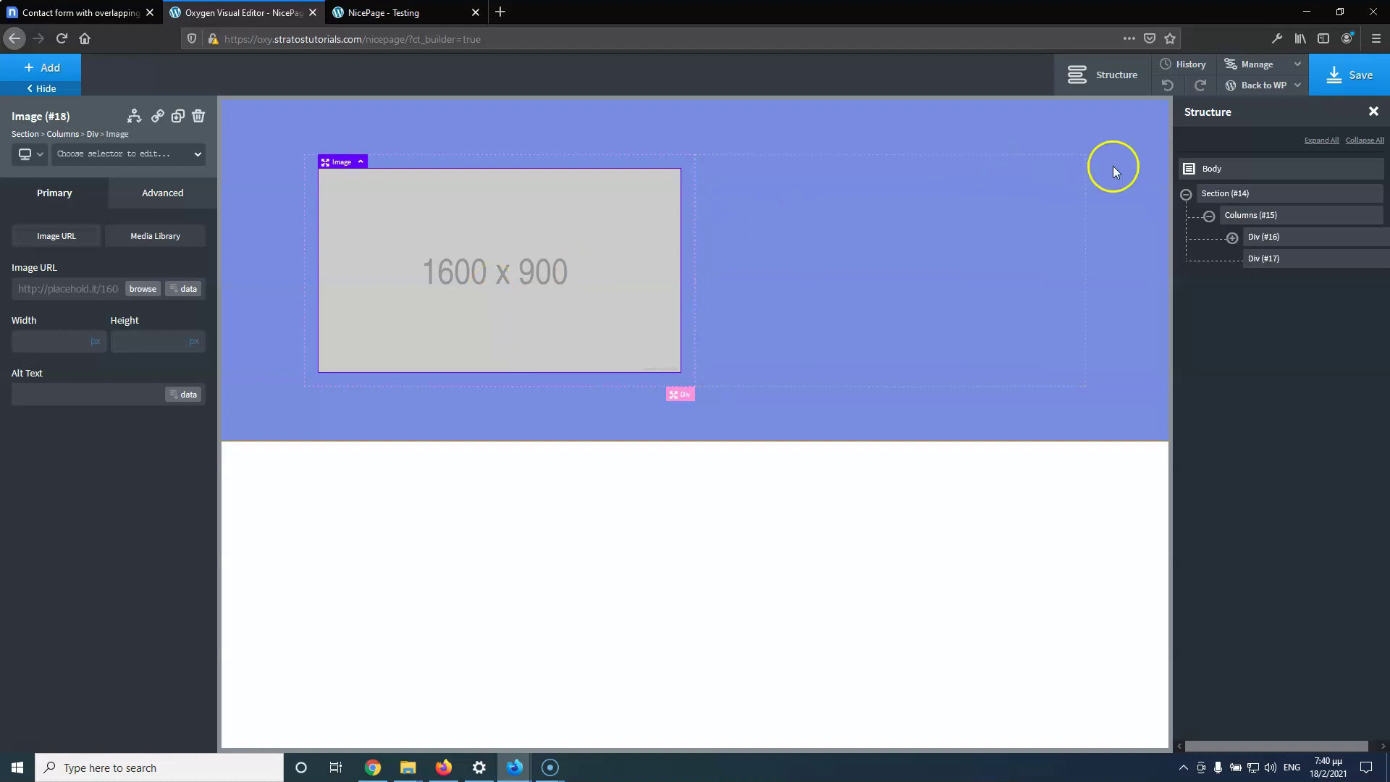
click(1233, 237)
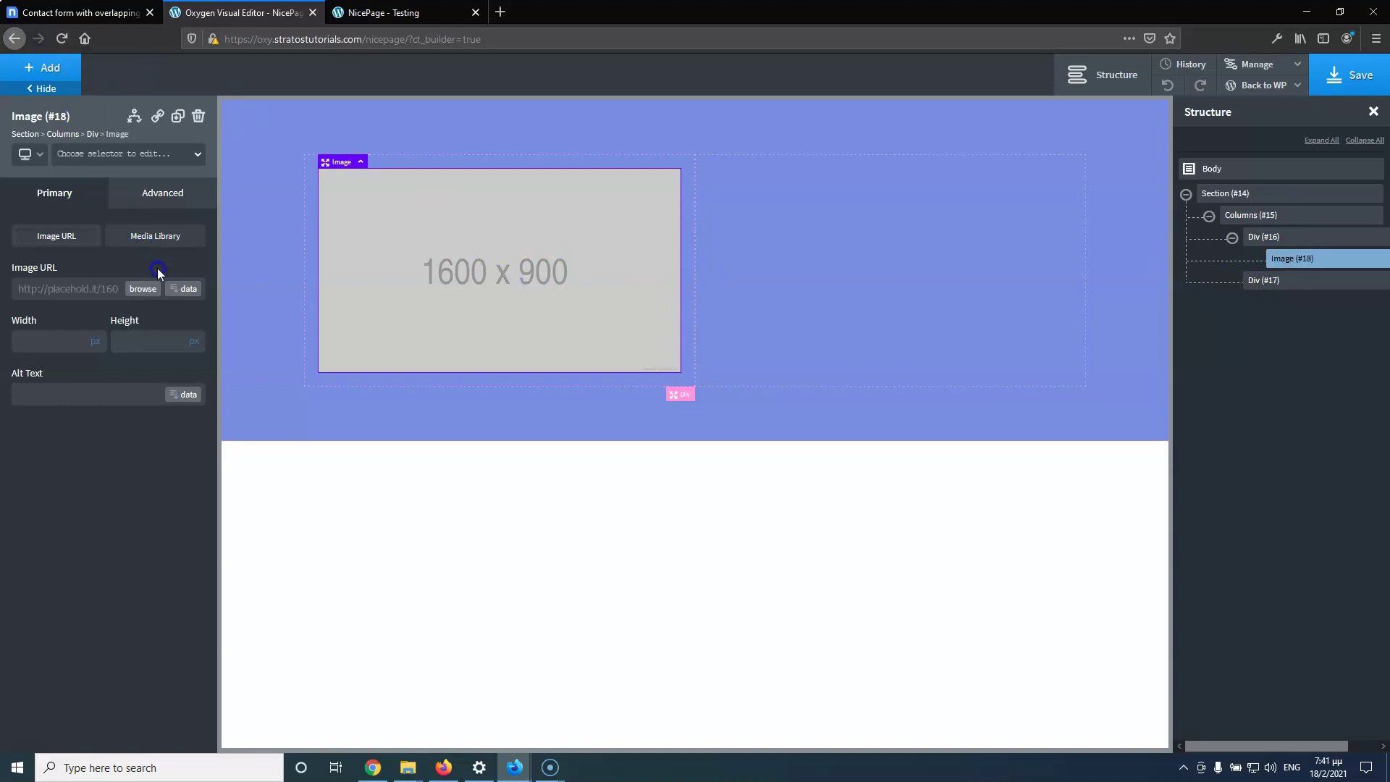
Set the image's source to wqe-min.jpg, the pointing man, from the media library
click(143, 291)
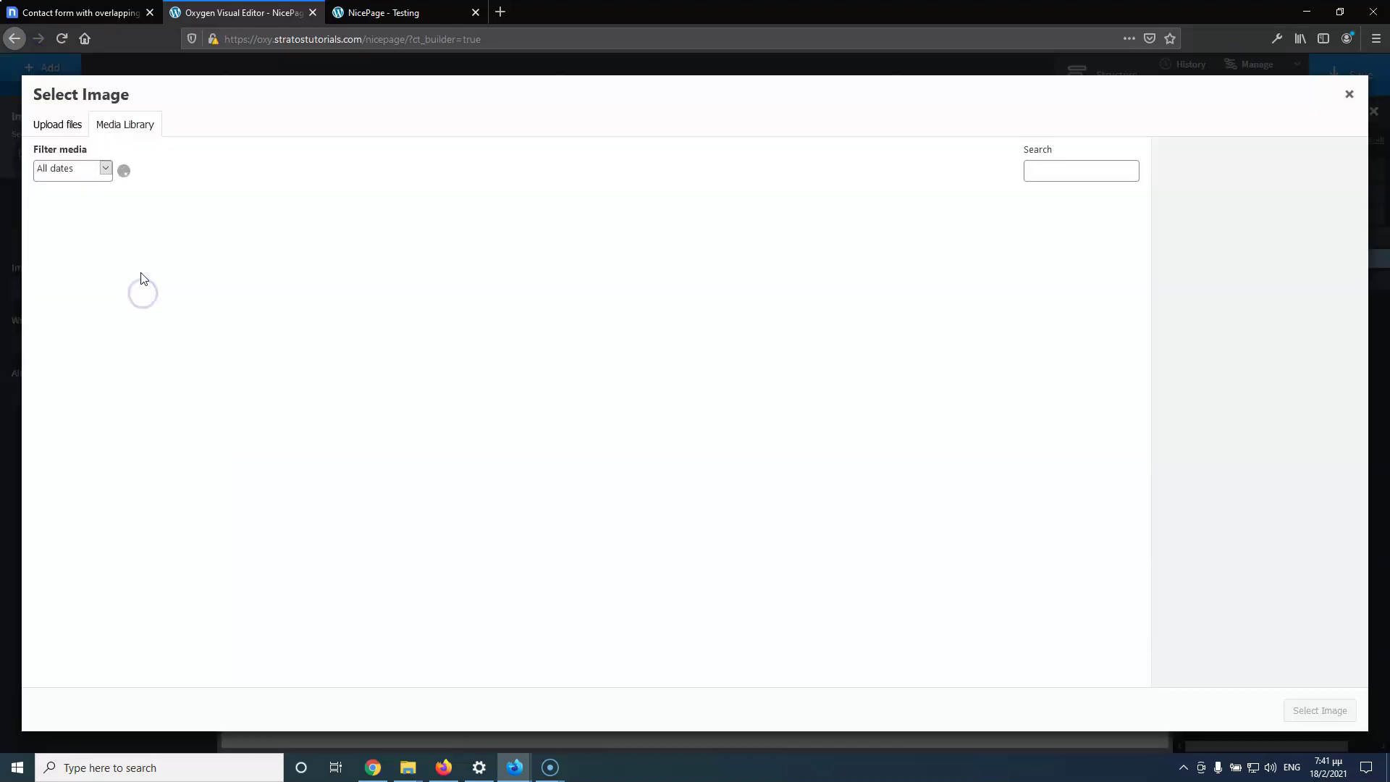
click(130, 268)
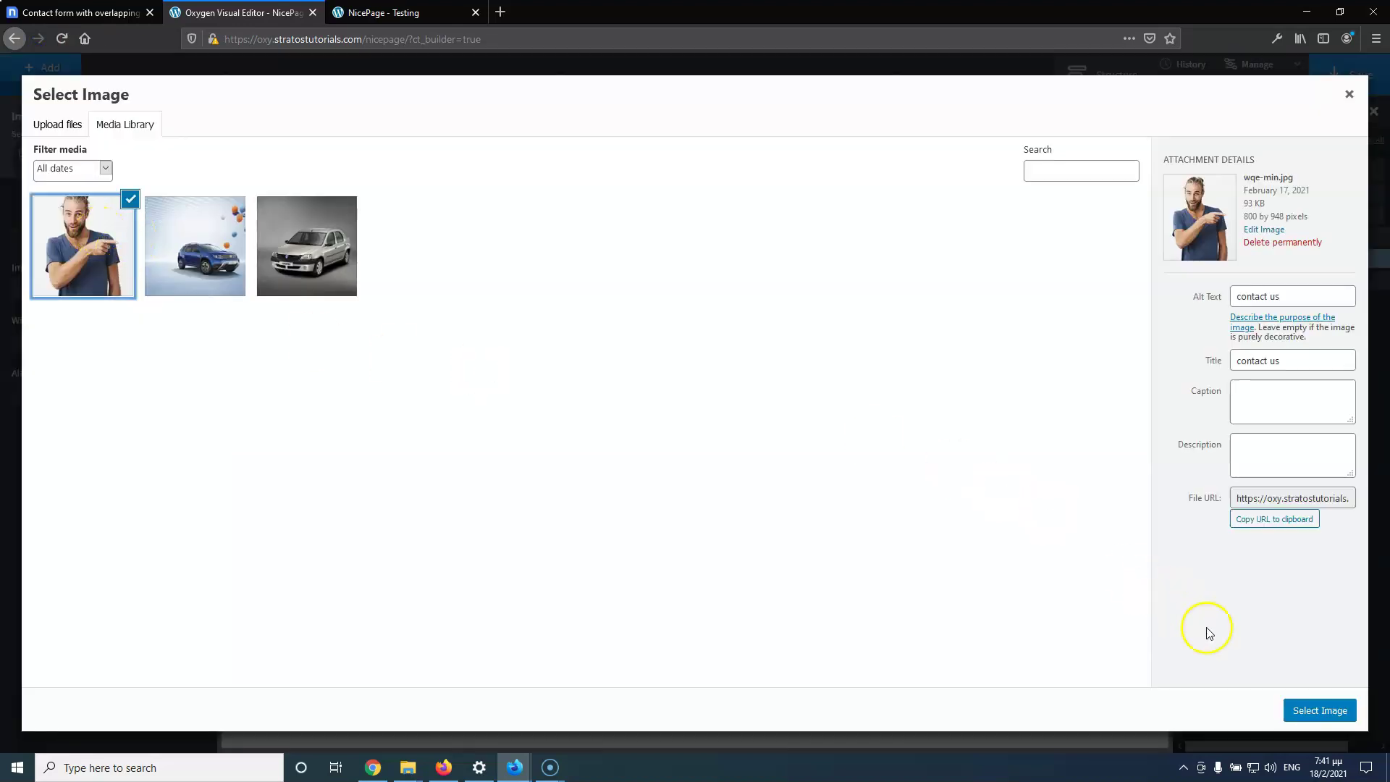
click(1321, 710)
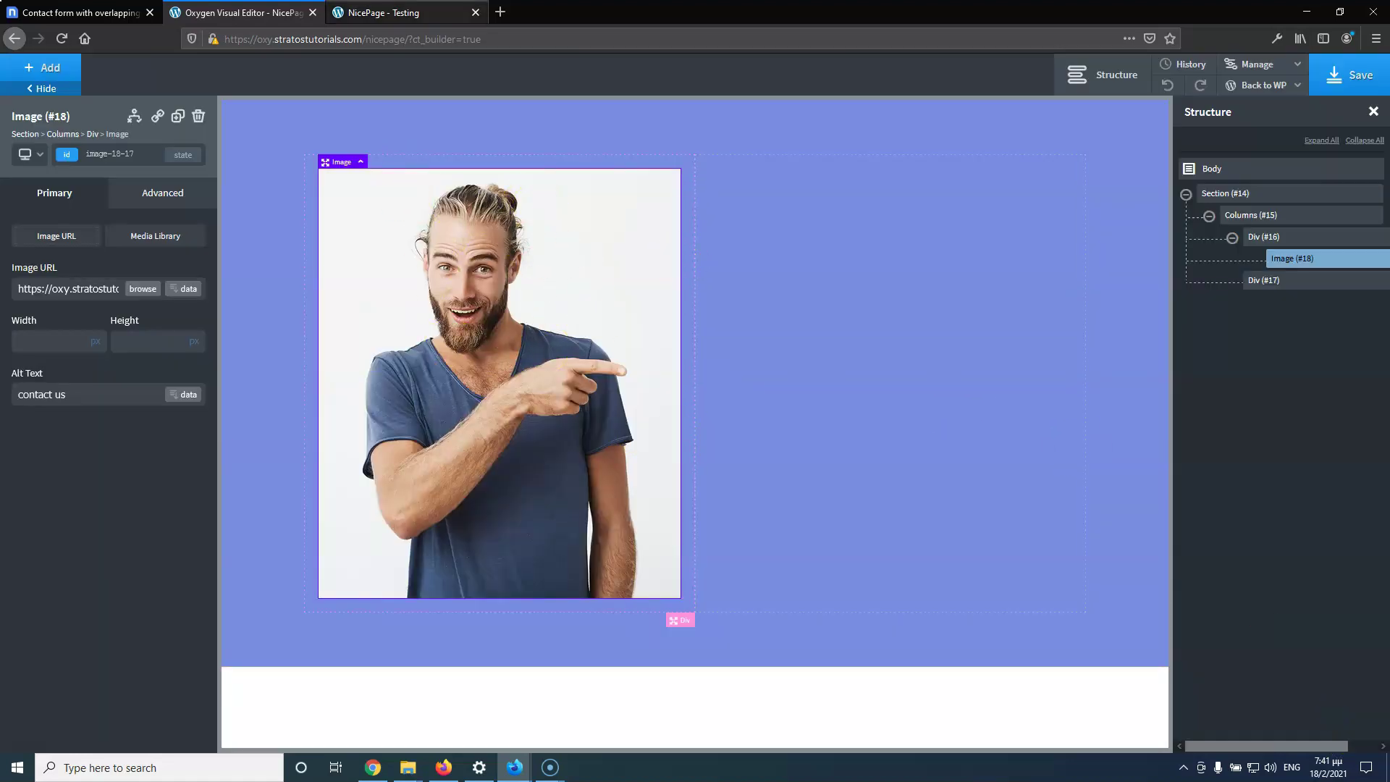
Select the empty second column's div and reload the published NicePage page to preview it
click(790, 352)
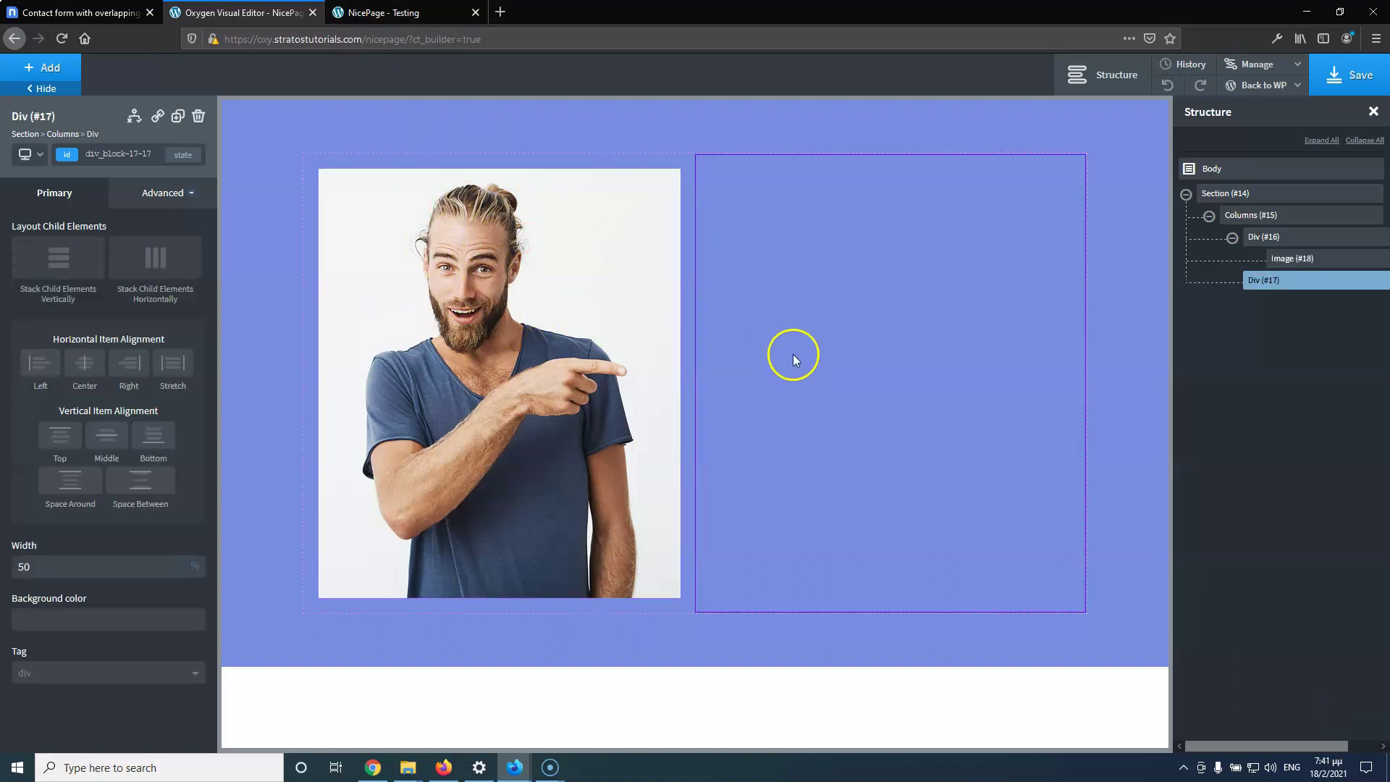
click(96, 15)
click(370, 15)
click(251, 14)
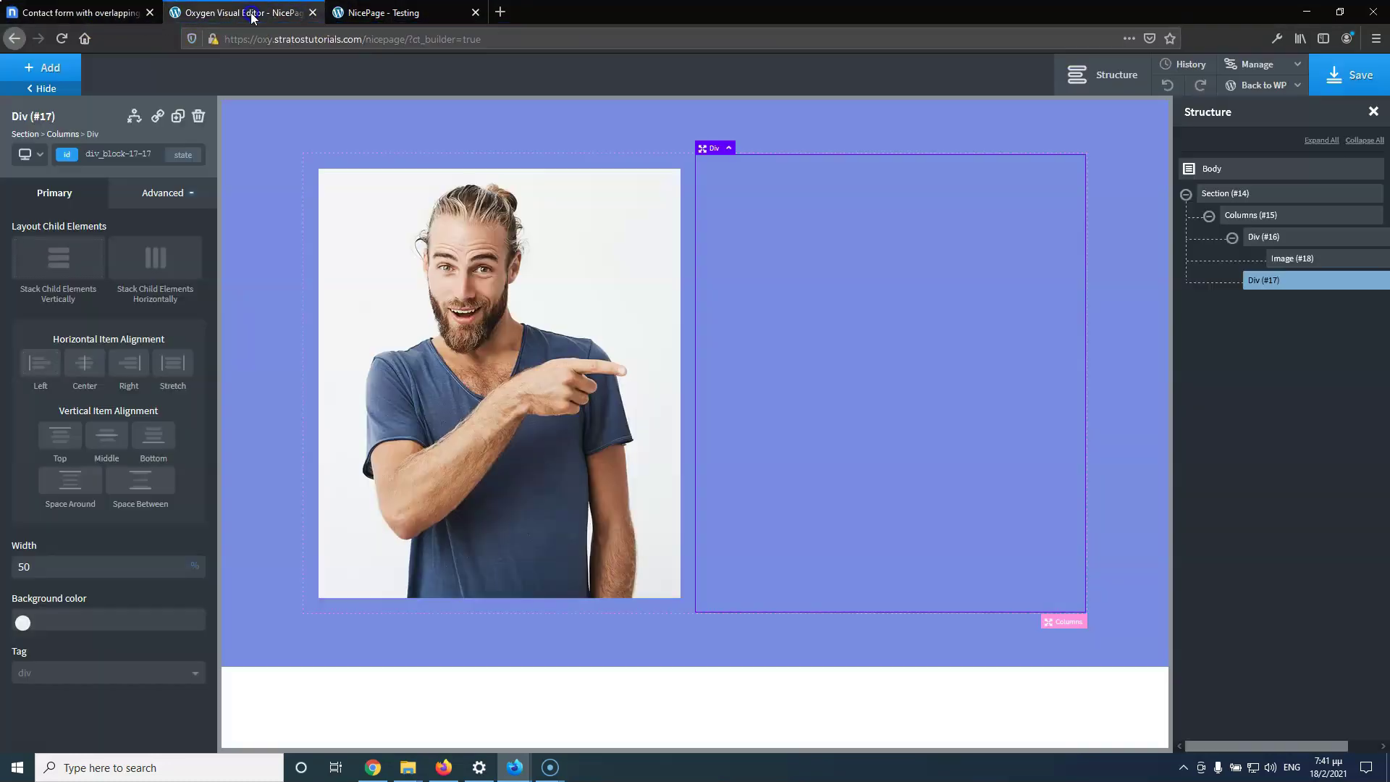
click(399, 13)
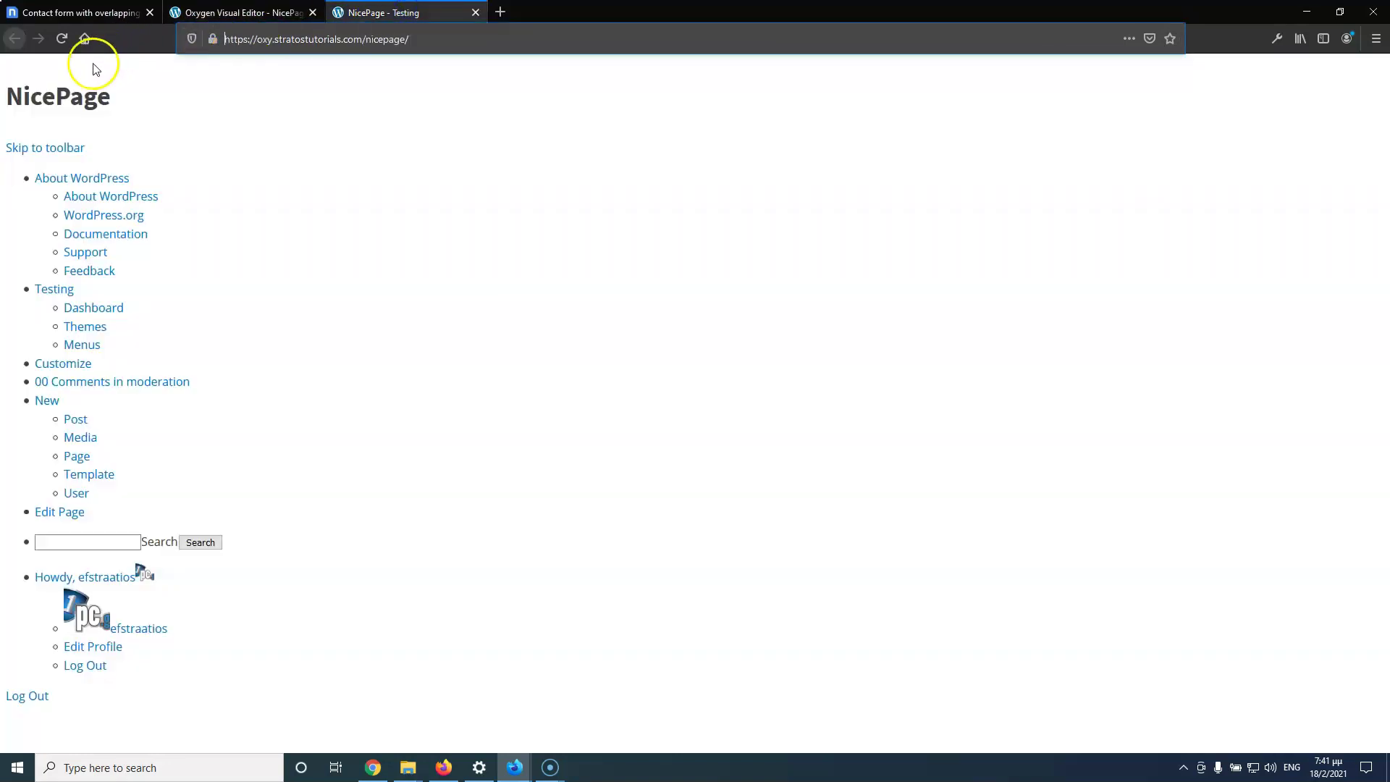
click(63, 42)
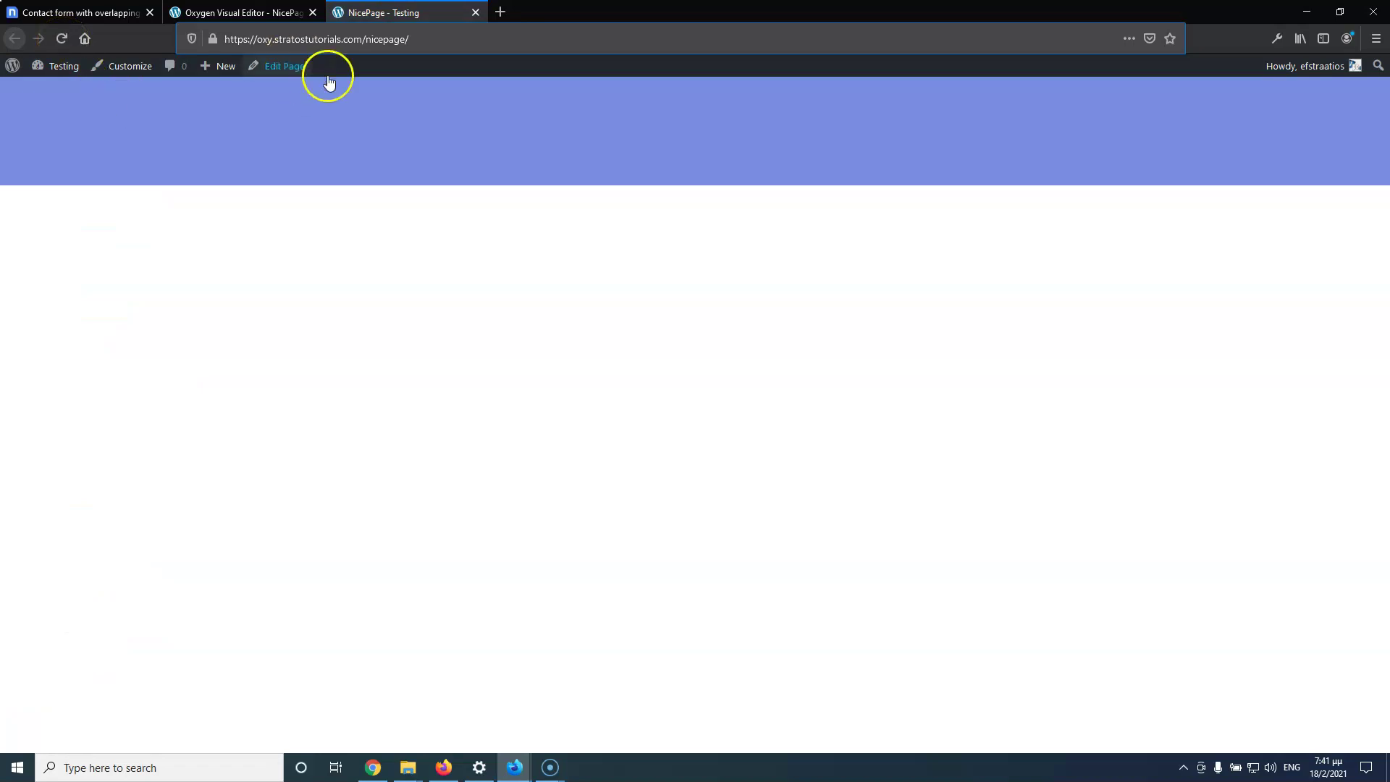
Open the WordPress admin in a new browser tab and go to the page for adding new plugins
mouse_move(56, 72)
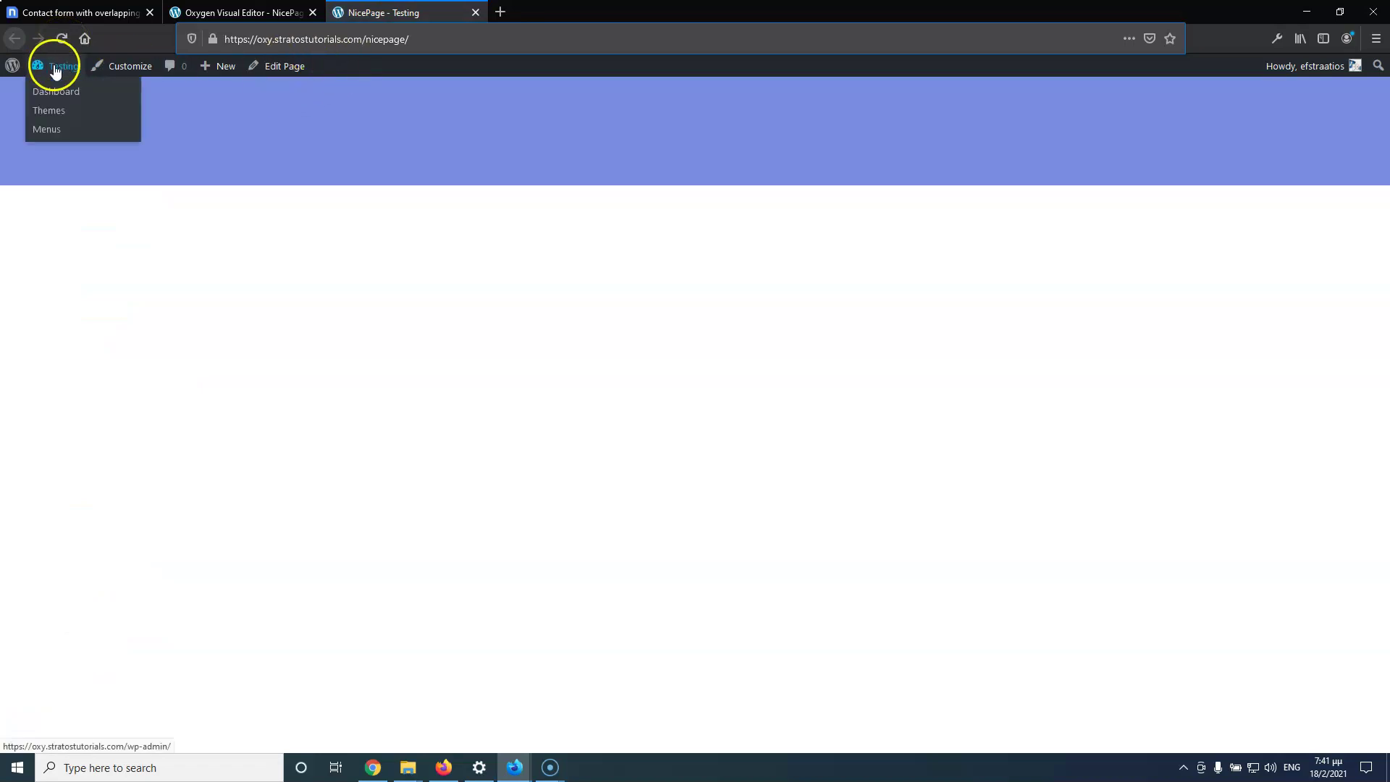
middle_click(56, 112)
click(535, 13)
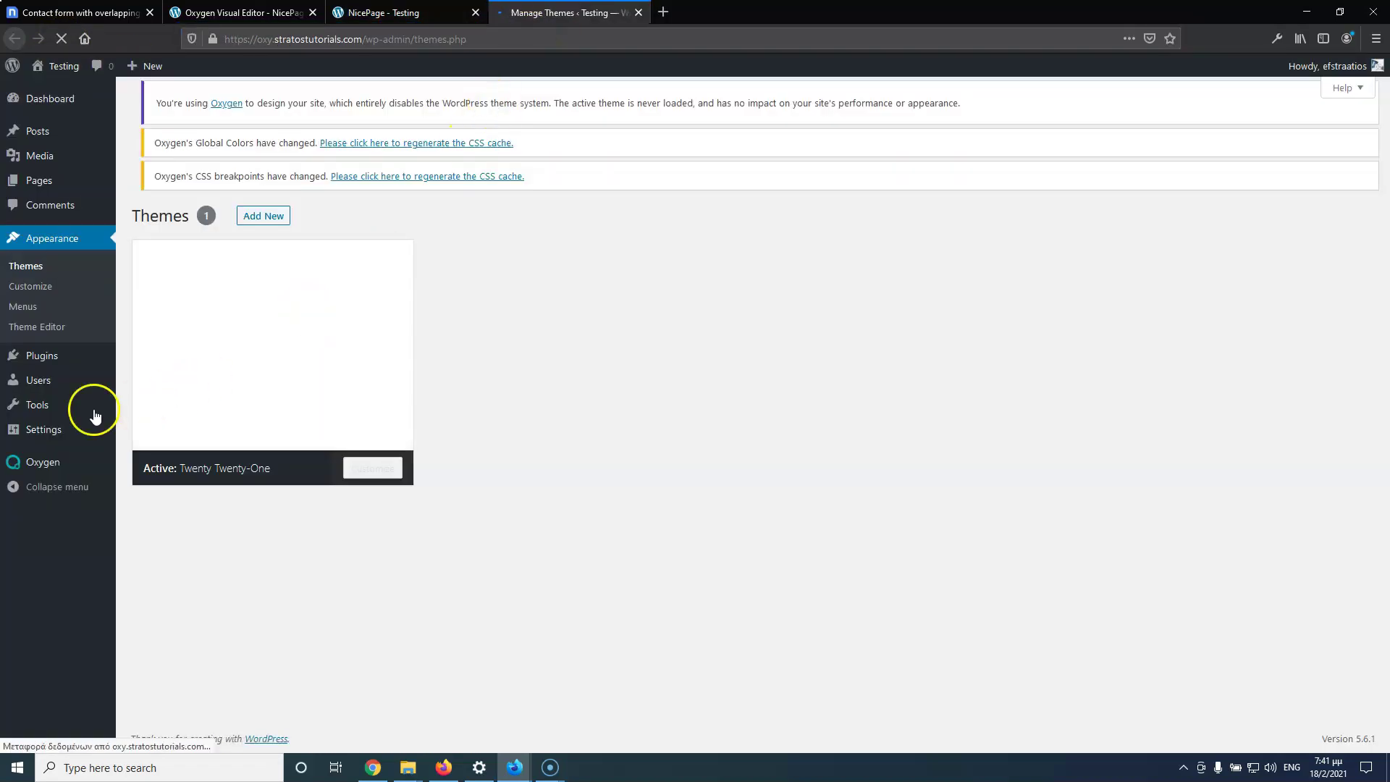
mouse_move(33, 351)
click(157, 379)
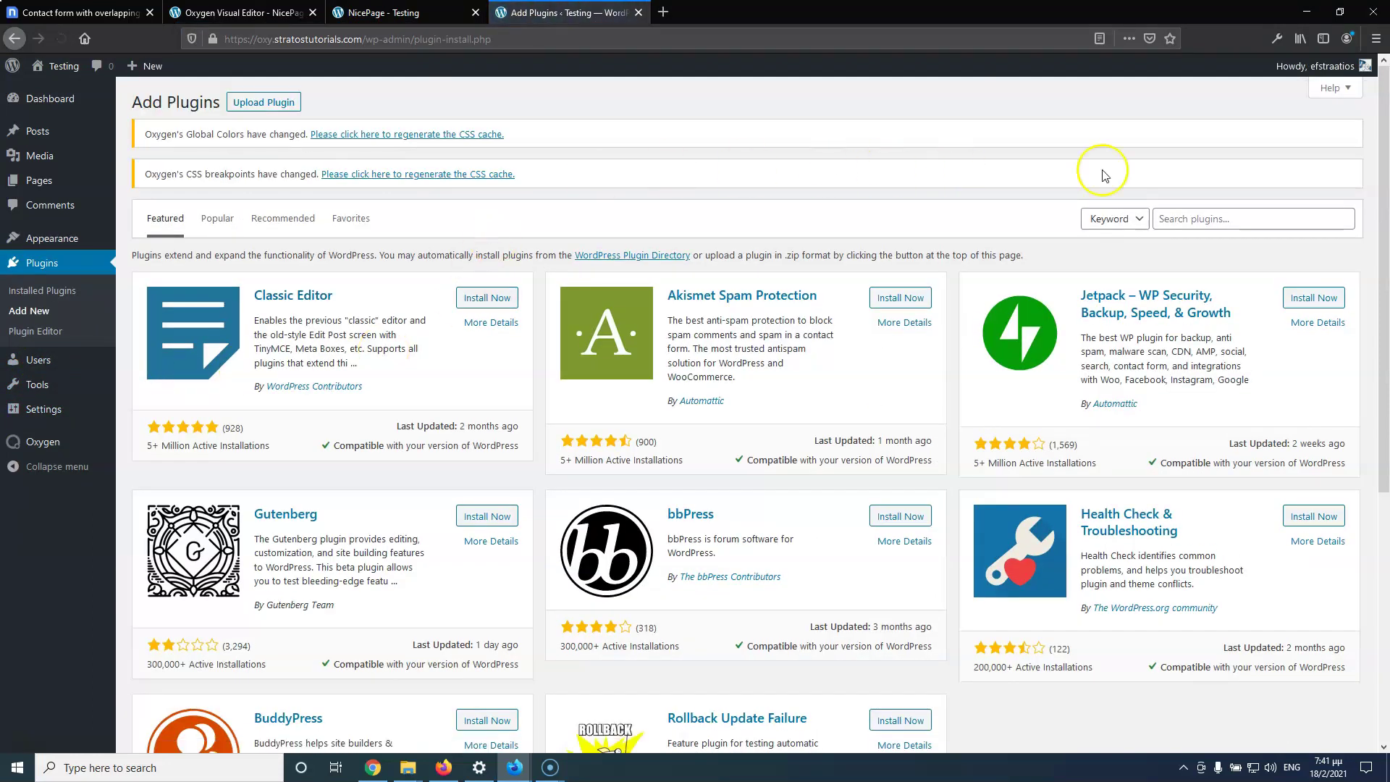
Search the plugin directory for cont, then install and activate Contact Form 7 from the popular plugins
click(1205, 221)
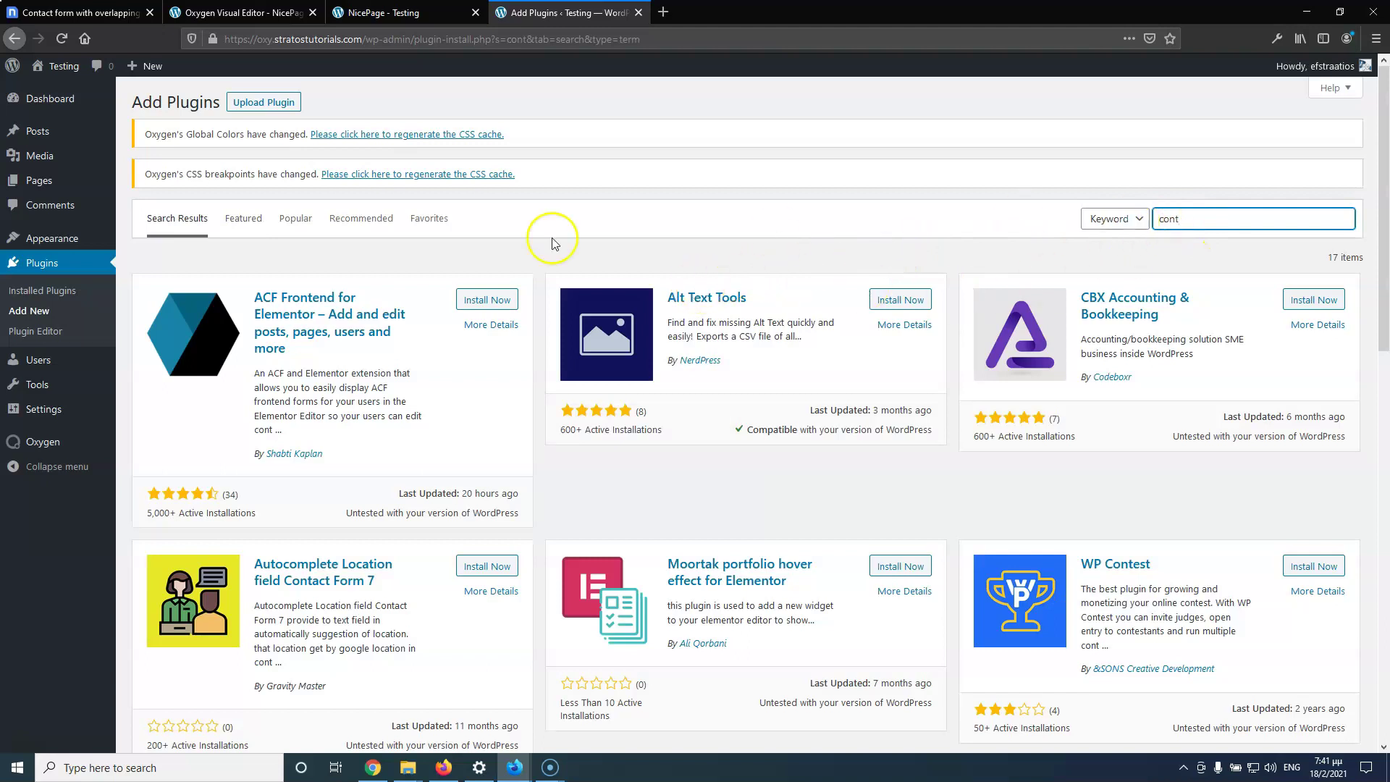
click(302, 228)
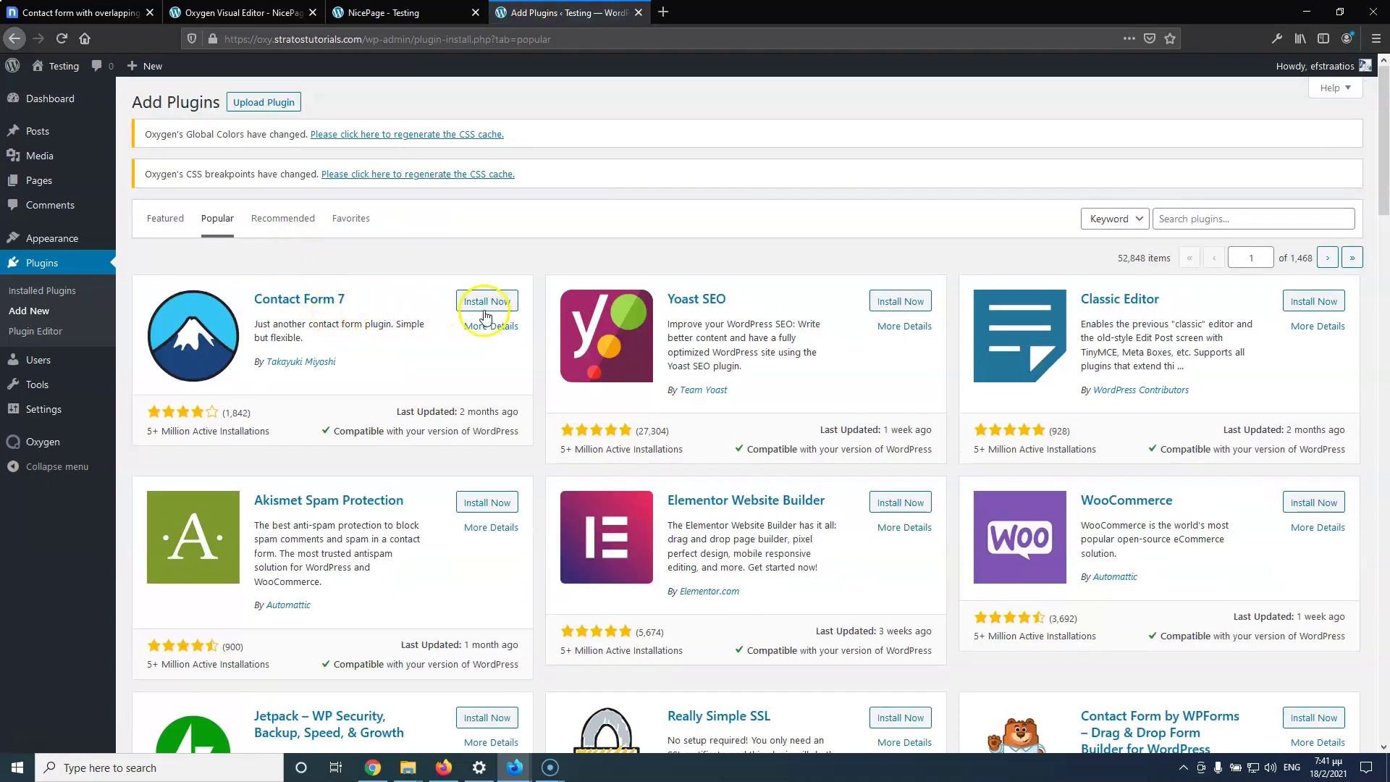
click(484, 303)
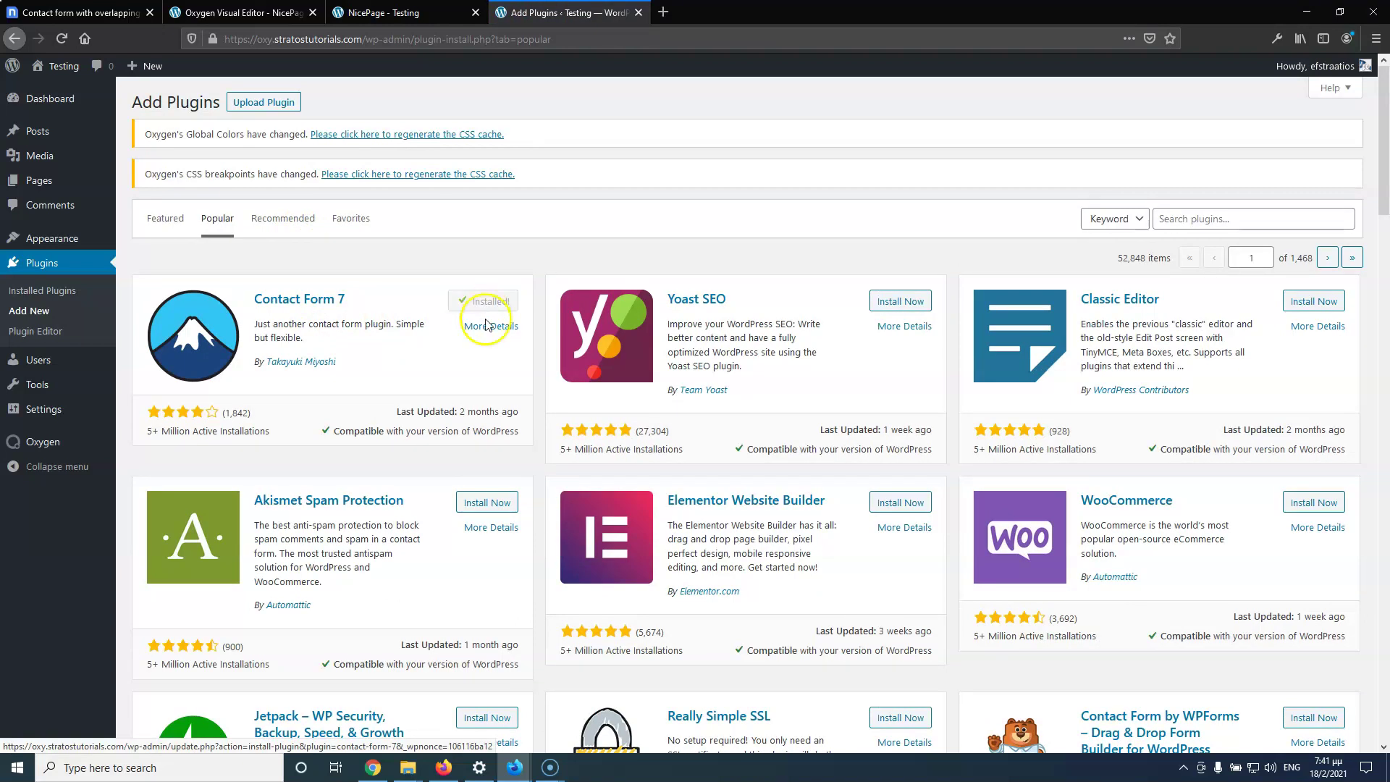
click(490, 305)
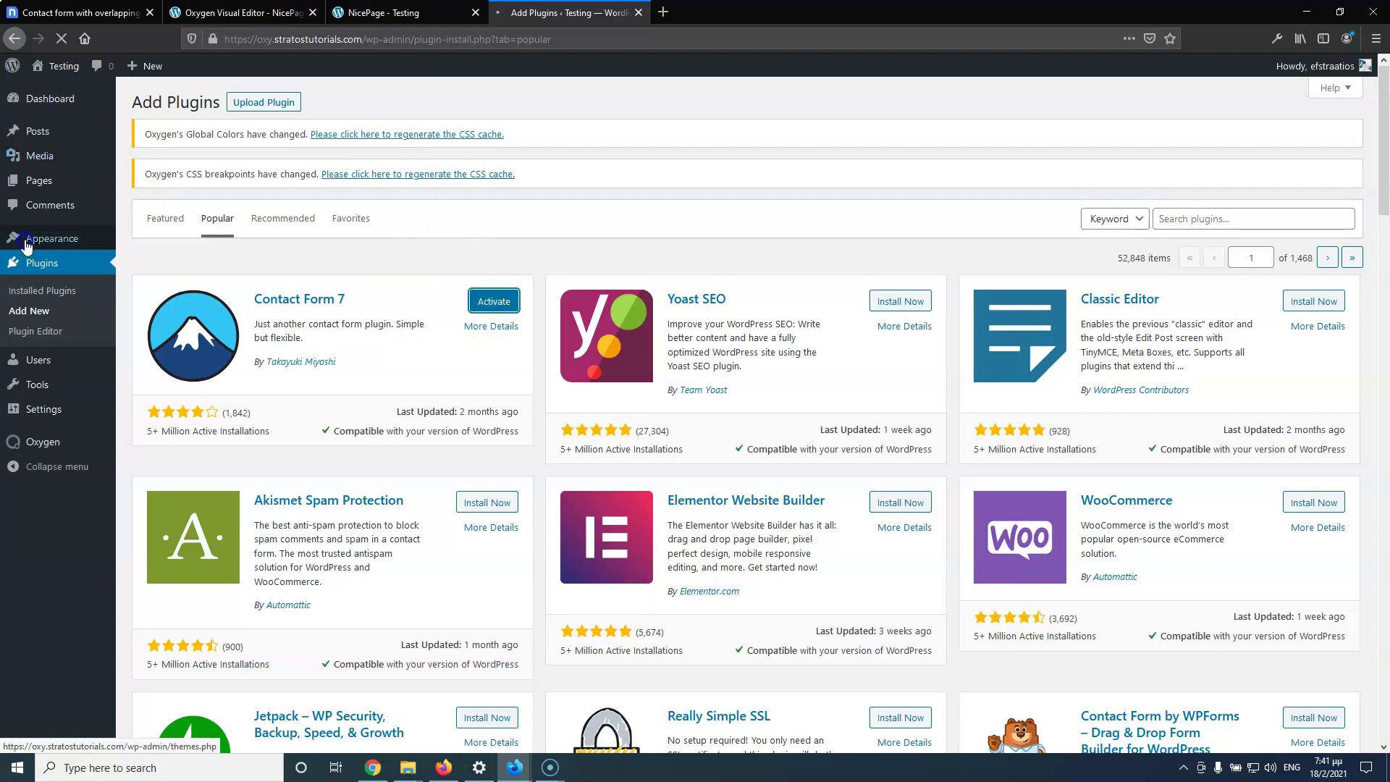
mouse_move(29, 249)
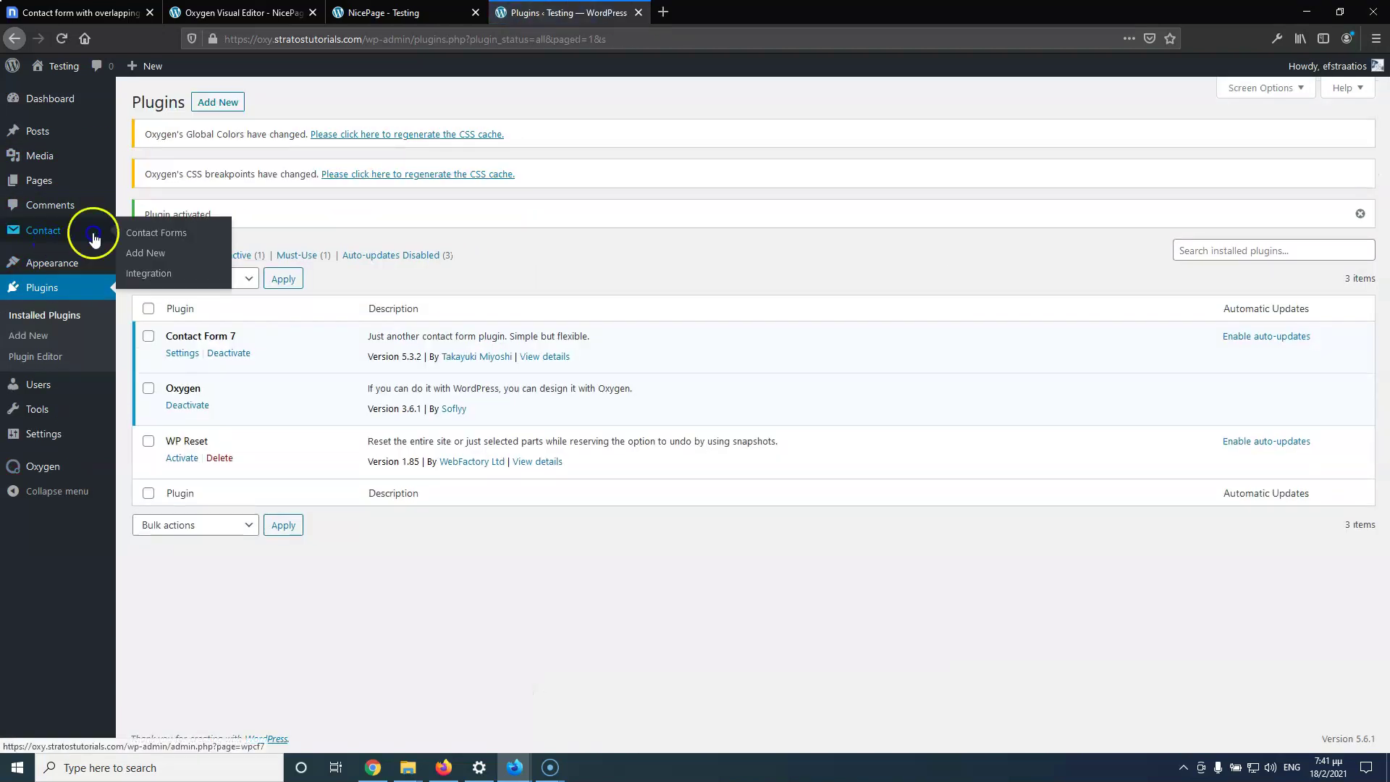
Copy the shortcode of Contact form 1 from the contact forms list and close the WordPress admin tabs
middle_click(174, 235)
click(724, 12)
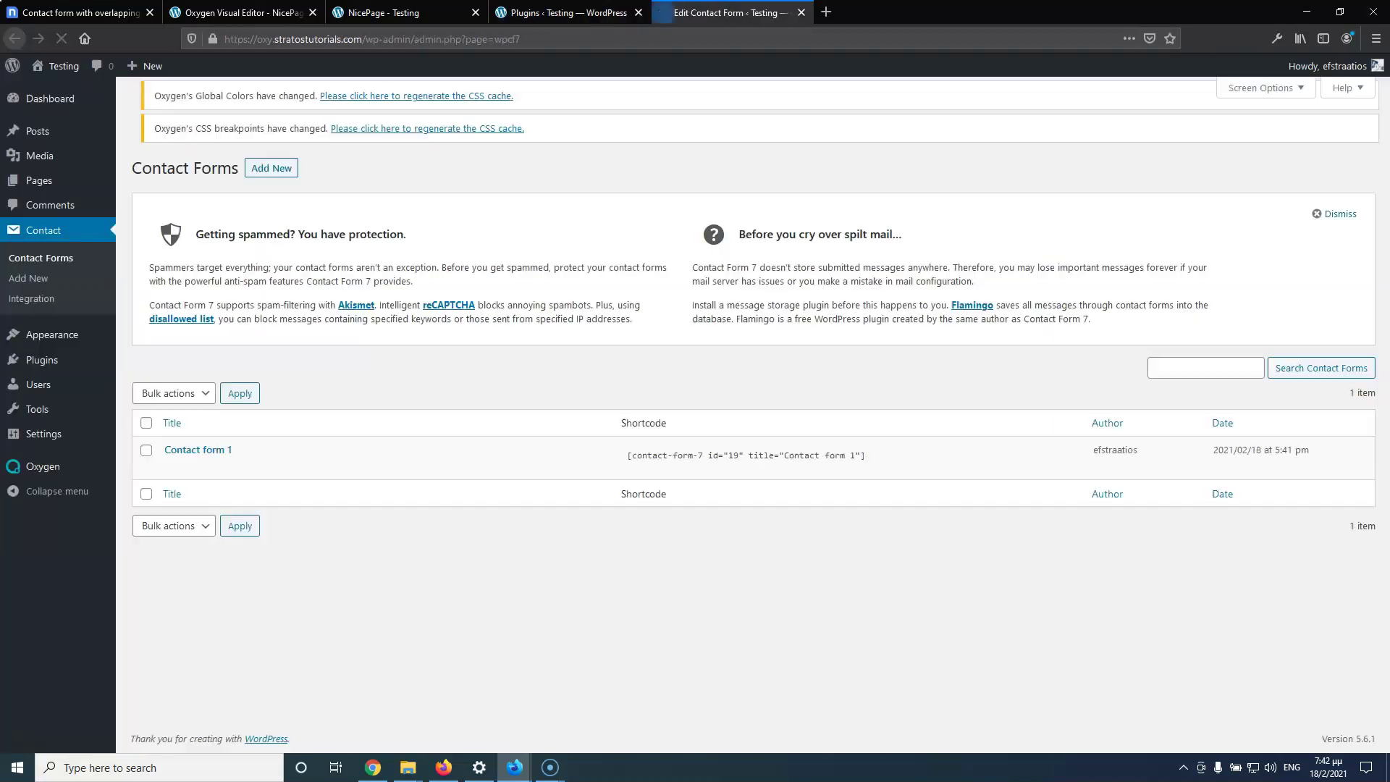
click(840, 463)
key(ctrl+c)
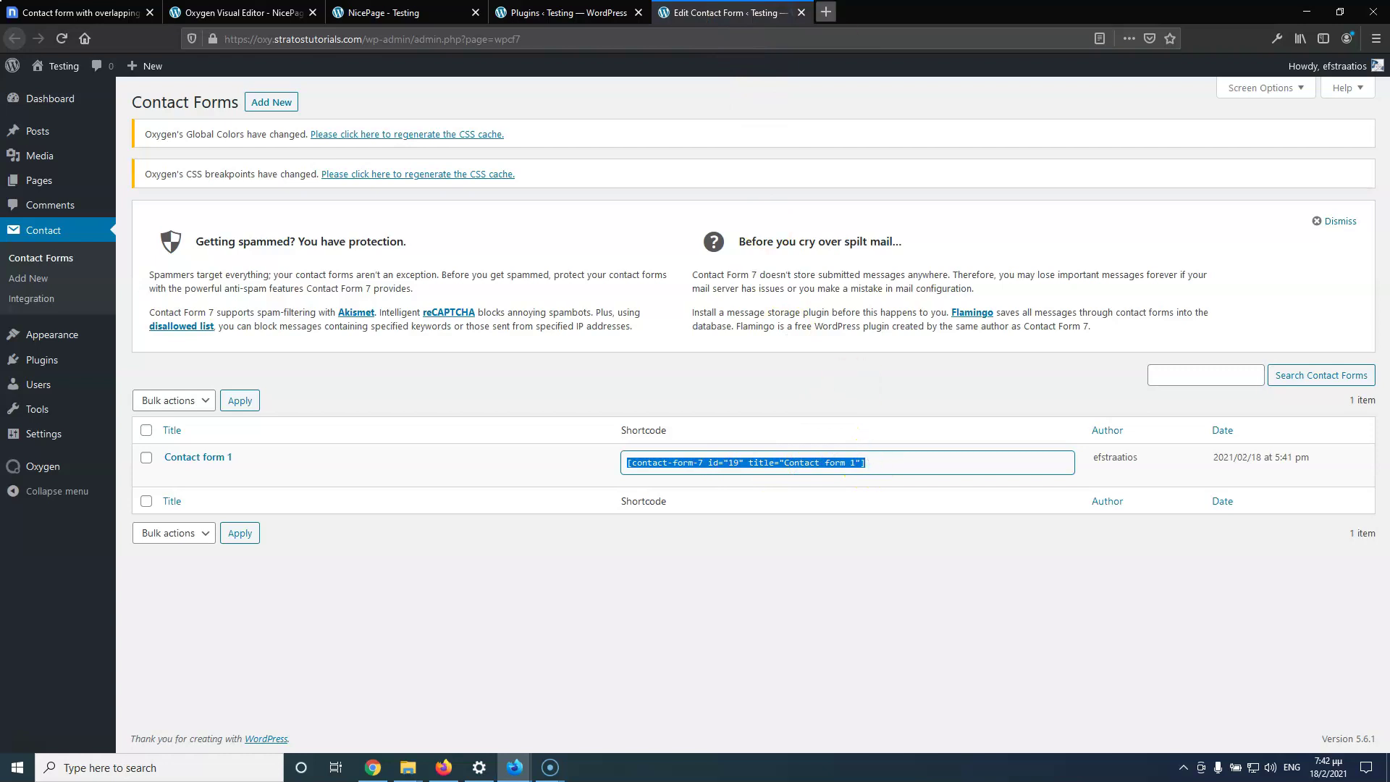
click(802, 13)
click(391, 12)
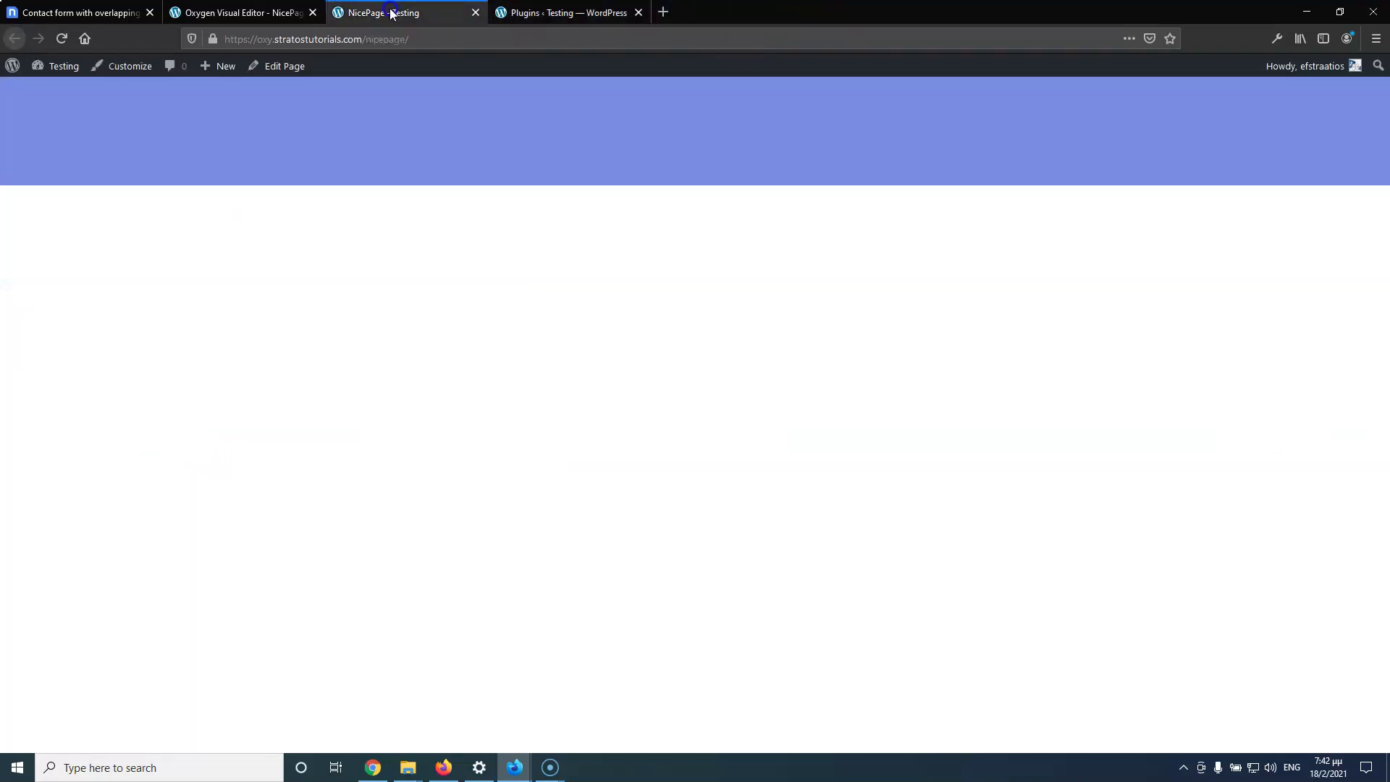
click(544, 17)
click(638, 12)
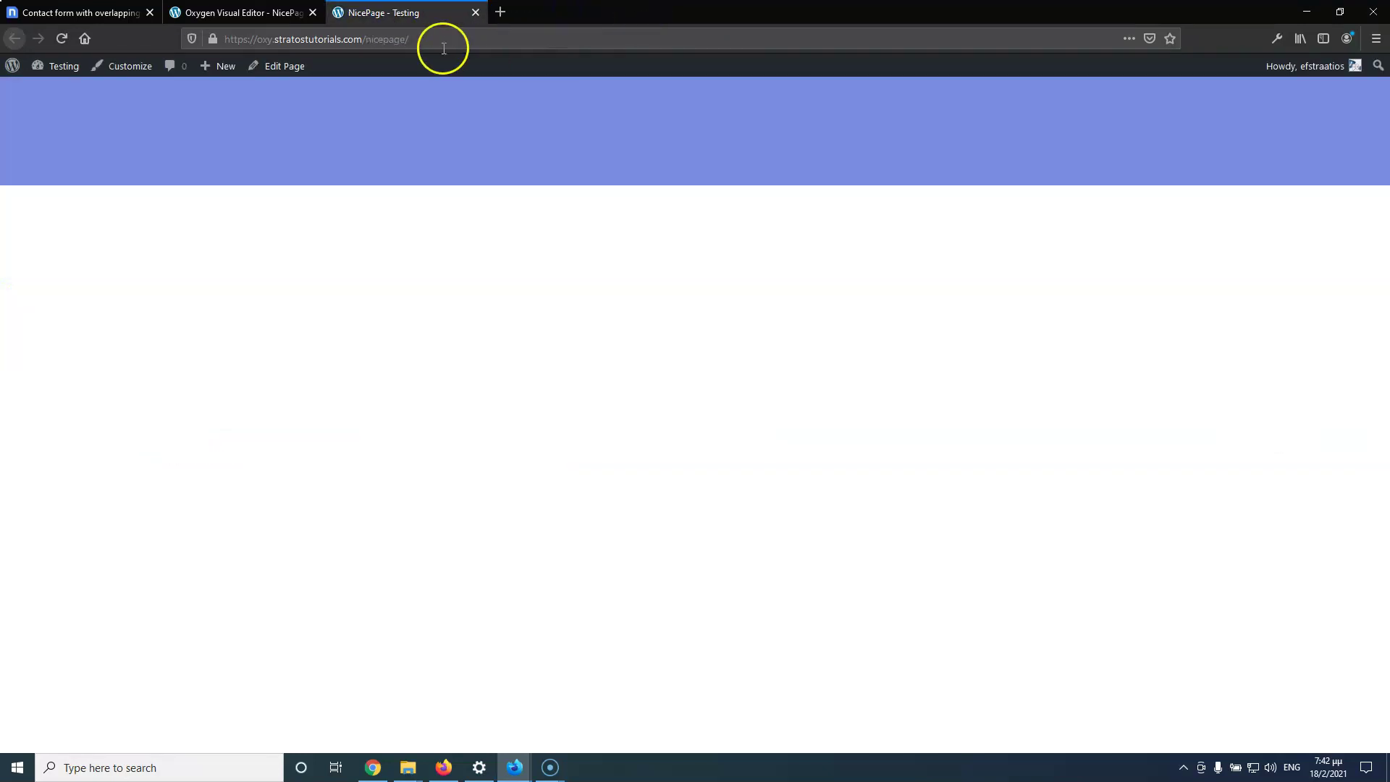
Return to the Oxygen editor and add a div inside the empty second column
click(257, 13)
click(846, 265)
click(46, 68)
click(142, 205)
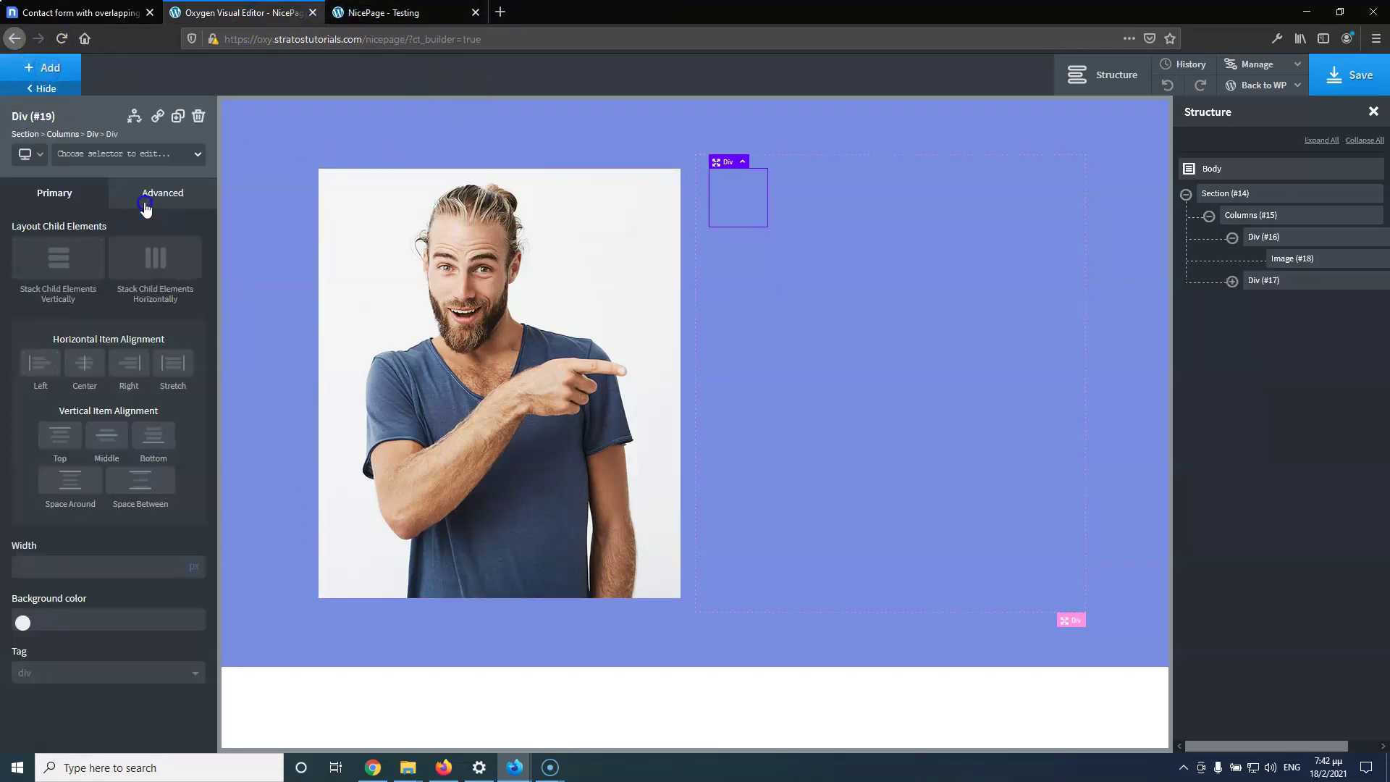
Add a Shortcode element inside the new div and paste the copied Contact form 1 shortcode as its full shortcode
click(53, 66)
text(short)
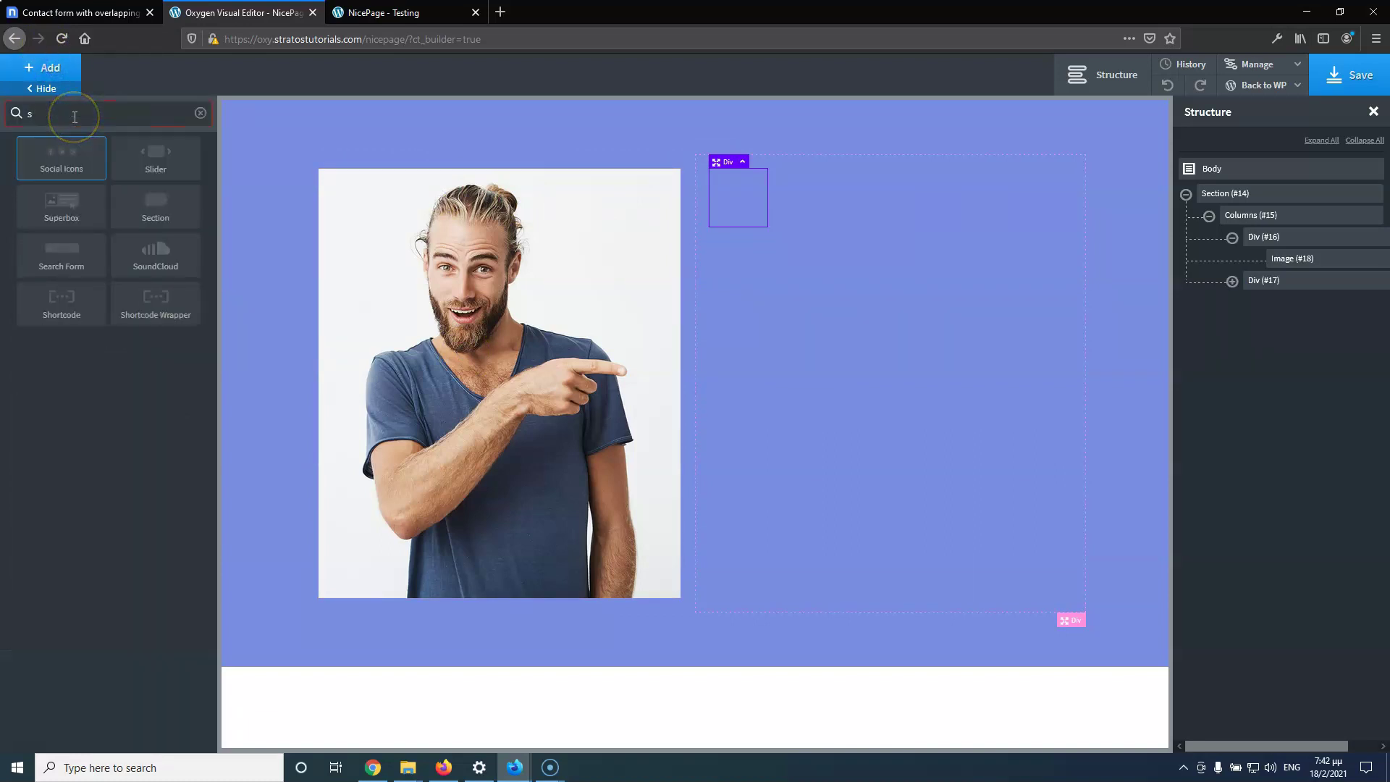
click(46, 160)
click(106, 249)
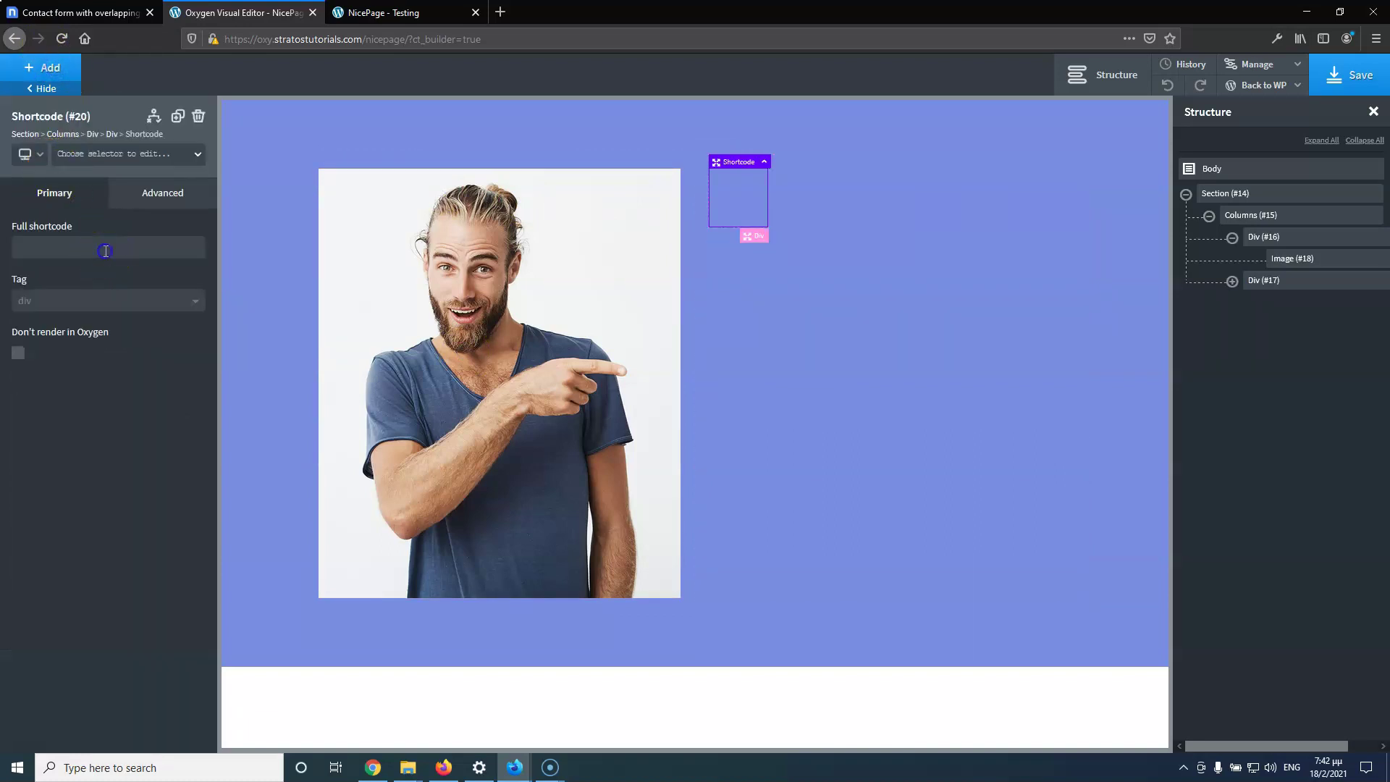
key(ctrl+v)
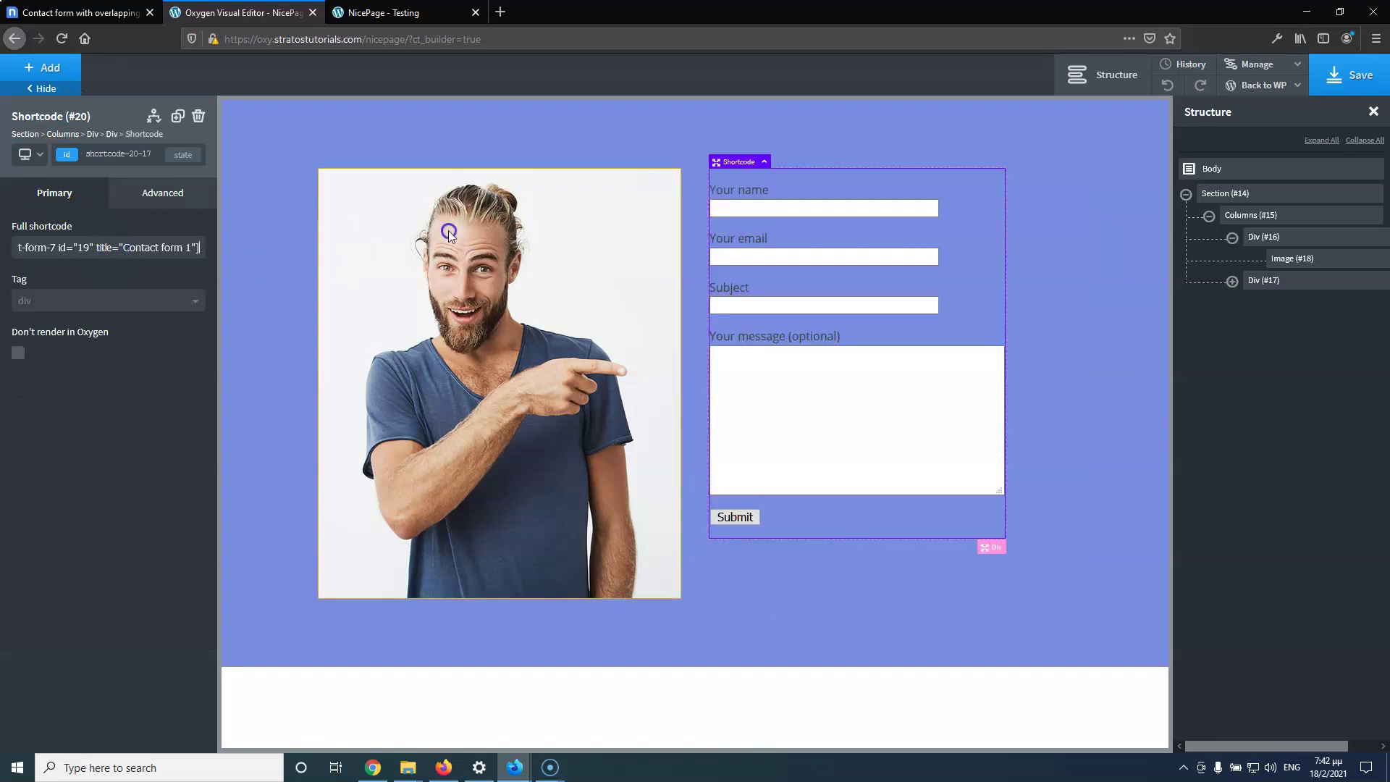
Save the page, reload the published NicePage page and compare it with the Nicepage template
click(1346, 82)
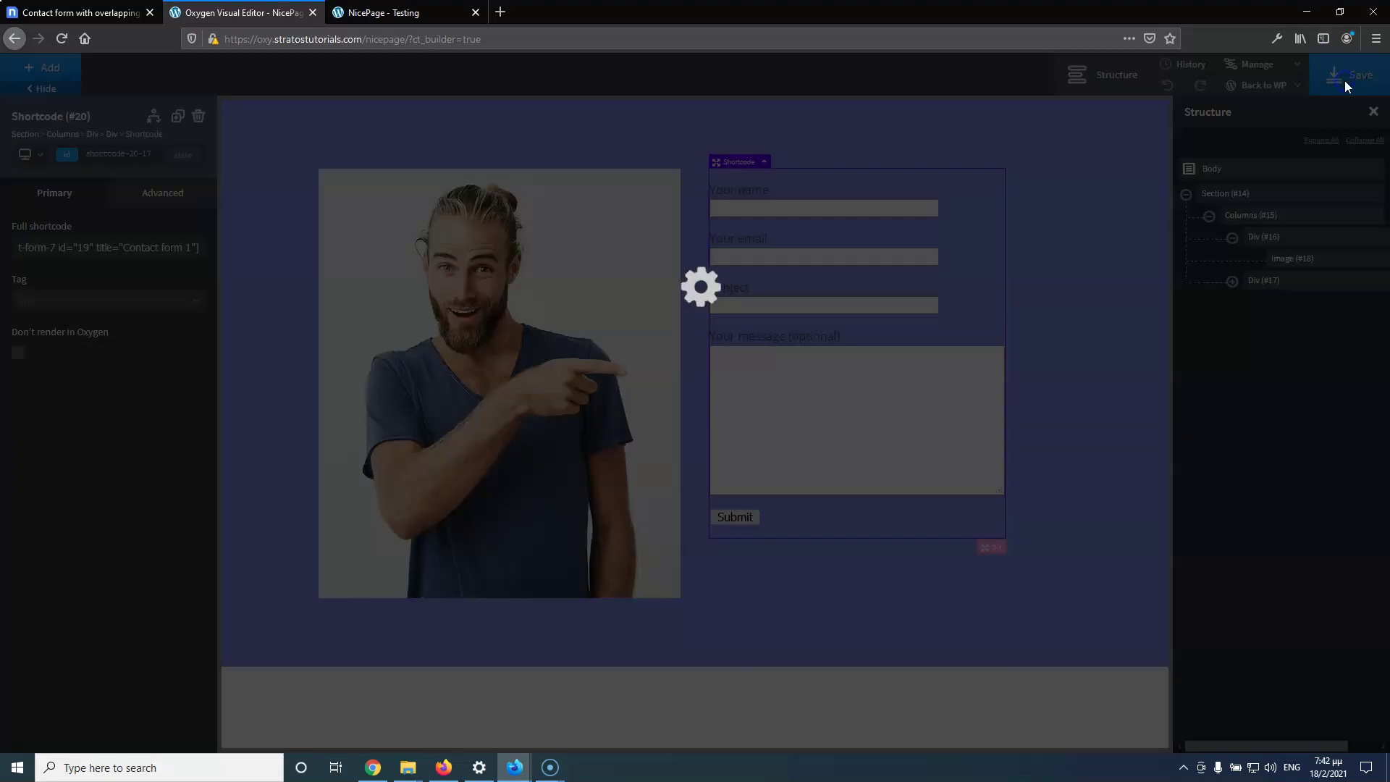
click(366, 13)
click(61, 39)
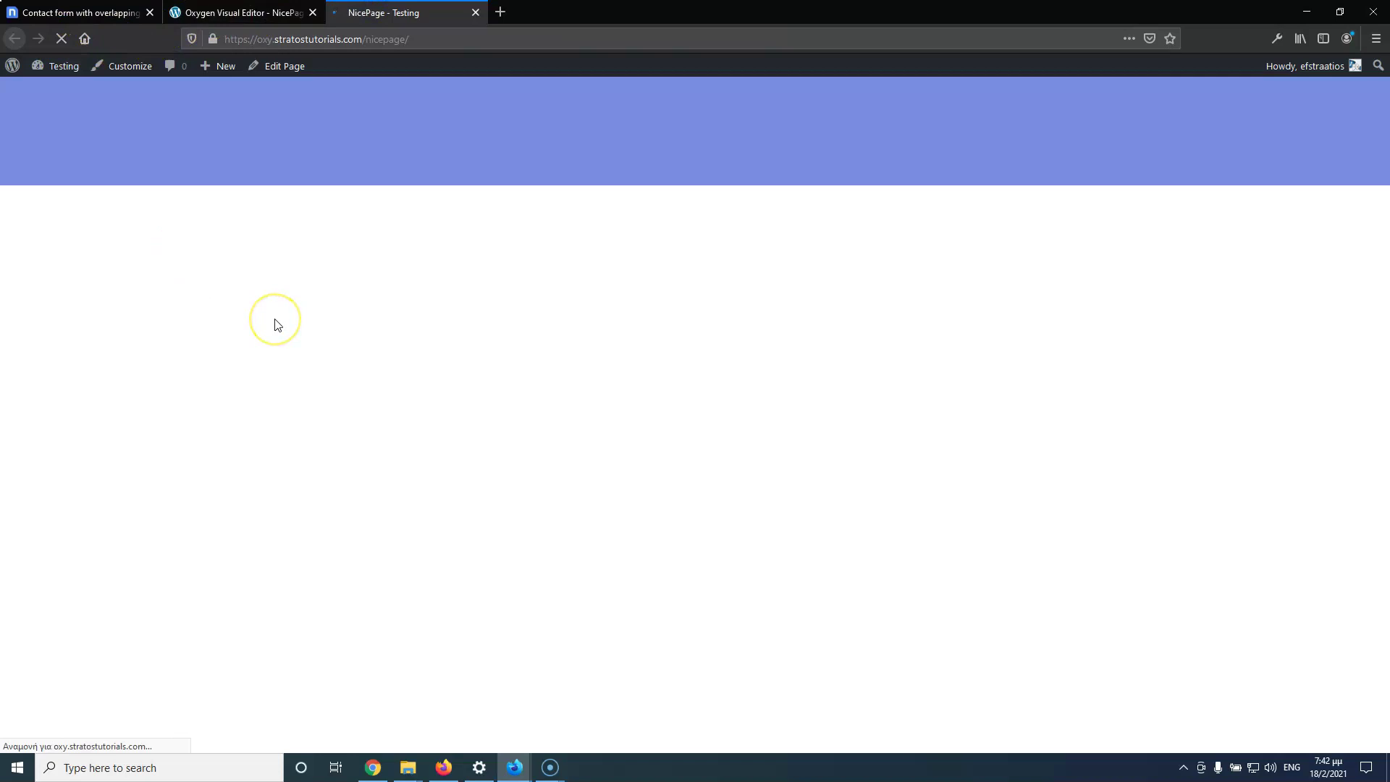
click(307, 13)
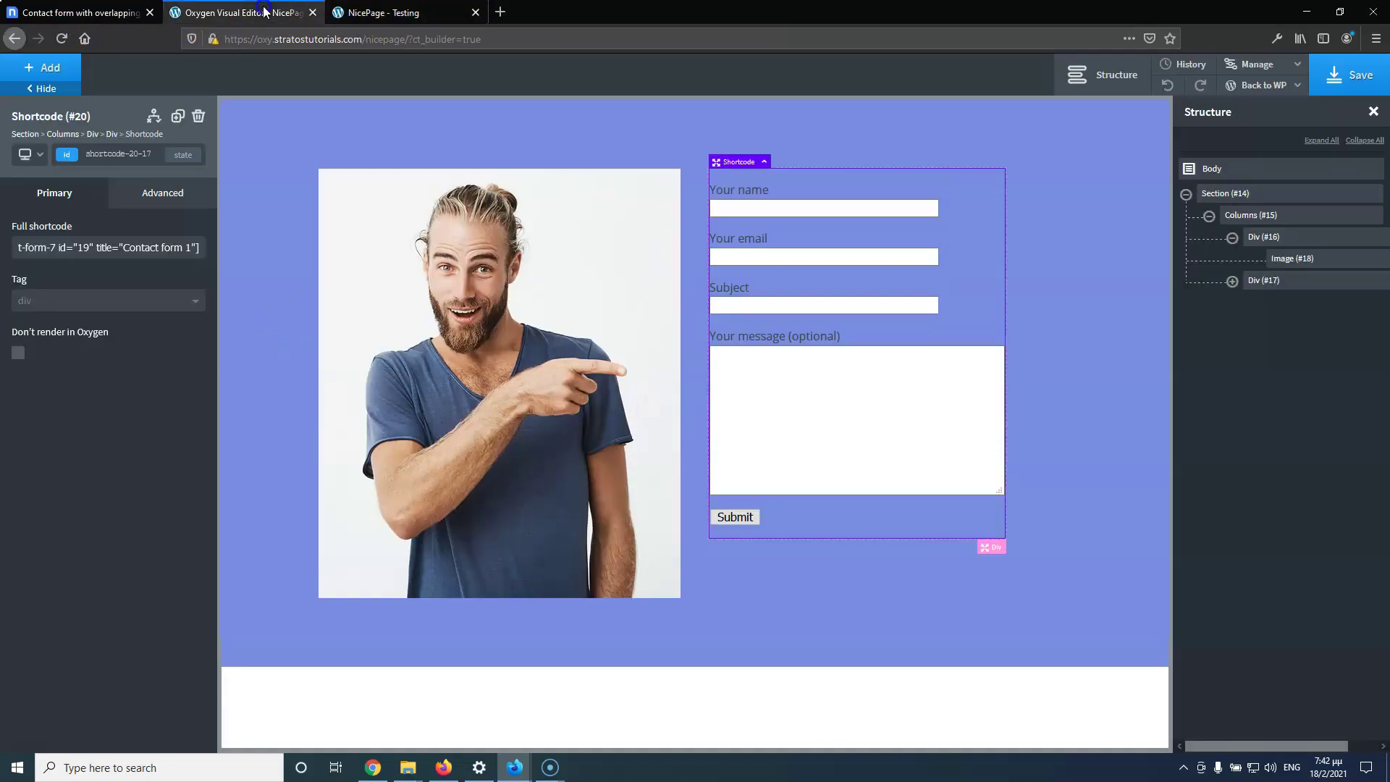
click(102, 12)
click(247, 12)
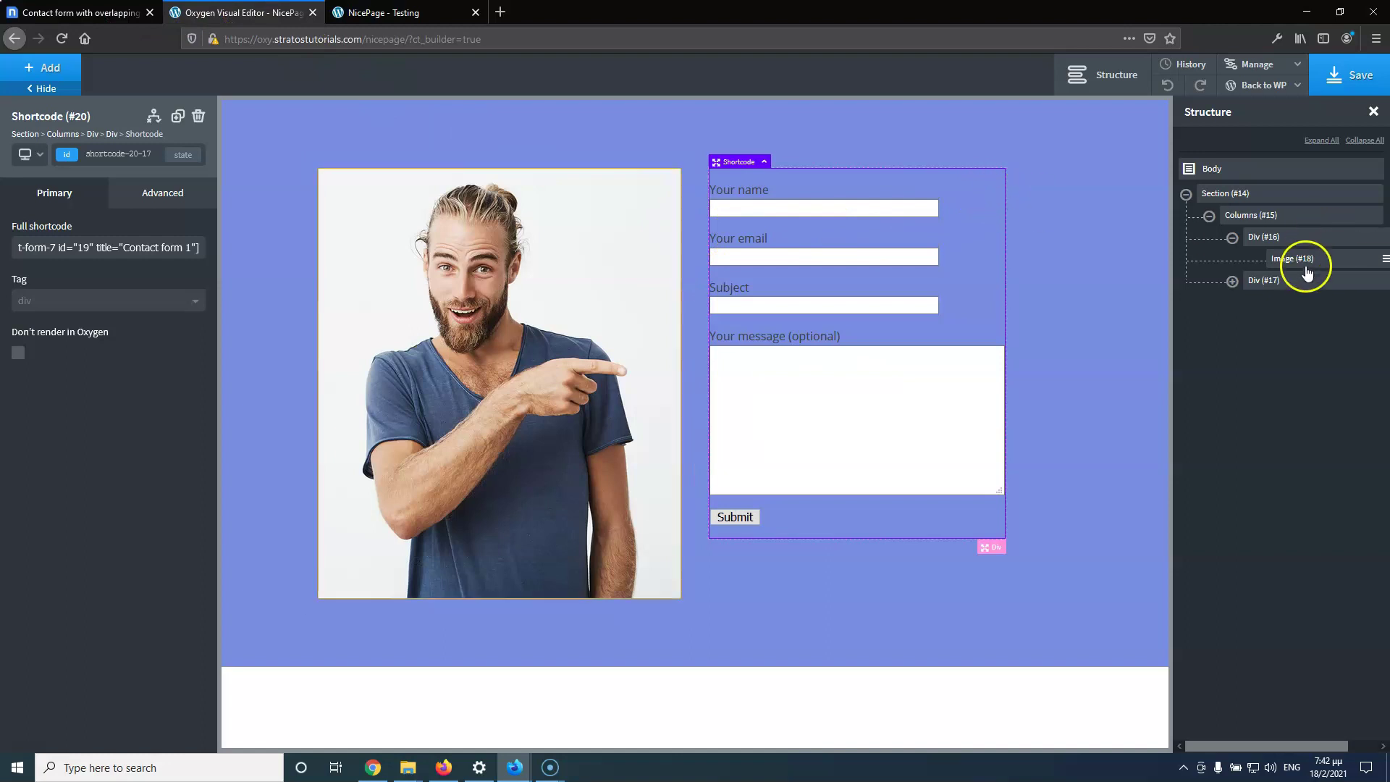
Set the background color of the div wrapping the form shortcode to #ffffff
click(1233, 281)
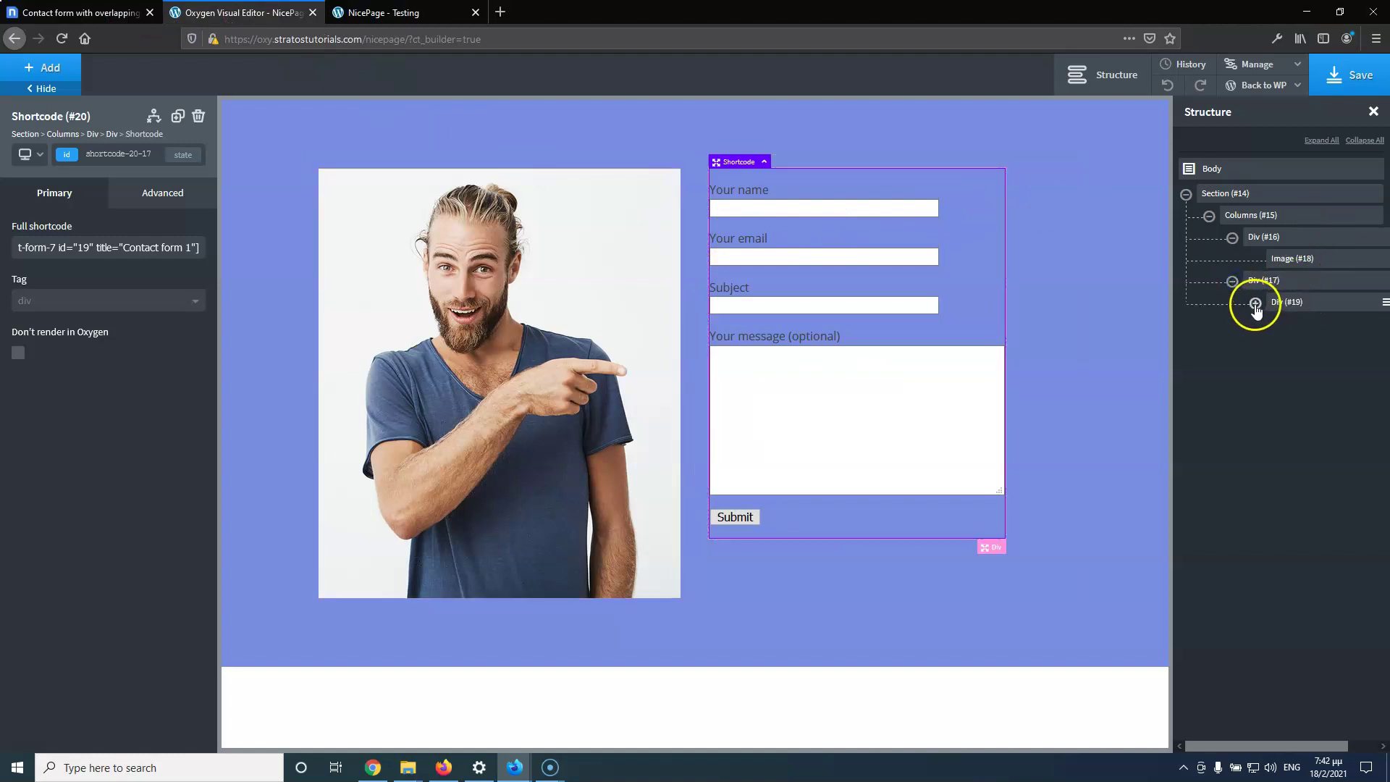
click(1256, 303)
click(1328, 307)
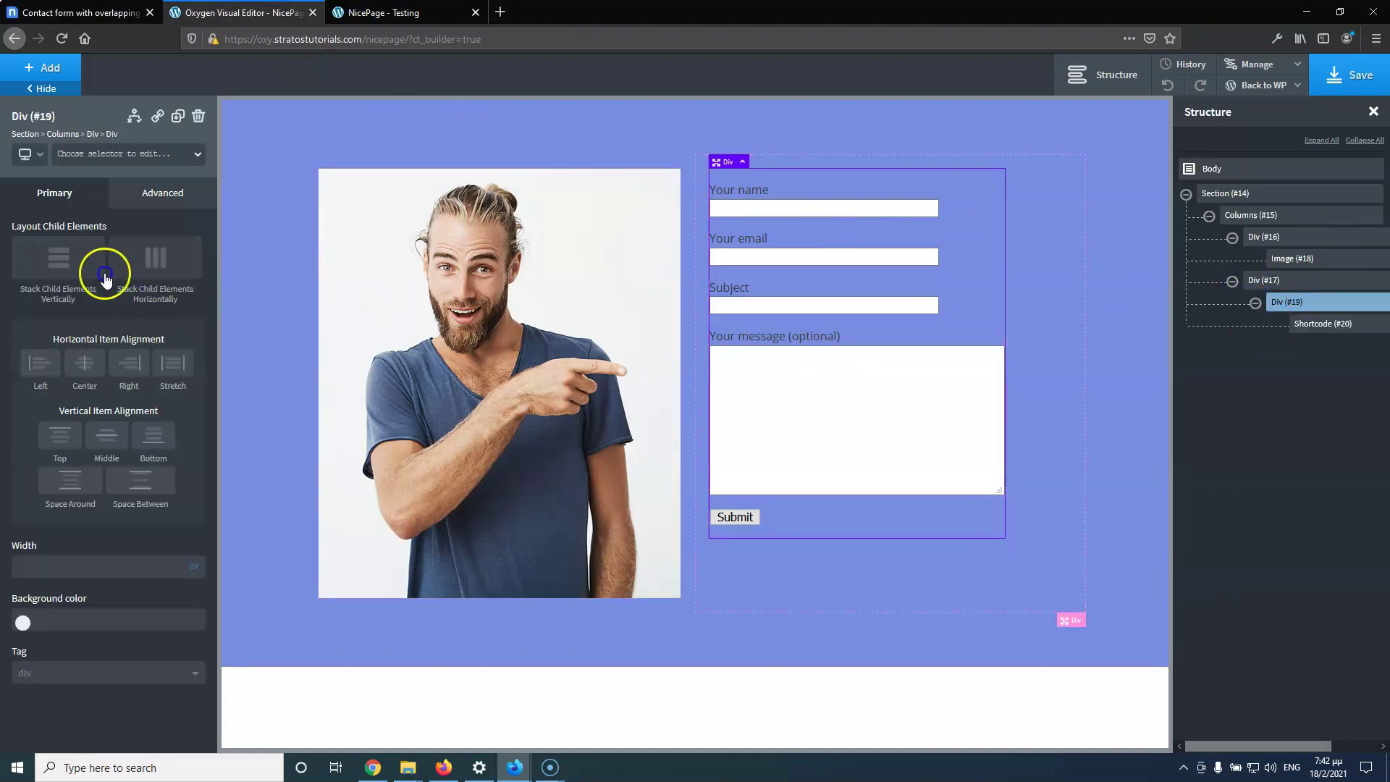
click(23, 625)
drag(55, 709, 15, 680)
click(108, 504)
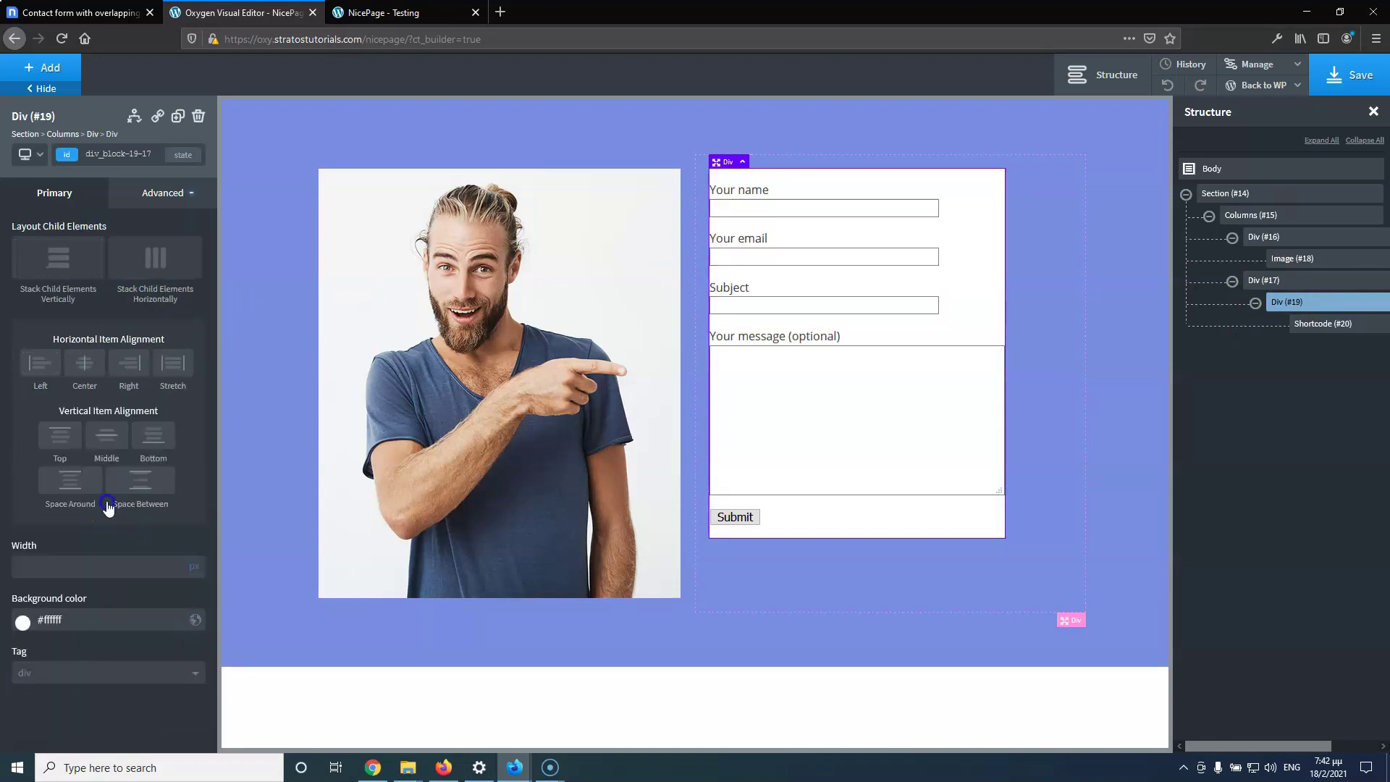
Compare the published page with the Nicepage template and set the image column's width to 40%
click(410, 12)
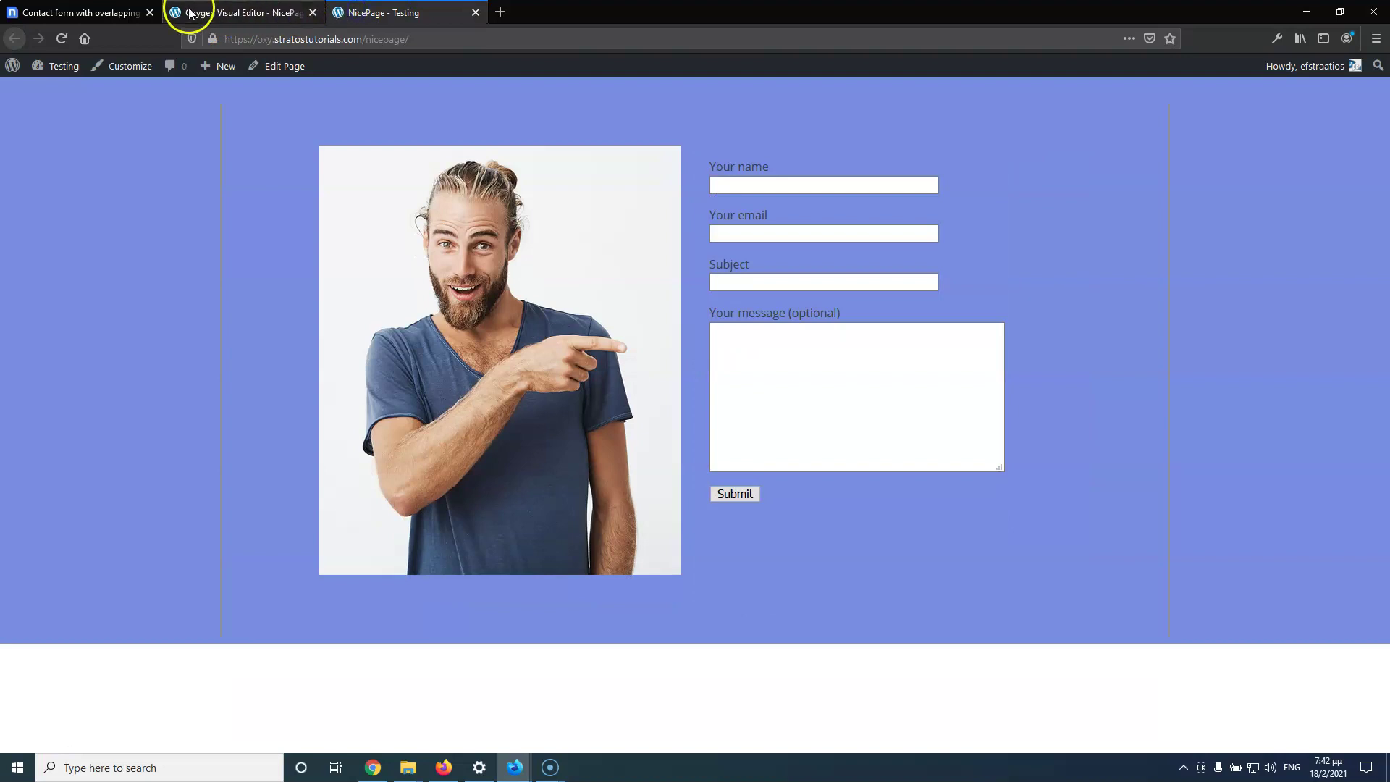
click(80, 12)
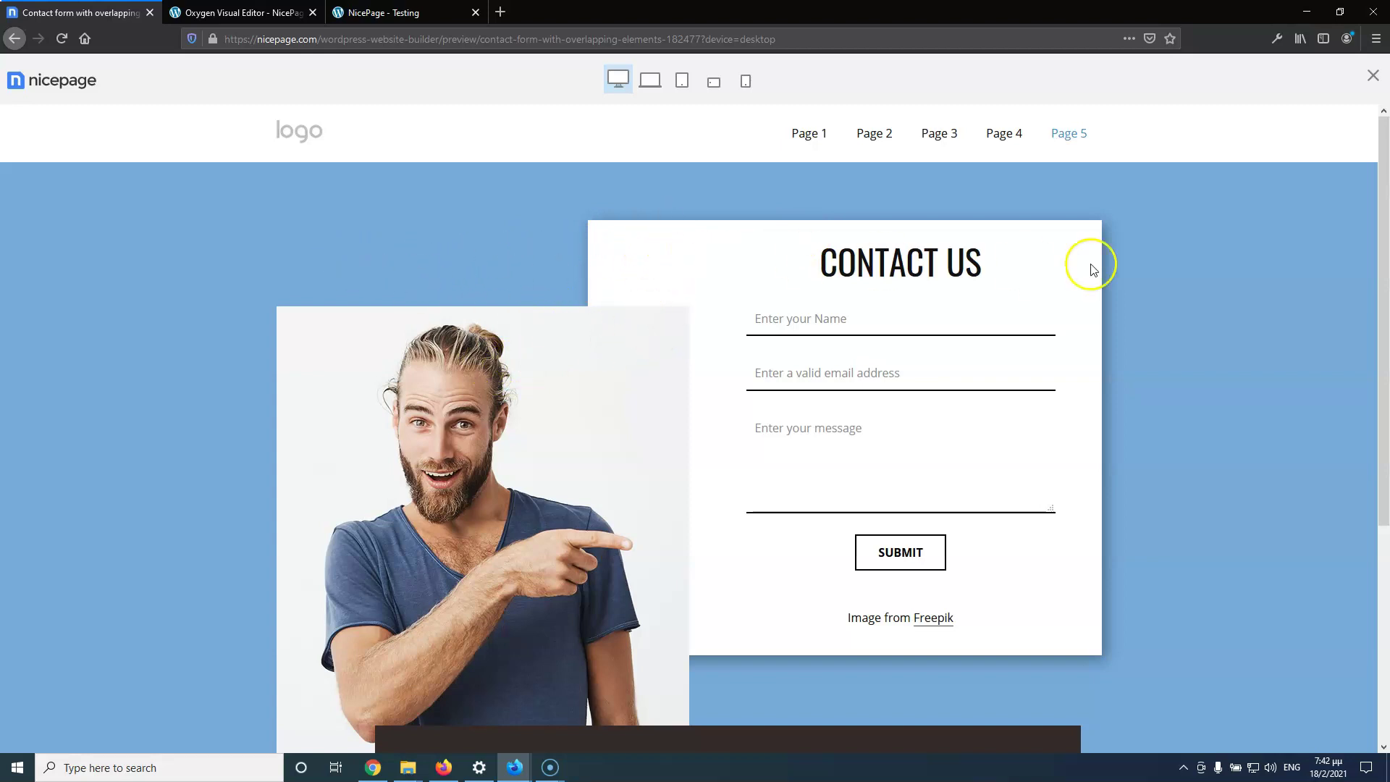
click(281, 15)
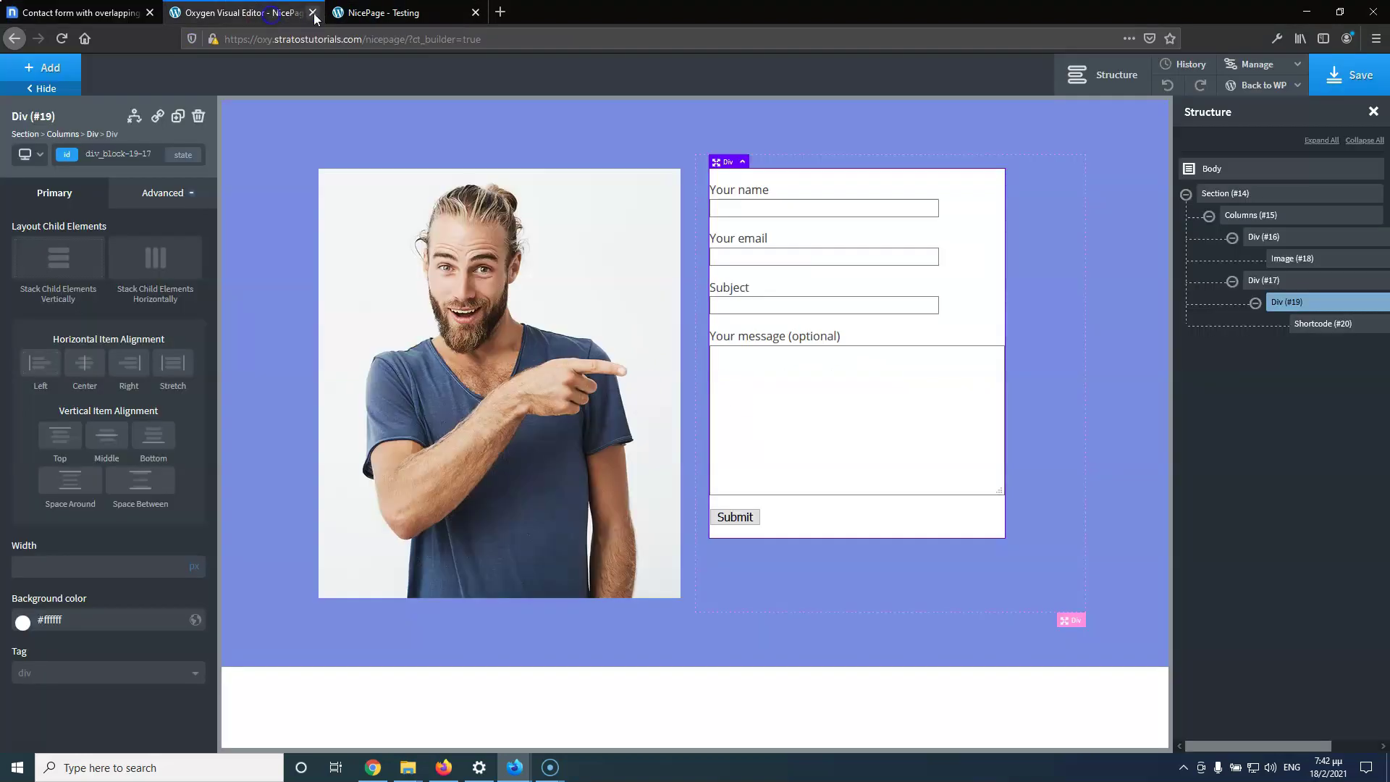
click(373, 14)
click(275, 13)
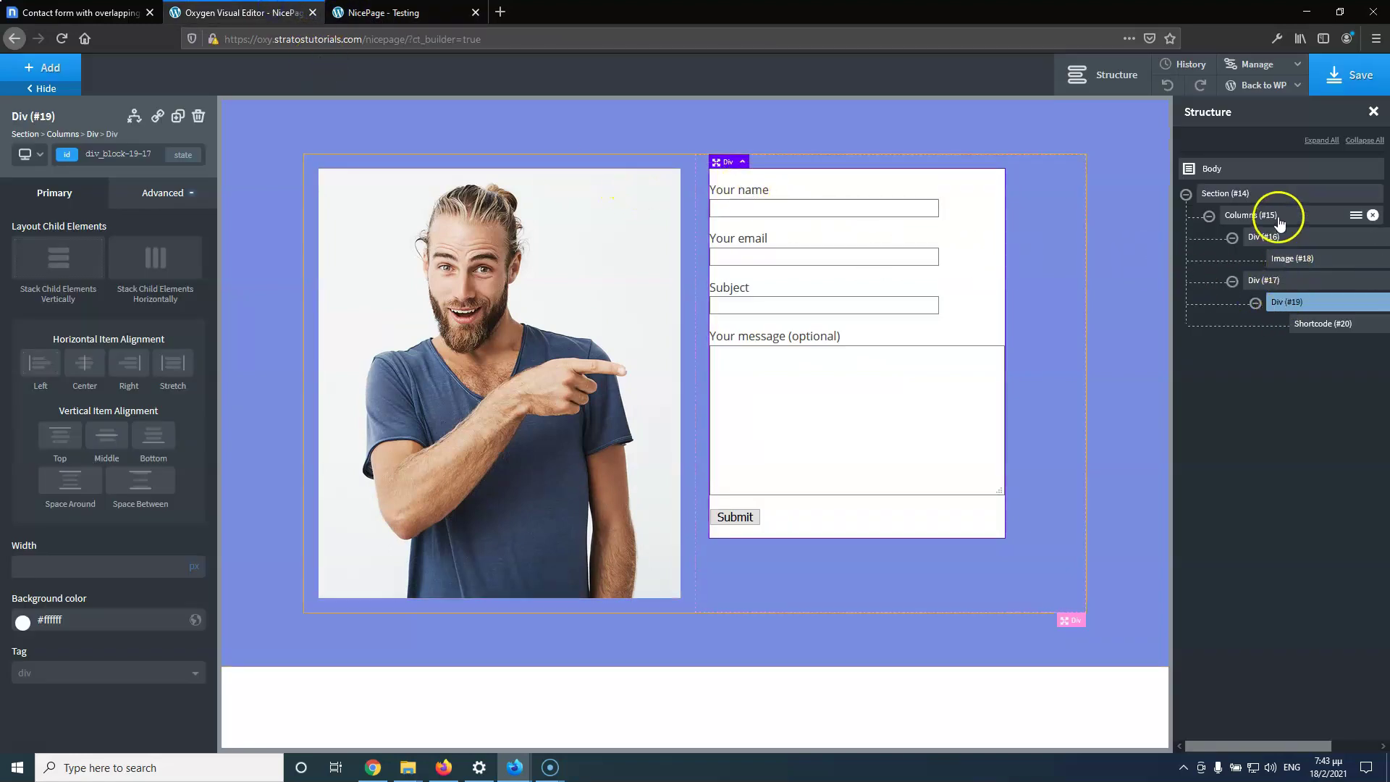
click(1296, 245)
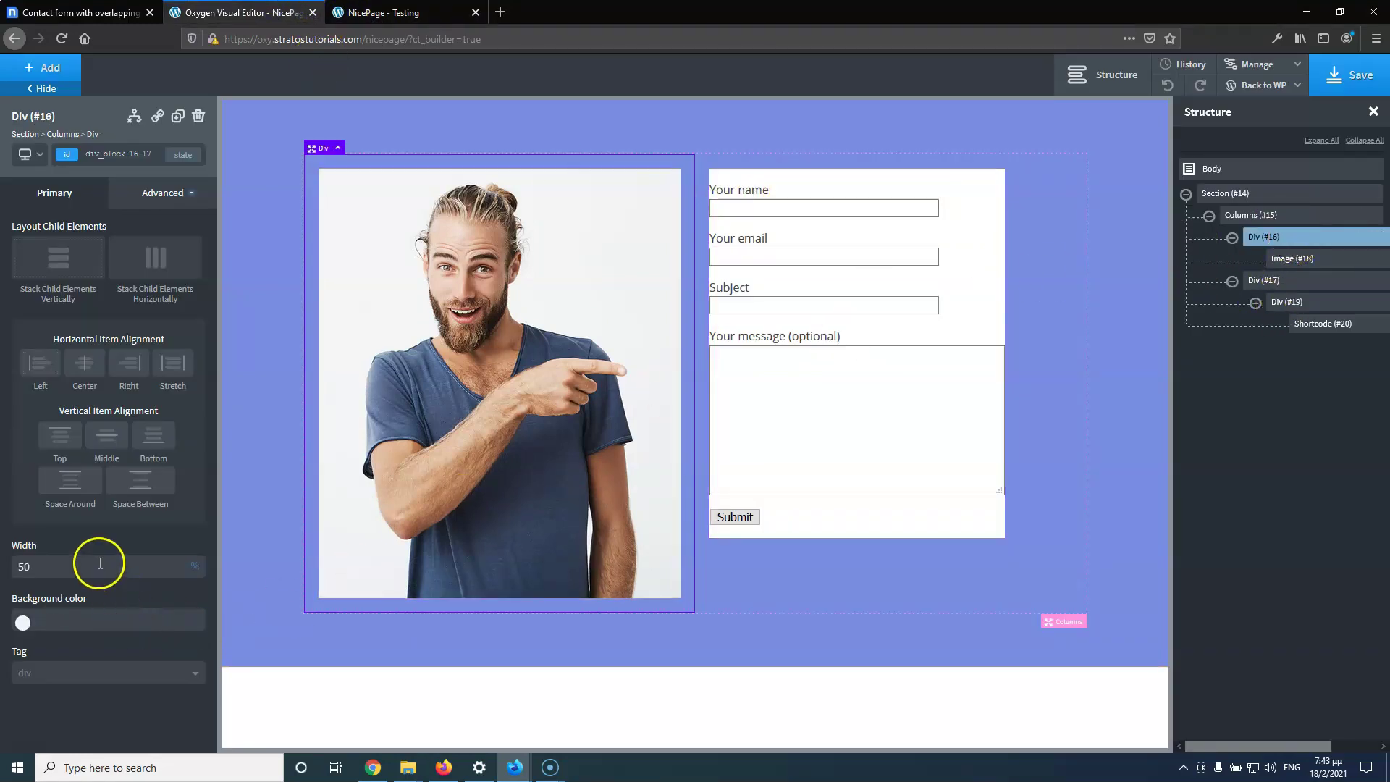
text(40)
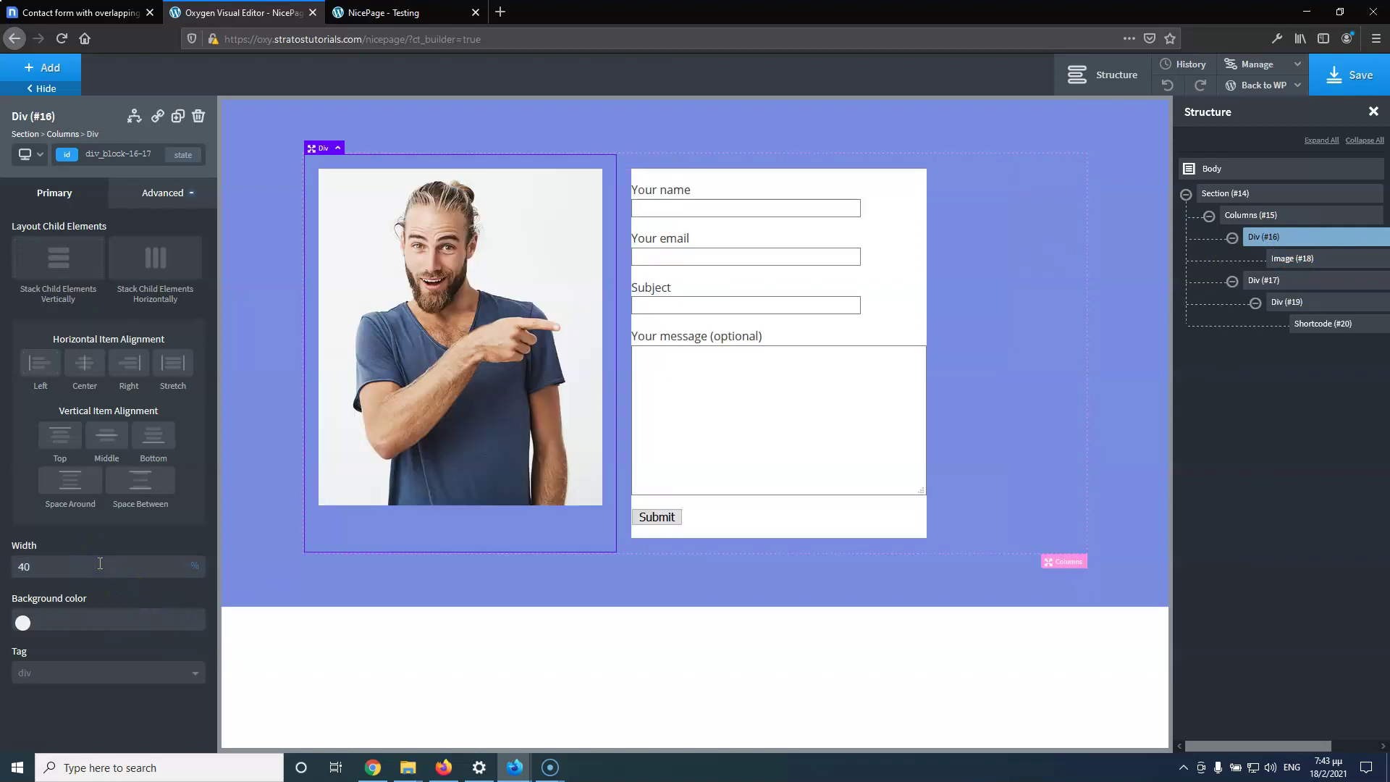
Set the width of the white div around the contact form to 100%
click(1306, 283)
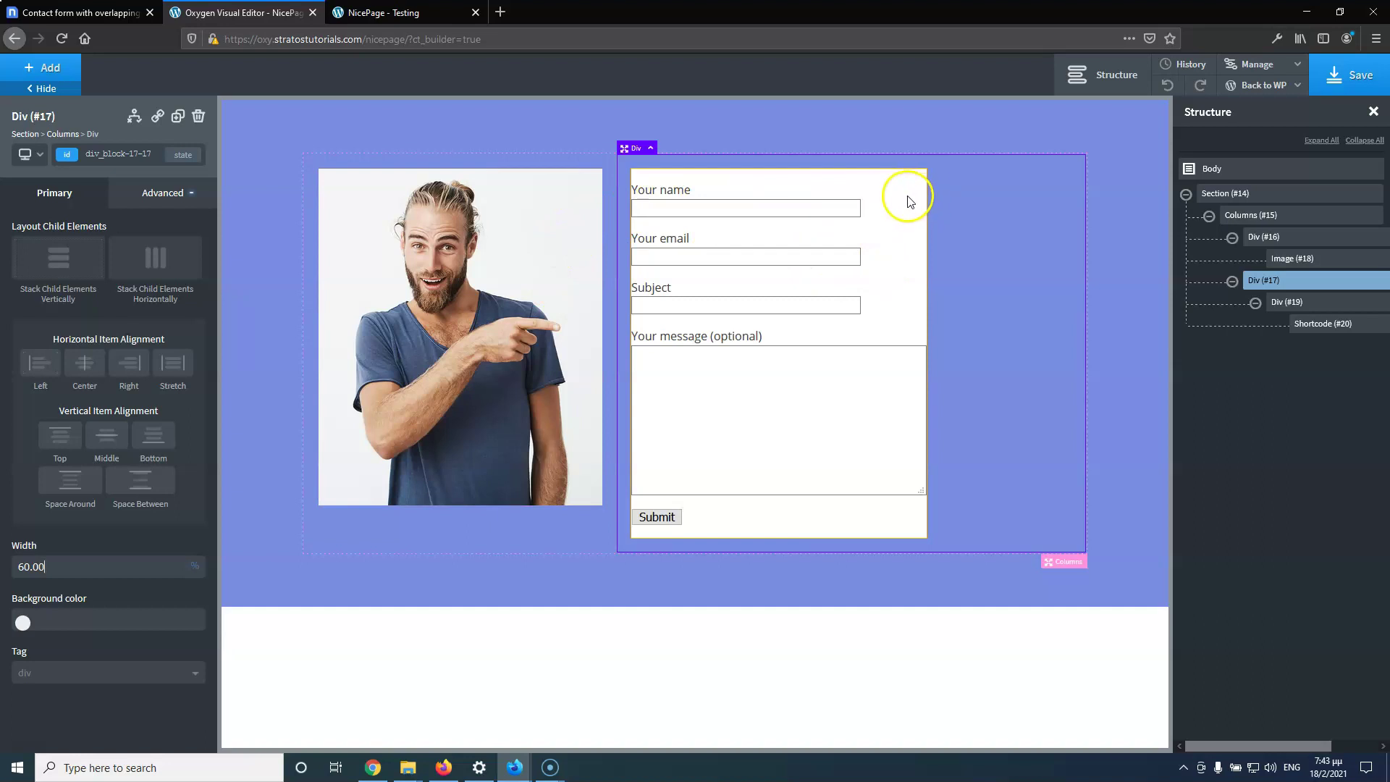
click(1324, 304)
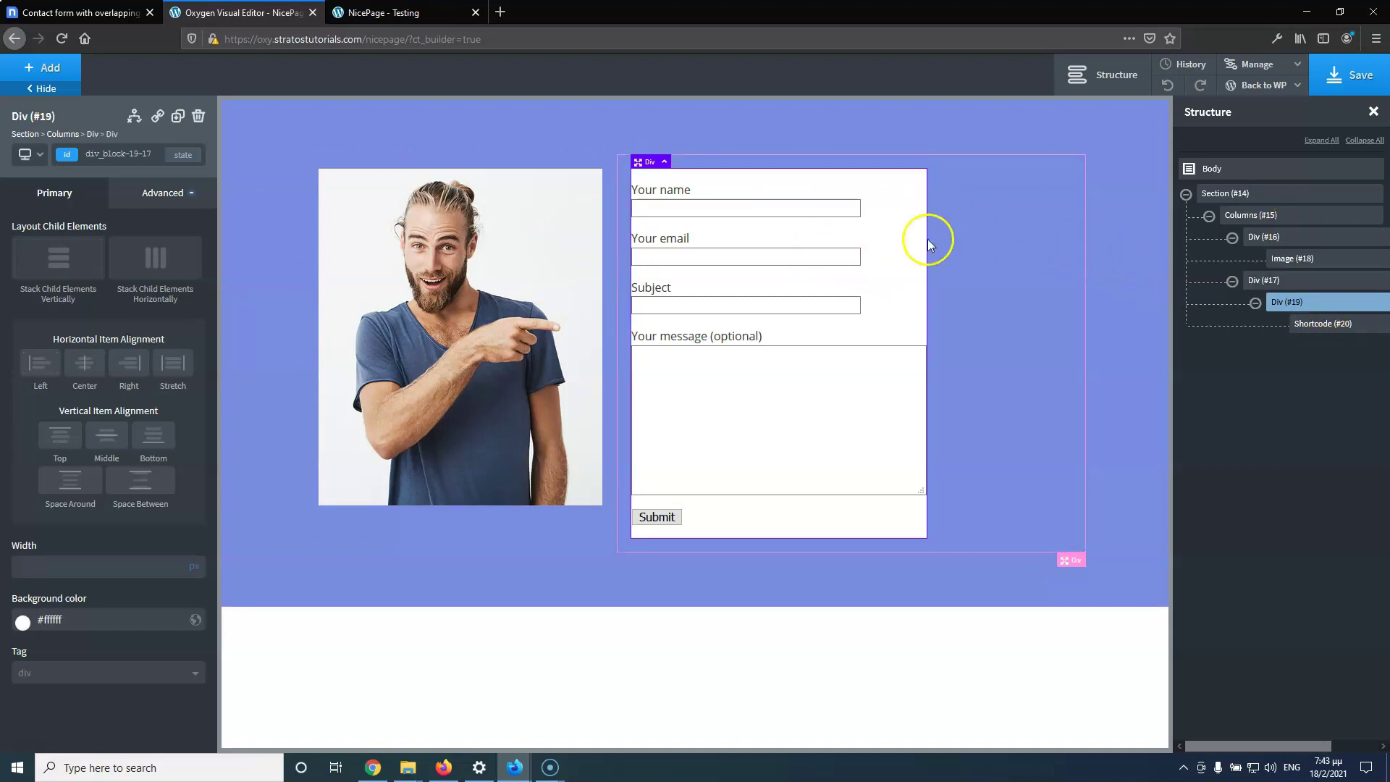
click(76, 567)
text(100)
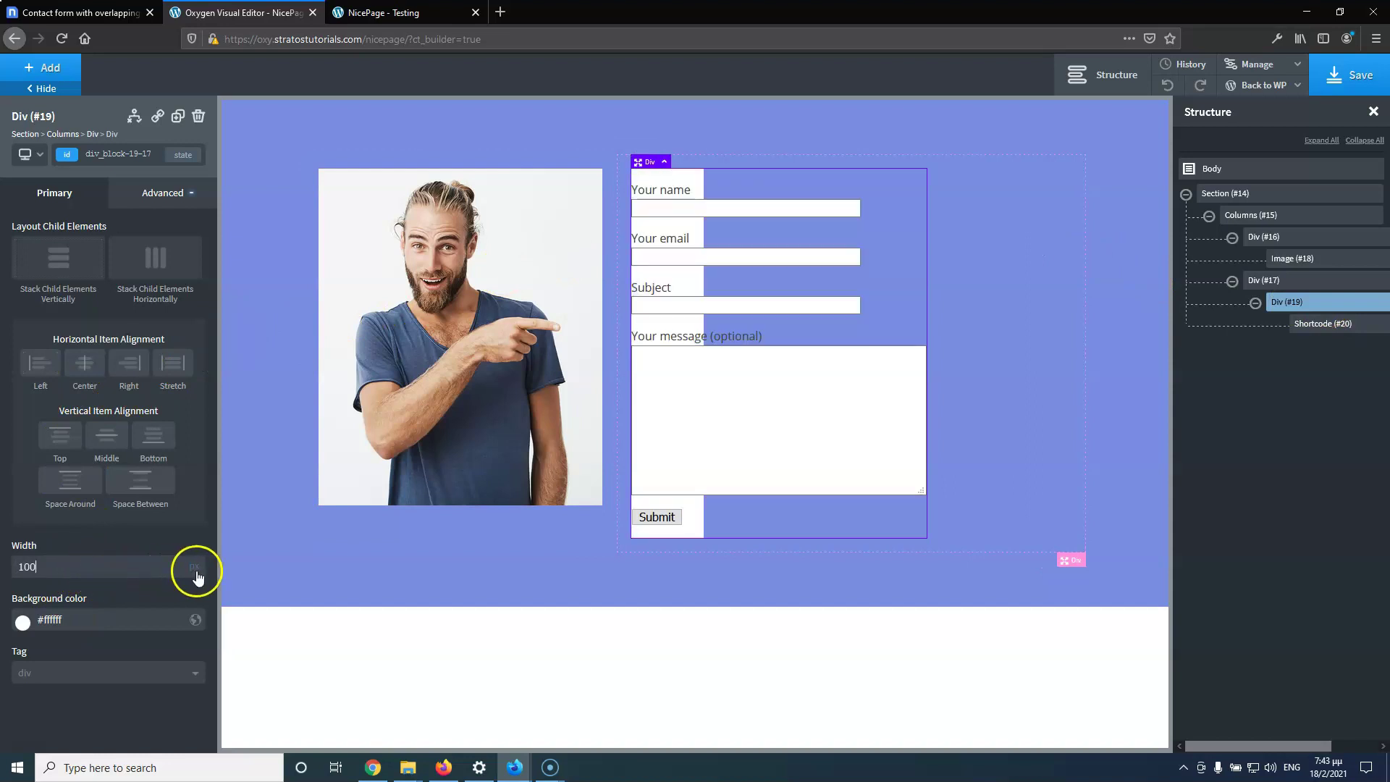
click(199, 559)
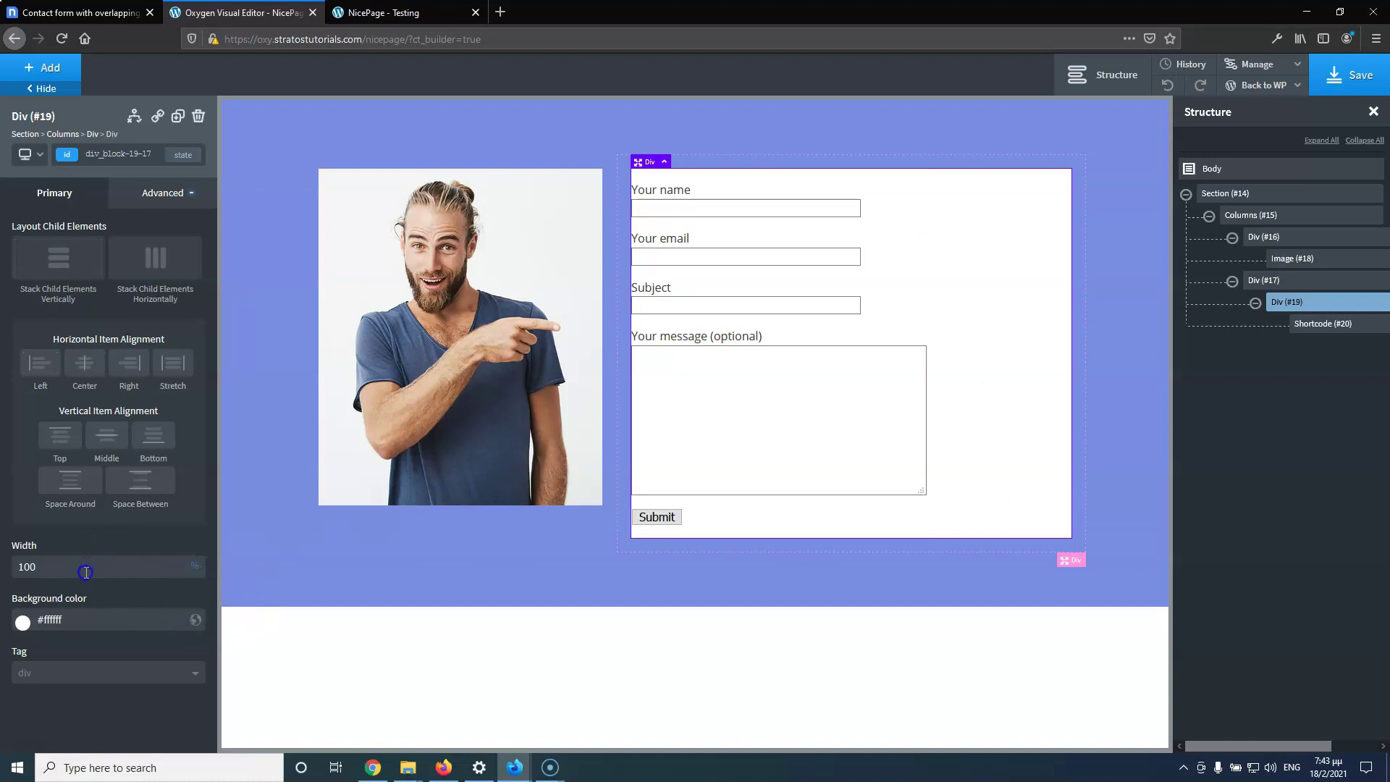
click(85, 365)
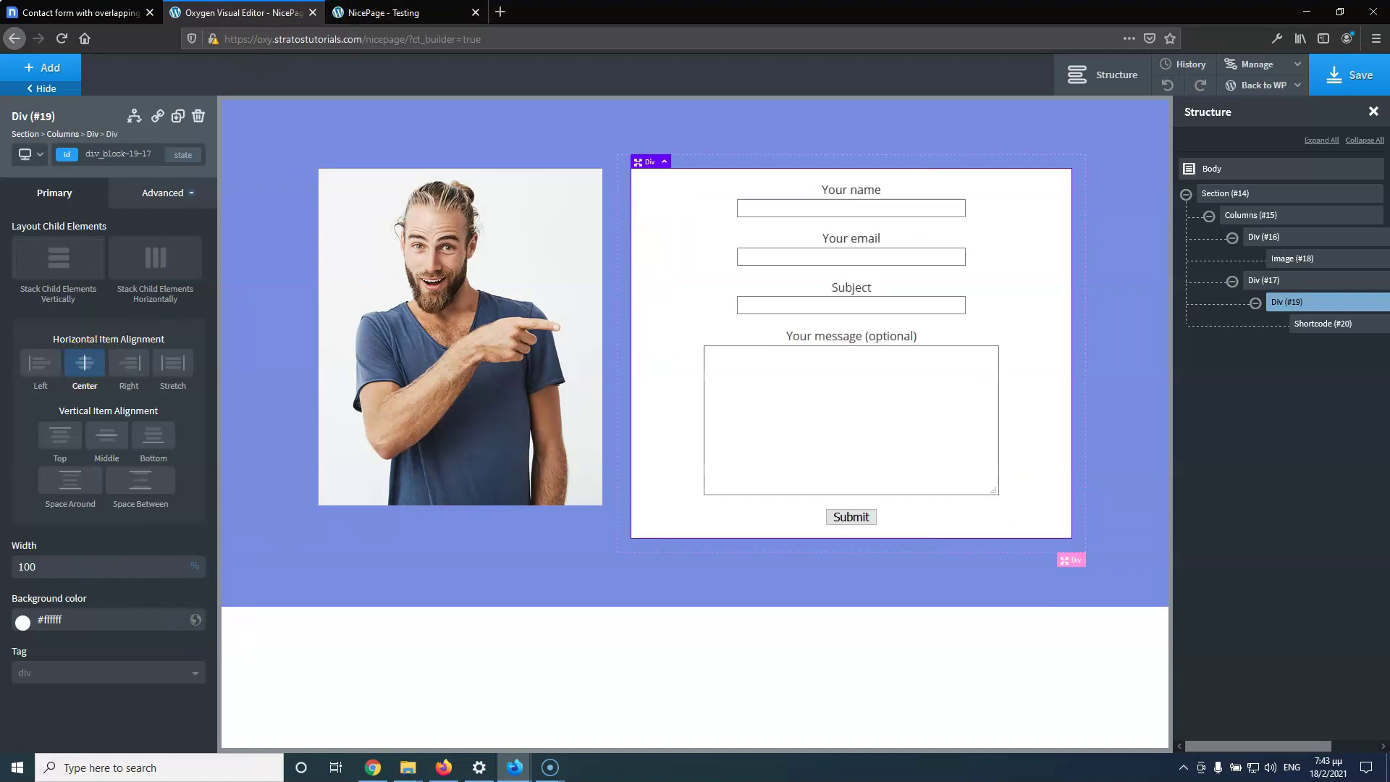
click(127, 11)
click(236, 13)
click(33, 368)
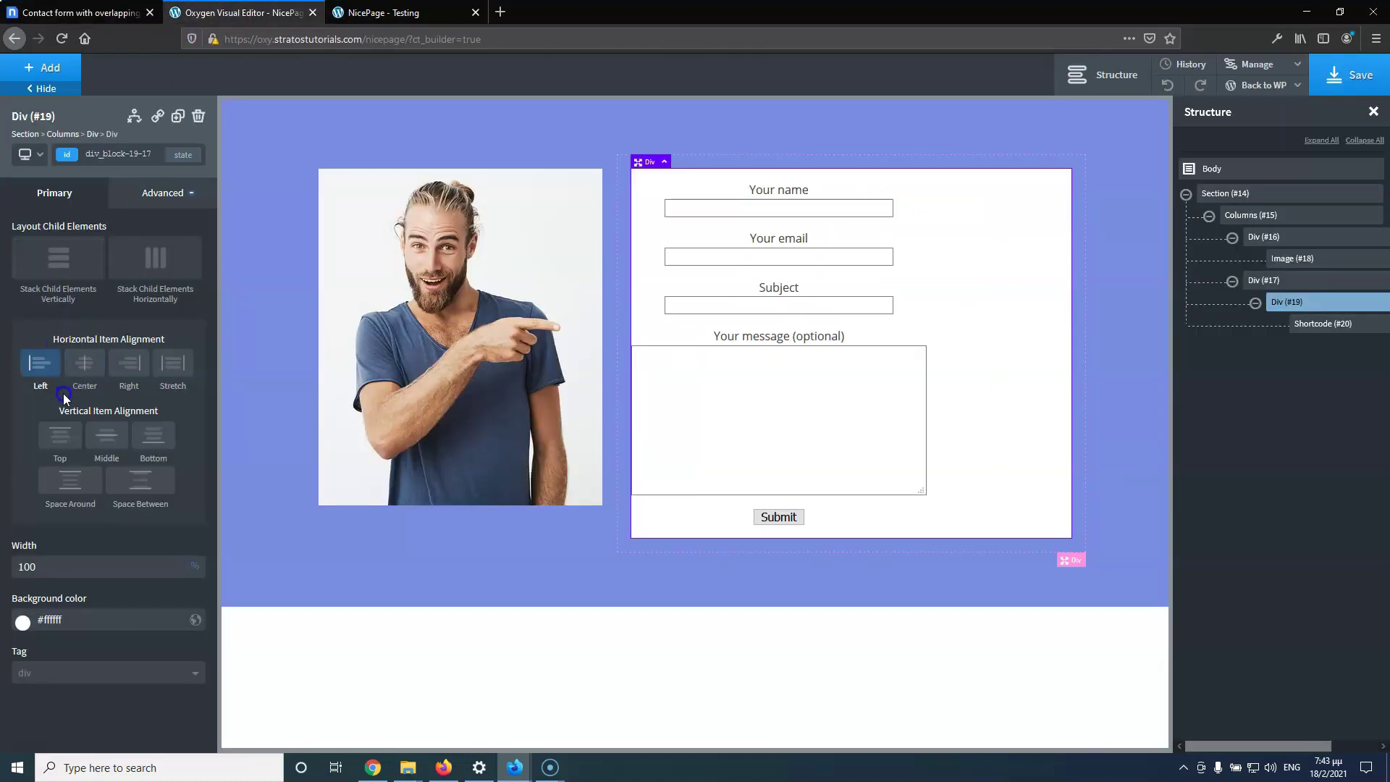
click(40, 366)
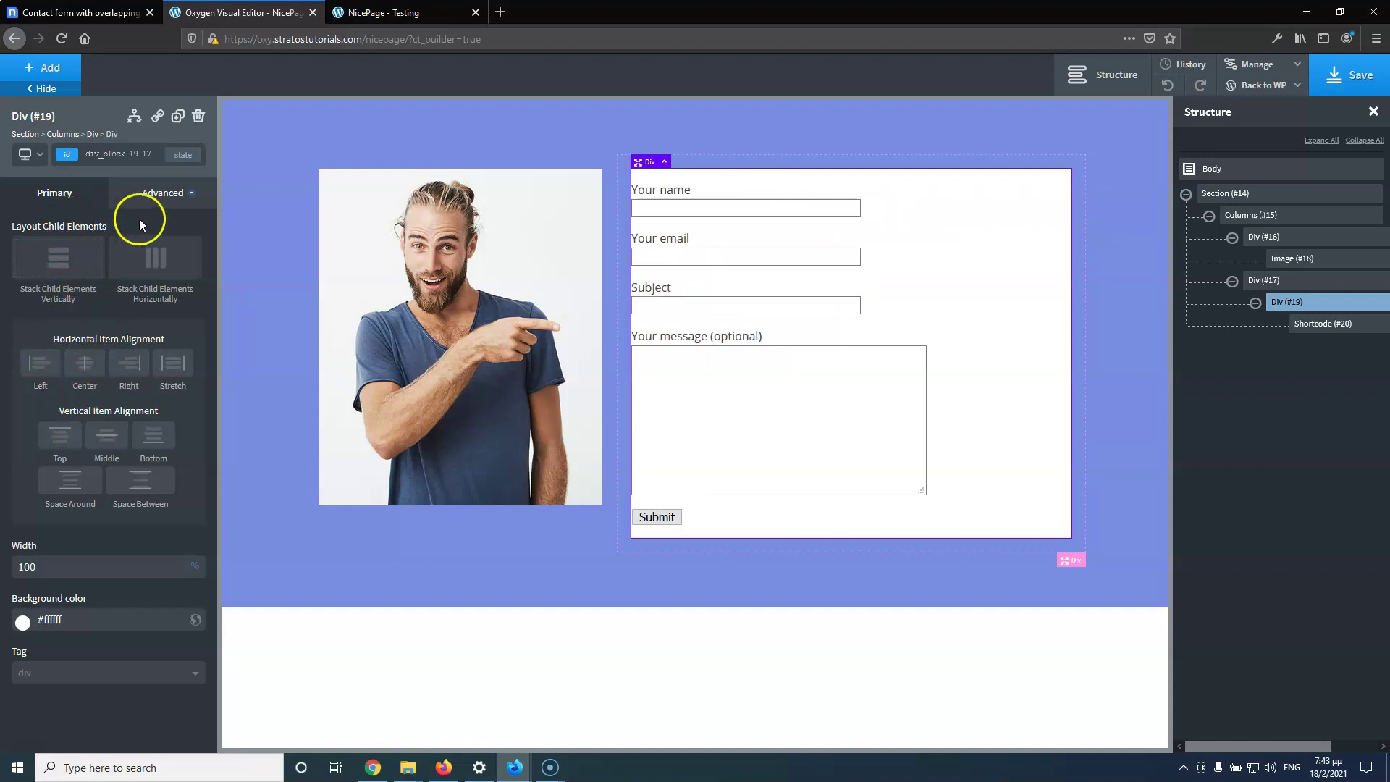
Set the left padding of the white form div to 180 px
click(163, 192)
click(101, 281)
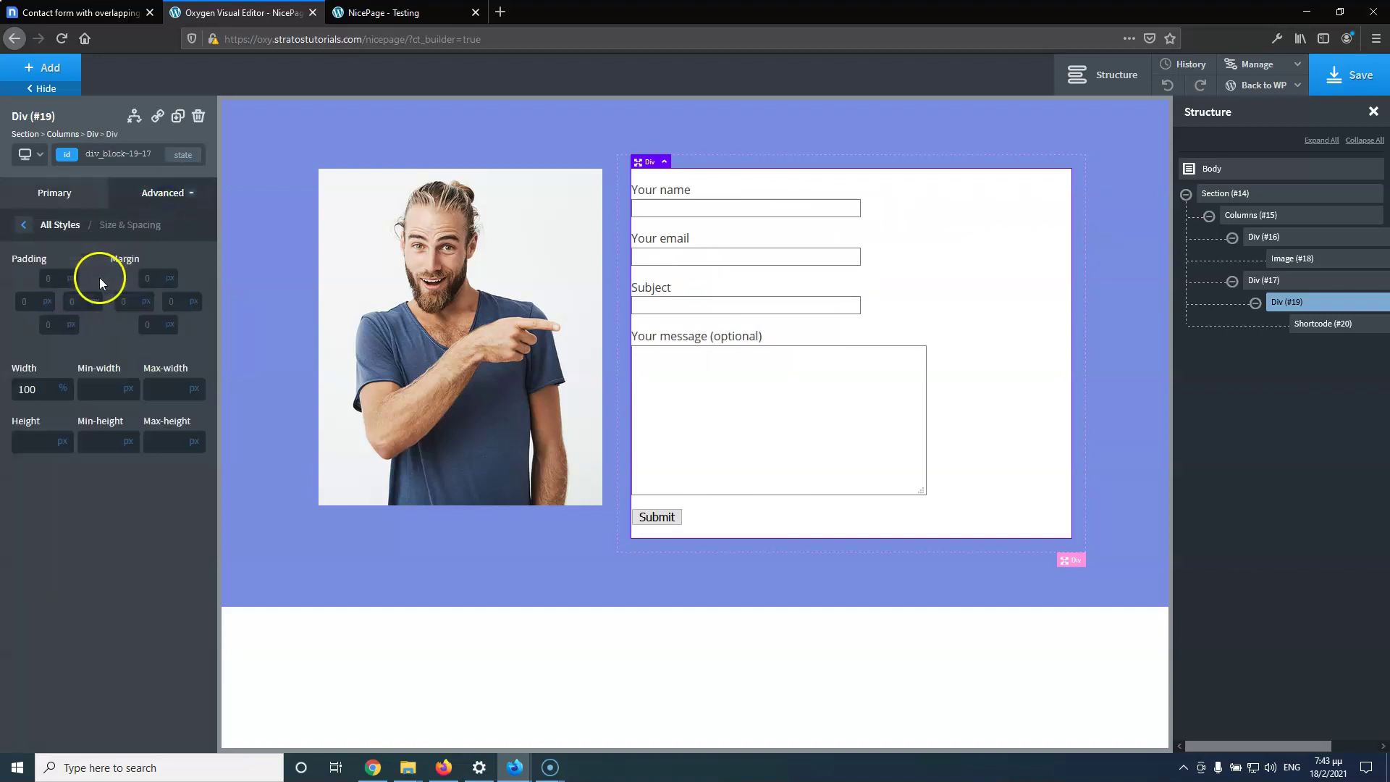
click(29, 303)
text(300)
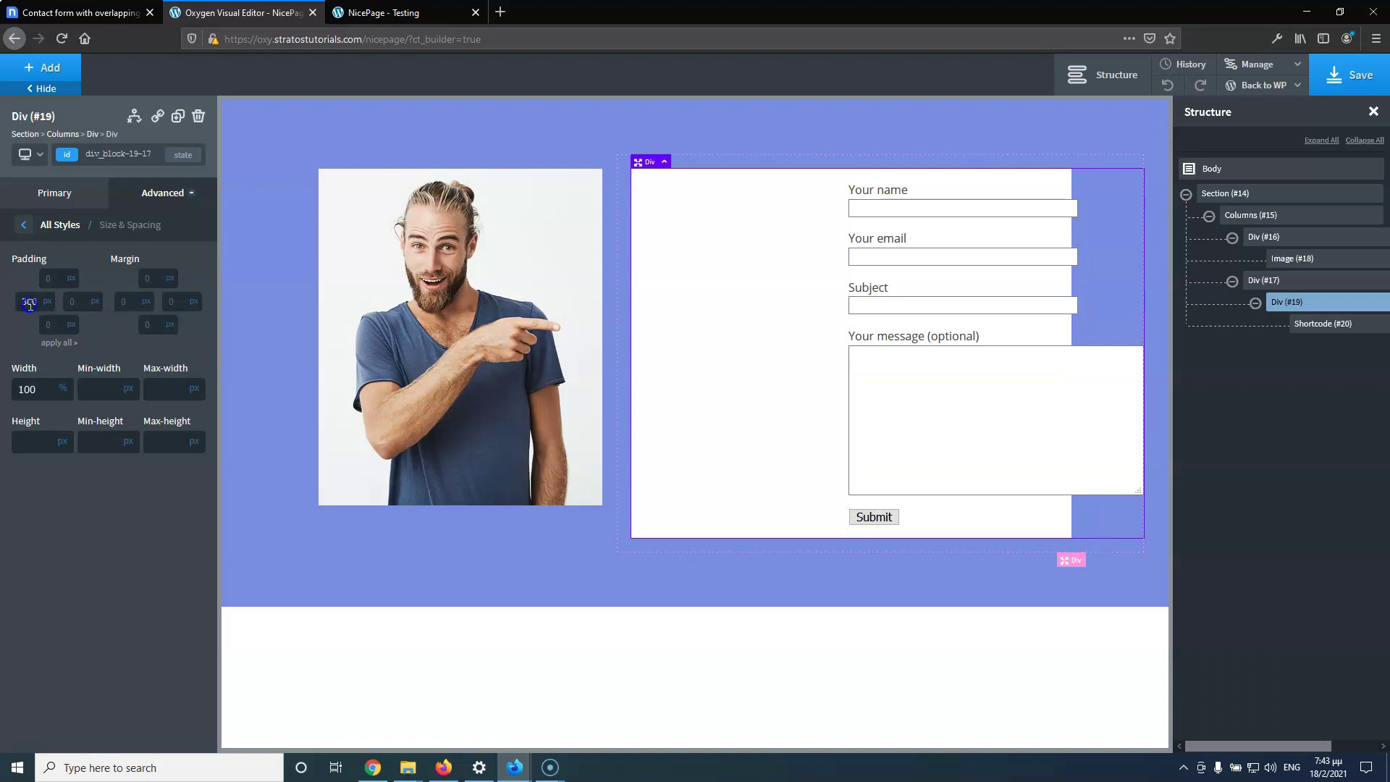
text(200)
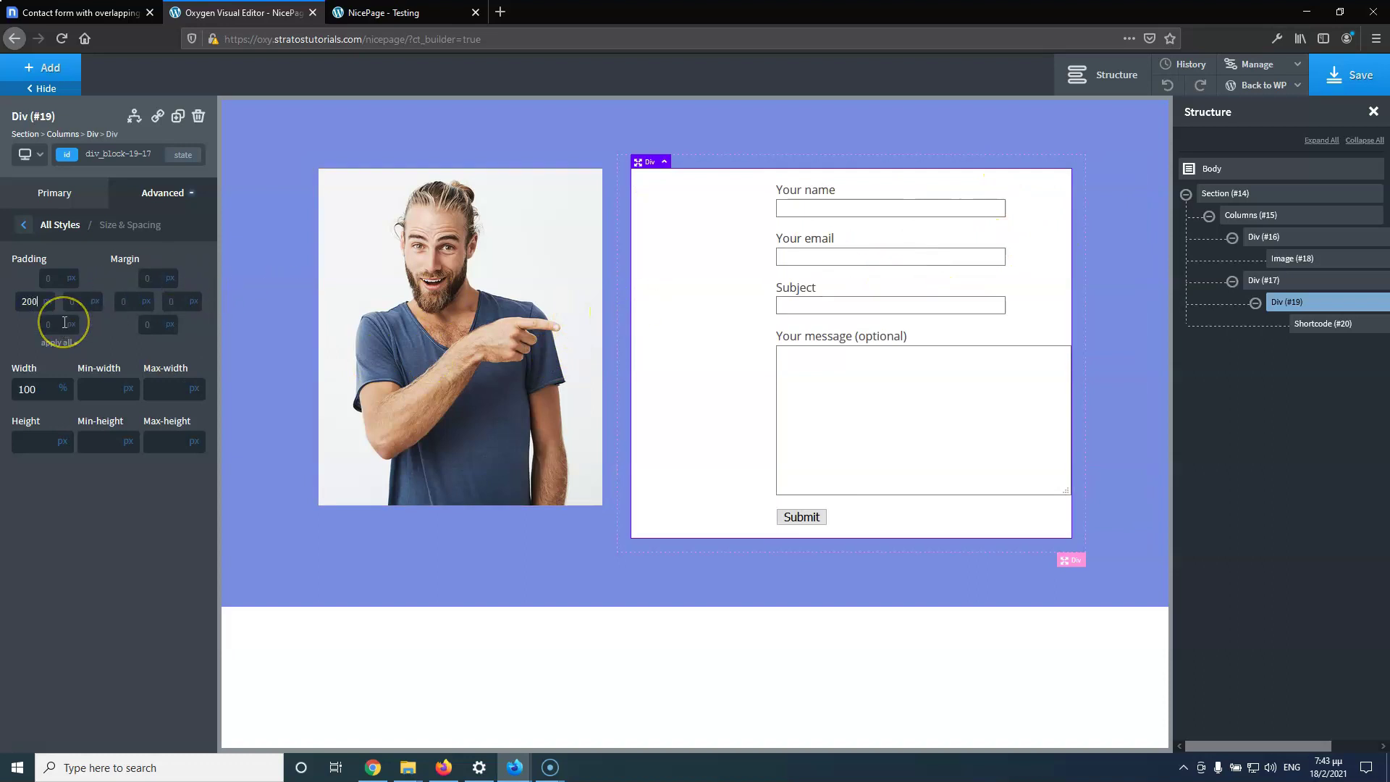
key(Down)
key(Down)
key(Down)
key(Down)
key(Down)
key(Down)
key(Down)
key(Down)
key(Down)
key(Down)
key(Down)
key(Down)
key(Down)
key(Down)
key(Down)
key(Down)
key(Down)
key(Down)
key(Down)
key(Down)
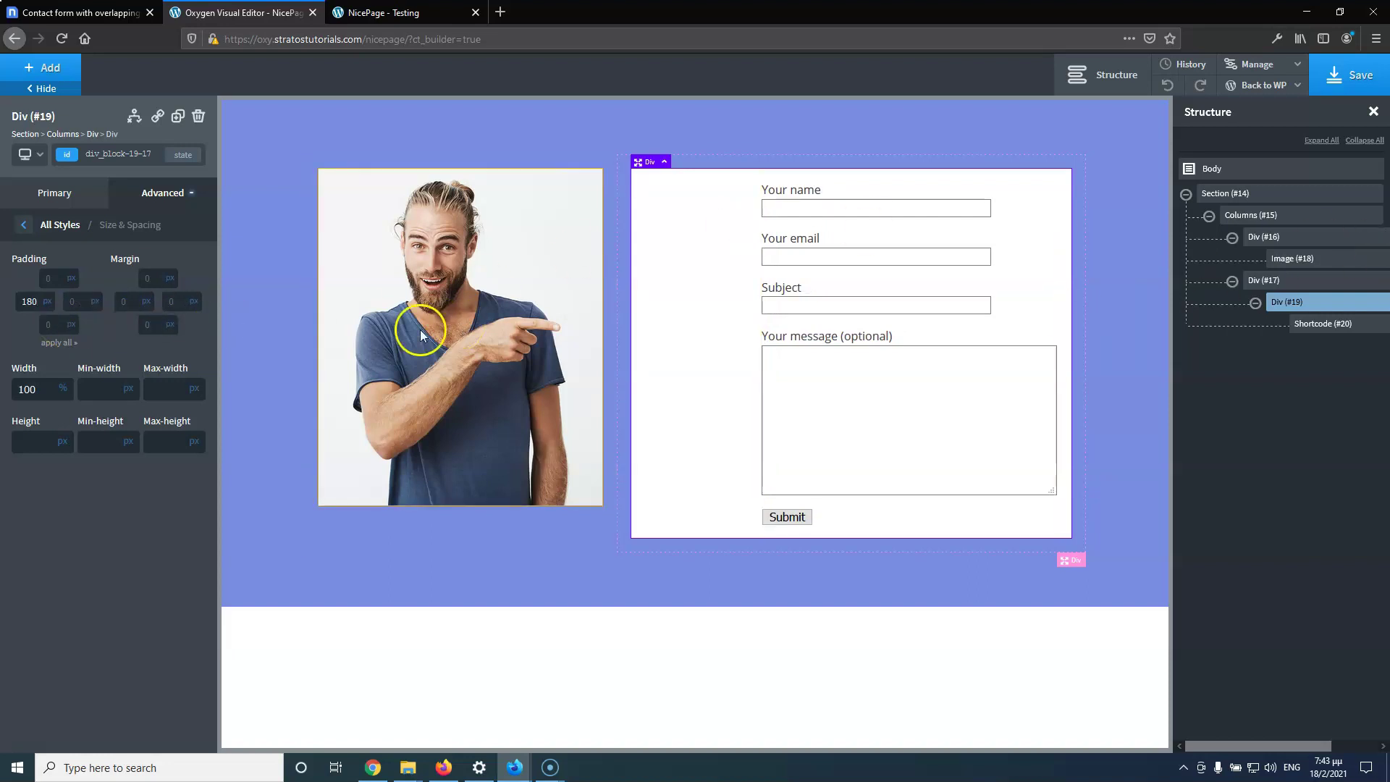
Try a negative right margin on the image and clear it again
click(1304, 260)
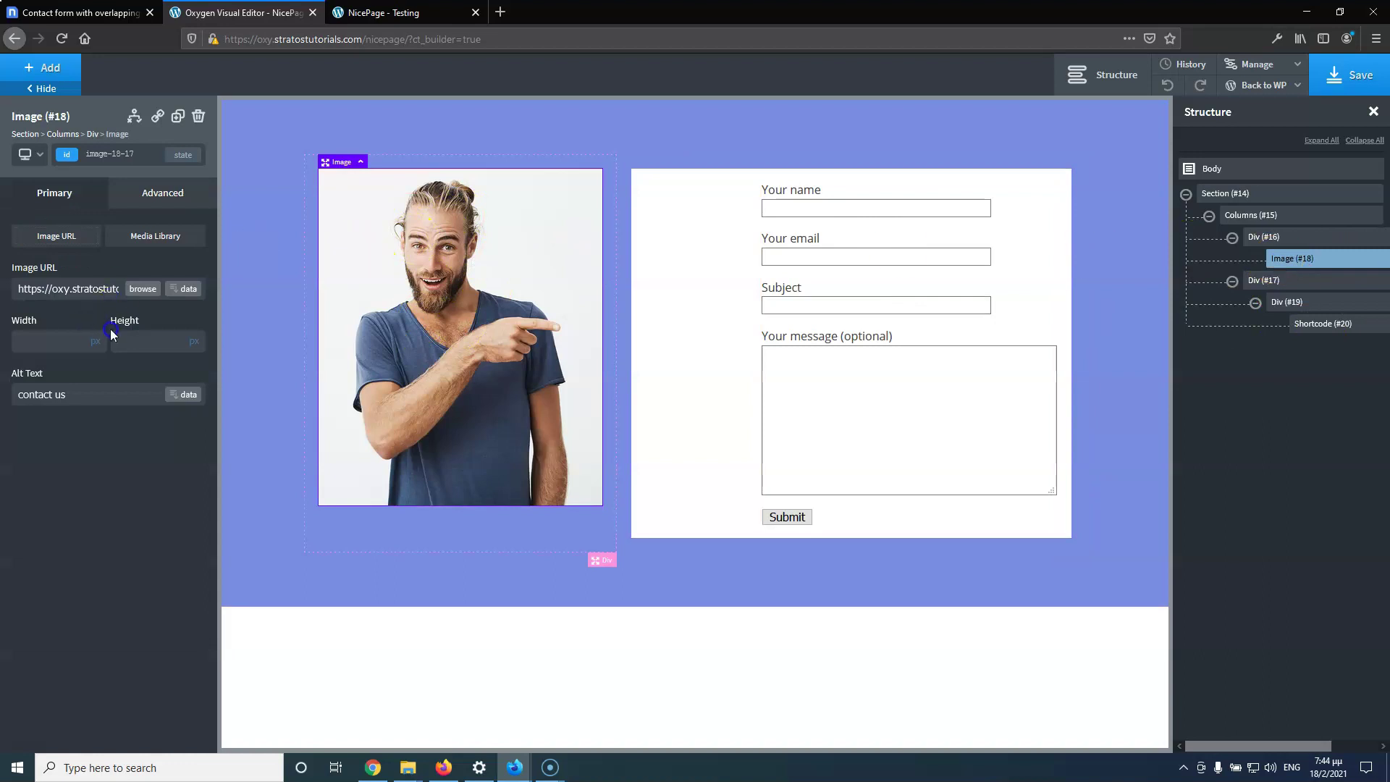
click(143, 201)
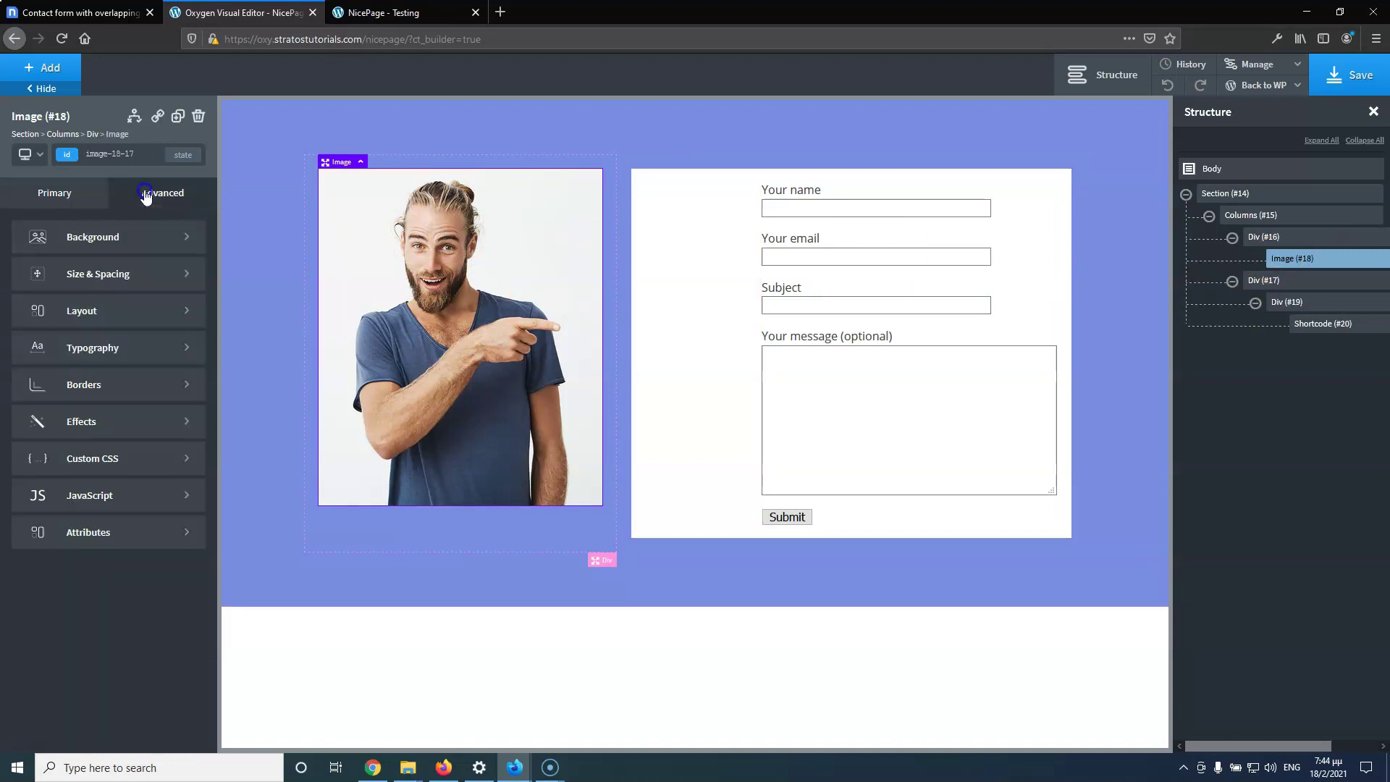
click(92, 279)
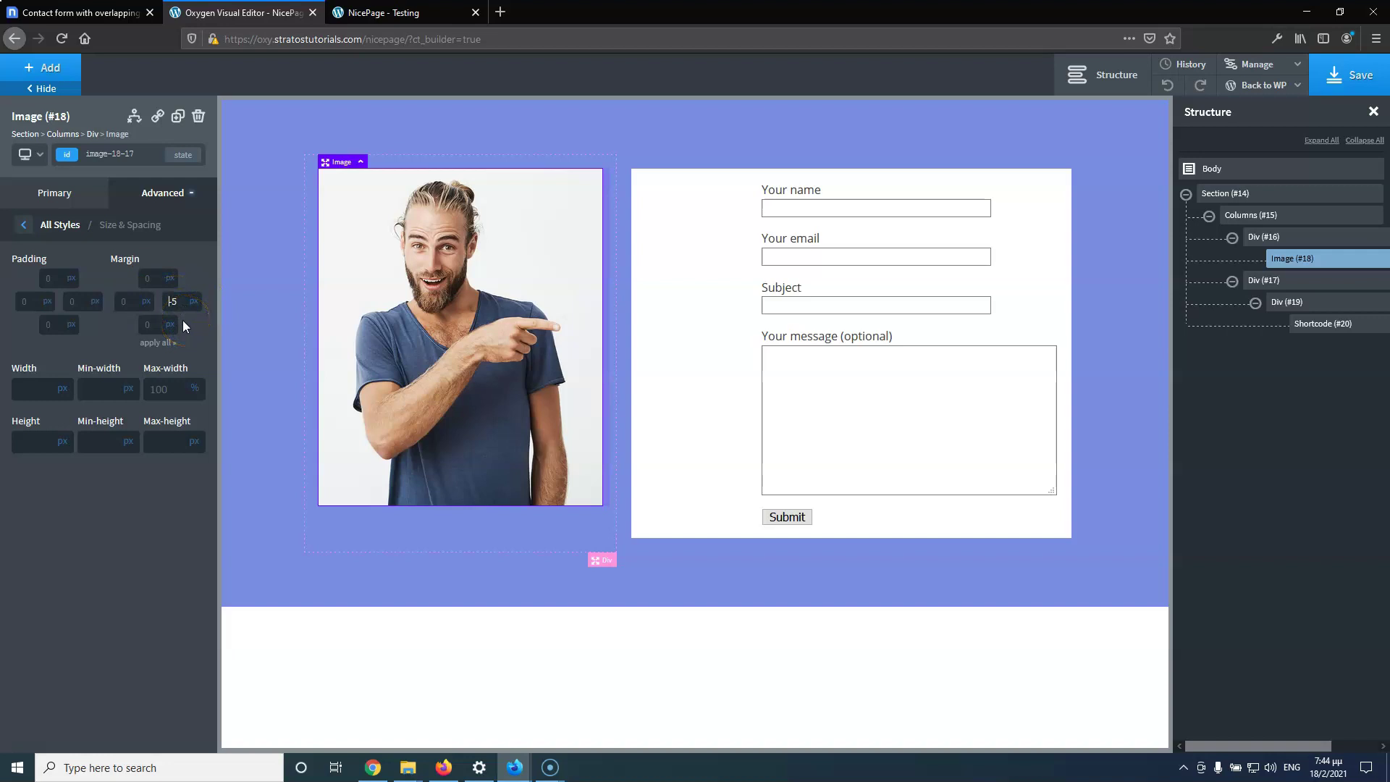
drag(176, 310, 145, 302)
click(397, 328)
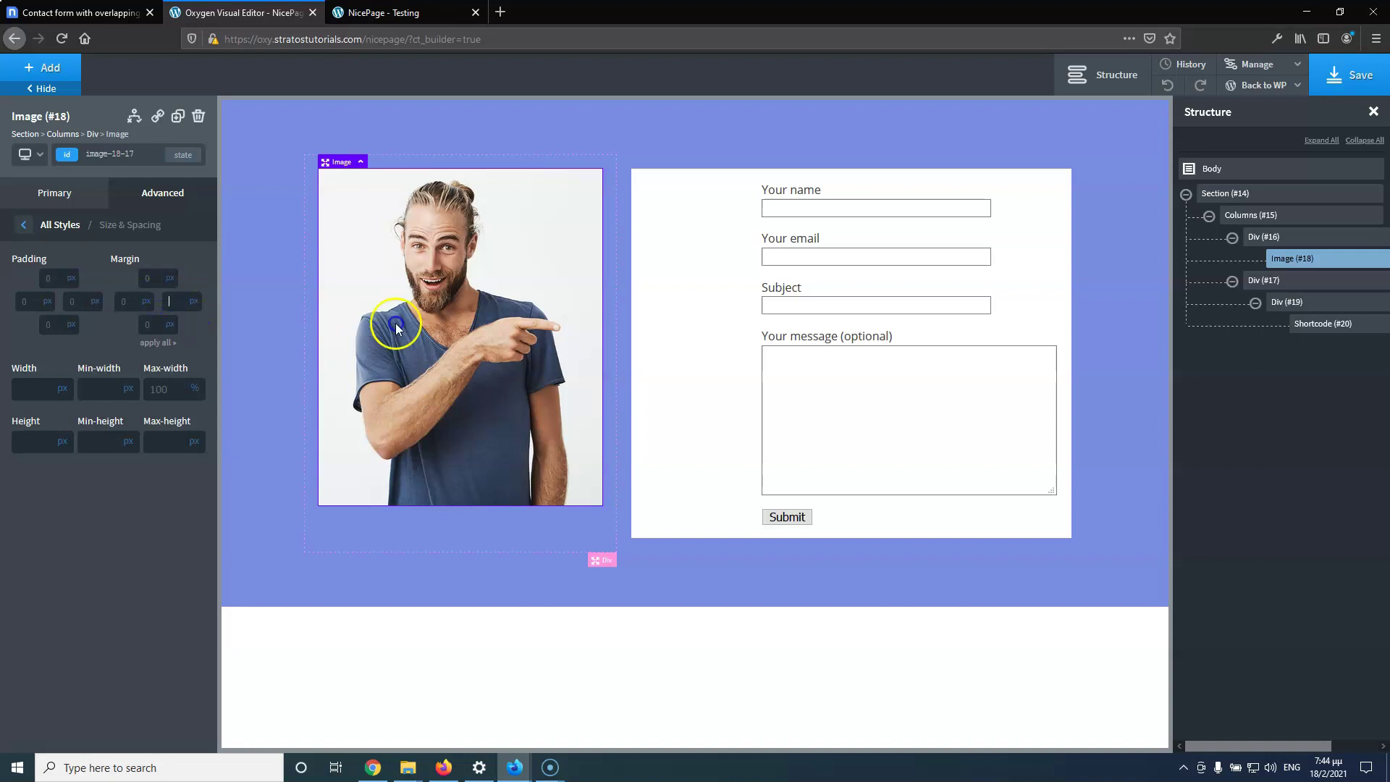
Wrap the image in the first column with a div
click(1291, 237)
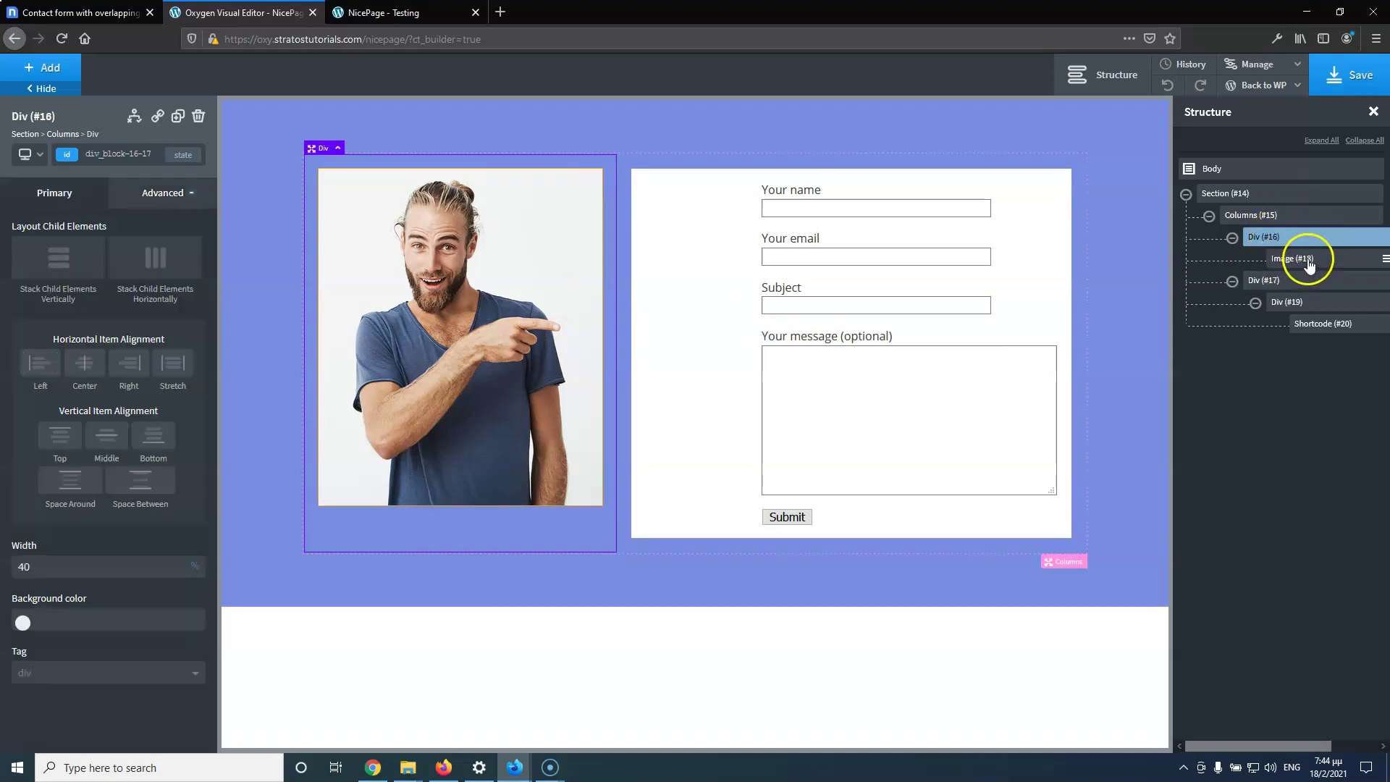
click(1309, 265)
click(1384, 259)
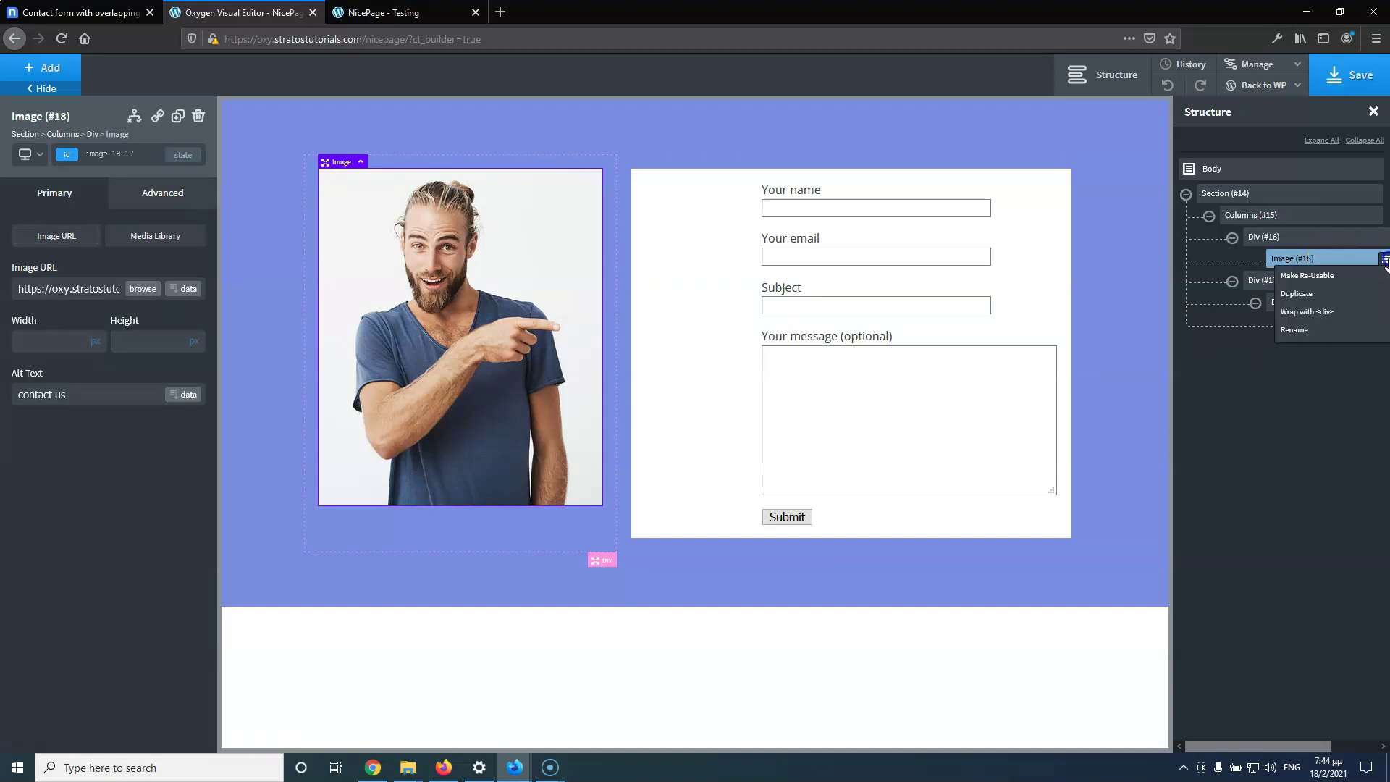
click(1331, 313)
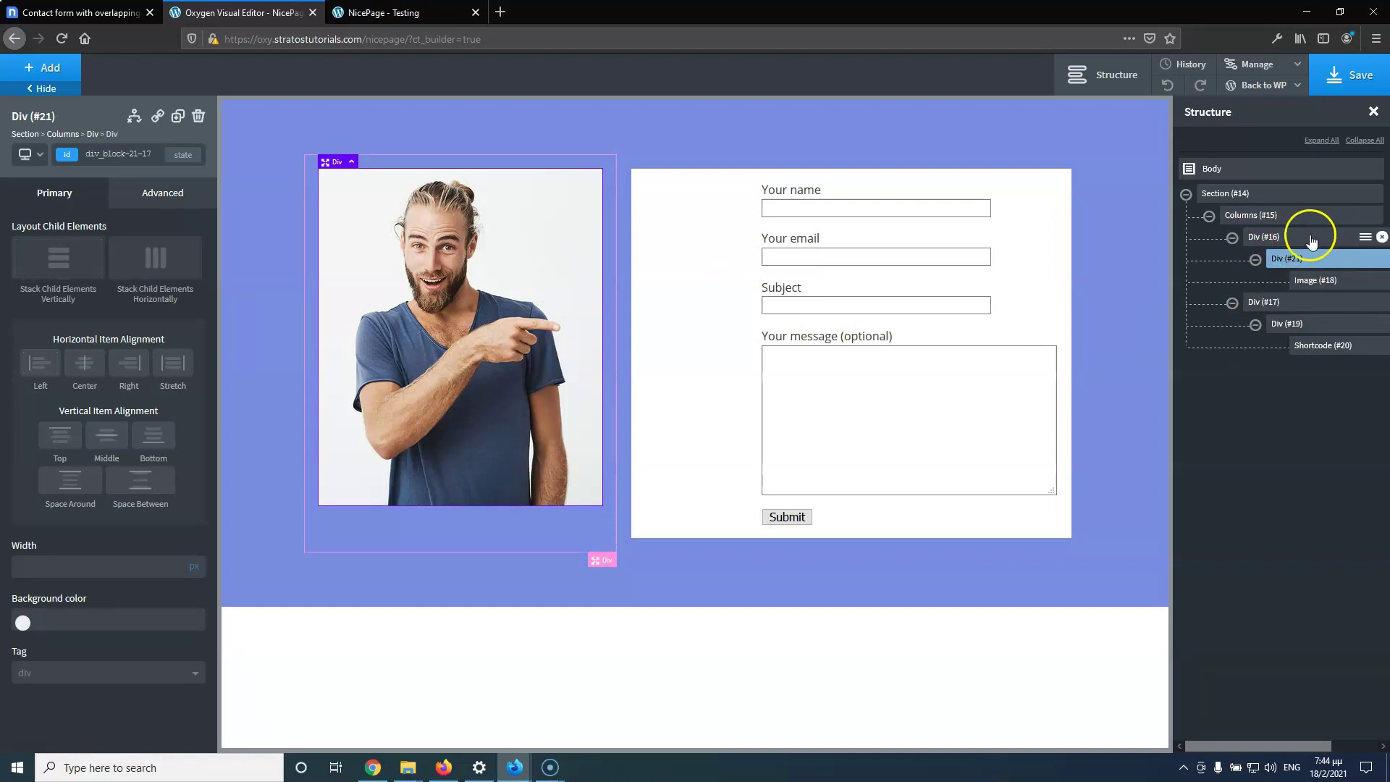
Lower the right margin of the div wrapping the image to -74 px so the image extends over the form box
click(160, 202)
click(118, 270)
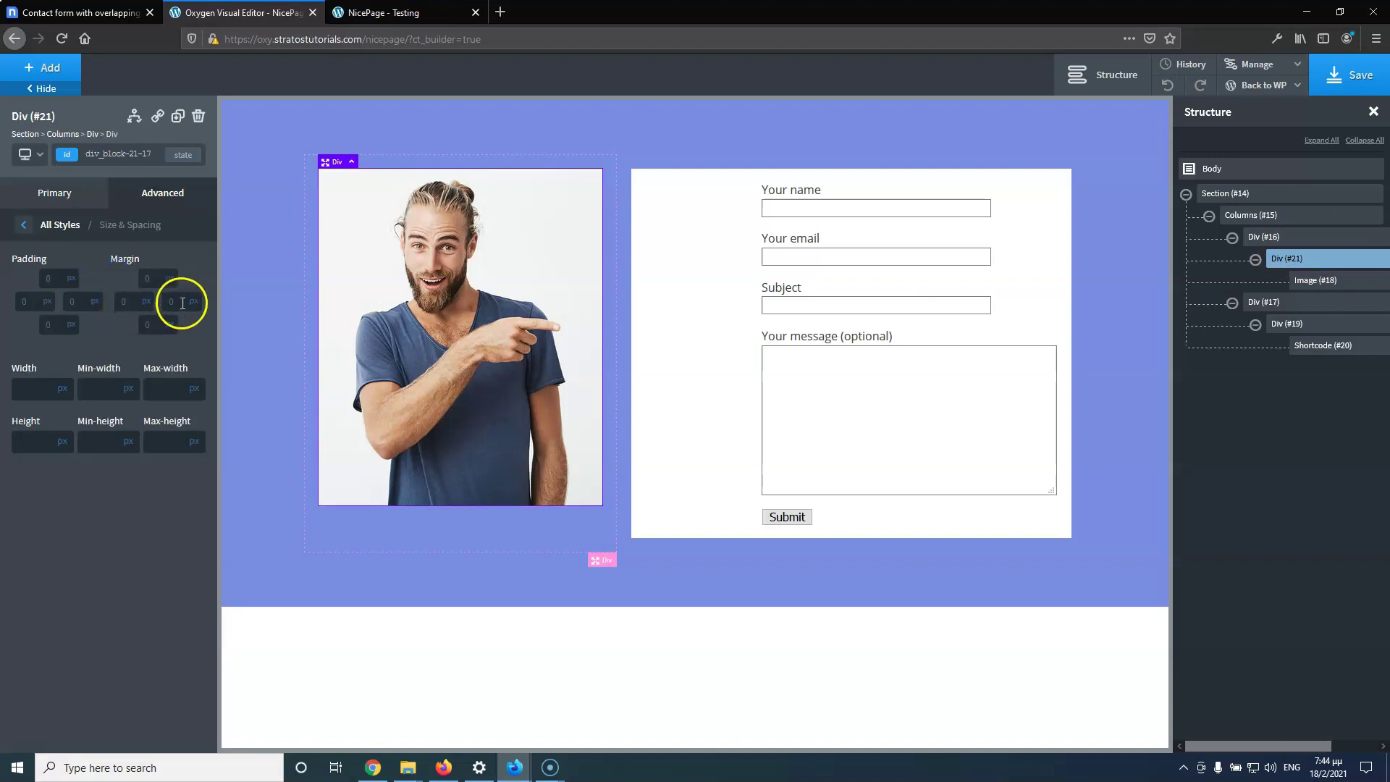
text(-12)
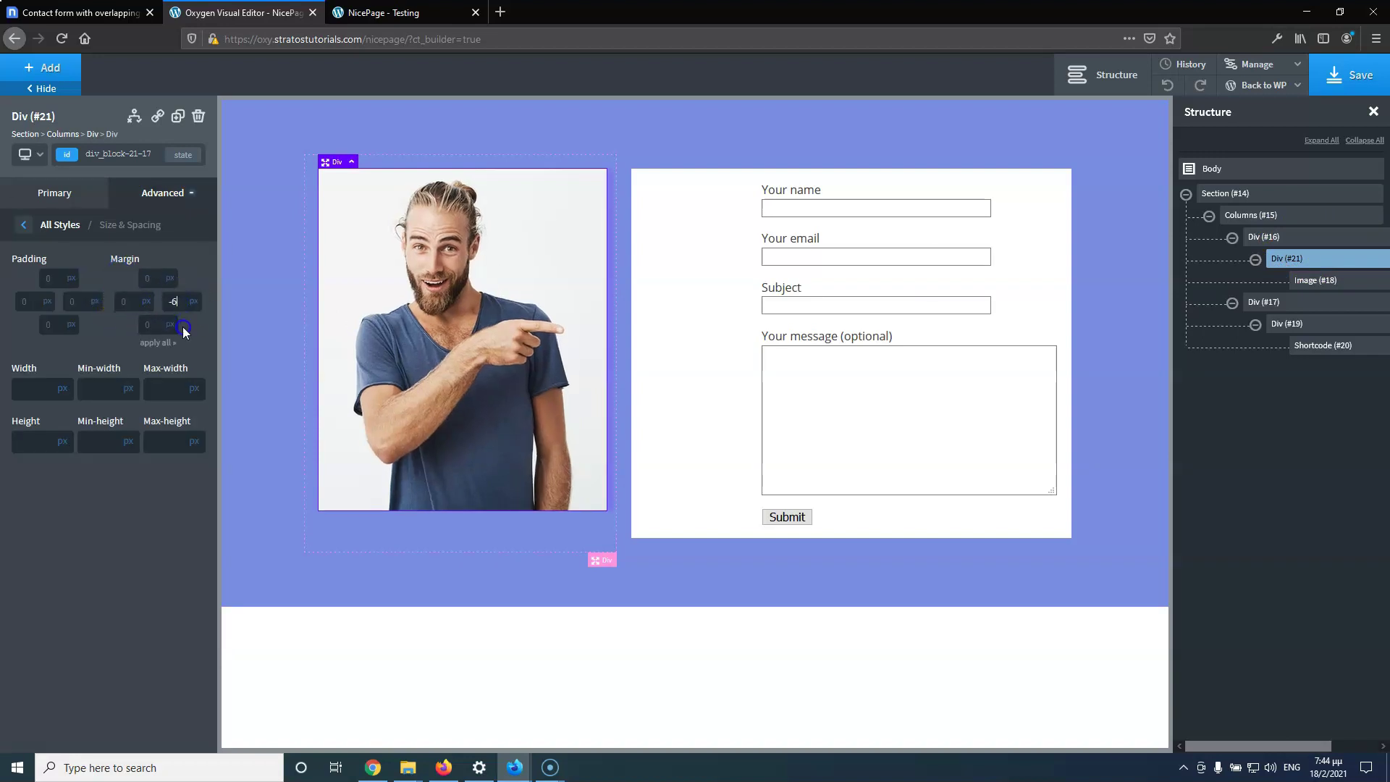
key(Down)
key(Down)
key(Down)
key(Down)
key(Down)
key(Down)
key(Down)
key(Down)
key(Down)
key(Down)
key(Down)
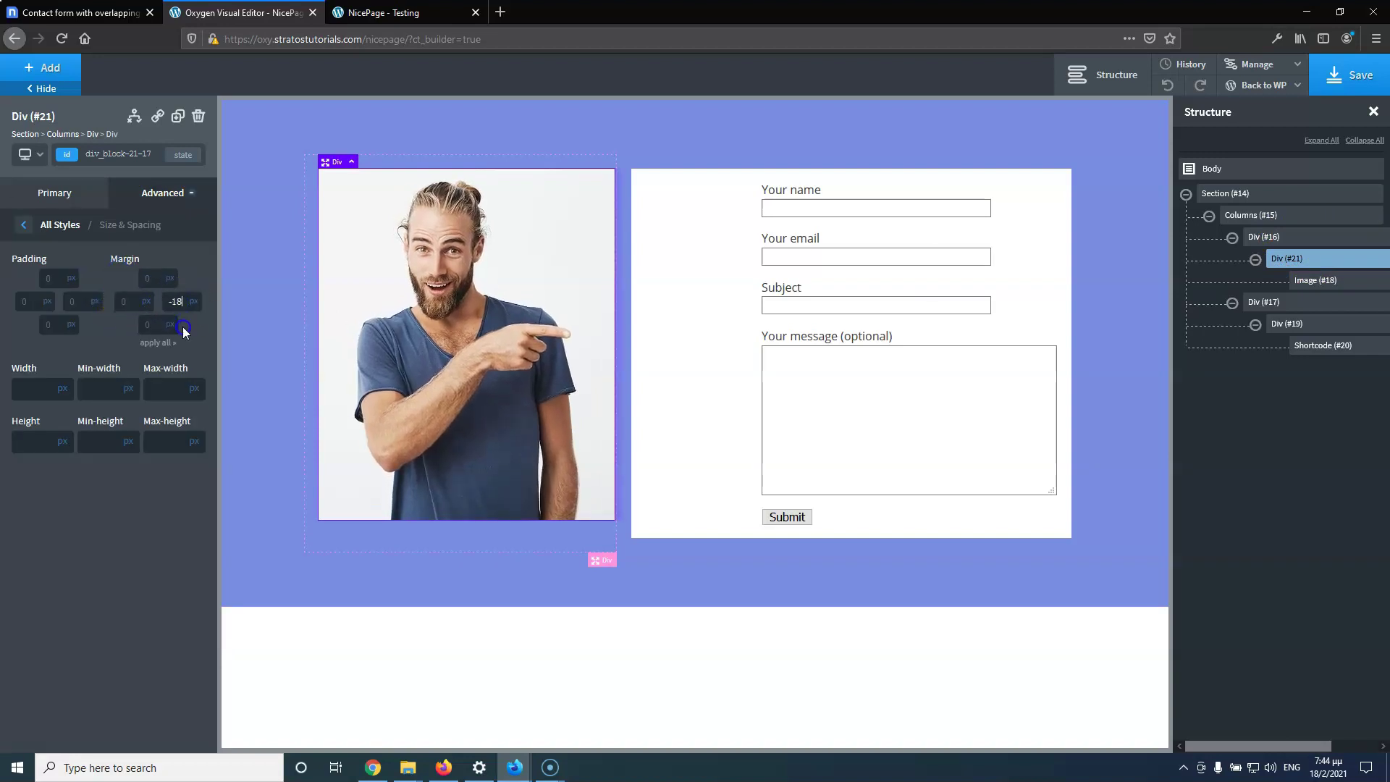
key(Down)
key(Down)
key(Down)
key(Down)
key(Down)
key(Down)
key(Down)
key(Down)
key(Down)
key(Down)
key(Down)
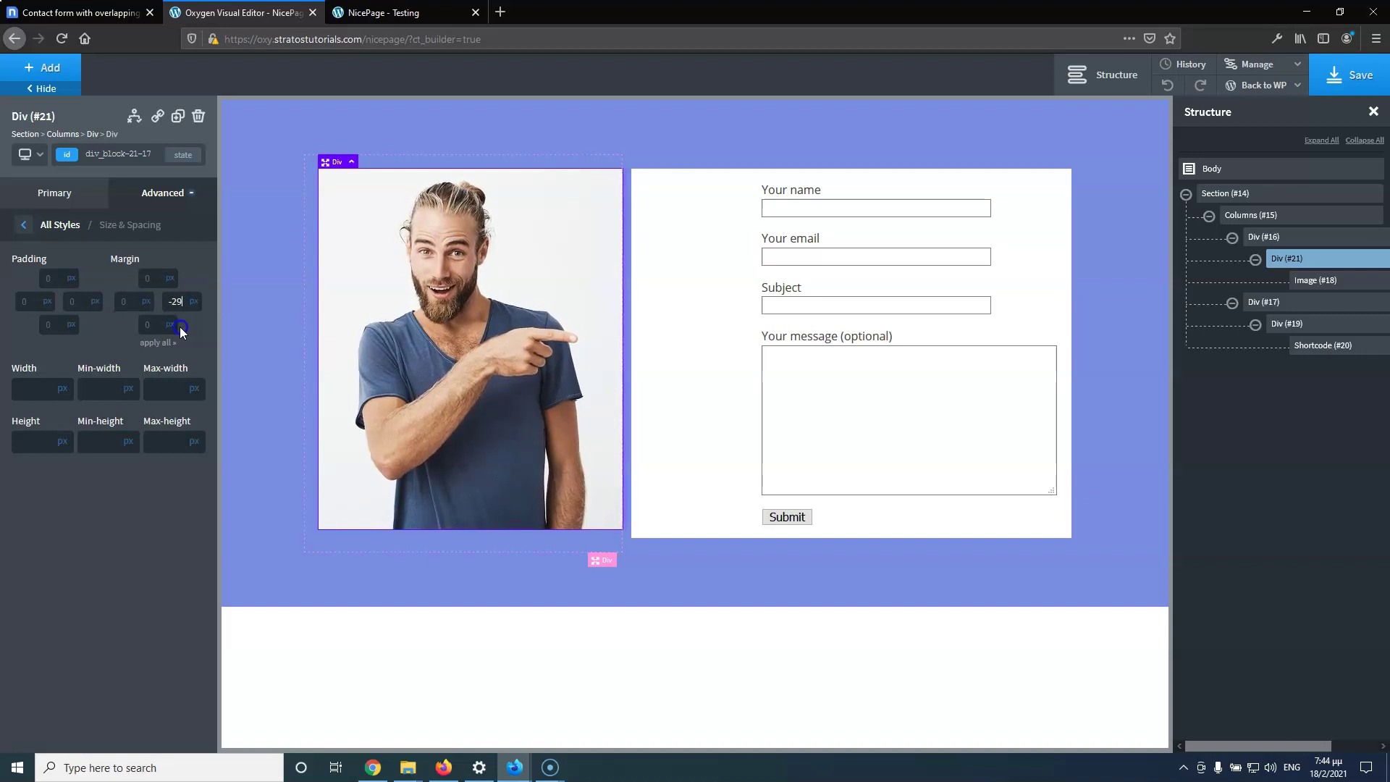
key(Down)
key(Down)
key(Down)
key(Down)
key(Down)
key(Down)
key(Down)
key(Down)
key(Down)
key(Down)
key(Down)
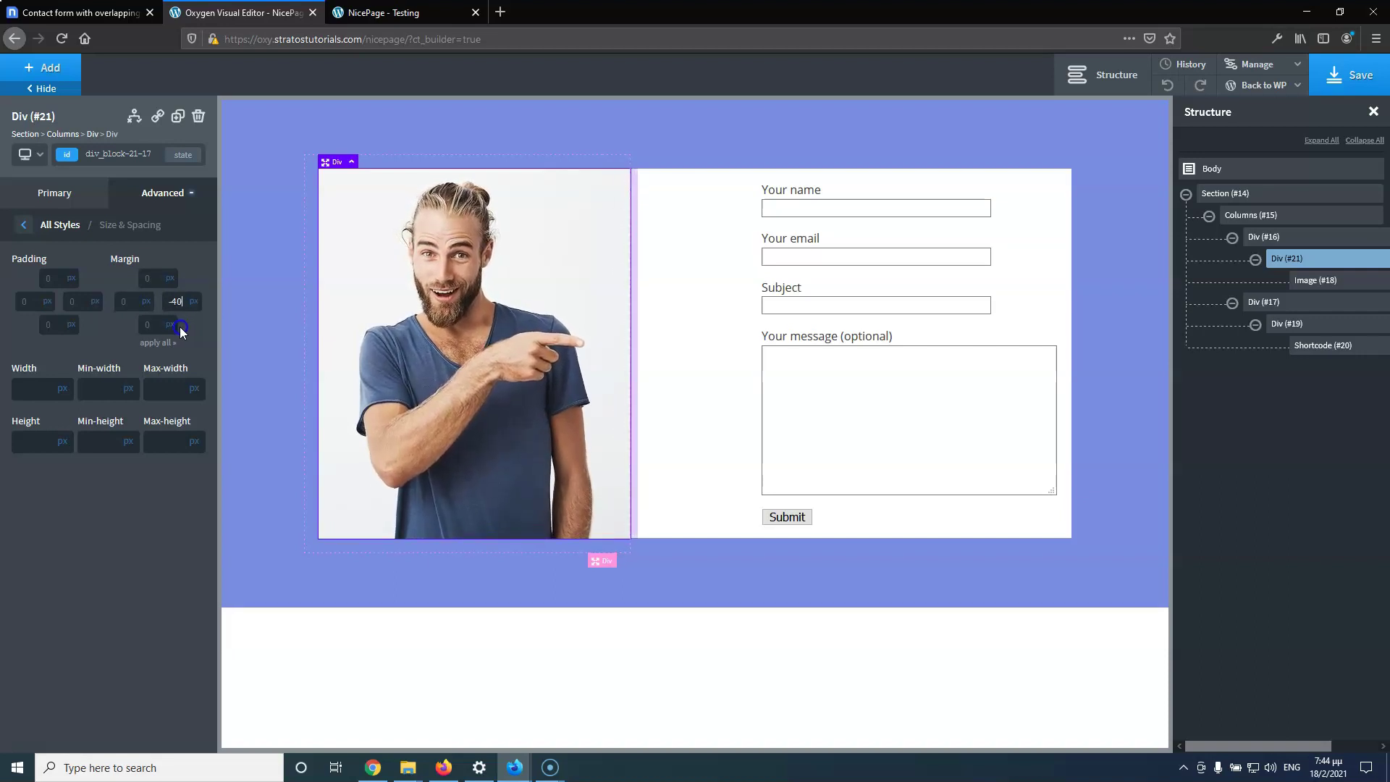
key(Down)
key(Down)
key(Down)
key(Down)
key(Down)
key(Down)
key(Down)
key(Down)
key(Down)
key(Down)
key(Down)
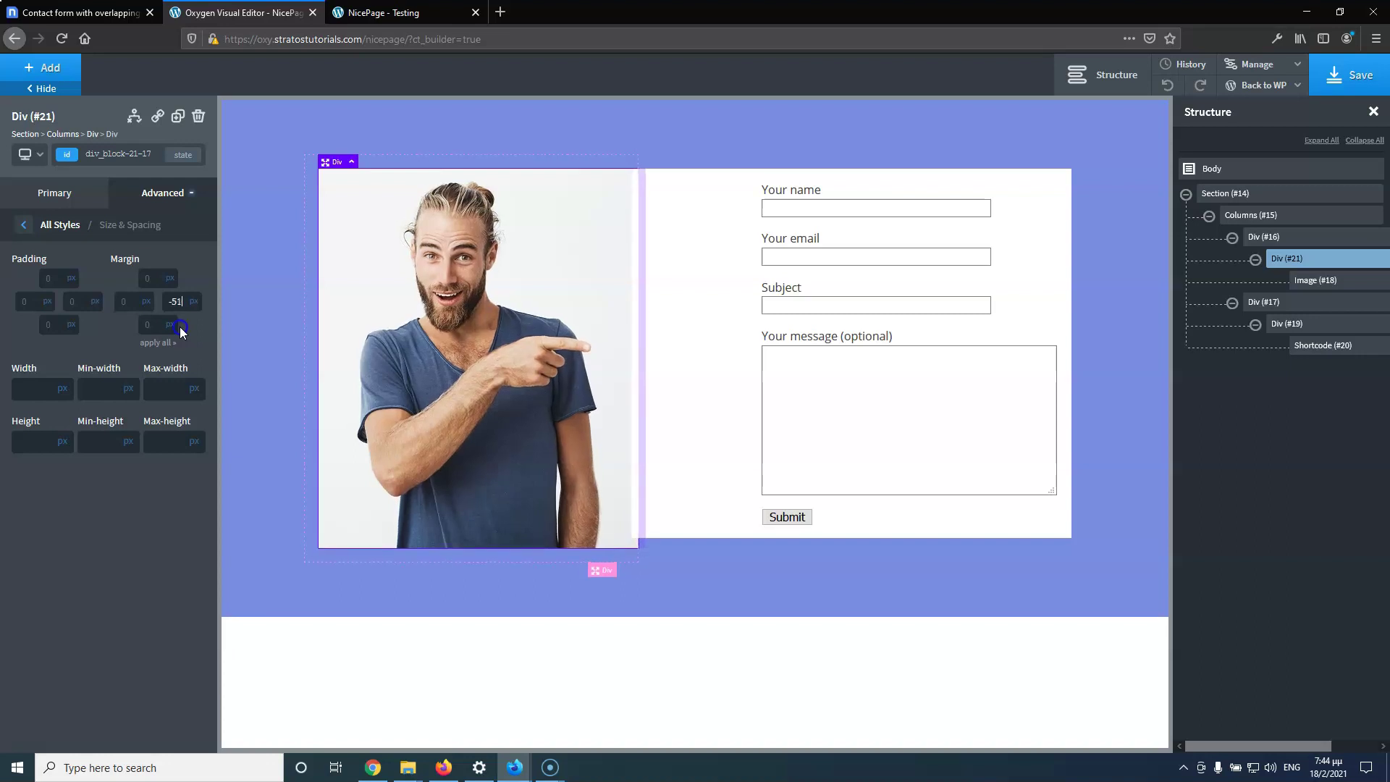
key(Down)
key(Down)
key(Down)
key(Down)
key(Down)
key(Down)
key(Down)
key(Down)
key(Down)
key(Down)
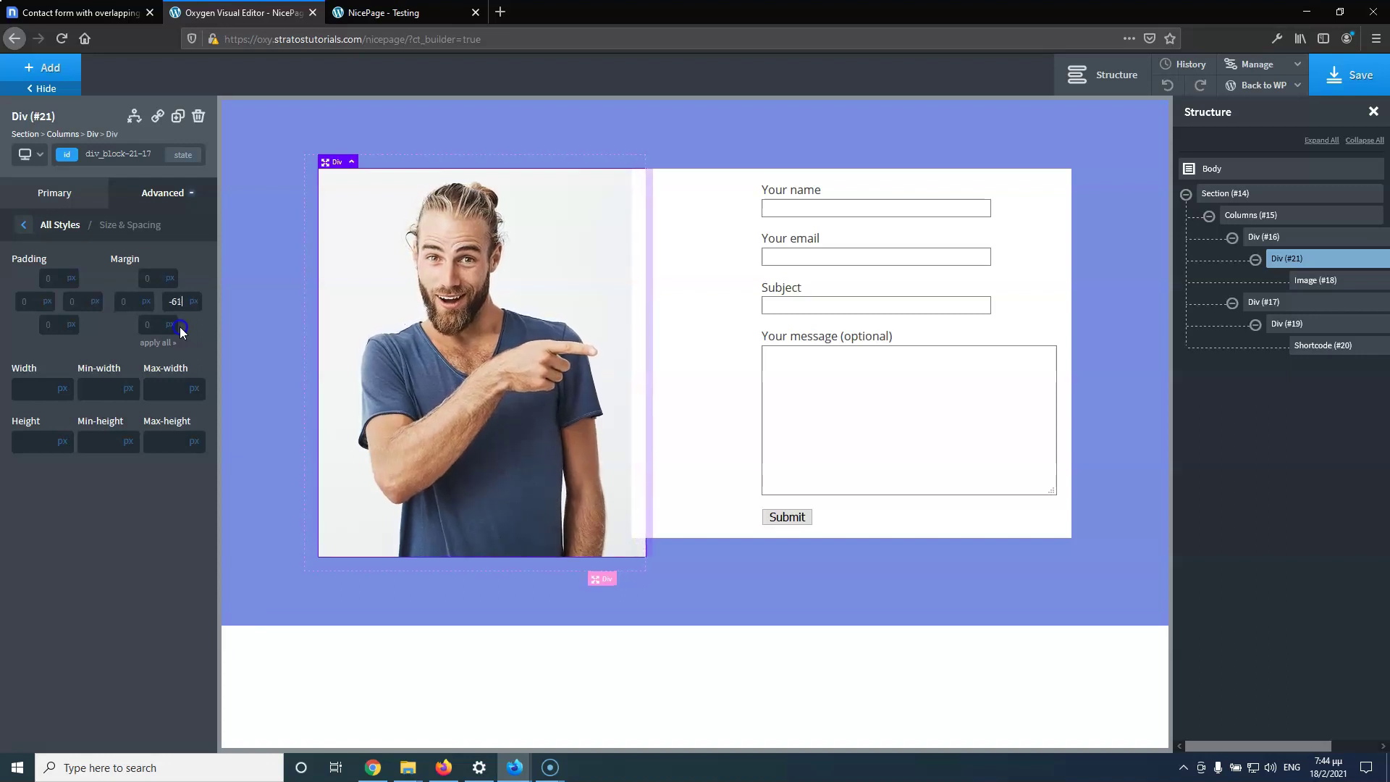
key(Down)
key(Down)
key(Down)
key(Down)
key(Down)
key(Down)
key(Down)
key(Down)
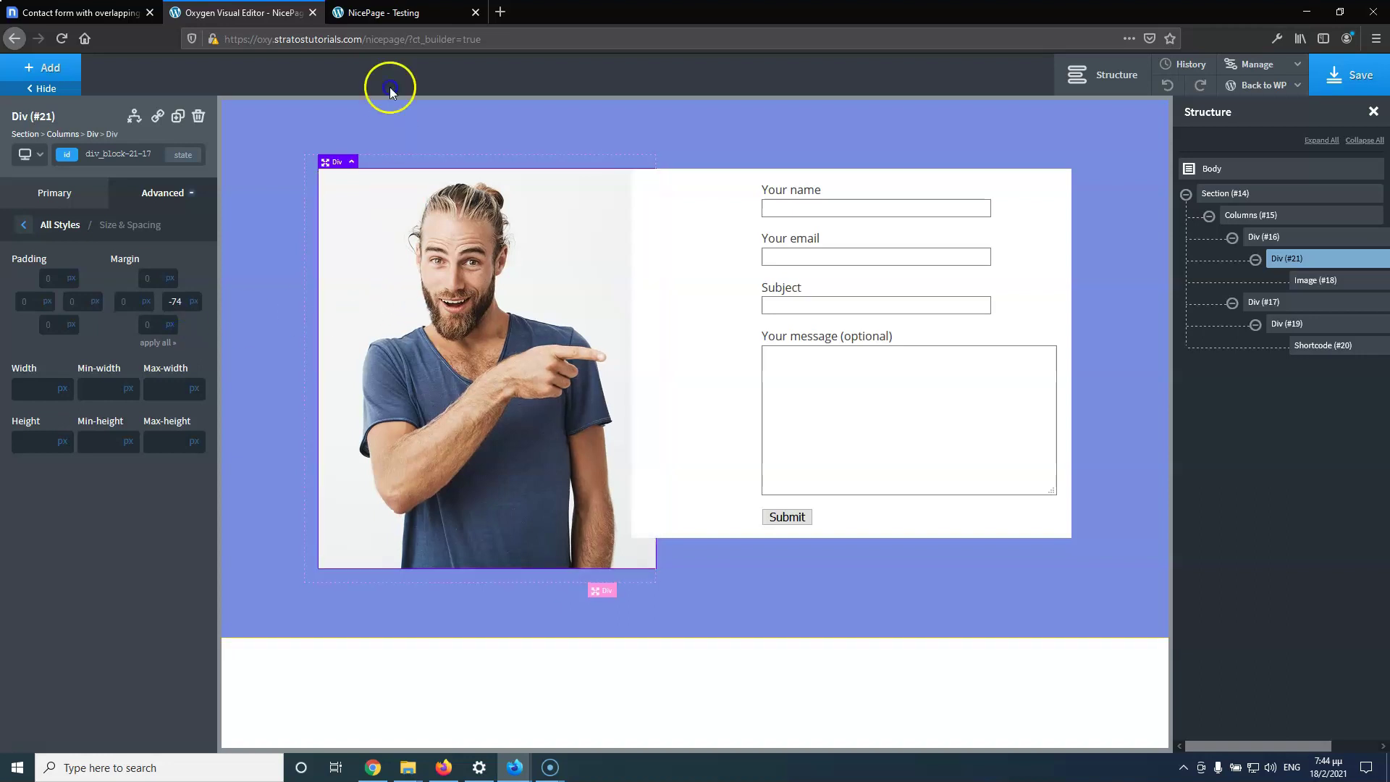
Compare the overlap with the Nicepage template and lower the image wrapper's right margin further to -116 px
key(ctrl+Tab)
key(ctrl+Tab)
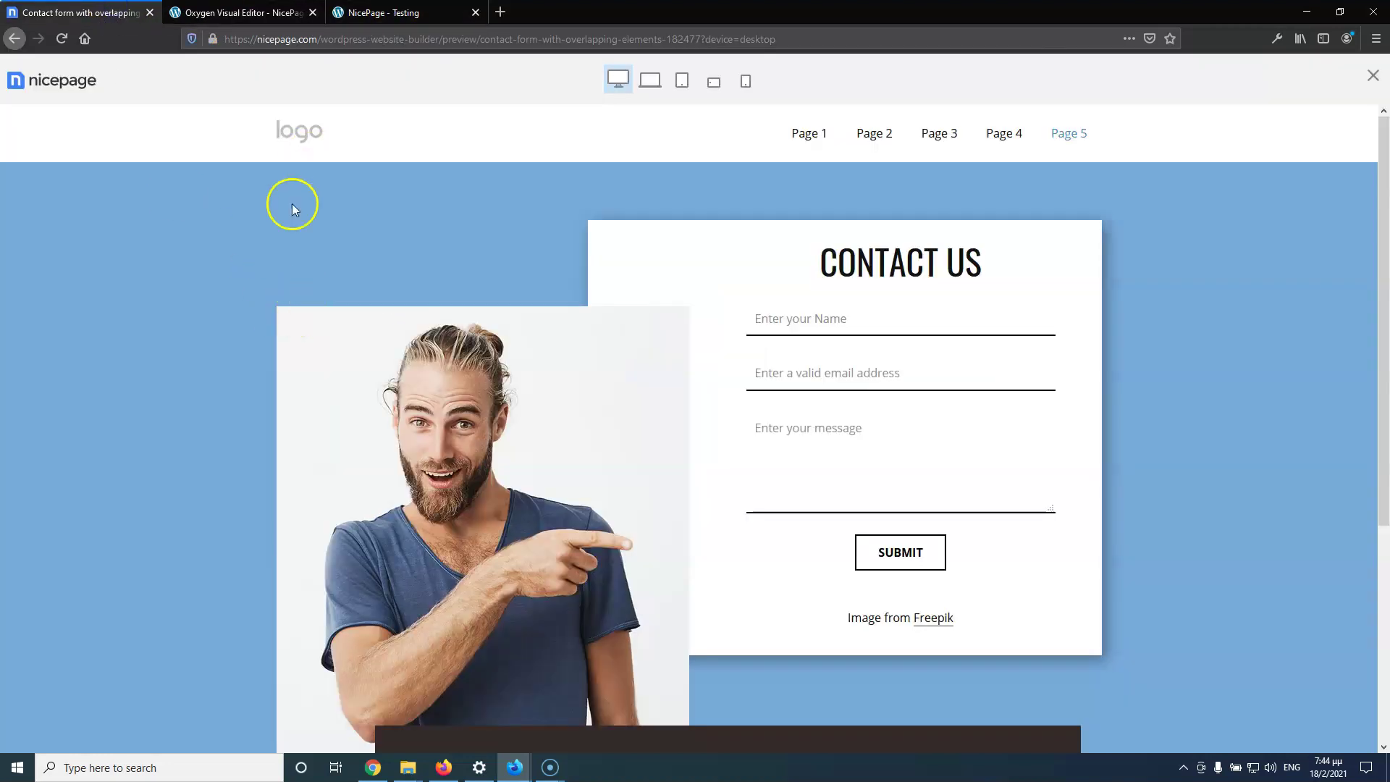
key(ctrl+Tab)
key(Down)
key(Down)
key(Down)
key(Down)
key(Down)
key(Down)
key(Down)
key(Down)
key(Down)
key(Down)
key(Down)
key(Down)
key(Down)
key(Down)
key(Down)
key(Down)
key(Down)
key(Down)
key(Down)
key(Down)
key(Down)
key(Down)
key(Down)
key(Down)
key(Down)
key(Down)
key(Down)
key(Down)
key(Down)
key(Down)
key(Down)
key(Down)
key(Down)
key(Down)
key(Down)
key(Down)
key(Down)
key(Down)
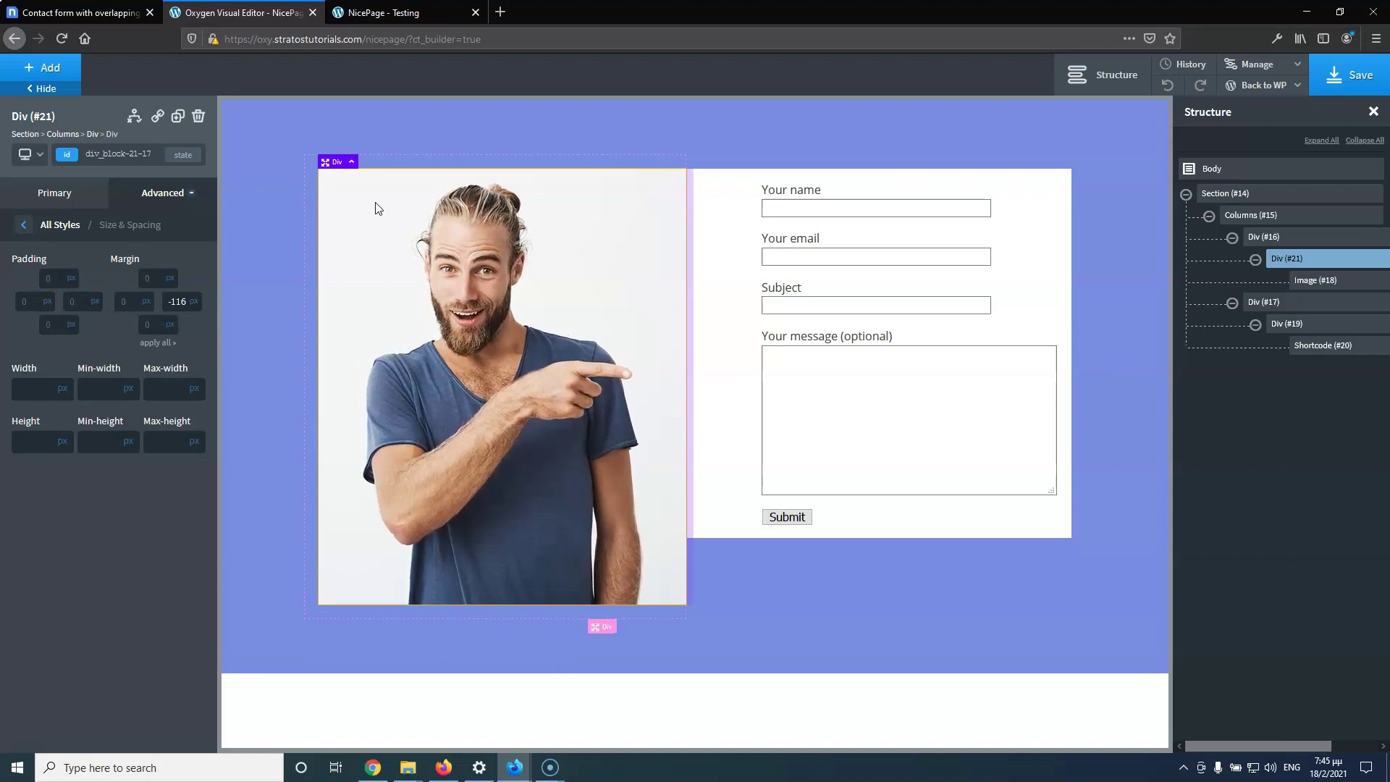
Check the Nicepage template again and set the right margin of the image's wrapper div to -120 px
click(105, 15)
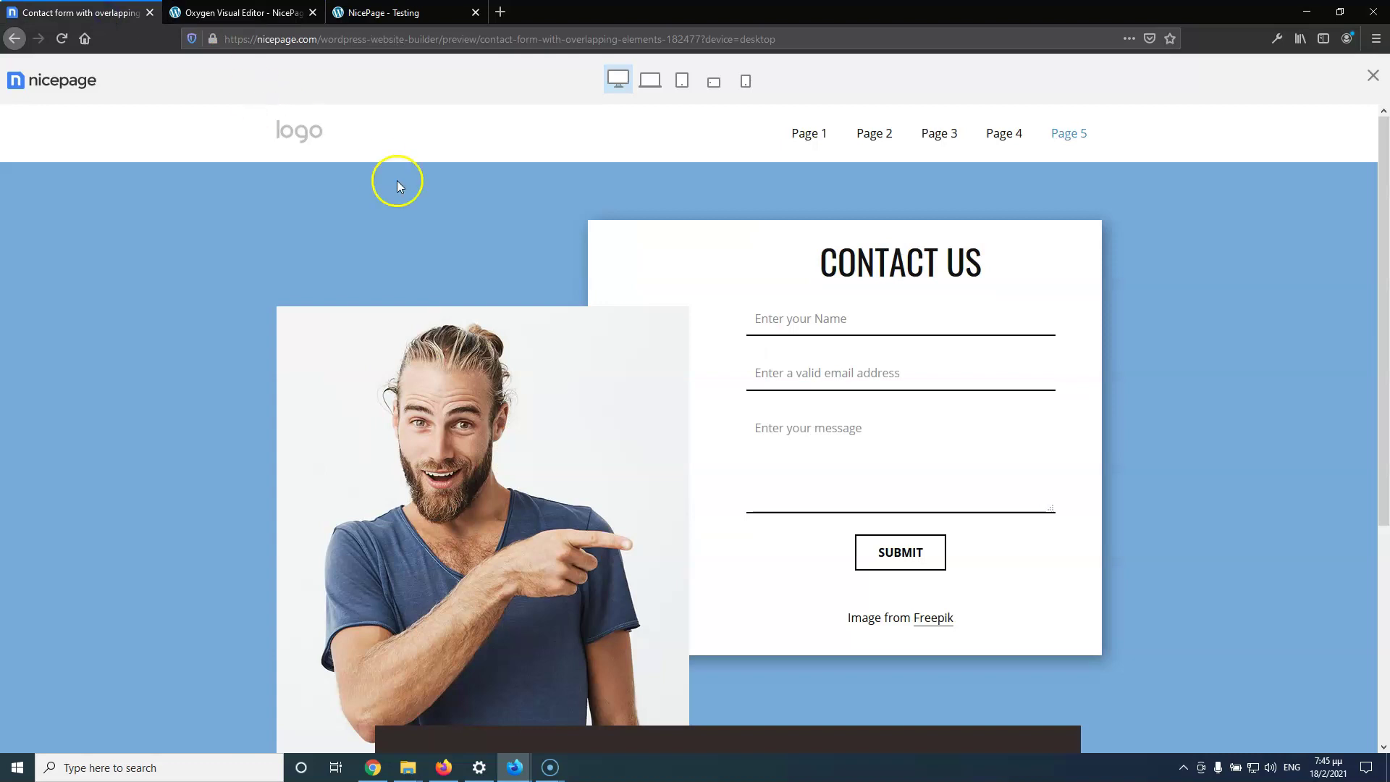
click(239, 12)
click(482, 342)
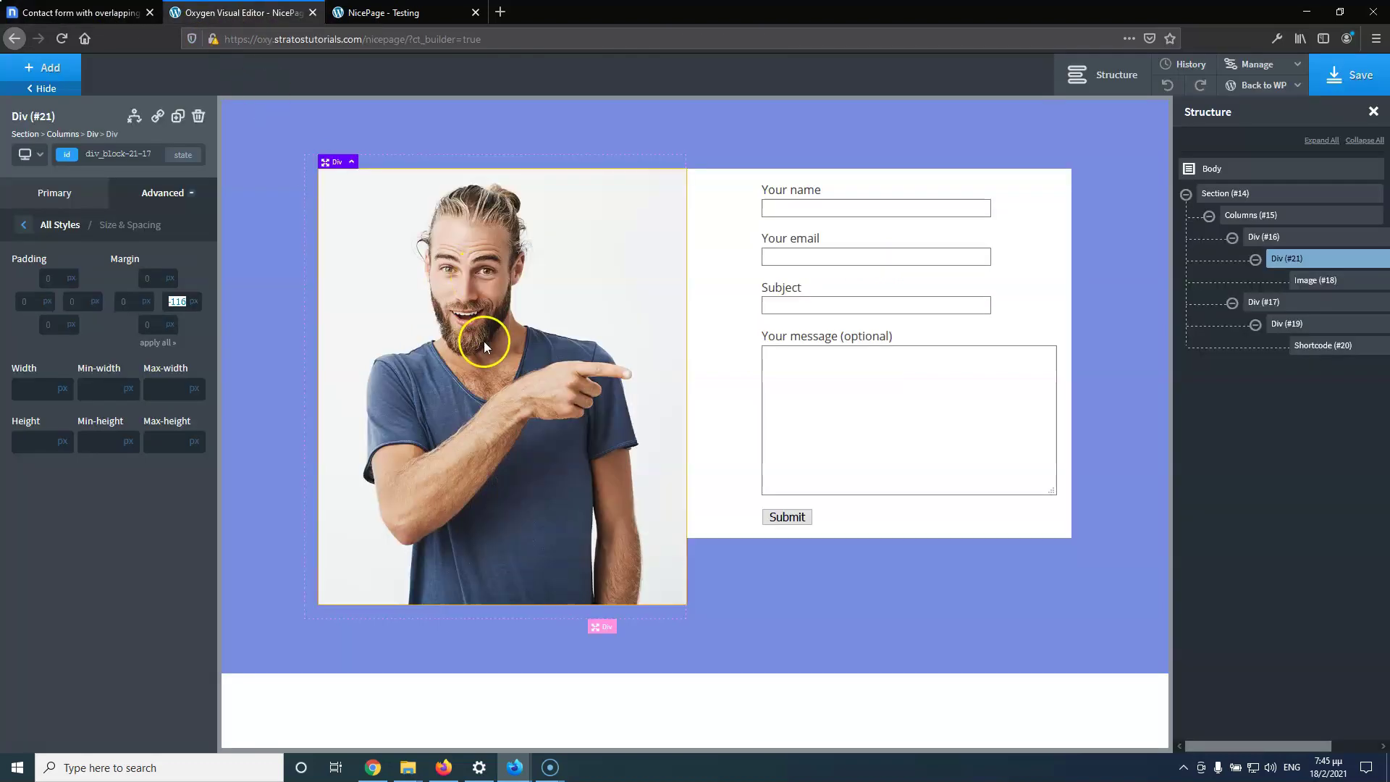
click(197, 306)
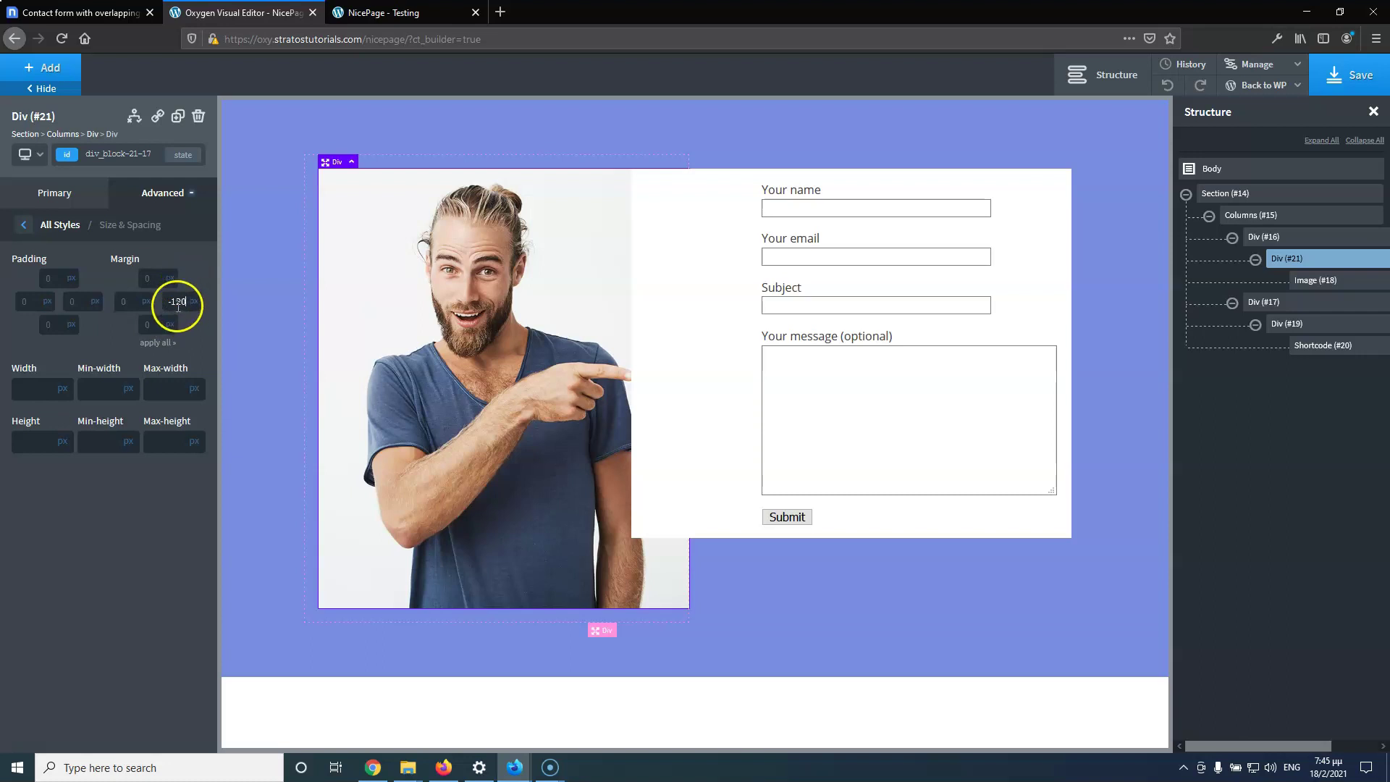
Increase the top margin of the image's wrapper div to about 39 px to shift the image down
text(10)
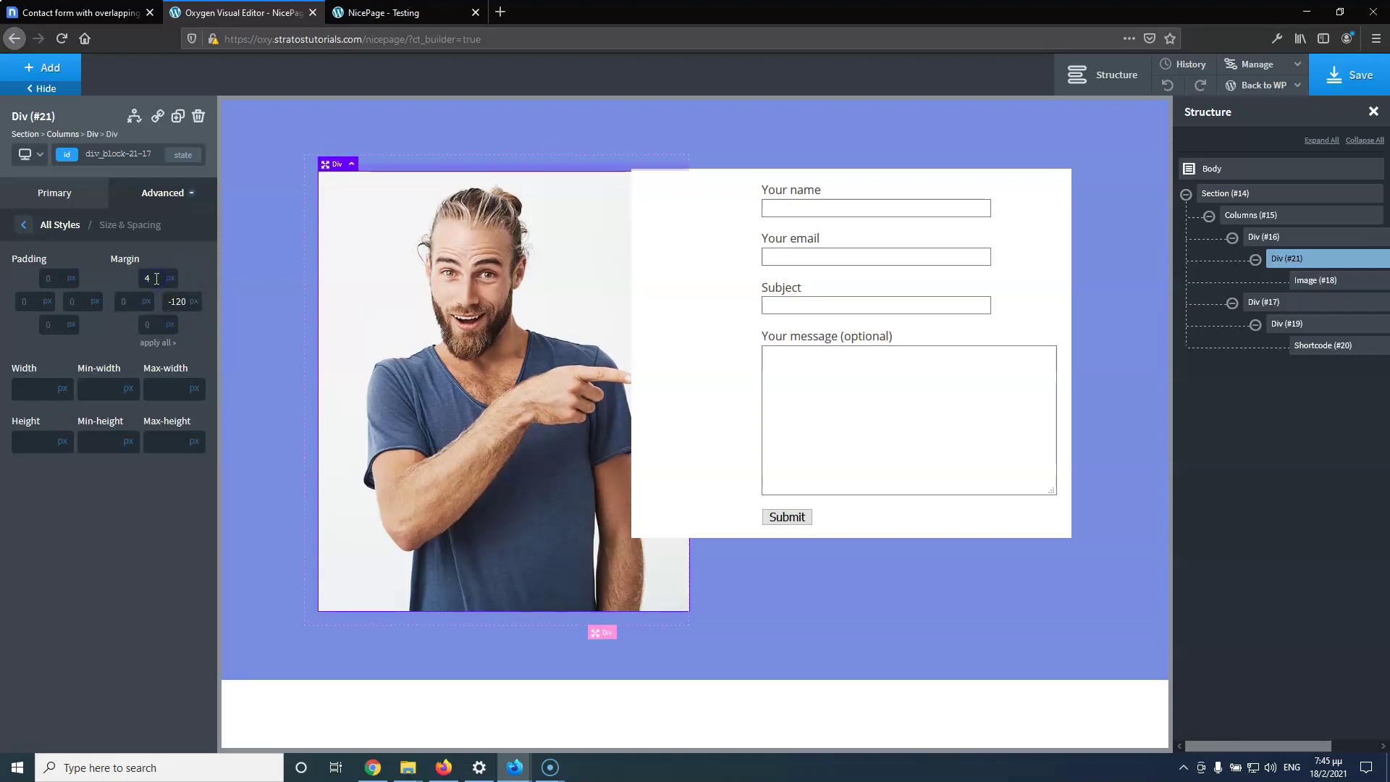
key(Up)
key(Up)
key(Up)
key(Up)
key(Up)
key(Up)
key(Up)
key(Up)
key(Up)
key(Up)
key(Up)
click(171, 303)
key(Up)
key(Up)
key(Up)
key(Up)
key(Up)
key(Up)
key(Up)
key(Up)
key(Up)
key(Up)
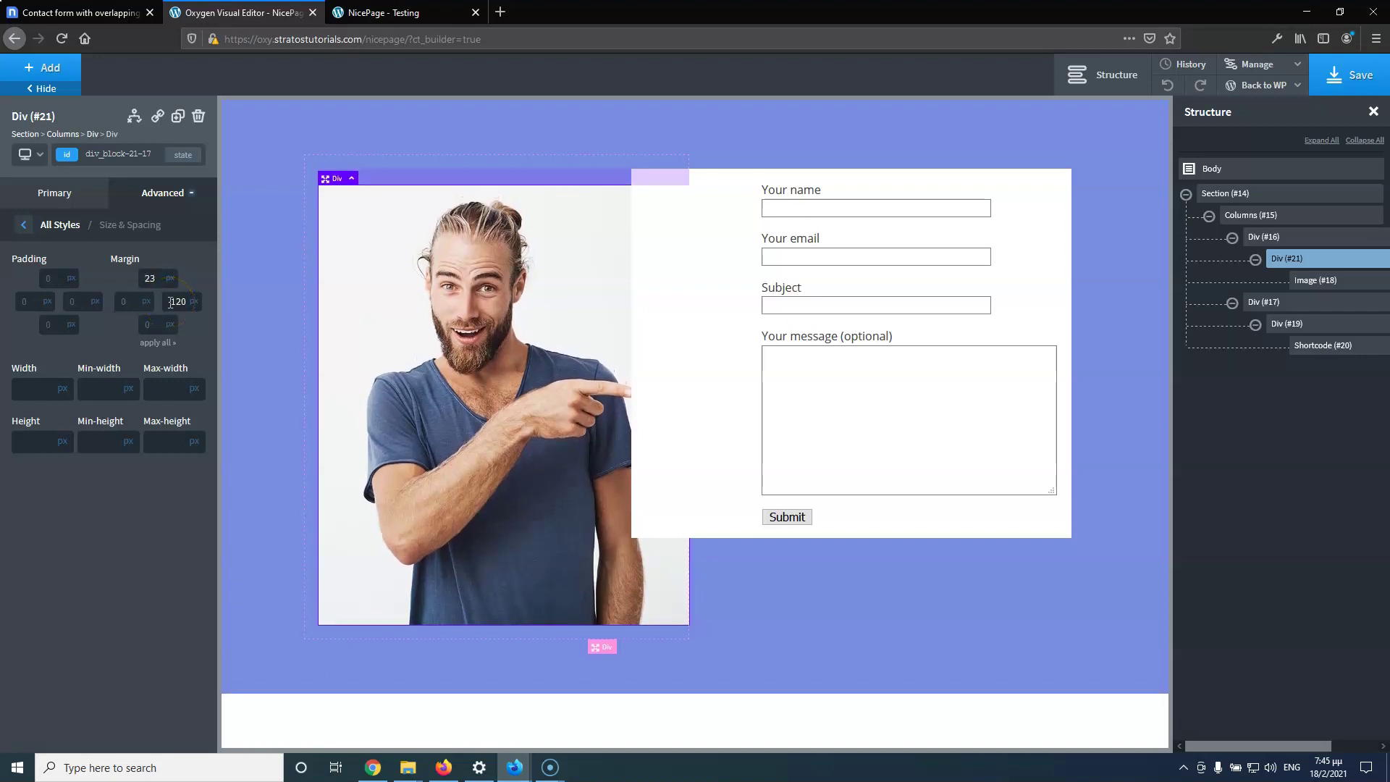
key(Up)
key(Up)
key(Up)
key(Up)
key(Up)
key(Up)
key(Up)
key(Up)
key(Up)
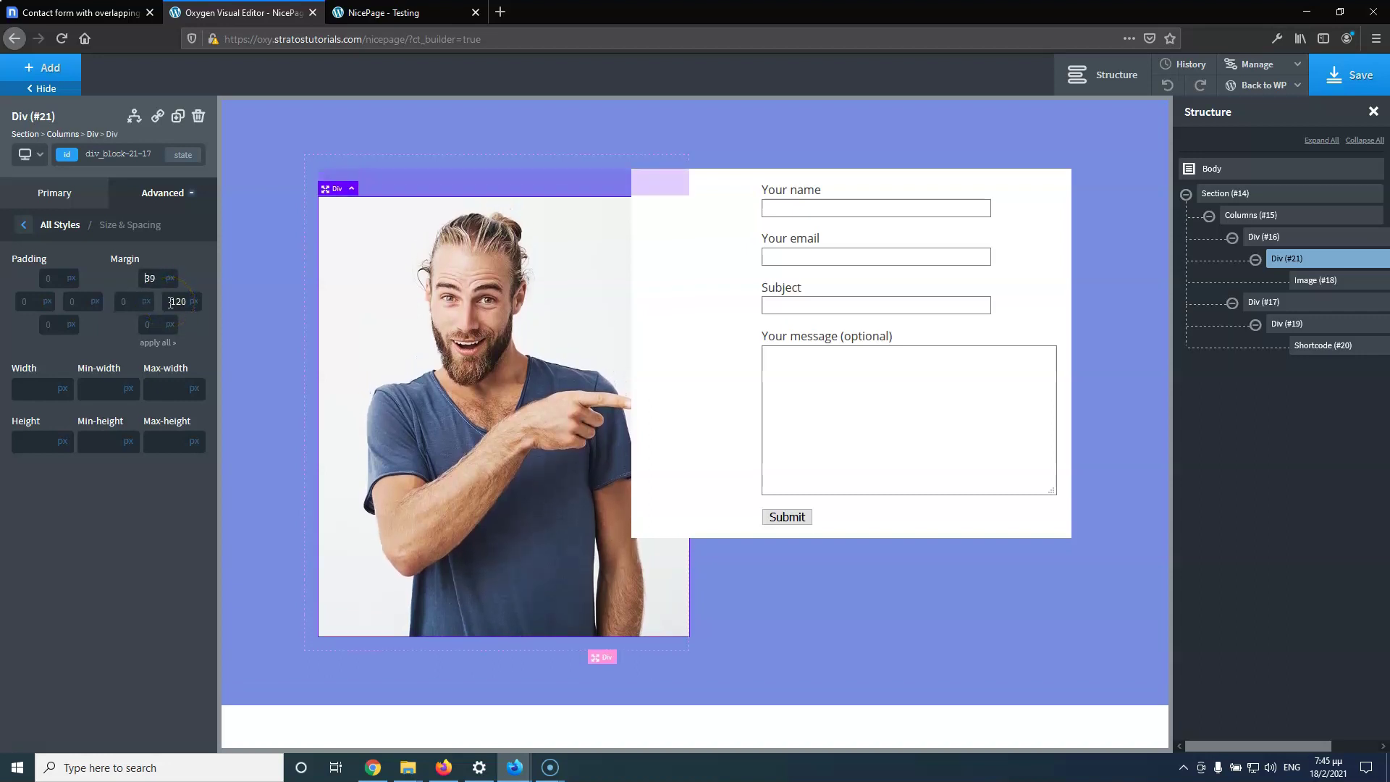
Check the heading in the Nicepage template and add a Heading element inside the white form div
click(85, 13)
double_click(936, 256)
triple_click(936, 256)
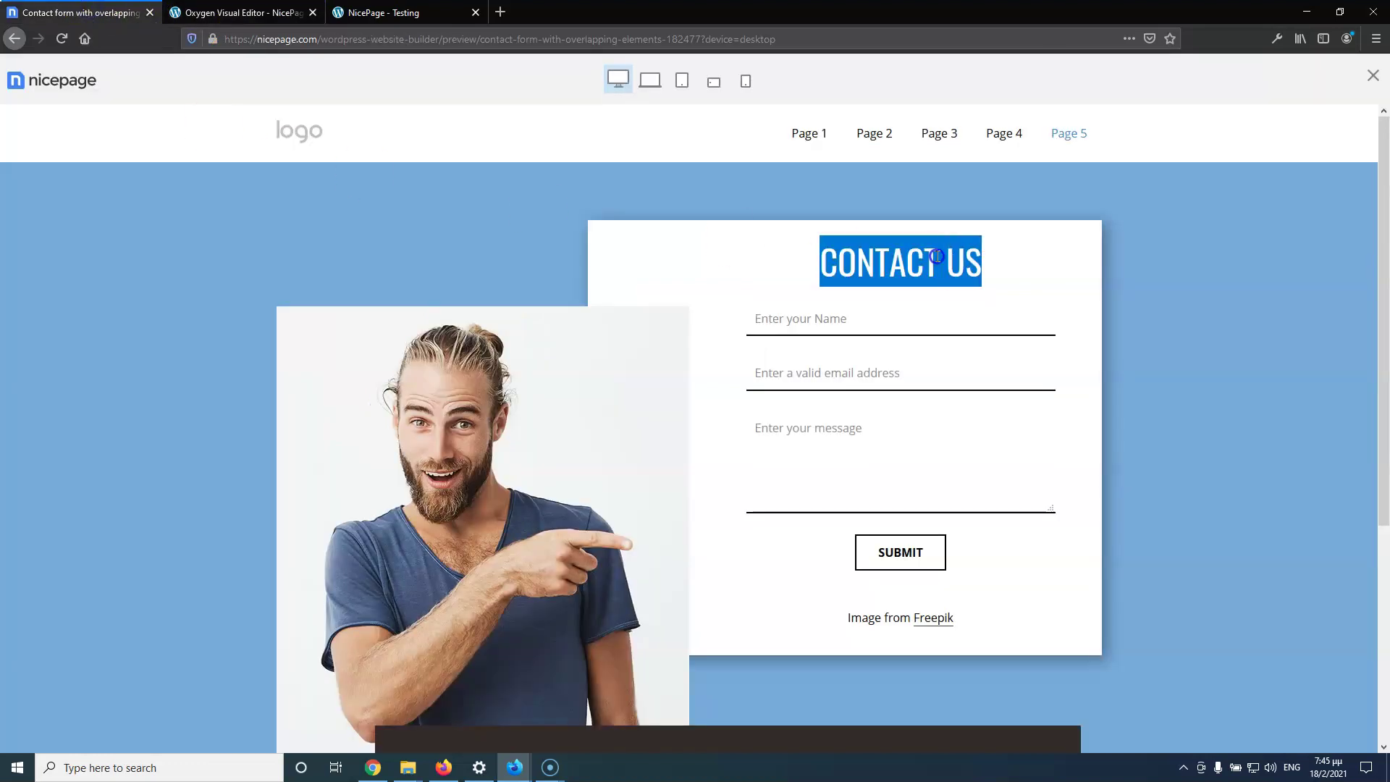
click(383, 13)
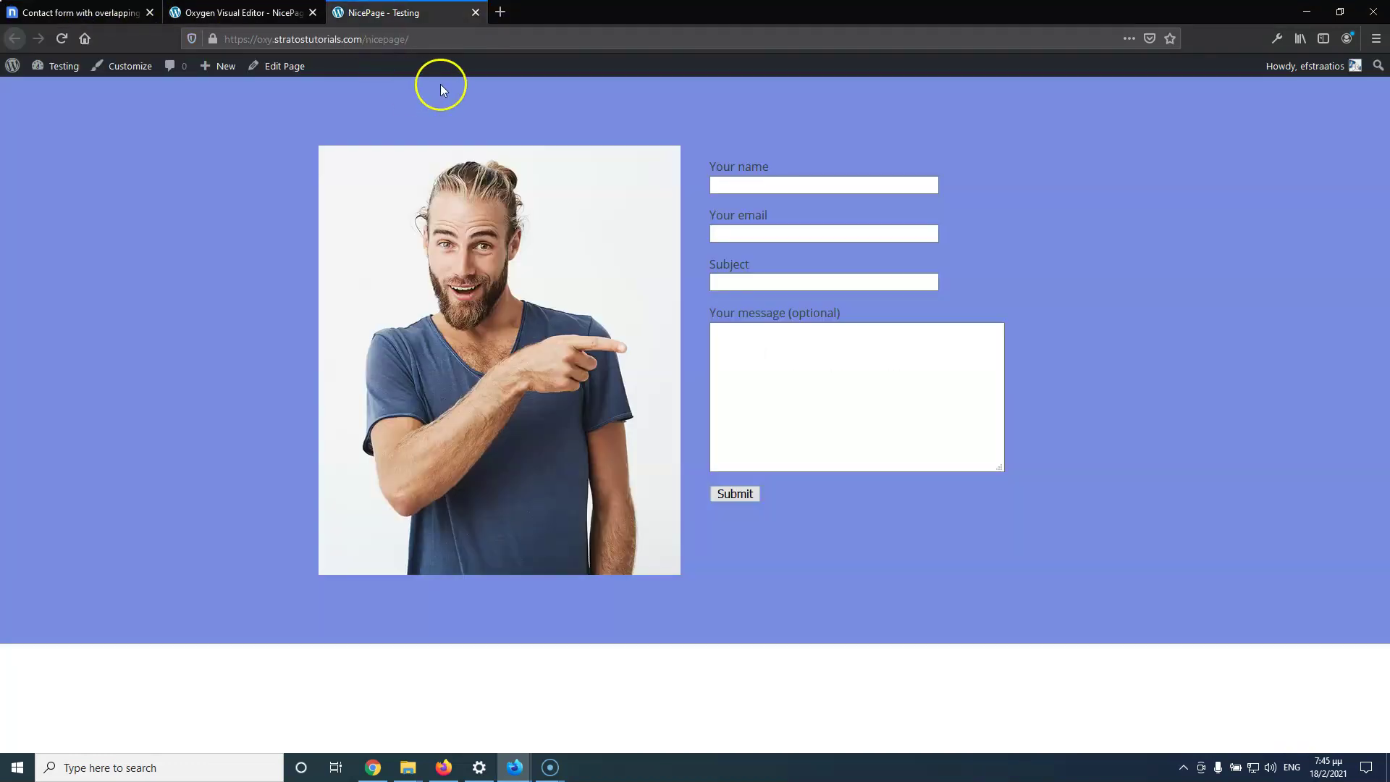
click(233, 12)
click(698, 202)
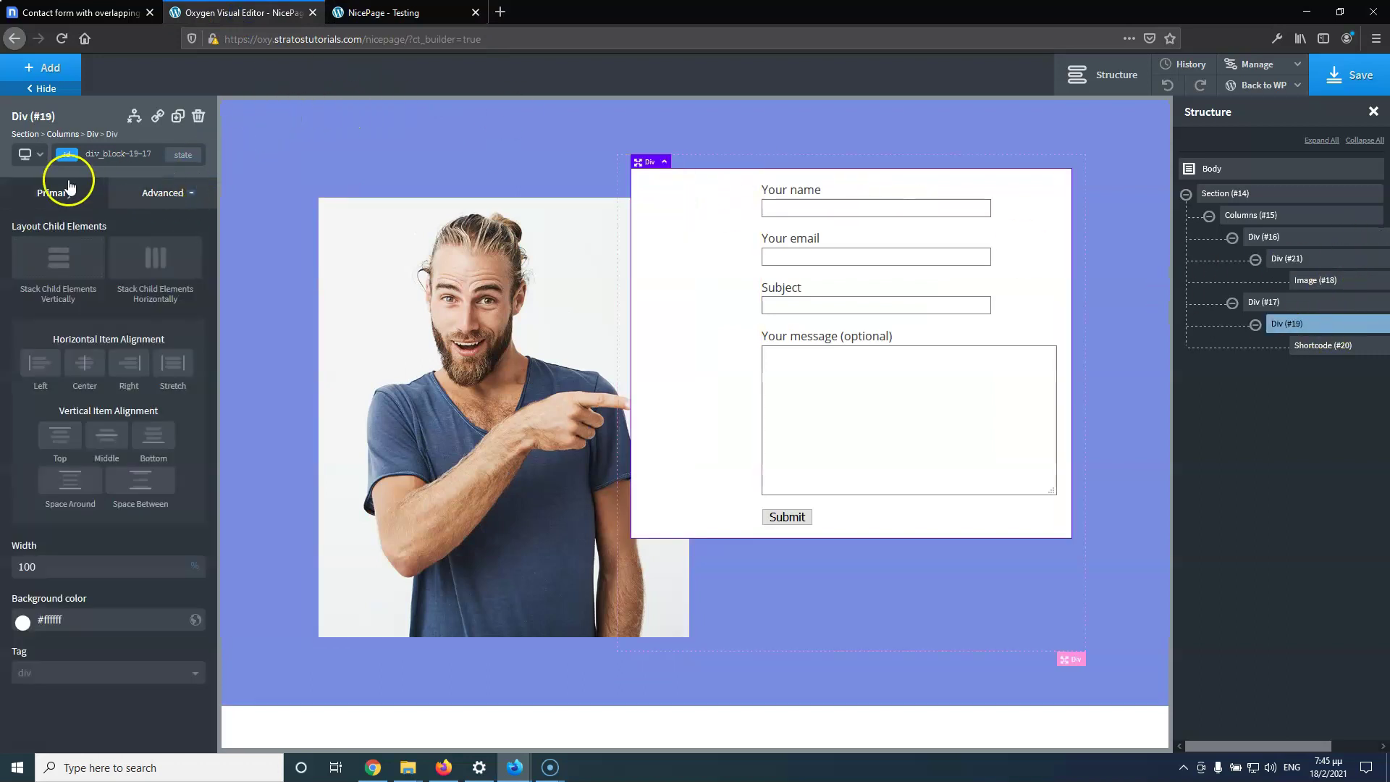
click(51, 69)
click(64, 341)
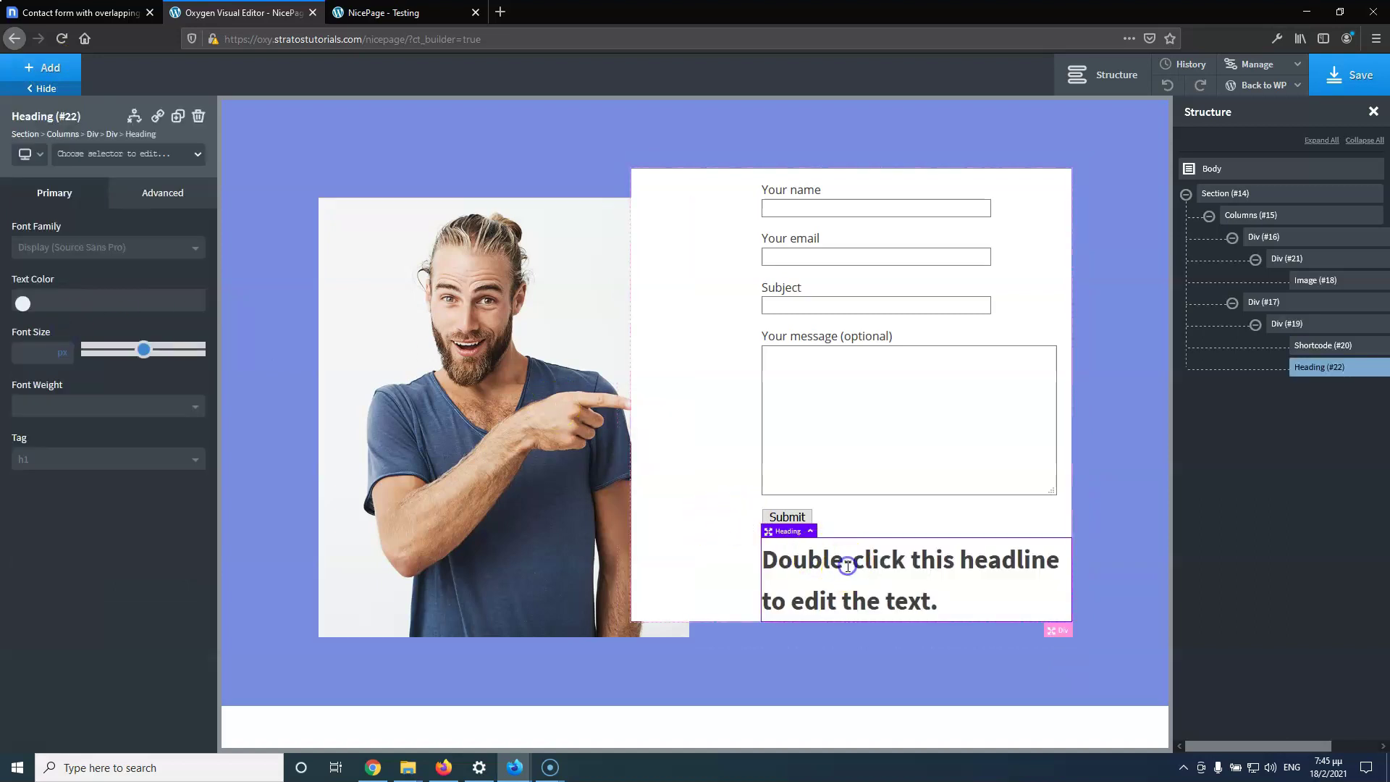
Change the new heading's text to "Contact Us" and move it above the form shortcode inside the white div
double_click(847, 565)
text(Contact Us)
drag(1309, 364, 1312, 346)
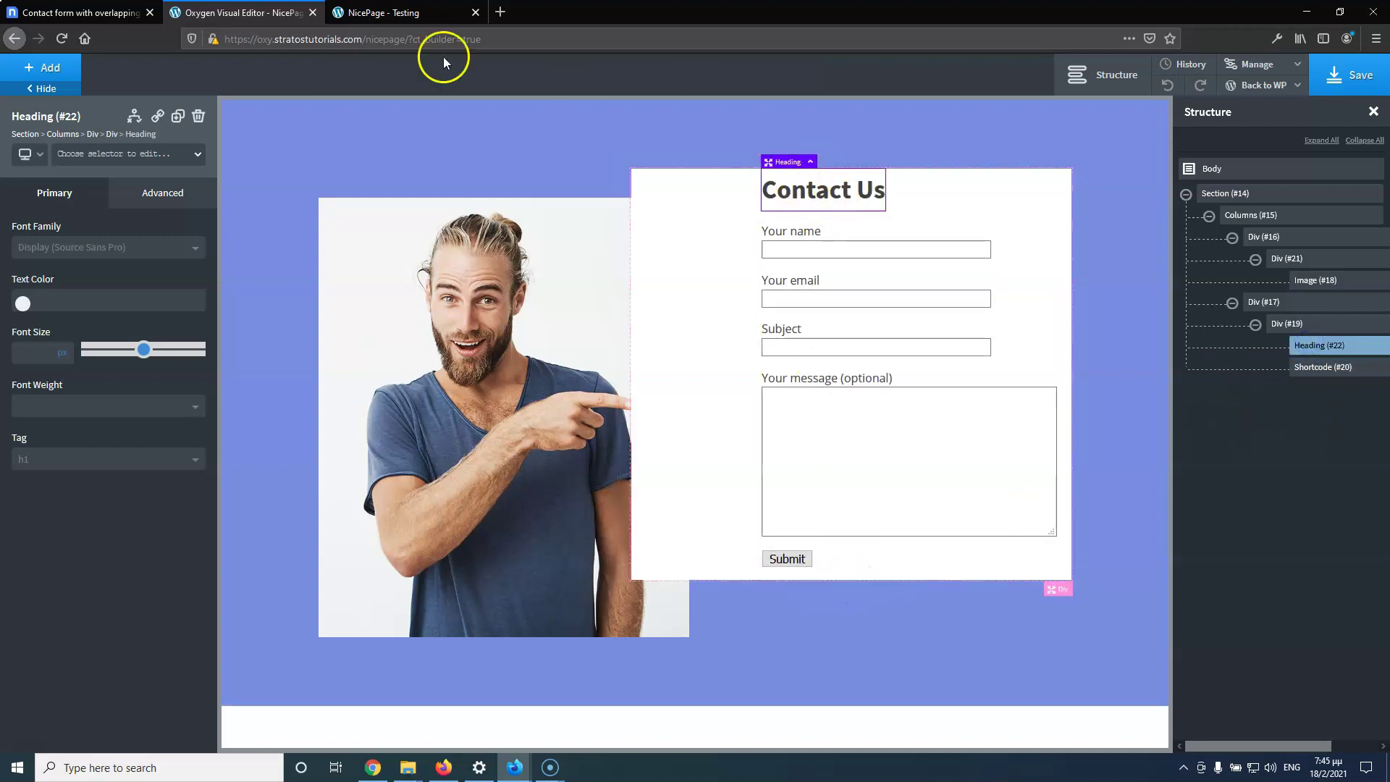
Check the heading style in the Nicepage template and set the Contact Us heading's text transform to uppercase
click(76, 13)
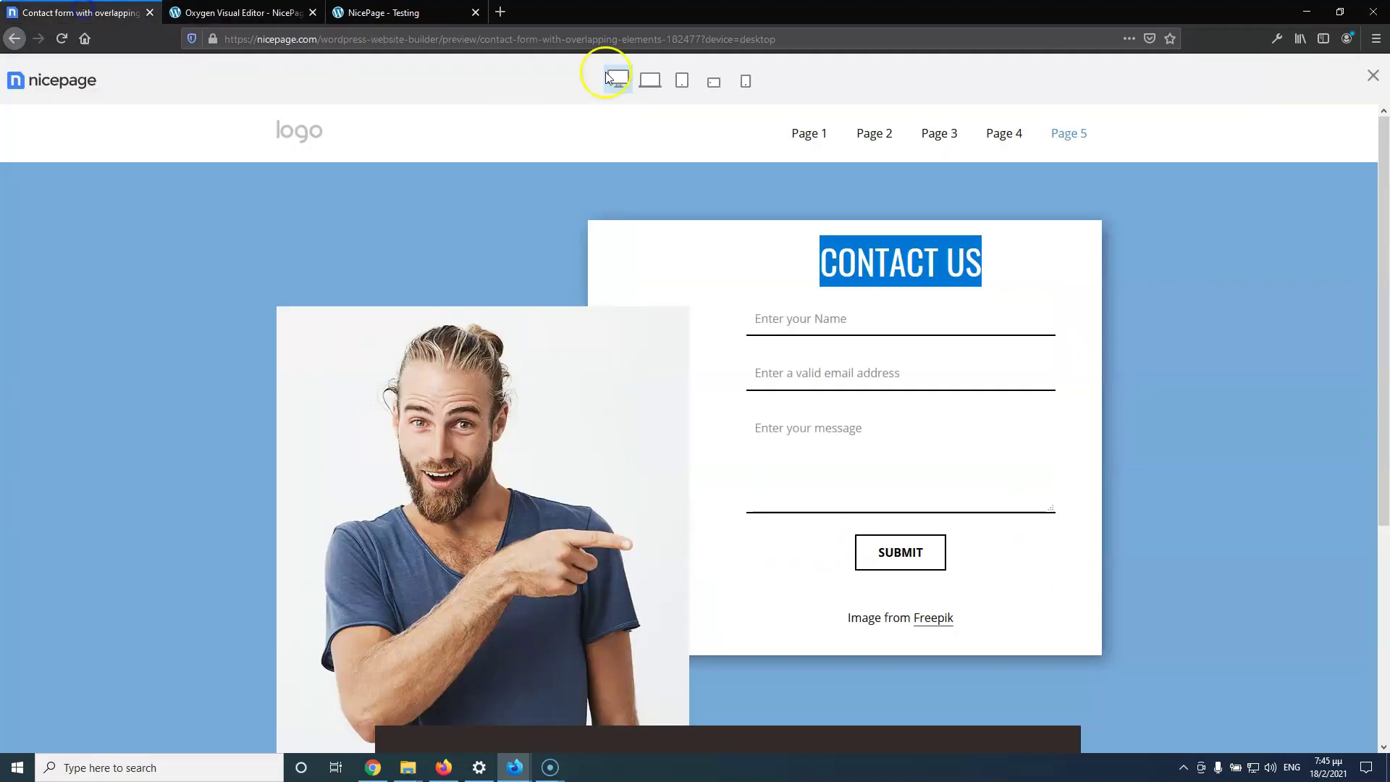
click(745, 278)
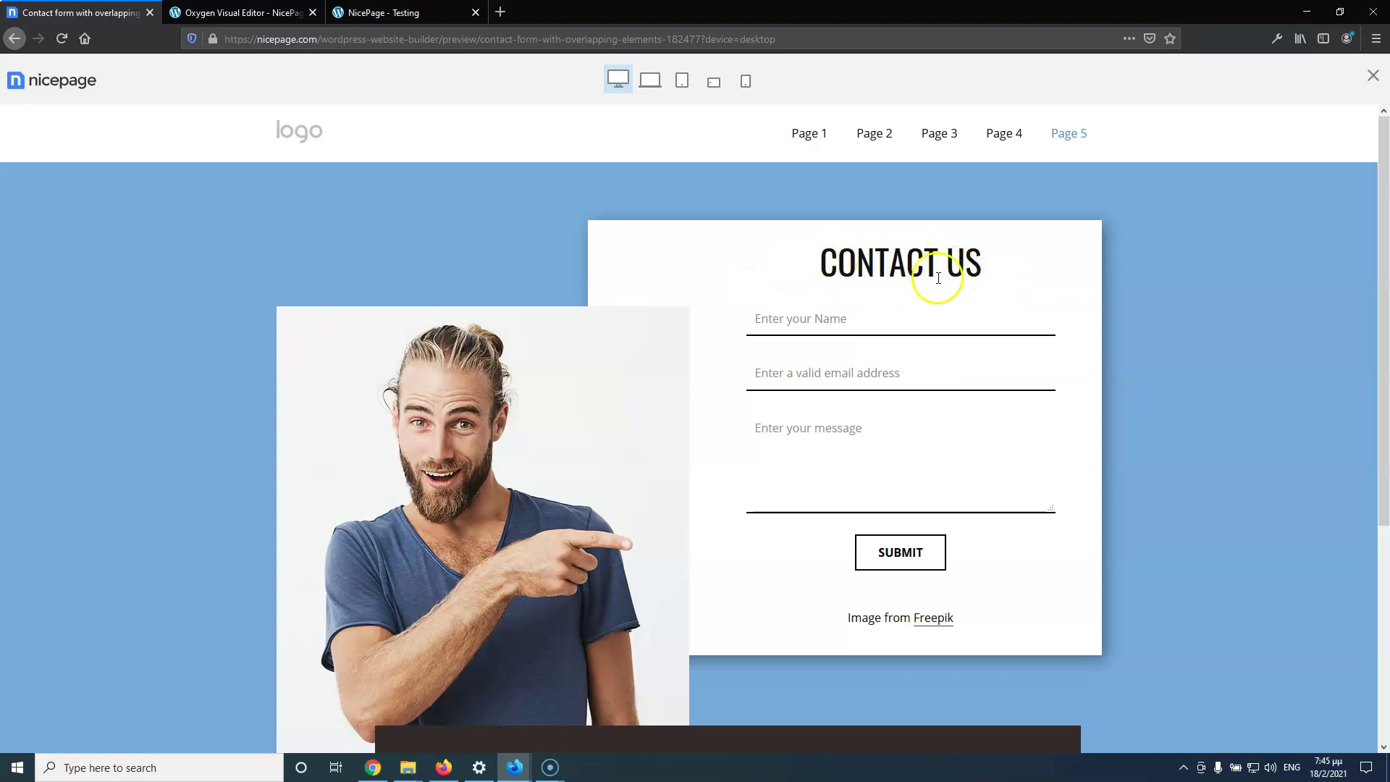
click(278, 13)
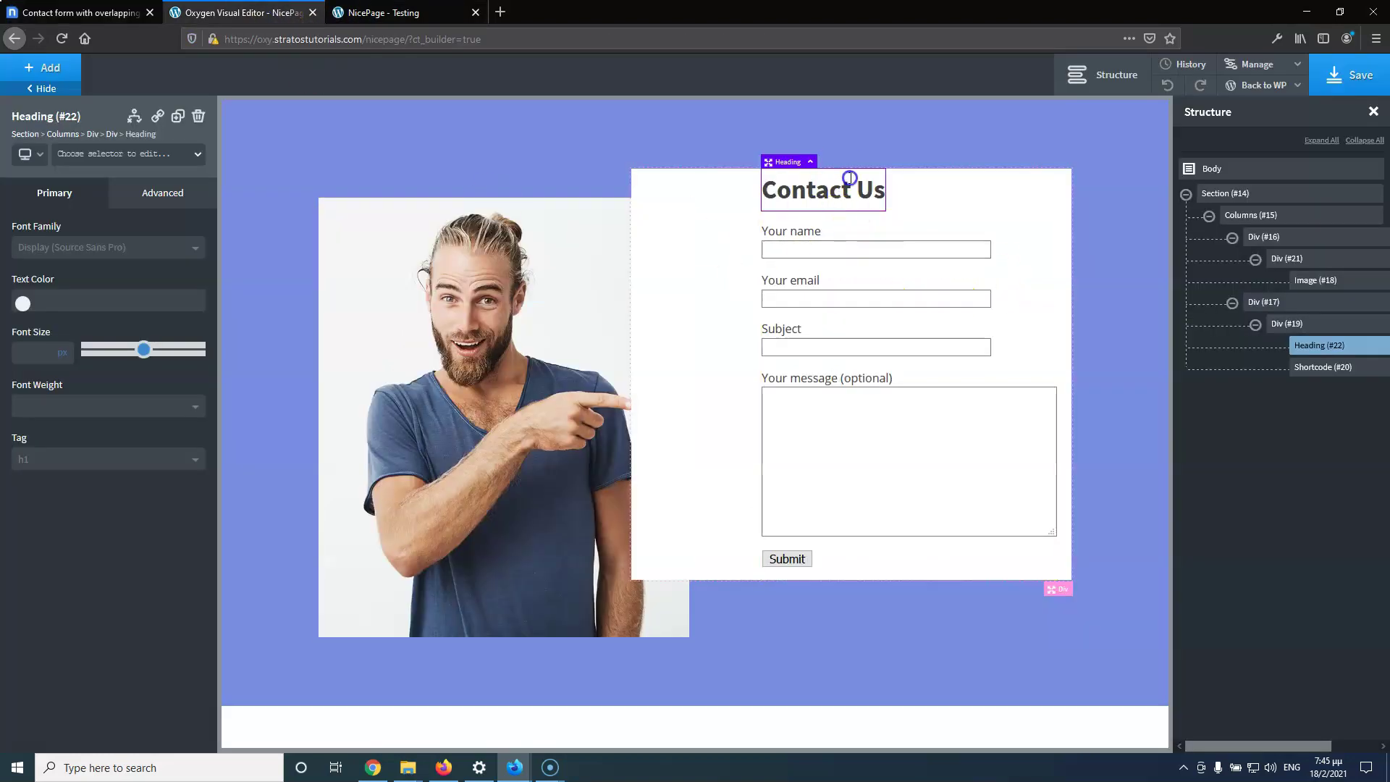
click(934, 193)
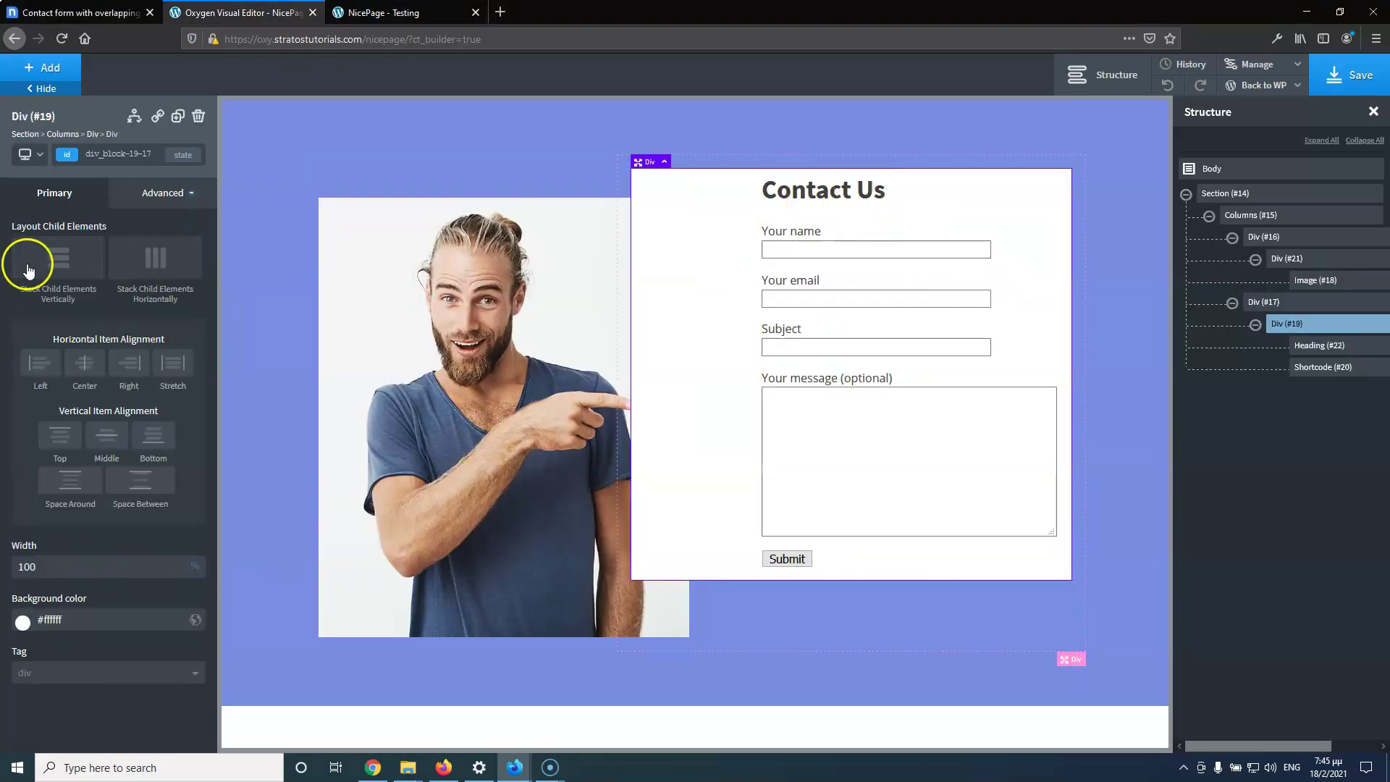
click(156, 193)
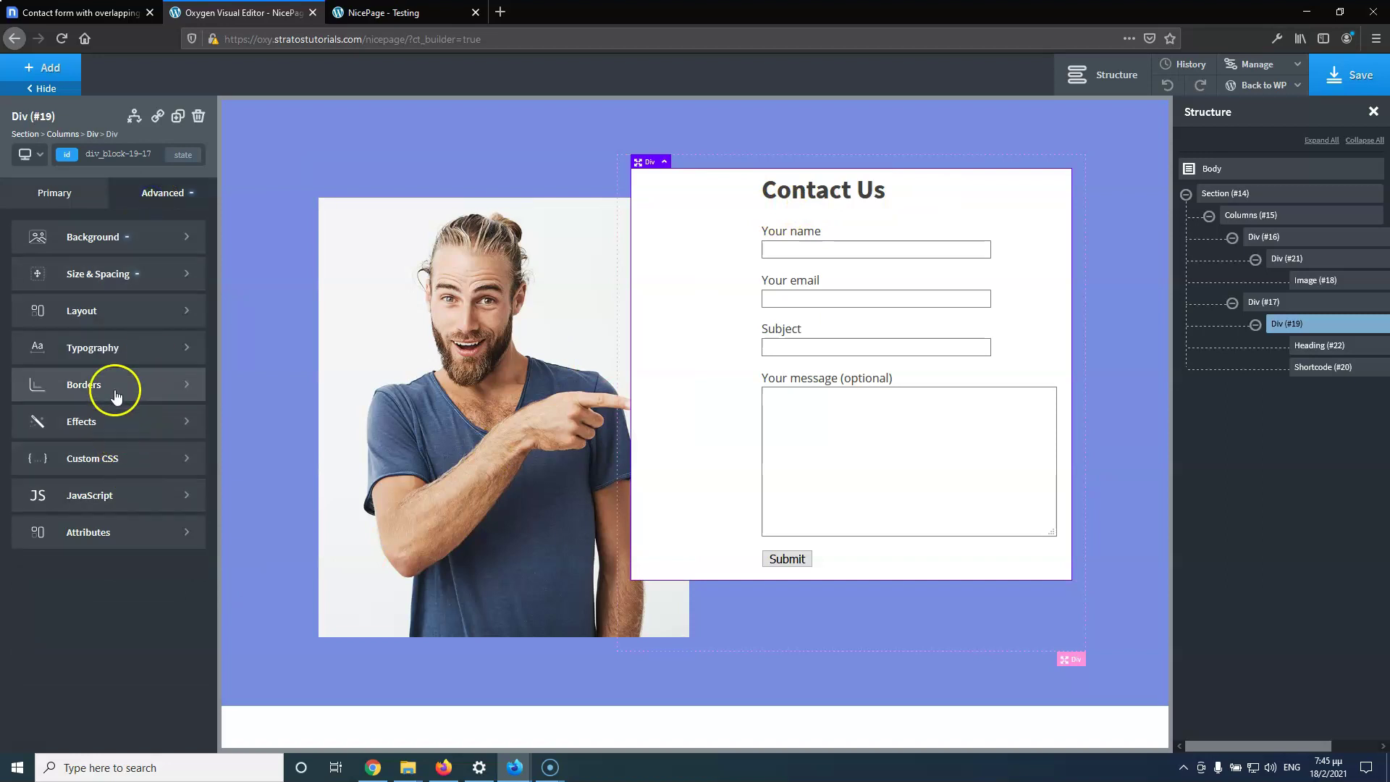
click(840, 197)
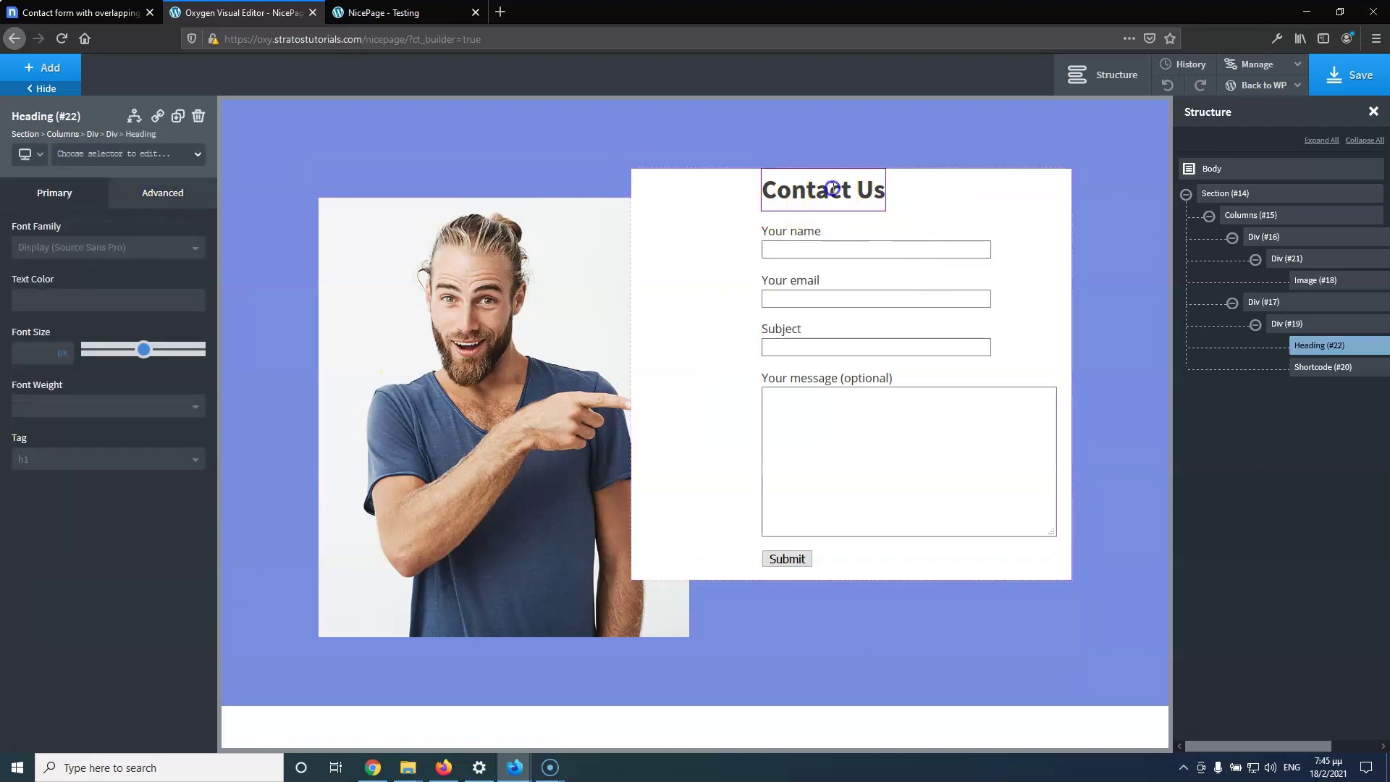
click(143, 203)
click(113, 346)
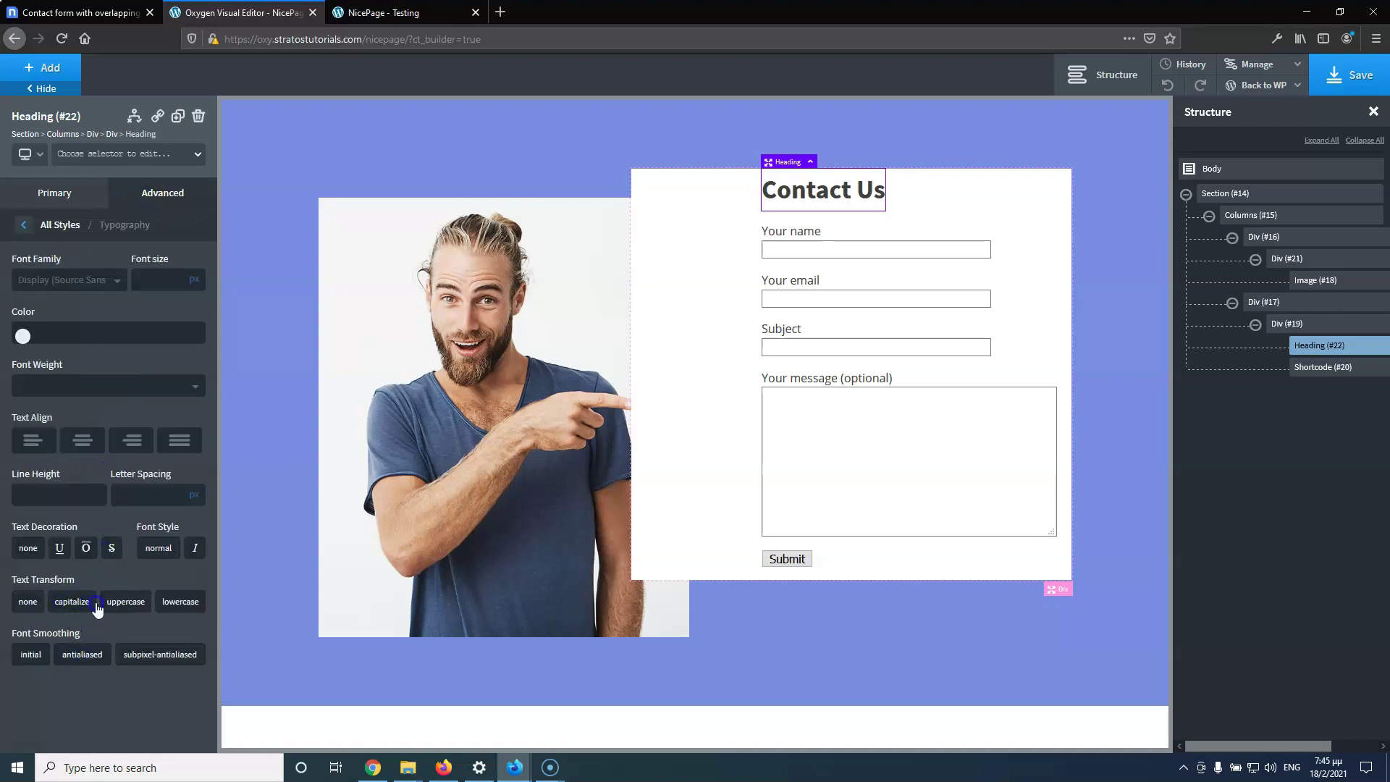
click(120, 606)
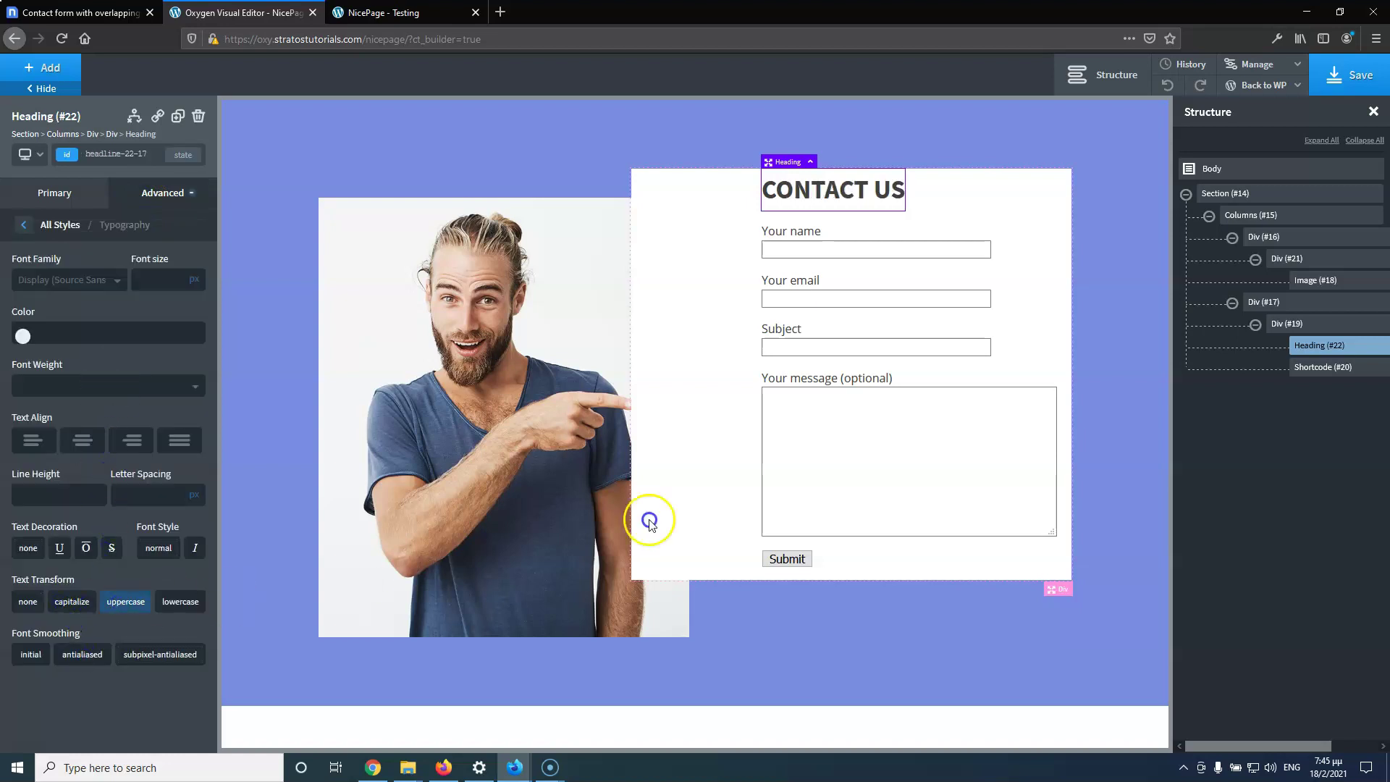
Save the page and compare the heading with the one in the Nicepage template
click(956, 188)
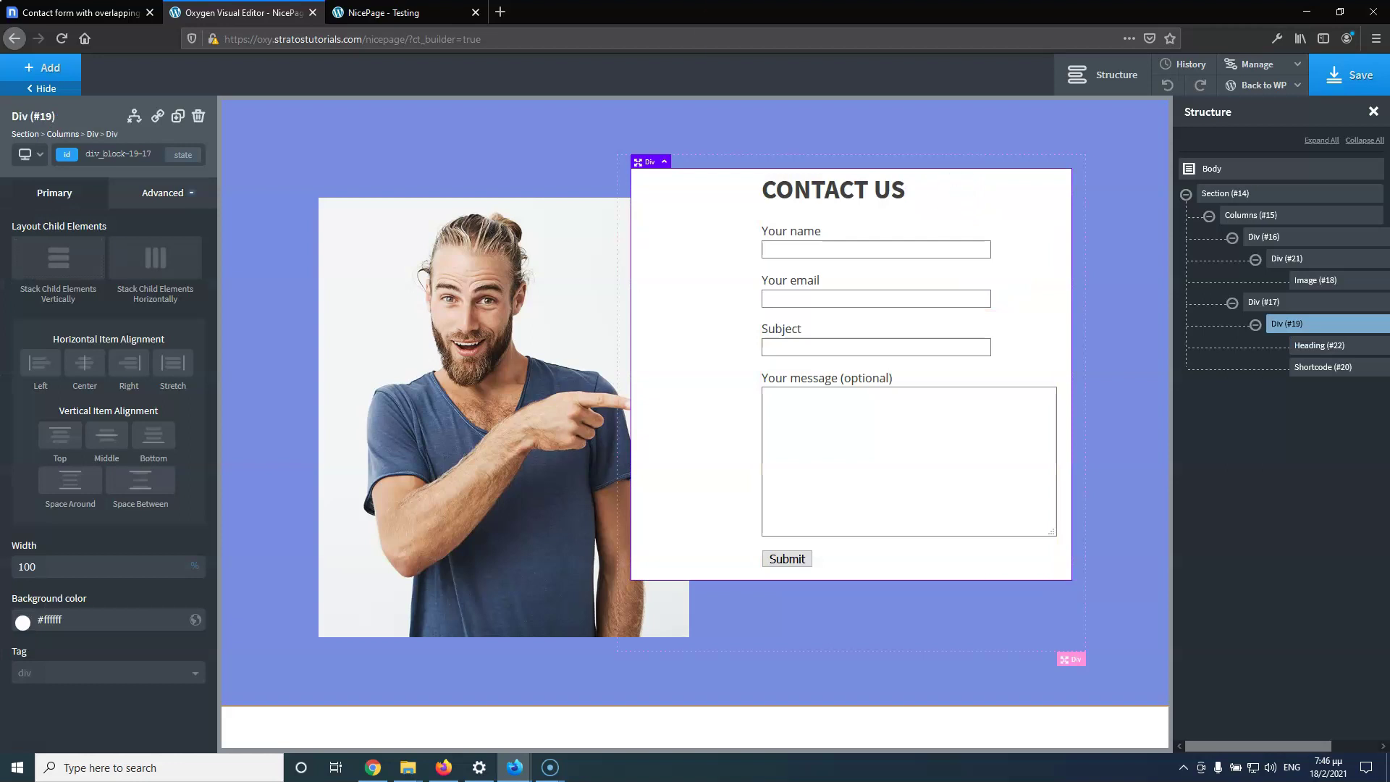
click(1356, 84)
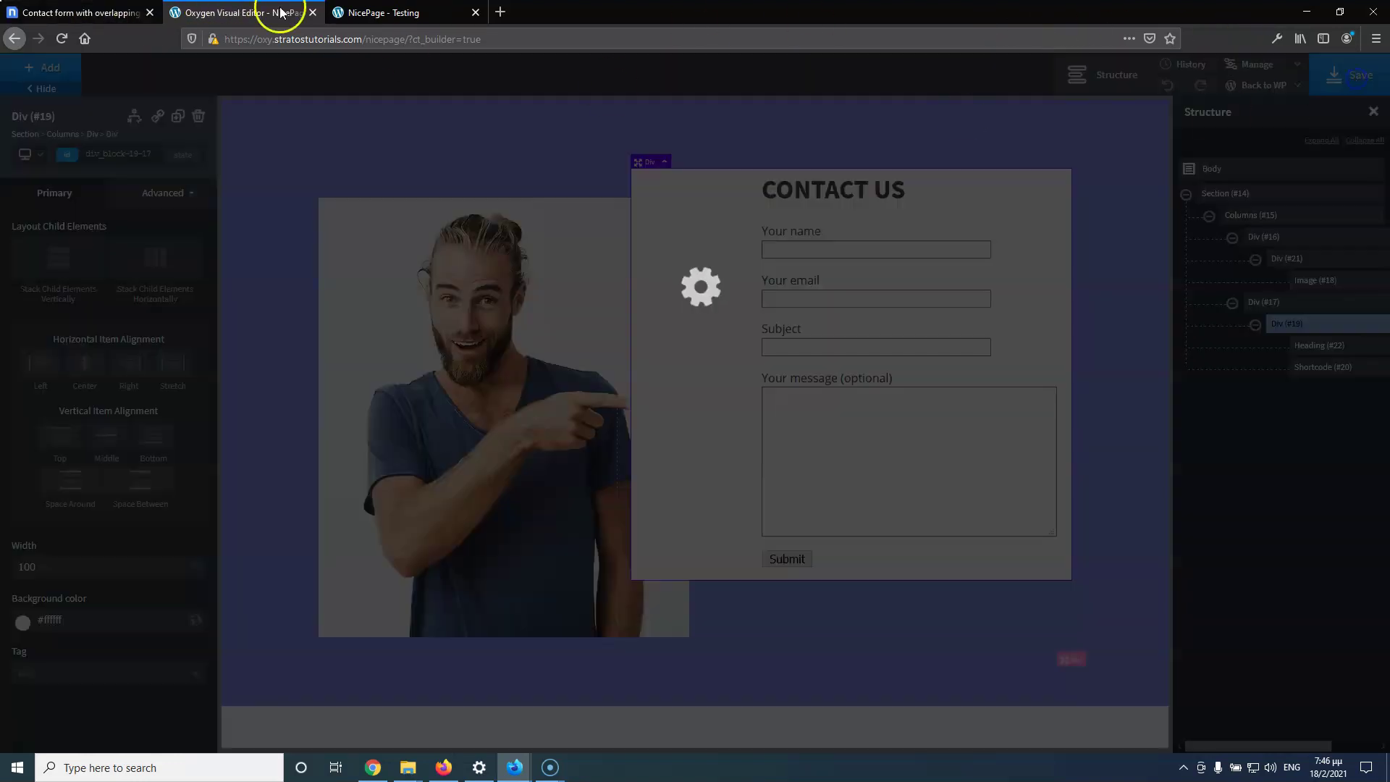
click(99, 13)
click(209, 14)
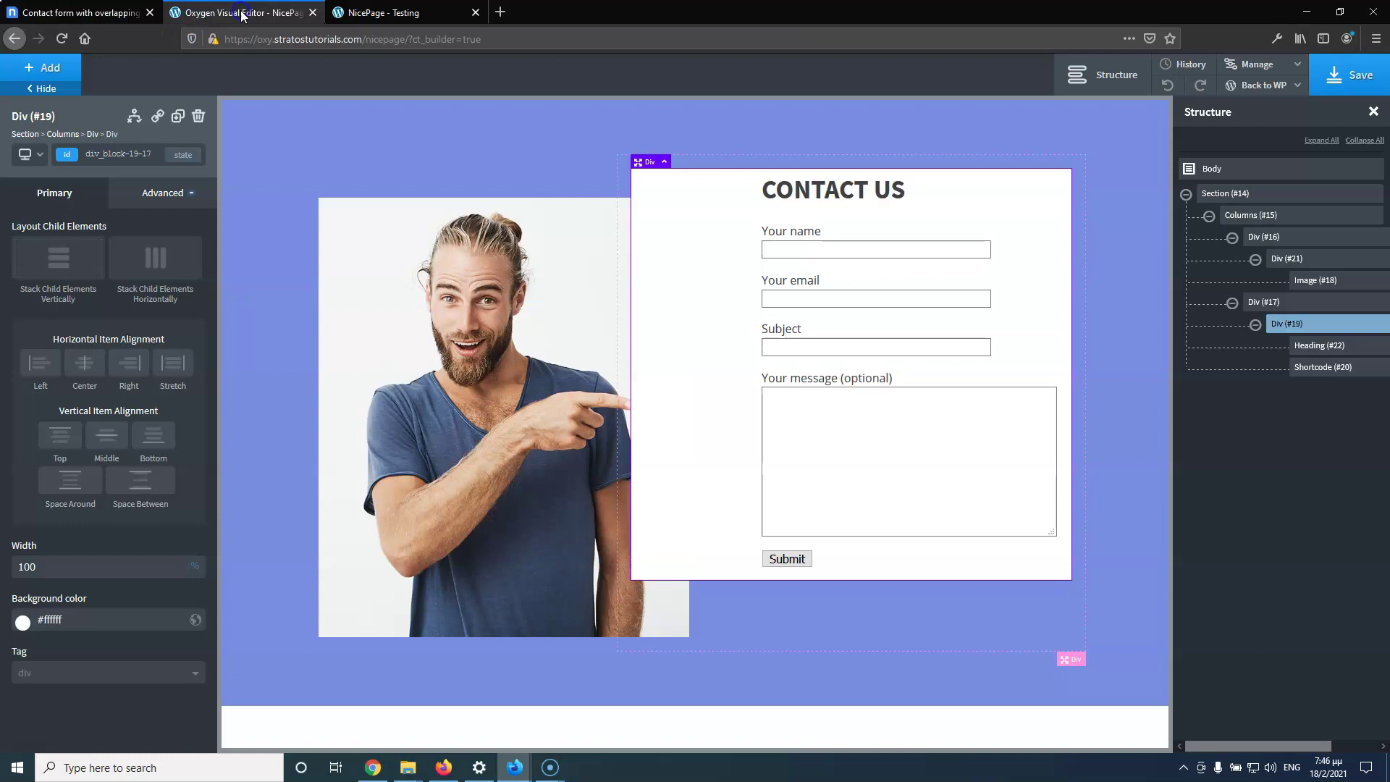
Center the child elements of the white form div horizontally and save the page
click(794, 193)
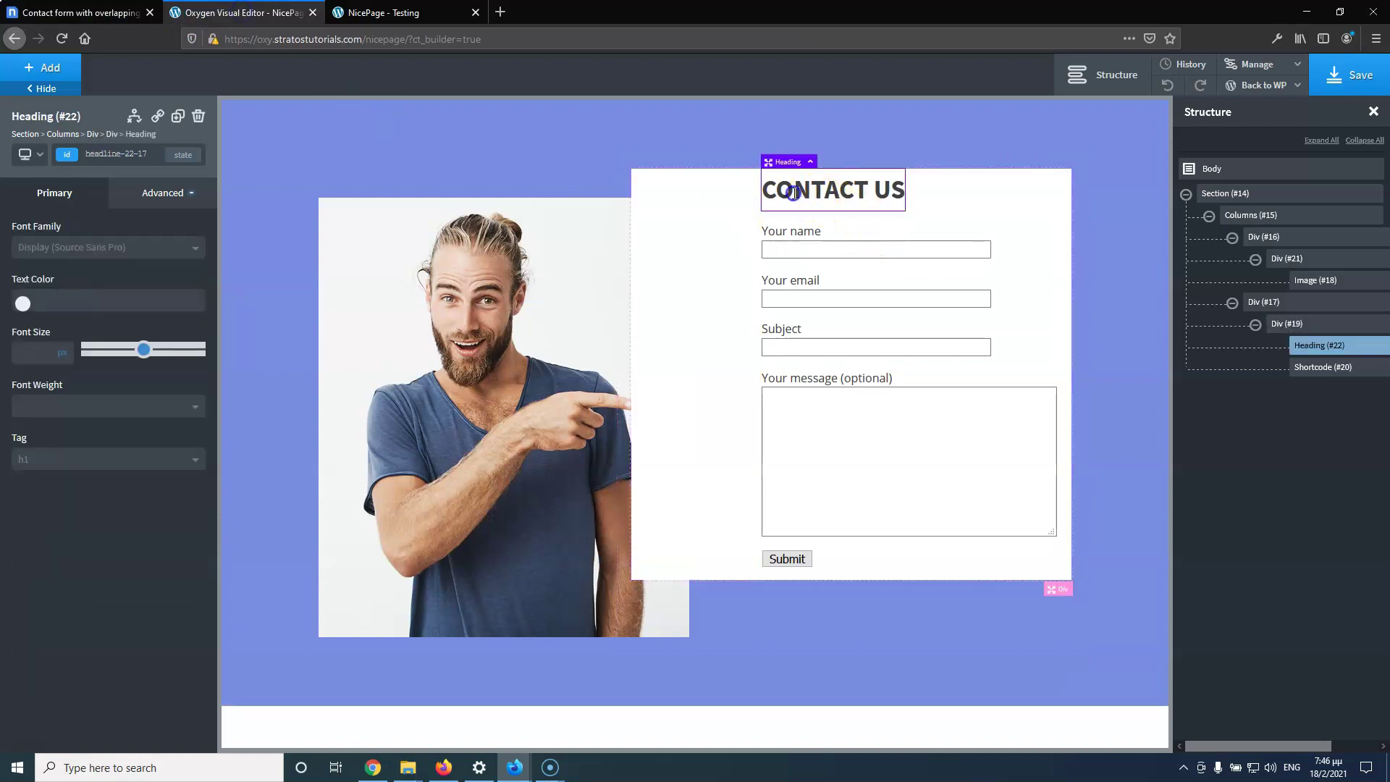
click(955, 198)
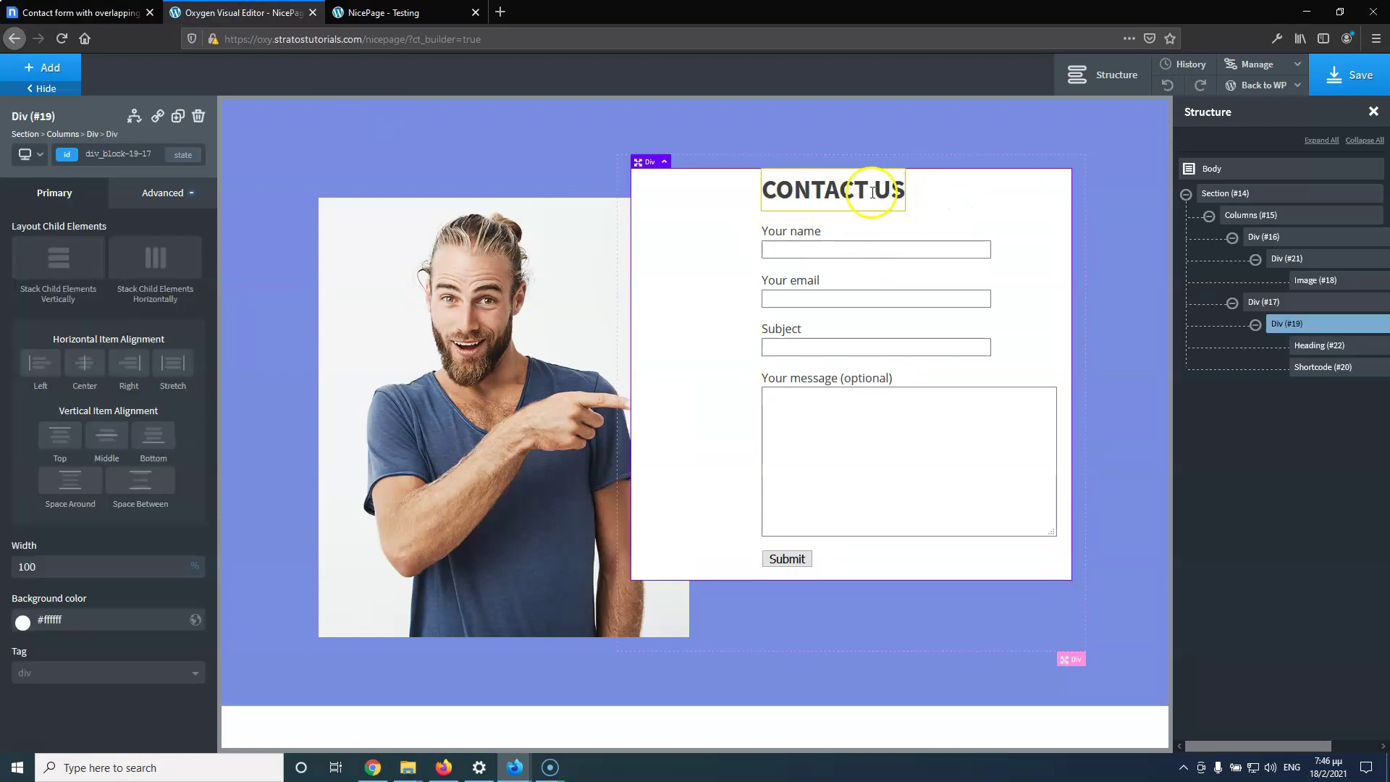
click(972, 200)
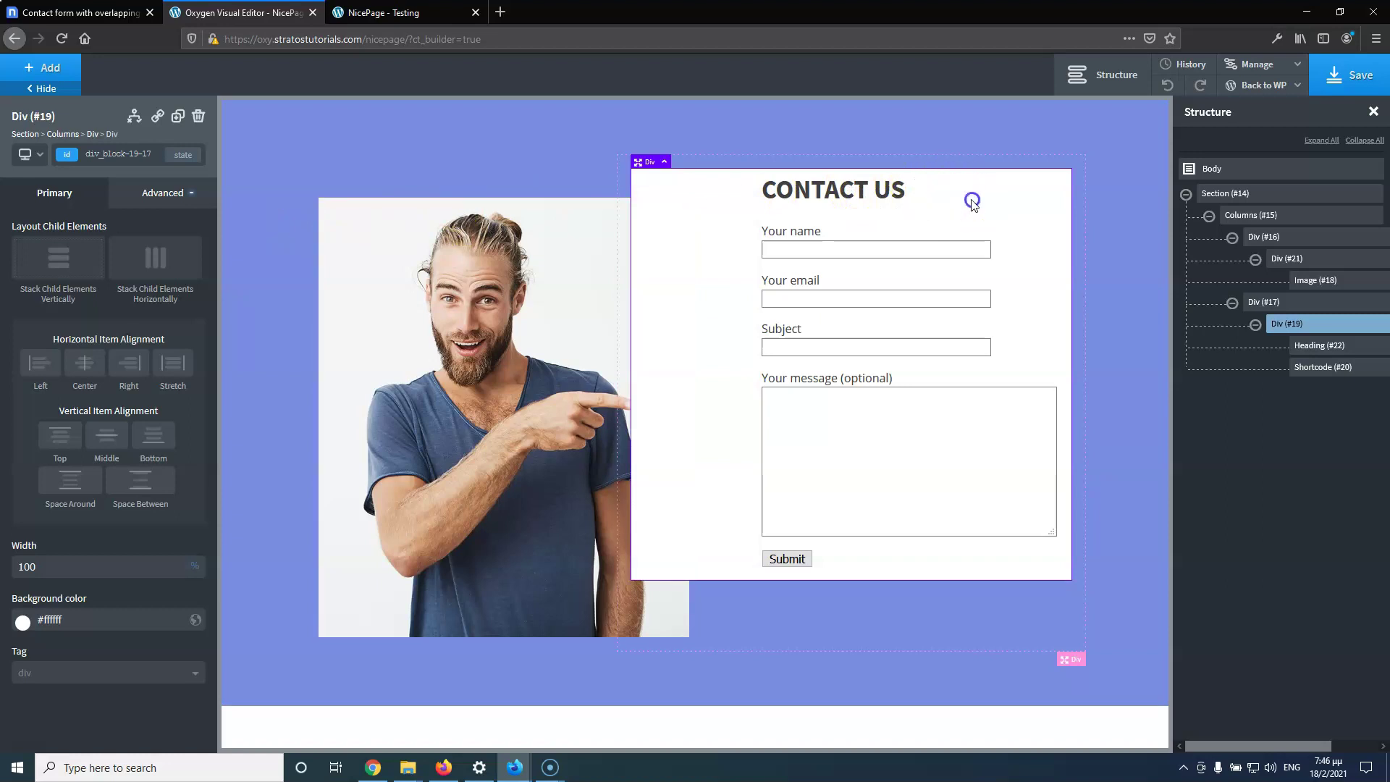
click(83, 363)
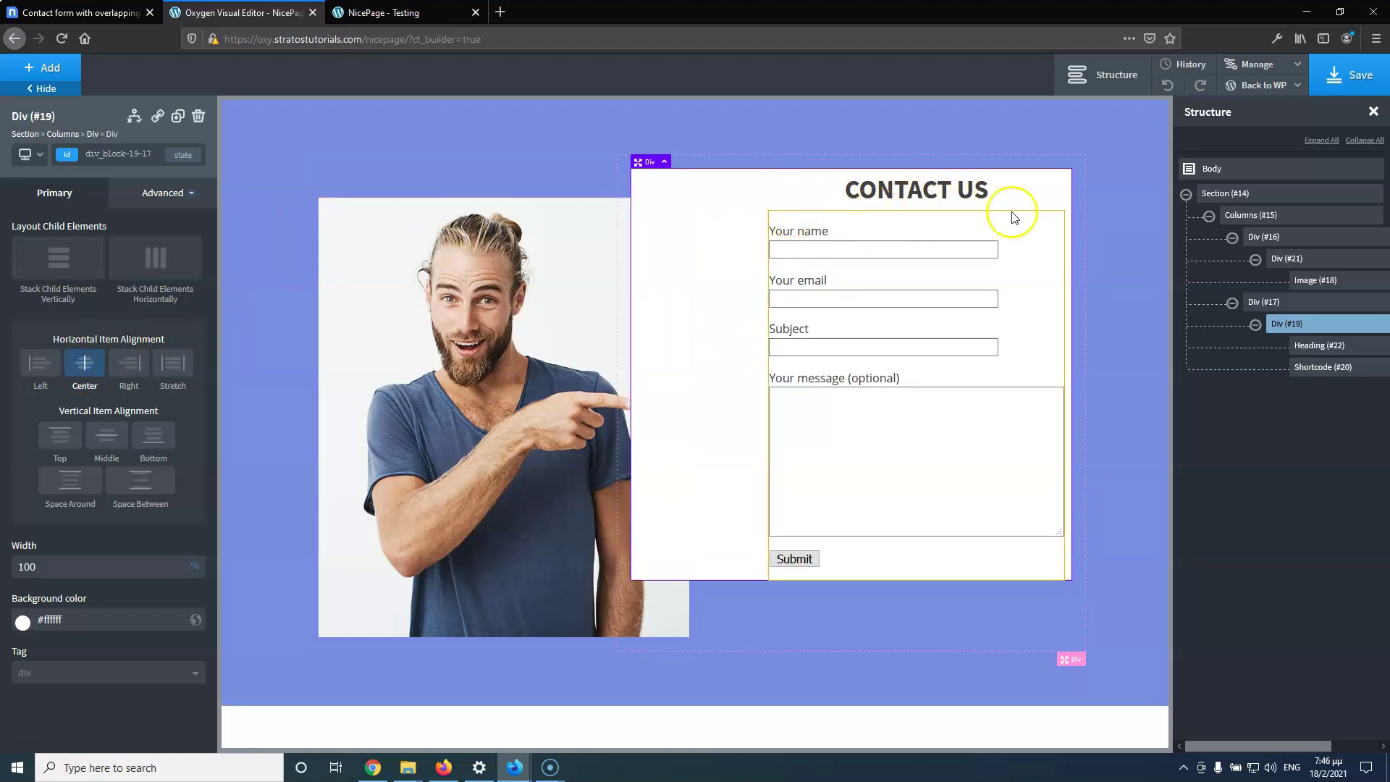
click(1333, 74)
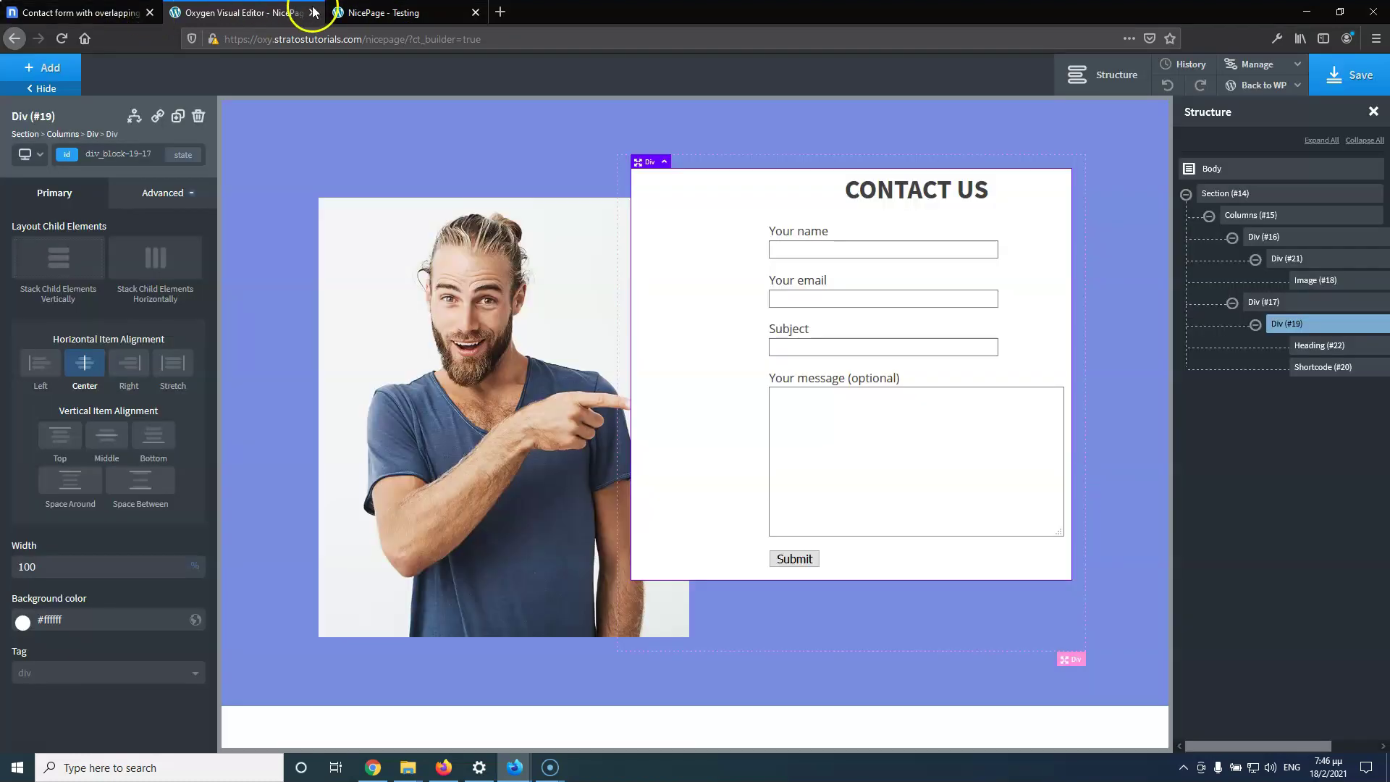
Compare the image and form overlap on the live page with the Nicepage template
click(378, 7)
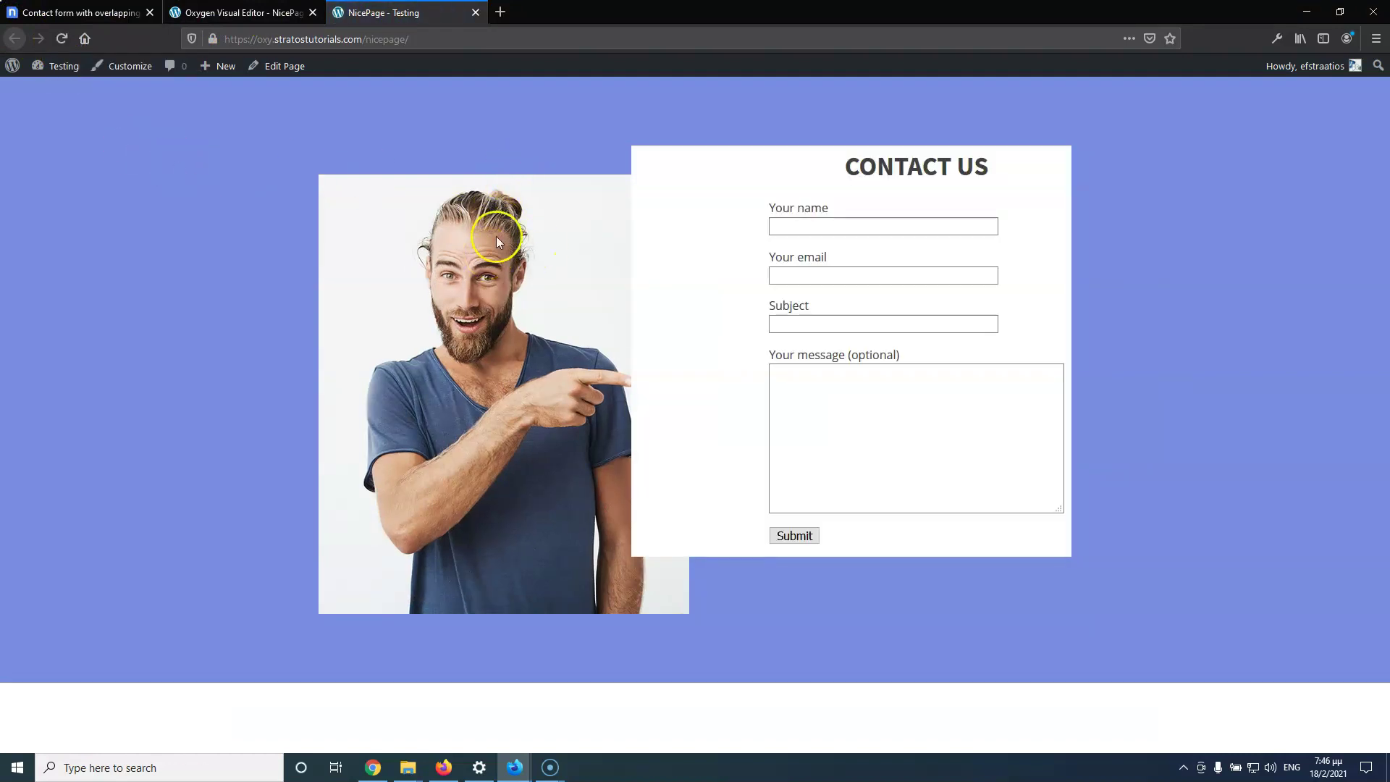
click(109, 12)
click(215, 10)
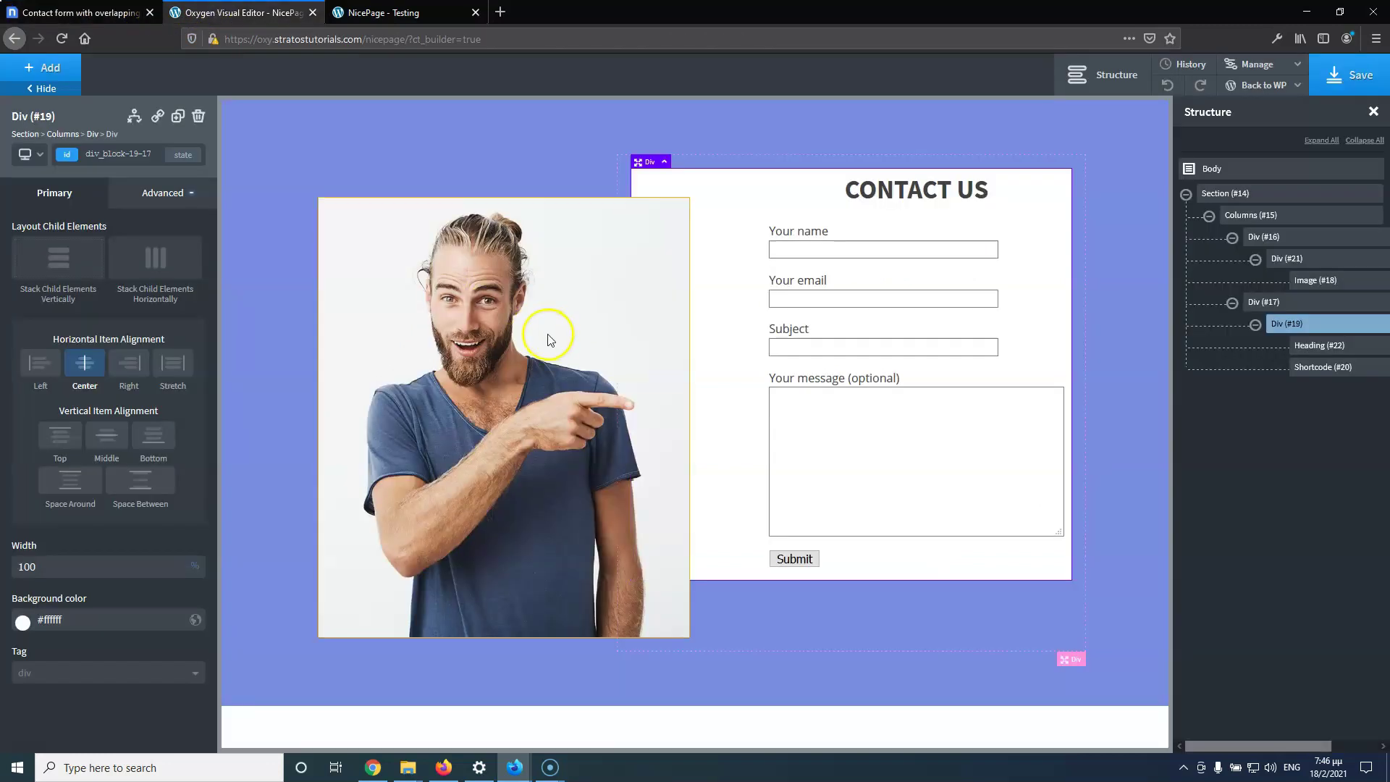
Try a z-index of 1 on the white form div, save, and check the overlap on the reloaded live page
click(165, 196)
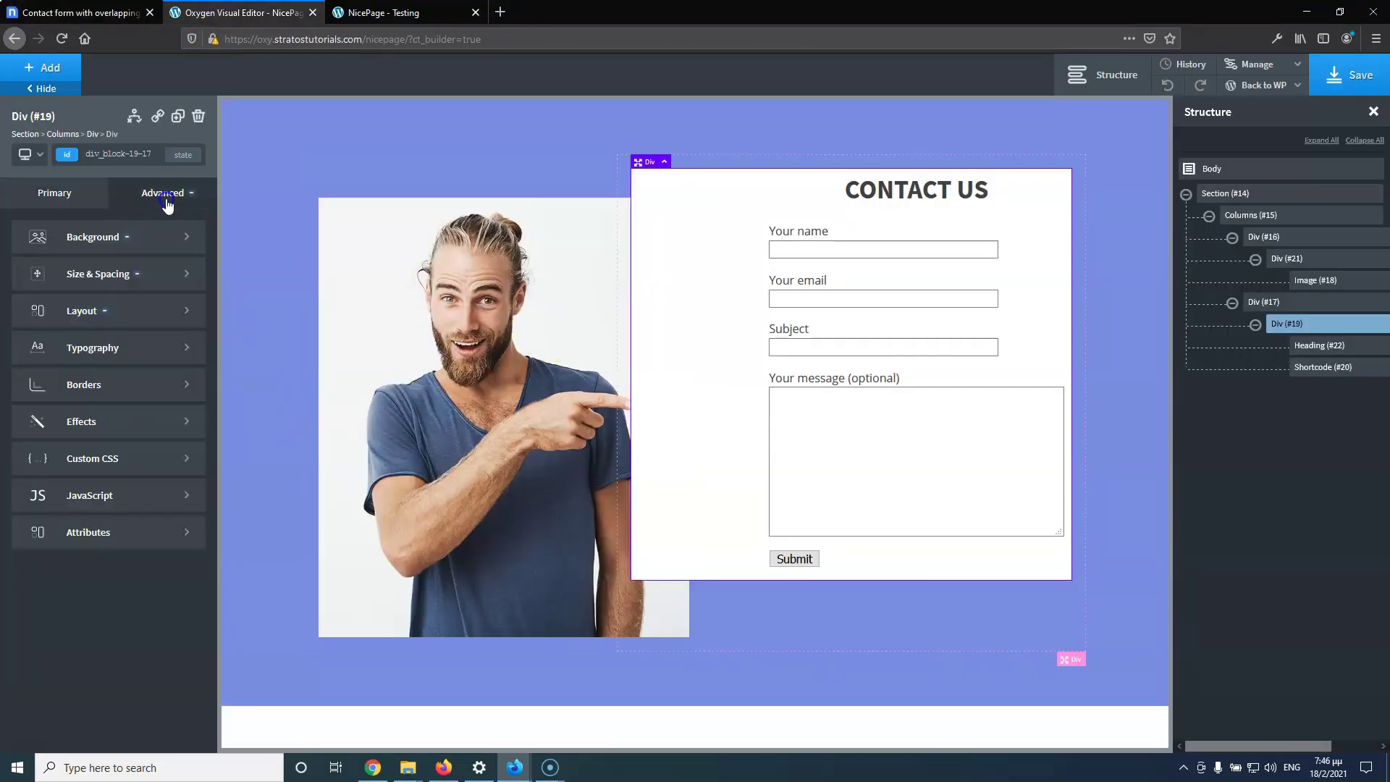
click(143, 319)
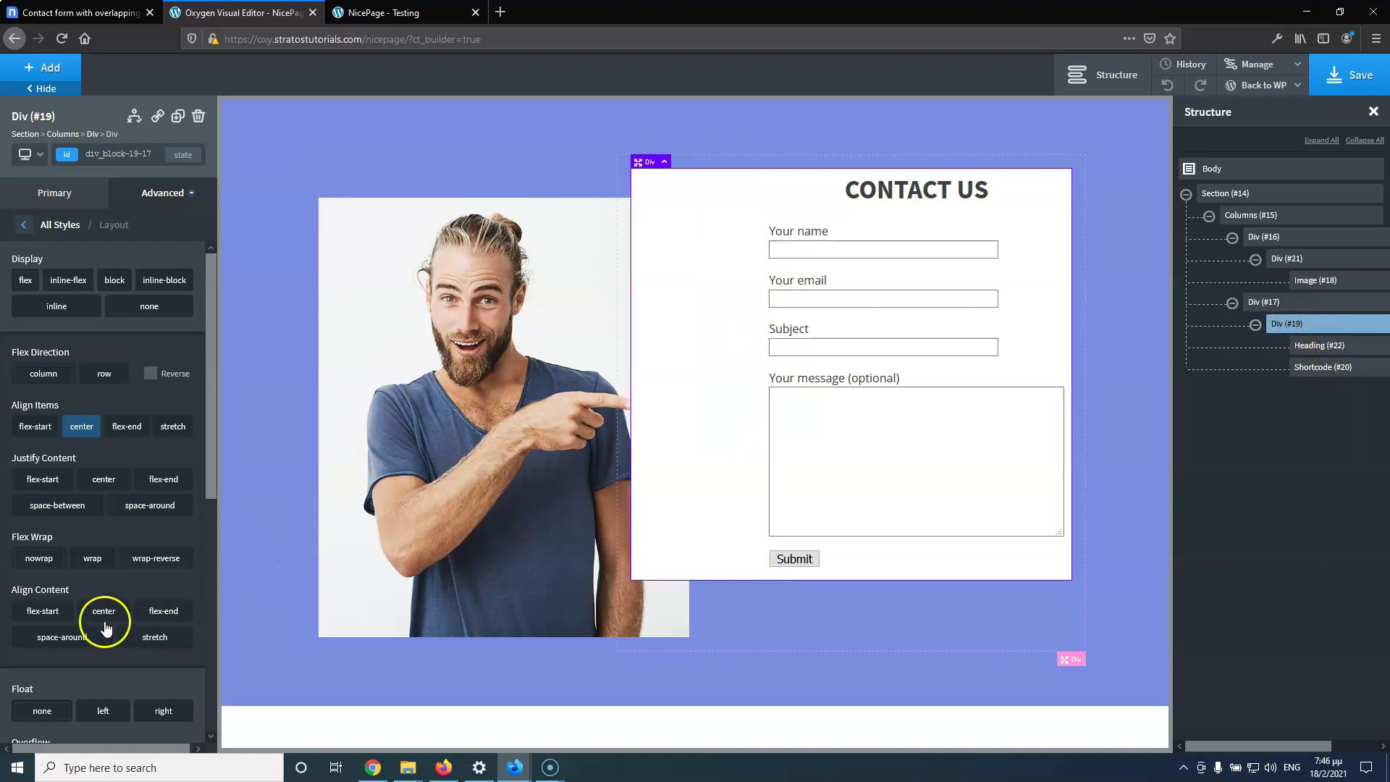
scroll(104, 622, down, 5)
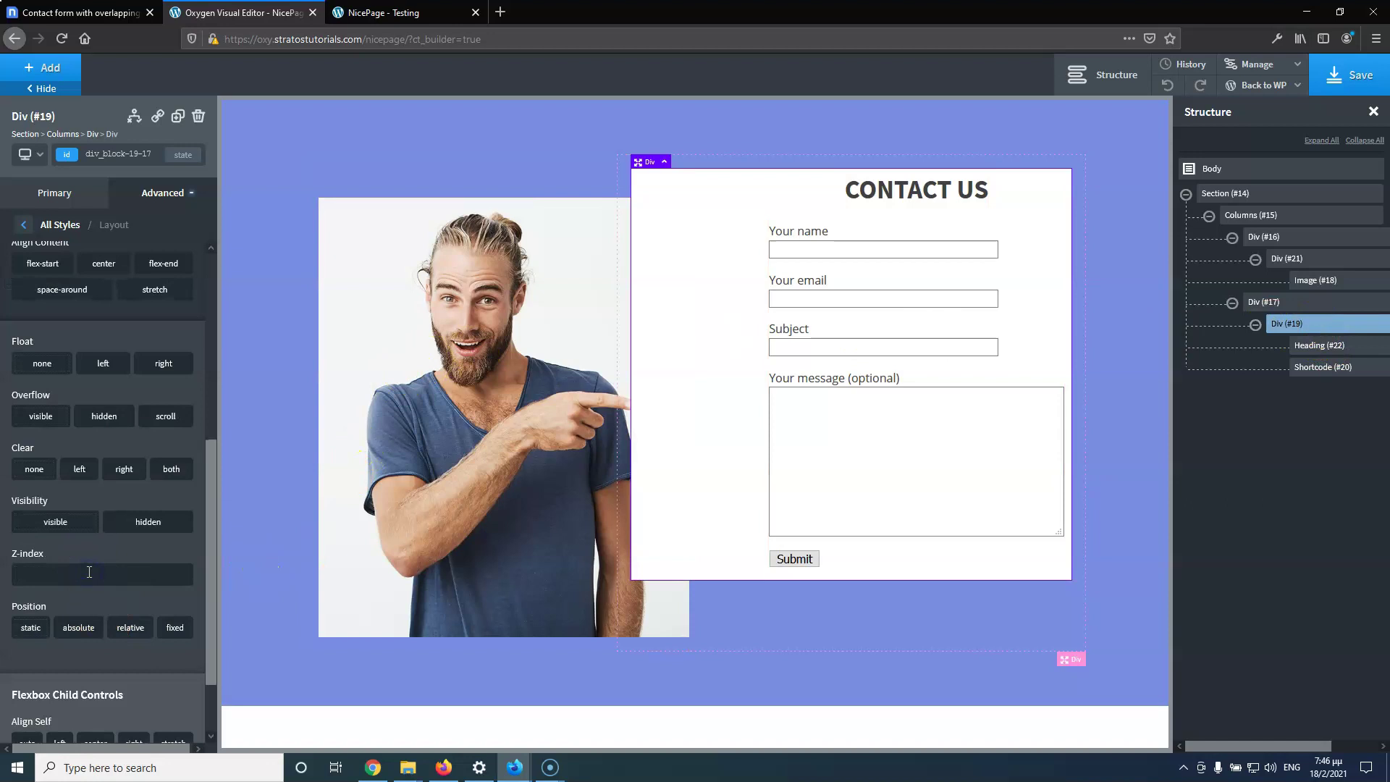
click(1340, 76)
click(391, 12)
click(60, 39)
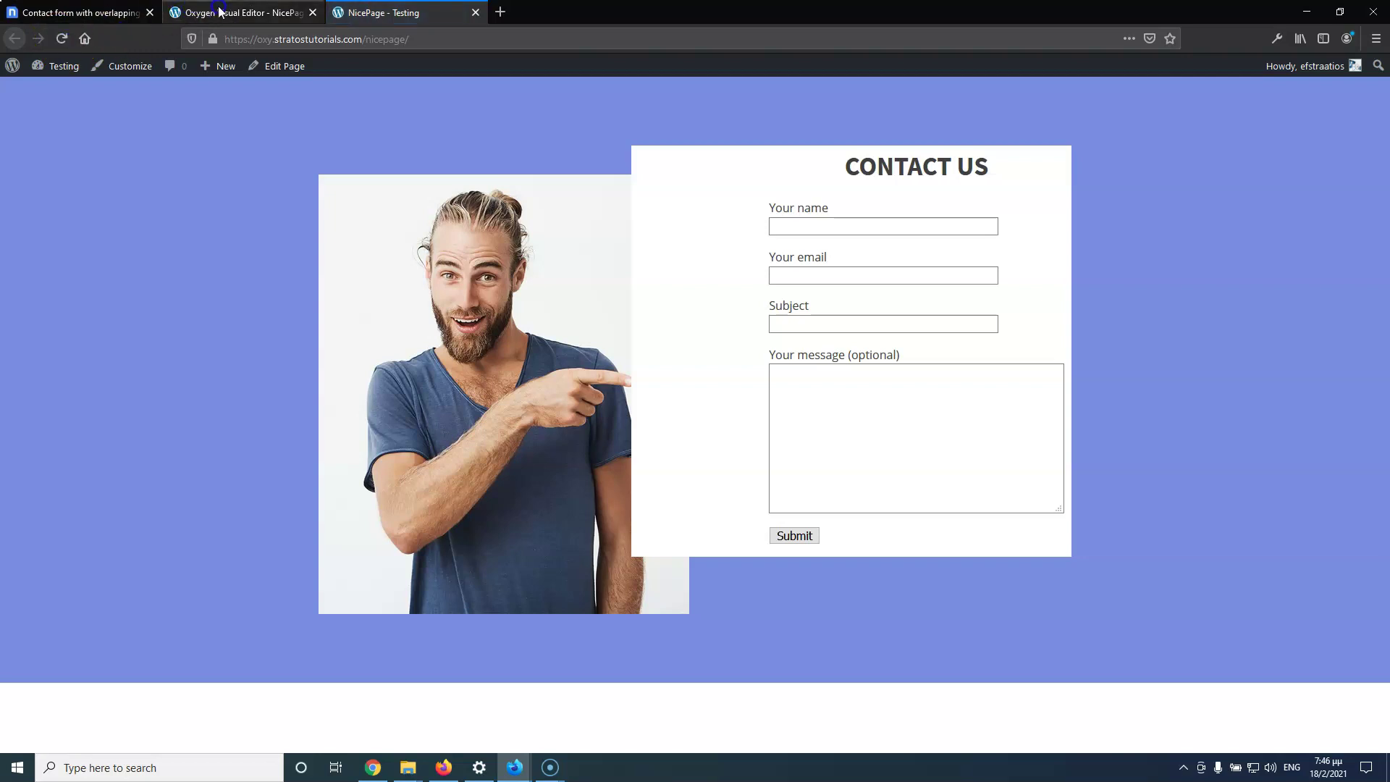
click(239, 12)
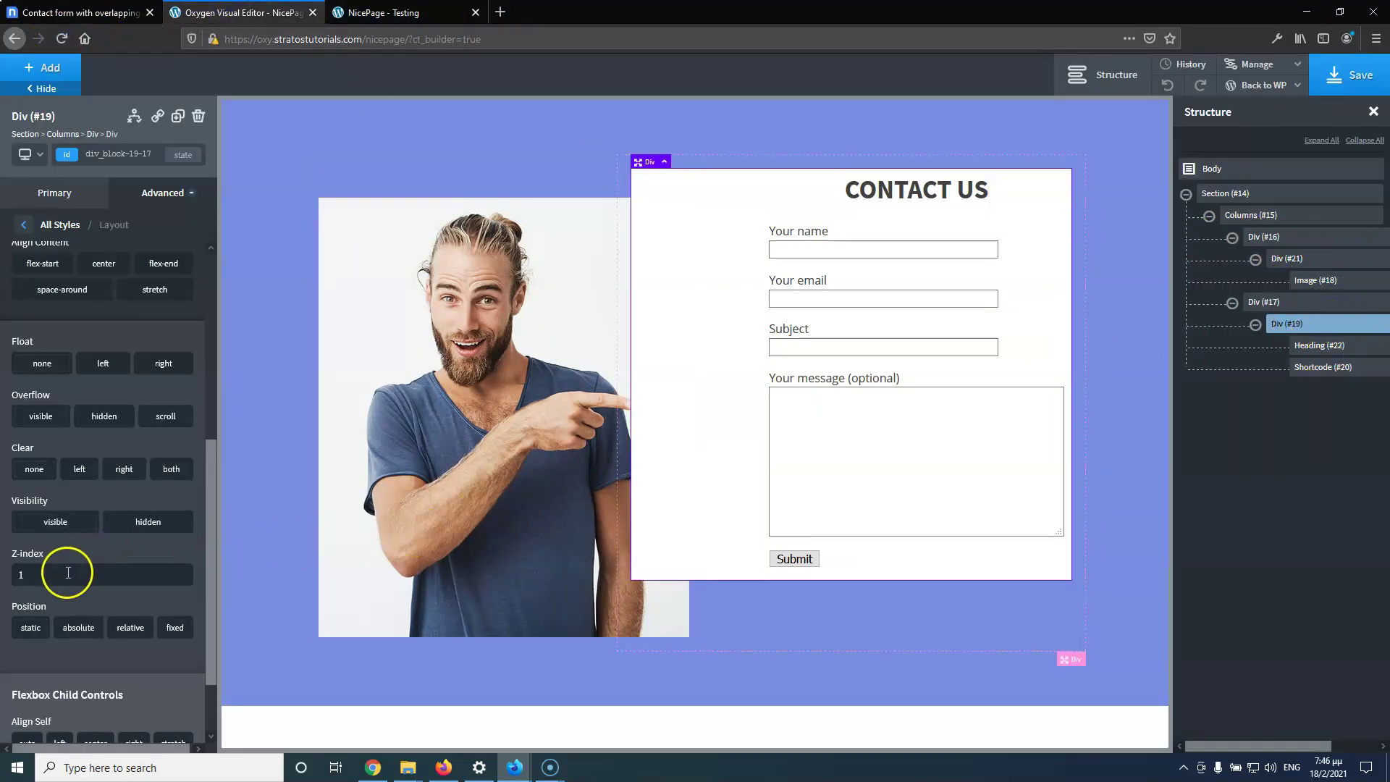
Set the z-index of the image's wrapper div to 1, save, and check the overlap on the reloaded live page
click(1322, 237)
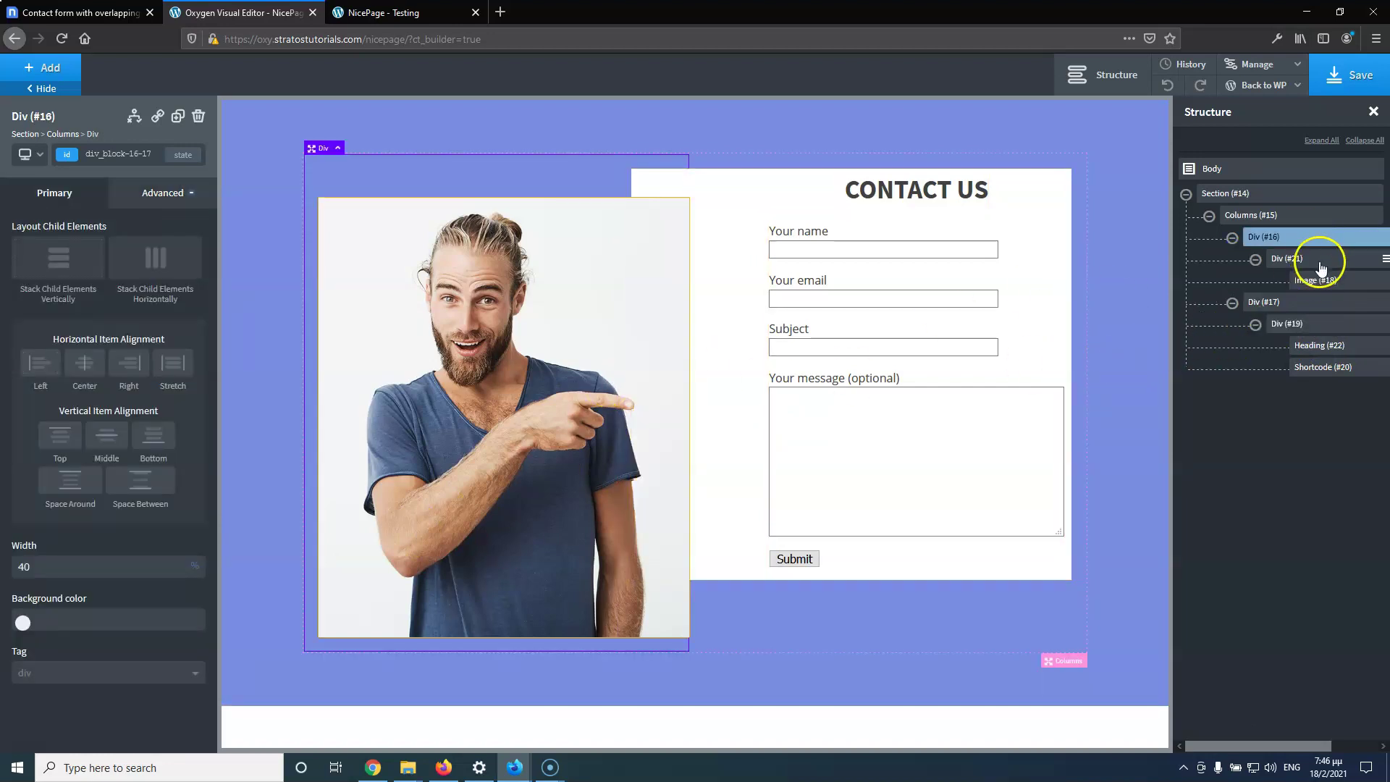
click(1319, 259)
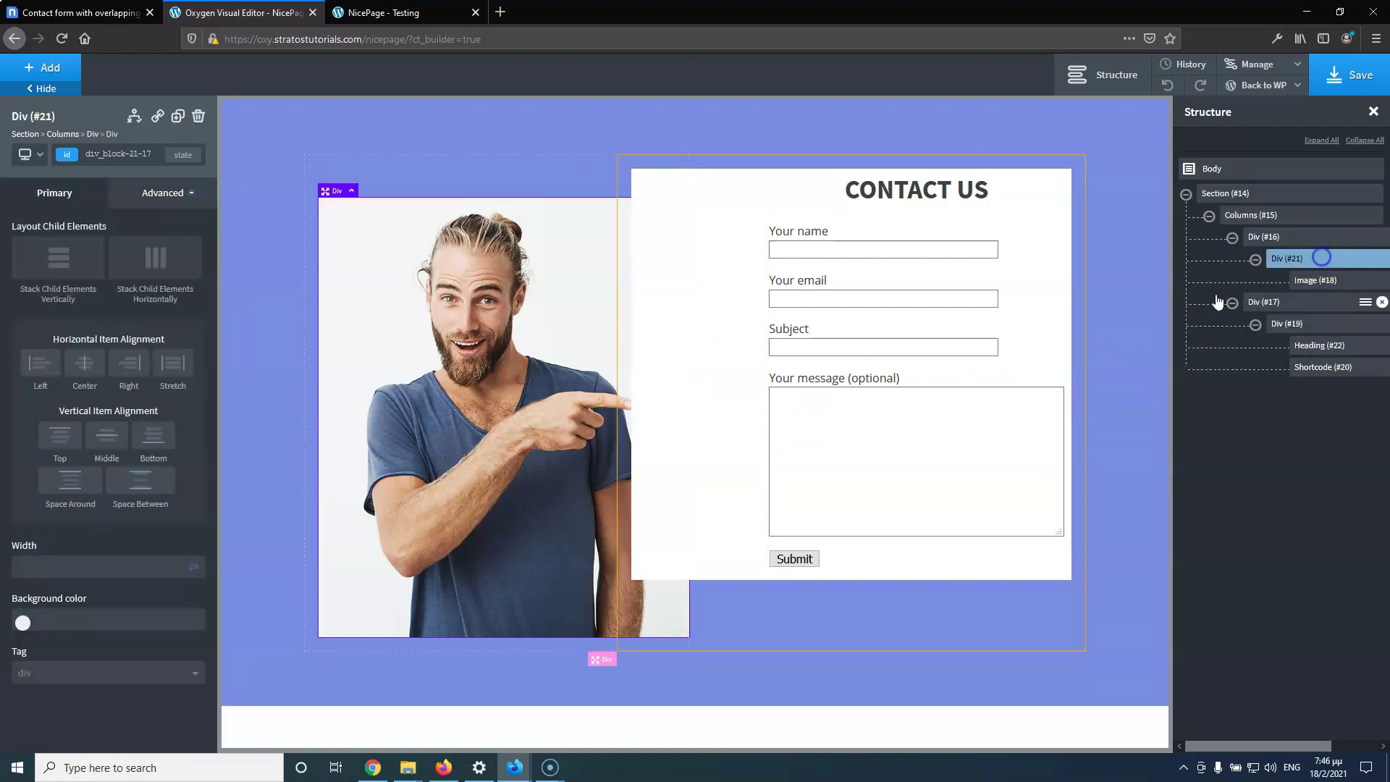
click(162, 192)
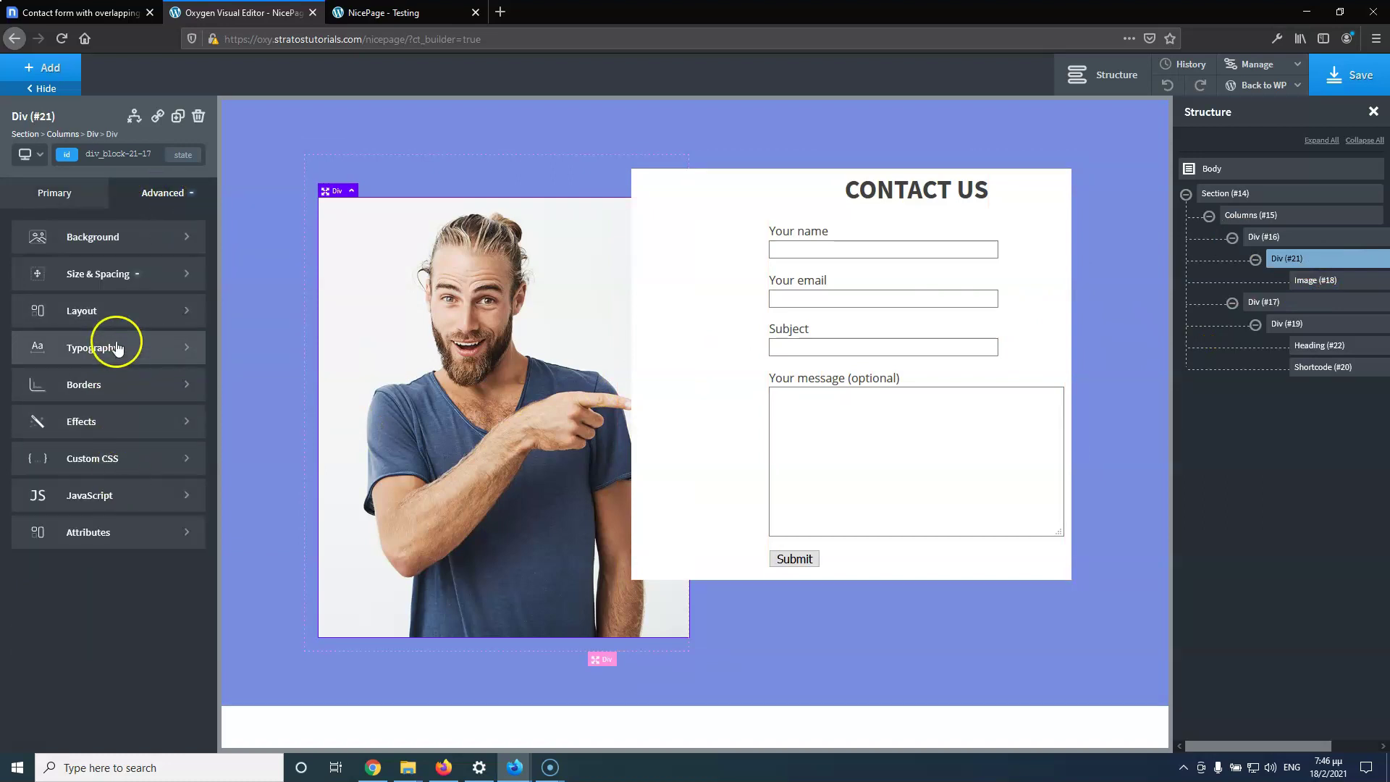
click(109, 311)
scroll(73, 652, down, 4)
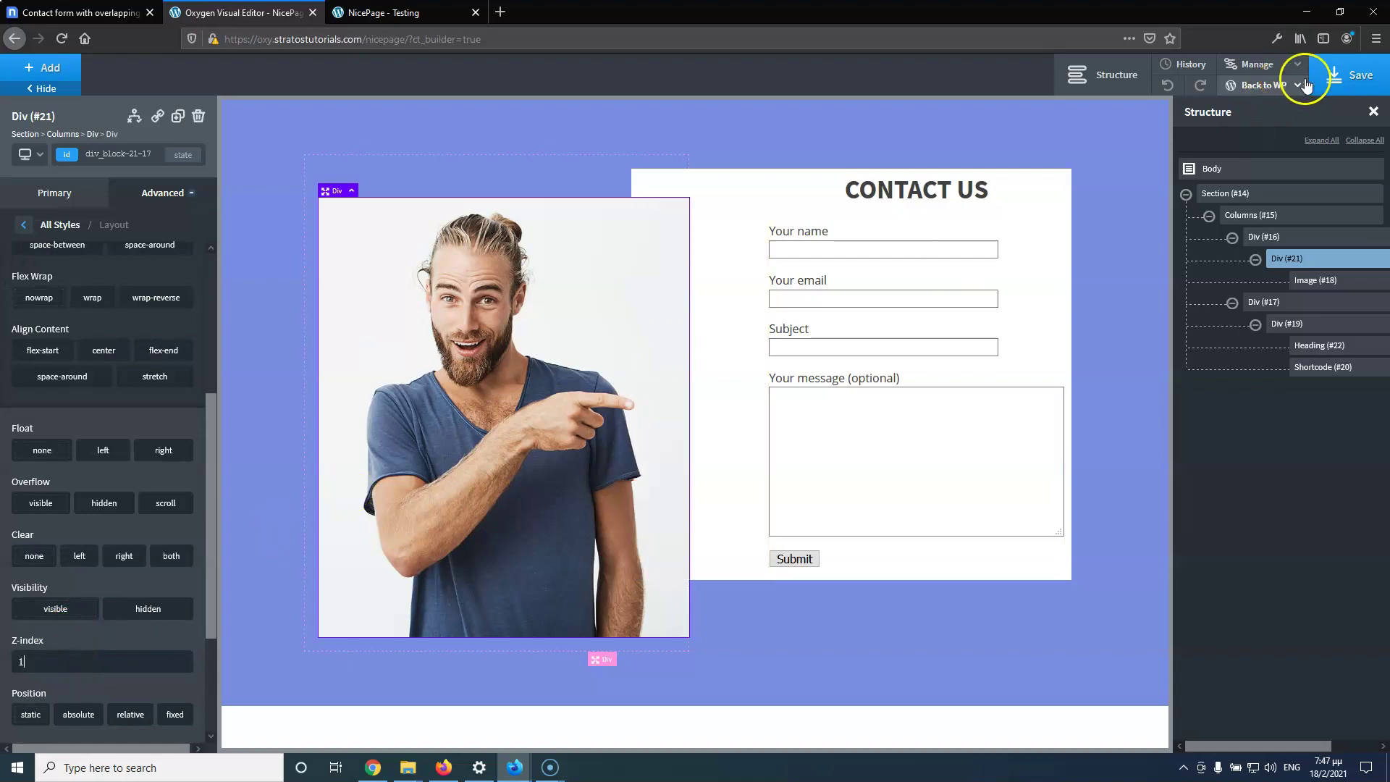
click(1349, 74)
click(382, 15)
click(62, 39)
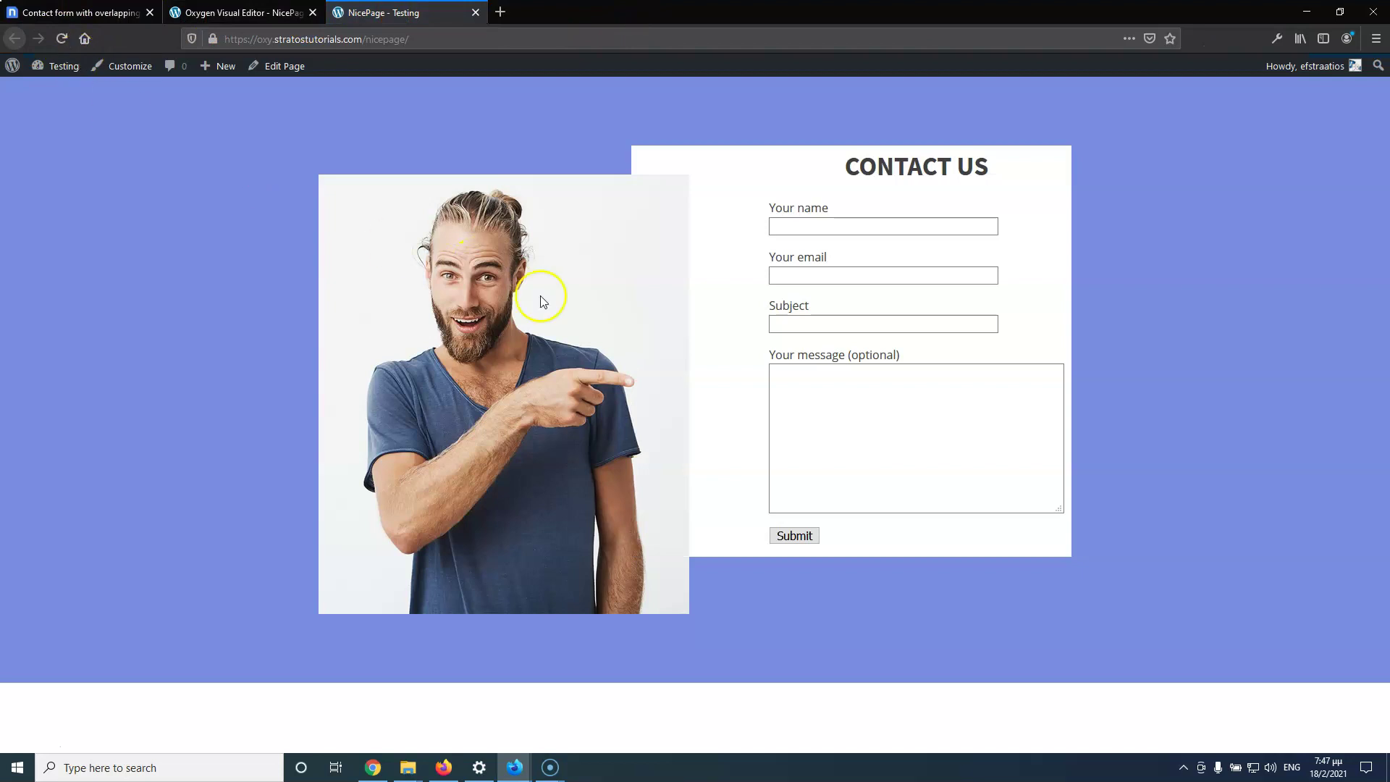
Compare the image position with the Nicepage template and set the top margin of the image's wrapper div to 80 px
click(232, 9)
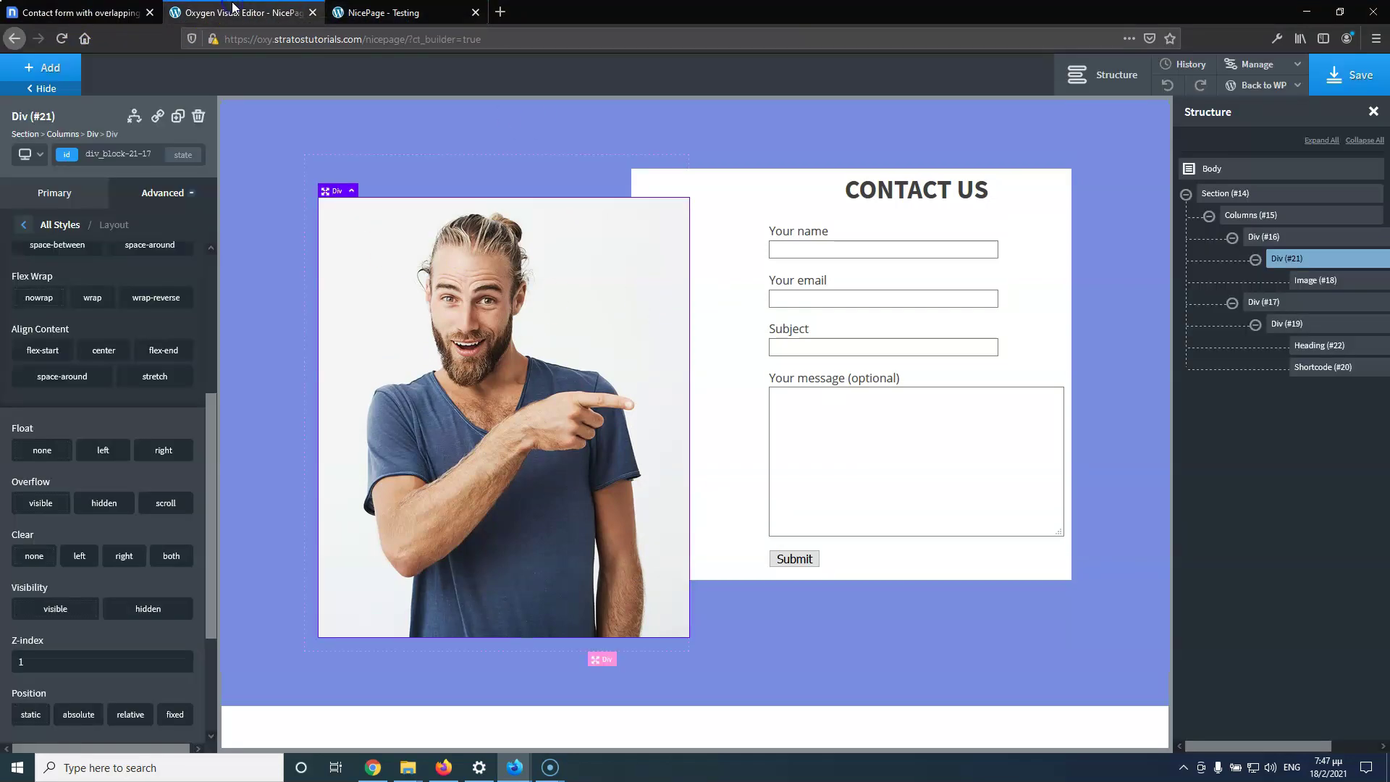
click(111, 14)
click(250, 14)
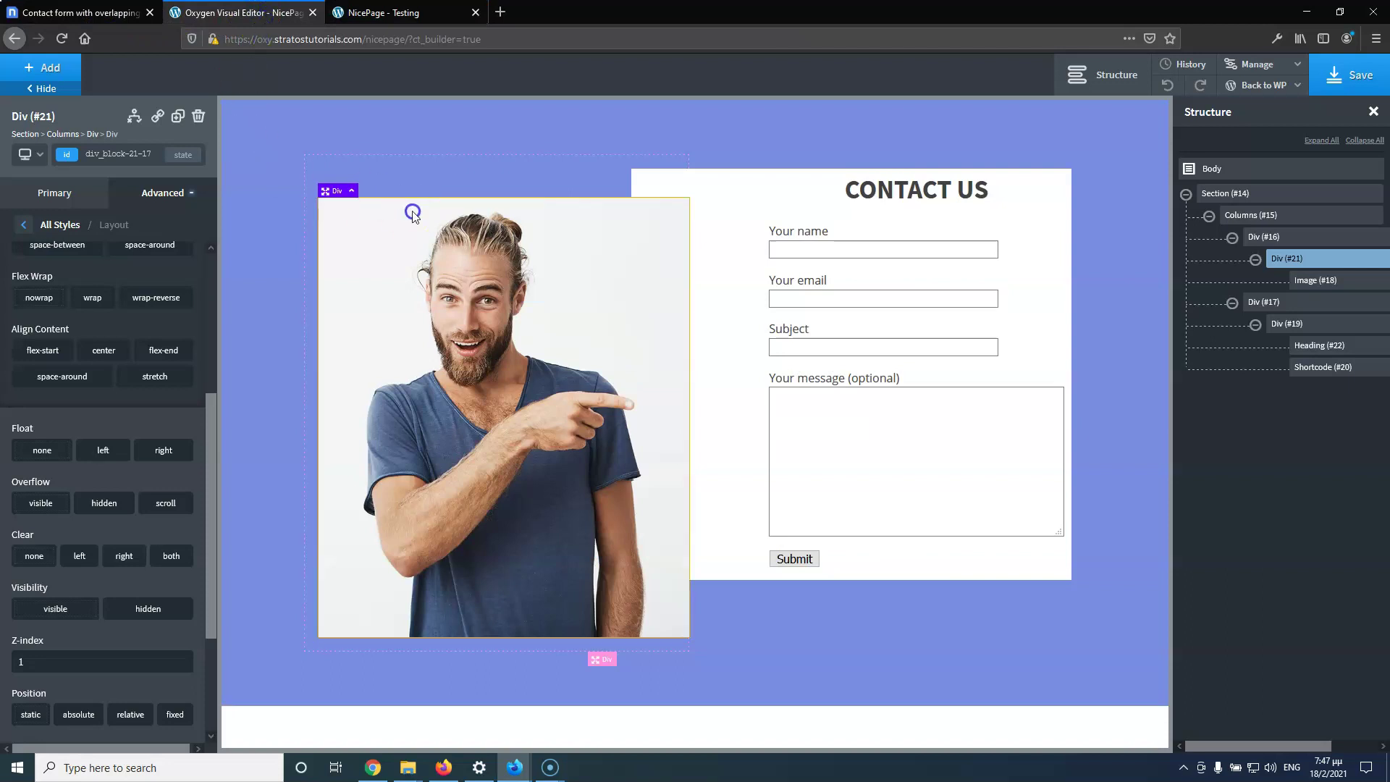
click(144, 197)
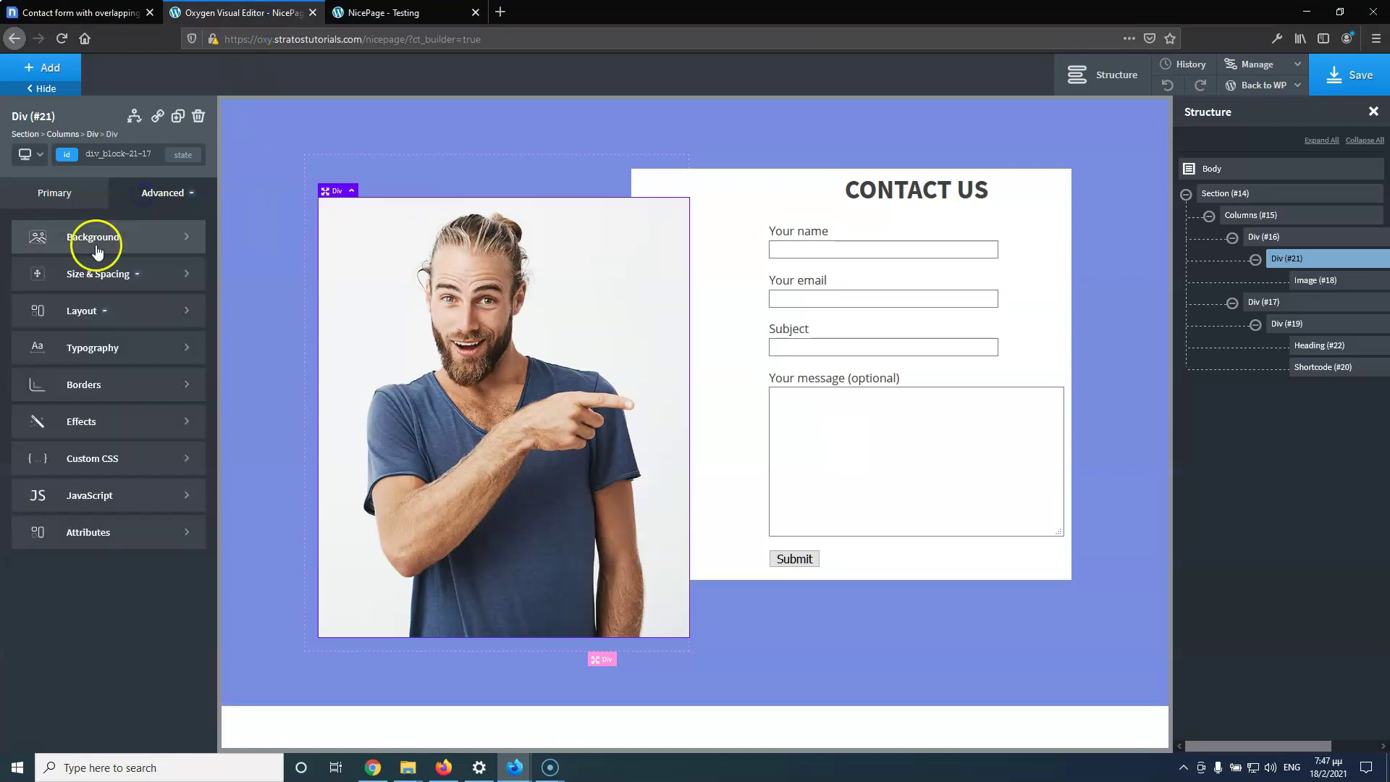
click(50, 276)
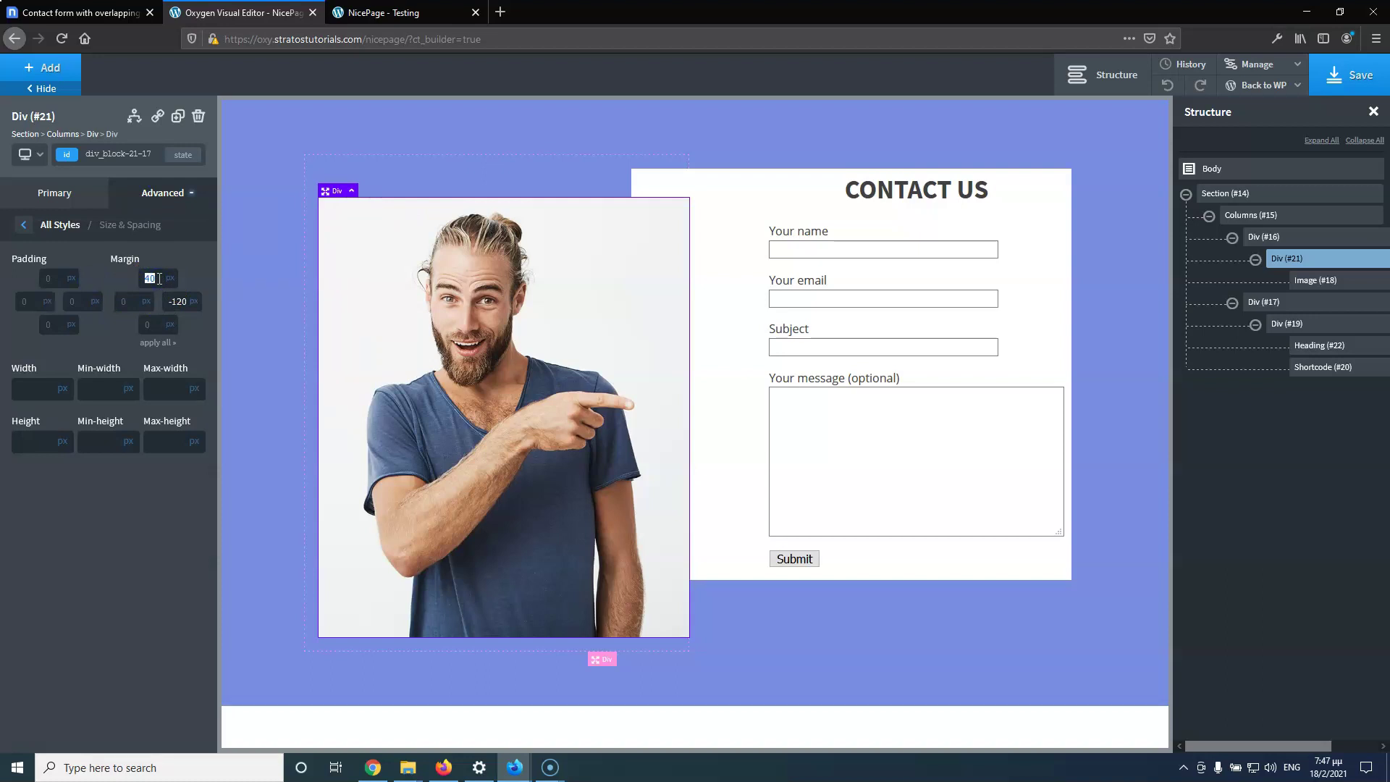
text(80)
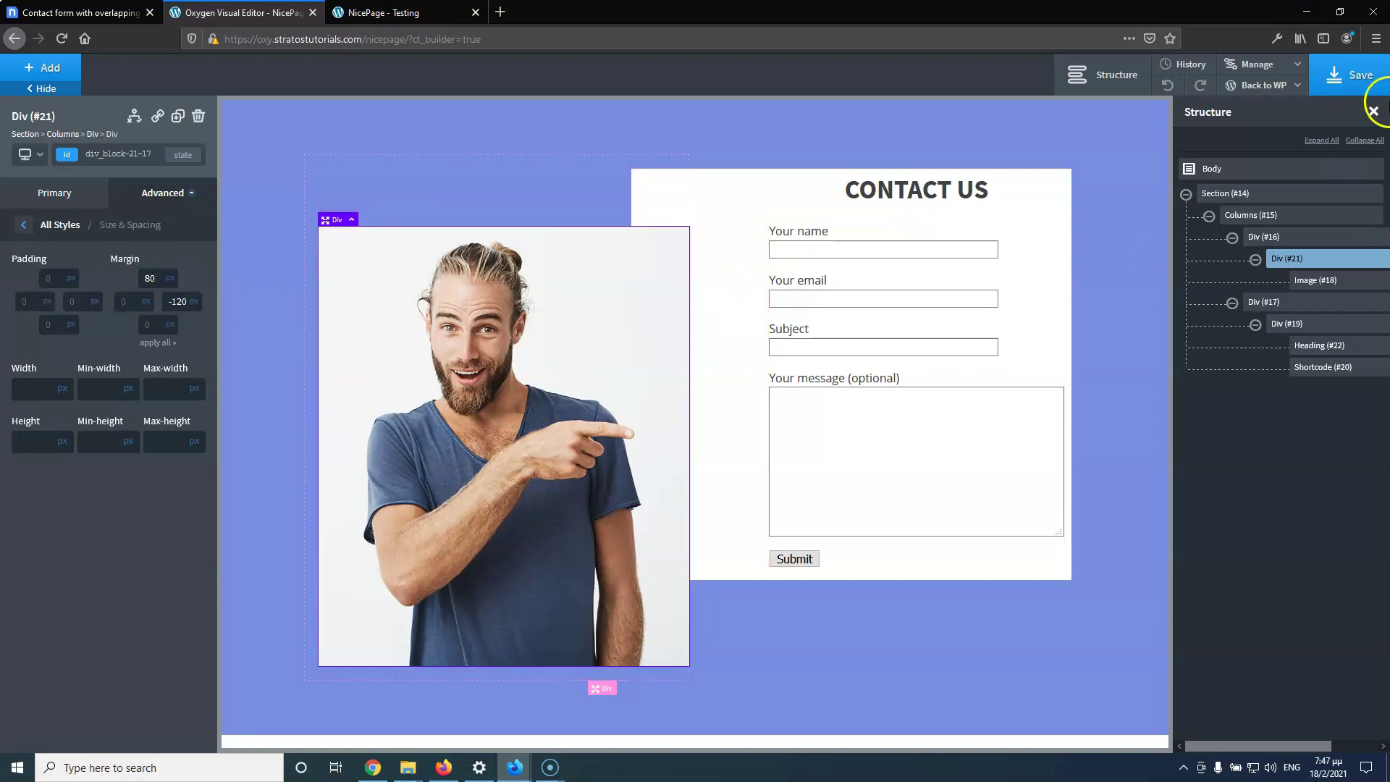
Save the page and examine the dark contact info bar overlapping the image's lower edge in the Nicepage template
click(1354, 77)
click(102, 9)
scroll(538, 360, down, 4)
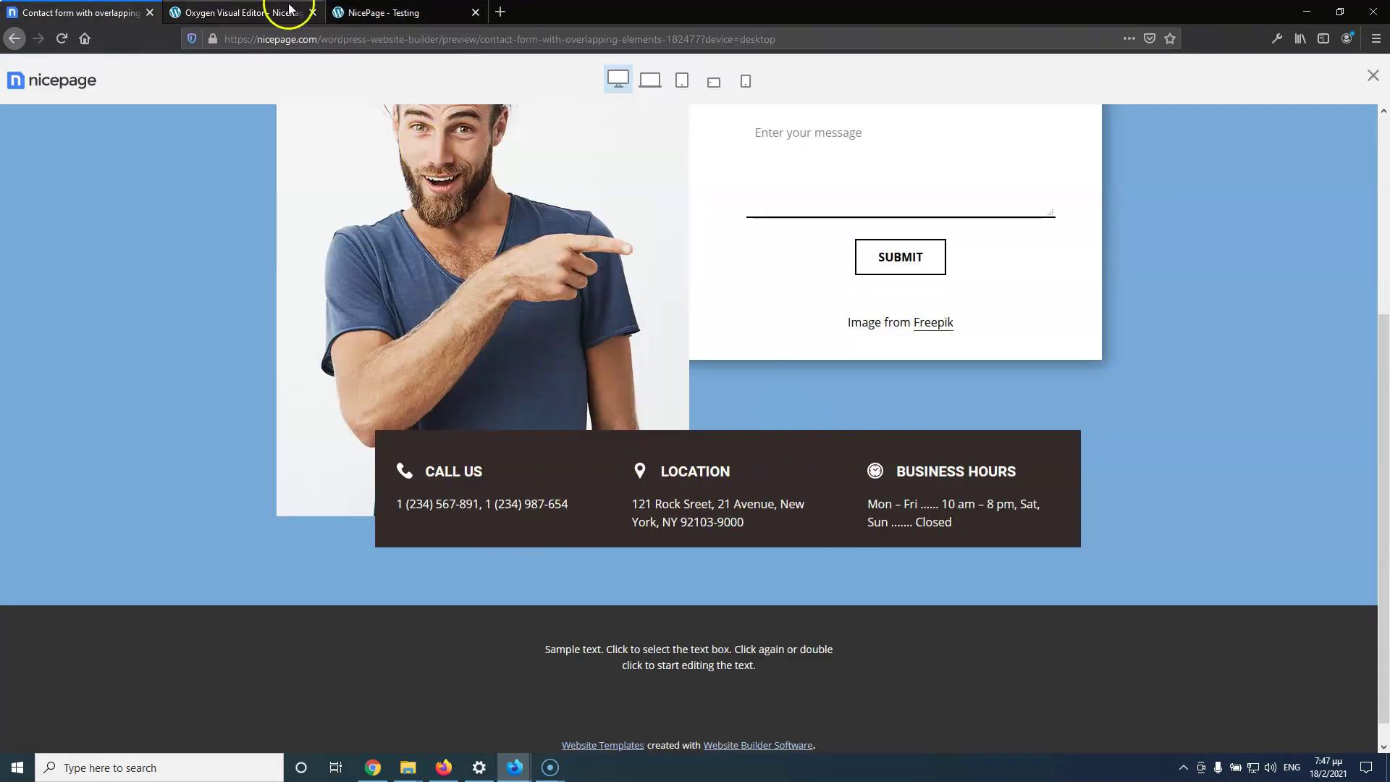
Add a three-column 33 33 33 layout to the blue section, beneath the existing image and form columns
click(369, 9)
click(239, 12)
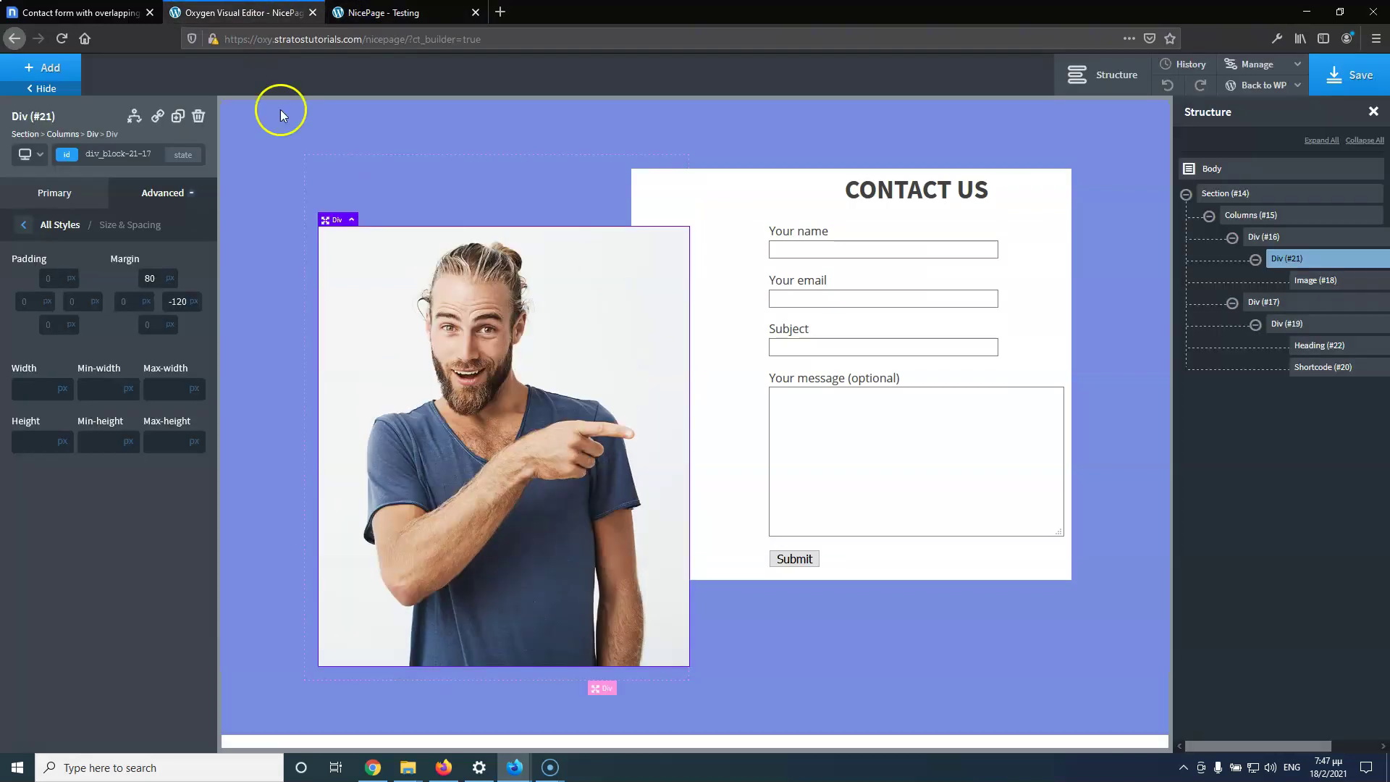
click(1233, 238)
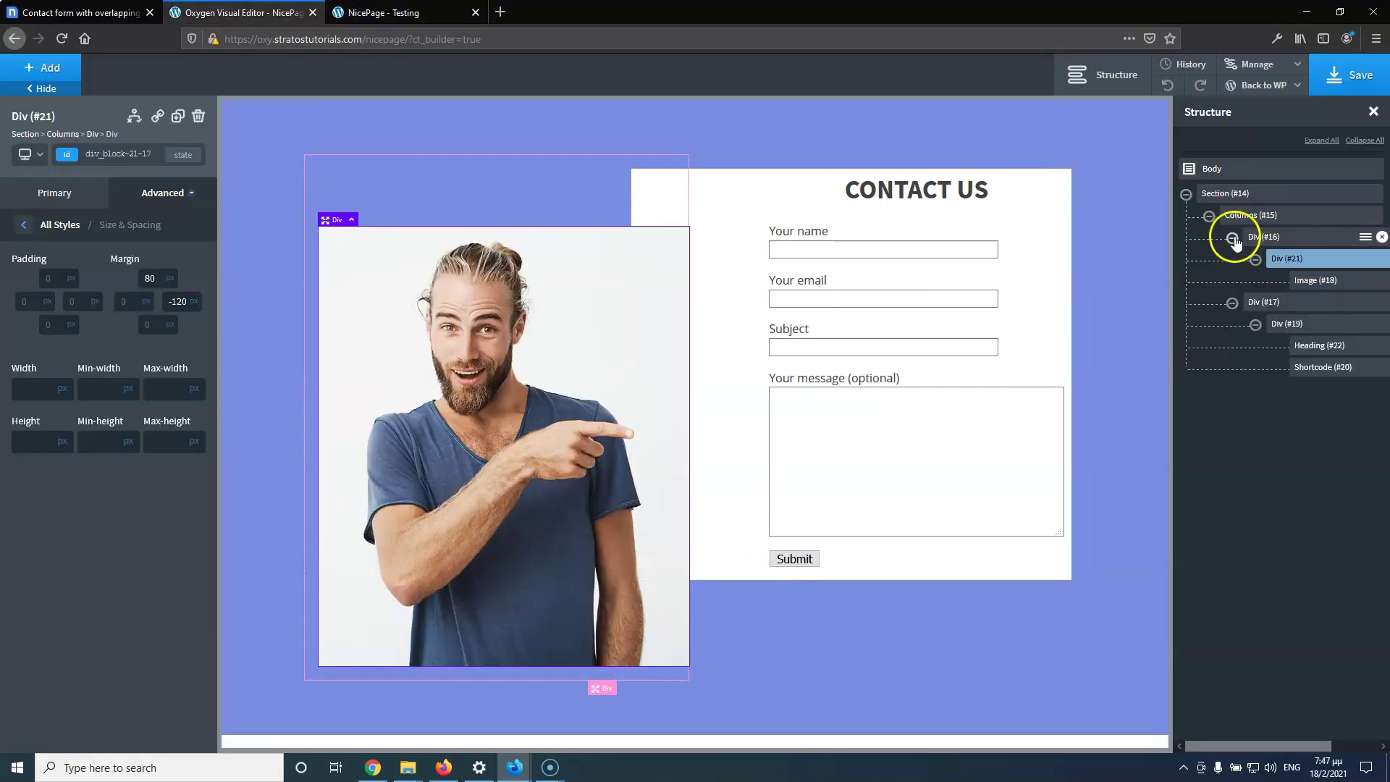
click(1232, 259)
click(1209, 216)
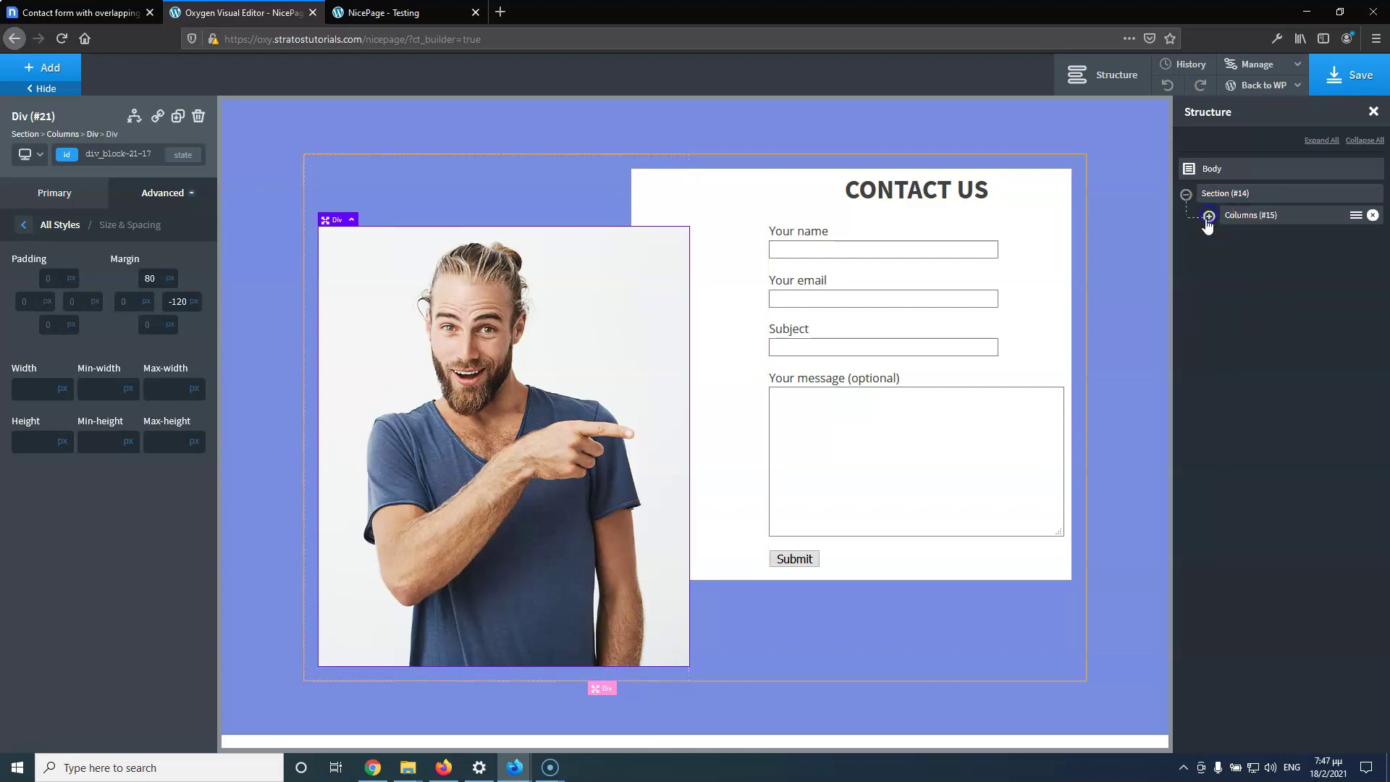
click(1302, 194)
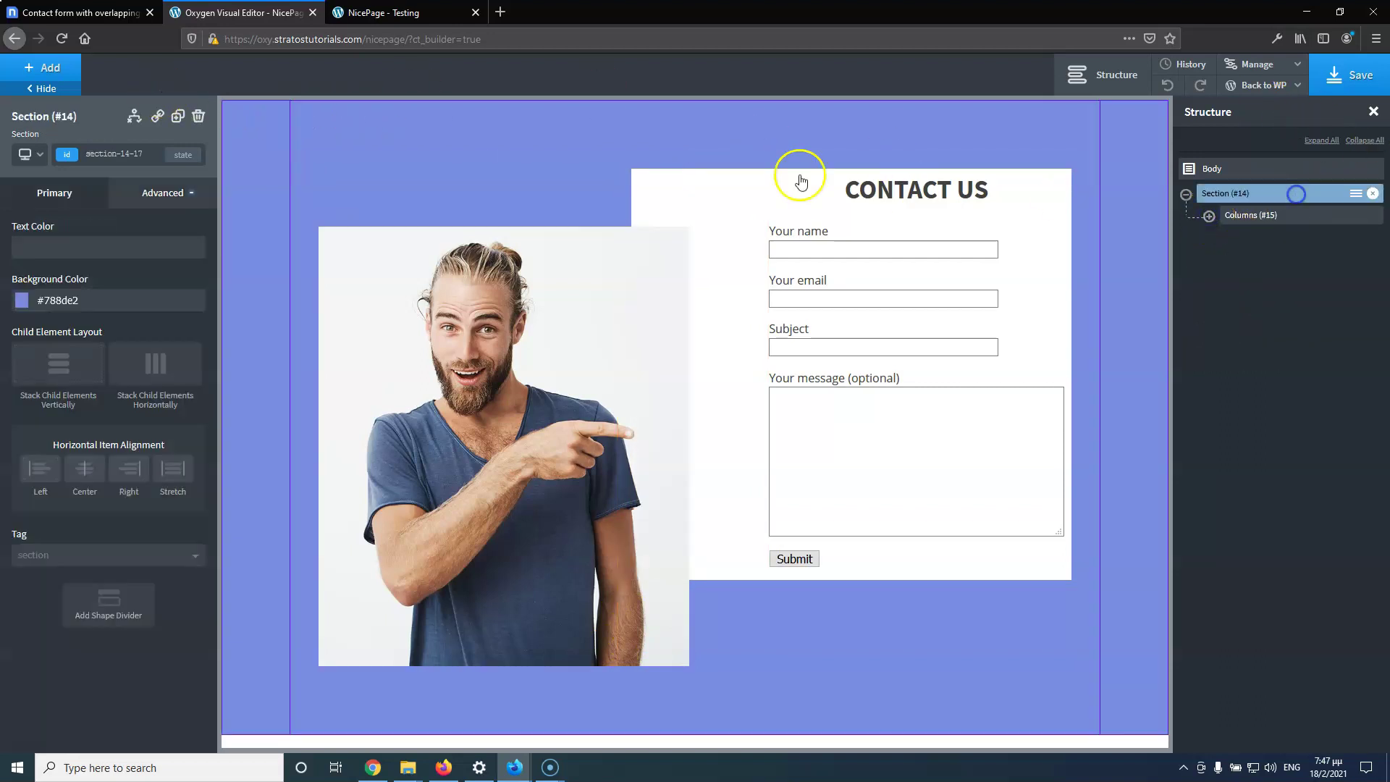
click(50, 71)
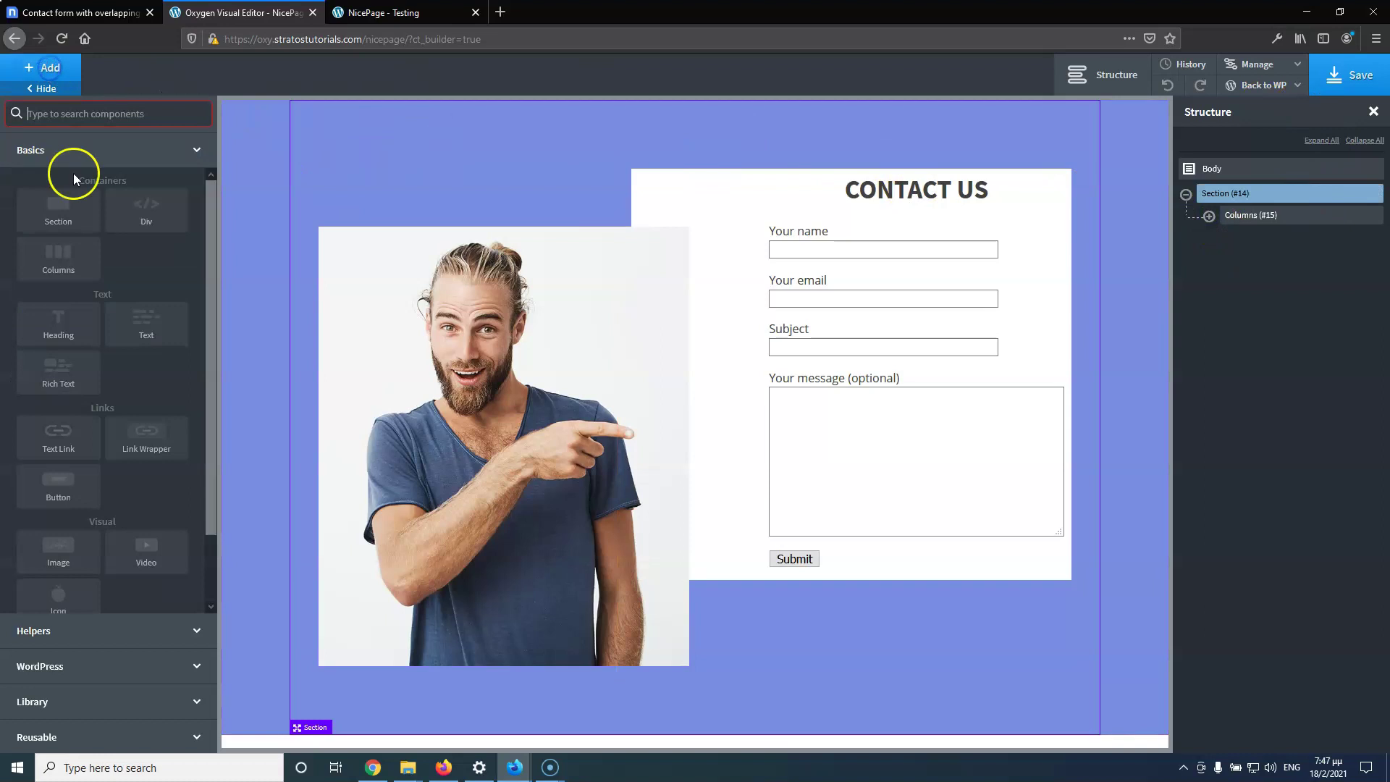
click(56, 274)
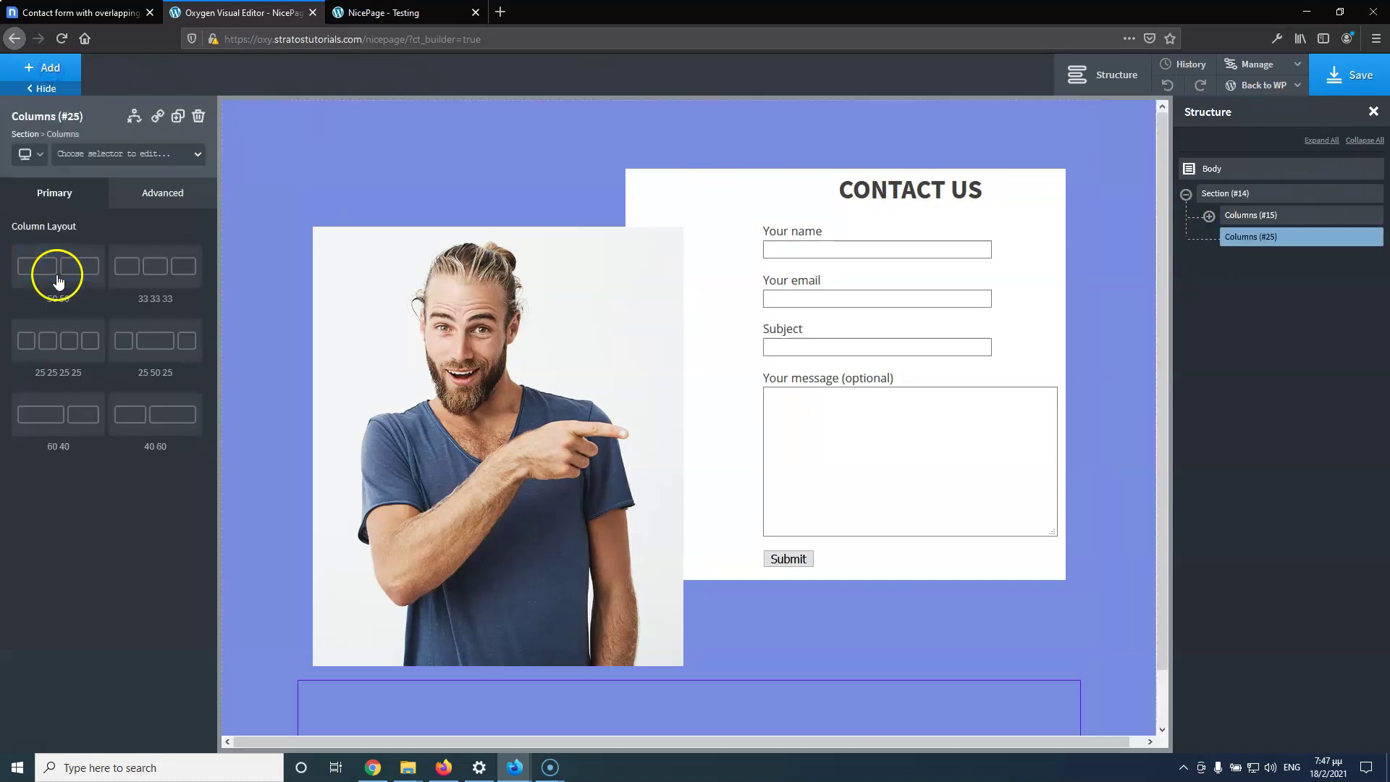
click(165, 274)
Compare the live page with the template's contact info bar, and set the new three-column block's background color to black (#000000)
click(412, 14)
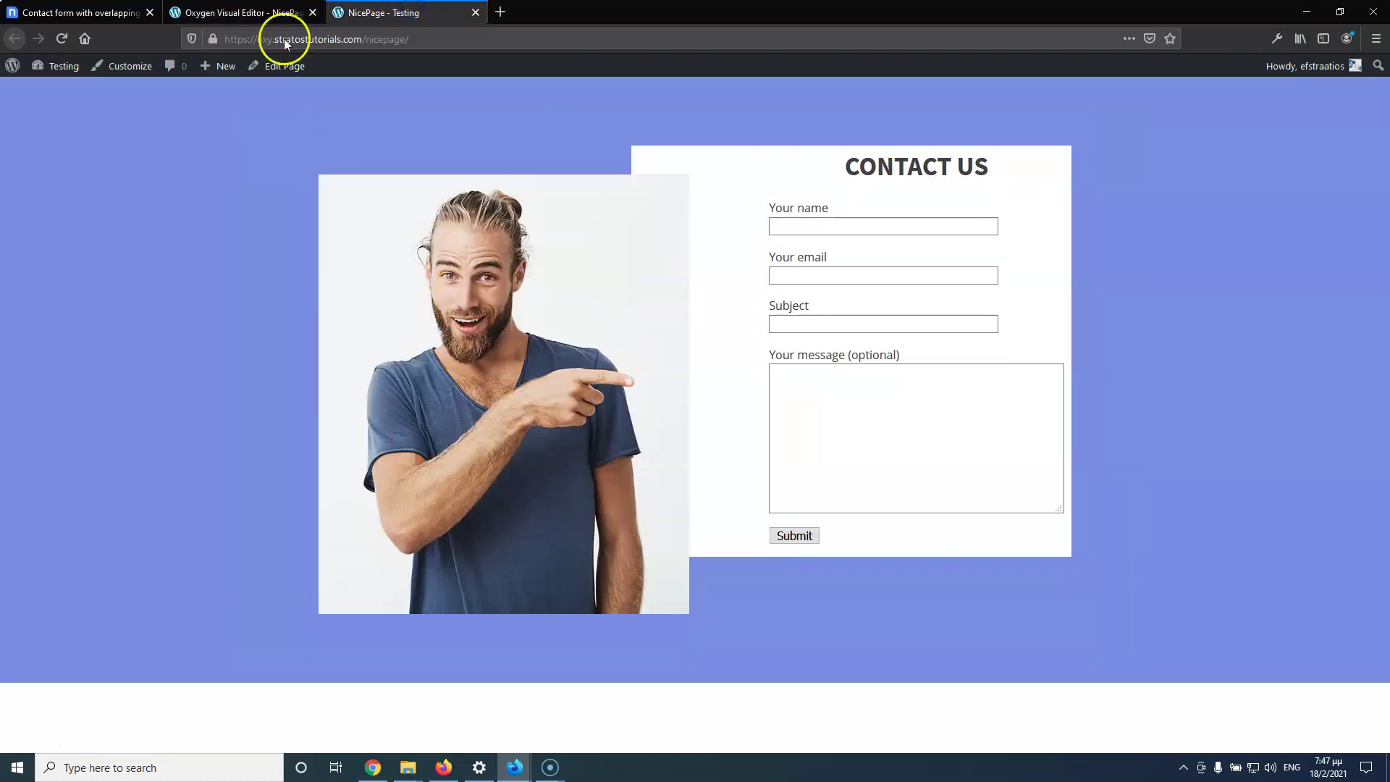
key(ctrl+1)
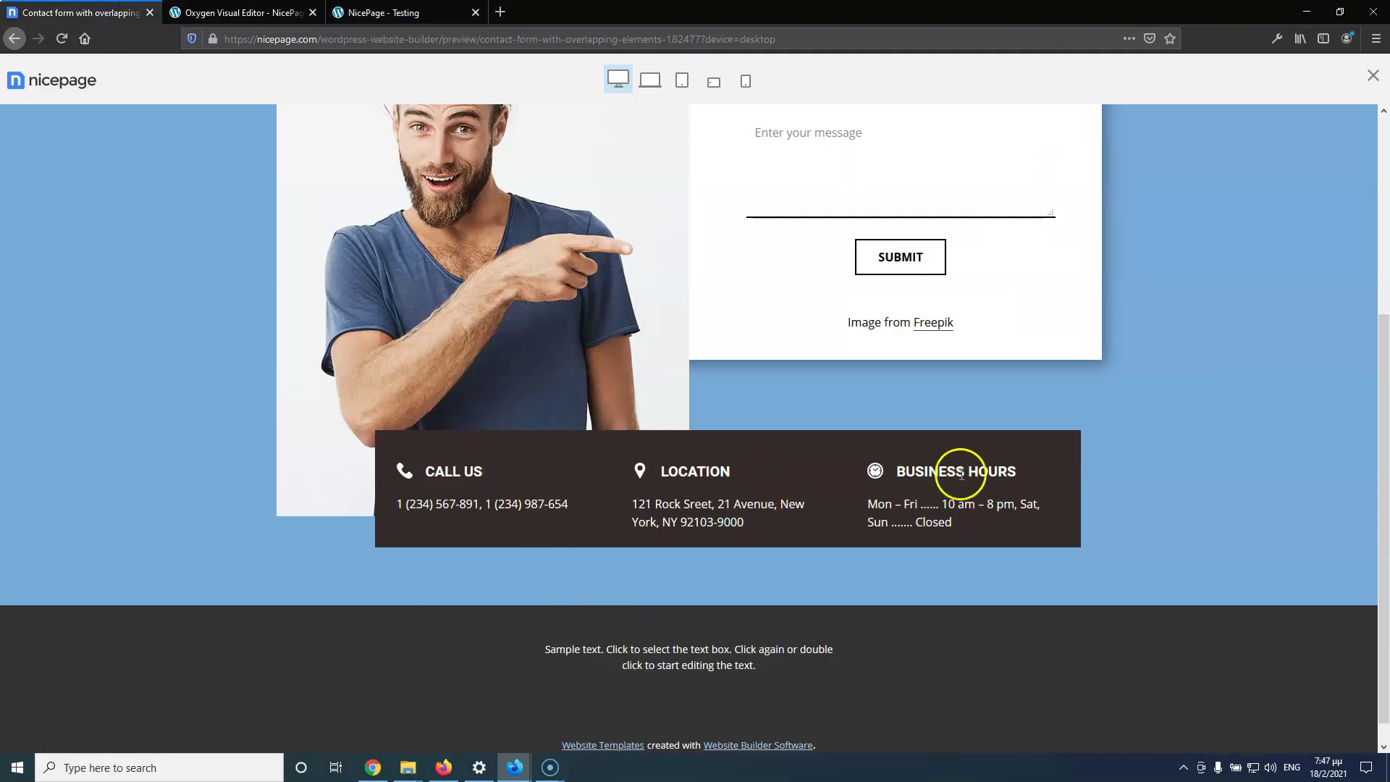
click(405, 13)
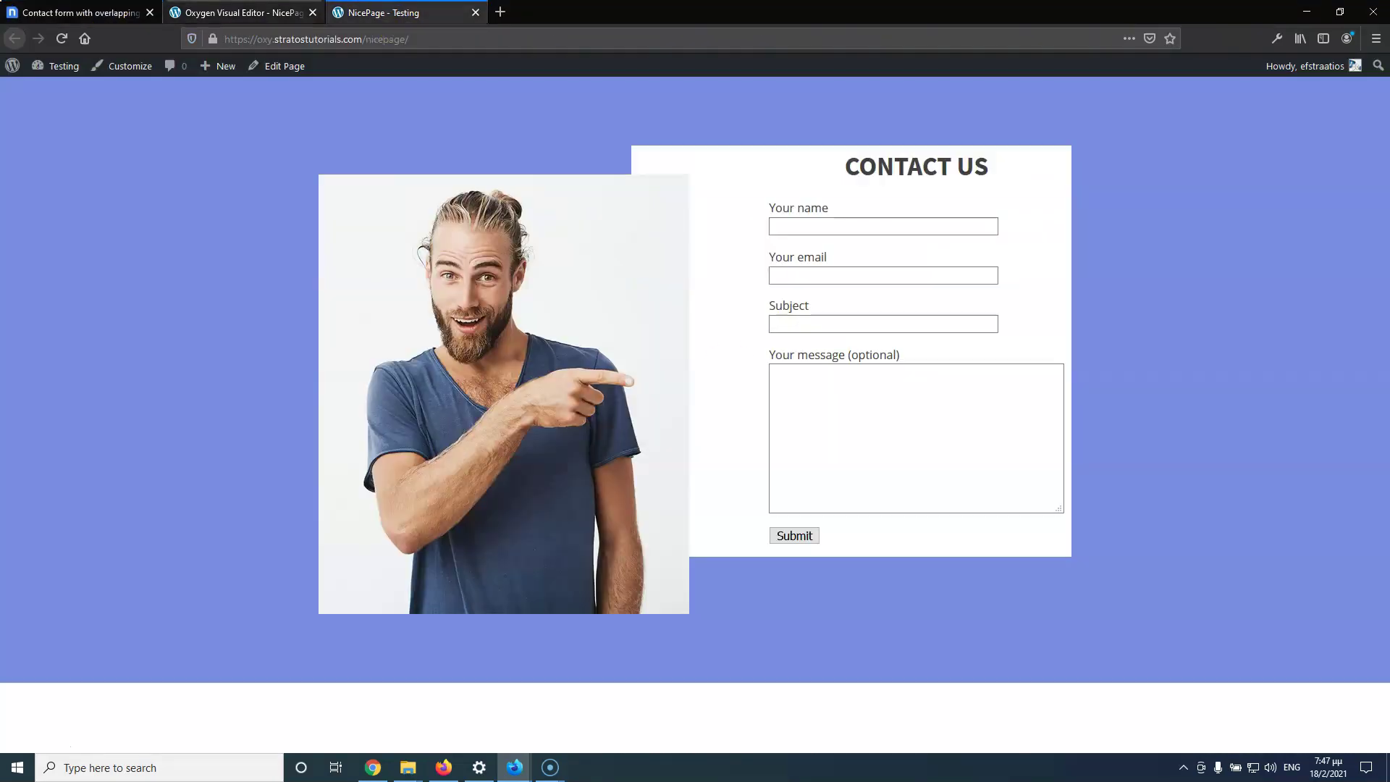
click(239, 13)
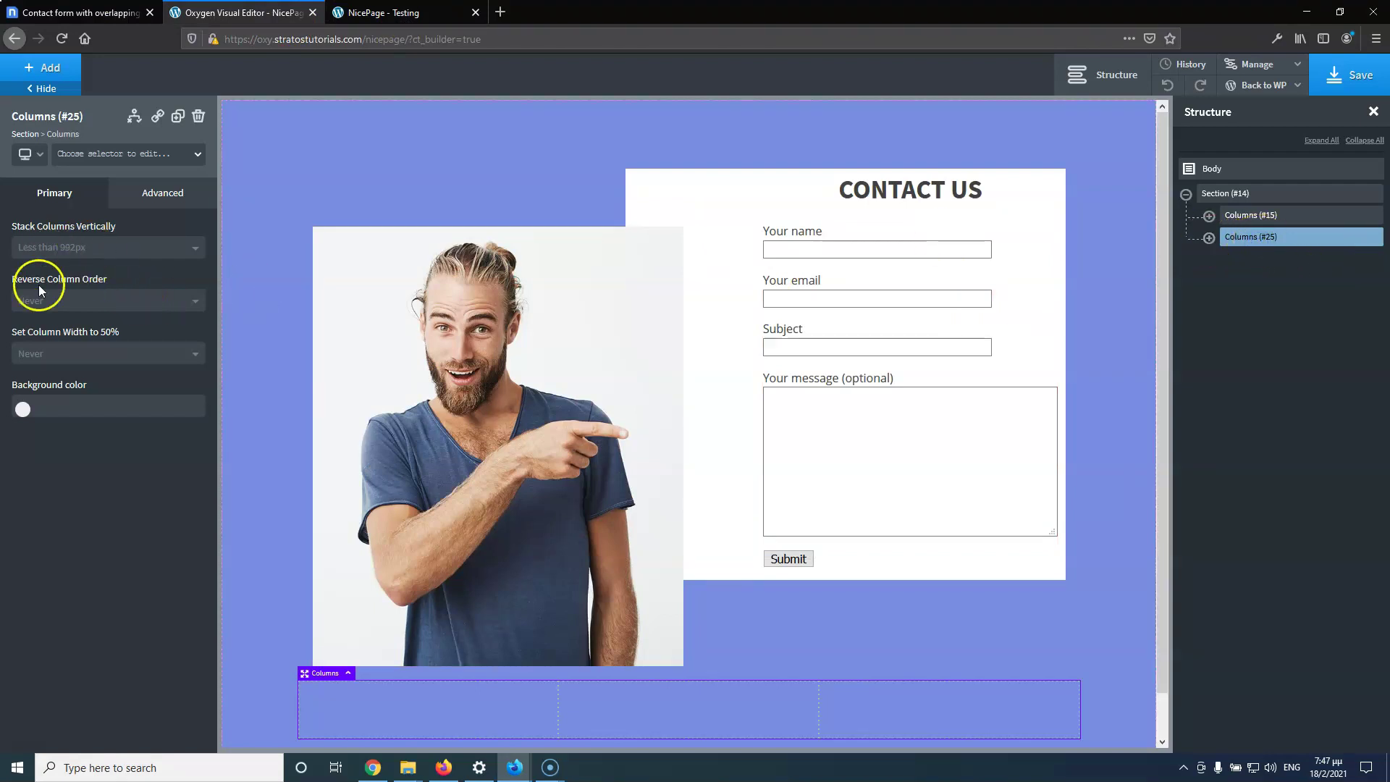
click(20, 412)
drag(47, 478, 5, 556)
scroll(453, 449, down, 1)
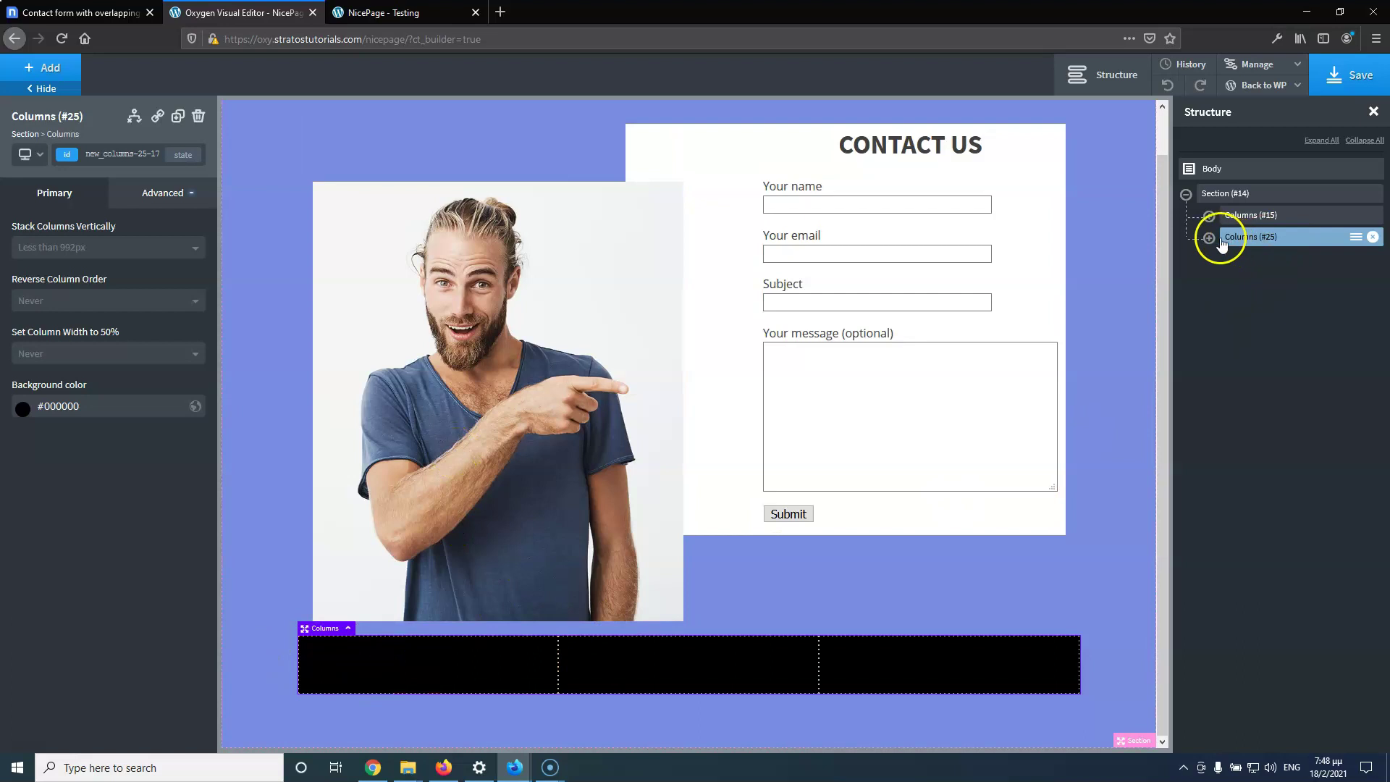
Wrap the black three-column block in a new div, expand the nested columns in the structure tree, and select the wrapper
click(1355, 237)
click(1301, 290)
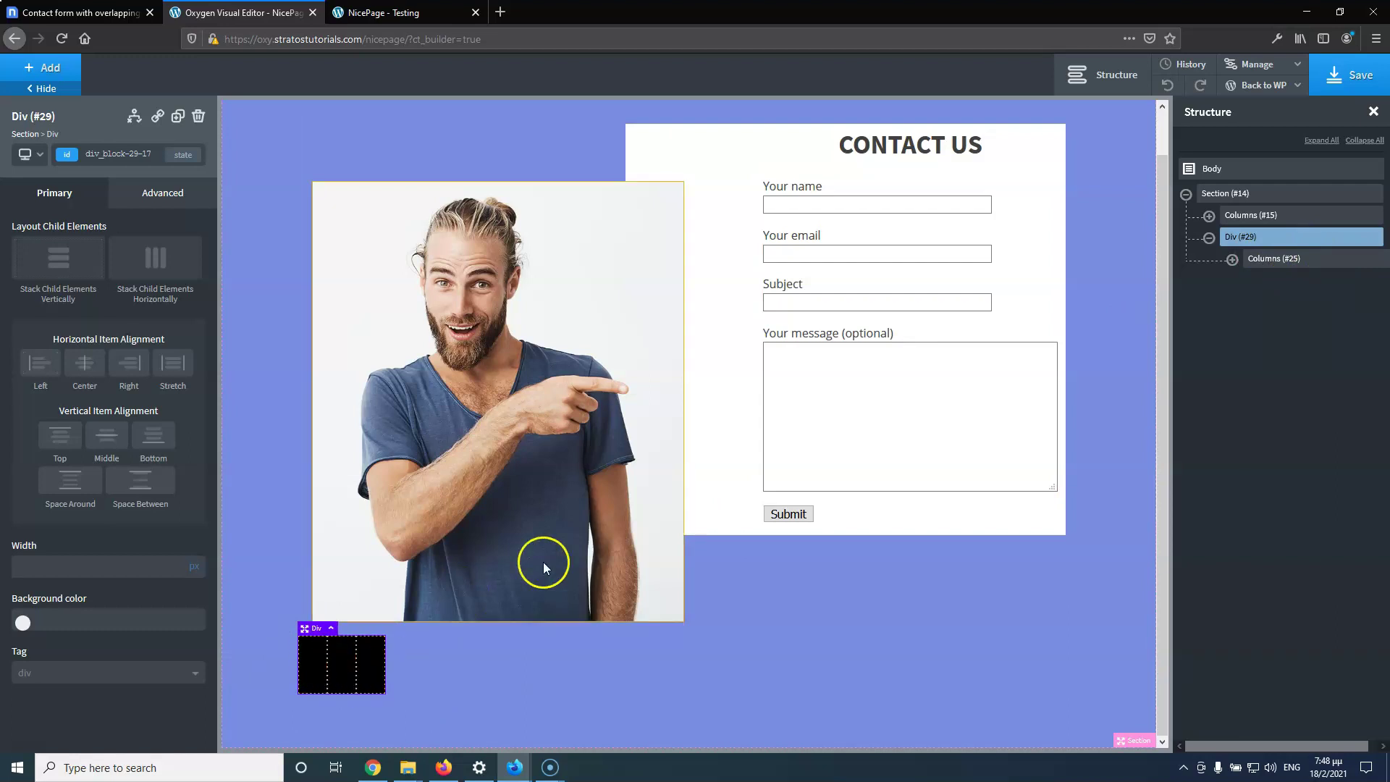
click(1232, 259)
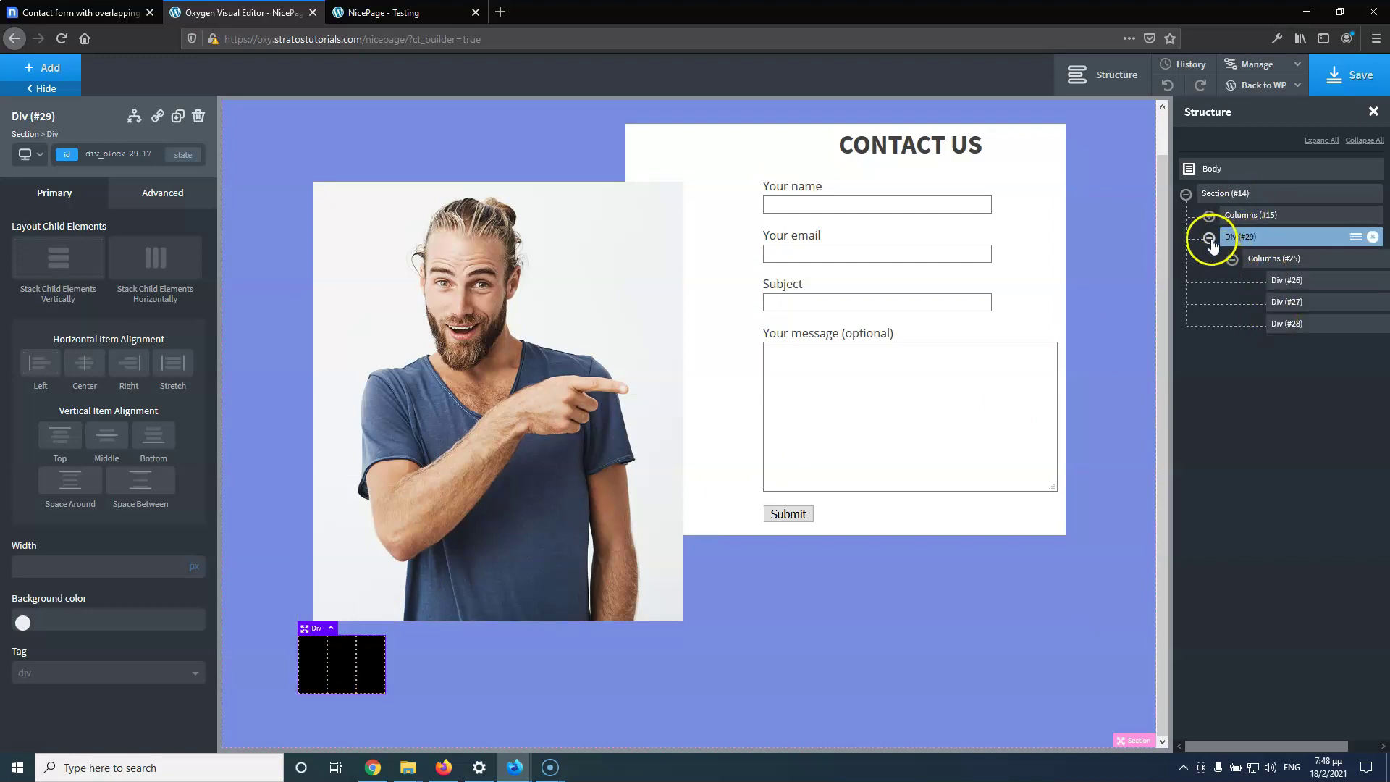
click(1209, 239)
click(1209, 238)
click(1257, 247)
click(1274, 241)
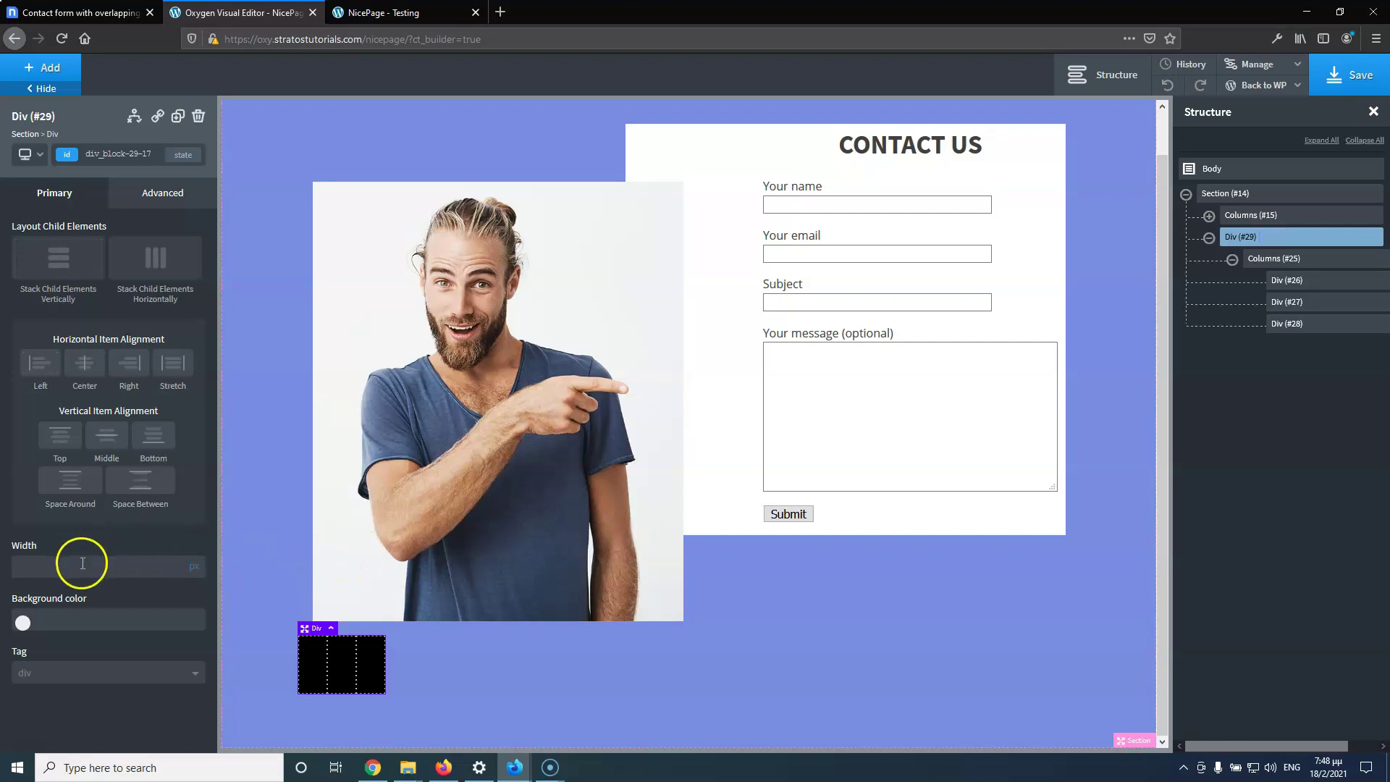
Set the width of the black columns' wrapper div to 100% and save the page
click(82, 563)
text(100)
click(194, 566)
click(200, 559)
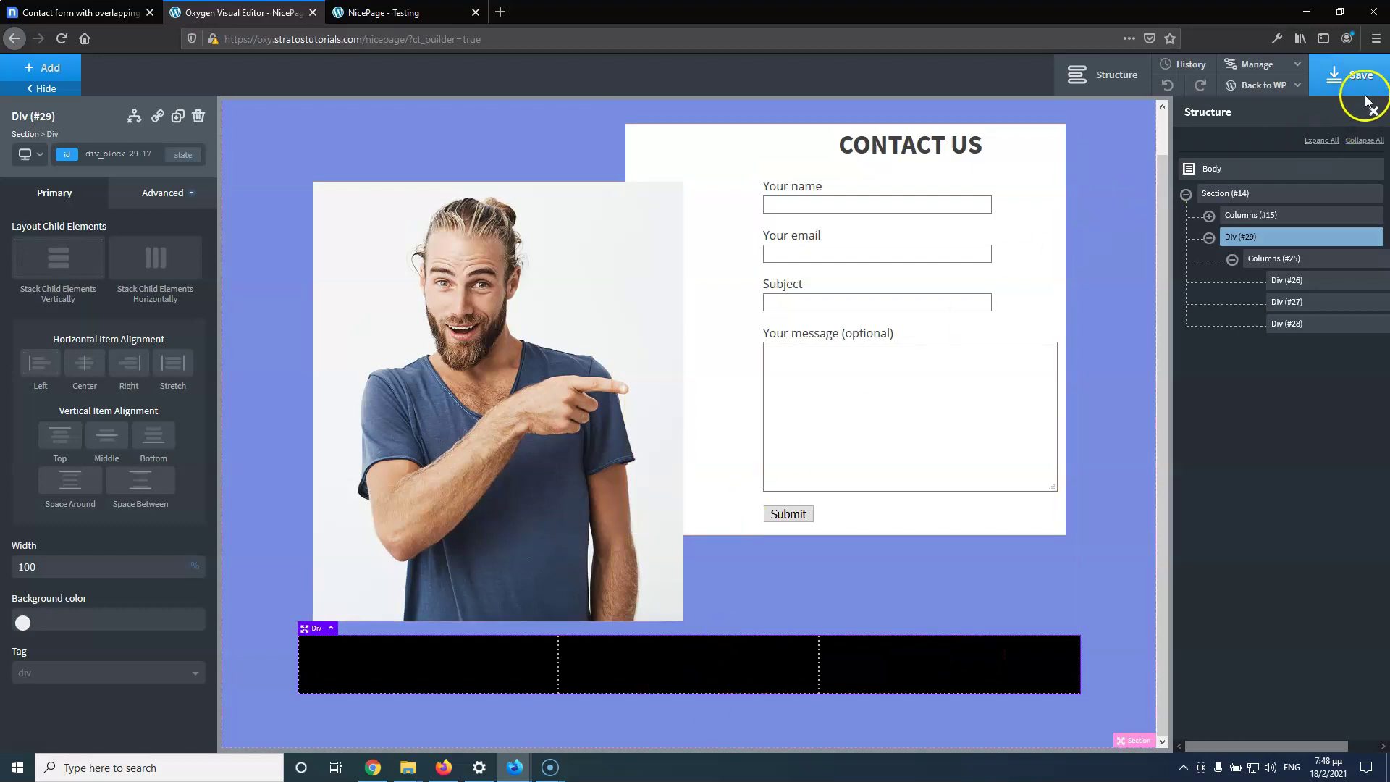
click(1354, 77)
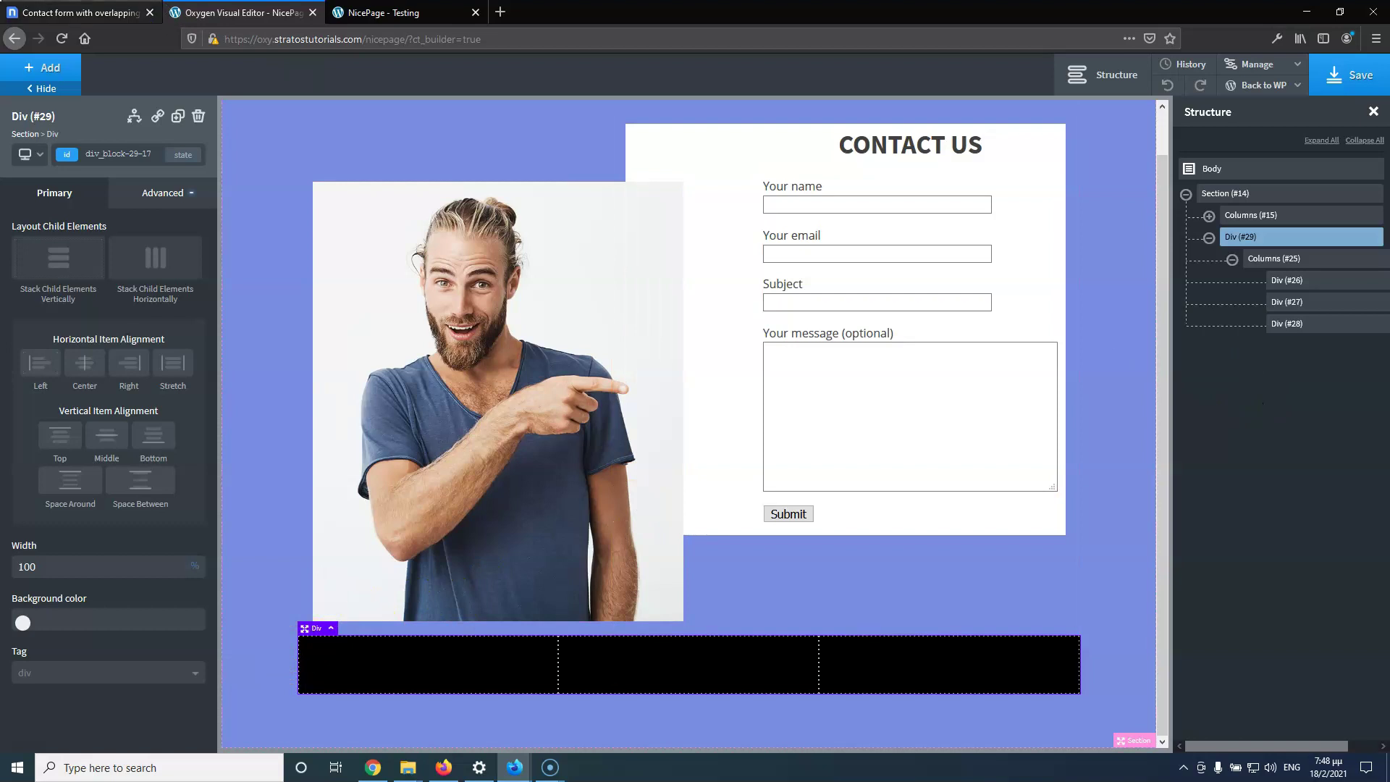
Compare the width and offset of the template's dark contact info bar with the layout on the live page
click(371, 12)
click(88, 14)
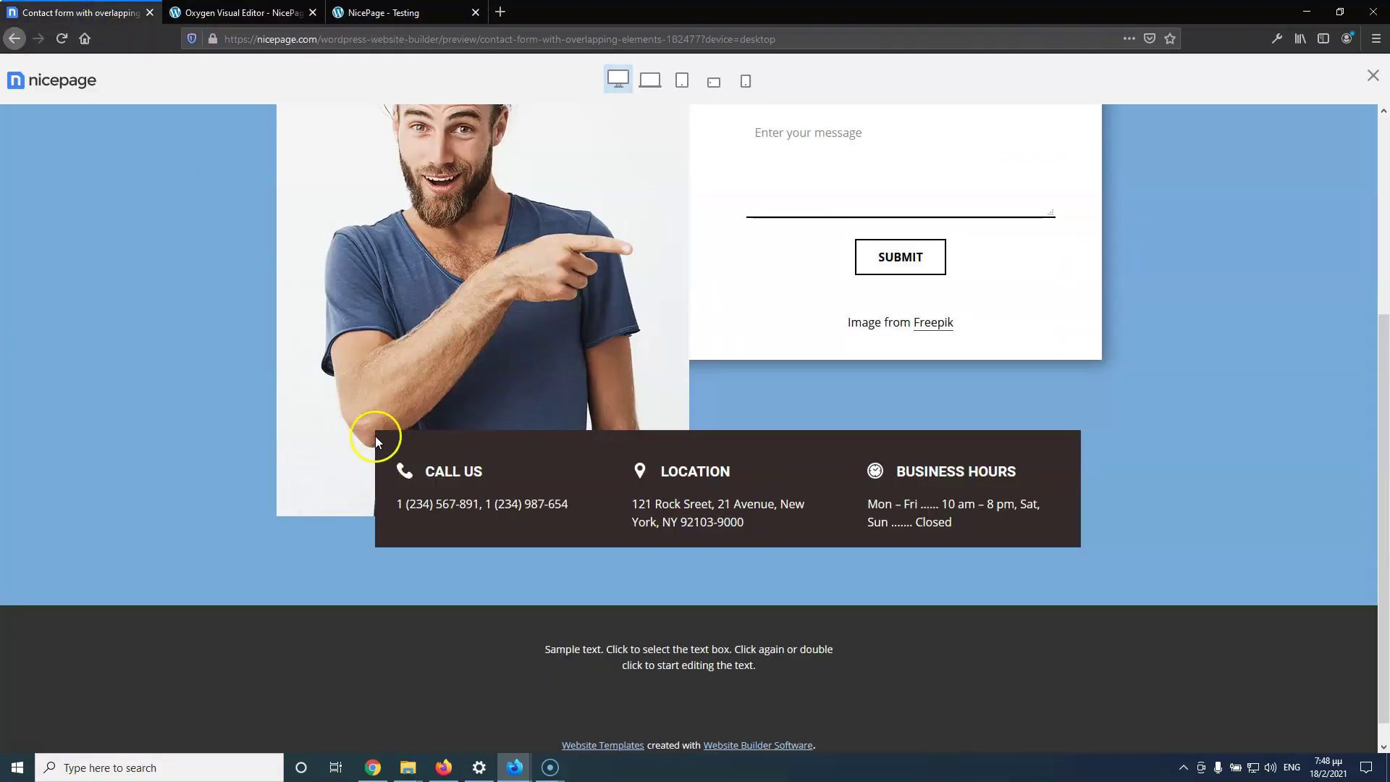
scroll(372, 503, up, 1)
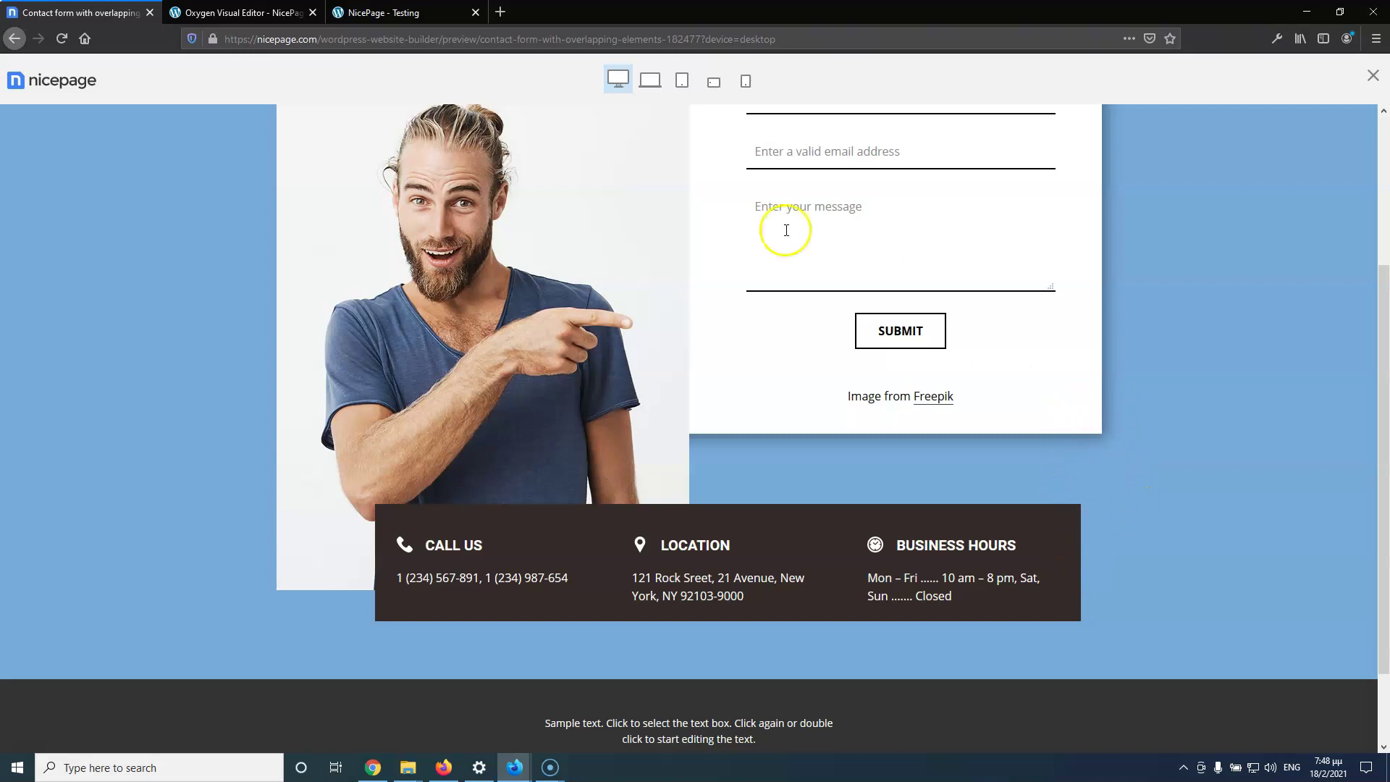
click(384, 12)
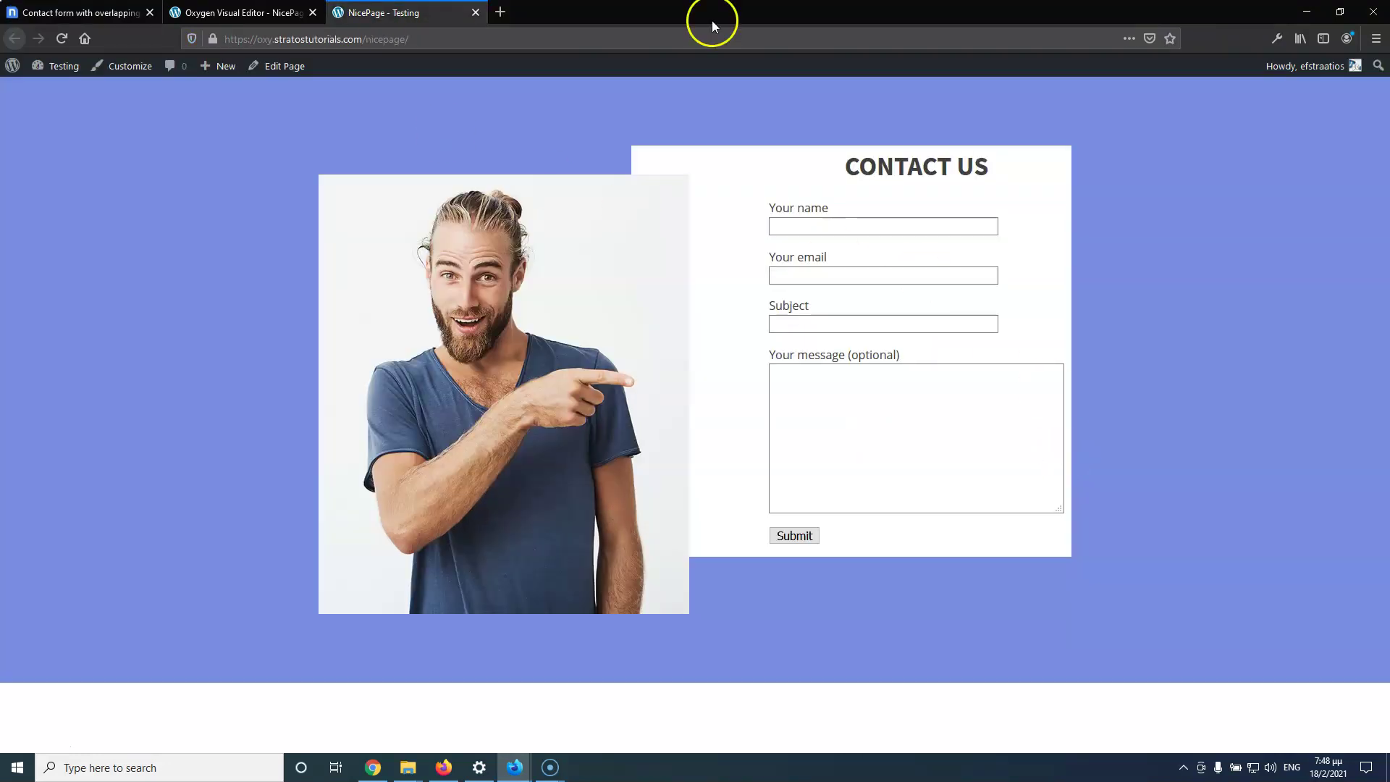
click(242, 13)
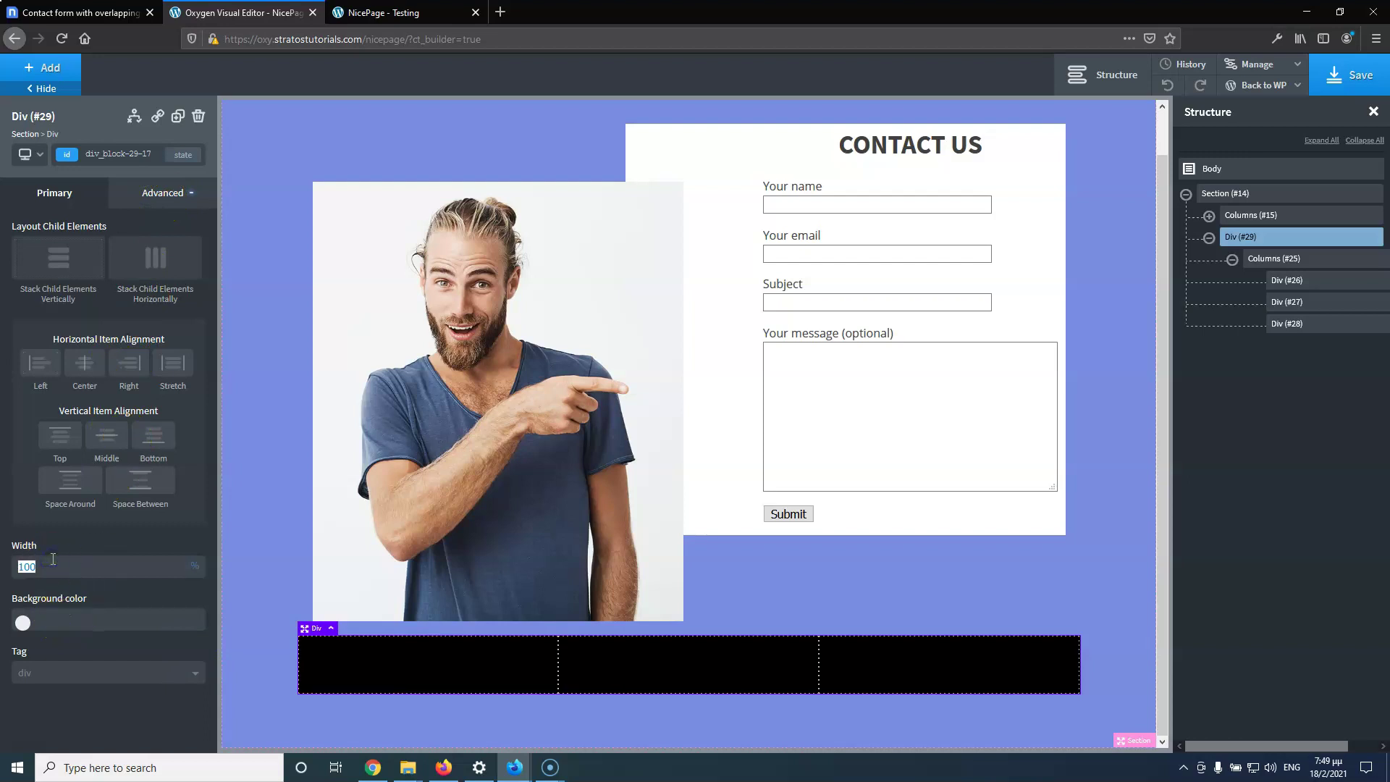
Try an 80% width with vertically stacked, centered items on the black columns' wrapper div, and restore its 100% width and default layout
text(80)
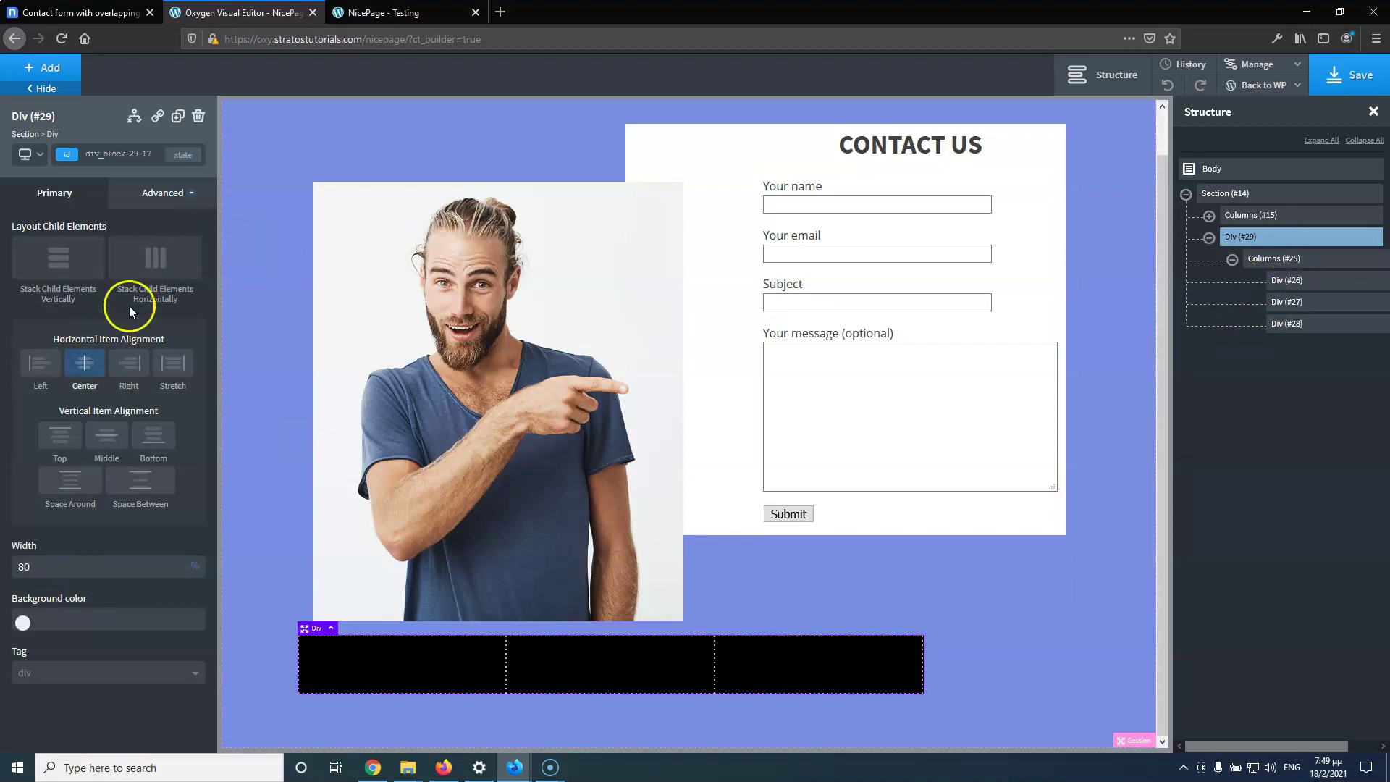
click(141, 267)
click(68, 268)
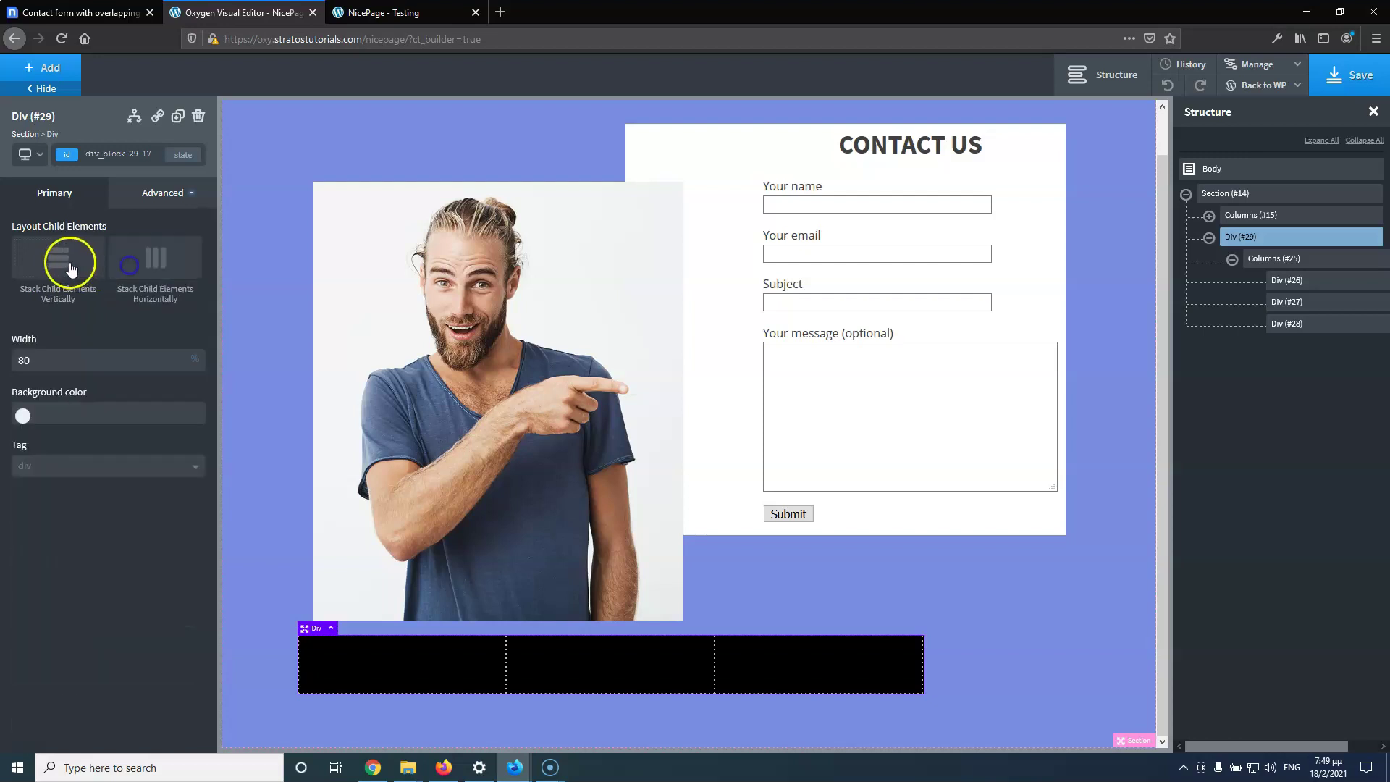
click(85, 360)
click(105, 443)
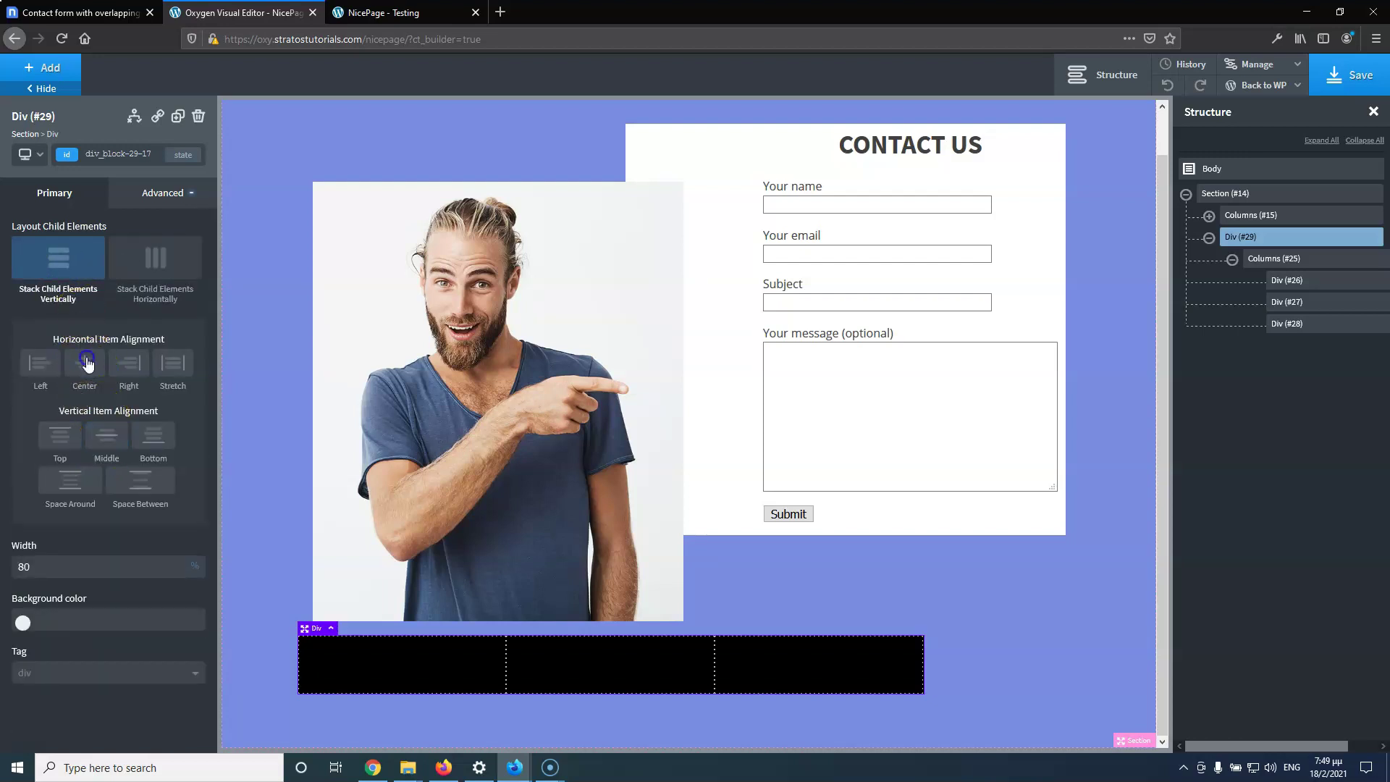
click(59, 562)
double_click(79, 568)
text(100)
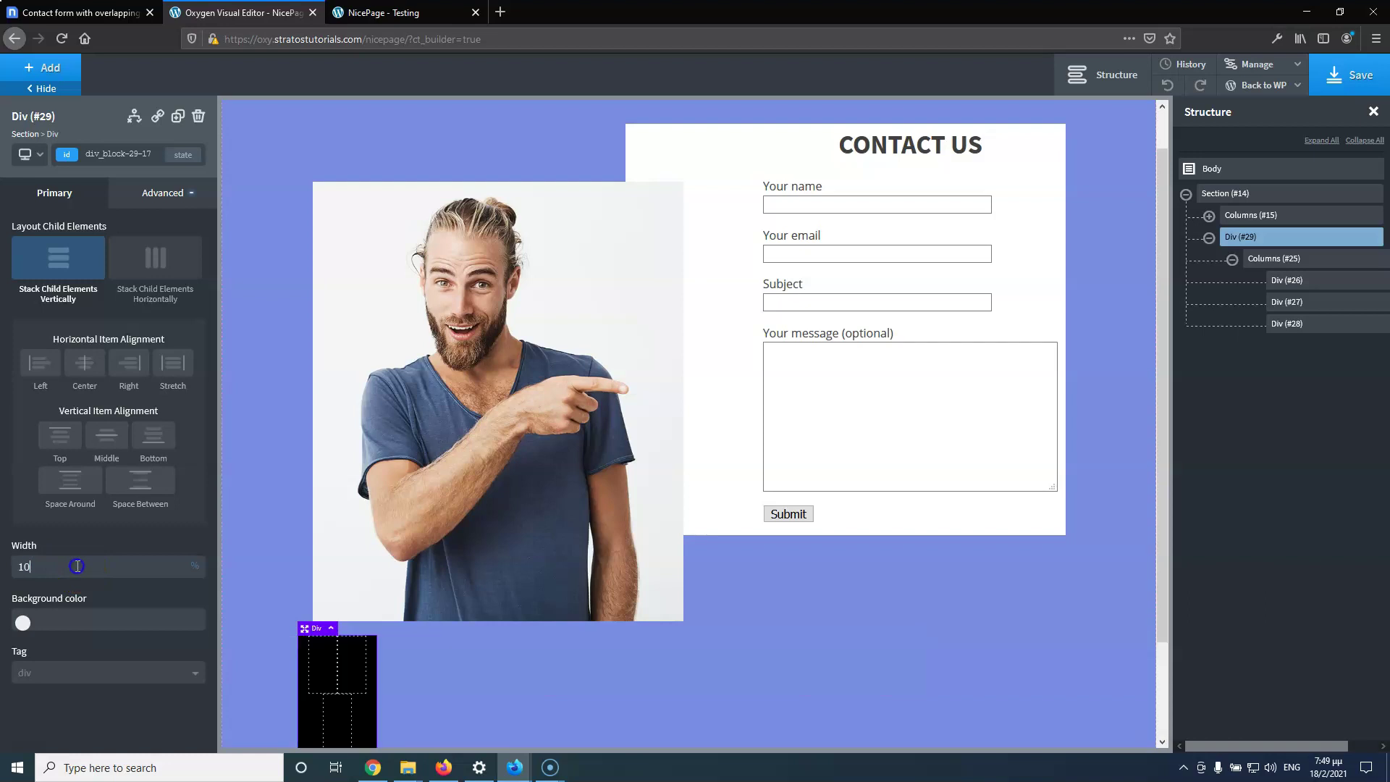
click(40, 260)
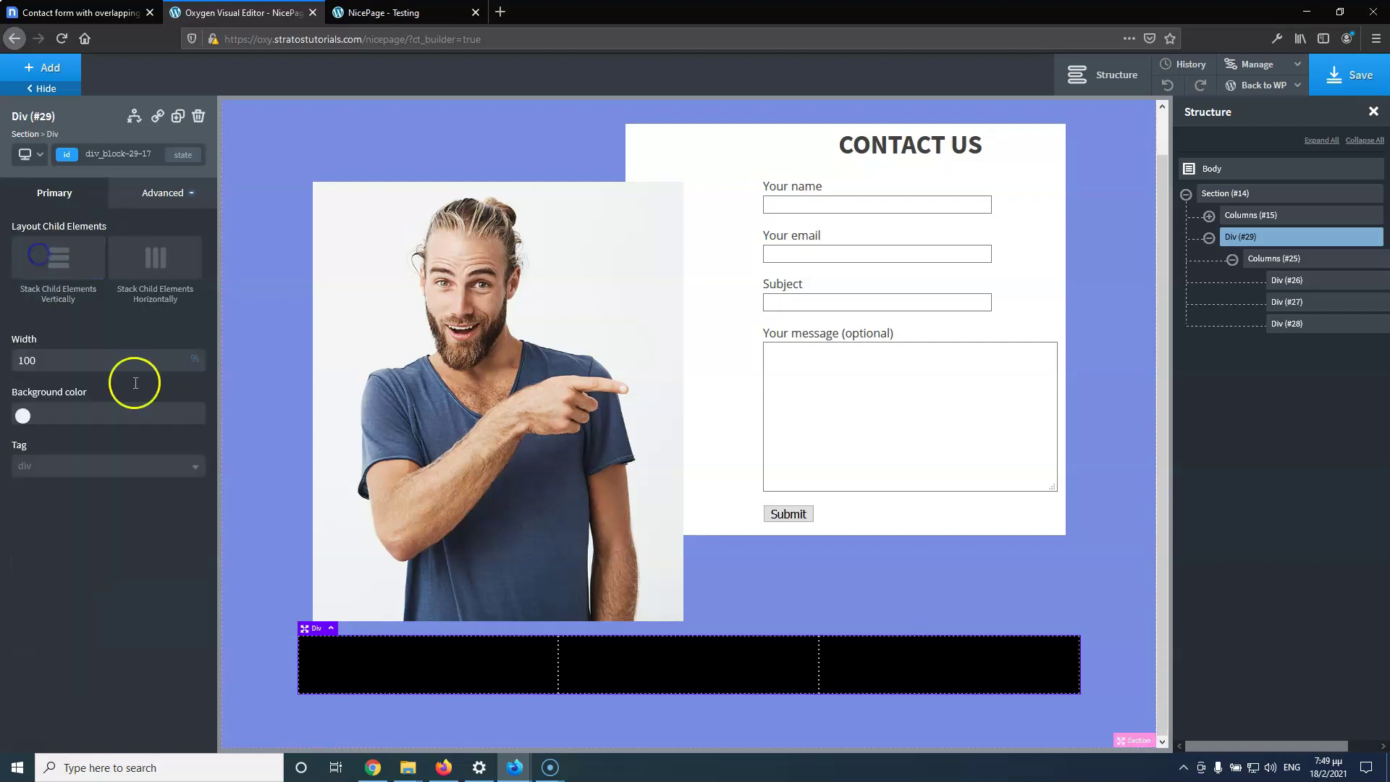
Set the left padding of the black columns' wrapper div to 130 px and its right padding to 50 px
click(150, 192)
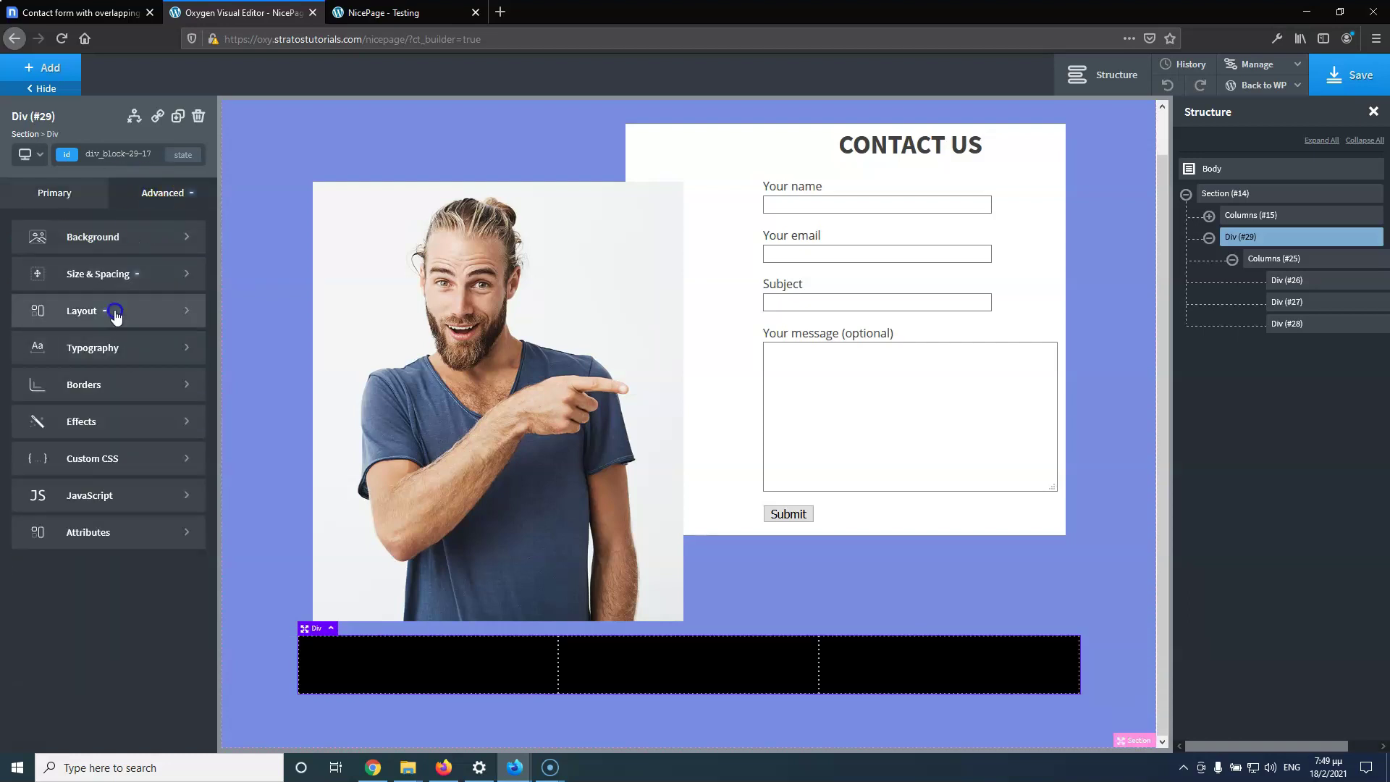
click(106, 279)
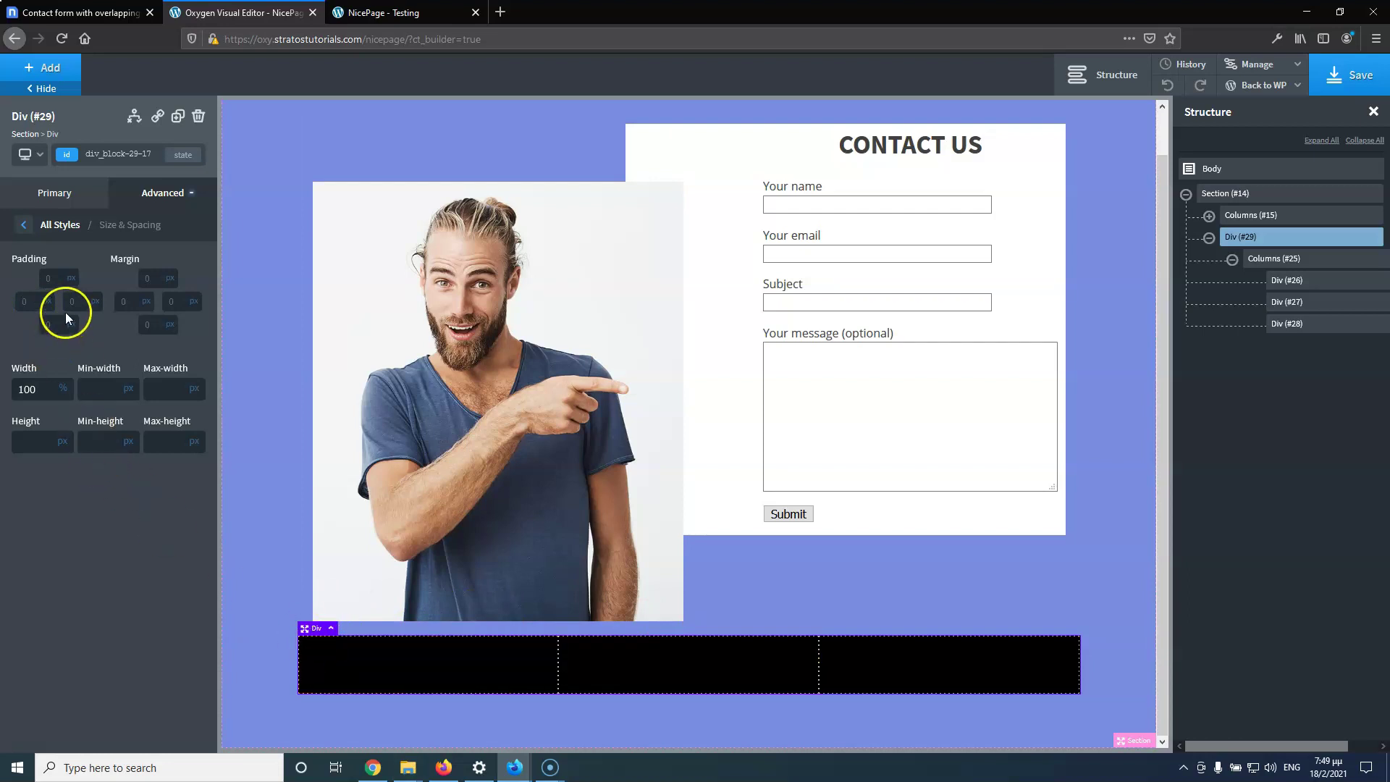
click(34, 303)
text(50)
click(38, 299)
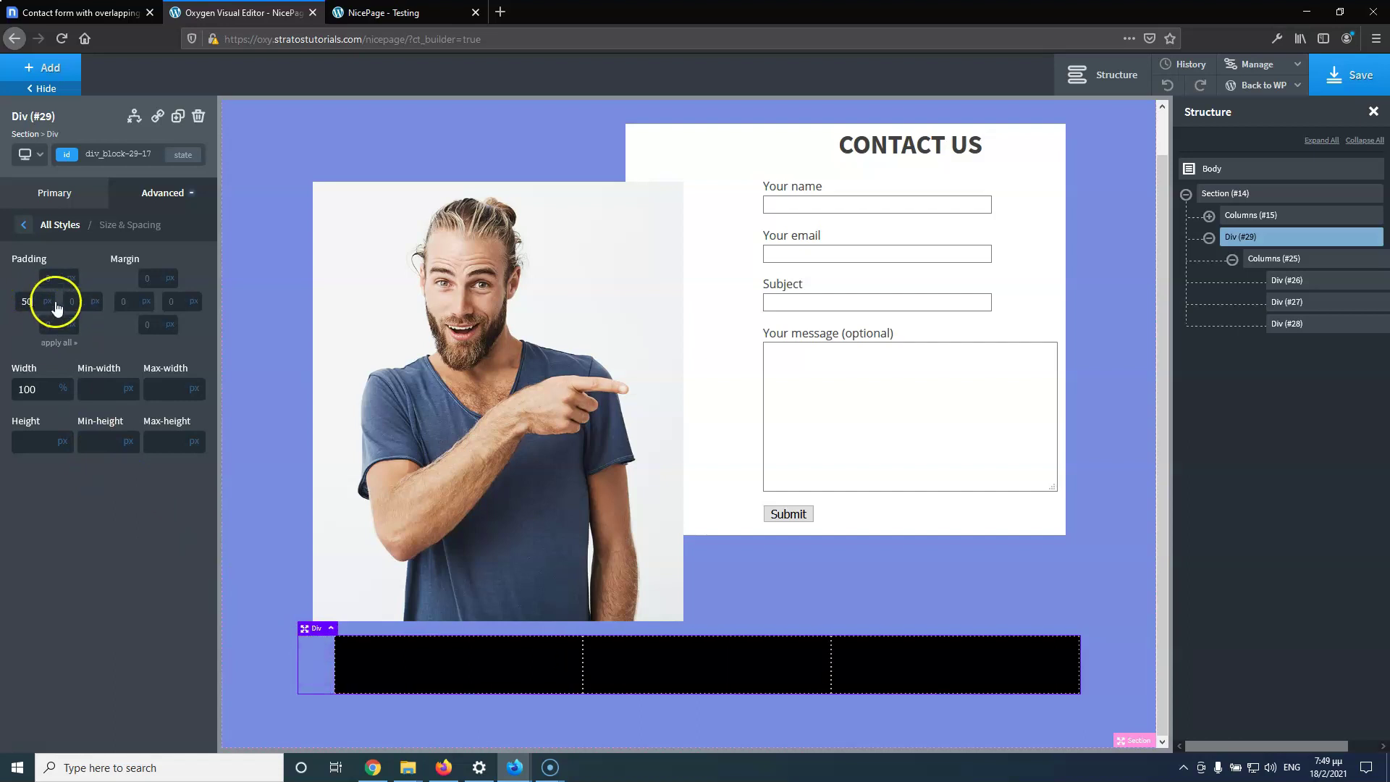
text(100)
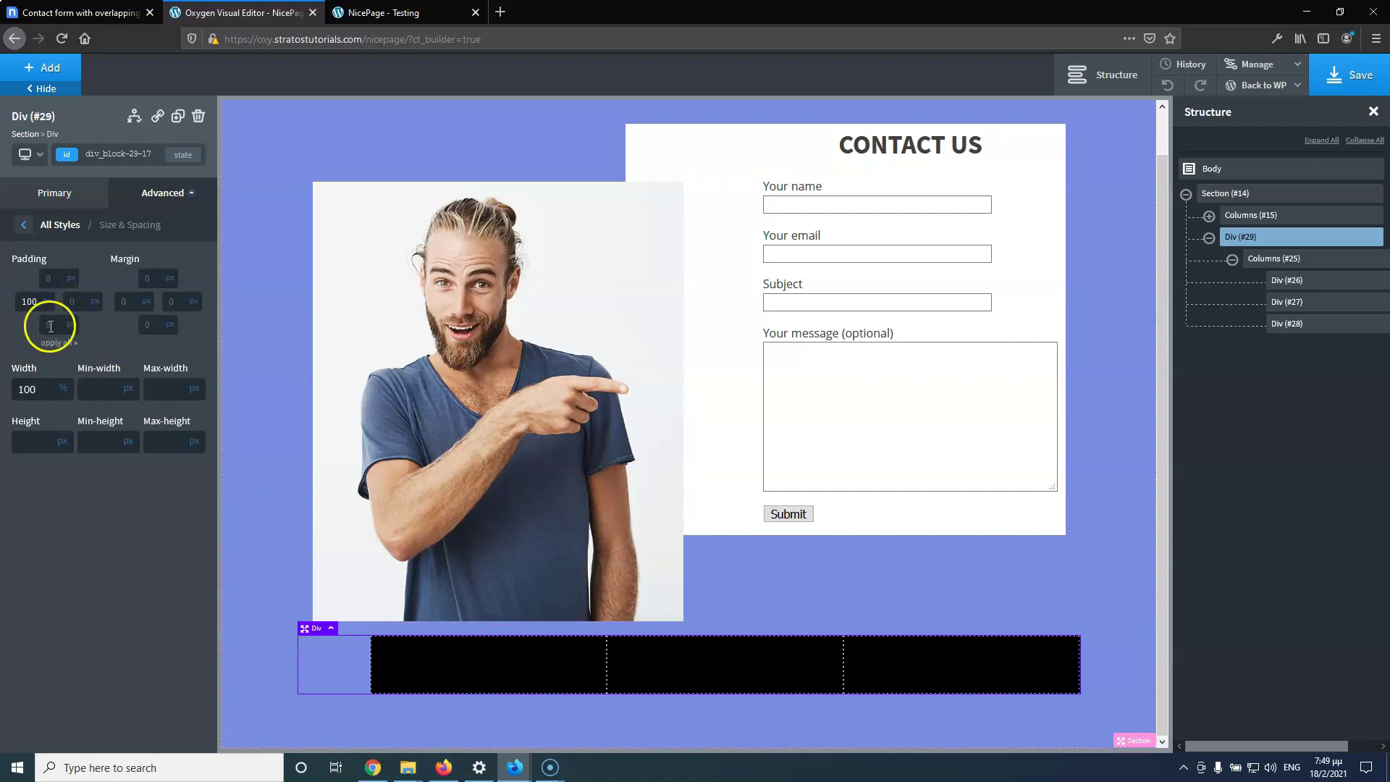
drag(41, 301, 34, 300)
text(30)
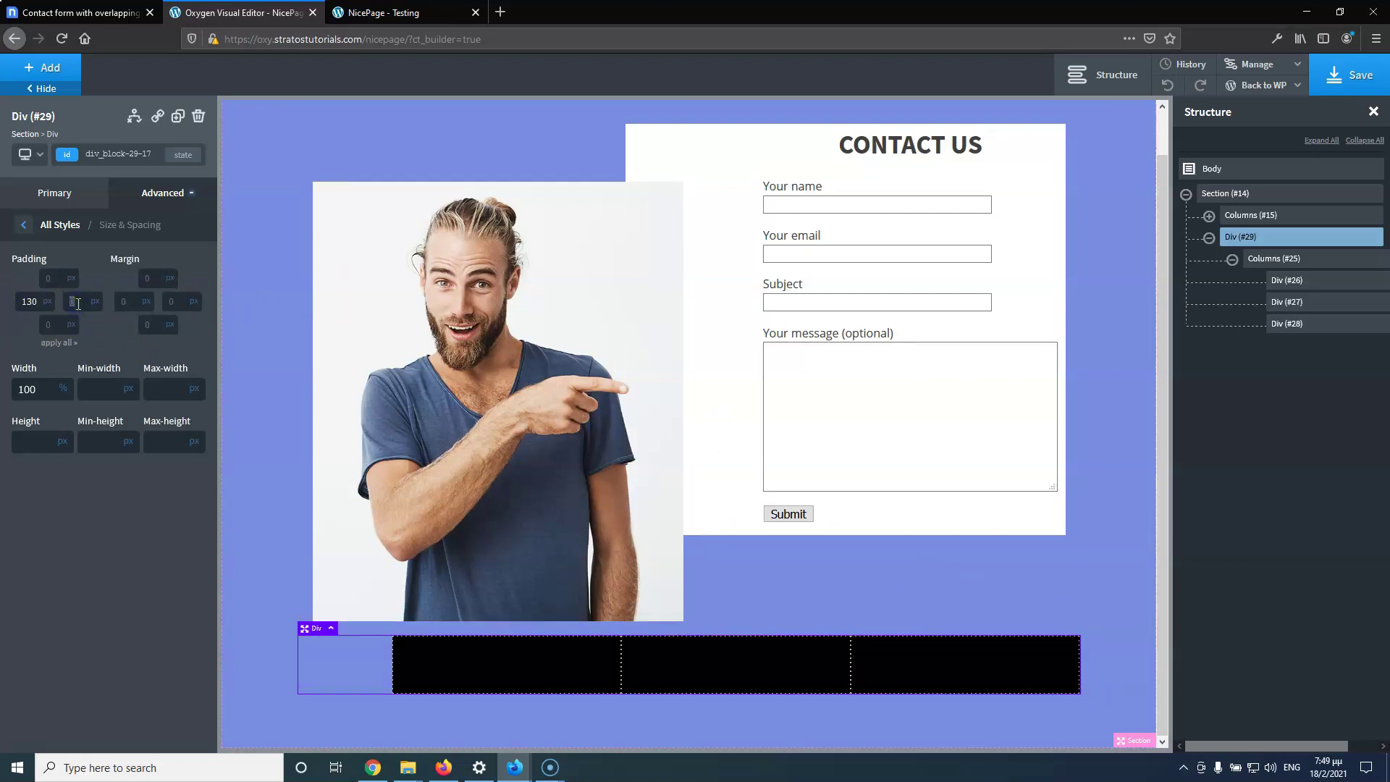
text(50)
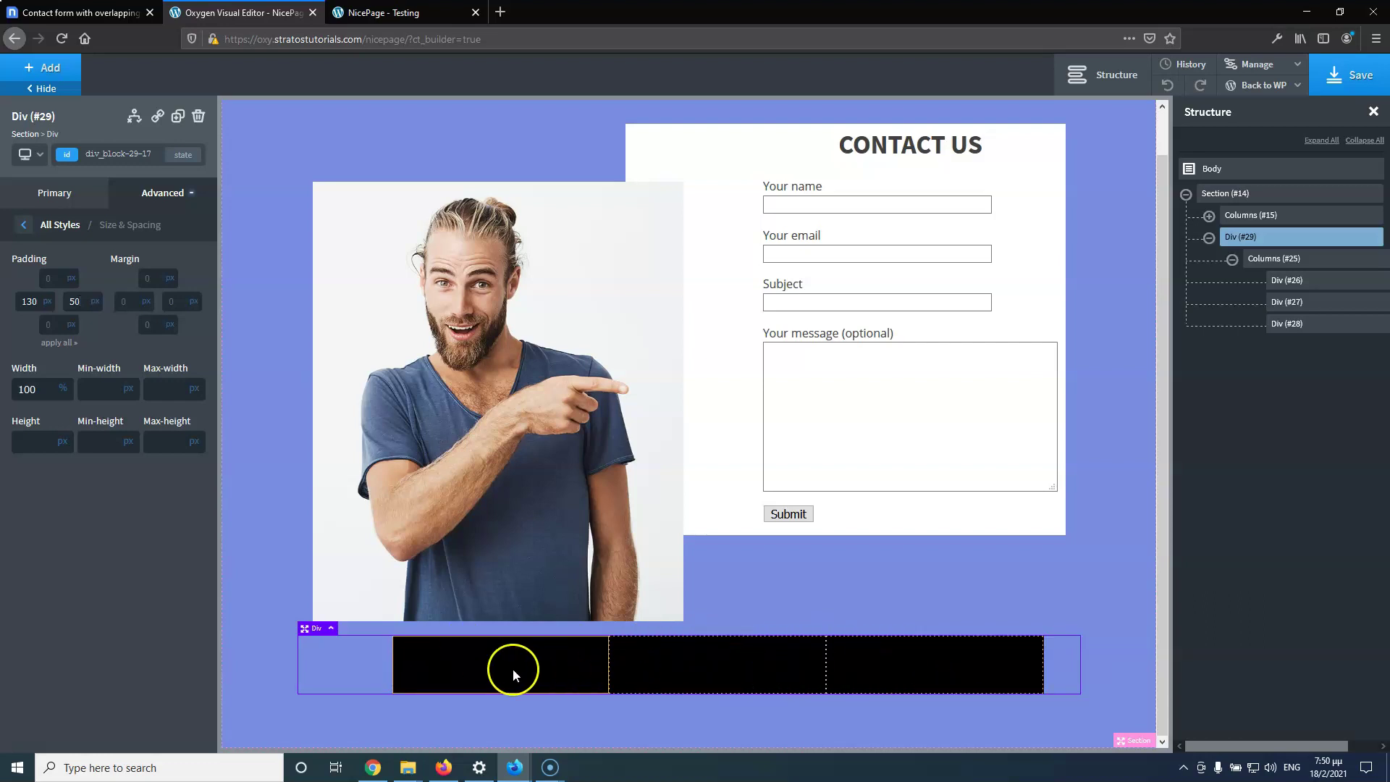
Insert a div inside the first black column and assign it the class contact-div
click(492, 669)
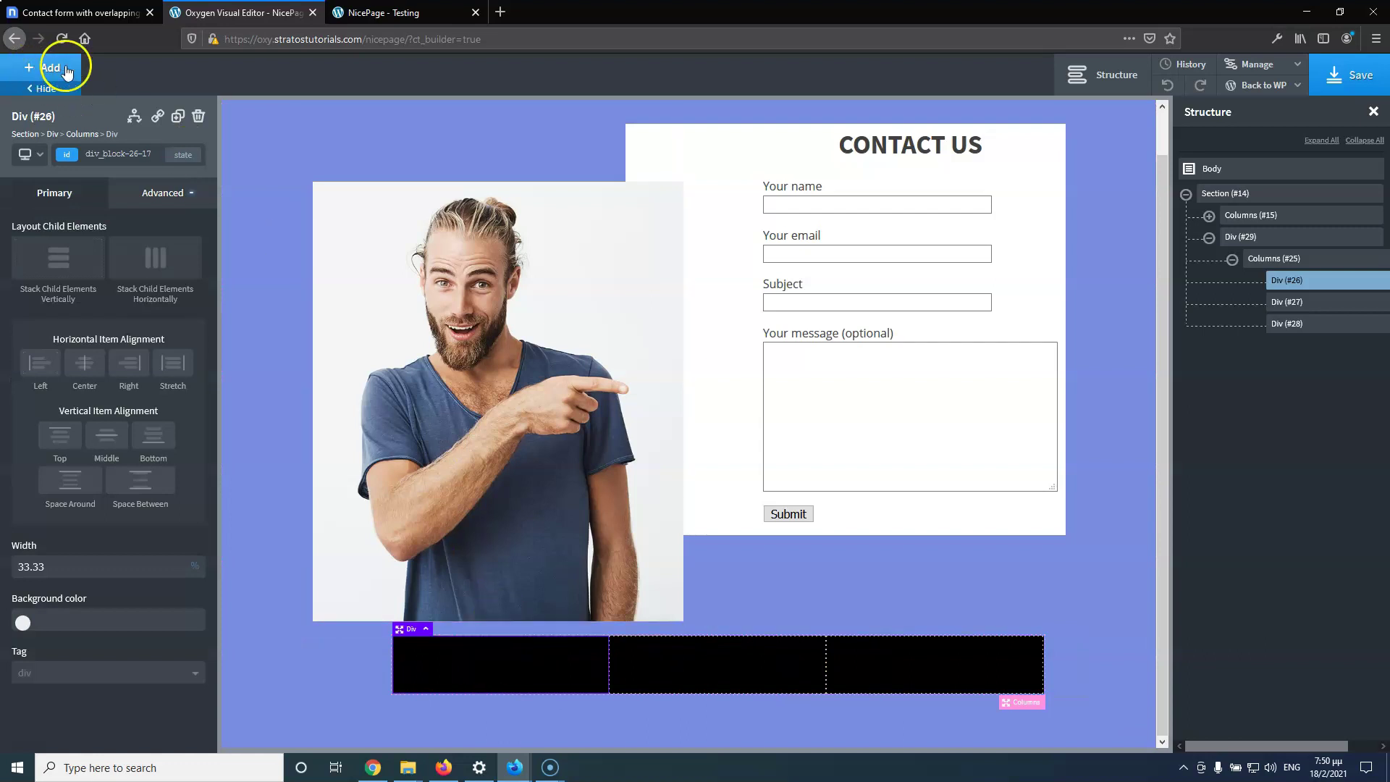
click(113, 13)
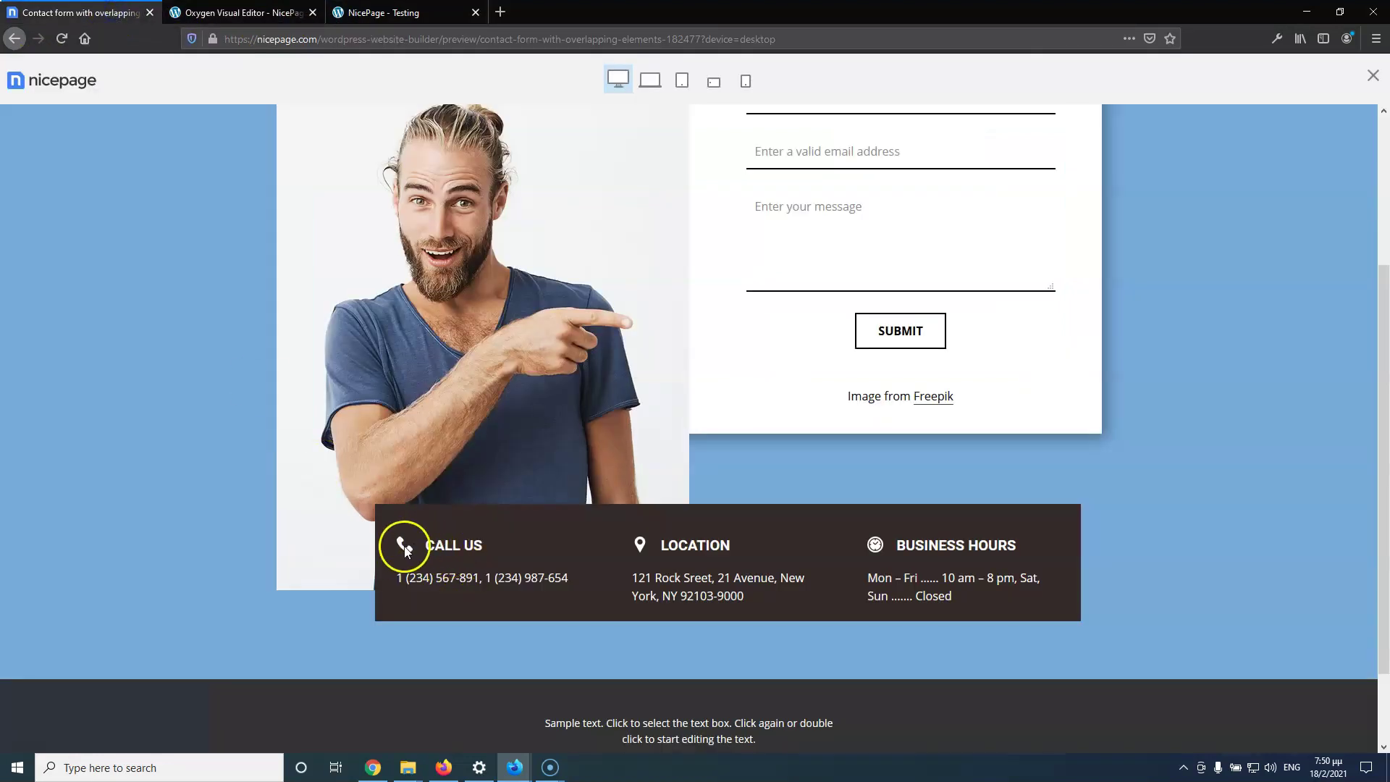
drag(489, 545, 430, 541)
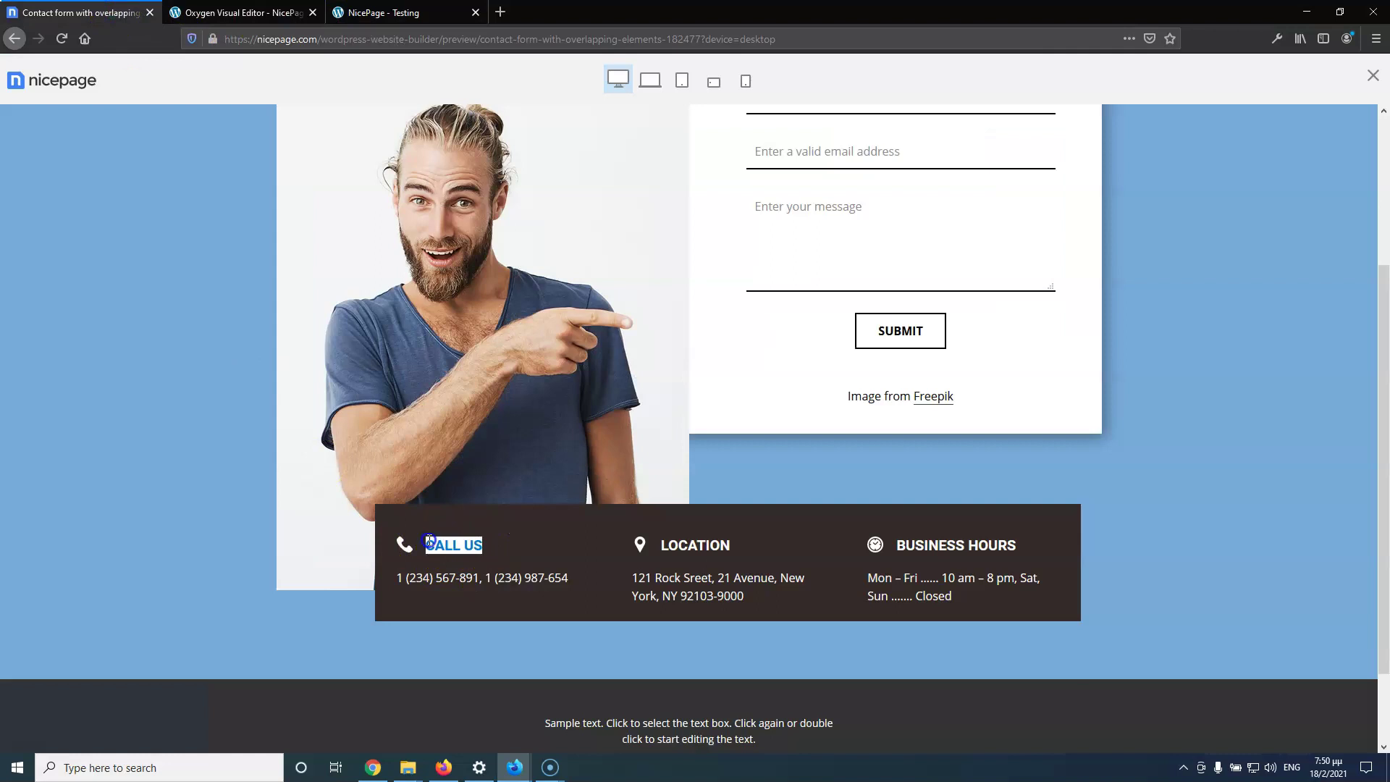
click(212, 13)
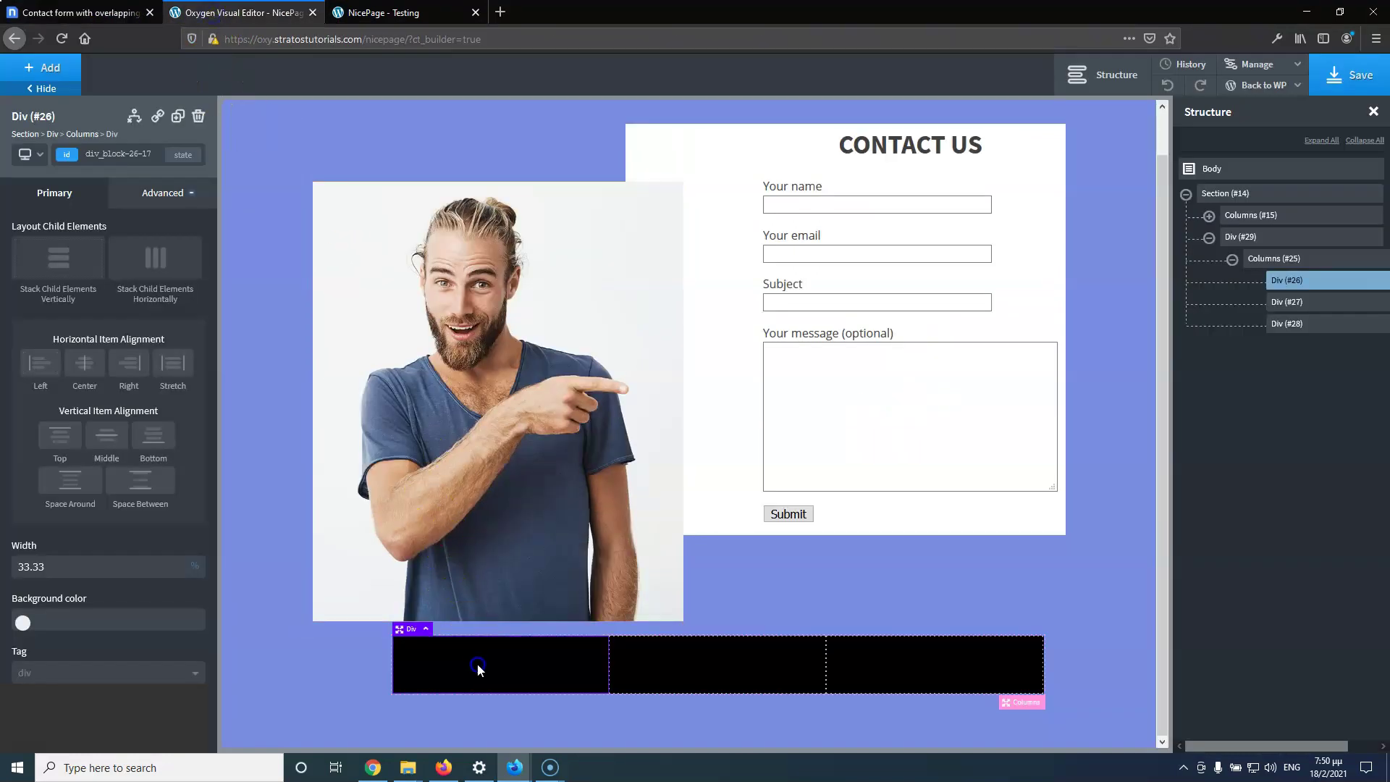
click(50, 67)
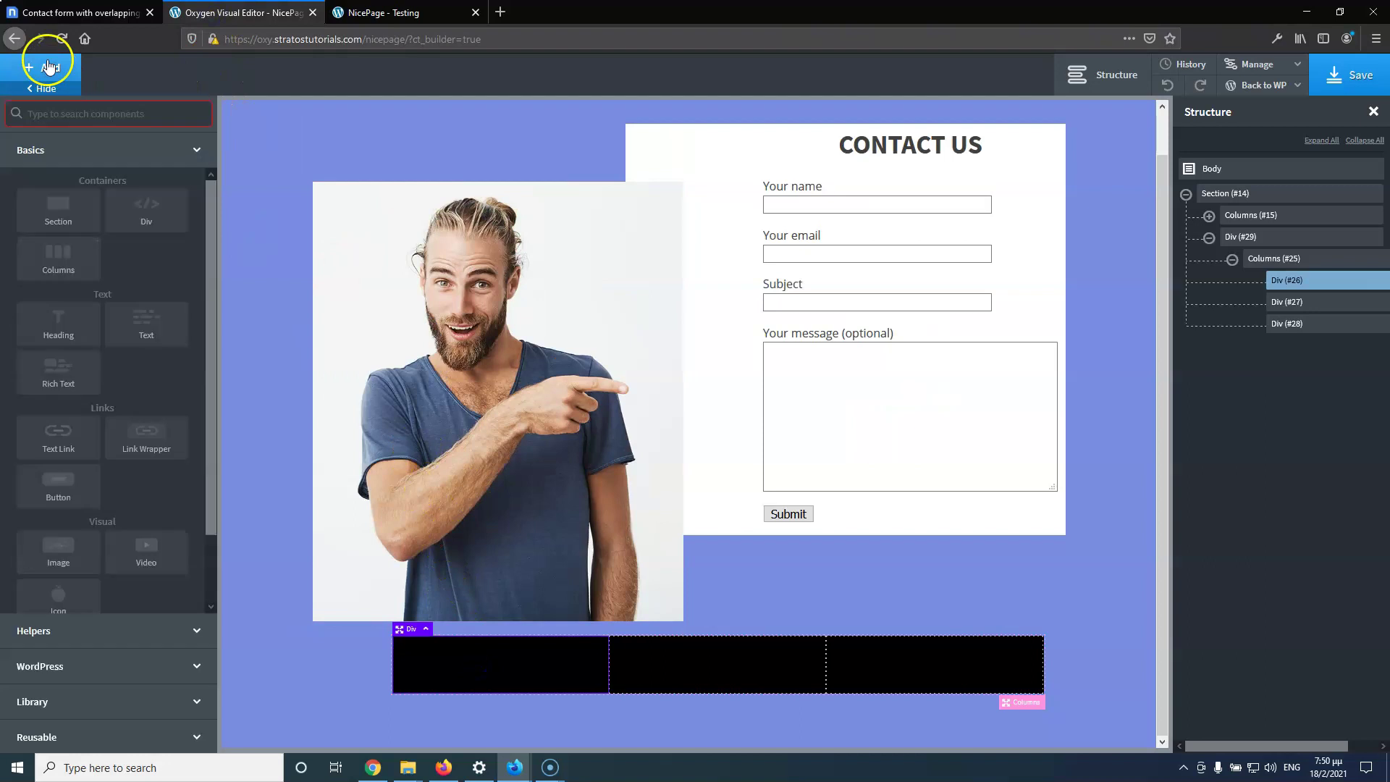
click(128, 210)
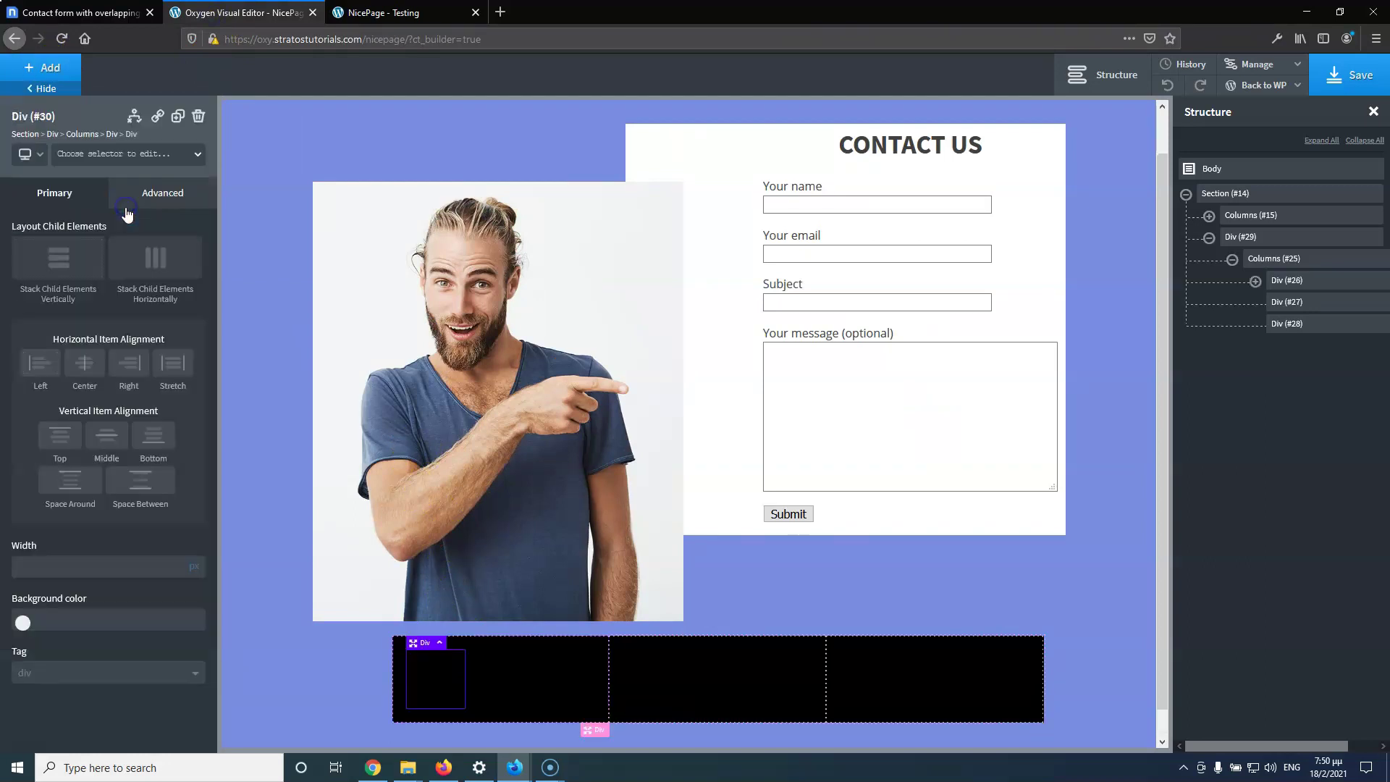
click(113, 154)
text(contact)
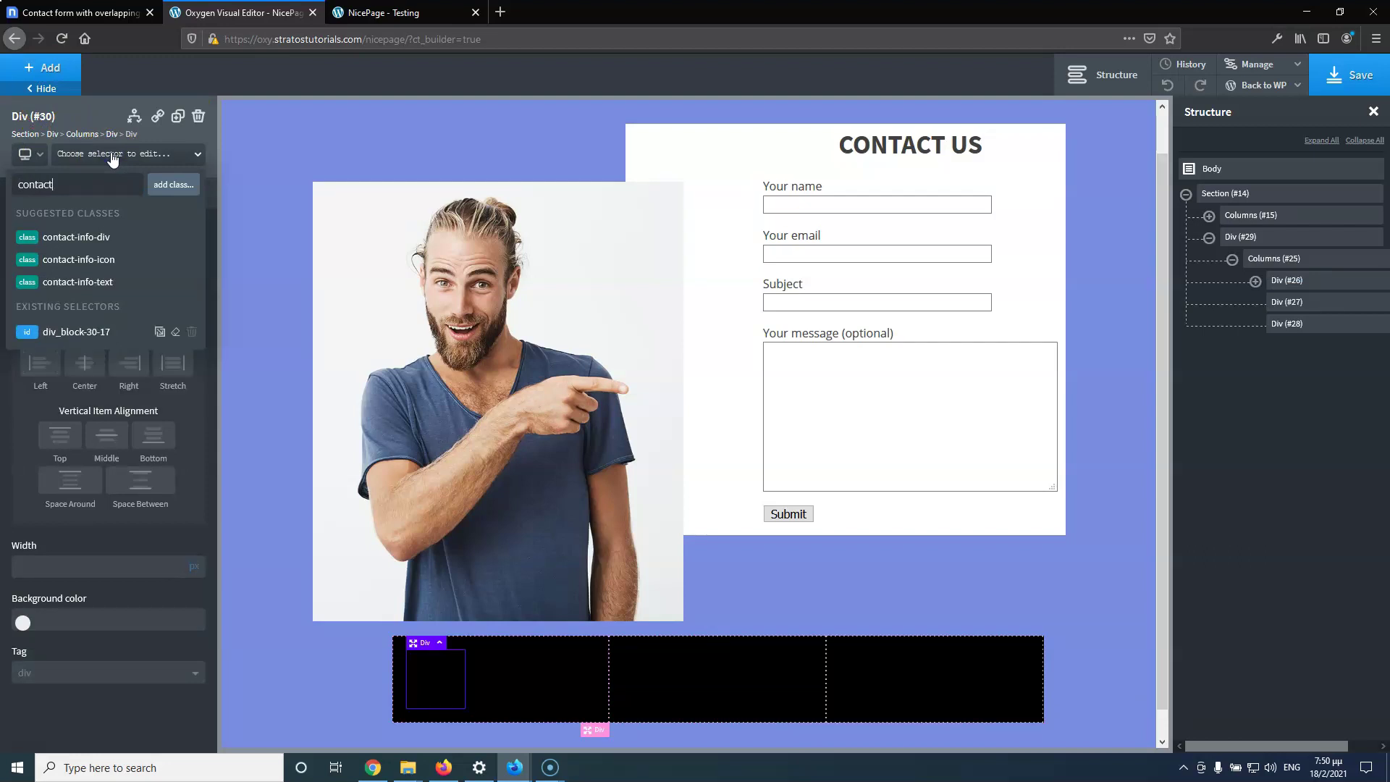
text(-div)
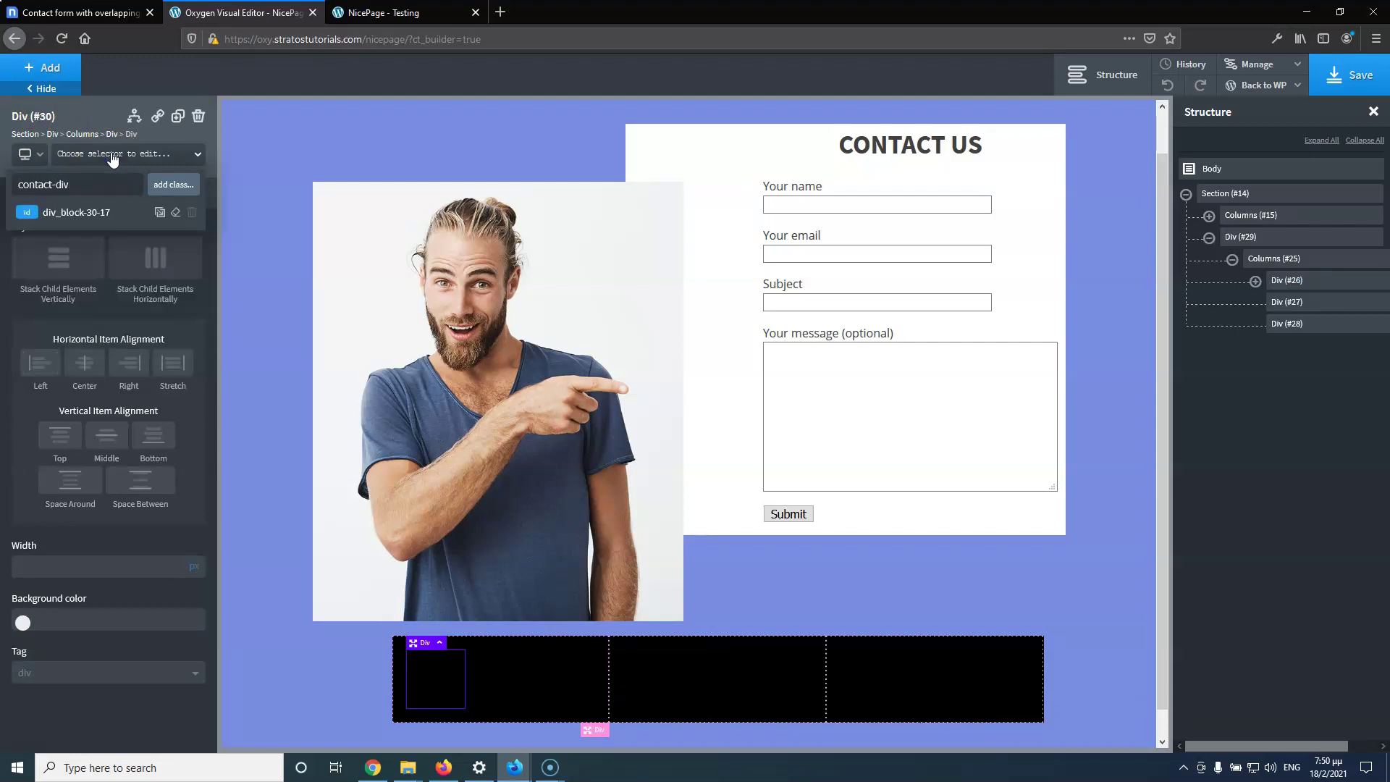
key(Return)
Add an Icon element inside the contact-div block and assign it the class contact-icon
click(33, 65)
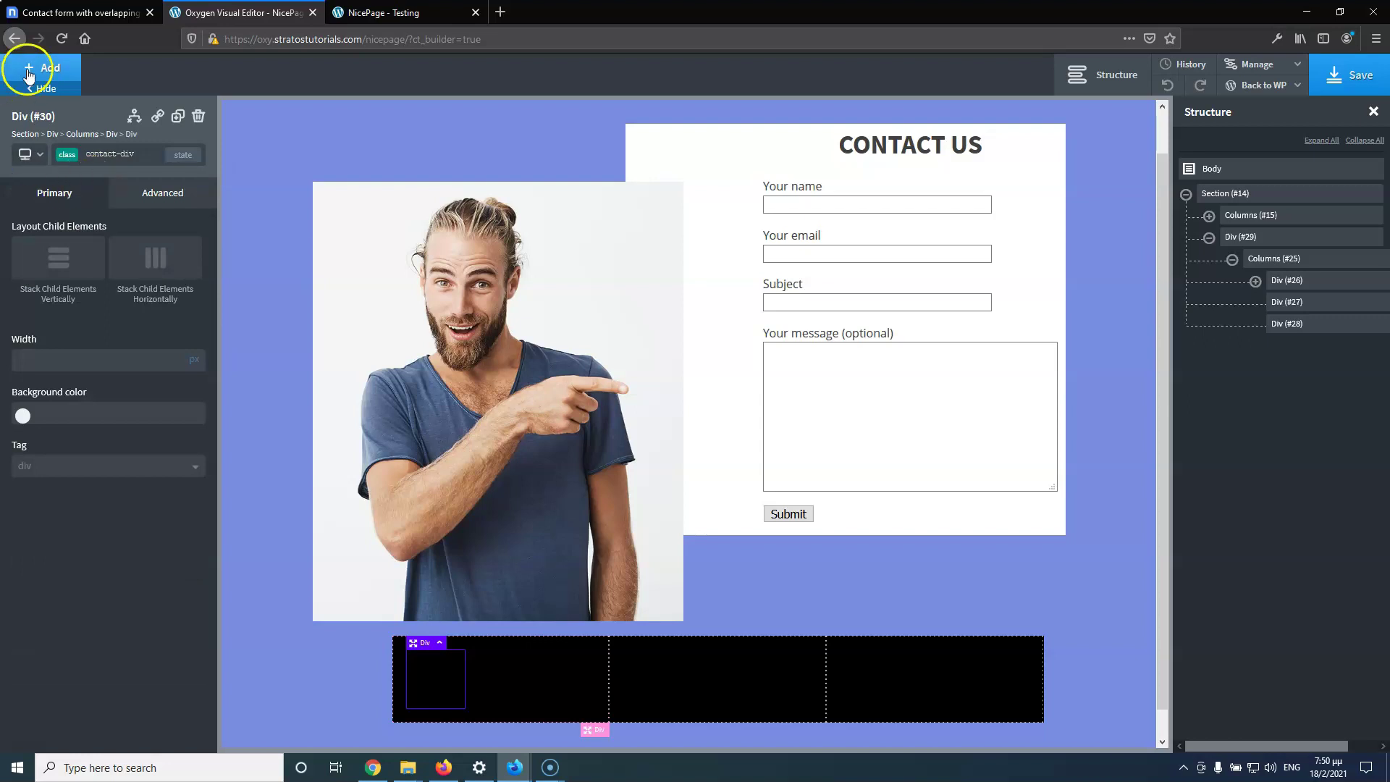
click(96, 114)
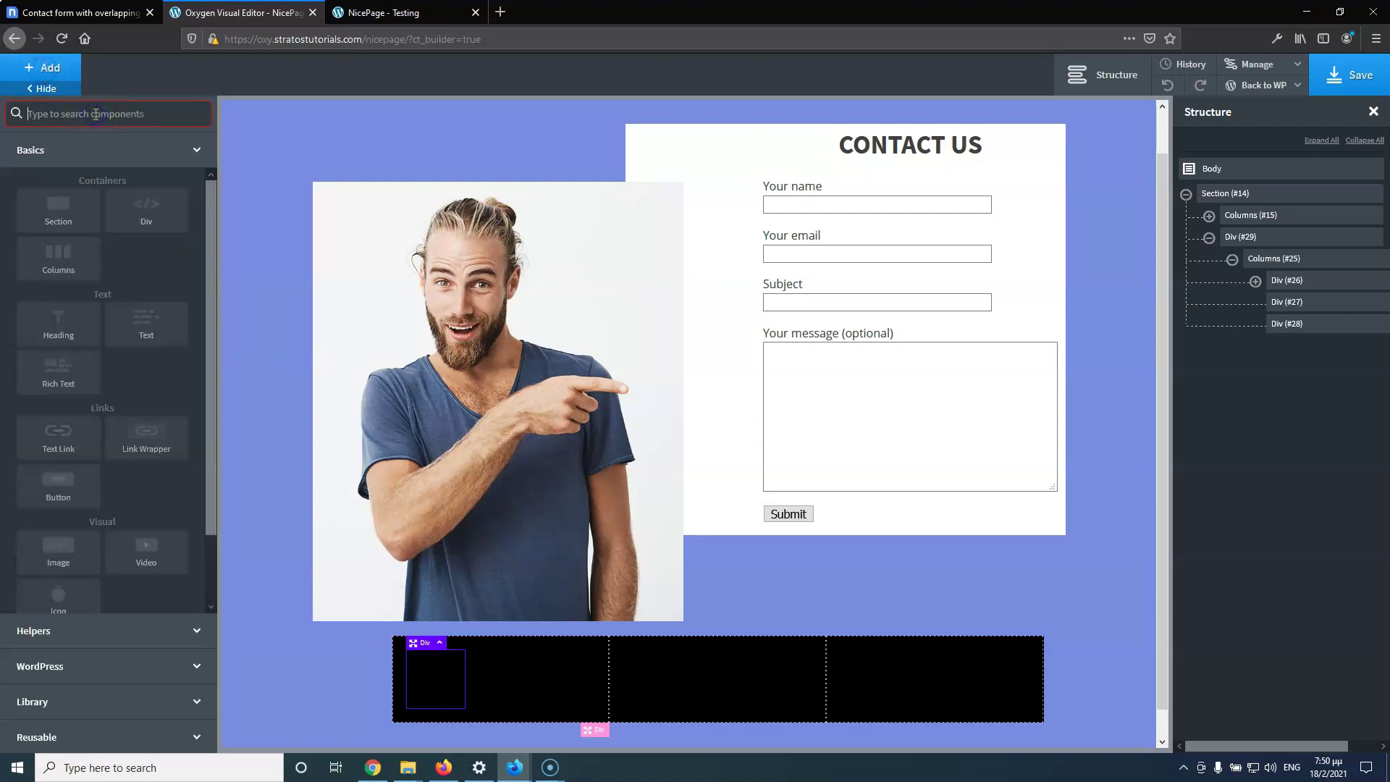
text(icon)
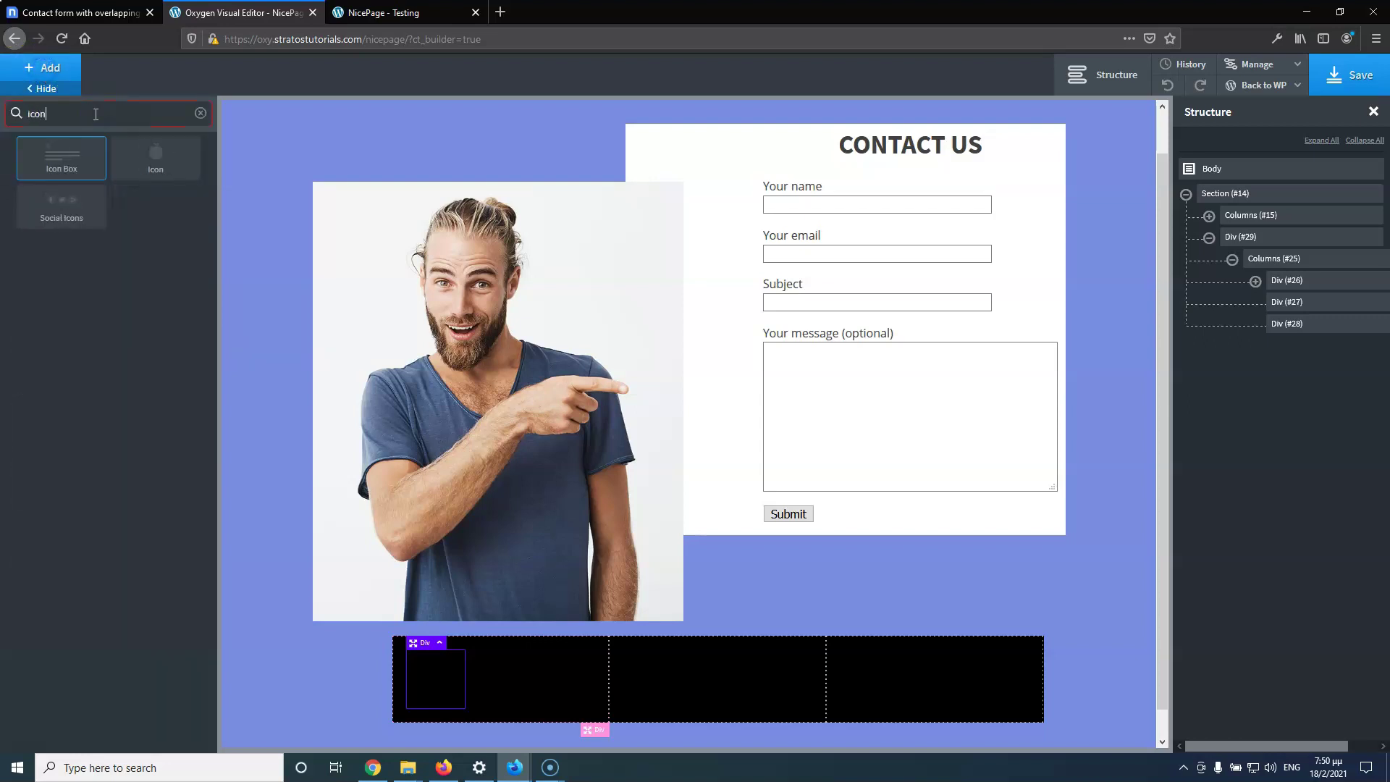
click(149, 163)
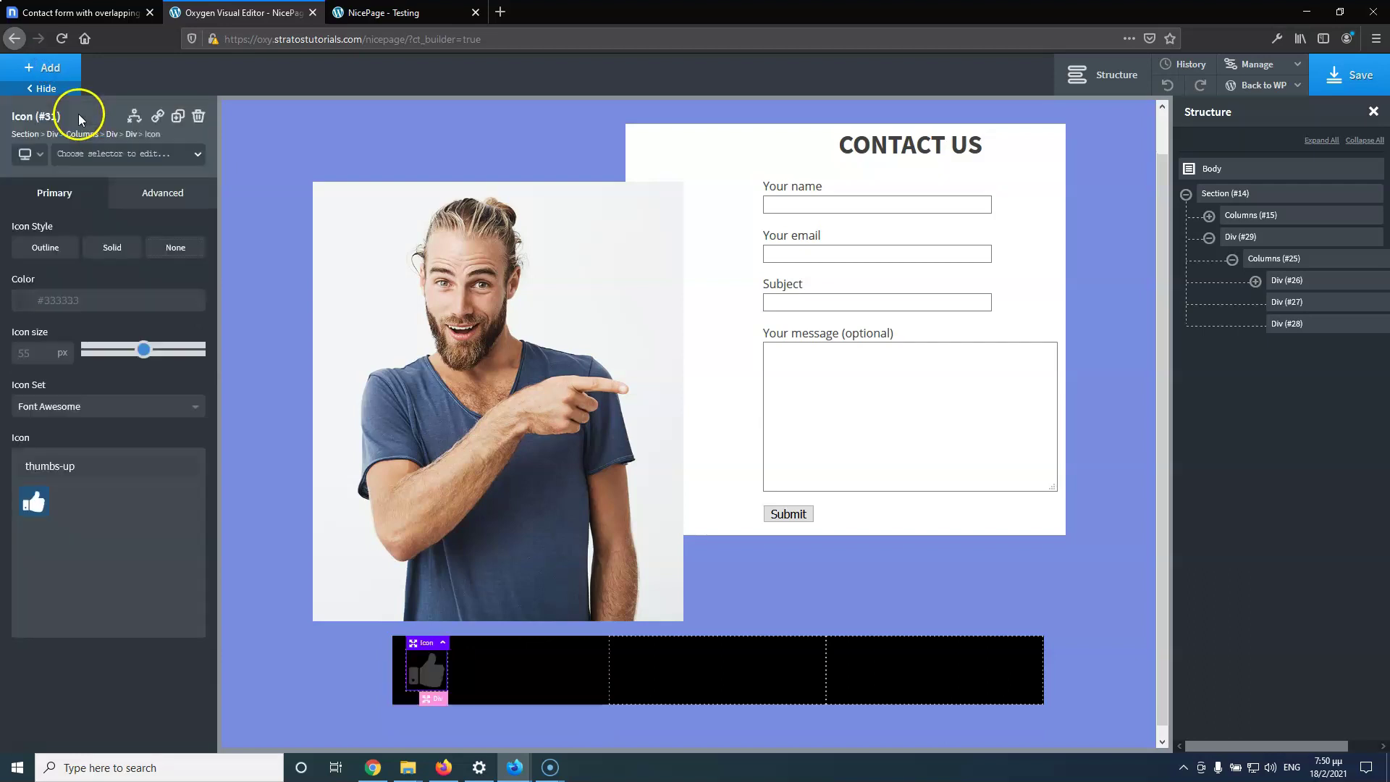
click(107, 155)
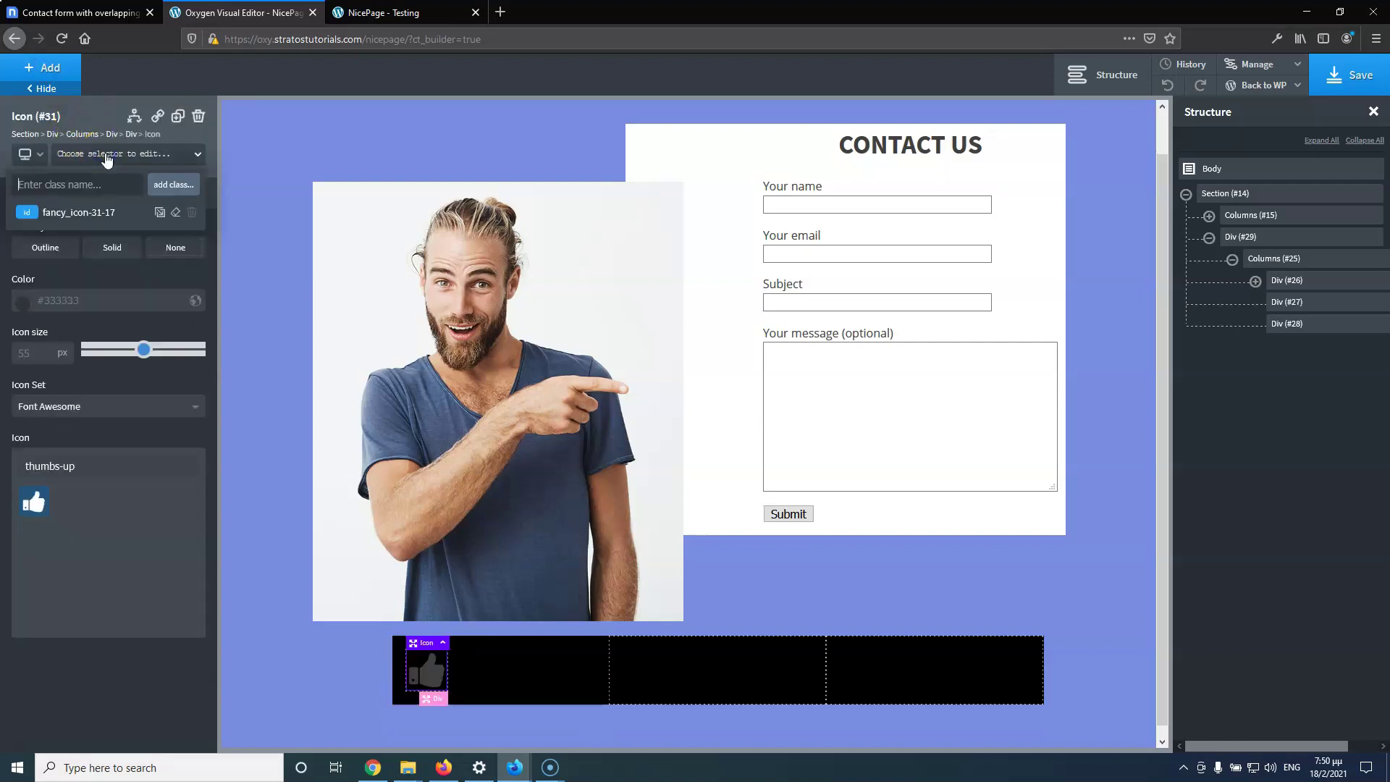
text(contact-icon)
key(Return)
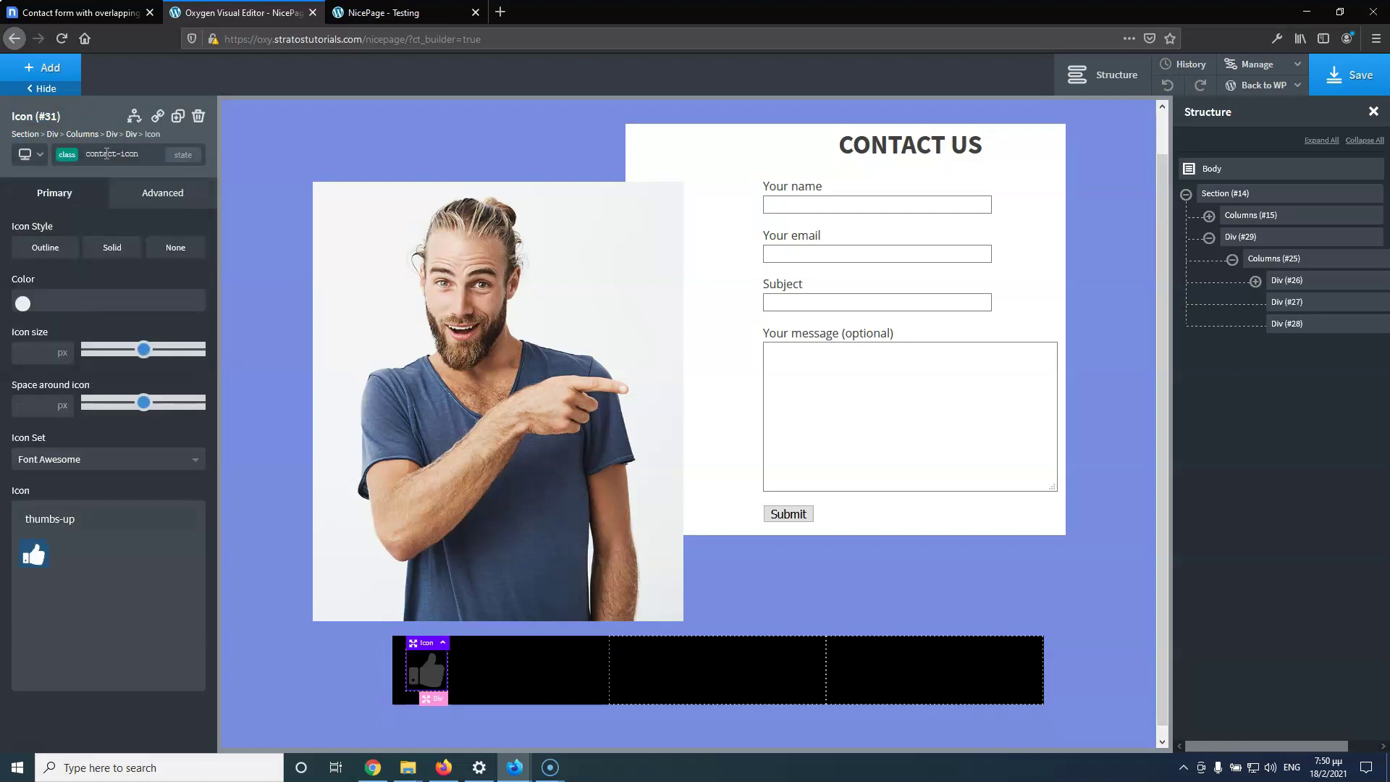
Add a Heading element after the thumbs-up icon in the first black column
click(42, 68)
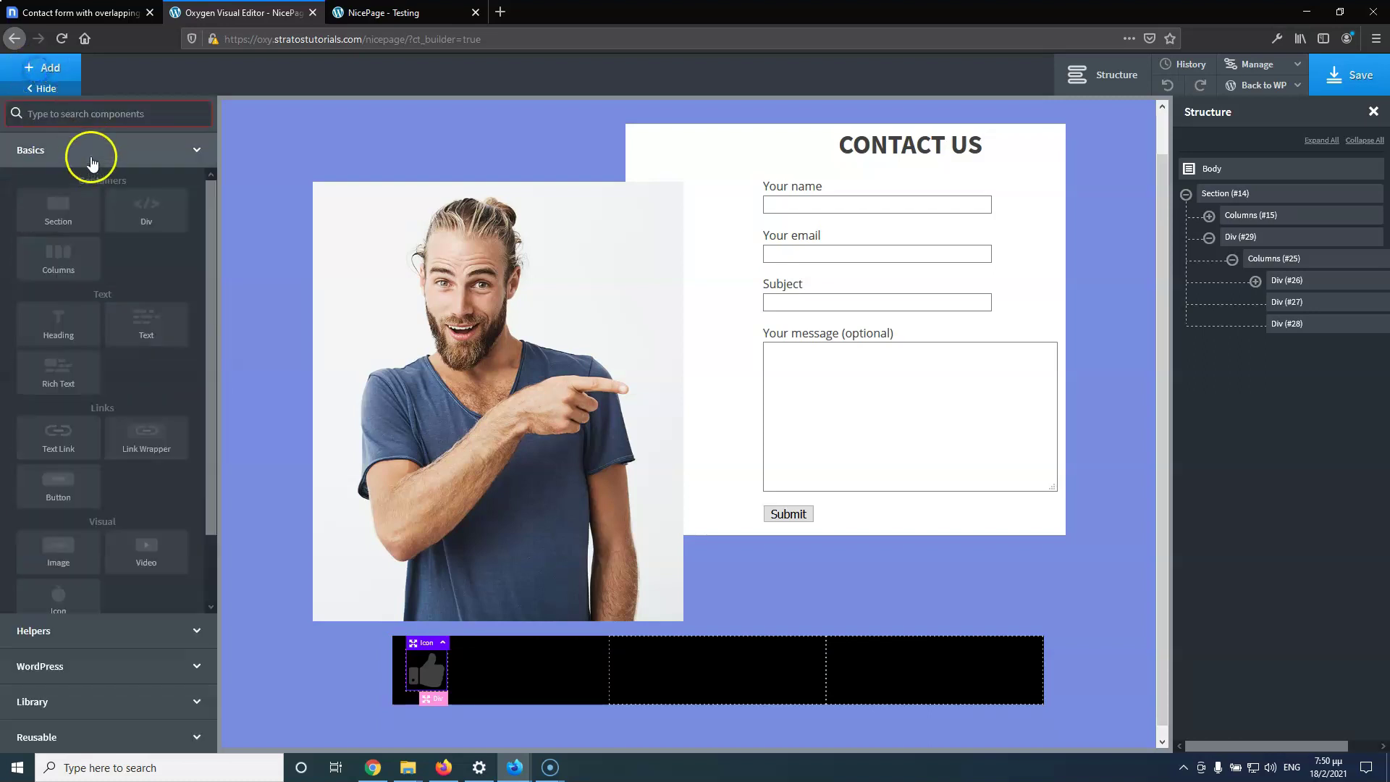
text(hr)
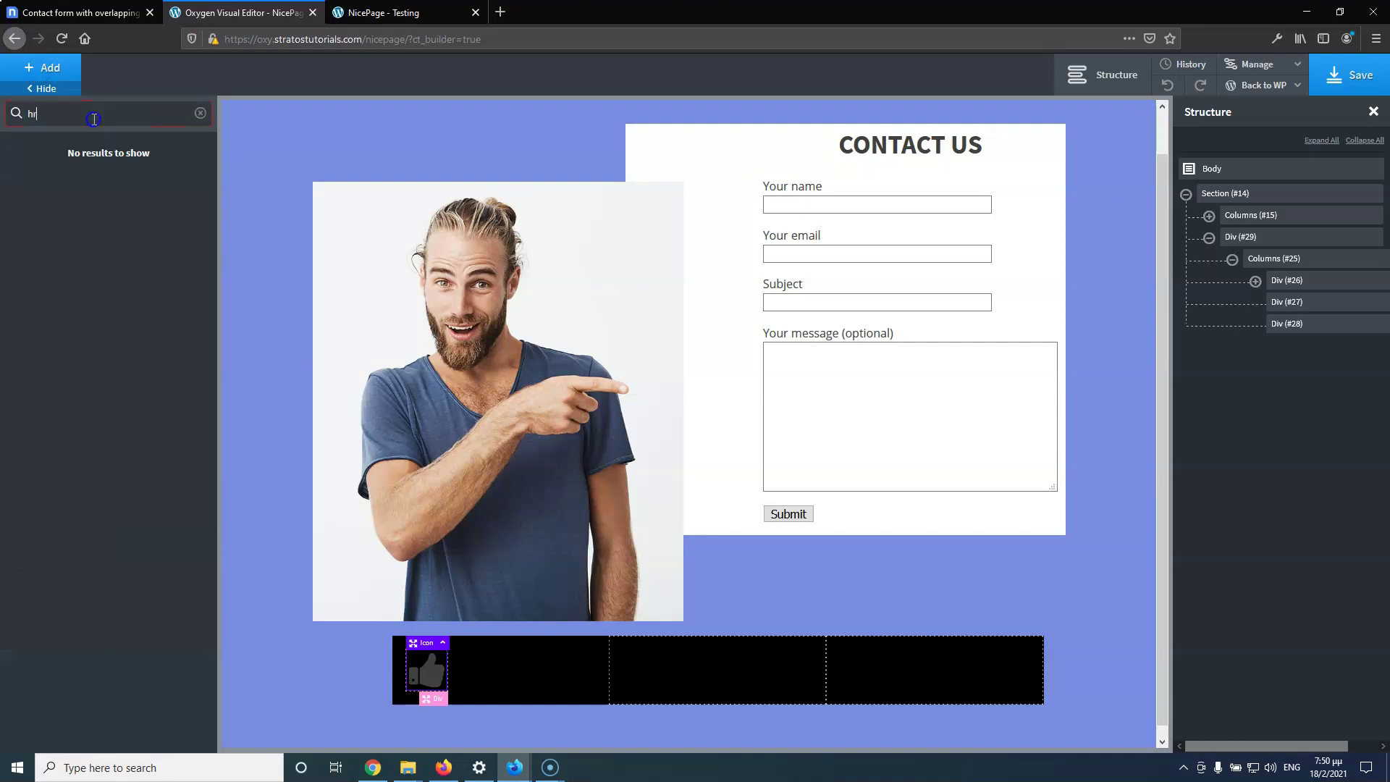
key(BackSpace)
text(eading)
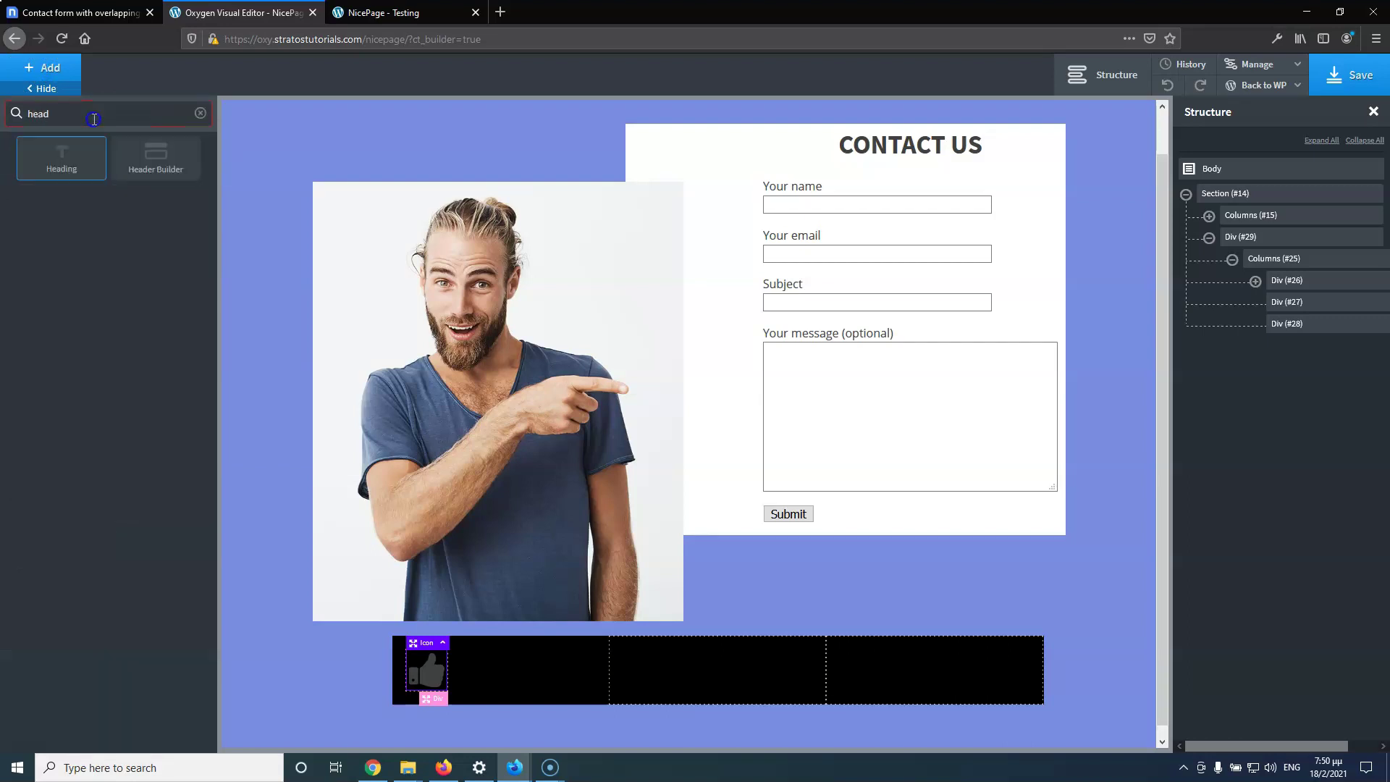
click(62, 158)
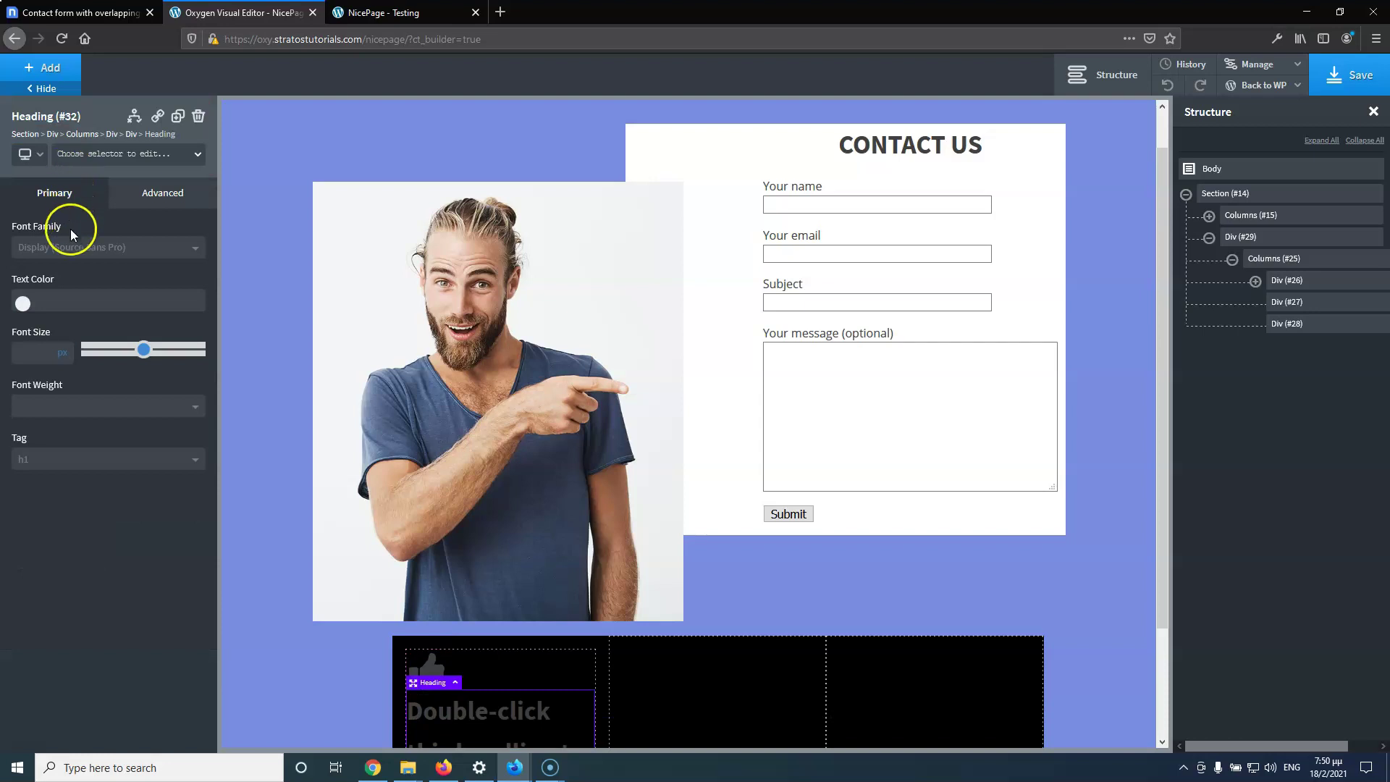
Assign the class contact-heading to the new heading in the first black column
click(105, 161)
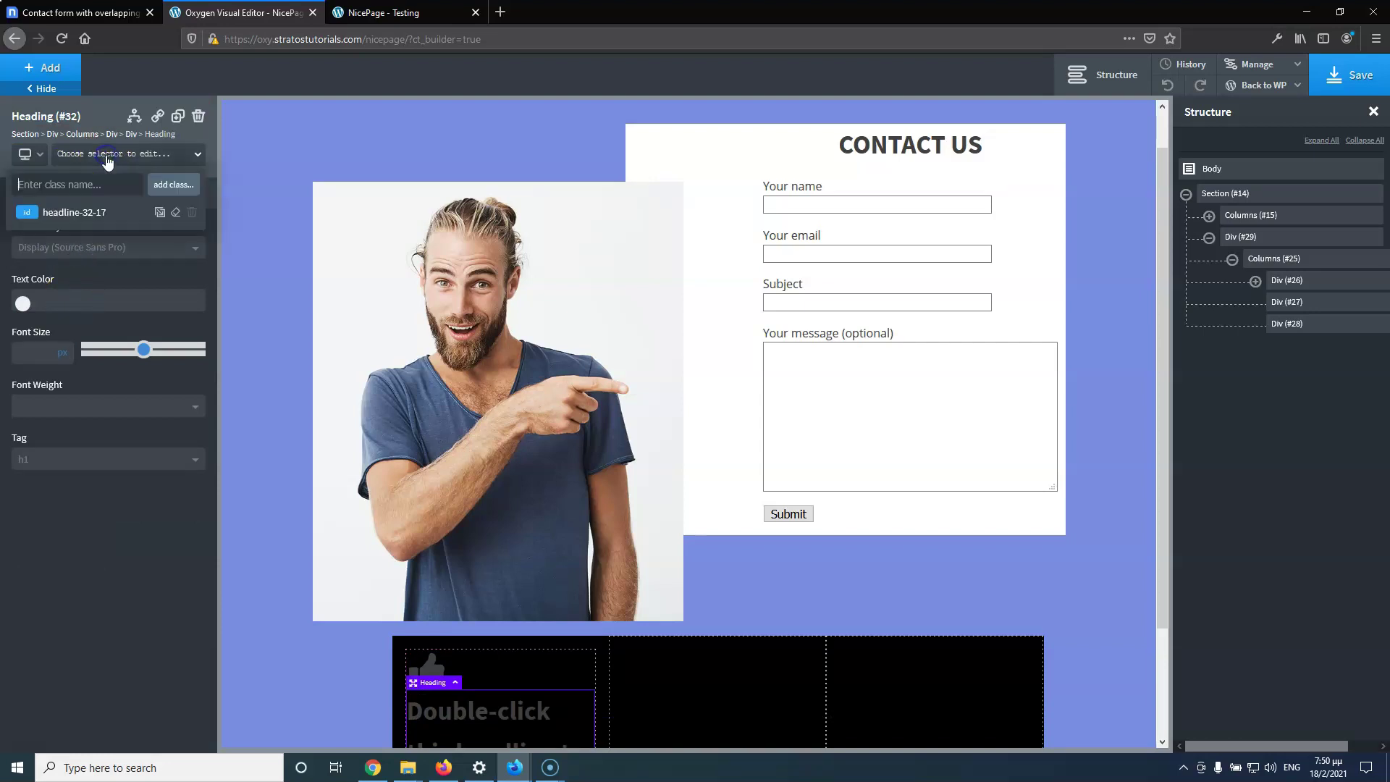
text(contact heading)
click(105, 187)
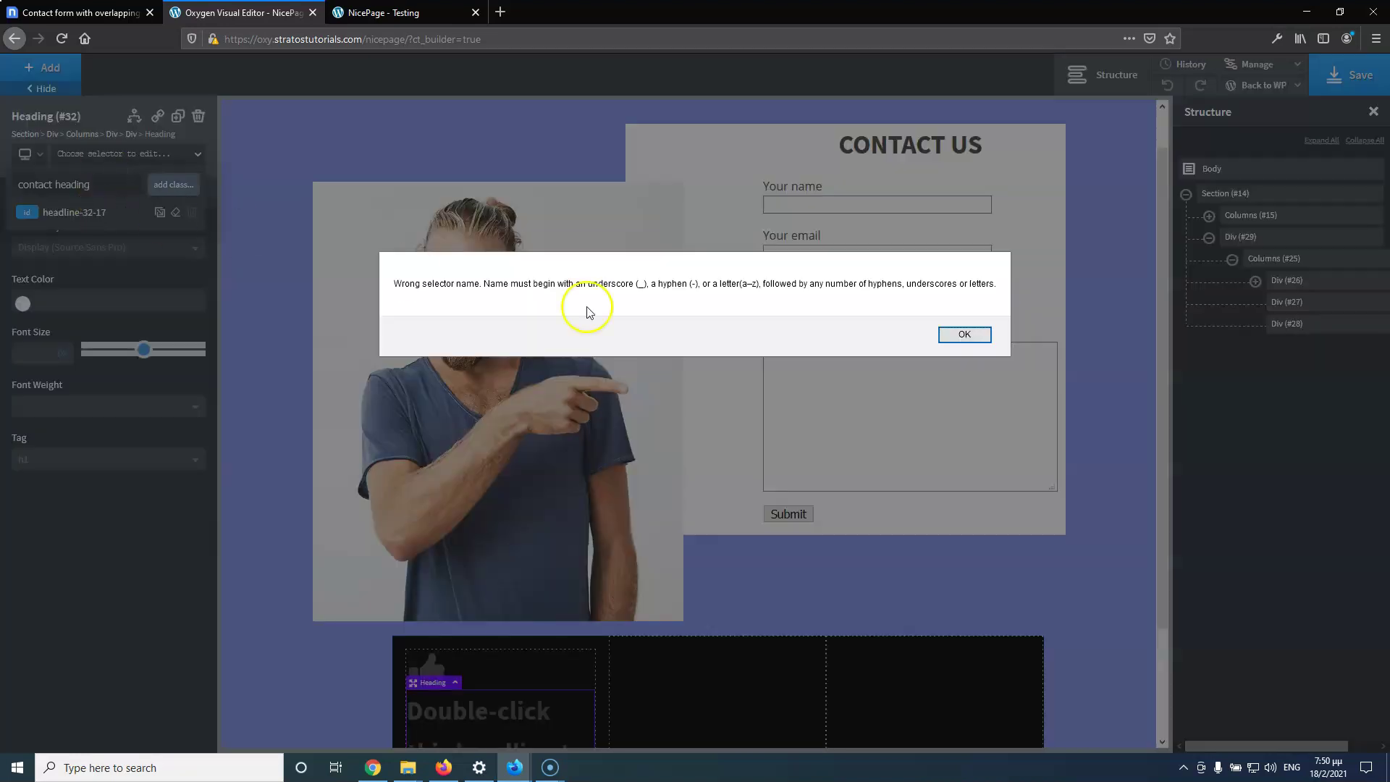
click(964, 335)
click(96, 156)
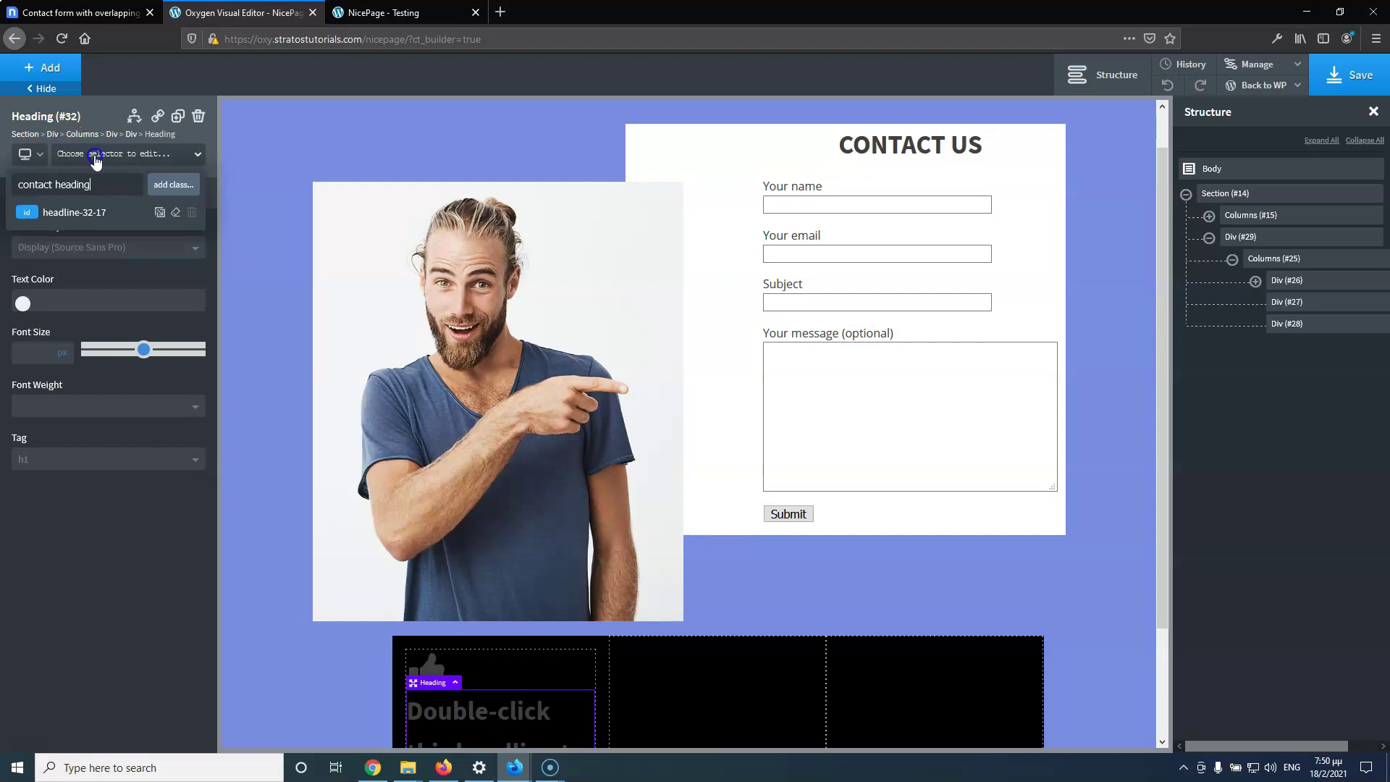
click(58, 185)
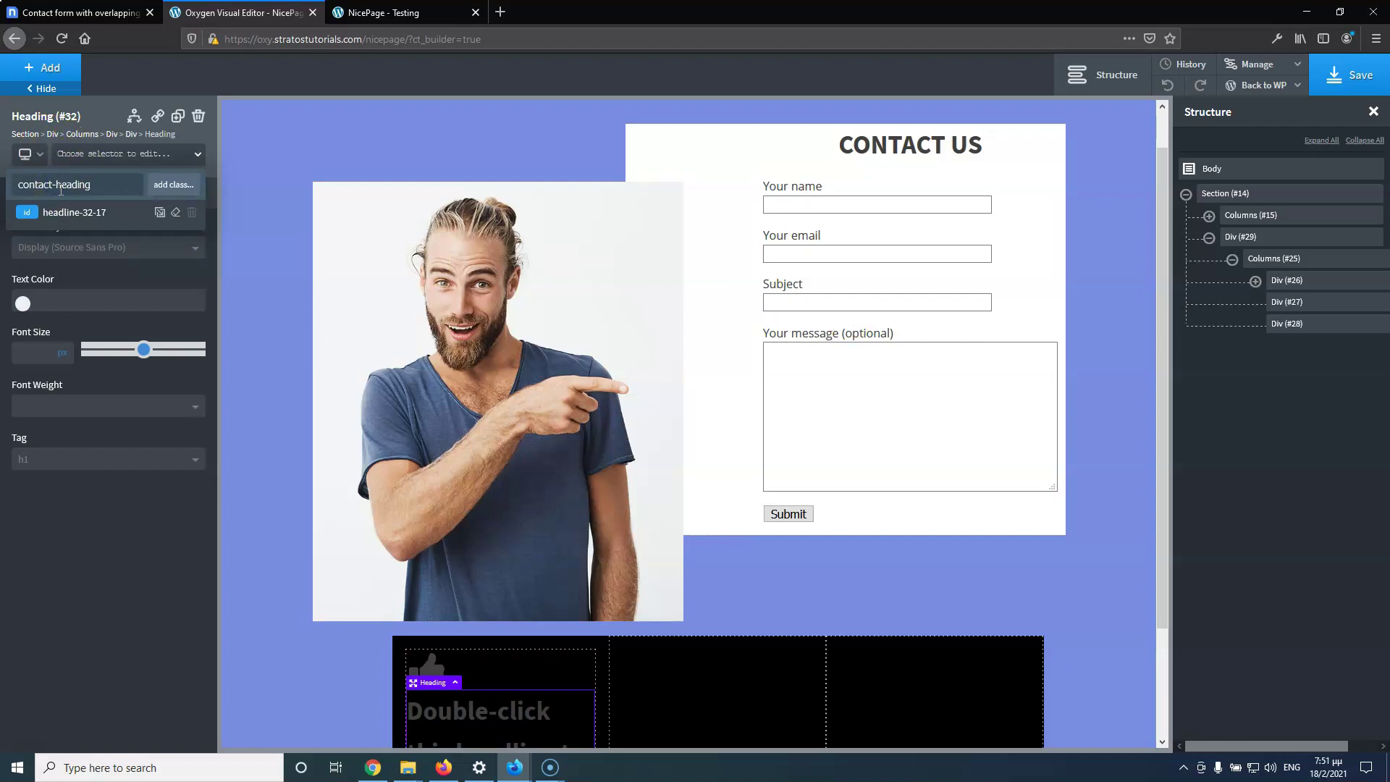
key(Return)
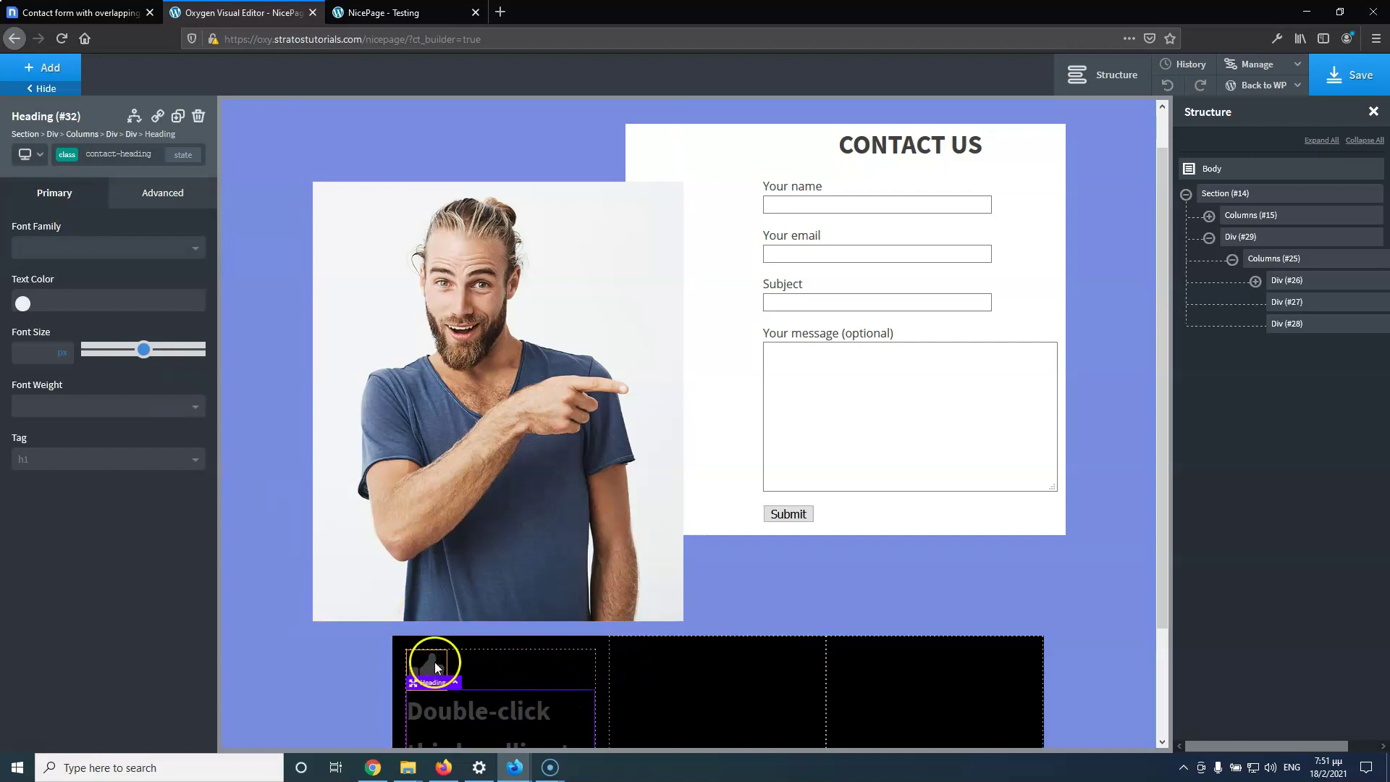
Set the typography color of the contact-div class to white (#ffffff)
click(526, 666)
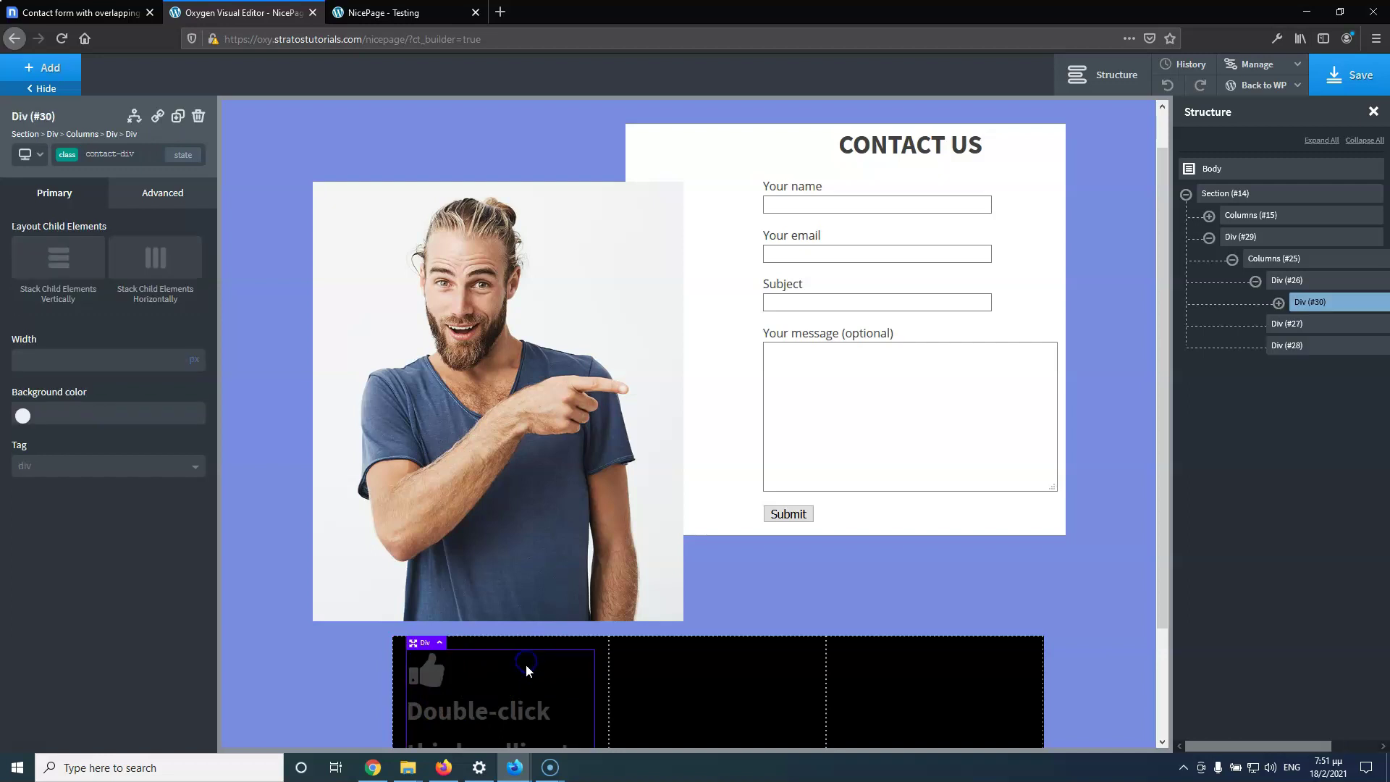
click(1279, 303)
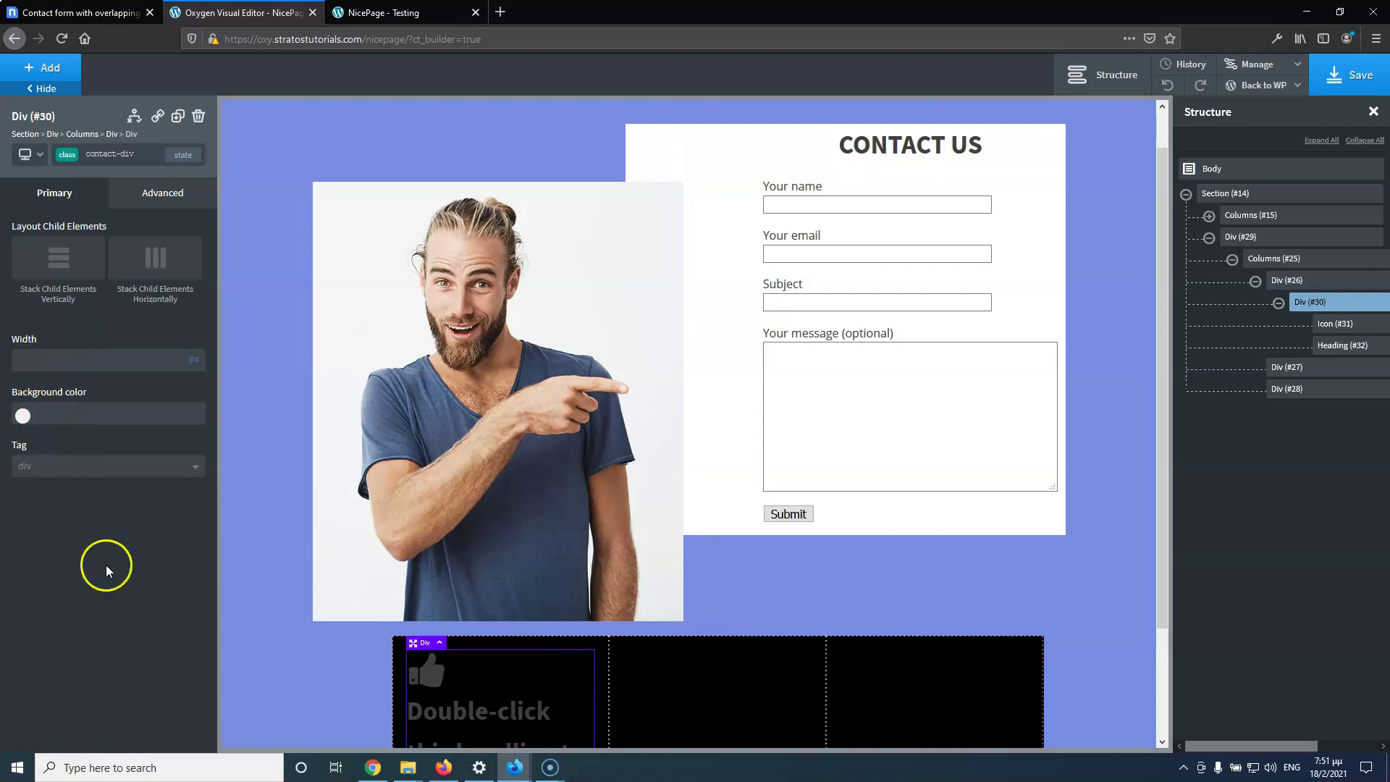
click(138, 193)
click(88, 352)
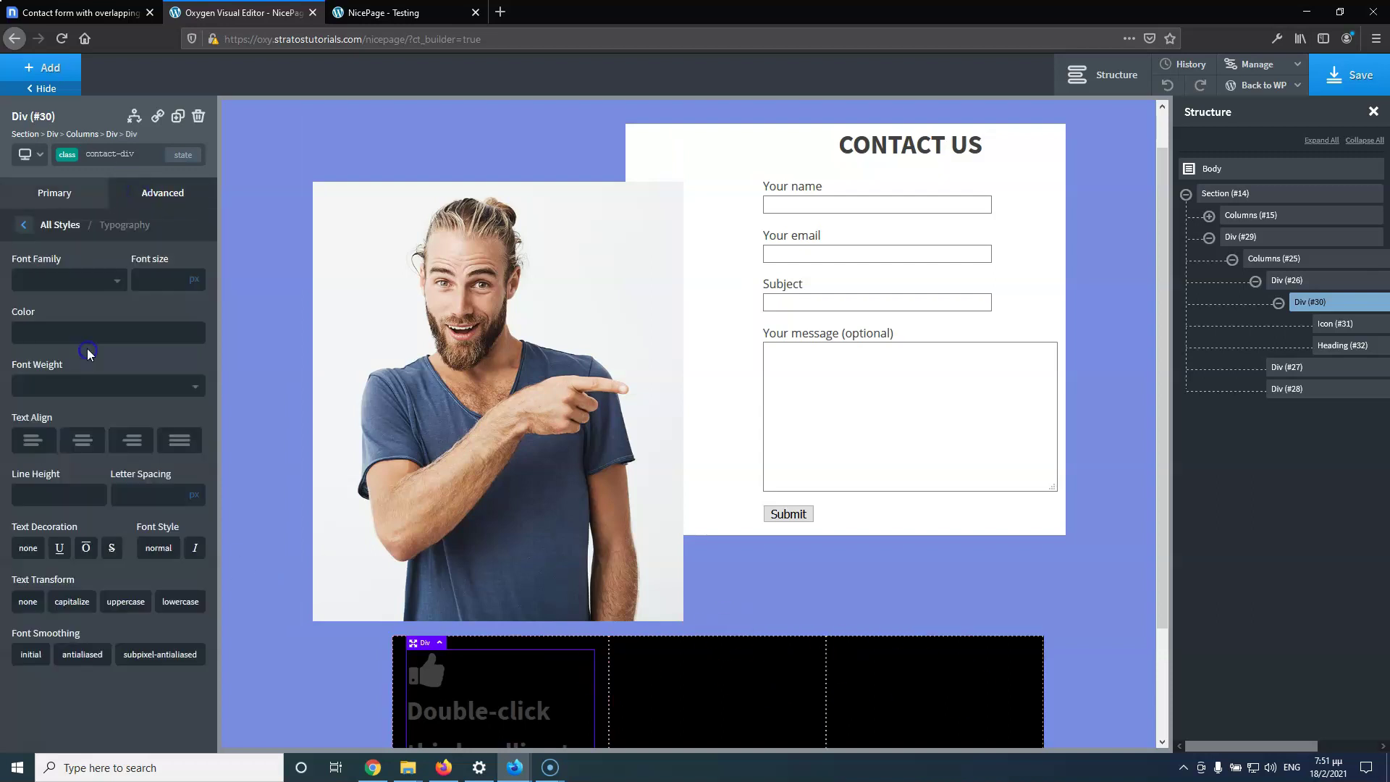
click(44, 342)
drag(13, 354, 7, 323)
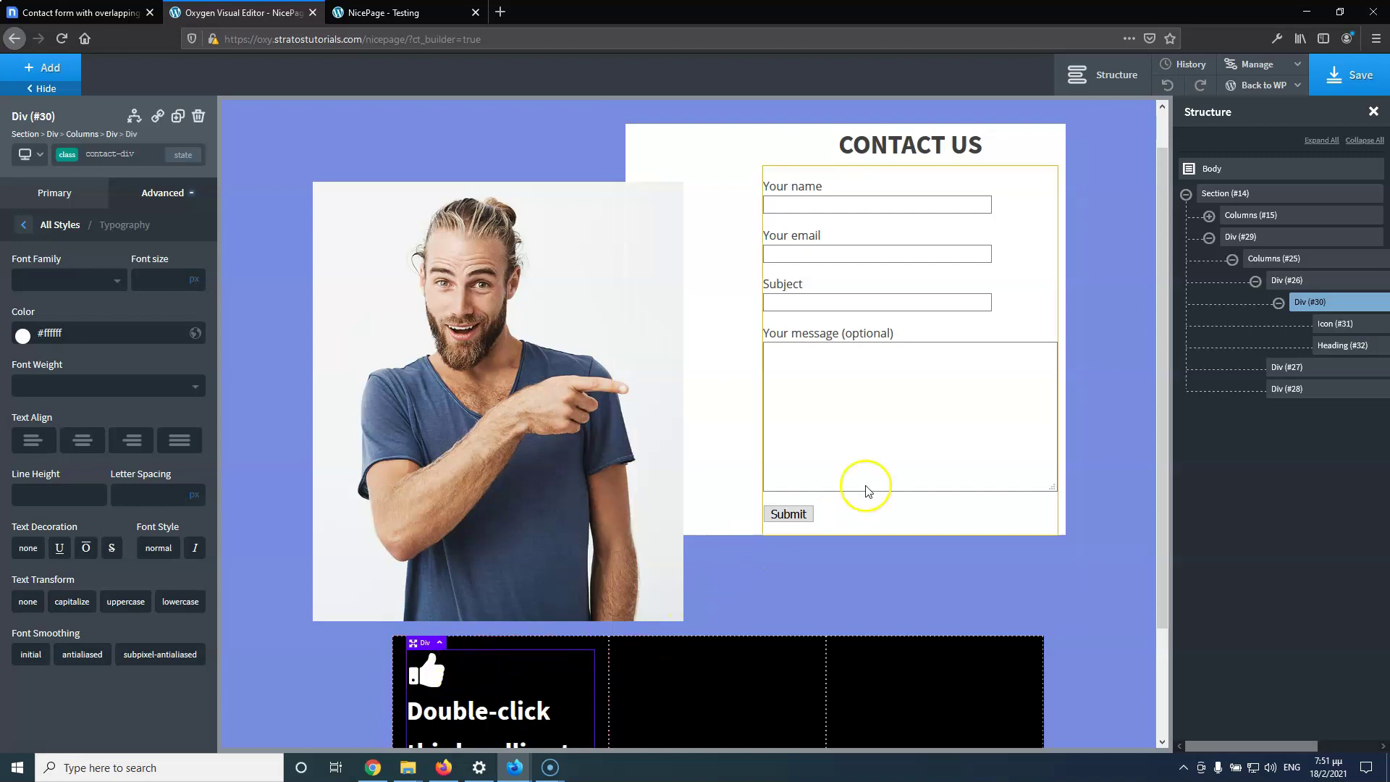
Stack the contact-div's children horizontally, with middle vertical alignment and center horizontal alignment
click(55, 193)
click(155, 258)
click(84, 420)
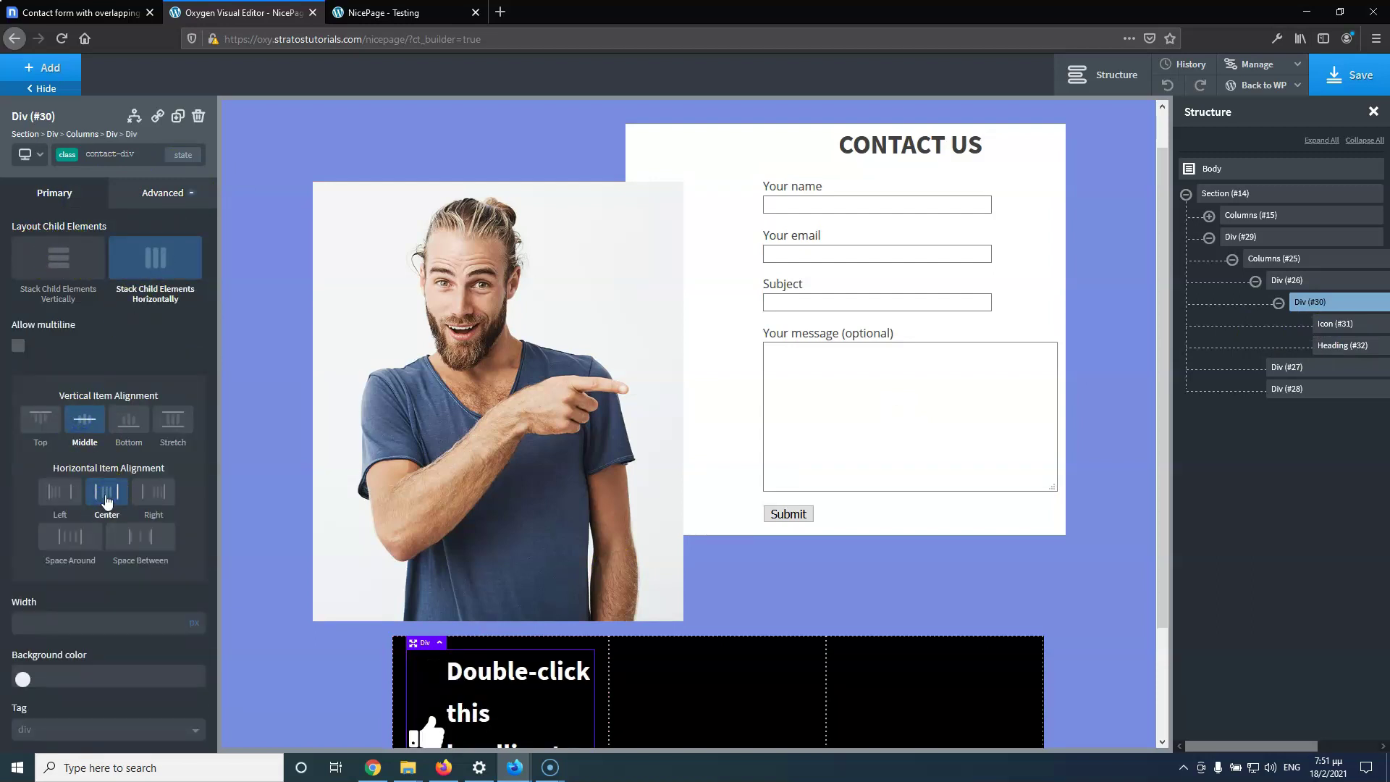
Change the heading text beside the thumbs-up icon to "Call Us" and set its tag to H4
scroll(427, 516, down, 2)
double_click(472, 555)
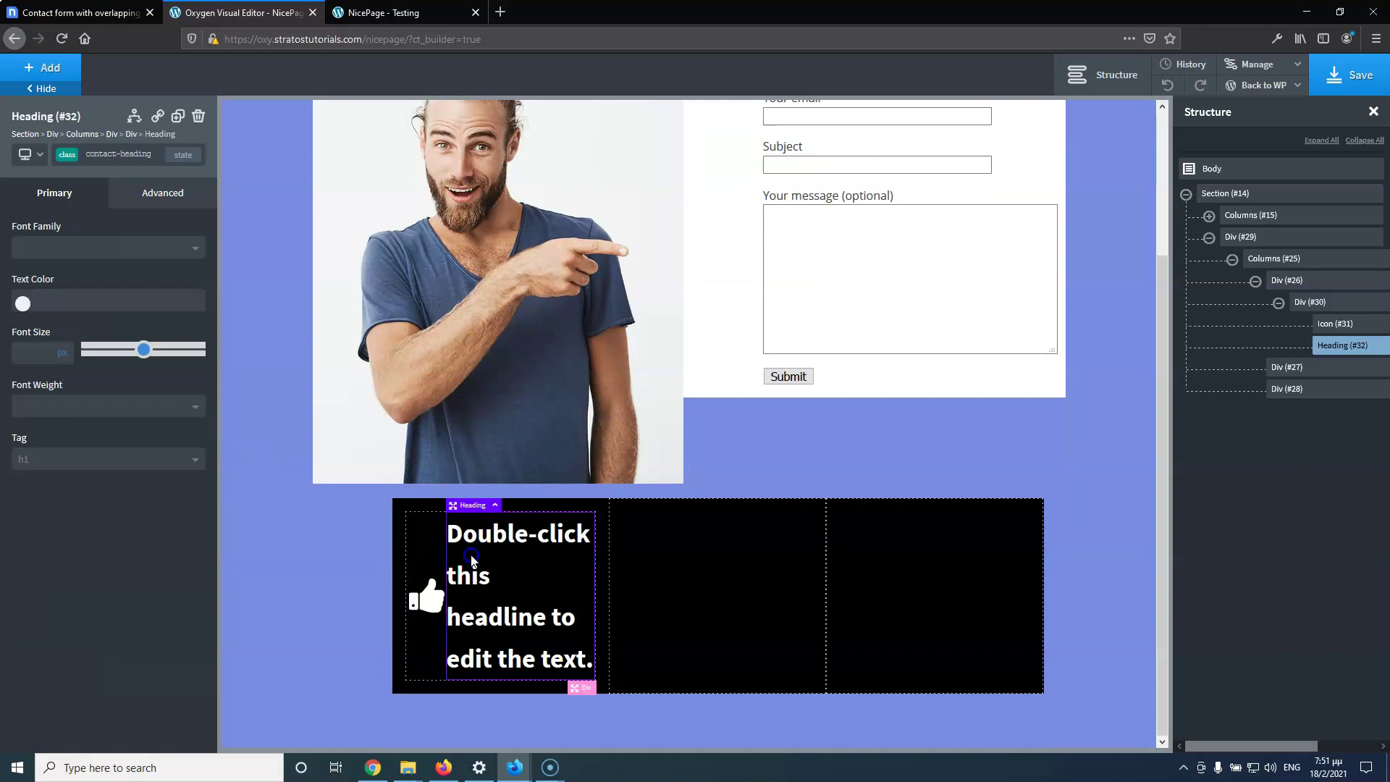
text(Call Us)
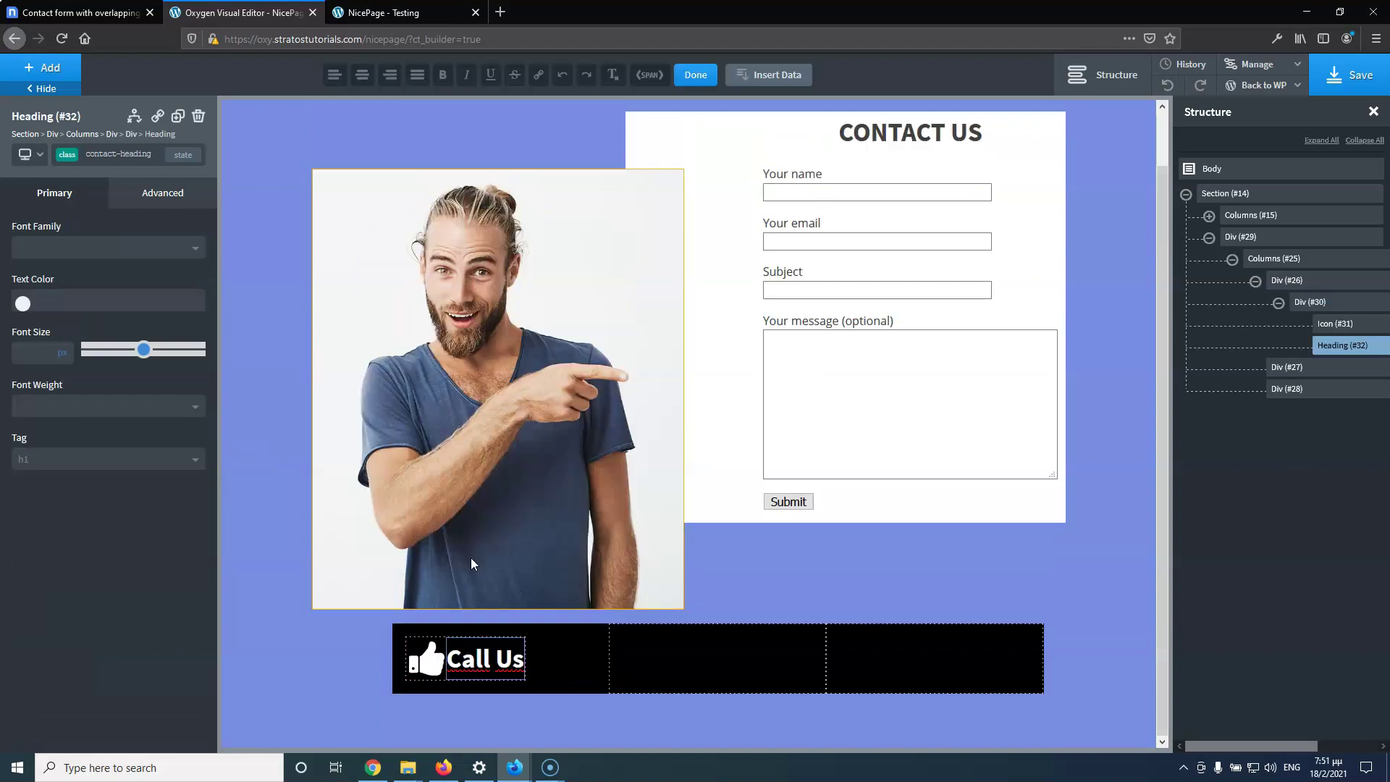
click(219, 563)
click(92, 459)
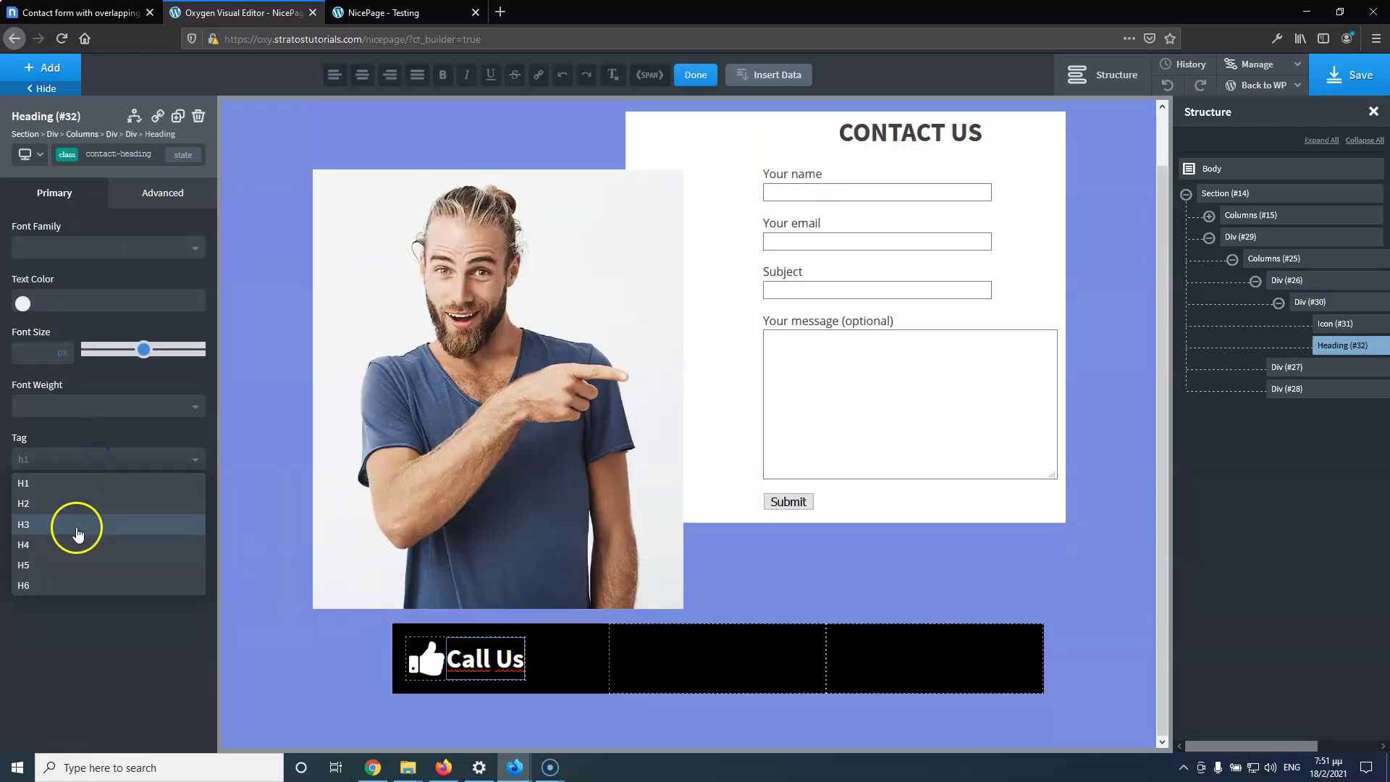
click(67, 551)
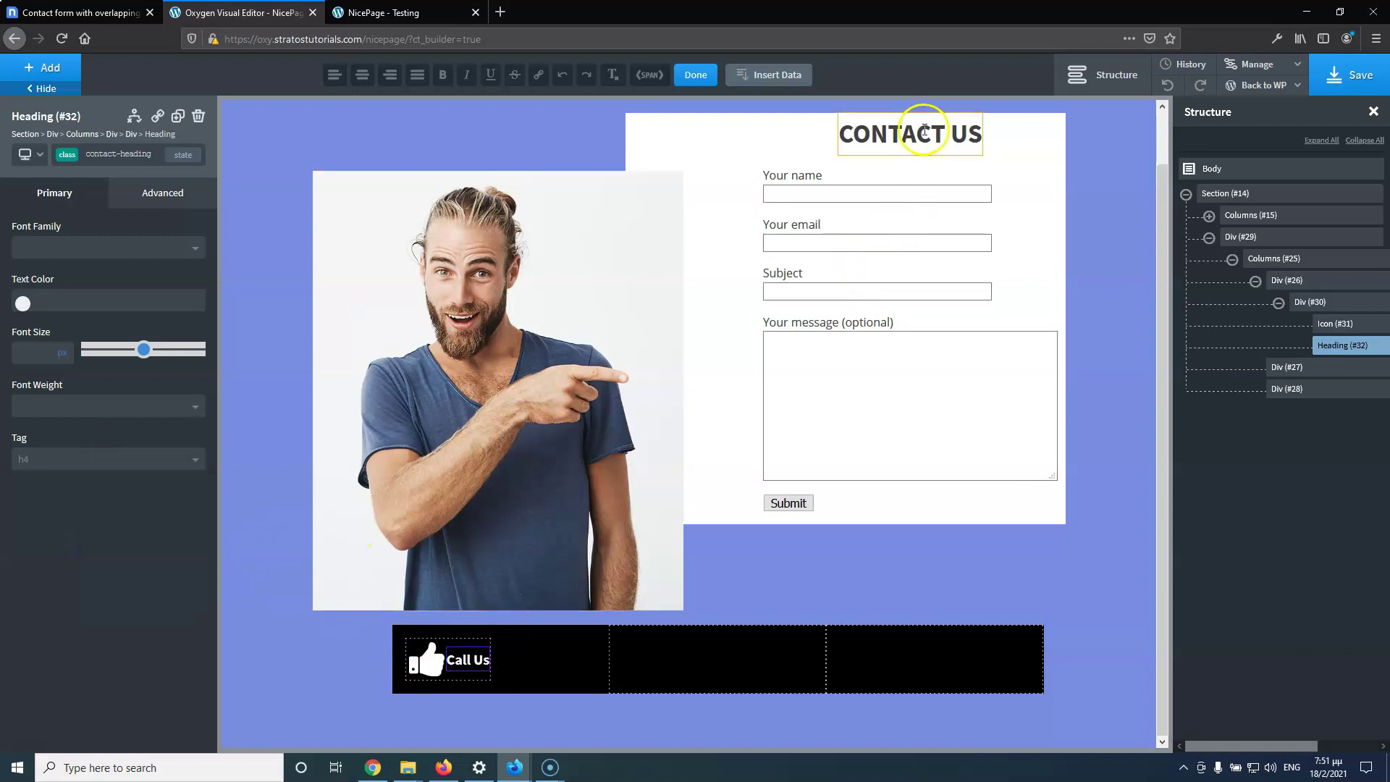
Set the icon size of the contact-icon class to 30 px
click(425, 659)
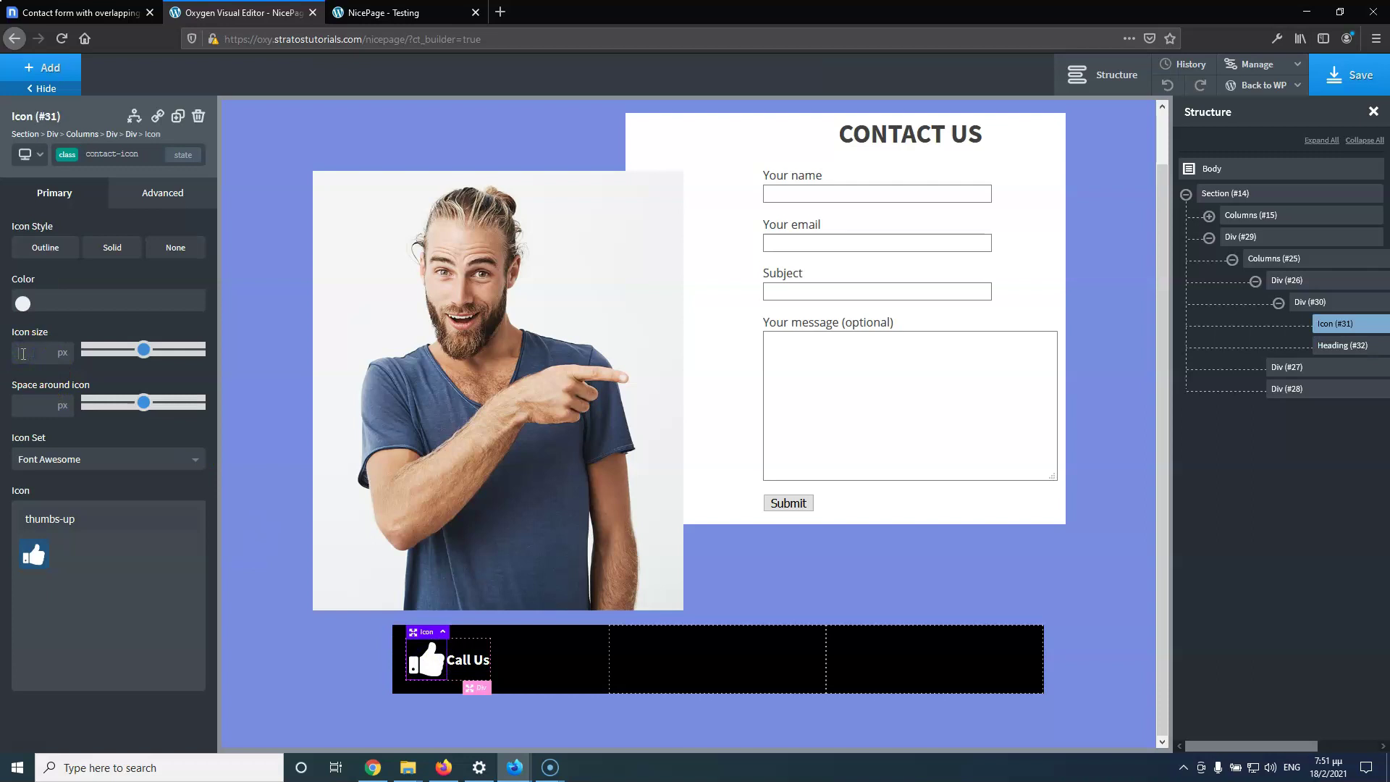
click(22, 353)
text(30)
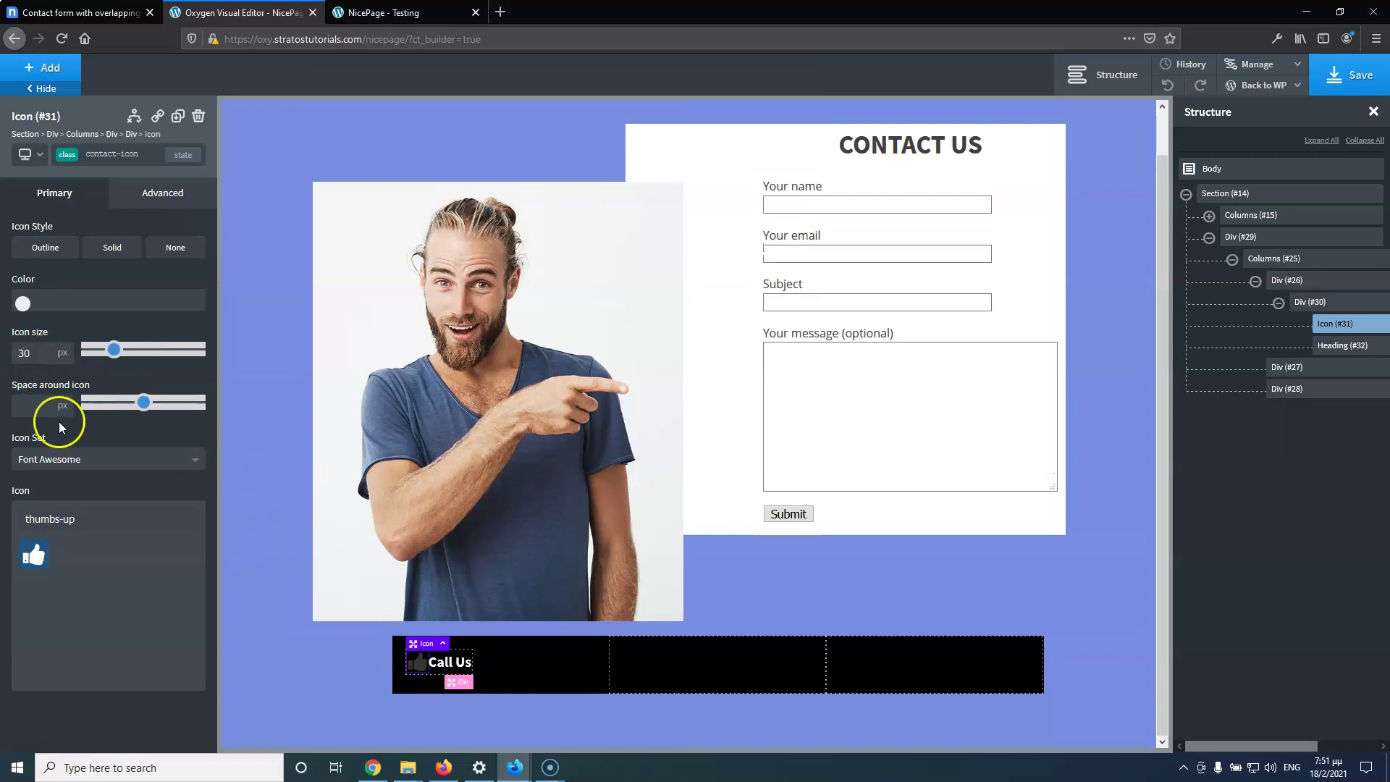
click(485, 672)
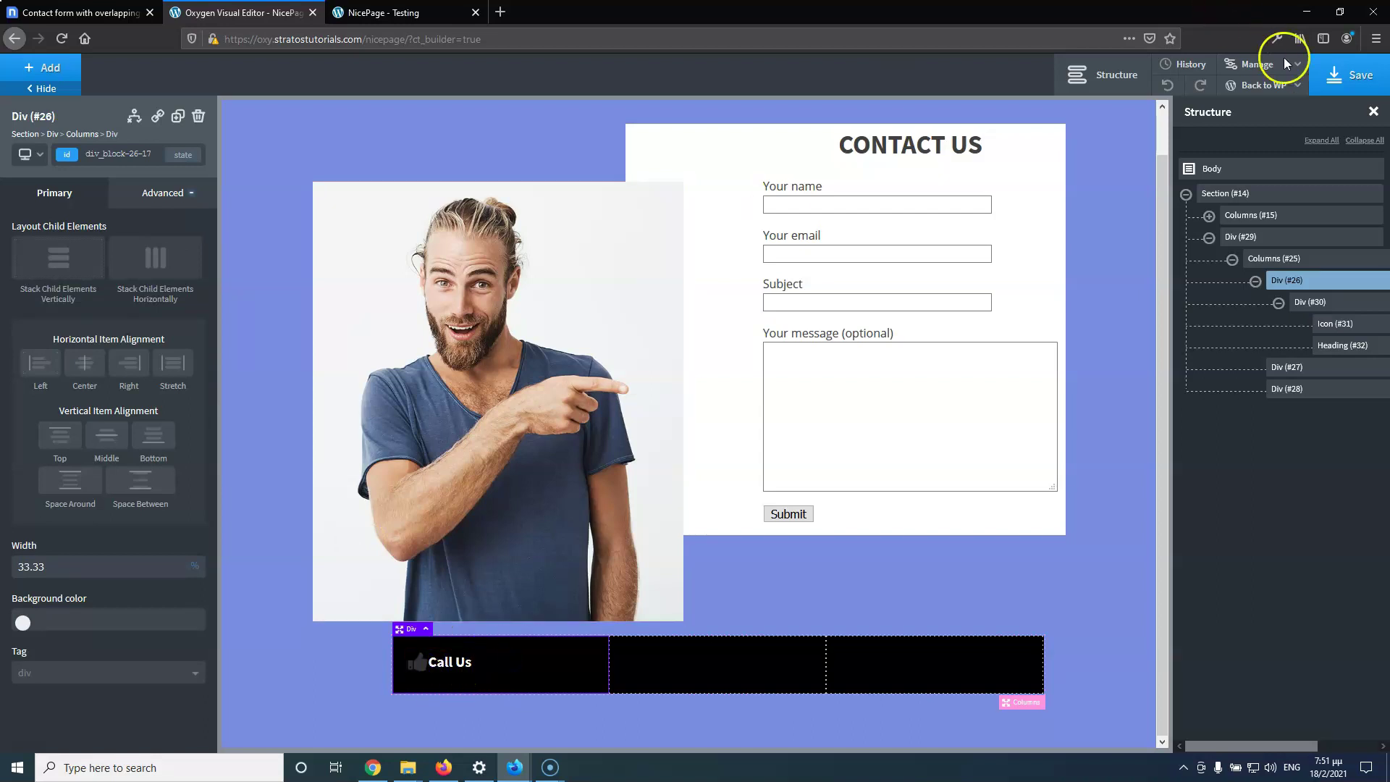
Save the design and reload the live page to check the contact bar, returning to the visual editor
click(1348, 75)
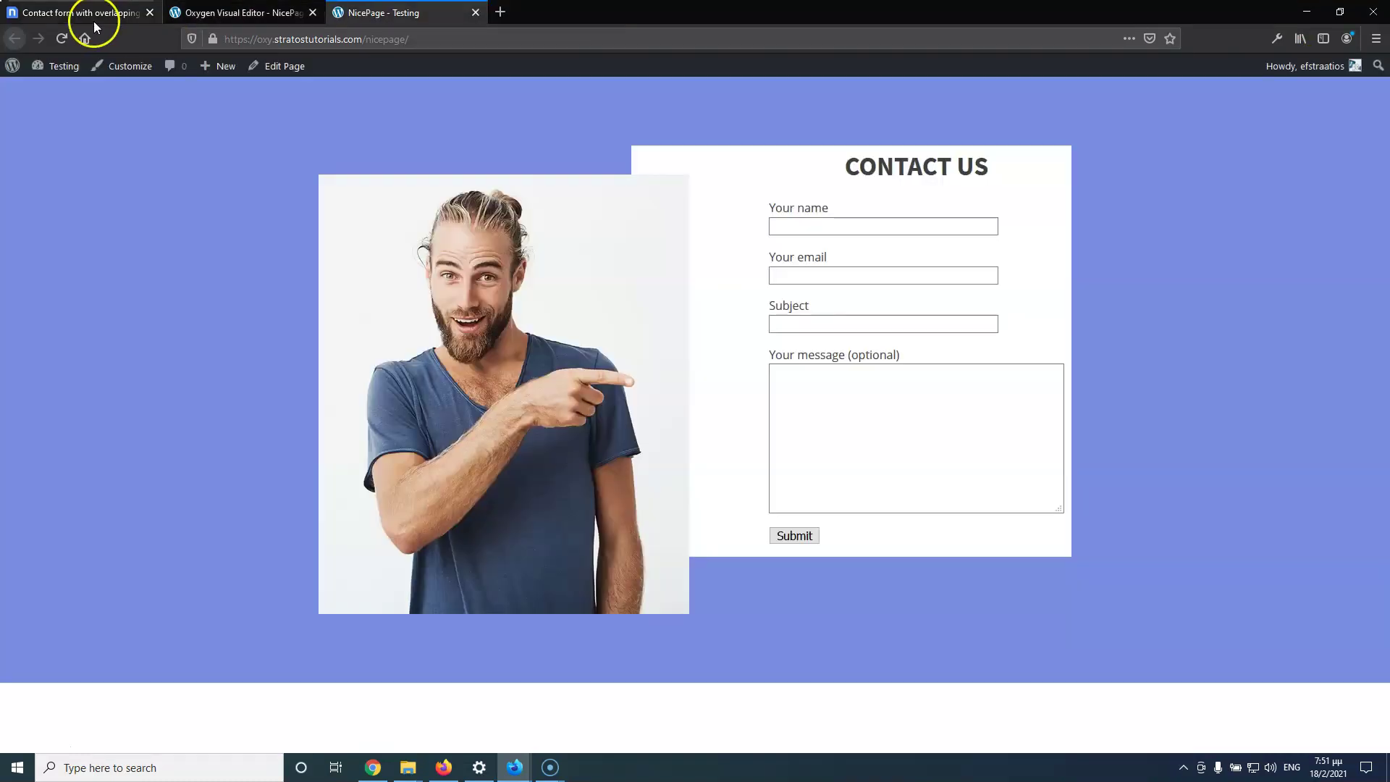
click(61, 40)
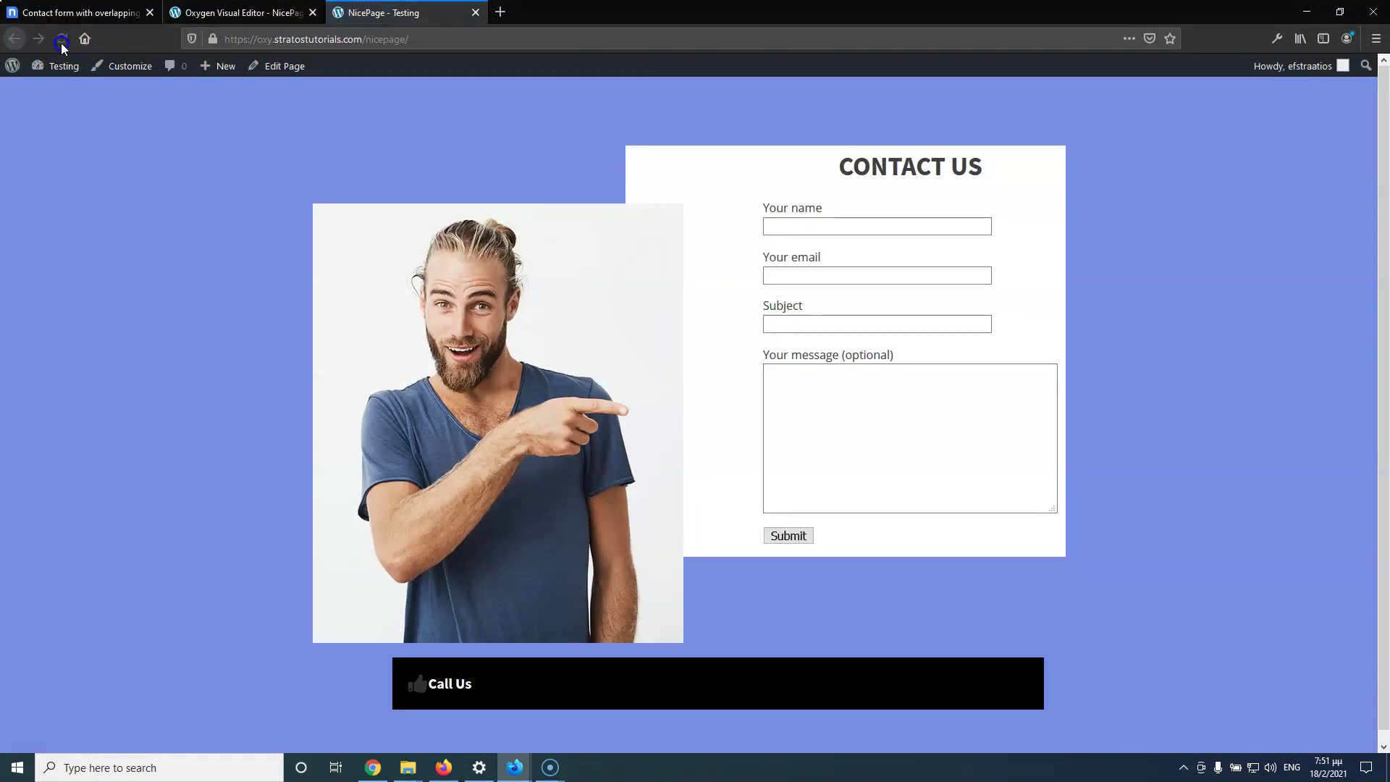
click(265, 13)
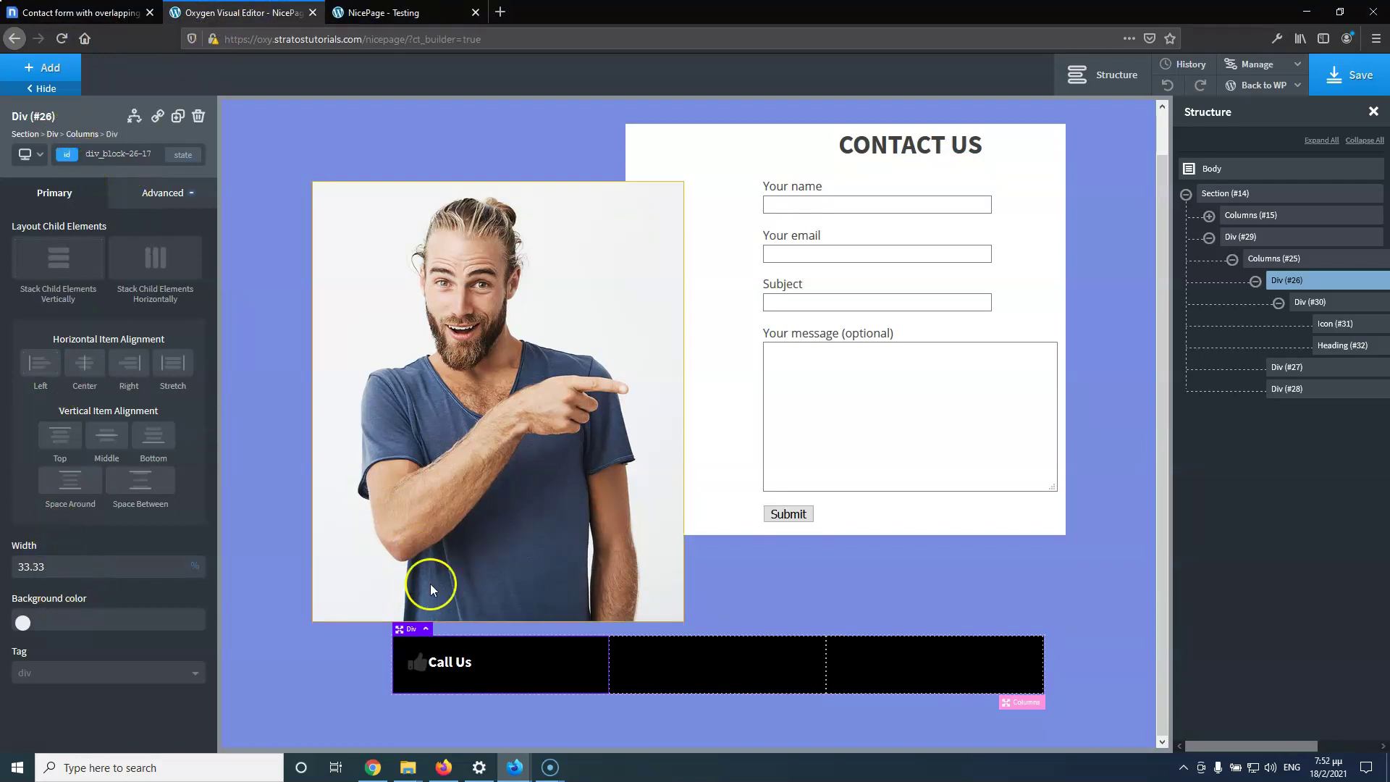
Set the color of the contact-icon class to white (#ffffff)
click(419, 663)
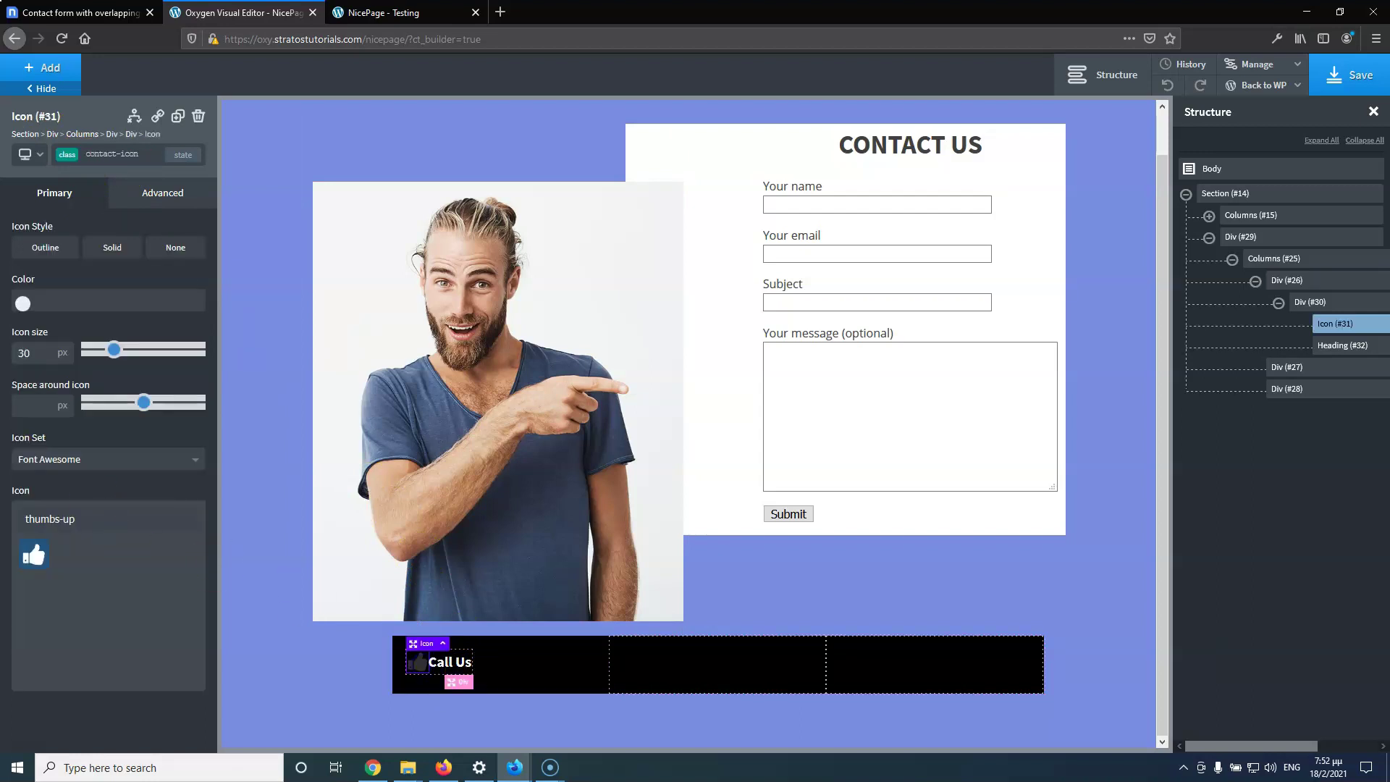
click(23, 303)
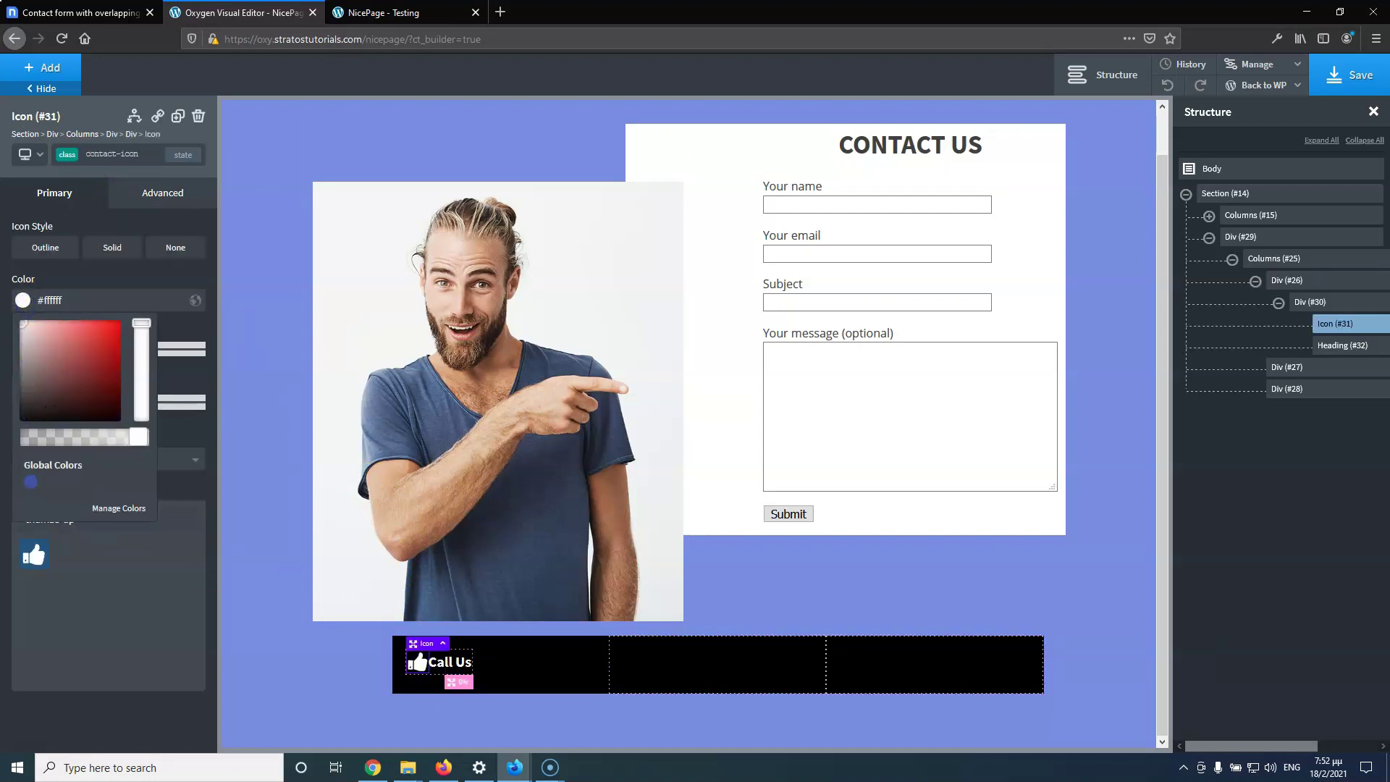
click(514, 658)
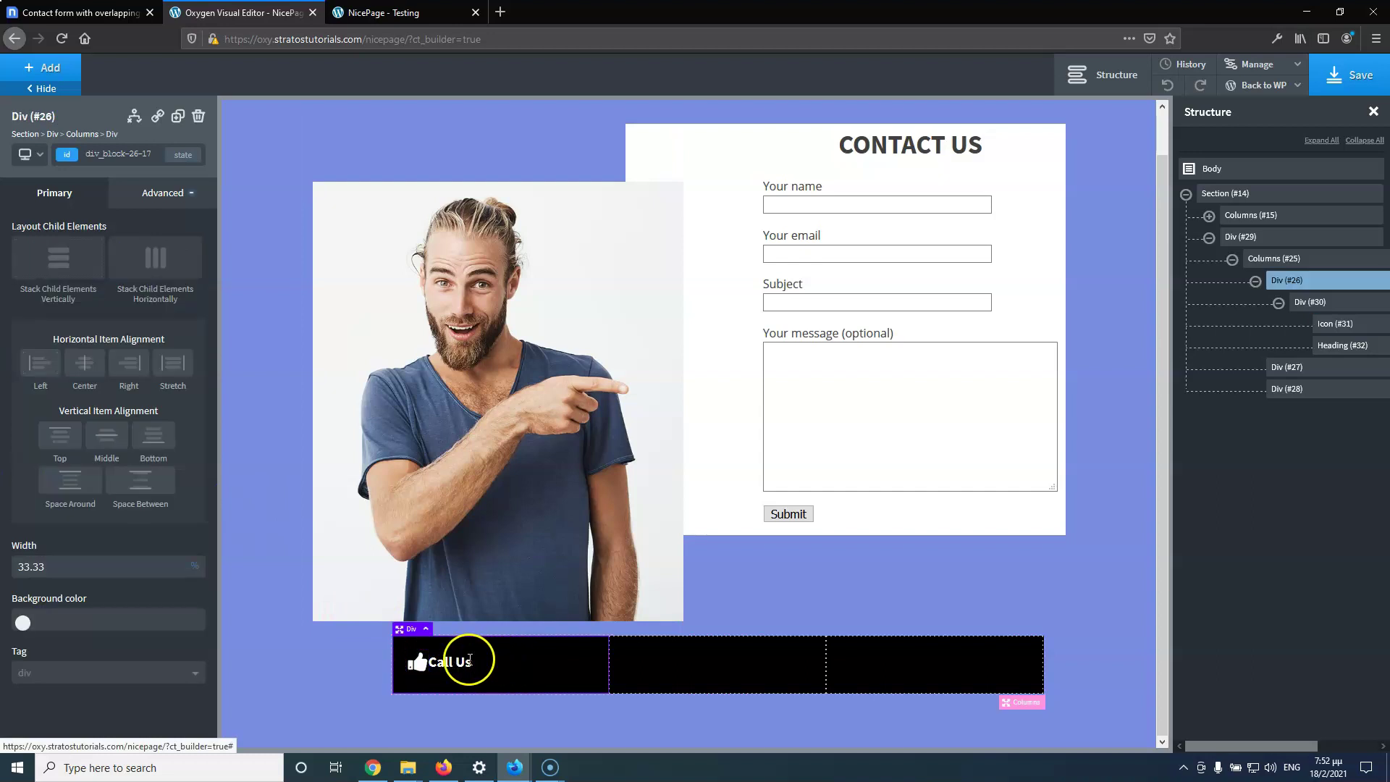
Give the contact-icon class a right margin of 20 px
click(418, 661)
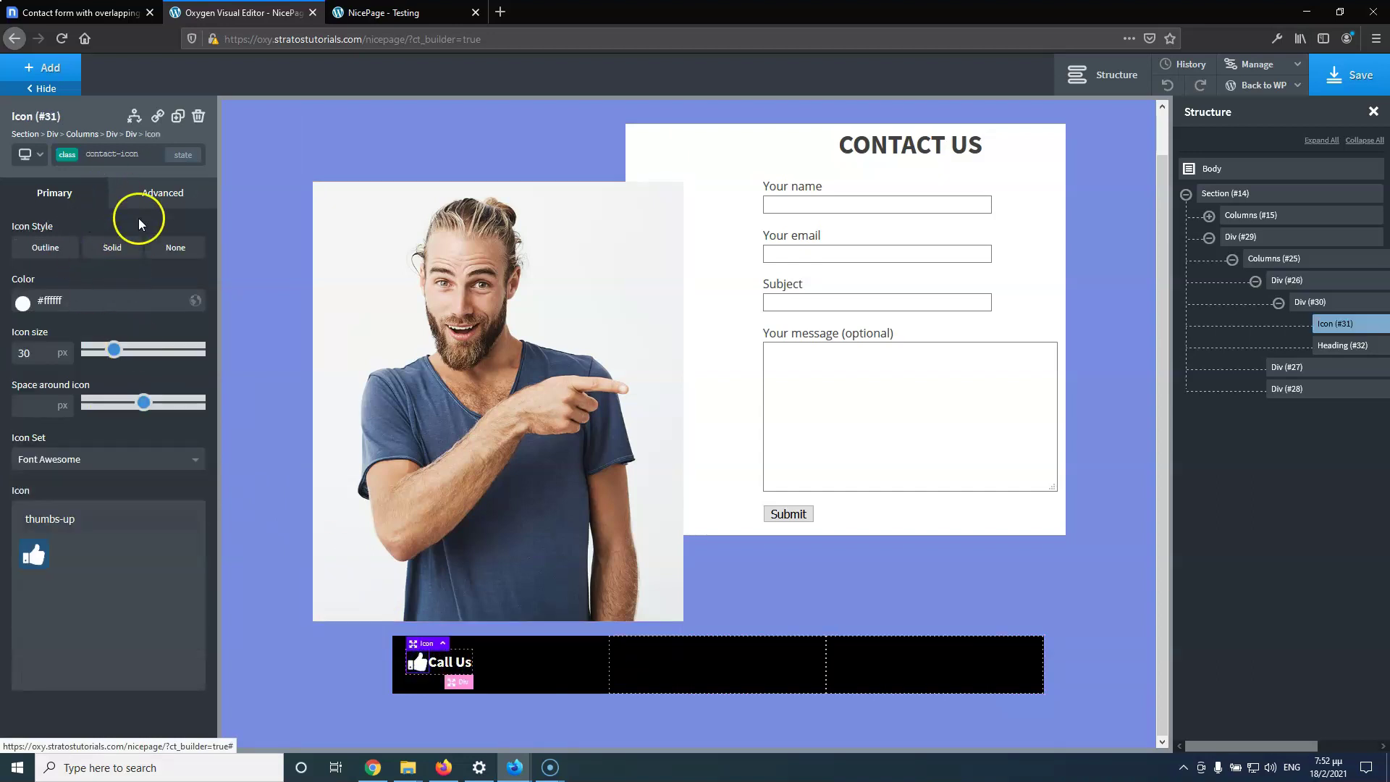
click(156, 191)
click(128, 277)
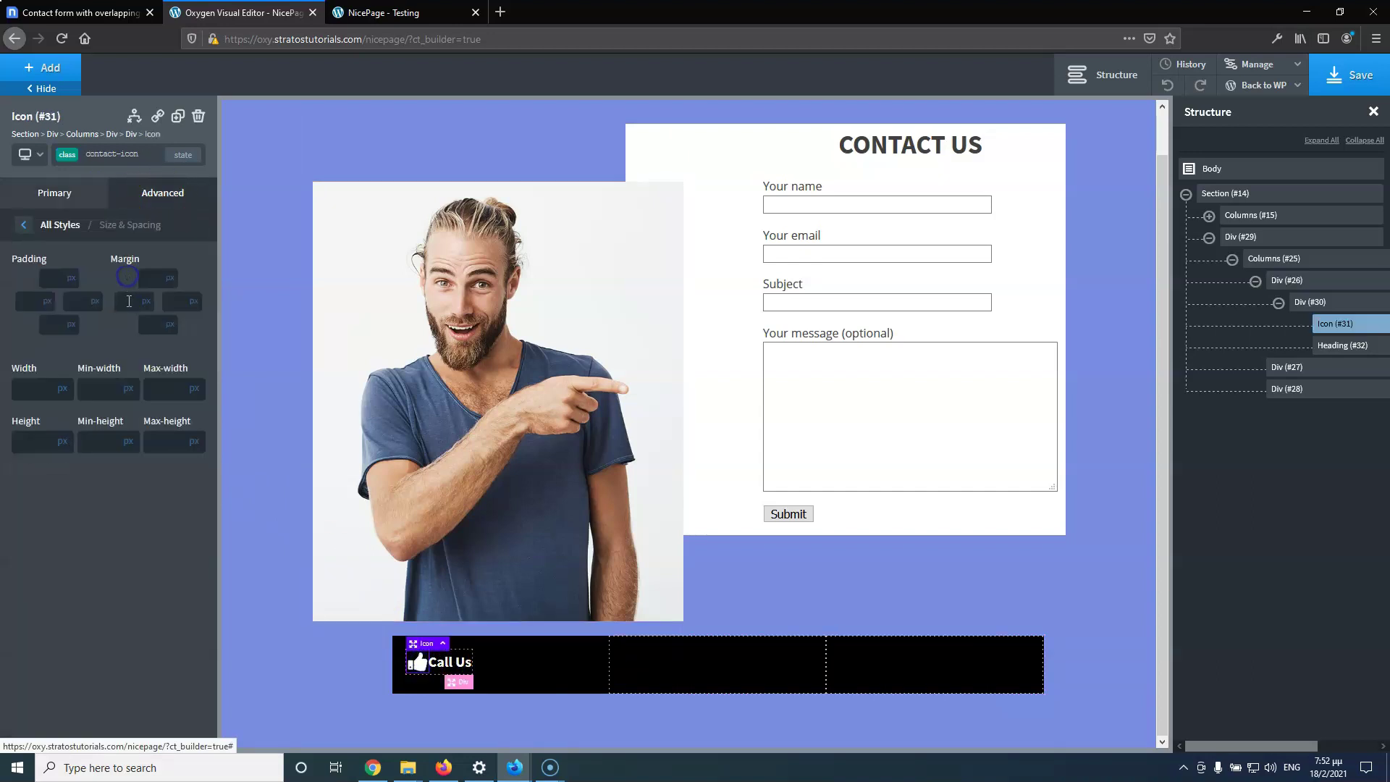
click(175, 301)
text(20)
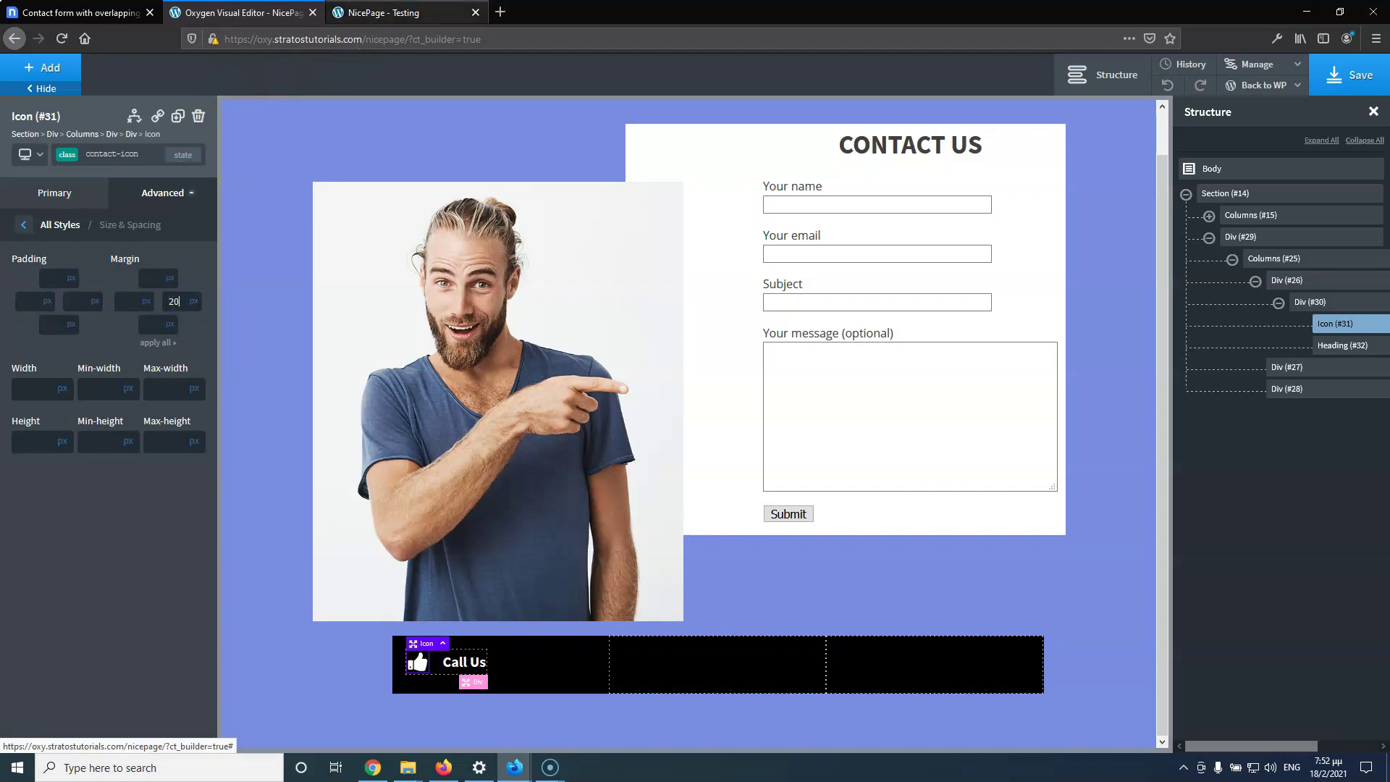
Replace the thumbs-up icon with the Font Awesome phone icon, matching the Nicepage reference
click(107, 13)
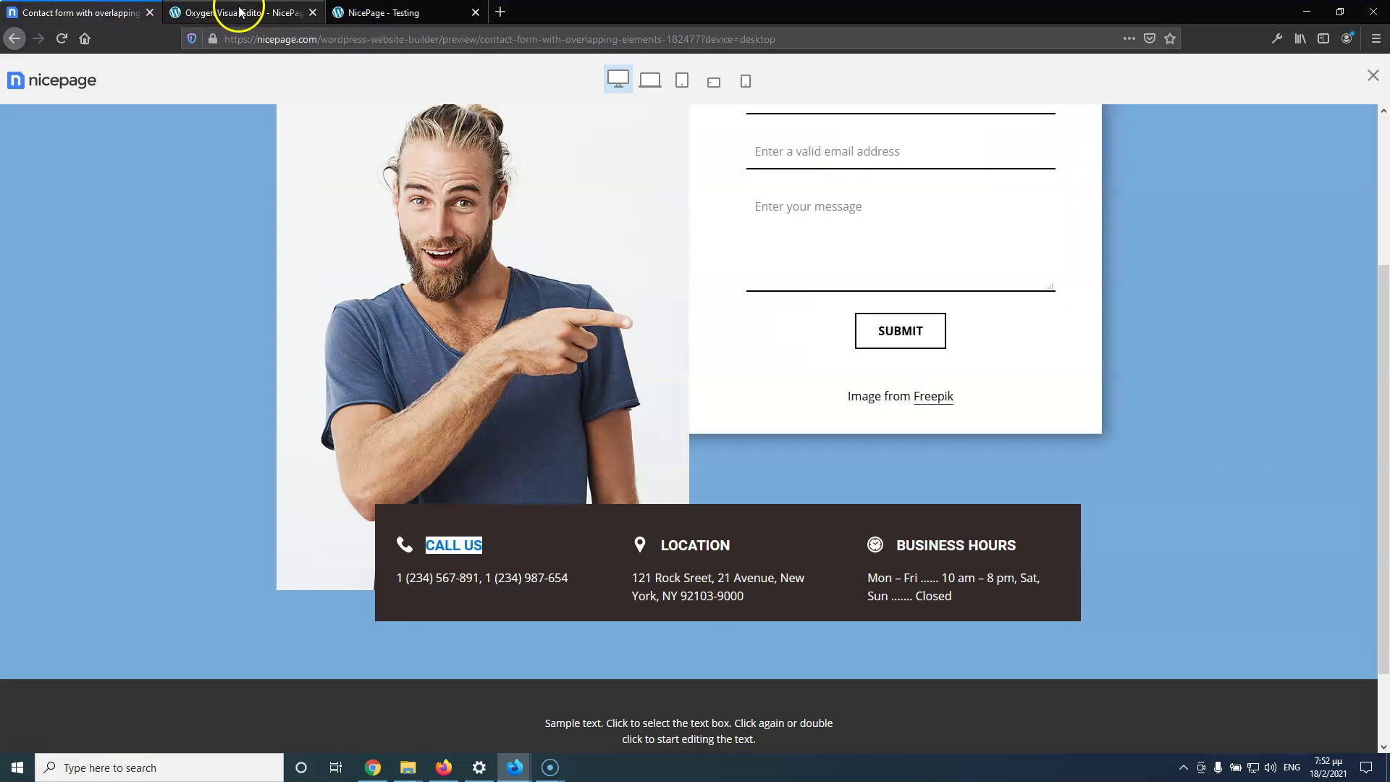
click(239, 12)
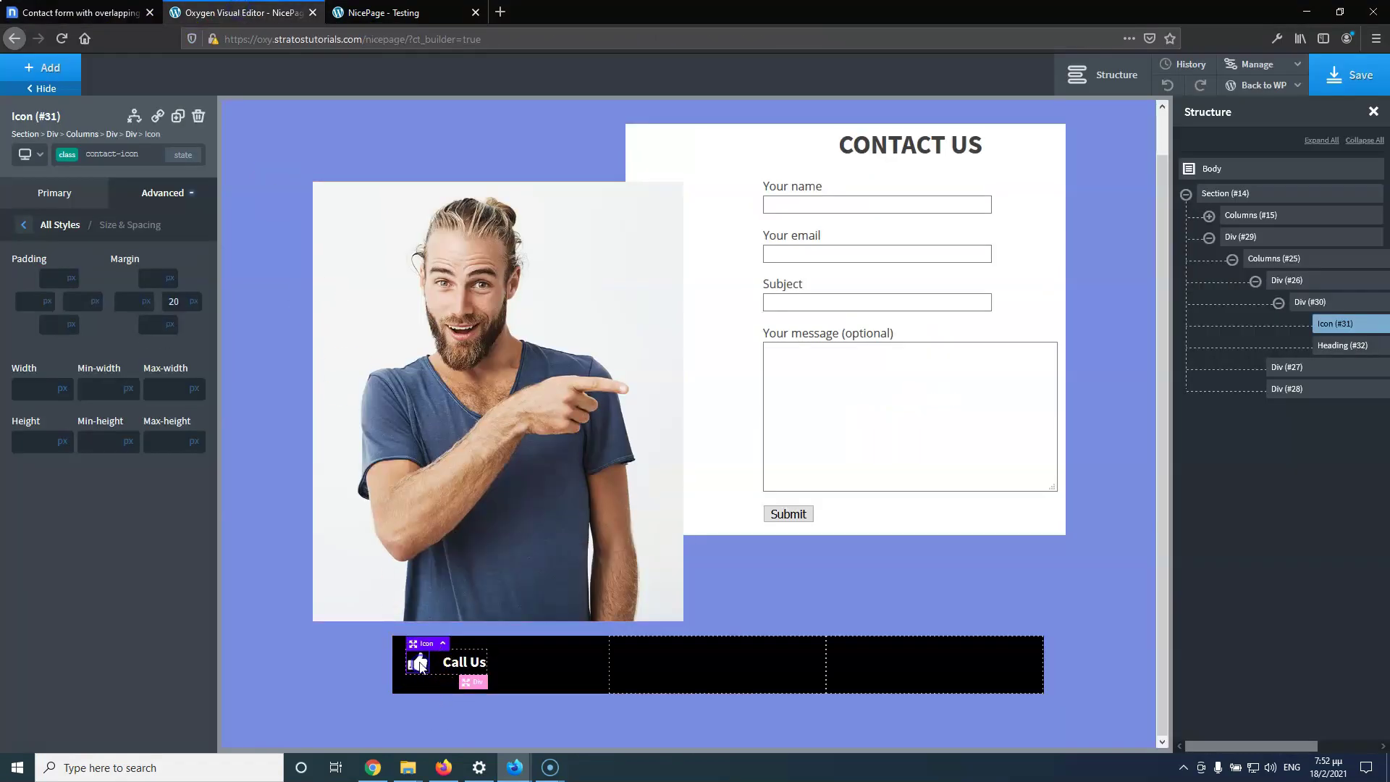
click(55, 193)
drag(81, 518, 26, 518)
text(pho)
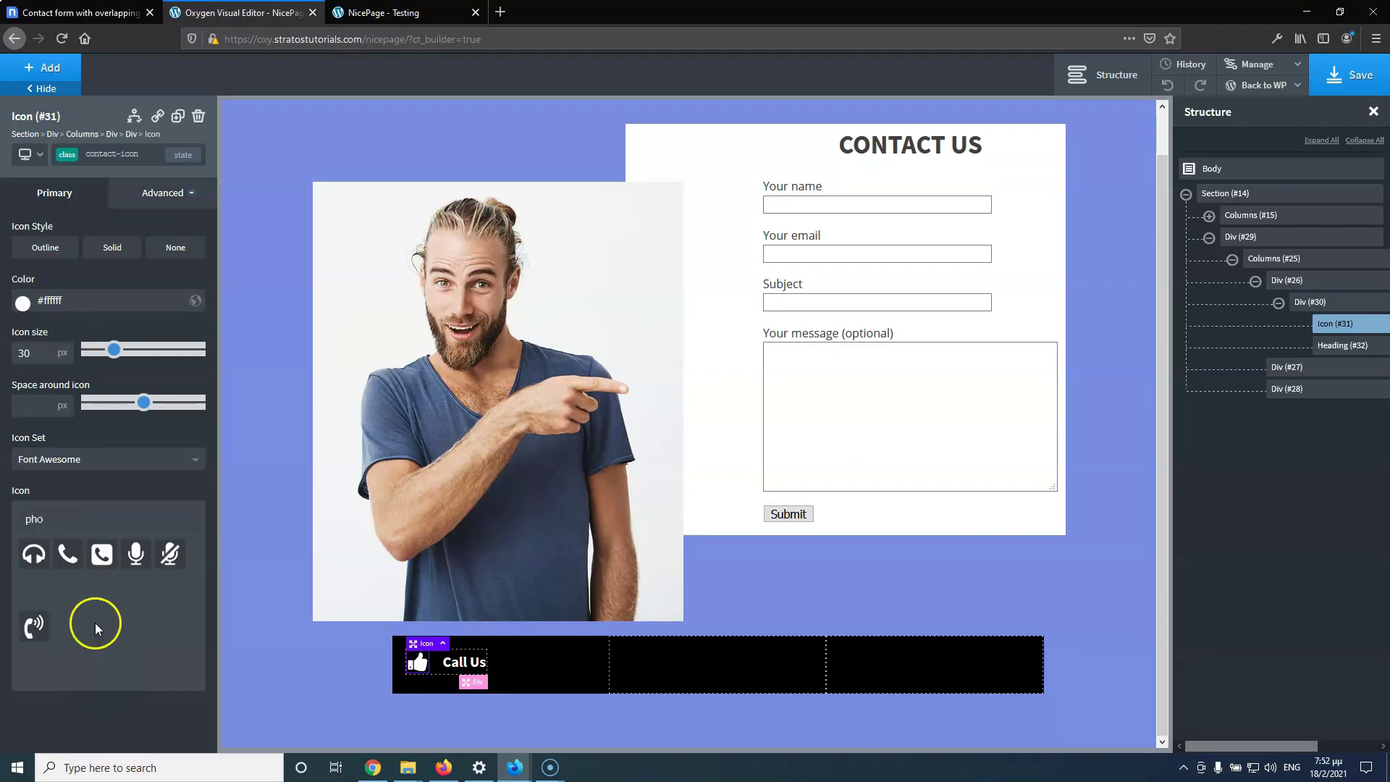
click(68, 554)
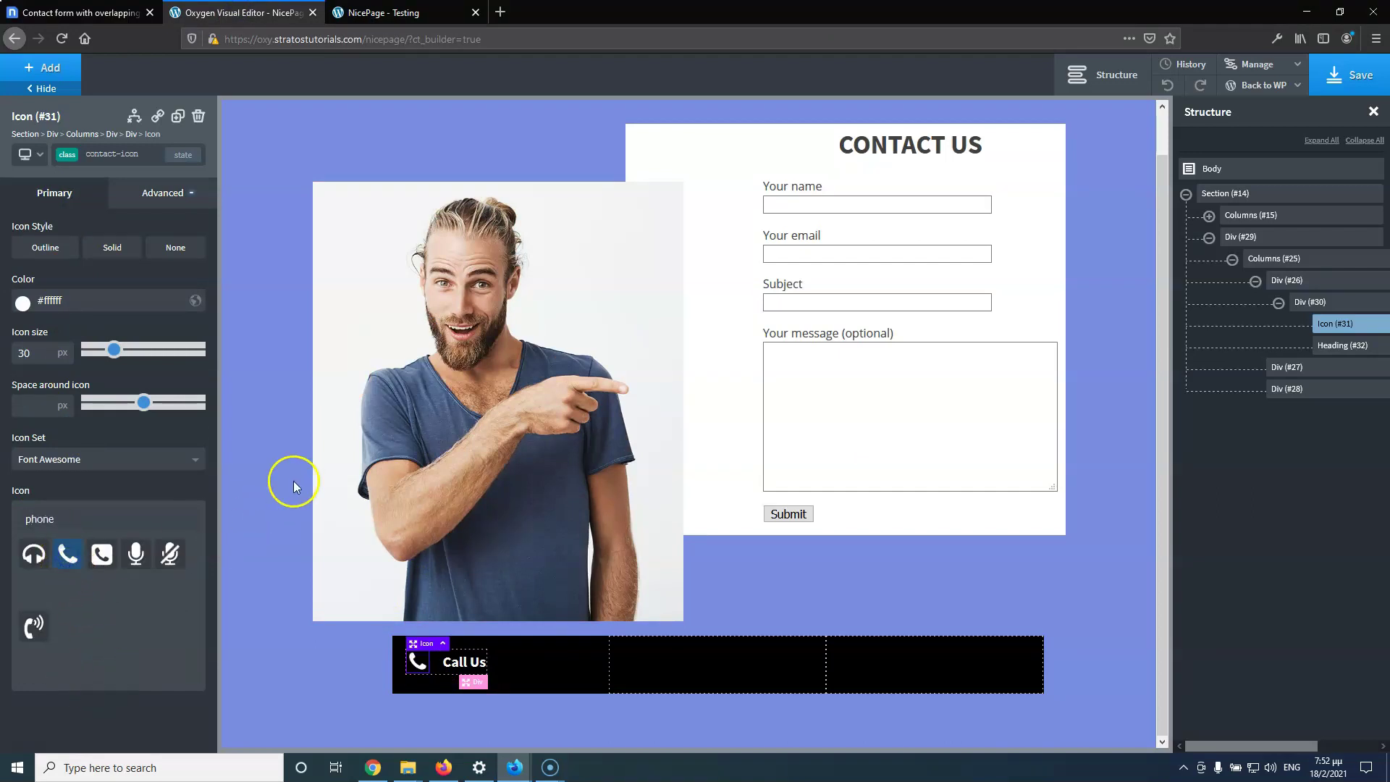
Save the design, place the live page's browser tab beside the Nicepage preview, and compare the reloaded page with that reference
click(1351, 77)
drag(418, 13, 239, 13)
click(101, 13)
click(215, 15)
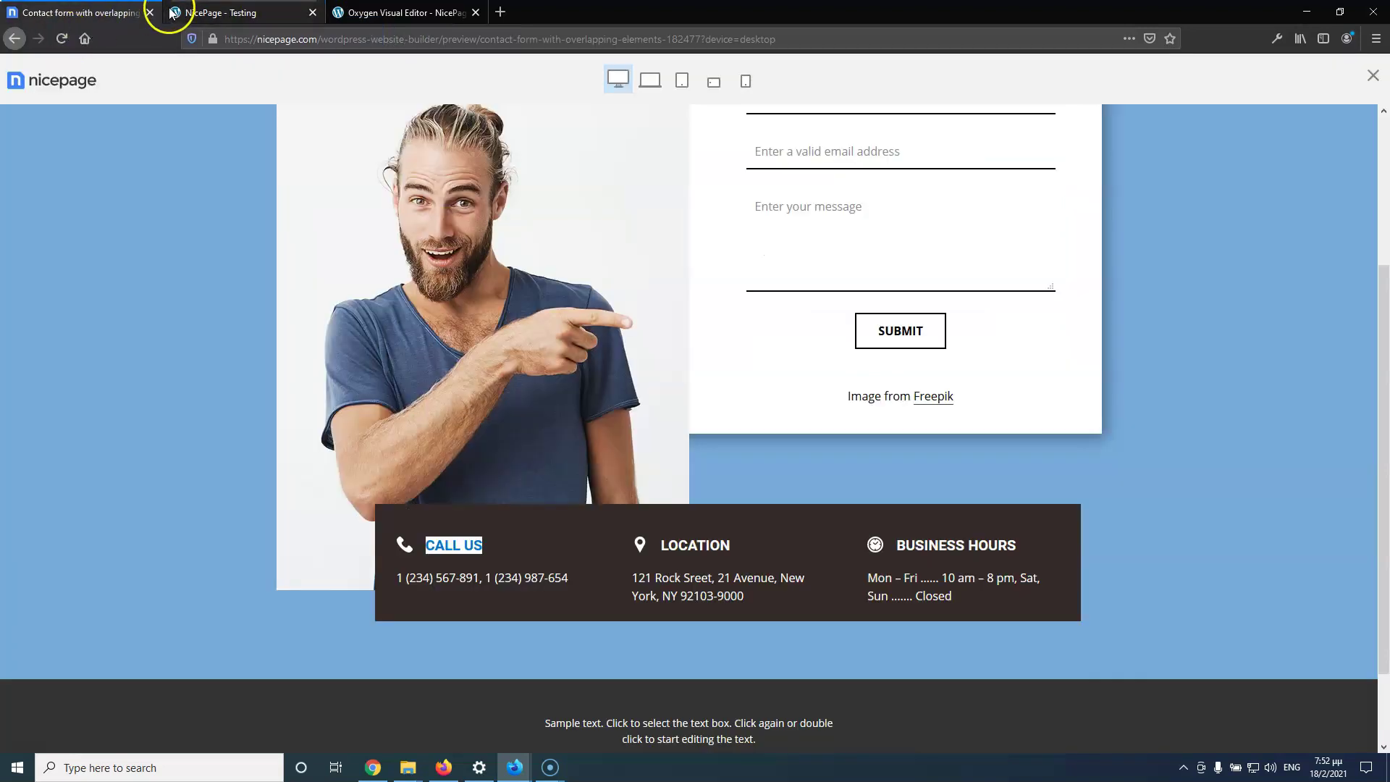
click(64, 40)
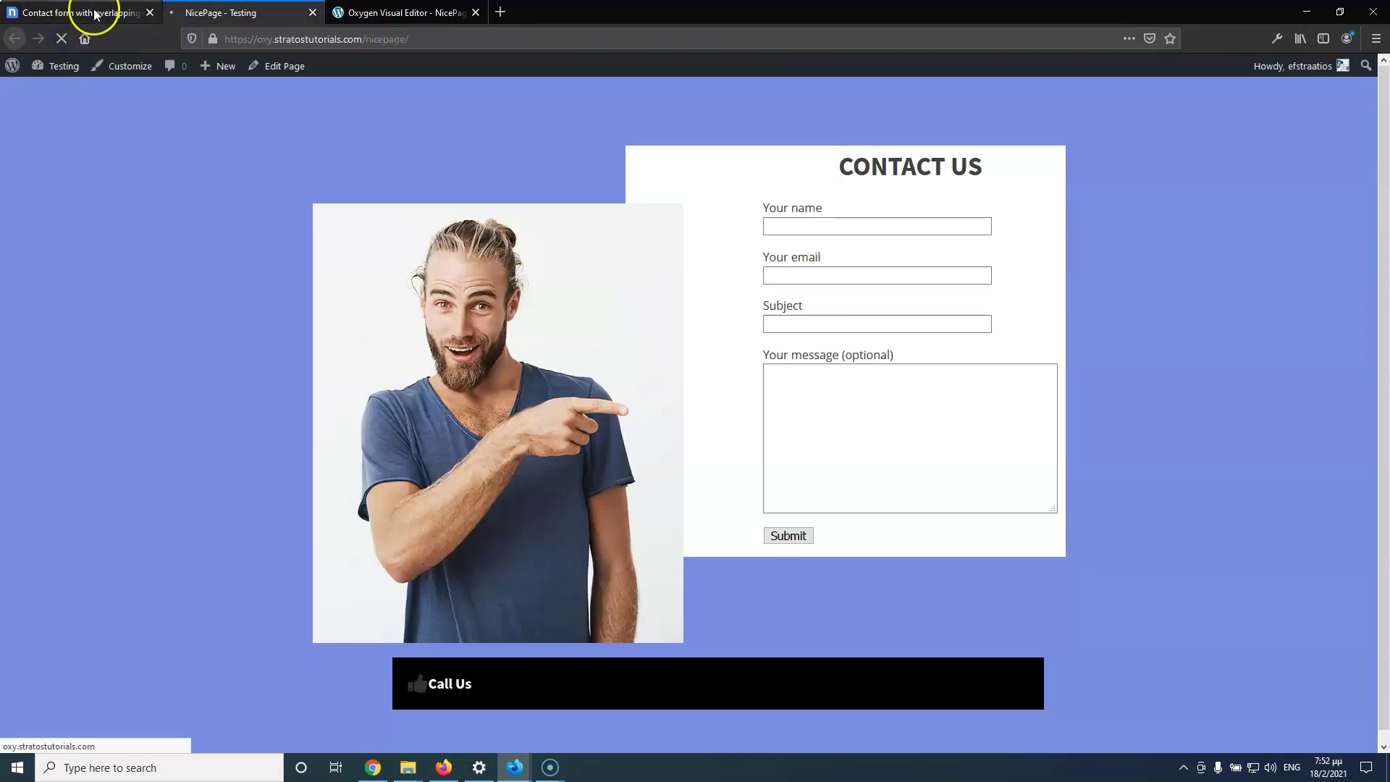
click(94, 13)
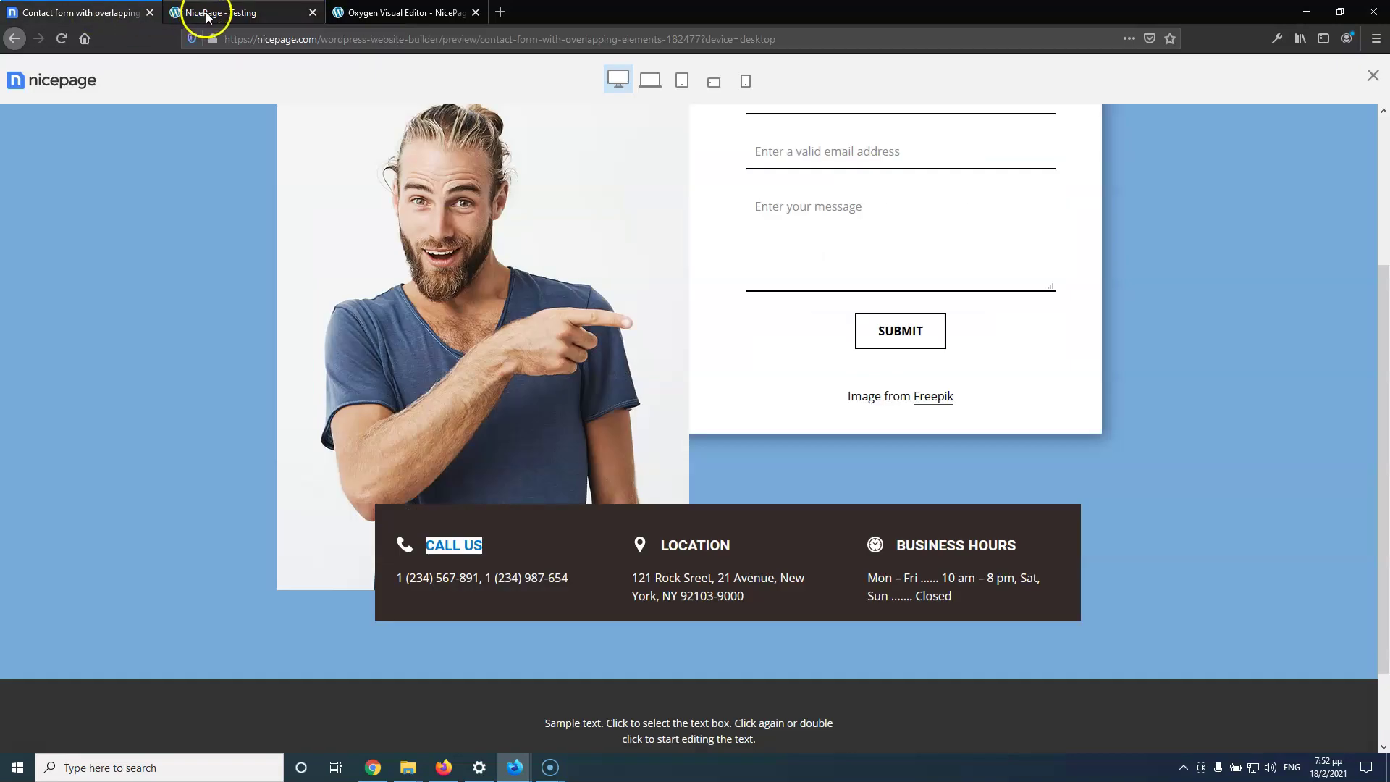
click(210, 15)
click(109, 13)
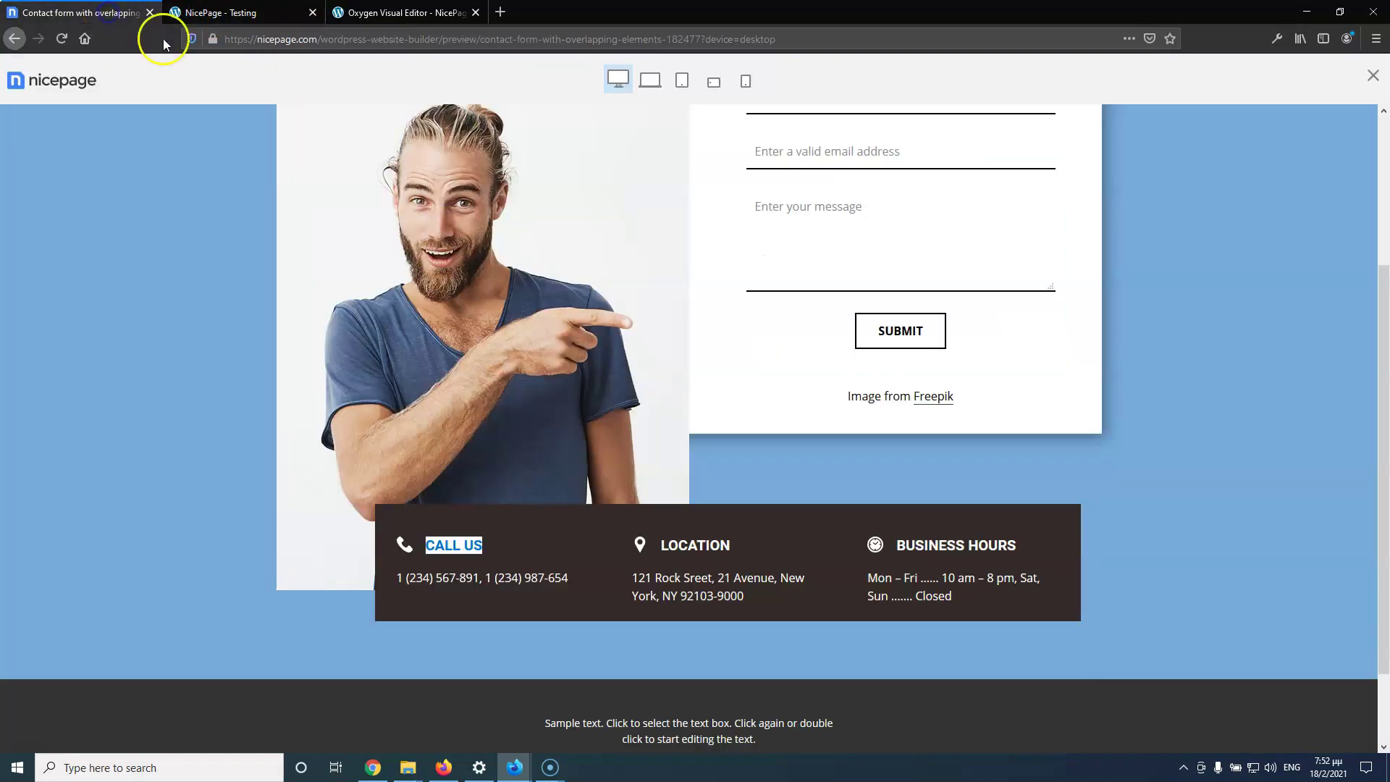
click(569, 549)
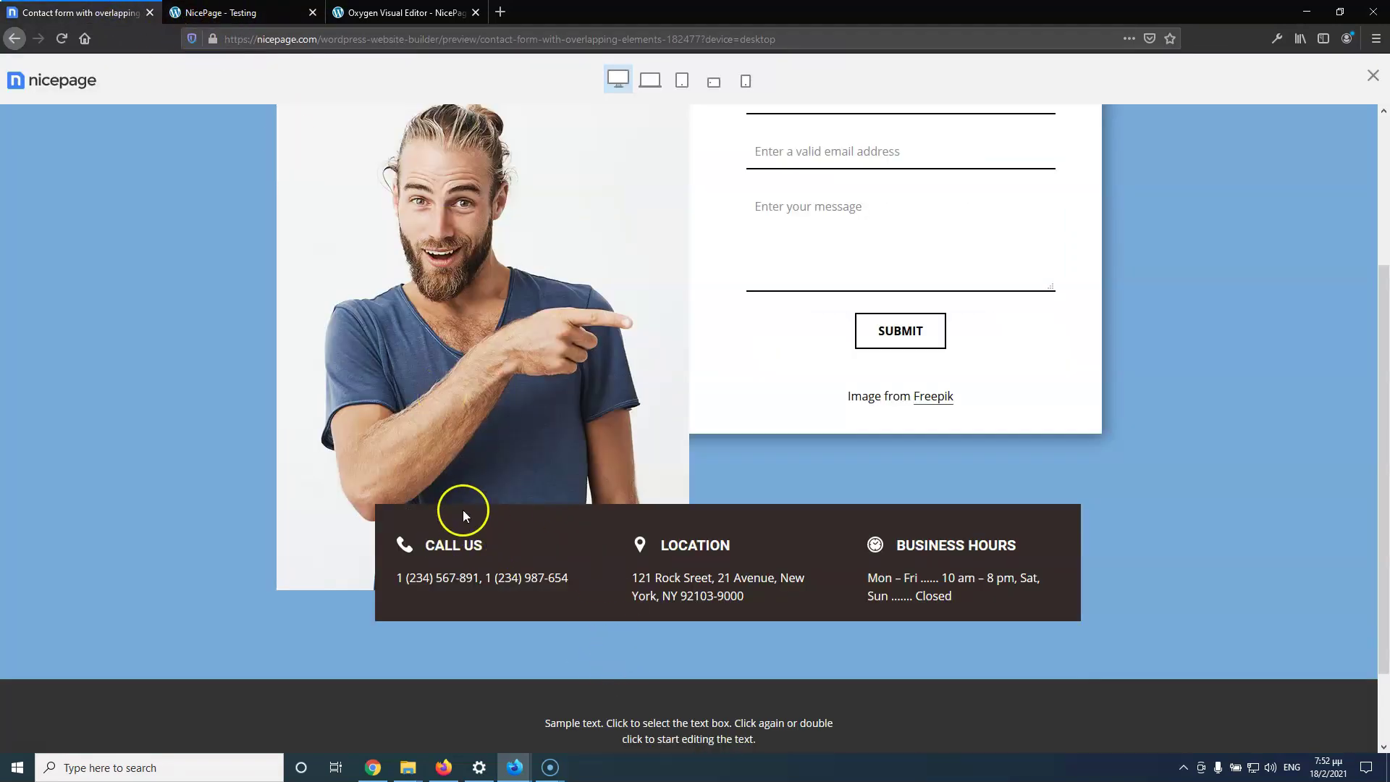
click(226, 14)
click(366, 13)
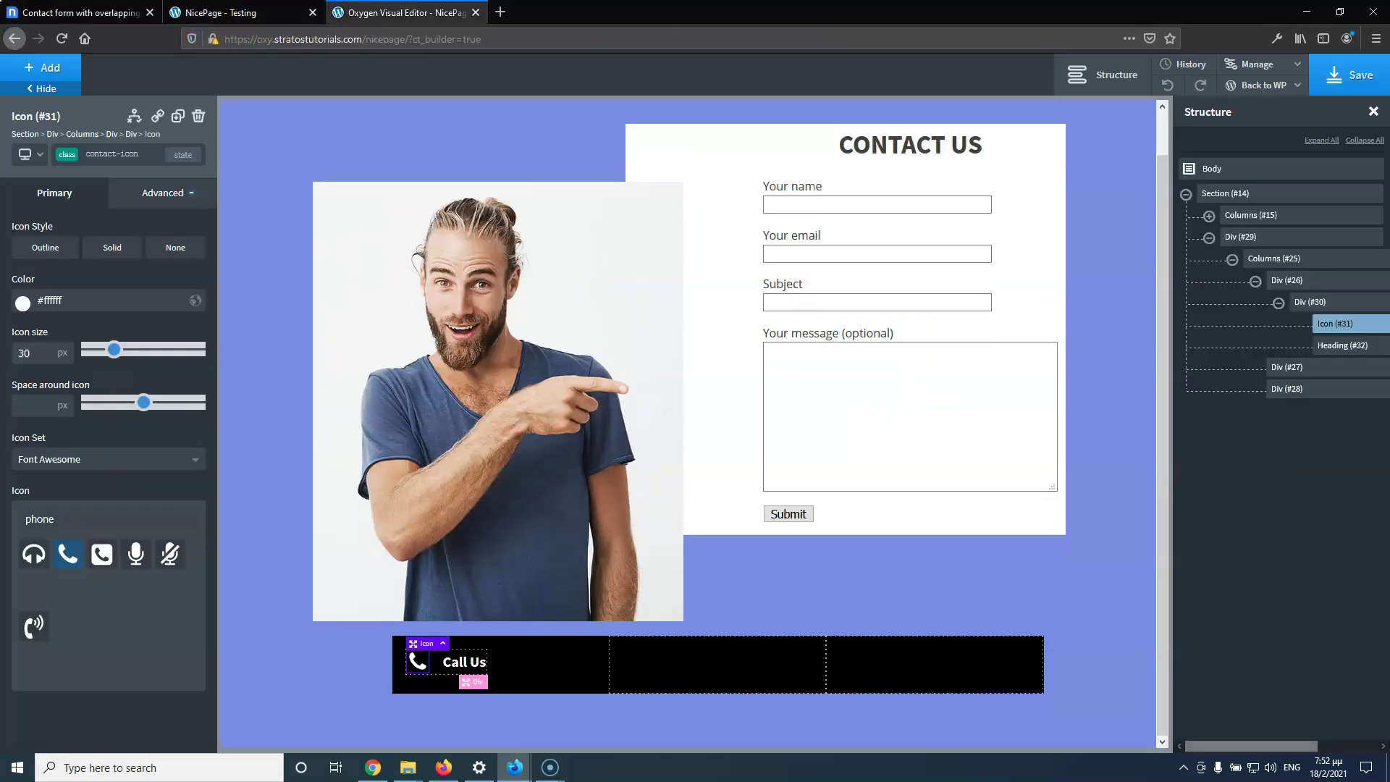
Set the contact-heading class's line height to 1 and its text transform to uppercase
click(464, 662)
click(165, 195)
click(113, 347)
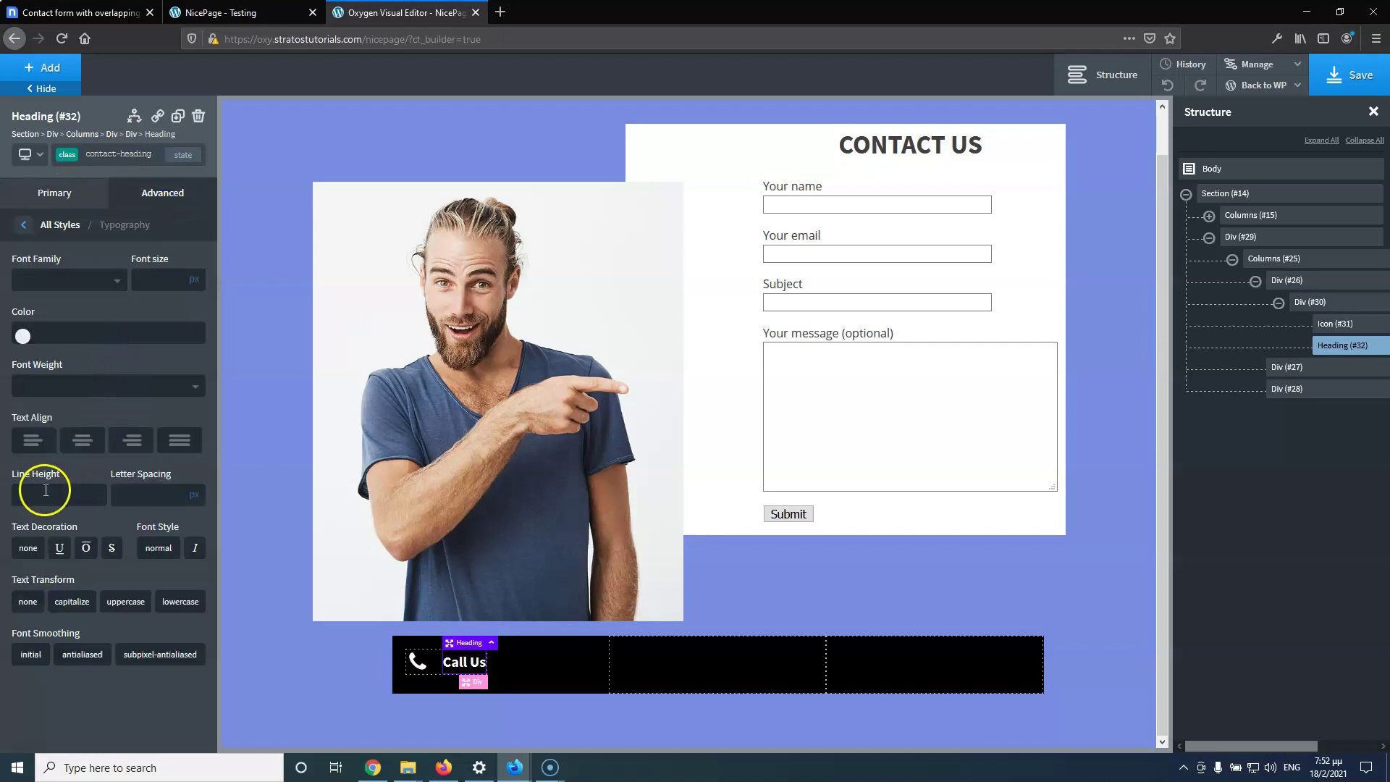
click(109, 496)
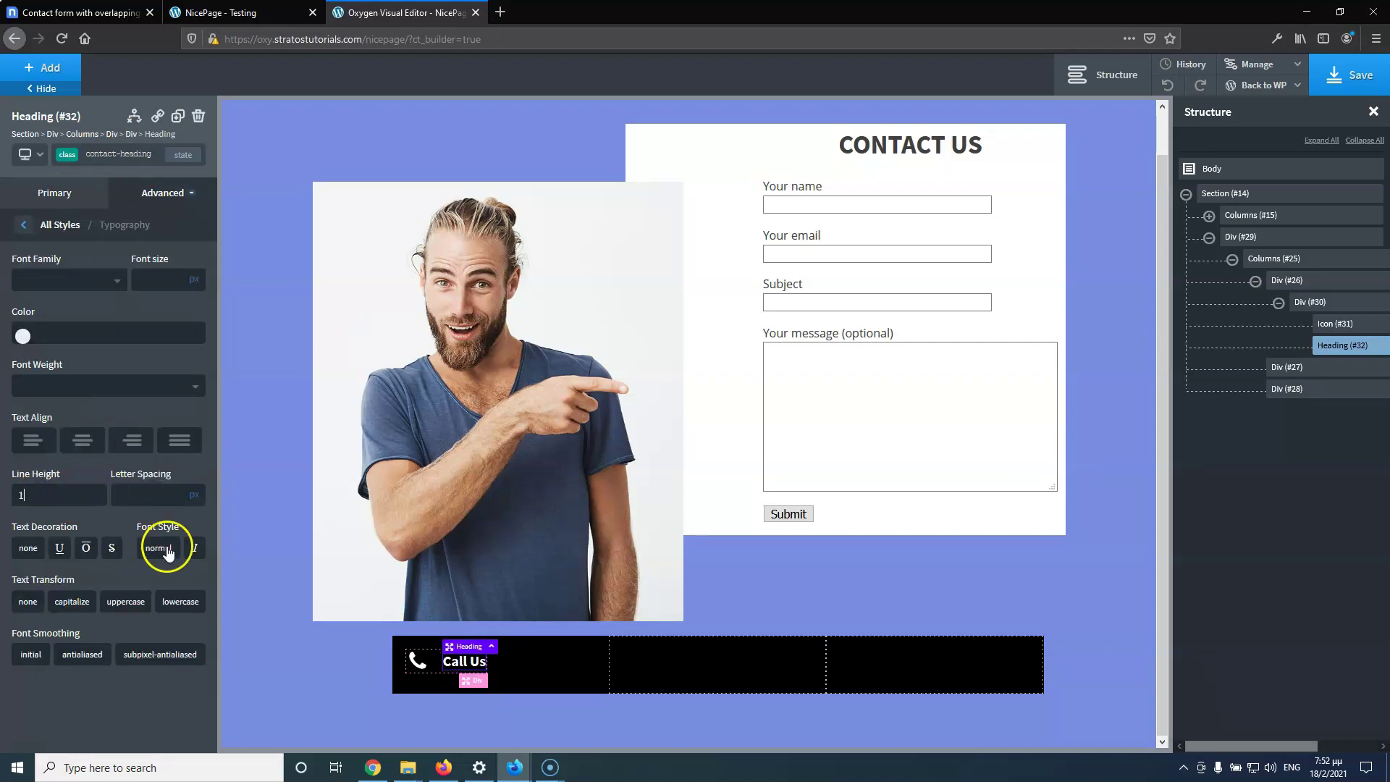
click(127, 607)
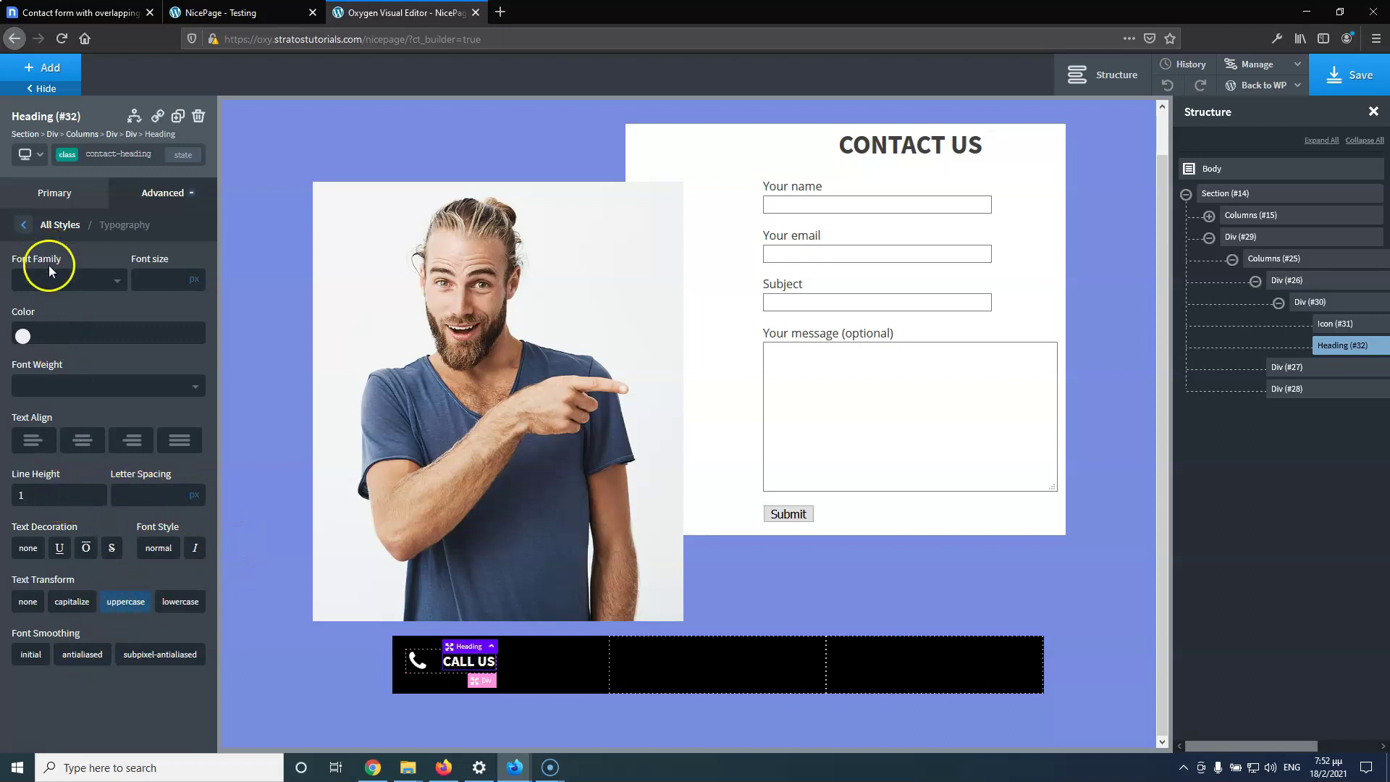
Try font weights 300 and 400 on the contact-heading class
click(100, 284)
click(100, 284)
click(84, 394)
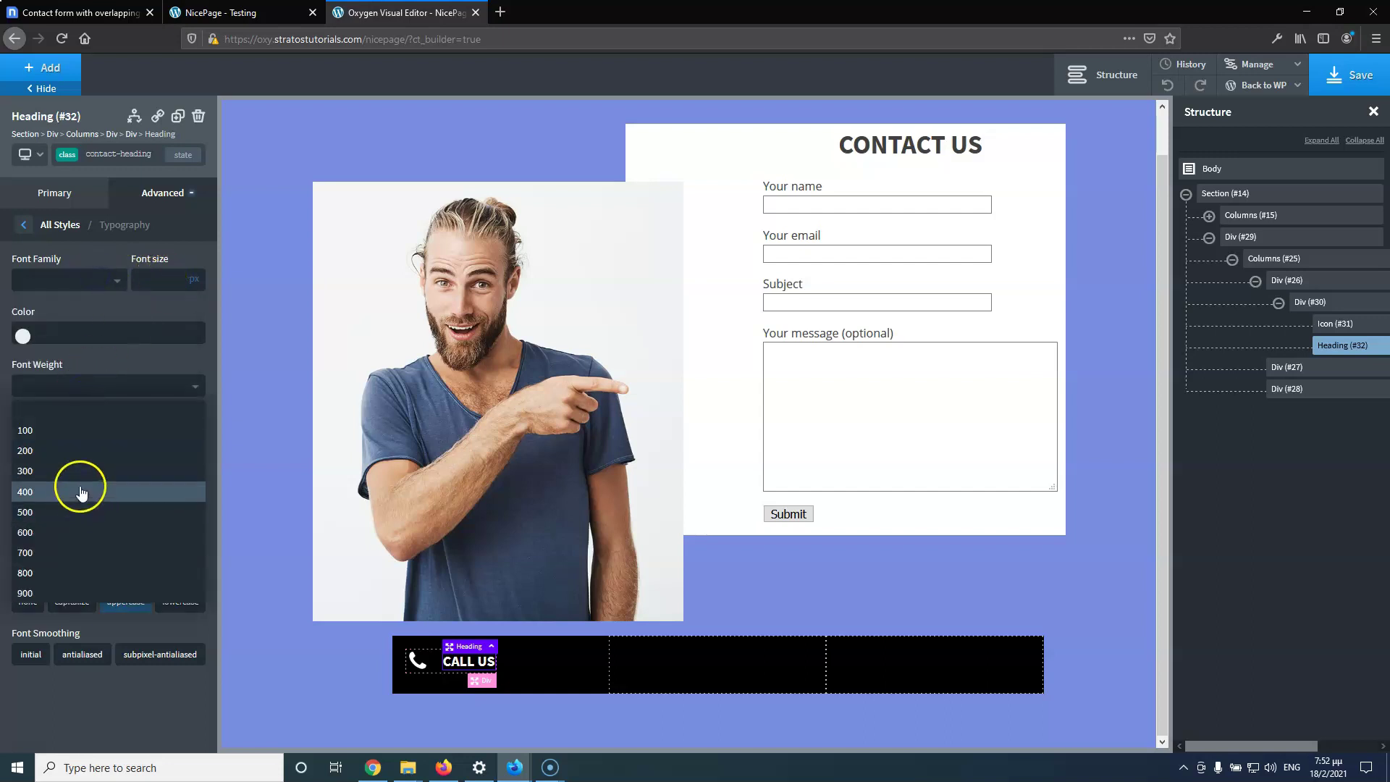
click(79, 472)
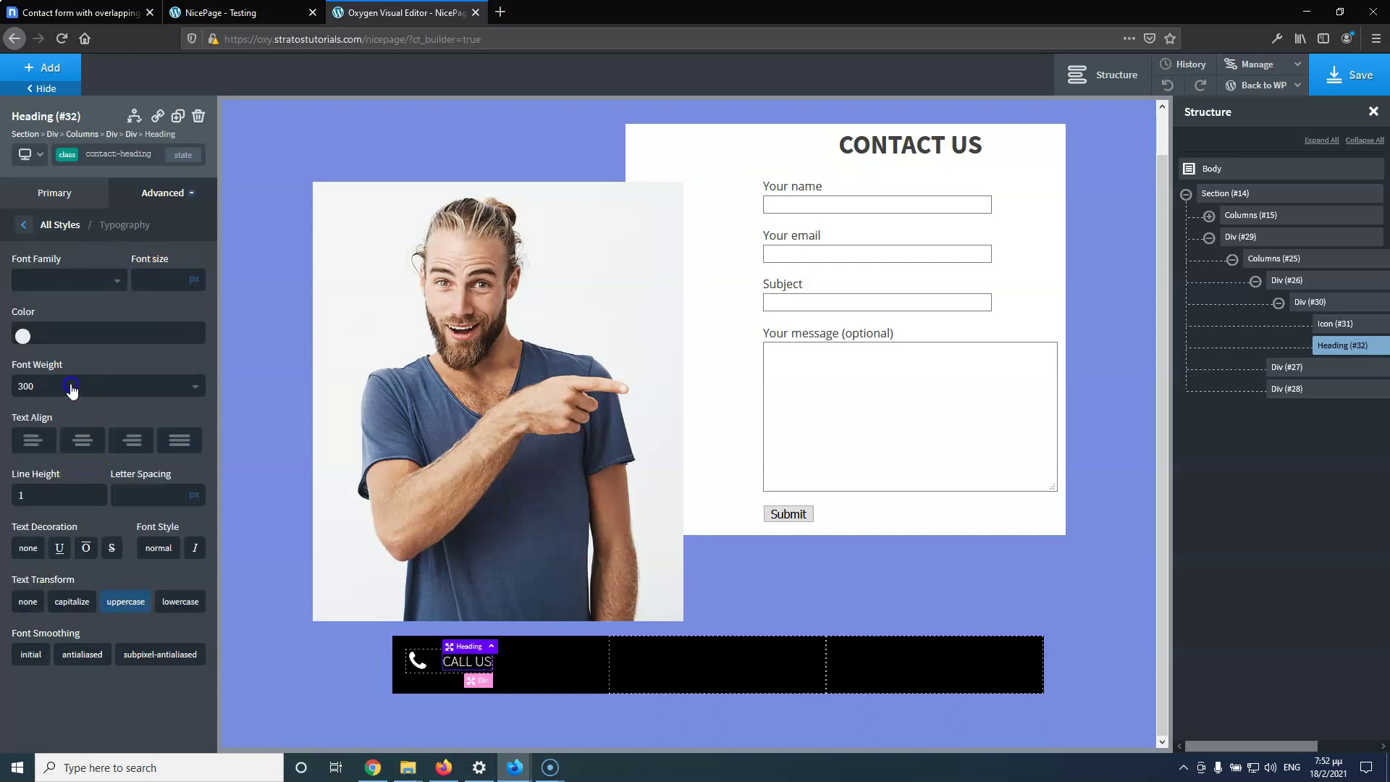
click(78, 388)
click(70, 490)
Save the design and compare the reloaded live page's "Call Us" heading with the Nicepage reference
click(1362, 67)
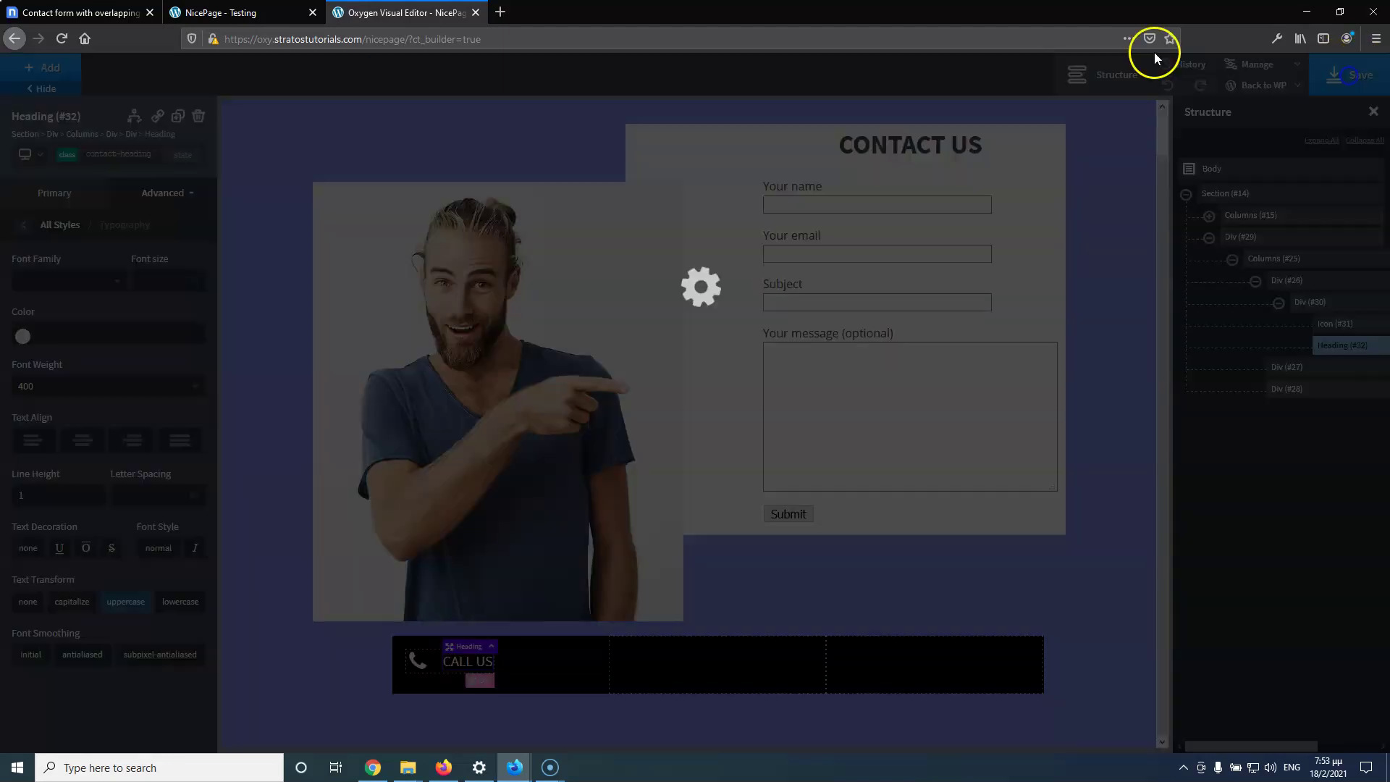
click(202, 12)
click(63, 39)
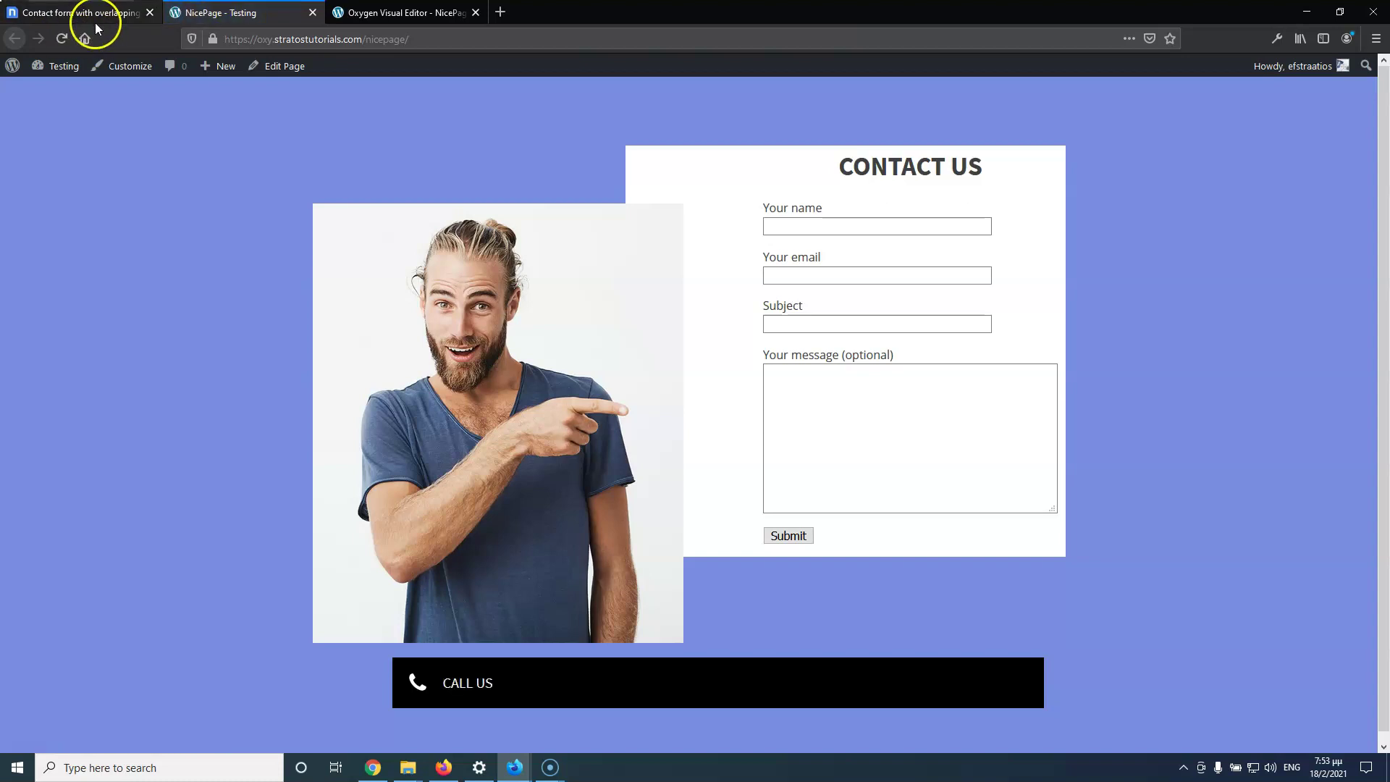
click(116, 15)
click(203, 13)
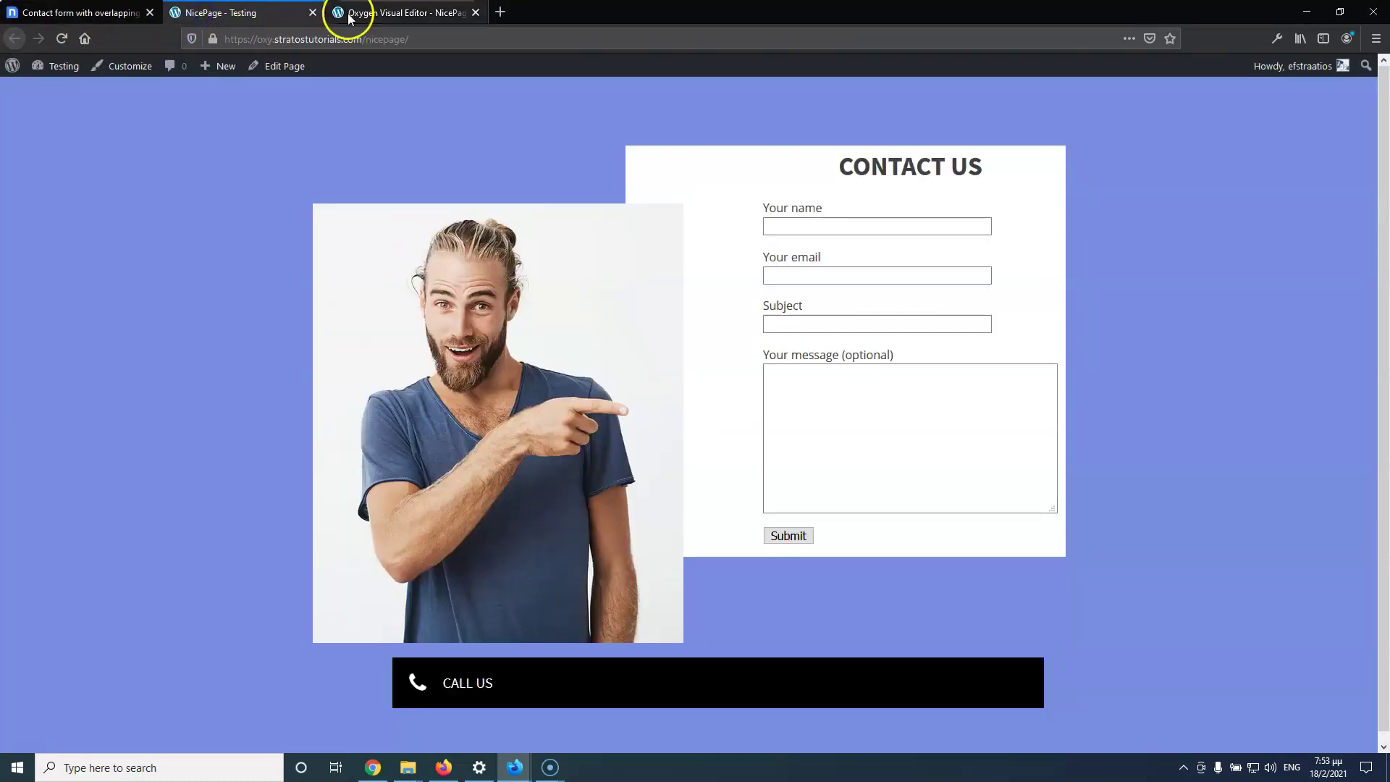
click(352, 13)
Set the contact-heading class's font weight to 500 and save the design
click(48, 389)
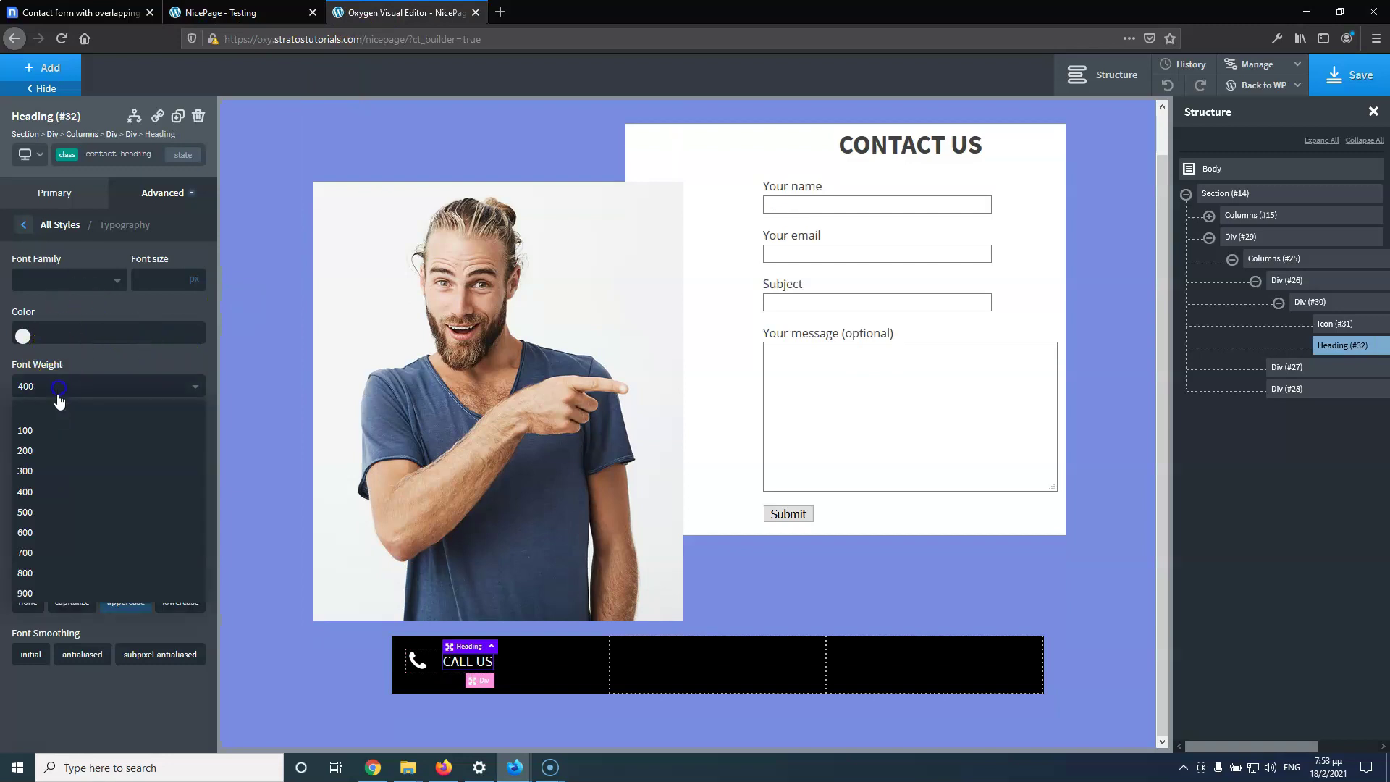
click(54, 515)
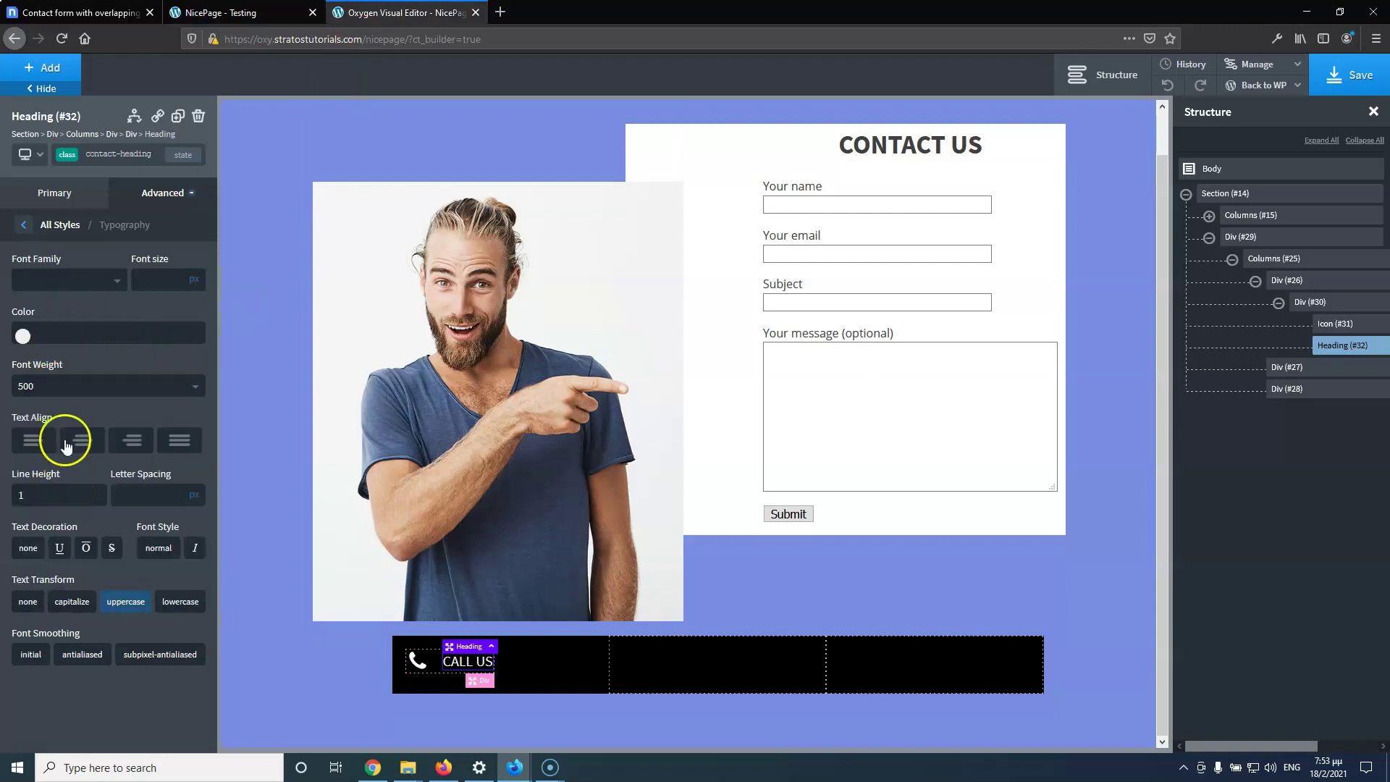
click(1354, 81)
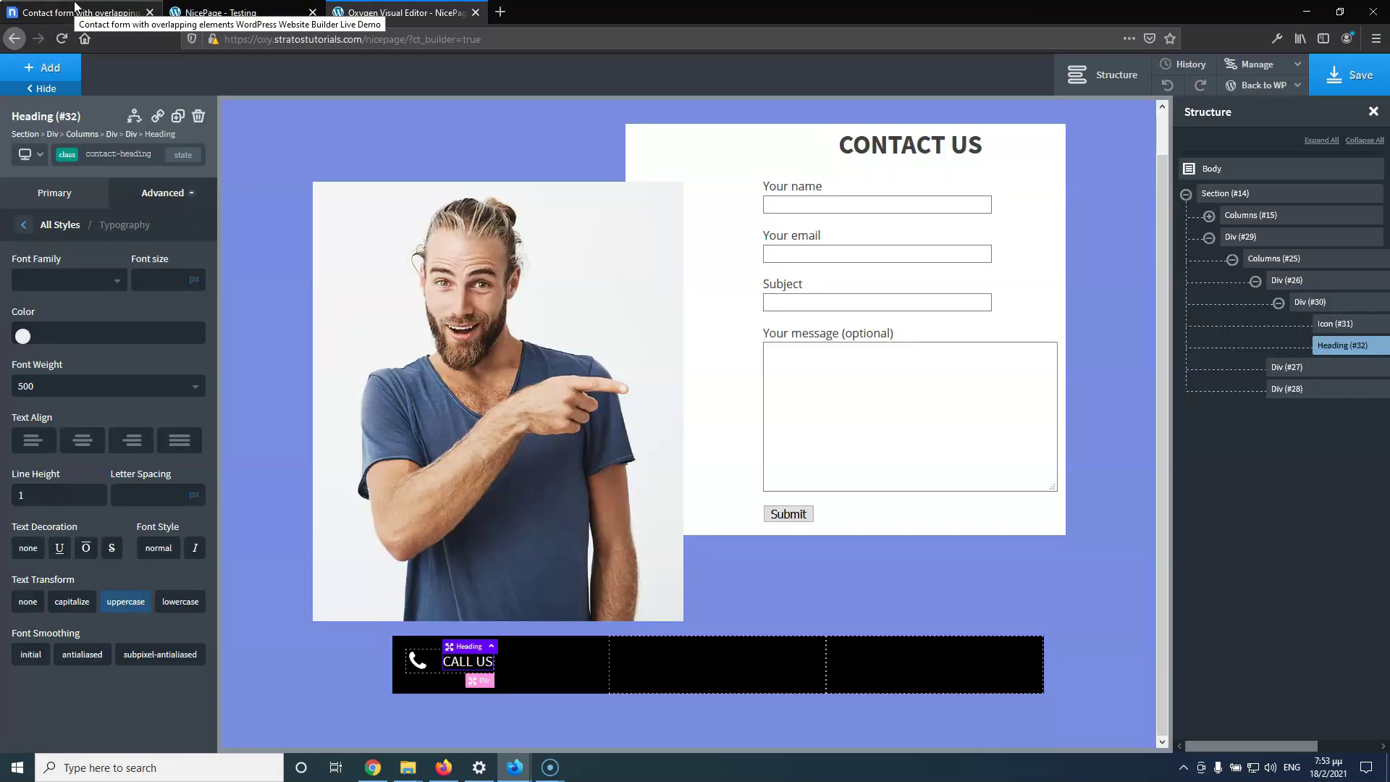
Compare the heading's weight on the Nicepage reference and the reloaded live page, returning to the visual editor
click(76, 9)
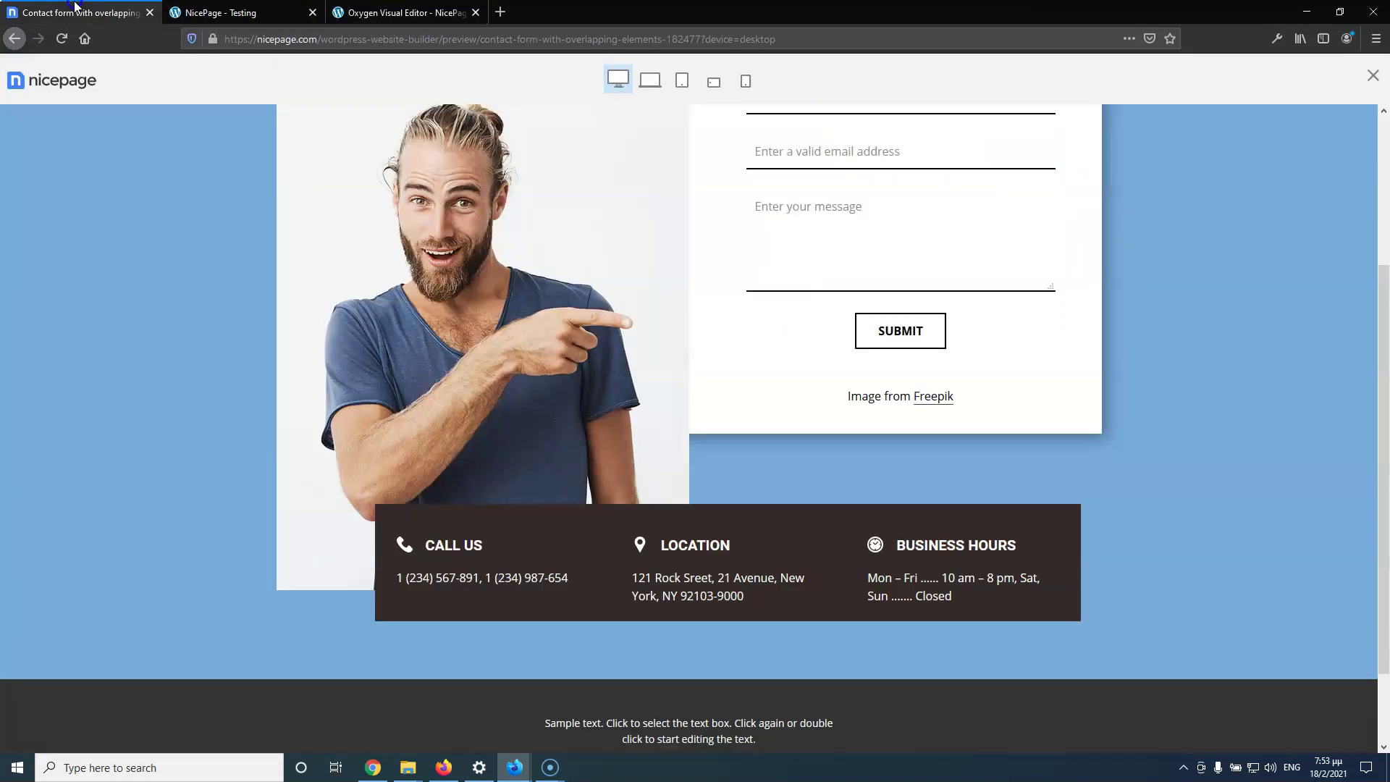
key(ctrl+Tab)
click(62, 40)
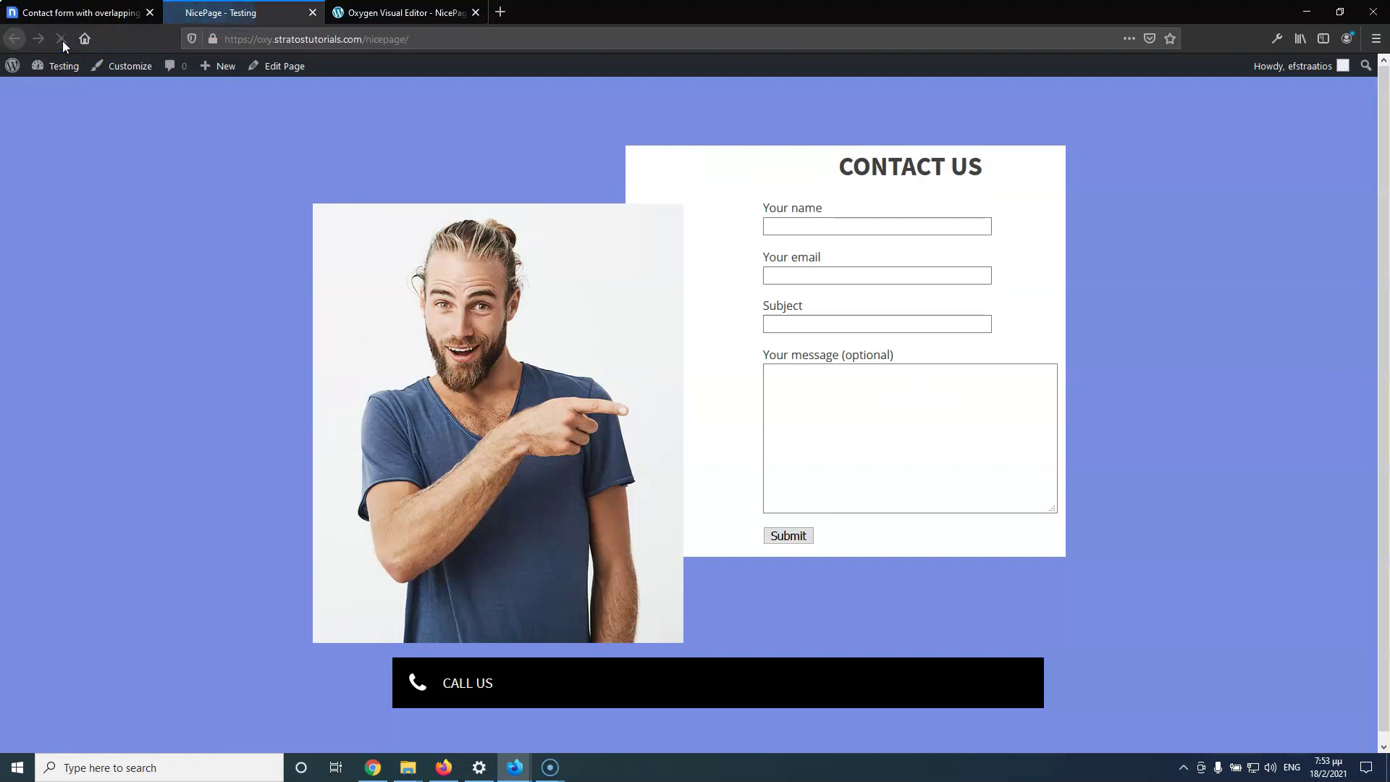
click(362, 12)
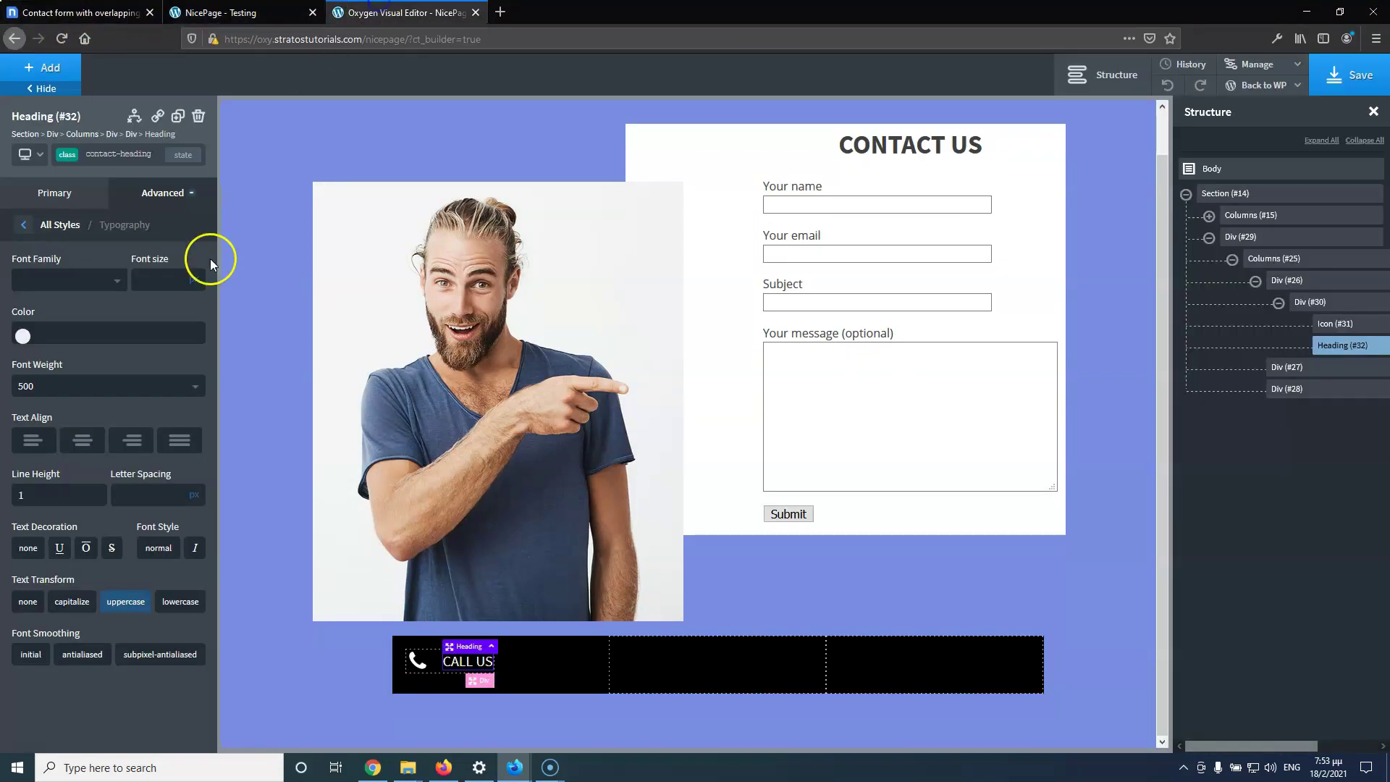
Set the contact-heading class's font weight to 600 and save the design
click(69, 393)
click(51, 537)
click(1329, 75)
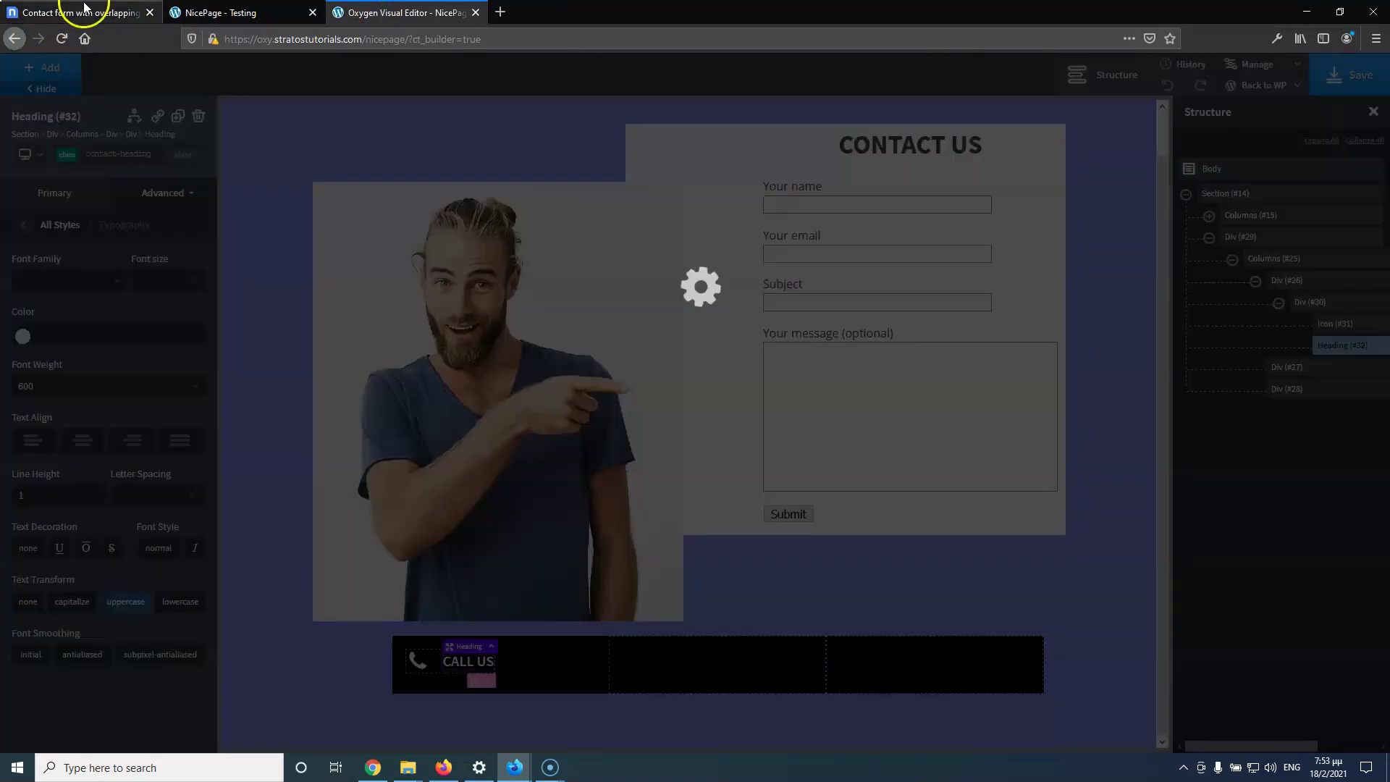
View the Nicepage reference again and reload the live page to check the heading's weight
click(82, 12)
click(223, 12)
click(66, 40)
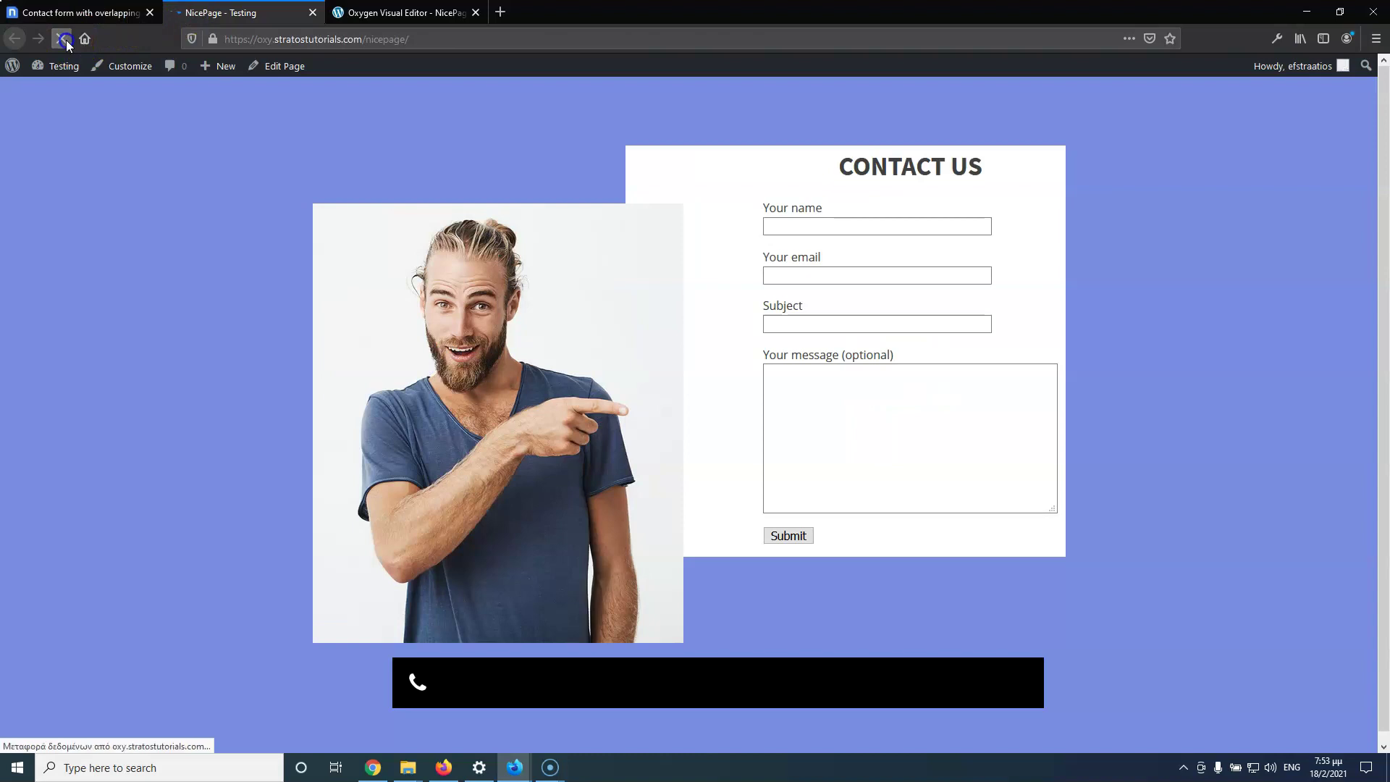
Compare the Call Us heading on the Nicepage reference with the live page, returning to the visual editor
click(113, 15)
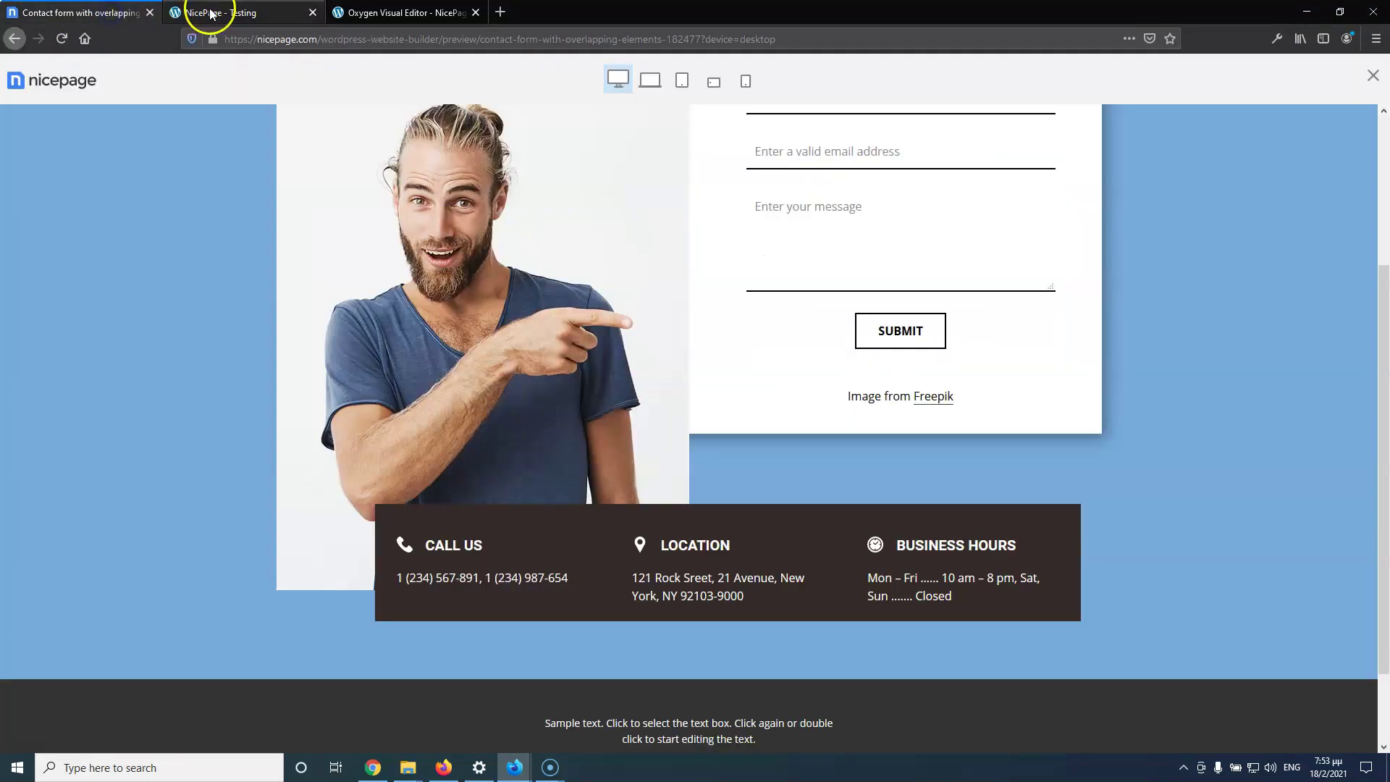
click(217, 13)
click(395, 12)
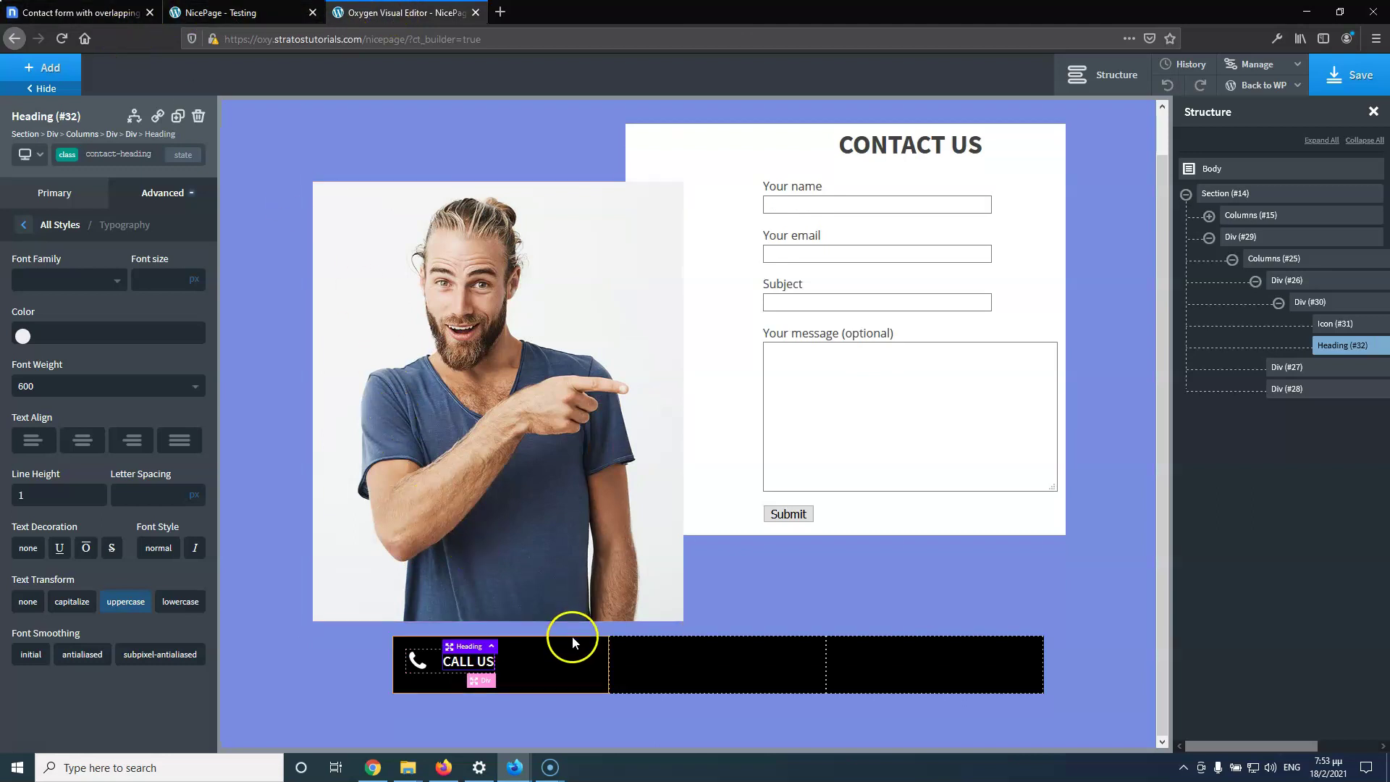
Center the child items horizontally in each of the contact bar's three columns
click(569, 656)
click(88, 368)
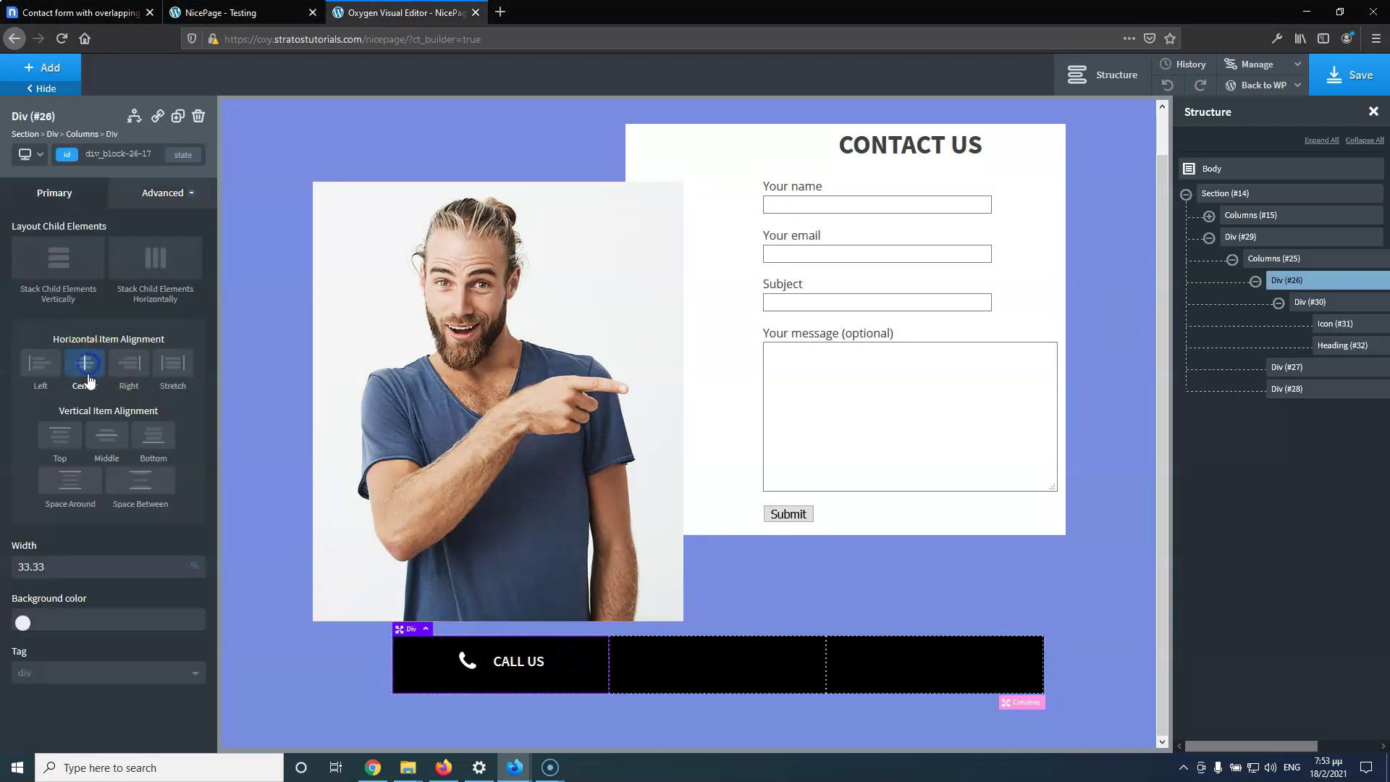
click(707, 679)
click(87, 364)
click(914, 681)
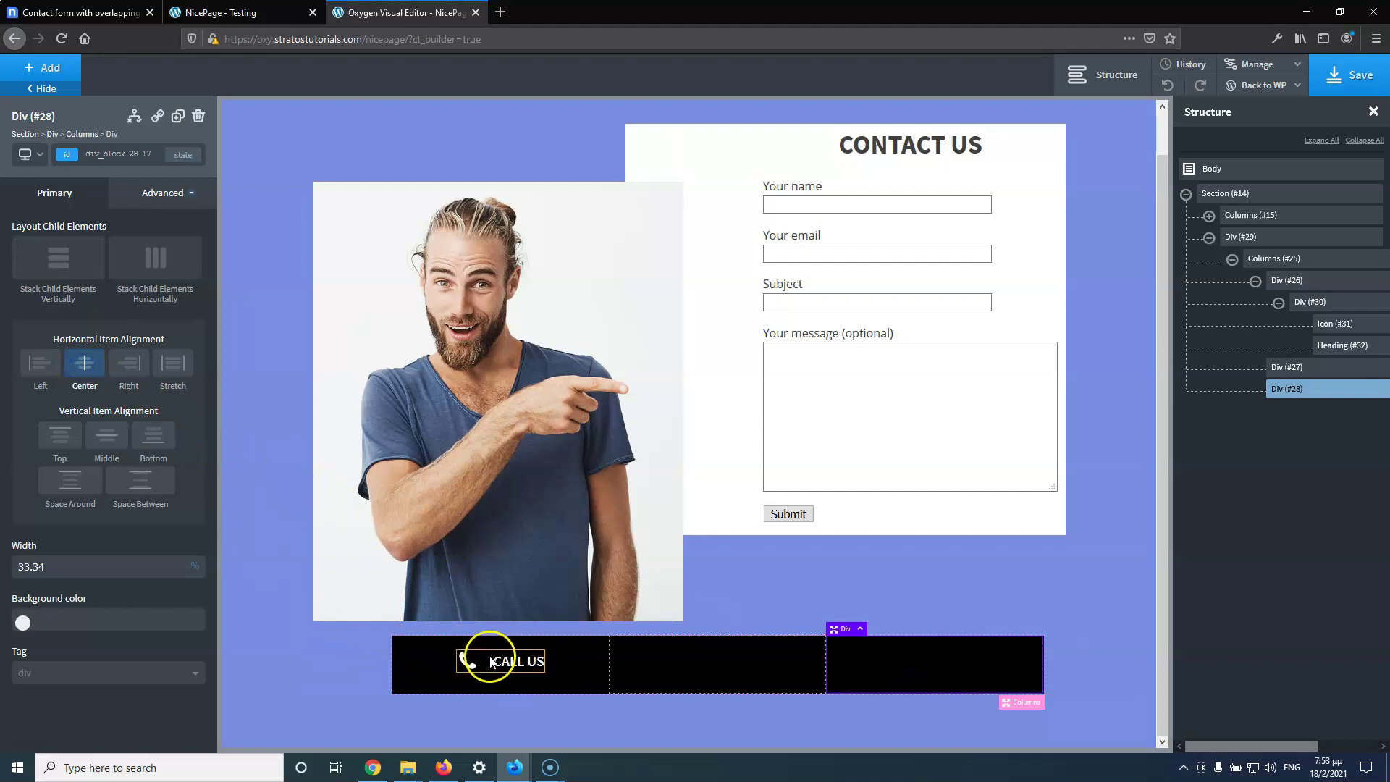
Copy the phone numbers from the Nicepage reference into a new text element below the Call Us heading in the first column
click(1295, 280)
click(215, 12)
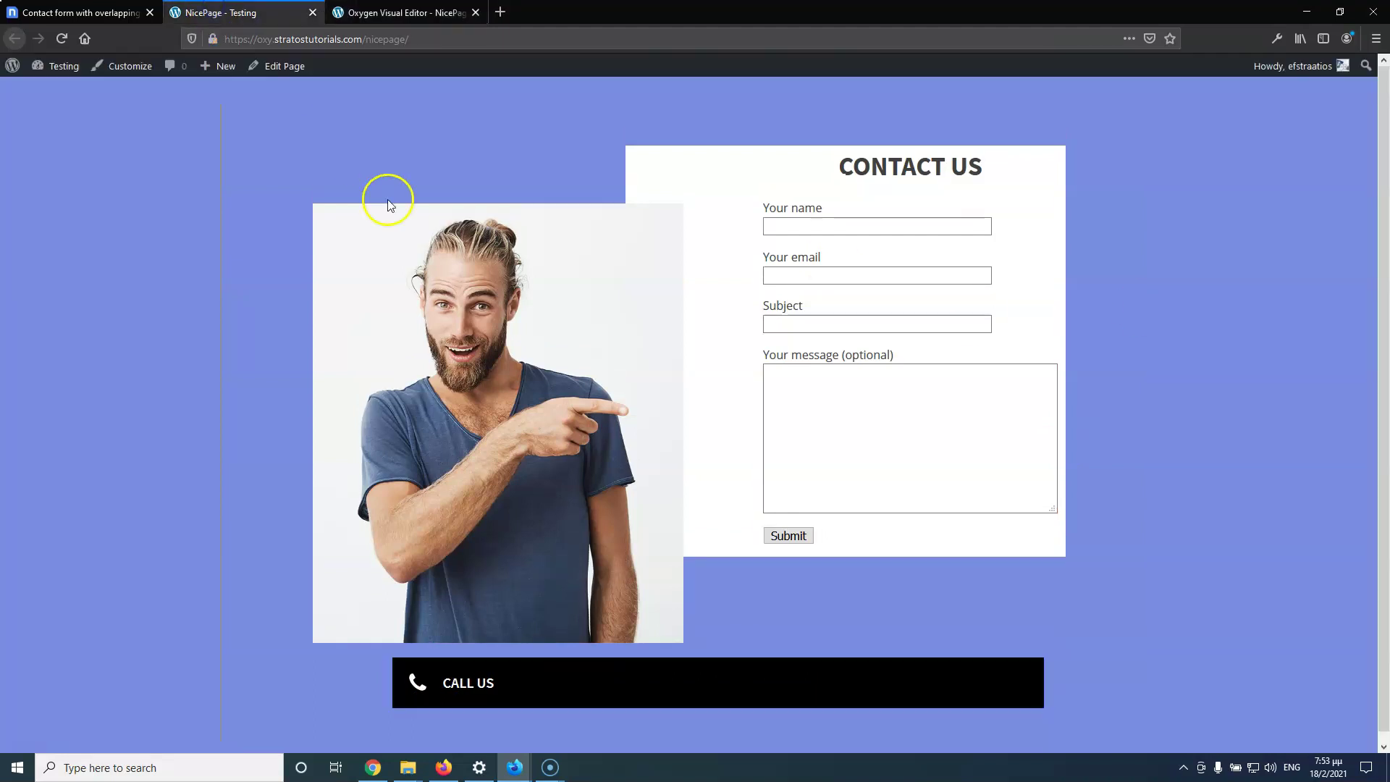
click(95, 13)
drag(560, 568, 391, 587)
key(ctrl+c)
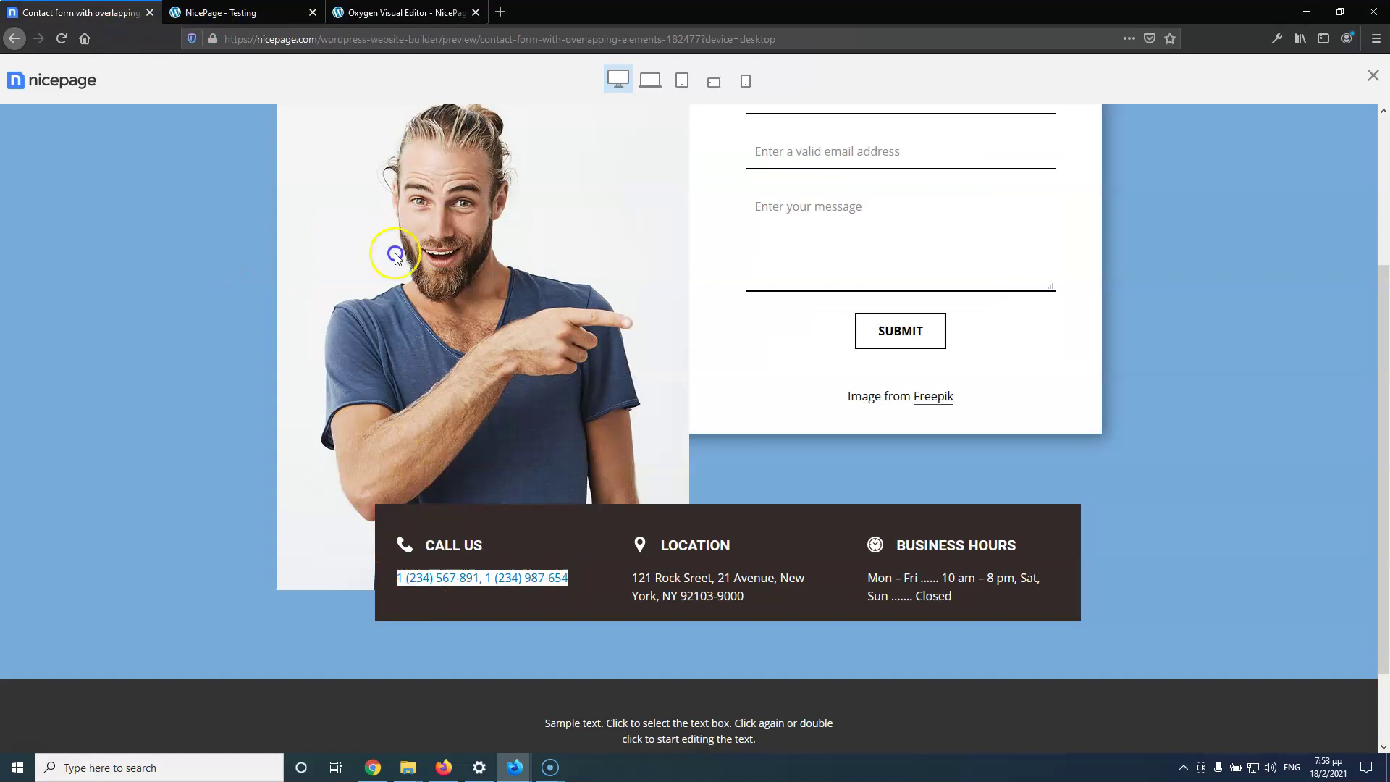
click(275, 12)
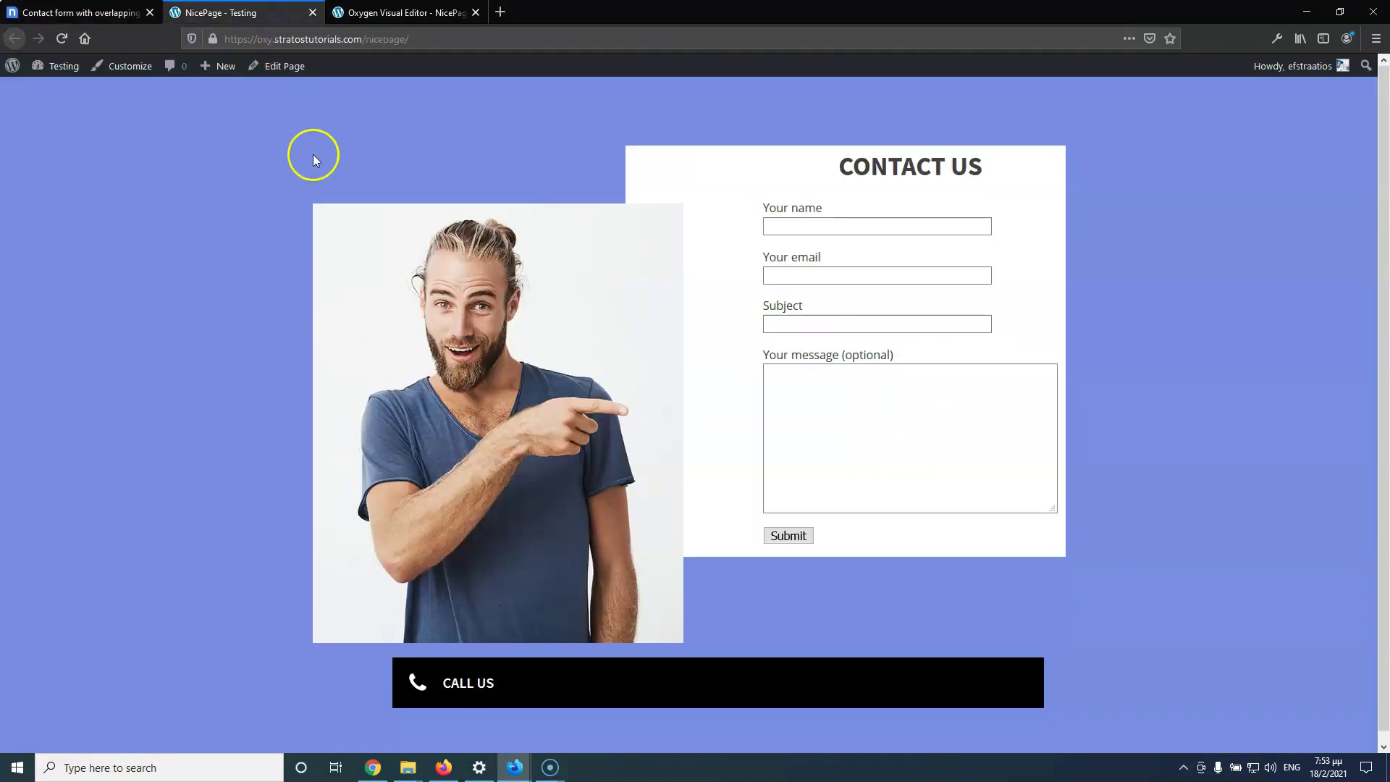
click(338, 22)
click(40, 67)
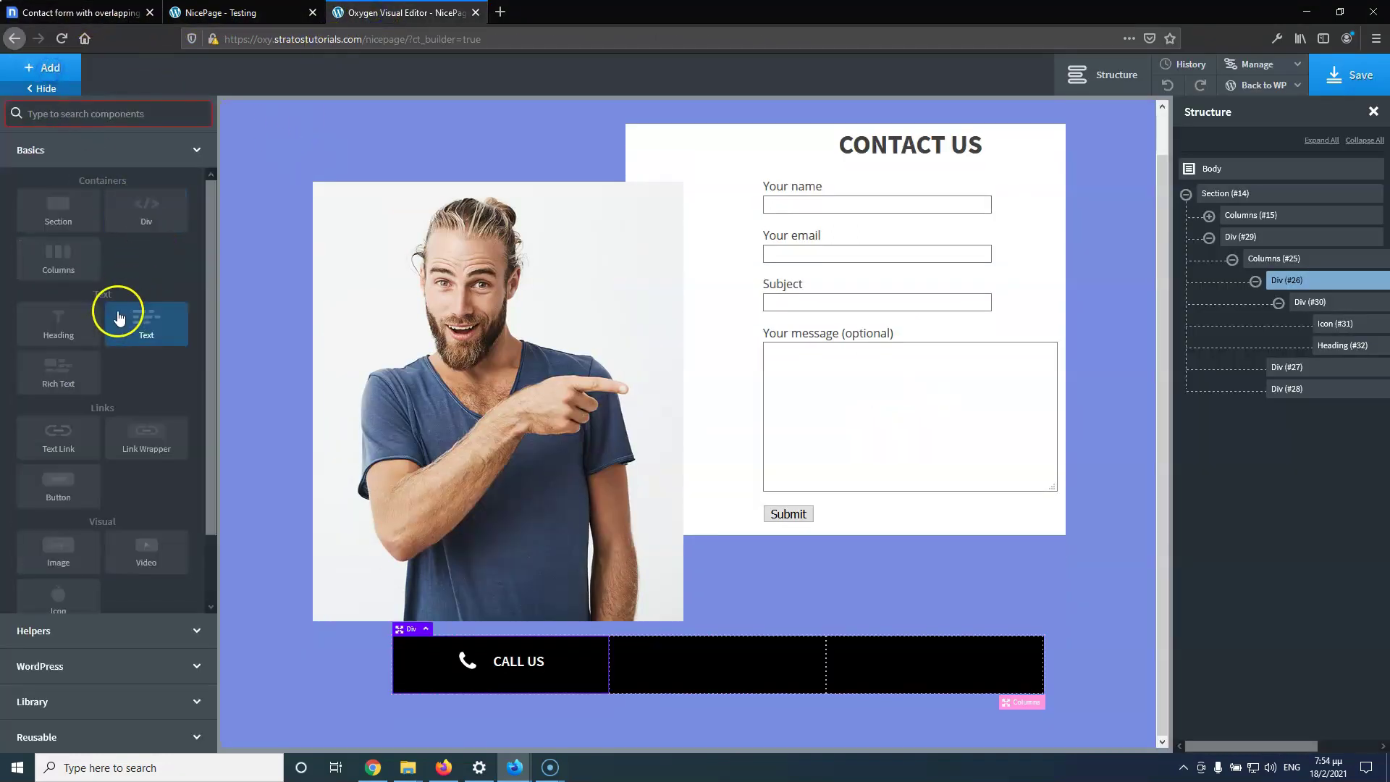
click(137, 324)
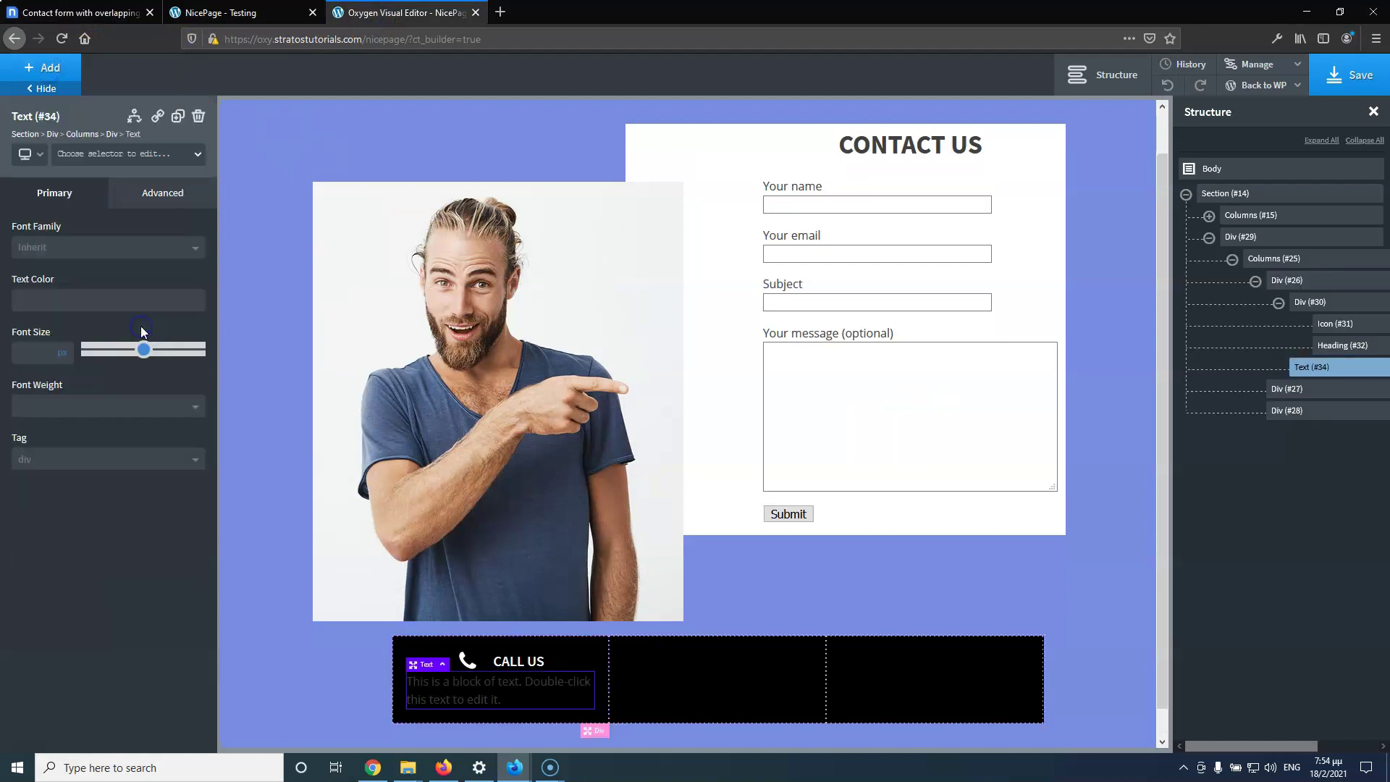
double_click(452, 685)
key(ctrl+v)
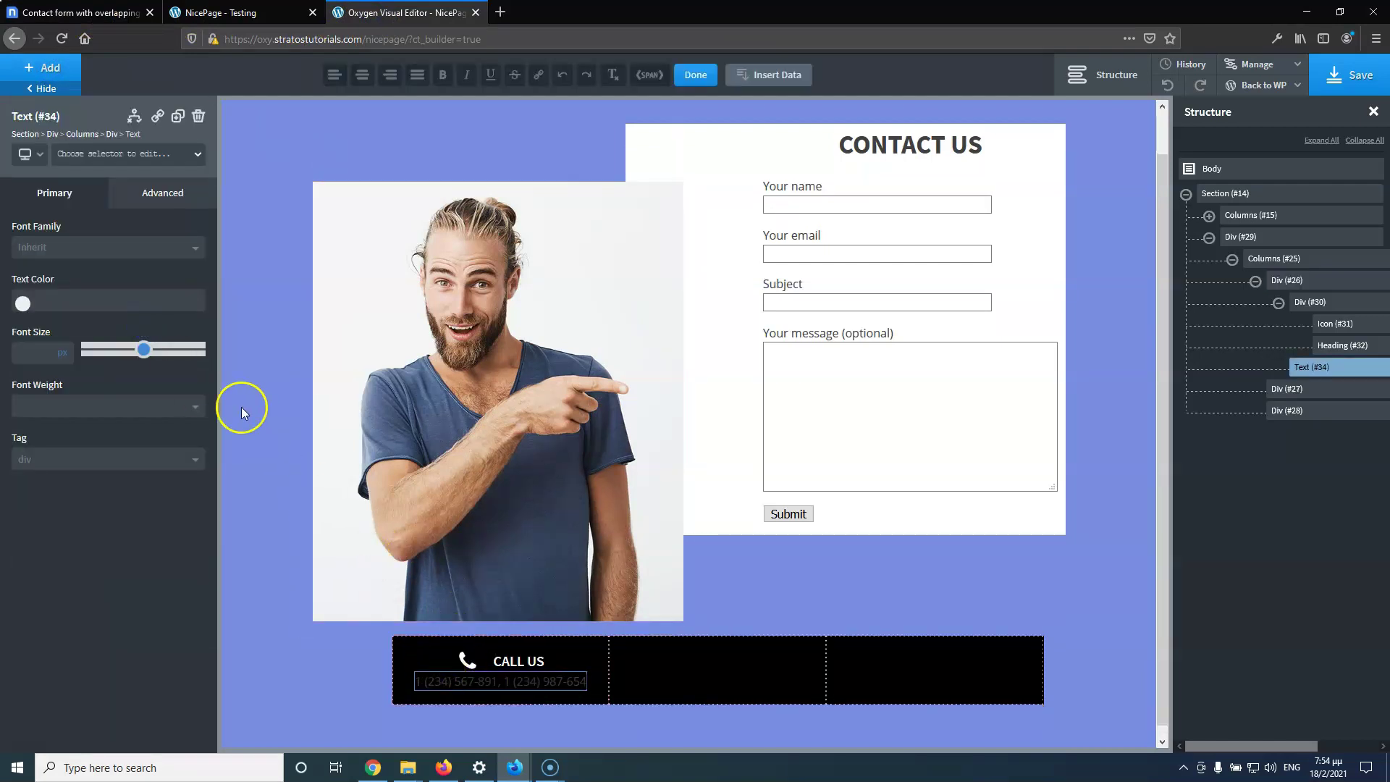
Set the phone text's color to white (#ffffff)
click(23, 304)
click(52, 366)
drag(52, 366, 21, 323)
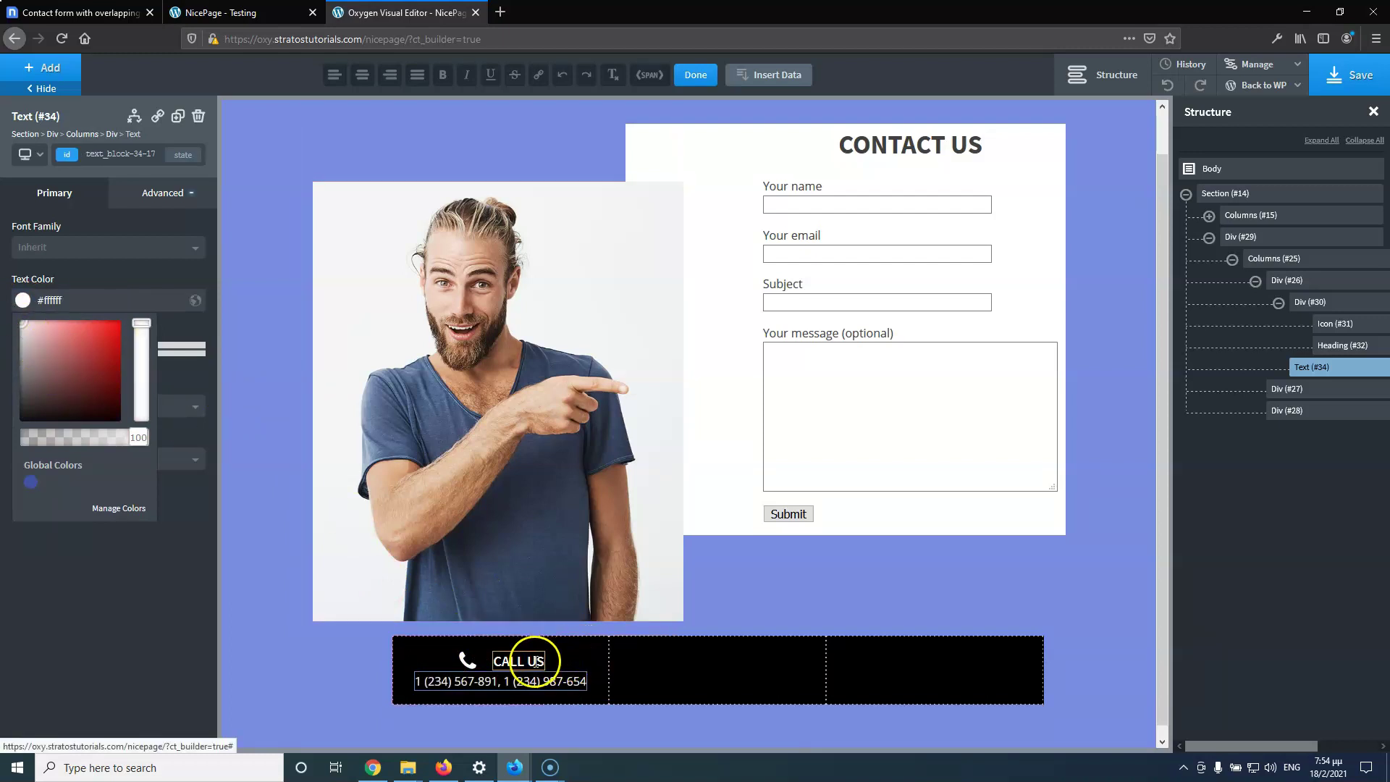
Check the spacing on the Nicepage reference, set the contact-div class's bottom margin to 20 px and save the design
click(141, 12)
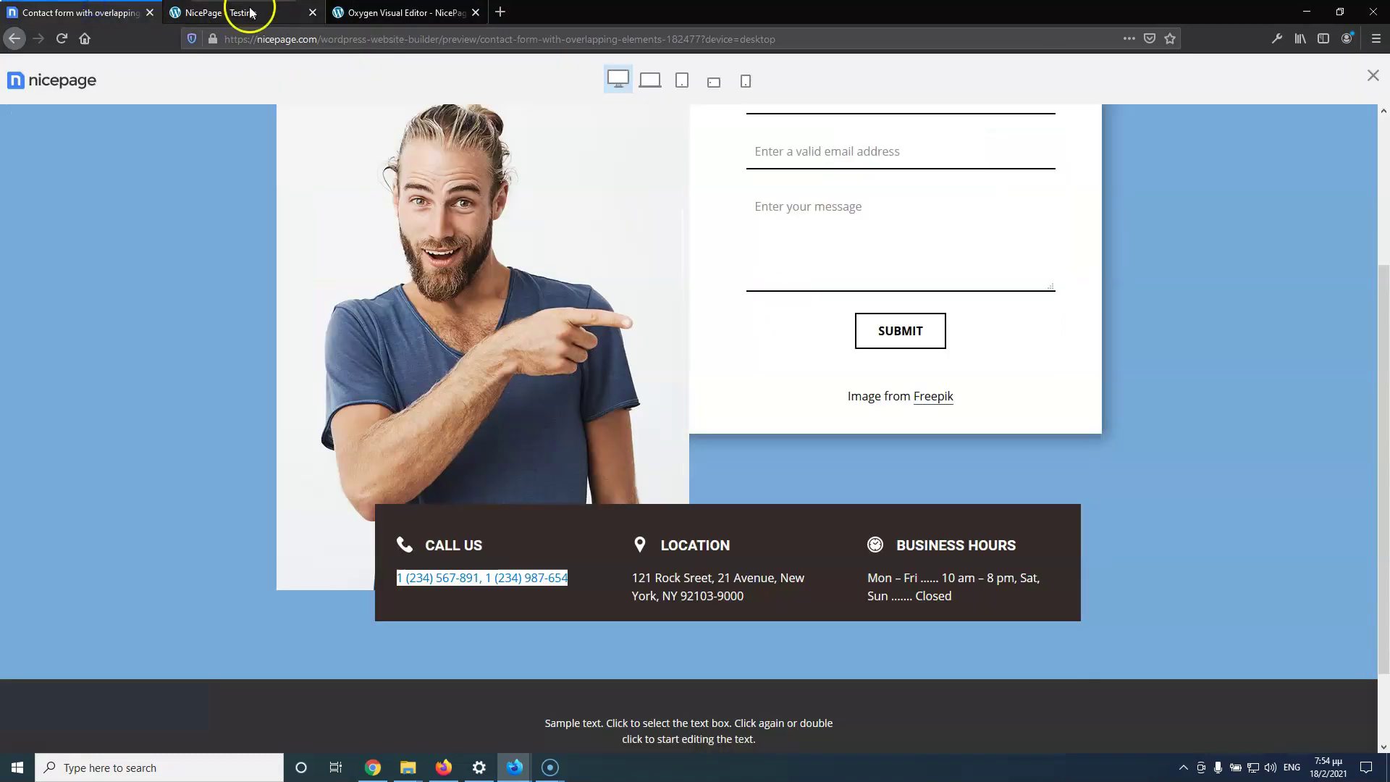
click(373, 13)
click(467, 659)
click(153, 206)
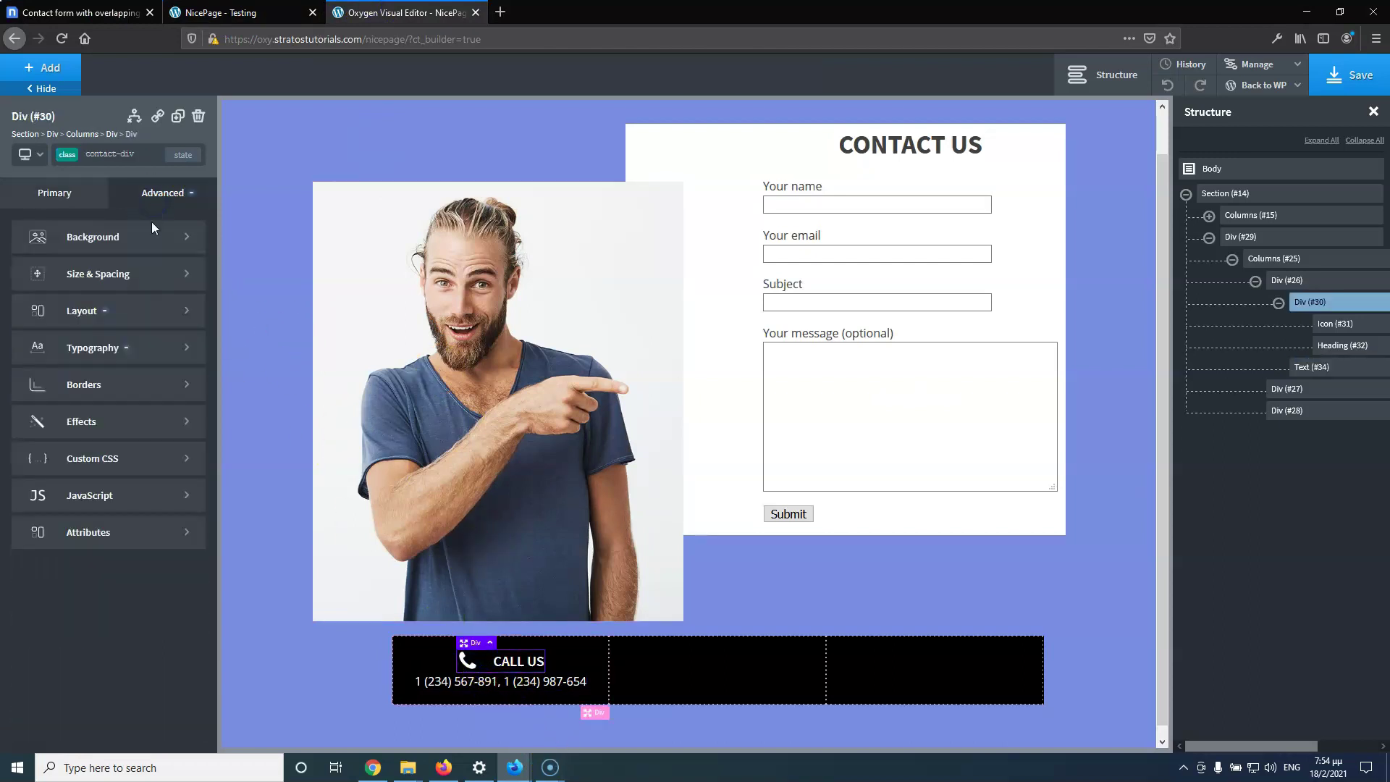
click(137, 275)
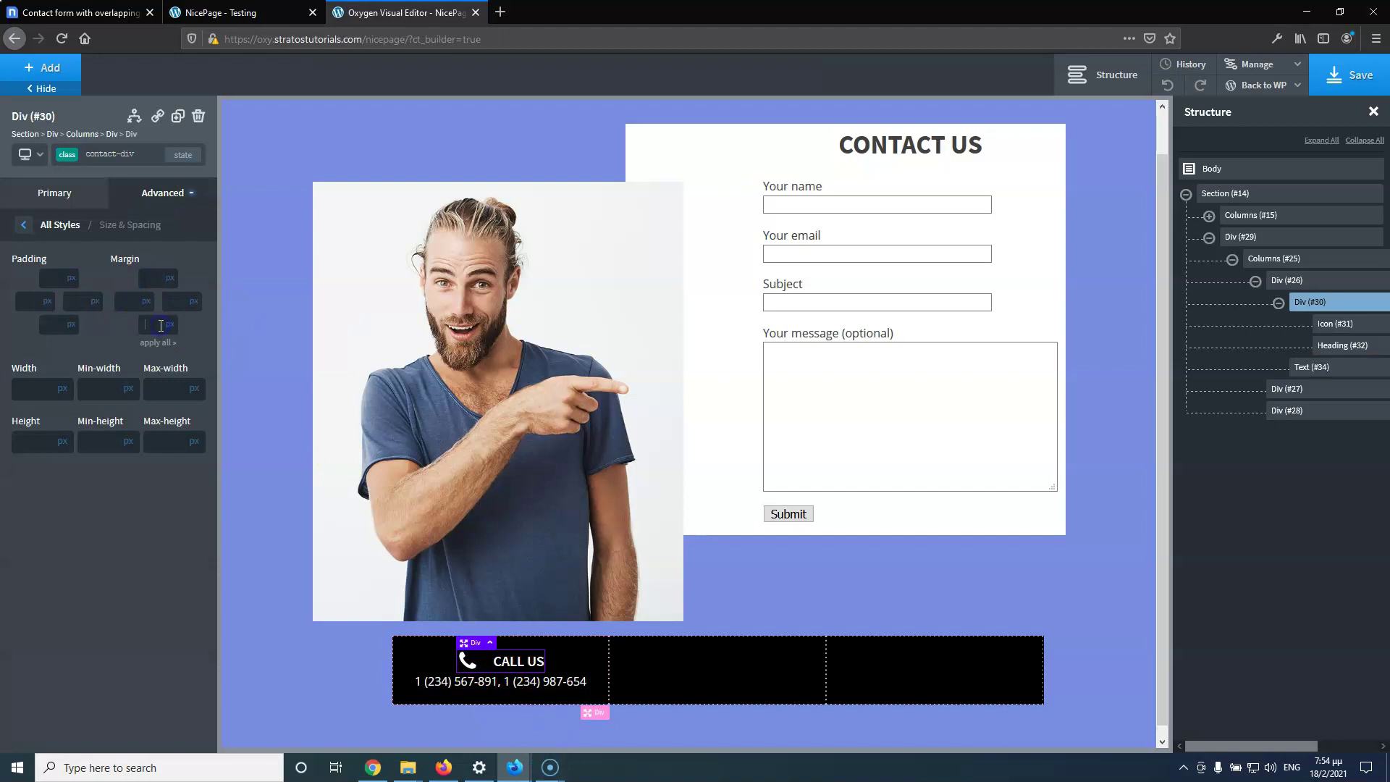
text(20)
click(1356, 77)
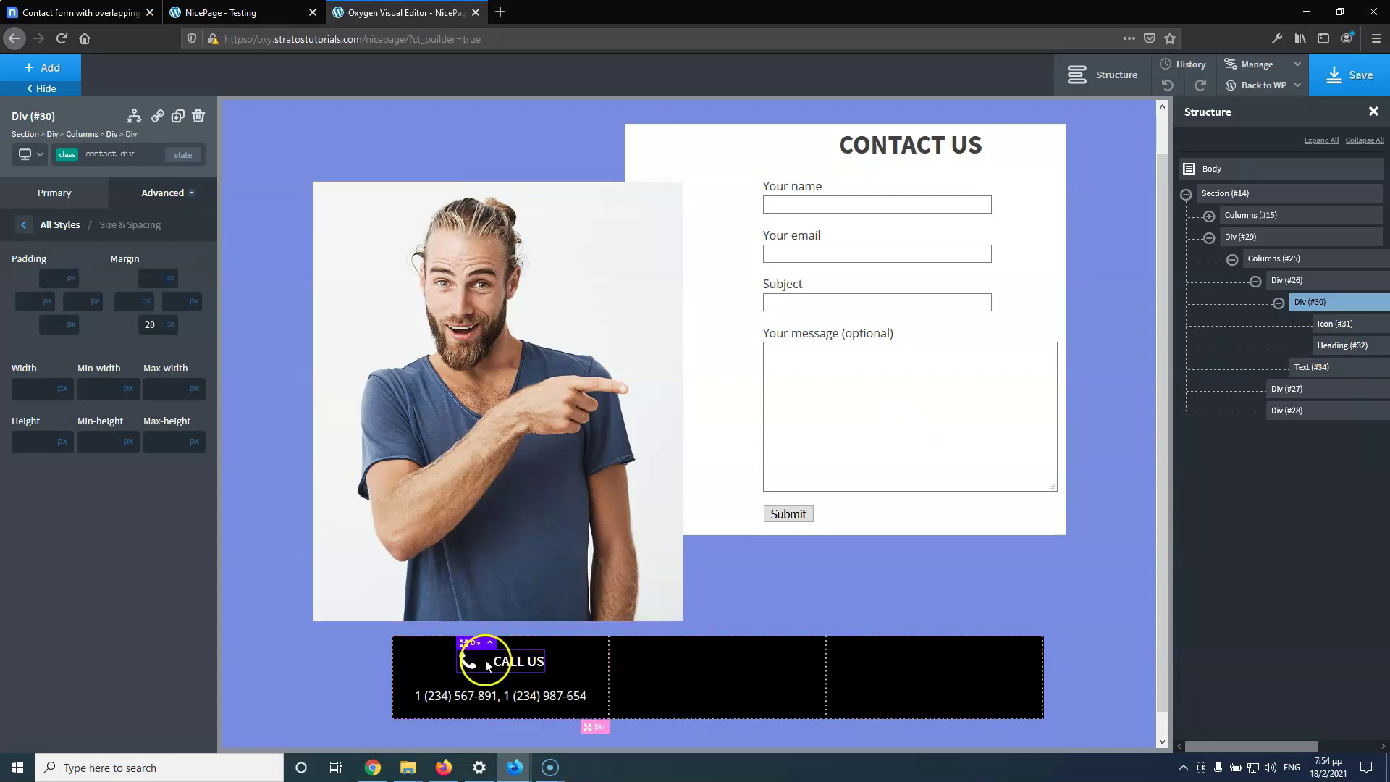
Duplicate the icon-and-heading div twice and the phone text twice within the first column
click(178, 119)
click(178, 118)
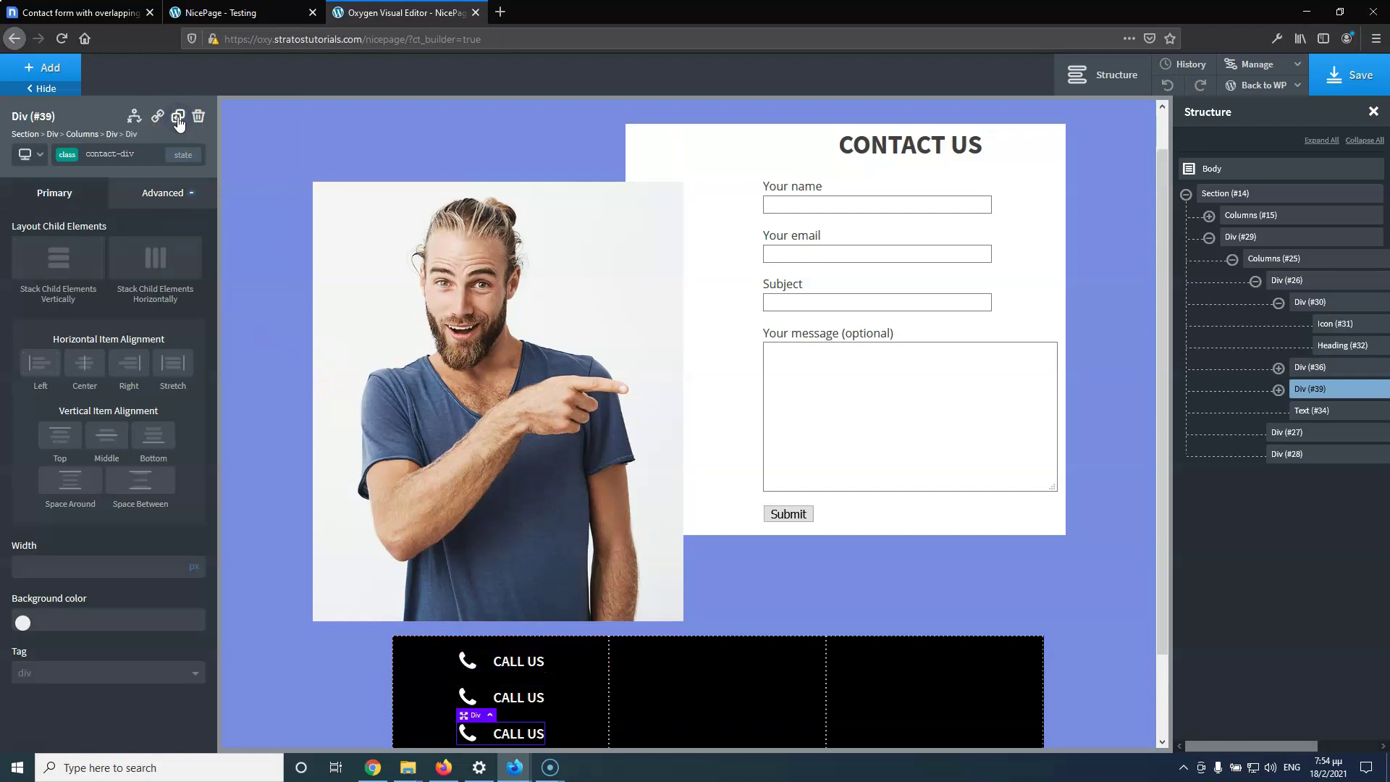
scroll(403, 320, down, 3)
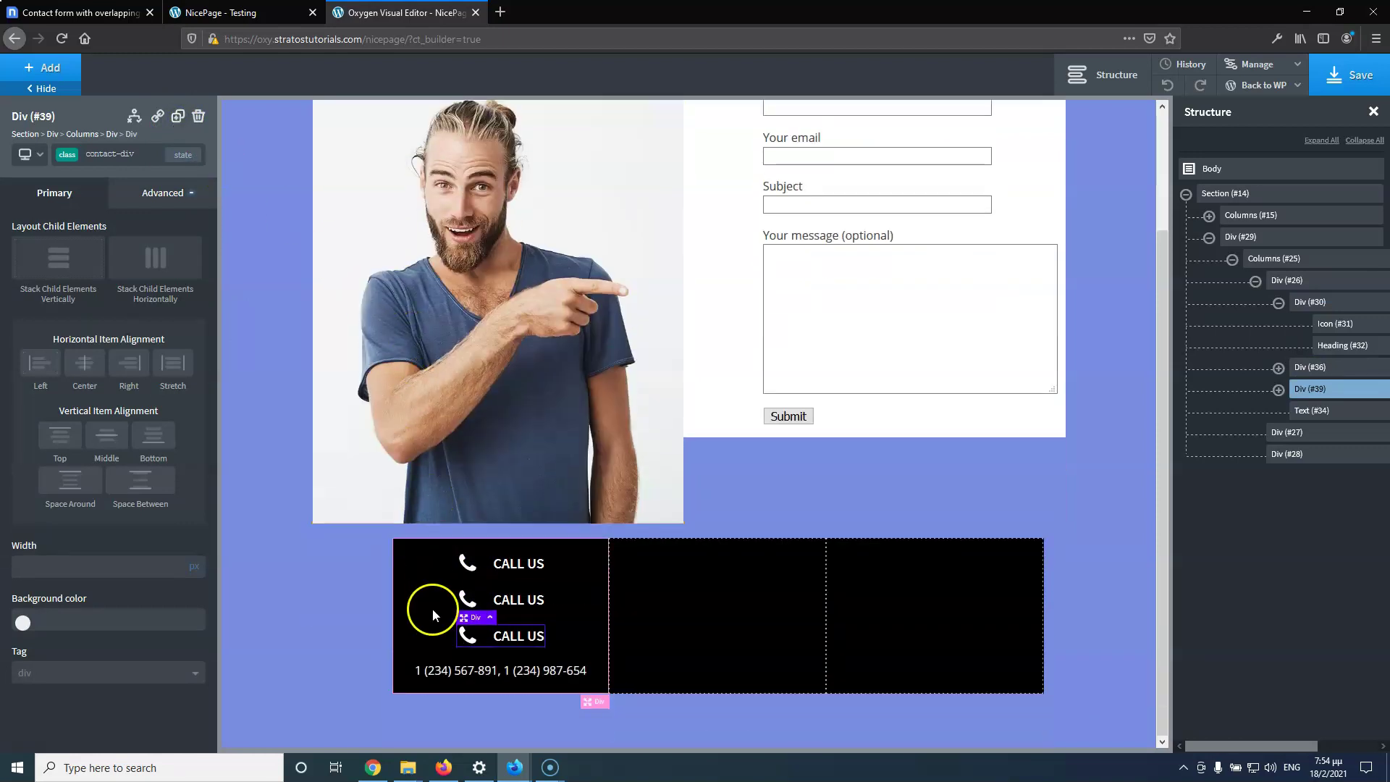
click(460, 670)
click(178, 118)
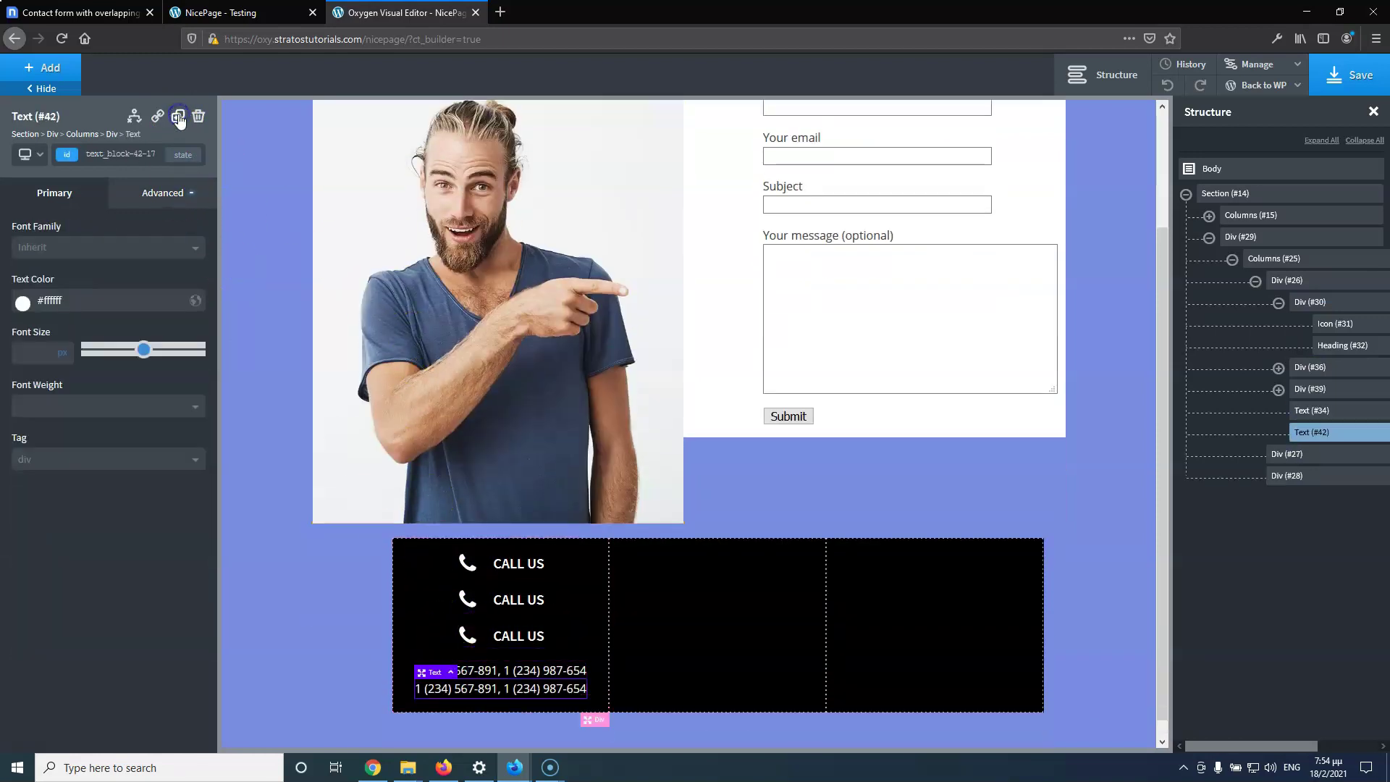
click(178, 118)
Move one duplicated icon-and-heading div and one phone text into each of the second and third columns
drag(506, 598, 680, 588)
drag(507, 600, 872, 593)
drag(497, 632, 918, 655)
Replace the second column's heading with "LOCATION" copied from the Nicepage reference
click(250, 13)
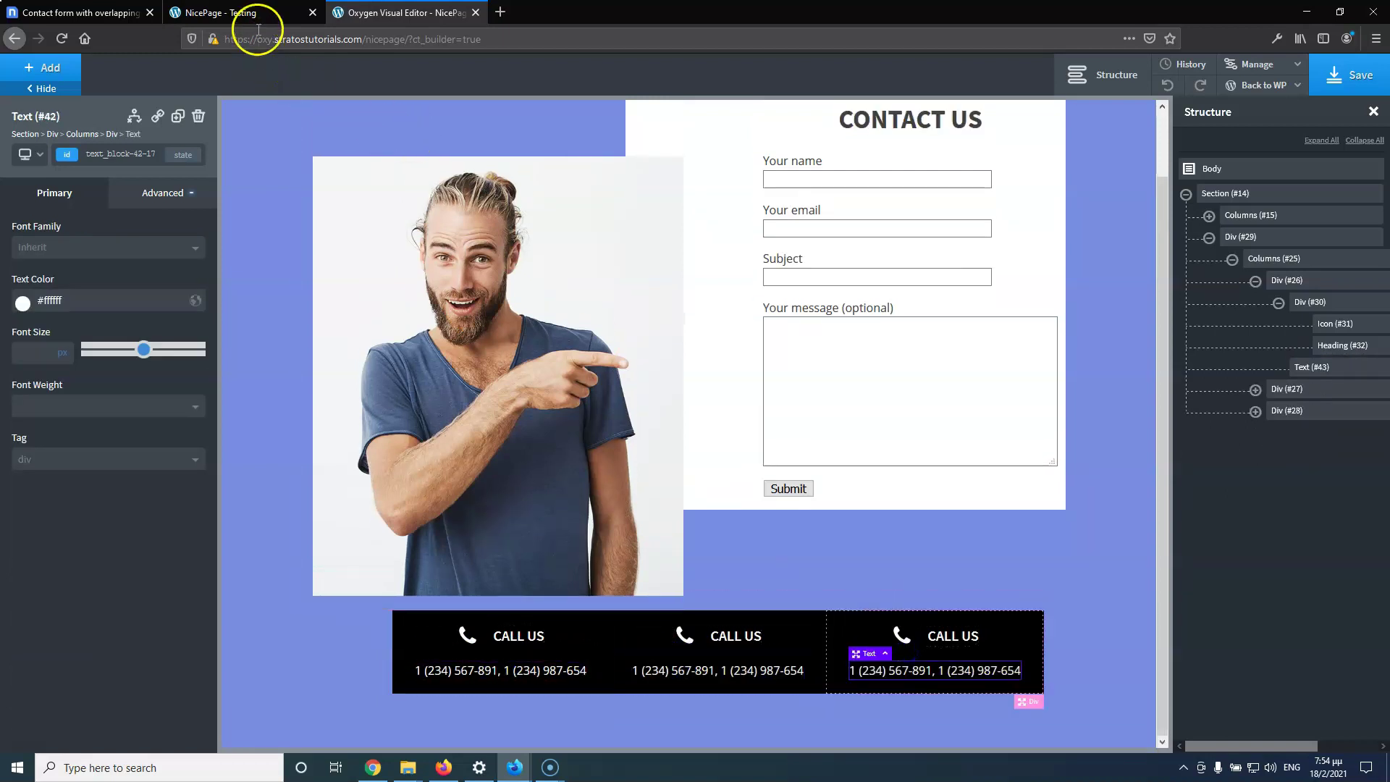
key(ctrl+shift+Tab)
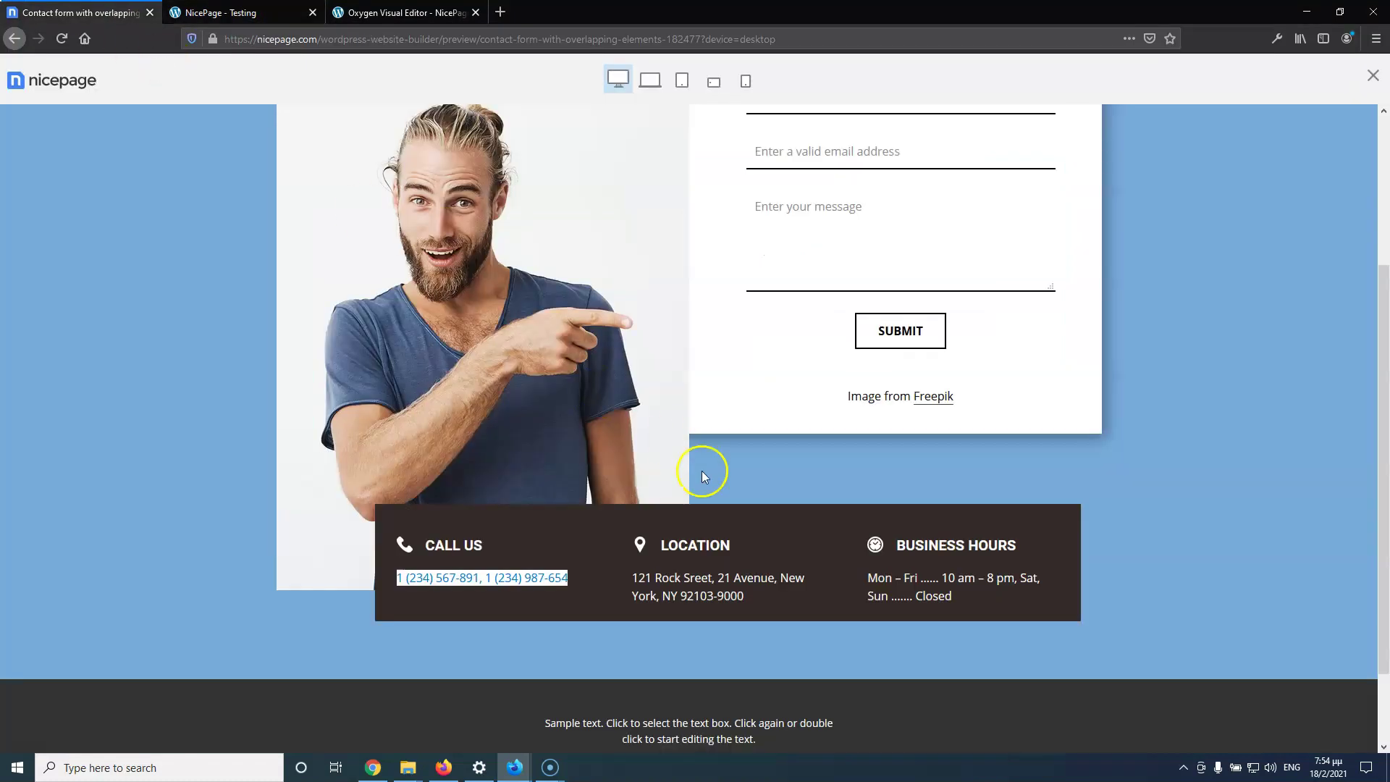
double_click(707, 547)
key(ctrl+c)
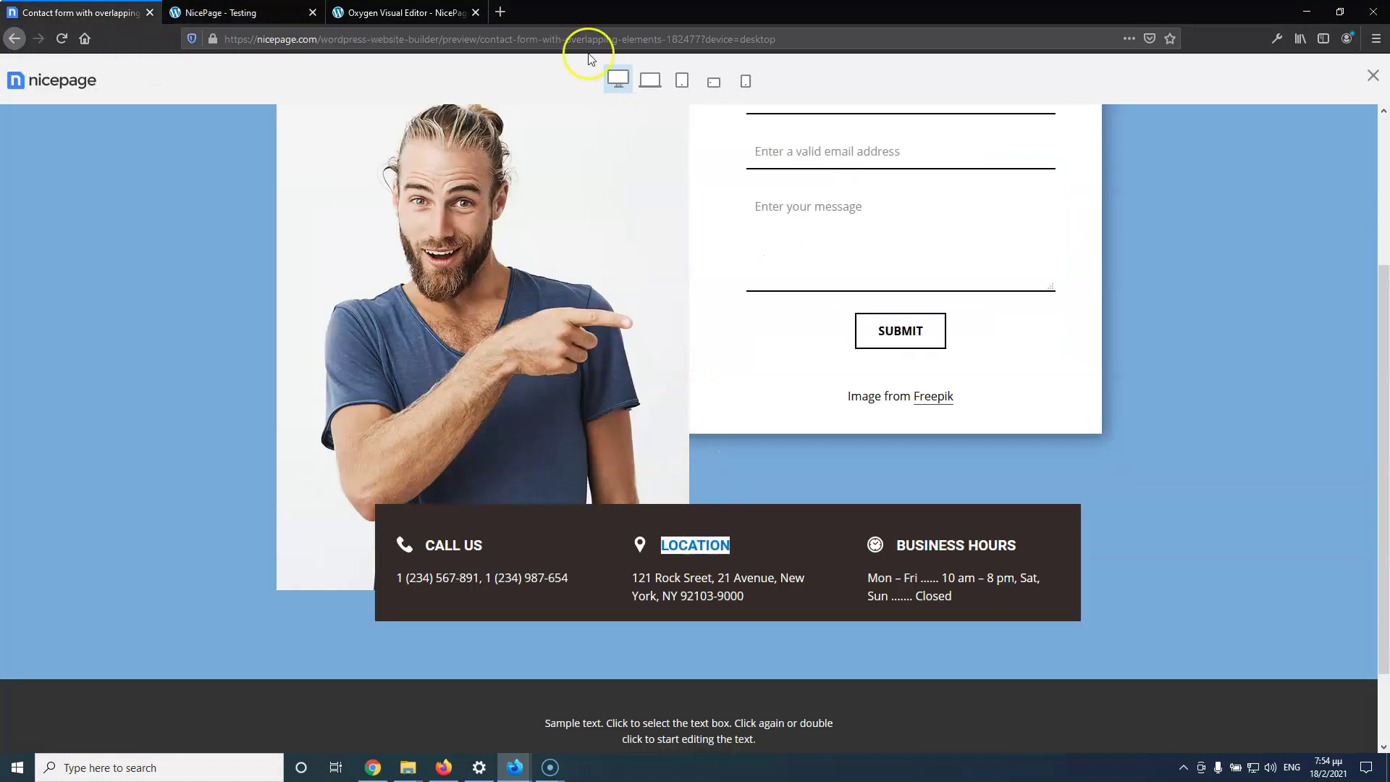
click(355, 13)
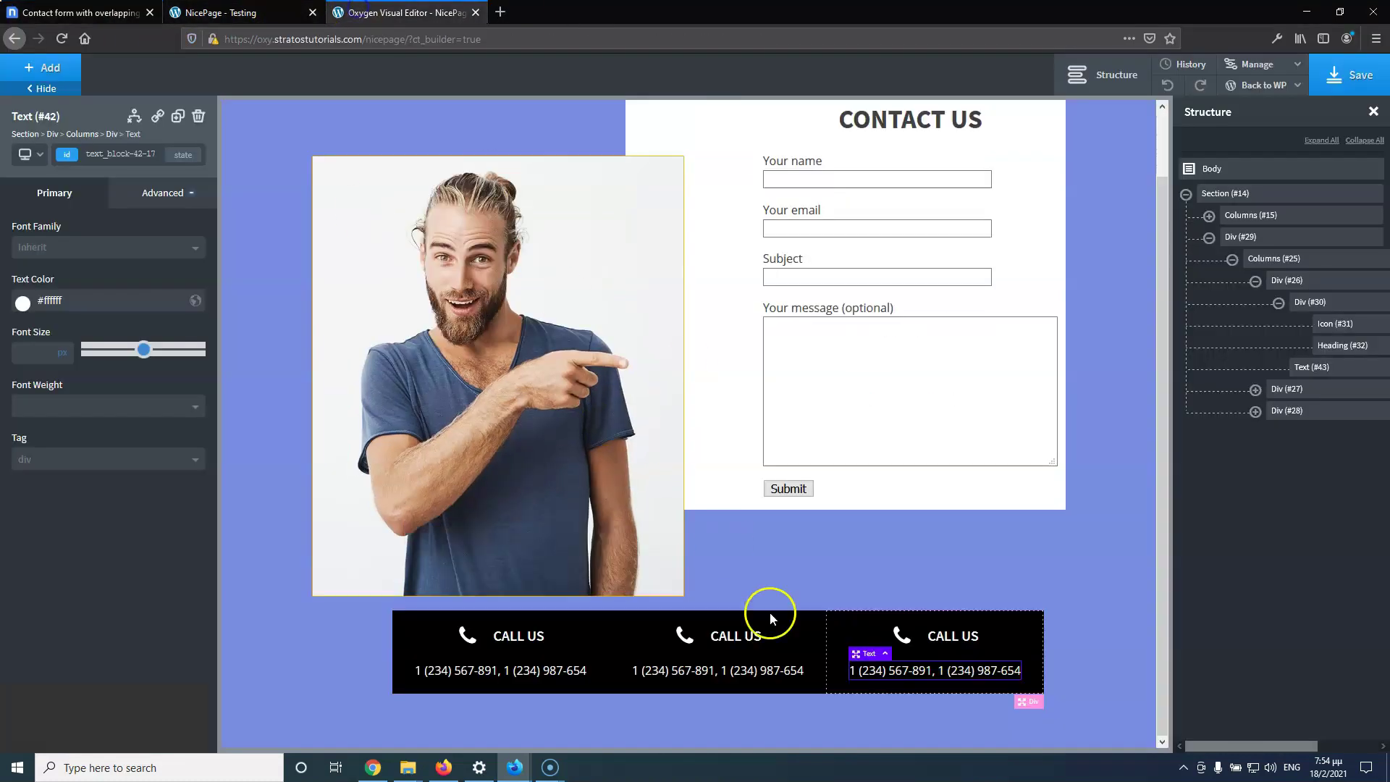
click(736, 638)
double_click(735, 638)
key(ctrl+v)
Change the second column's icon to the Font Awesome map-marker
click(680, 635)
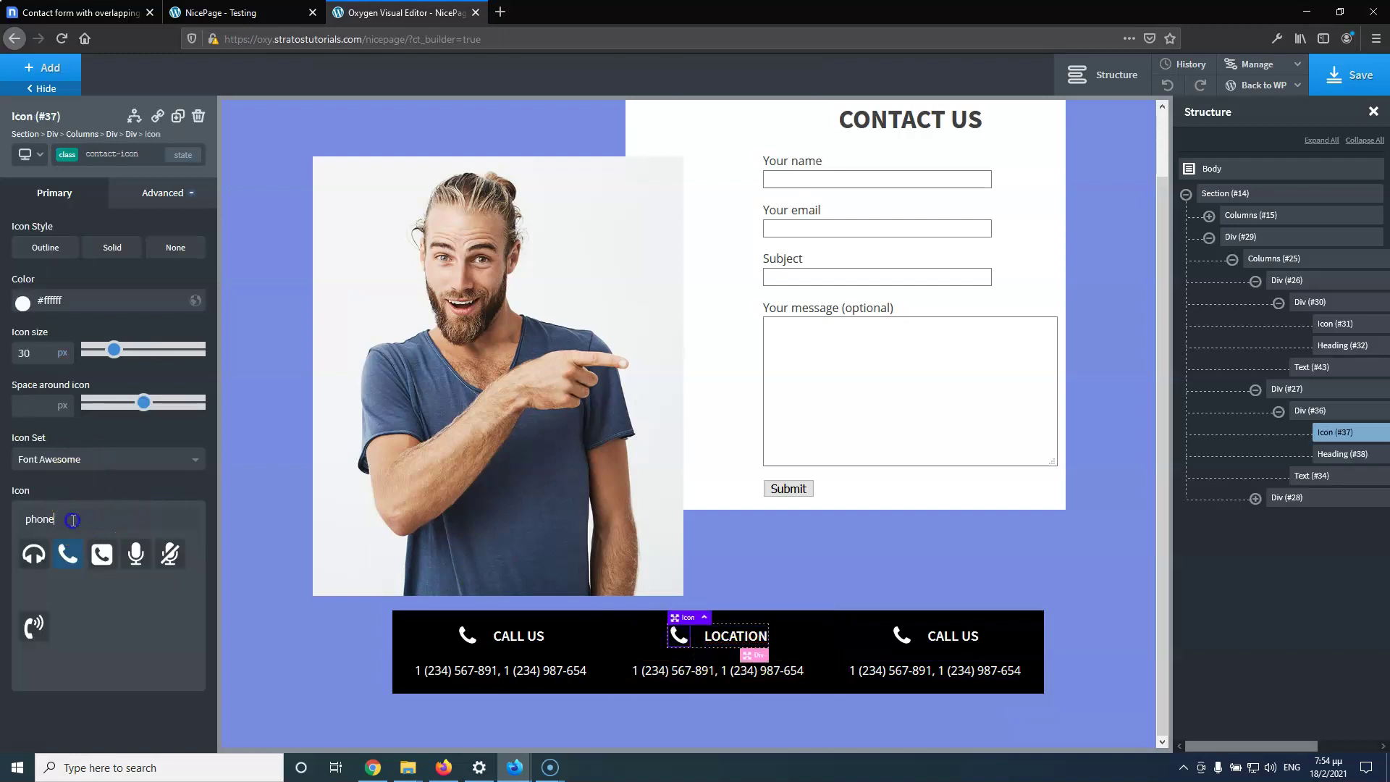
text(map)
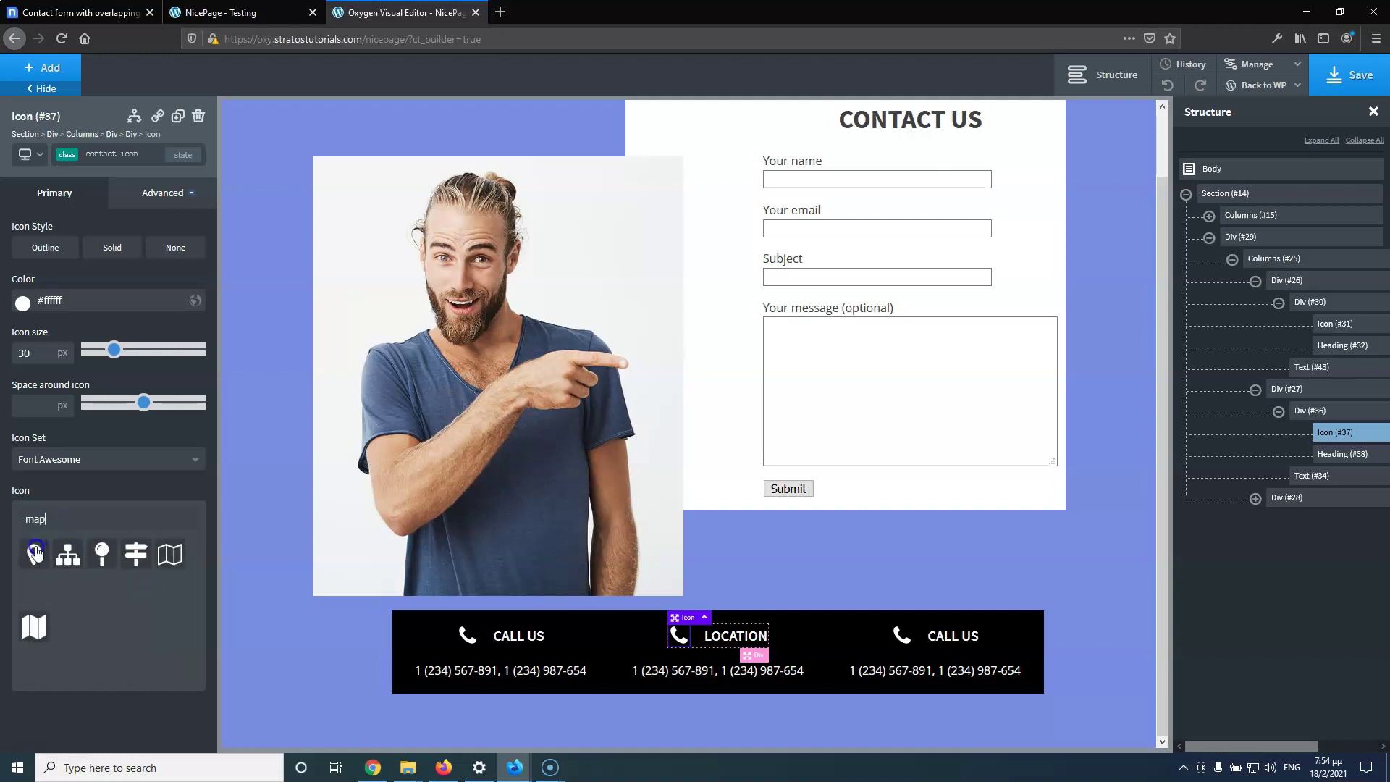
click(35, 551)
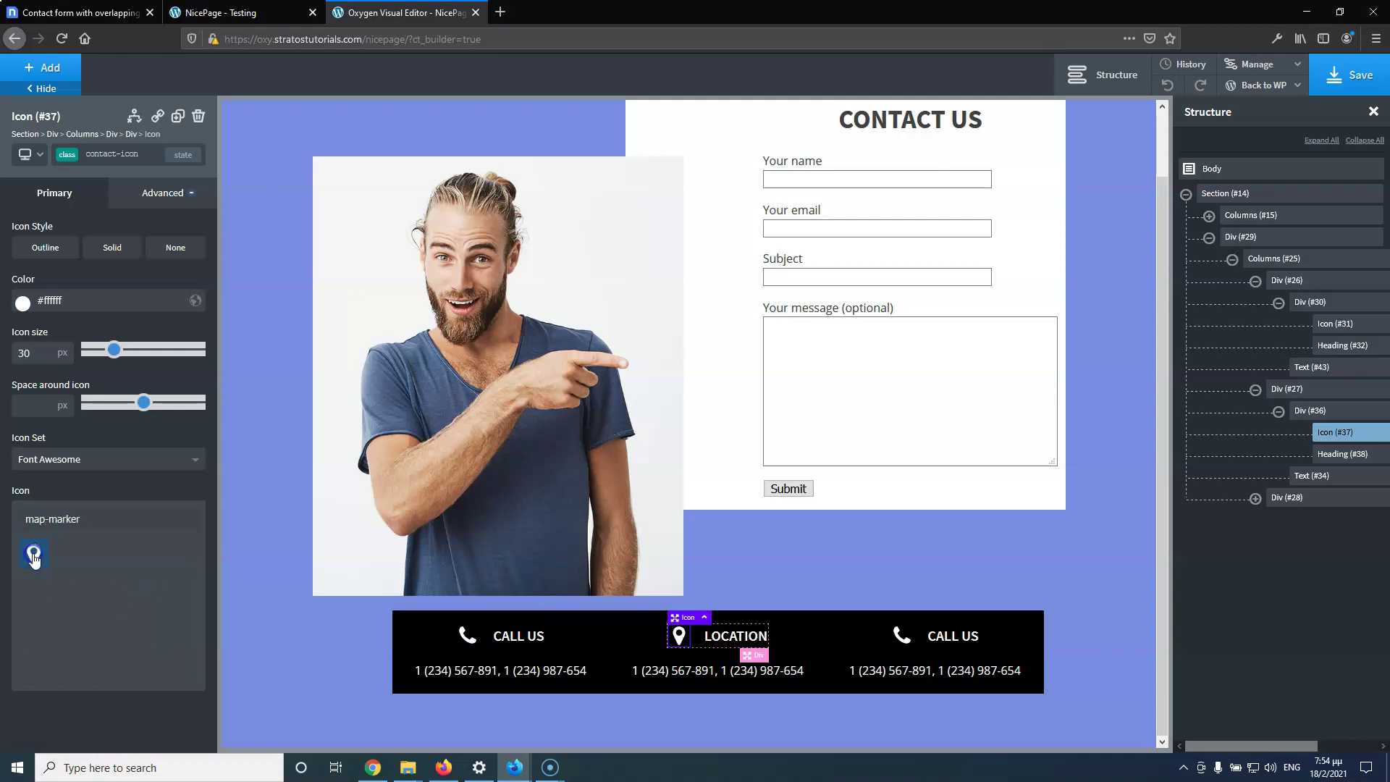
Go back to the Nicepage reference for the contact bar's remaining text
click(79, 13)
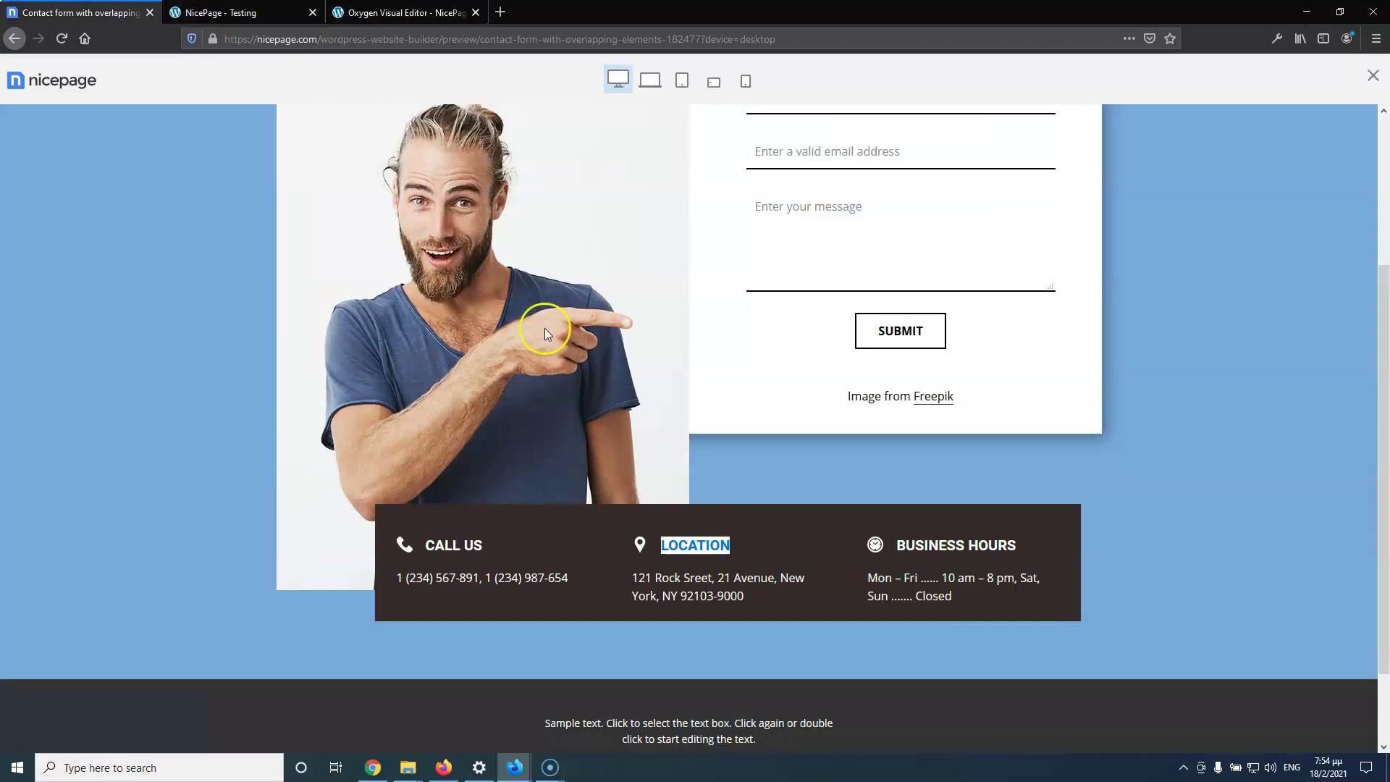
Match the template's third contact column by changing its heading to BUSINESS HOURS and its icon to clock-o
double_click(937, 545)
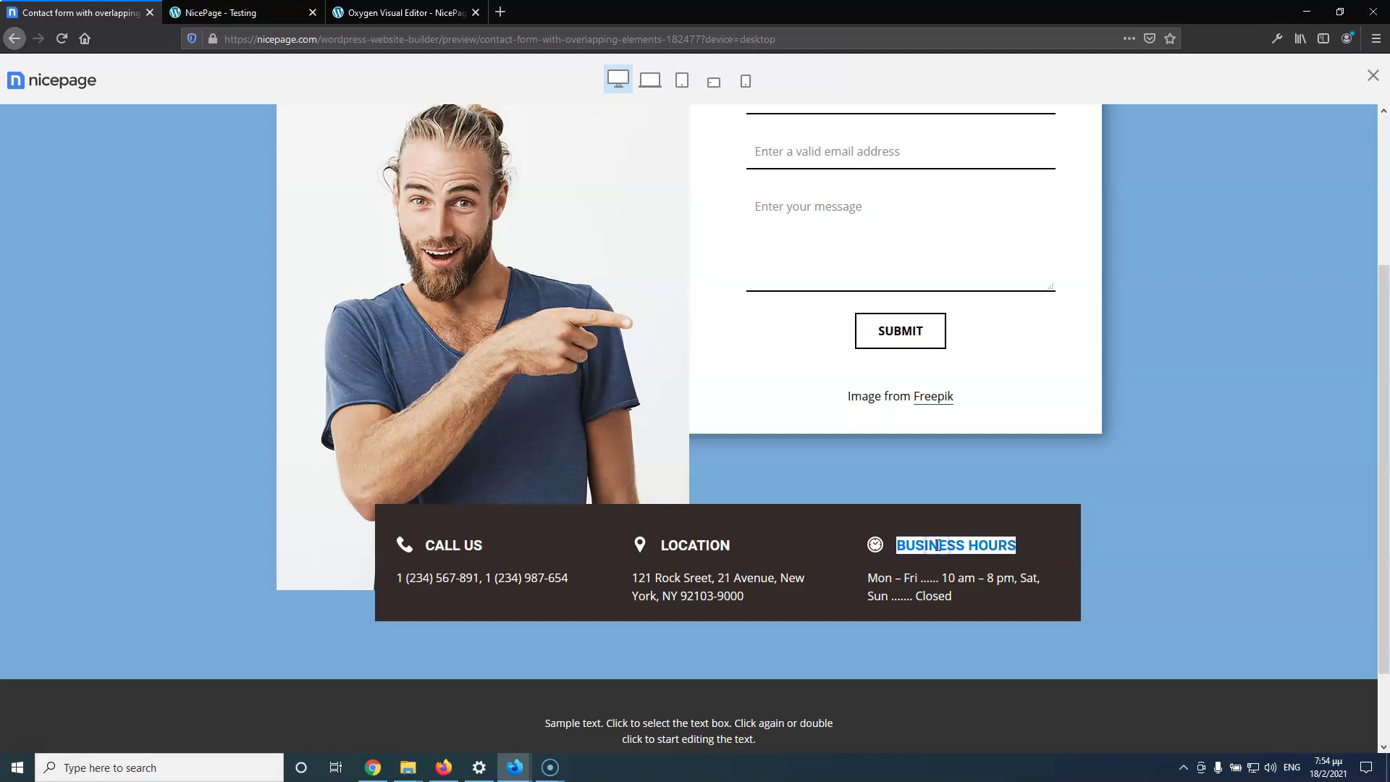
click(402, 12)
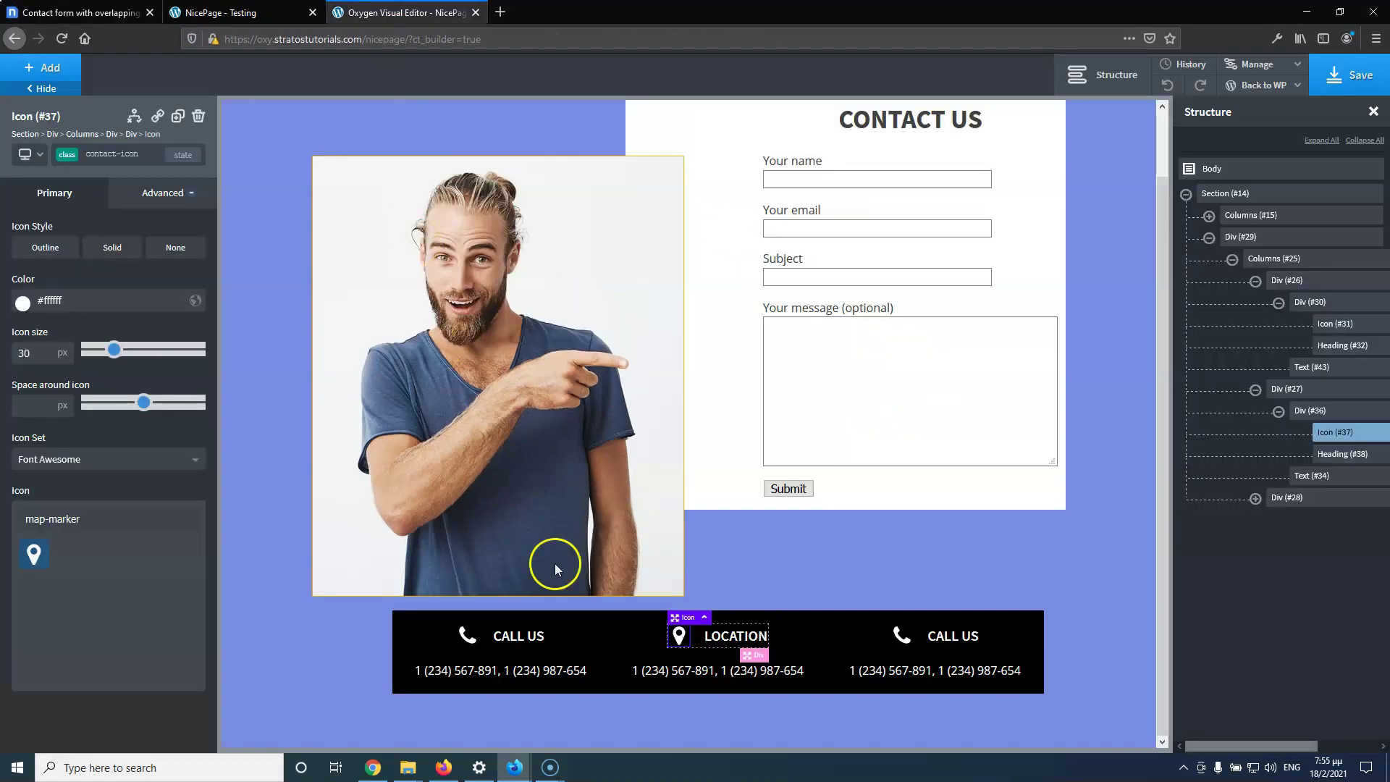
click(953, 635)
double_click(953, 635)
text(BUSINESS HOURS)
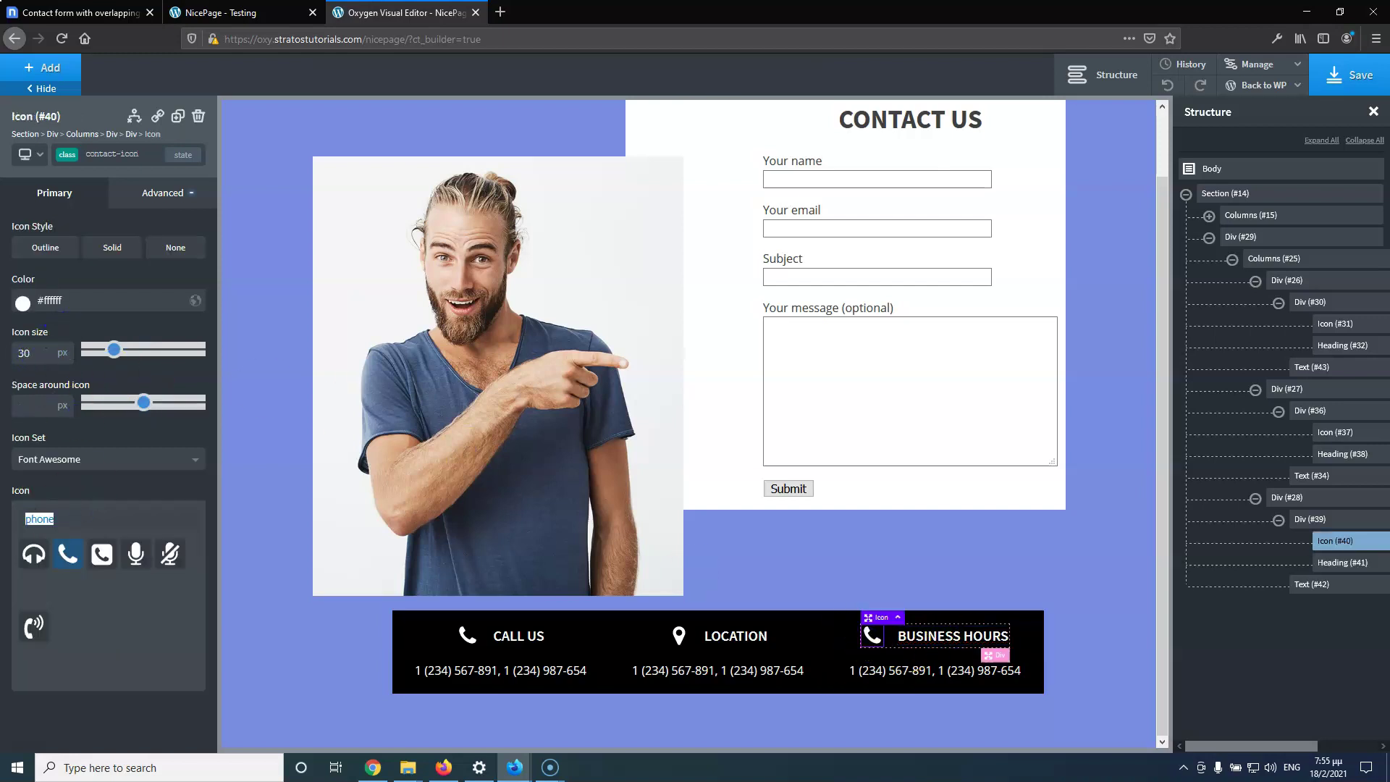
text(clo)
click(65, 547)
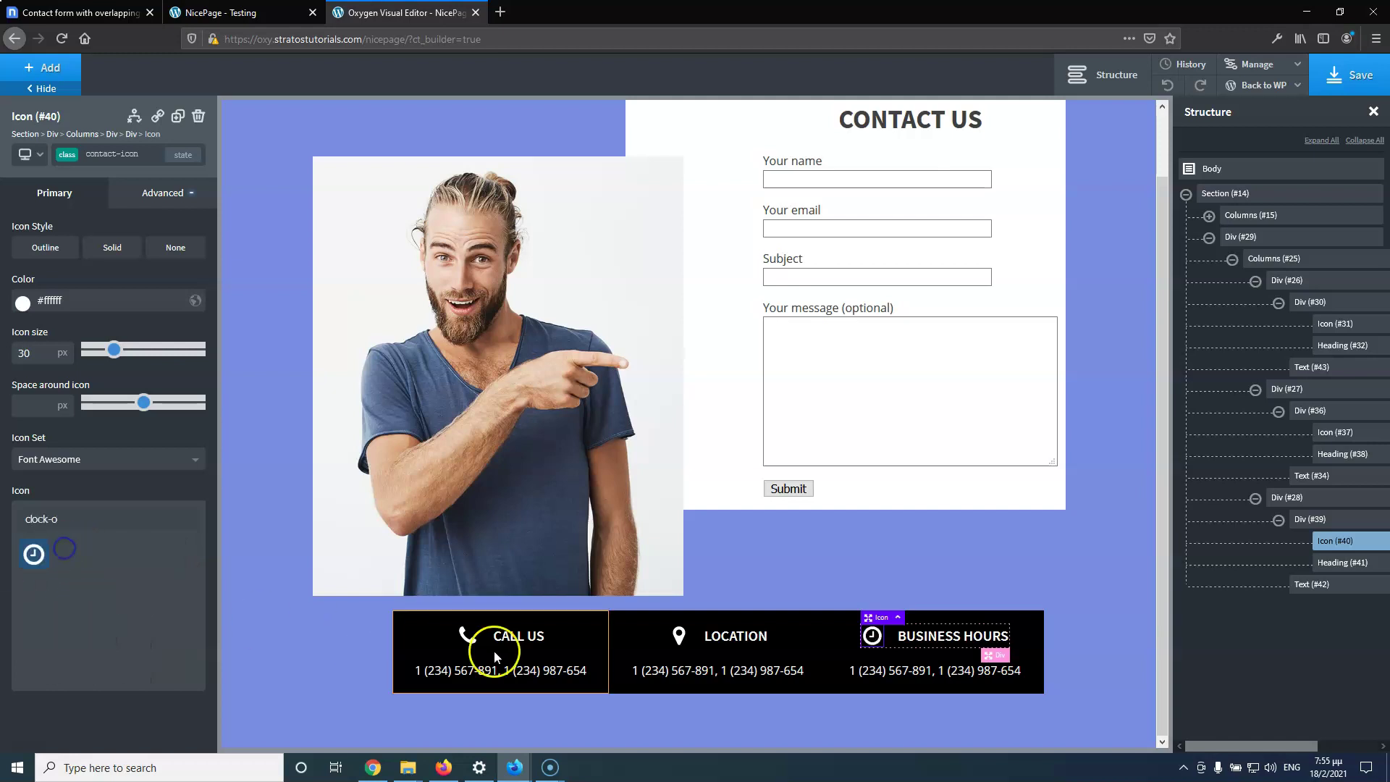
Copy the address text from the Nicepage template and replace the phone numbers under the LOCATION heading with it
click(108, 11)
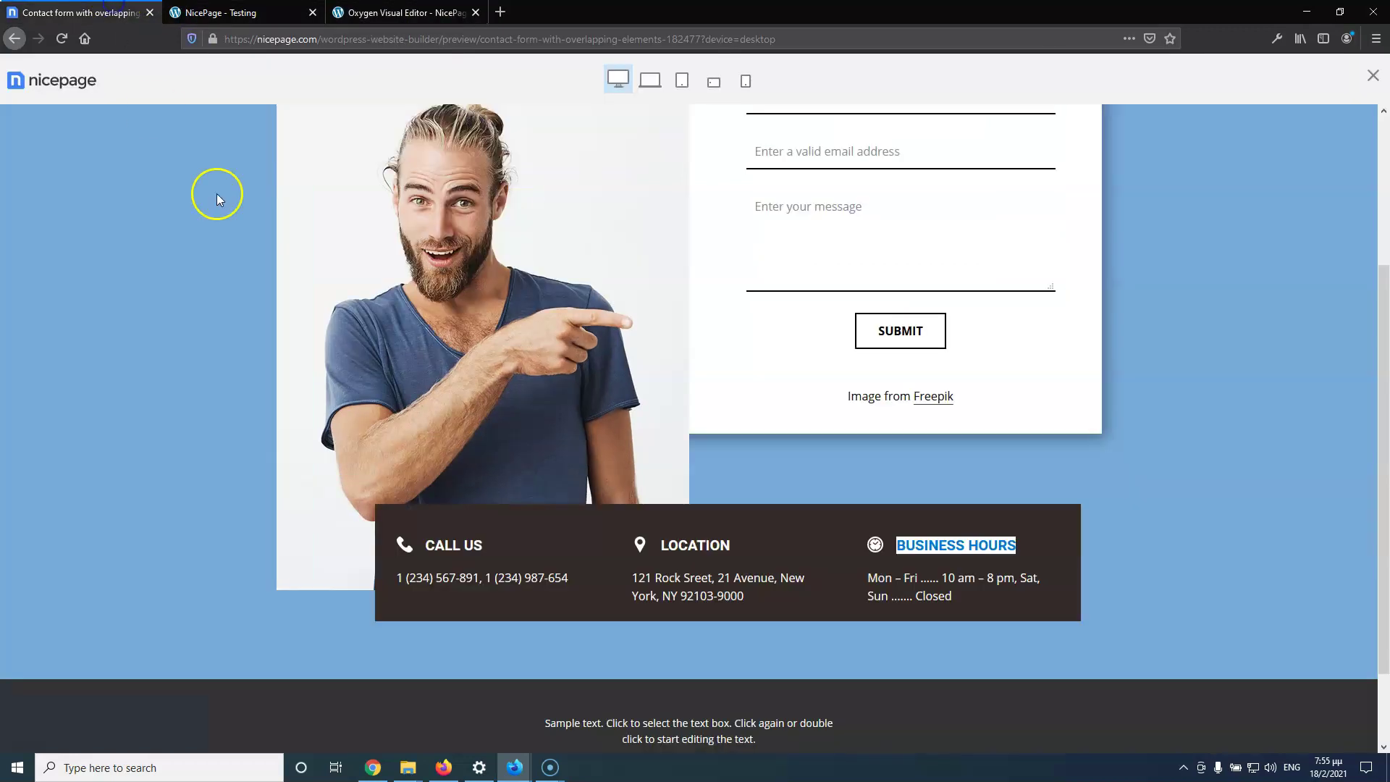
drag(633, 577, 727, 595)
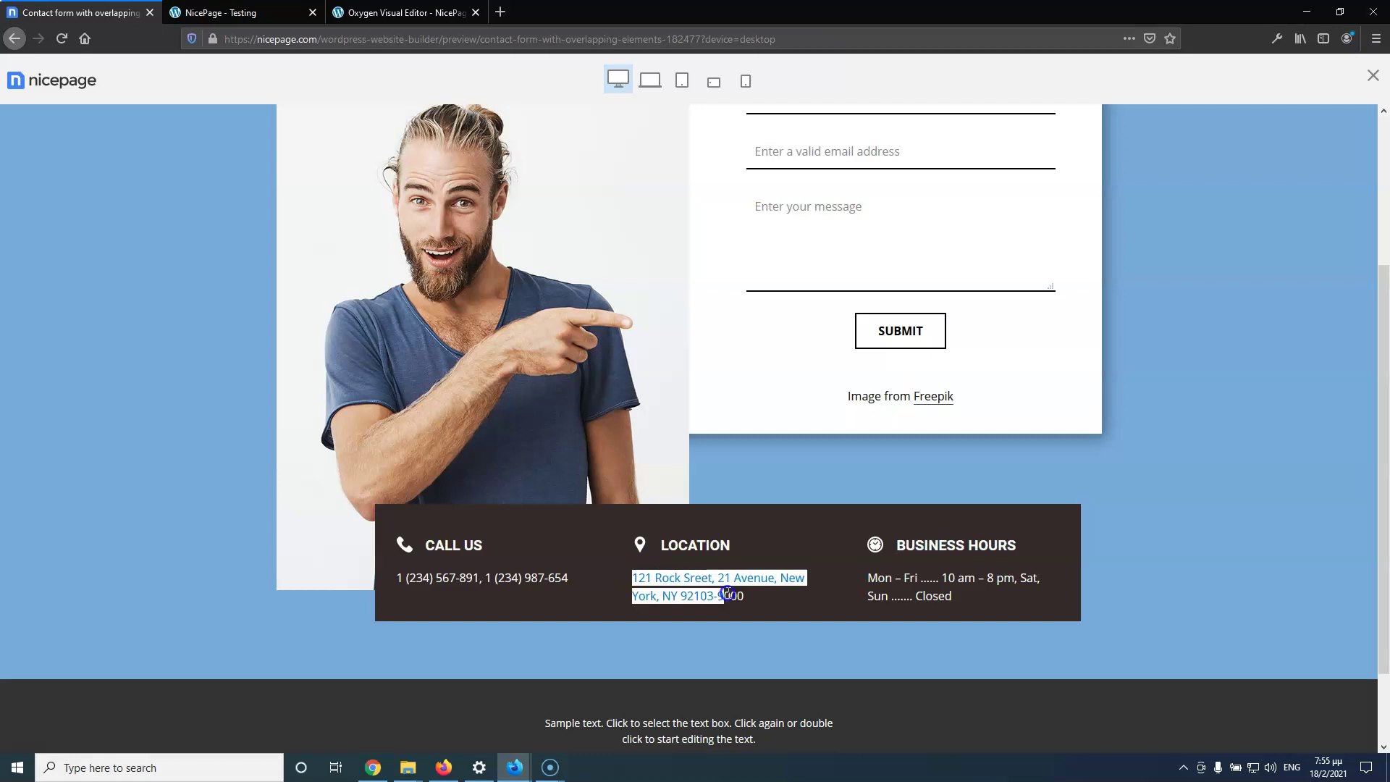
key(ctrl+Tab)
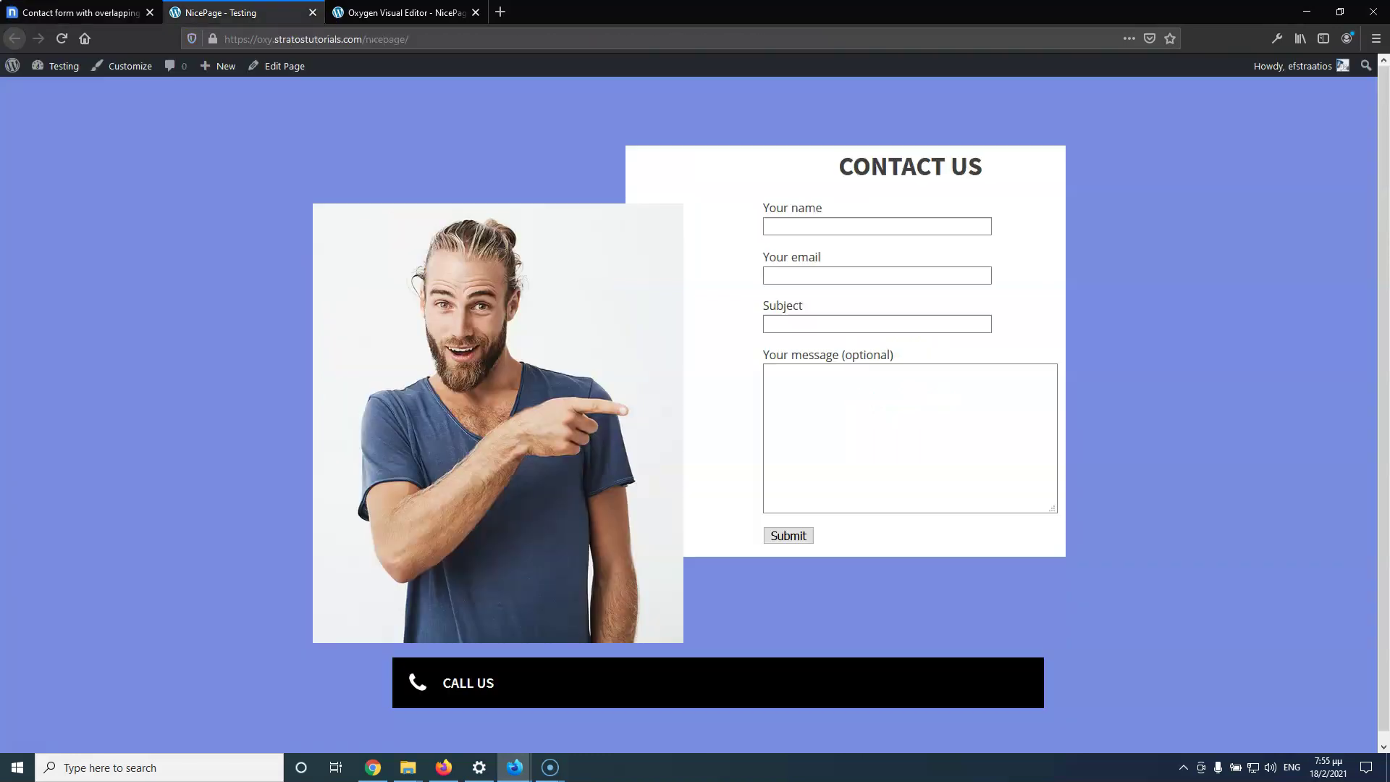
click(402, 12)
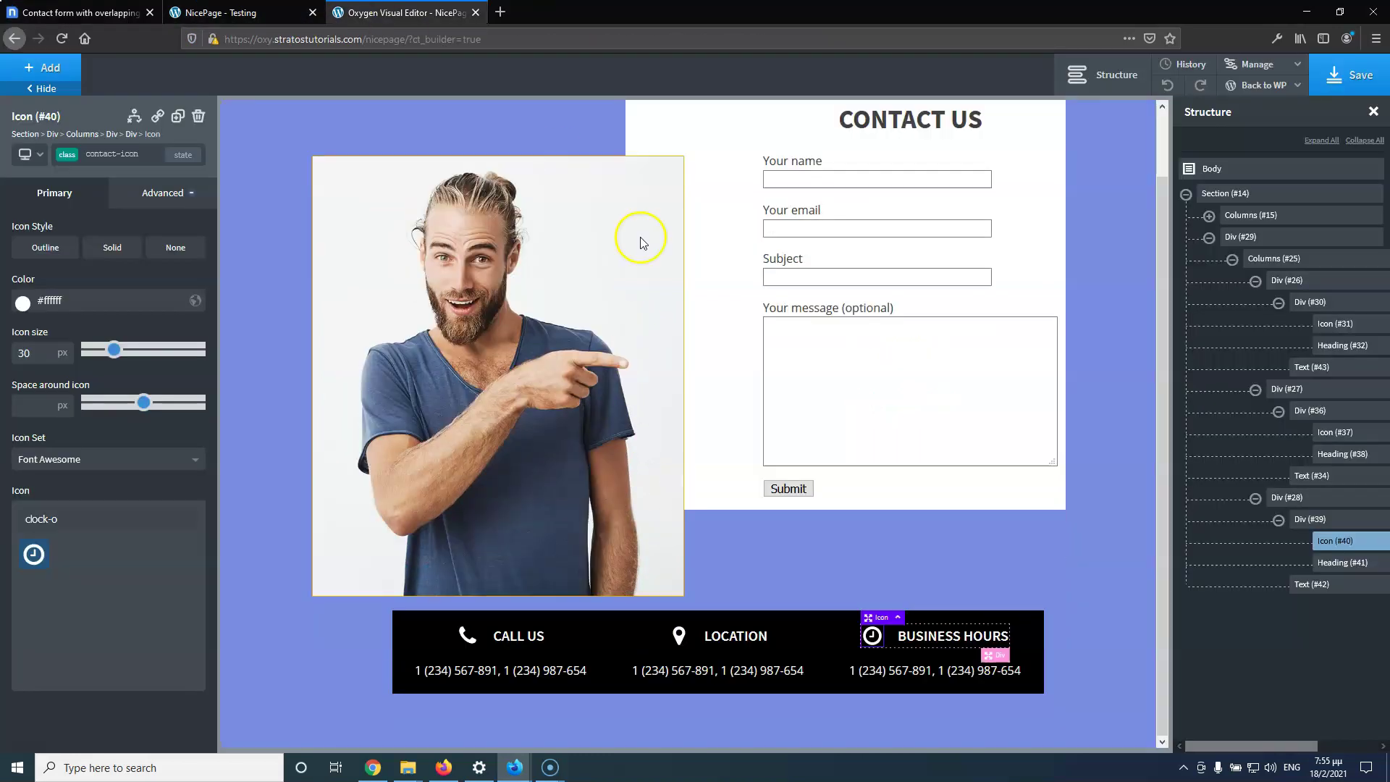
double_click(727, 669)
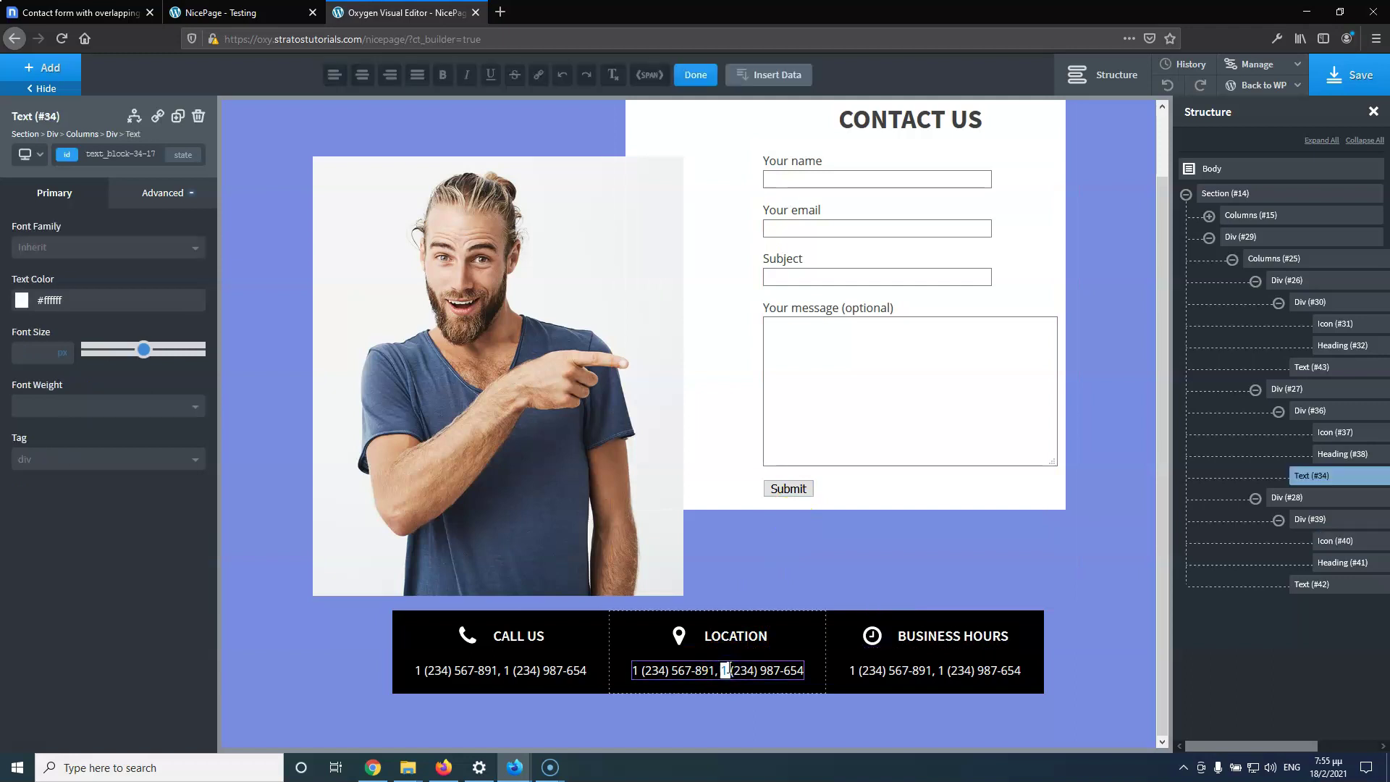
text(121 Rock Sreet, 21 Avenue, New York, NY 92103-9000)
key(ctrl+a)
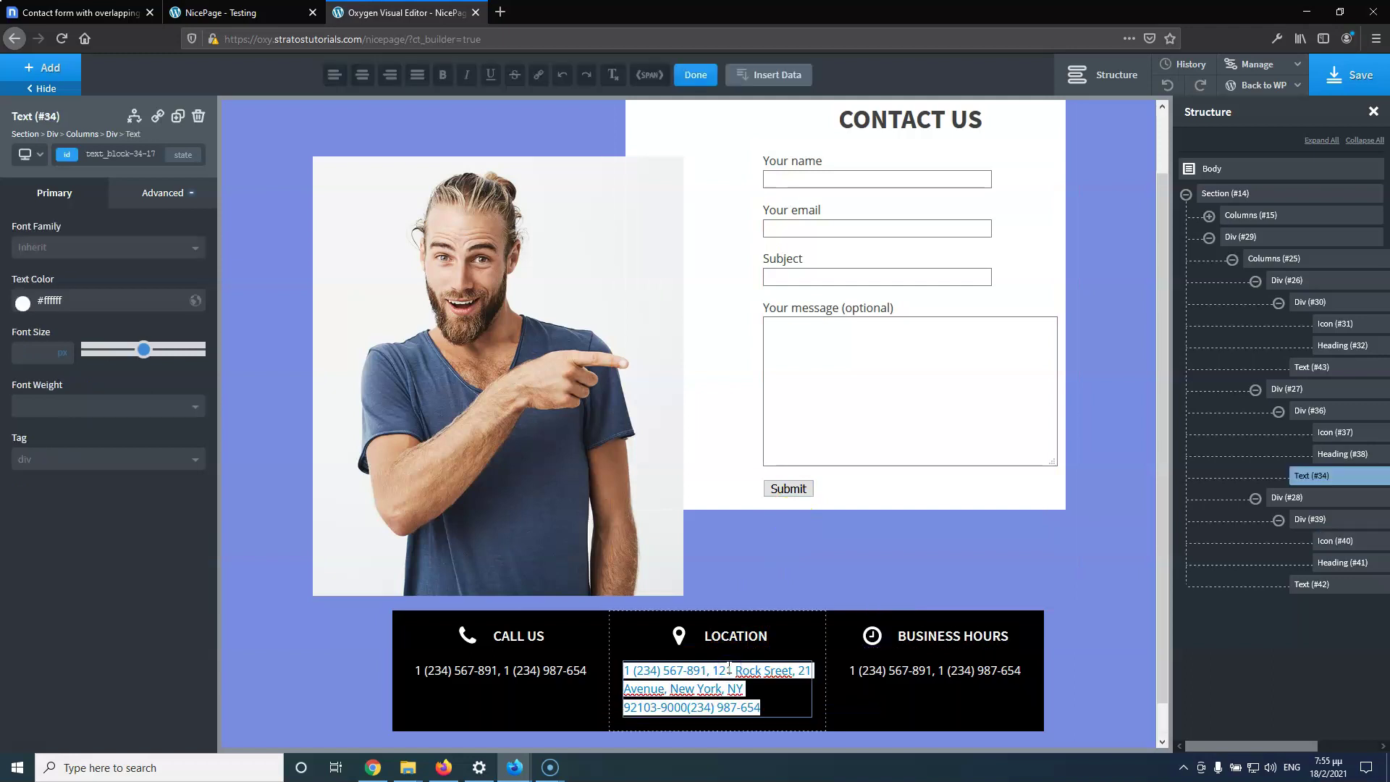
text(121 Rock Sreet, 21 Avenue, New York, NY 92103-9000)
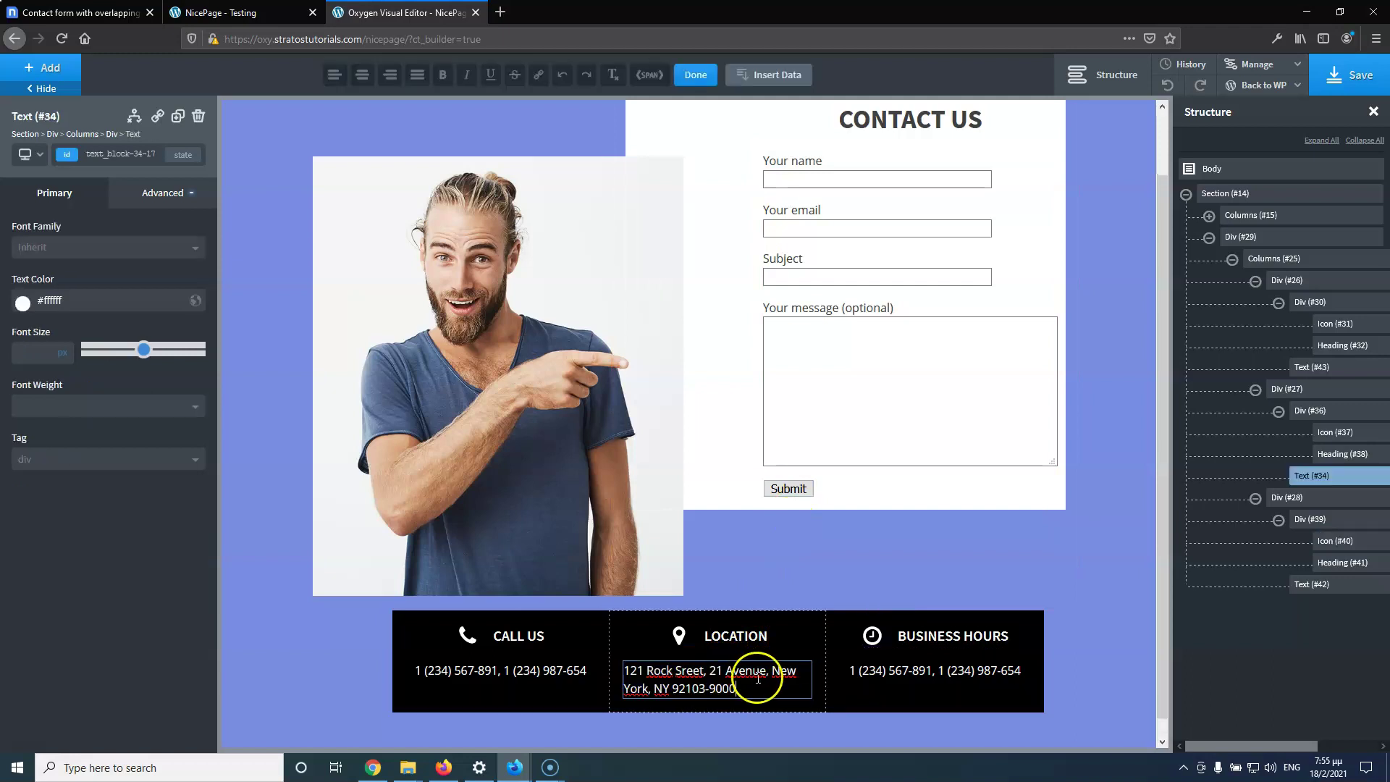
Replace the text under BUSINESS HOURS with the template's "Mon – Fri ...... 10 am – 8 pm, Sat, Sun ....... Closed" and save the page
click(93, 13)
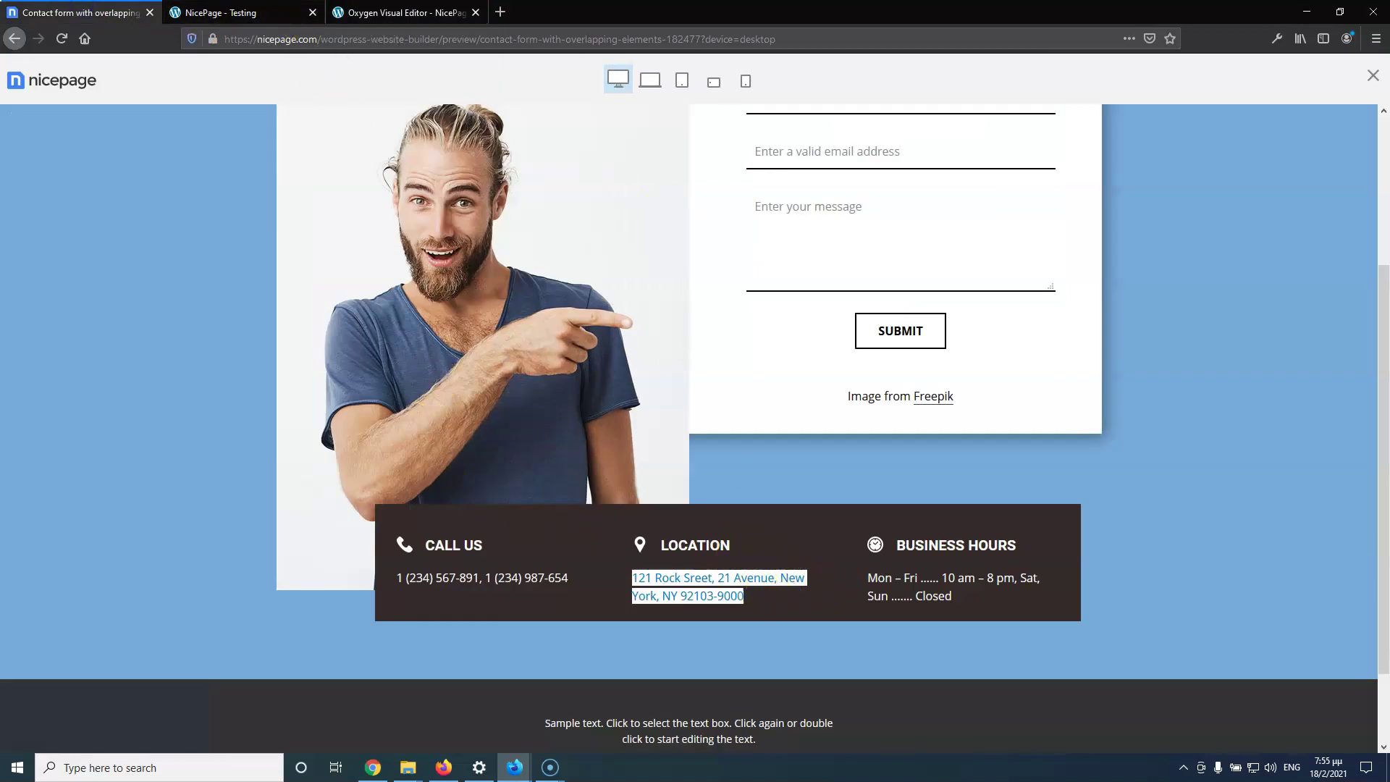
click(368, 12)
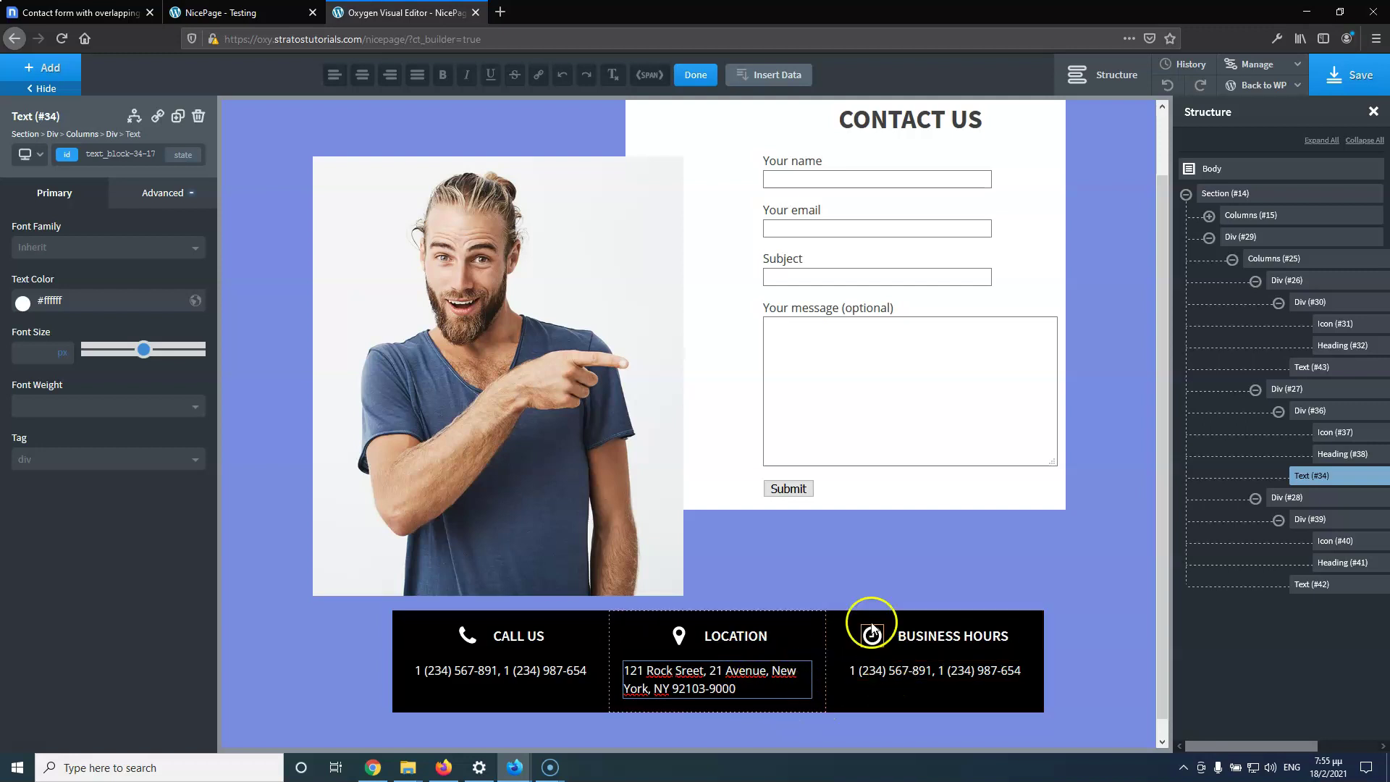
click(78, 13)
drag(869, 578, 975, 598)
key(ctrl+c)
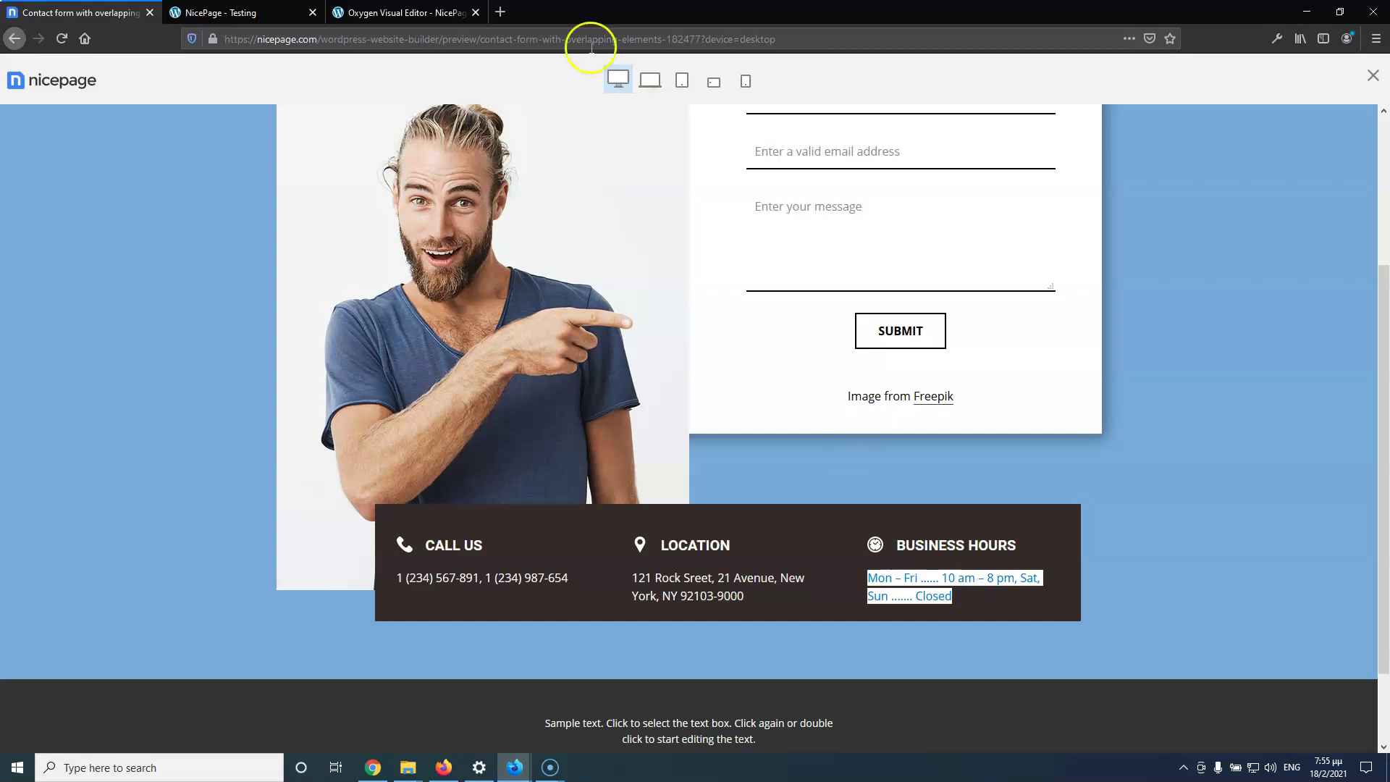
click(409, 14)
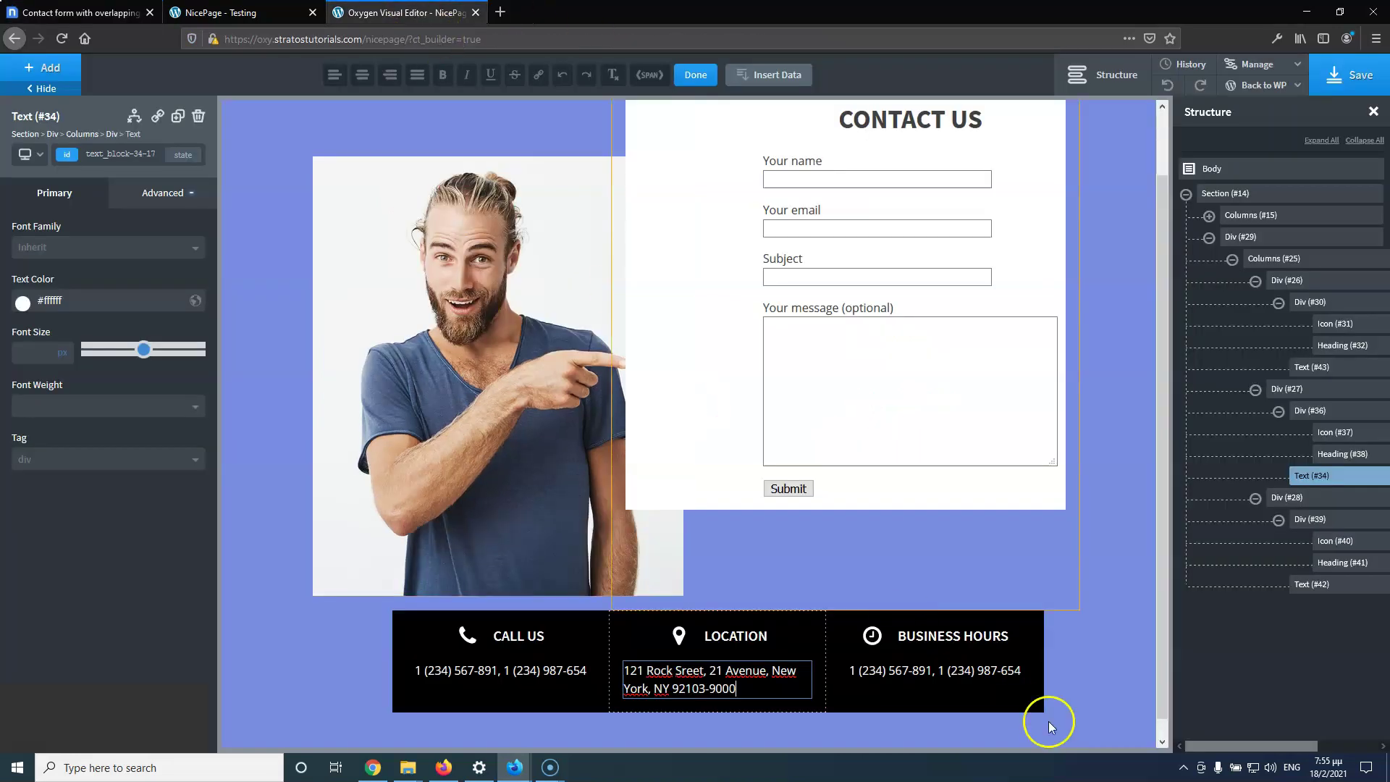
triple_click(925, 669)
key(ctrl+v)
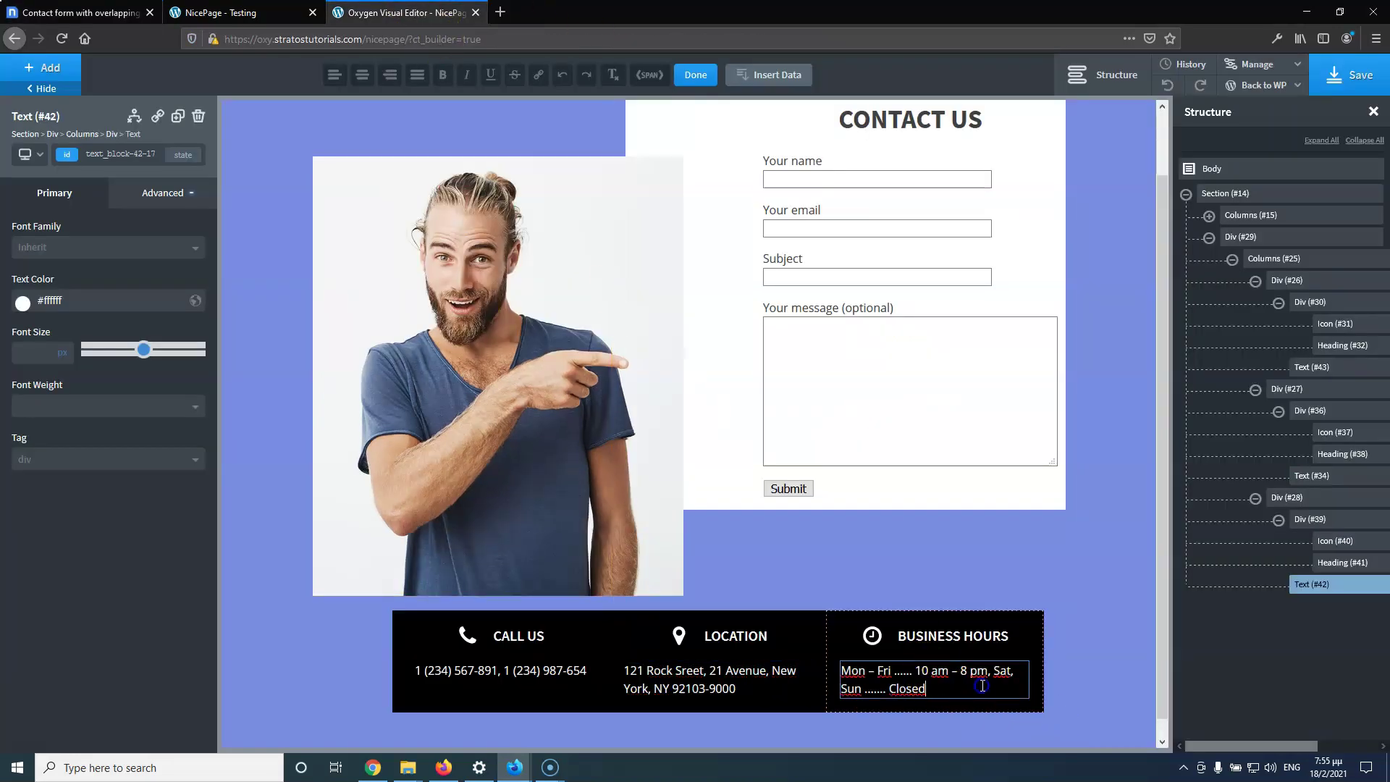
click(1352, 70)
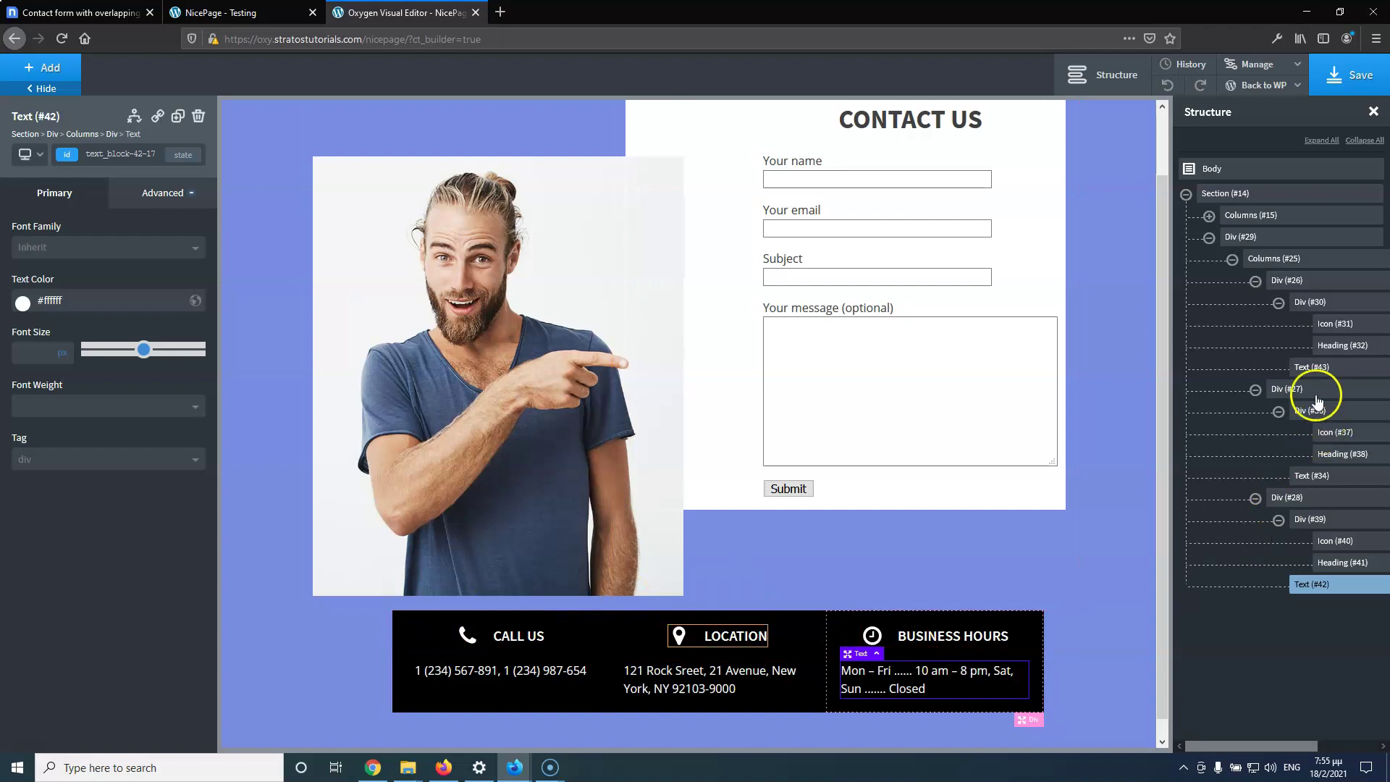
Set the top margin of Div (#29), which wraps the black contact info columns, to -100 px
click(1284, 239)
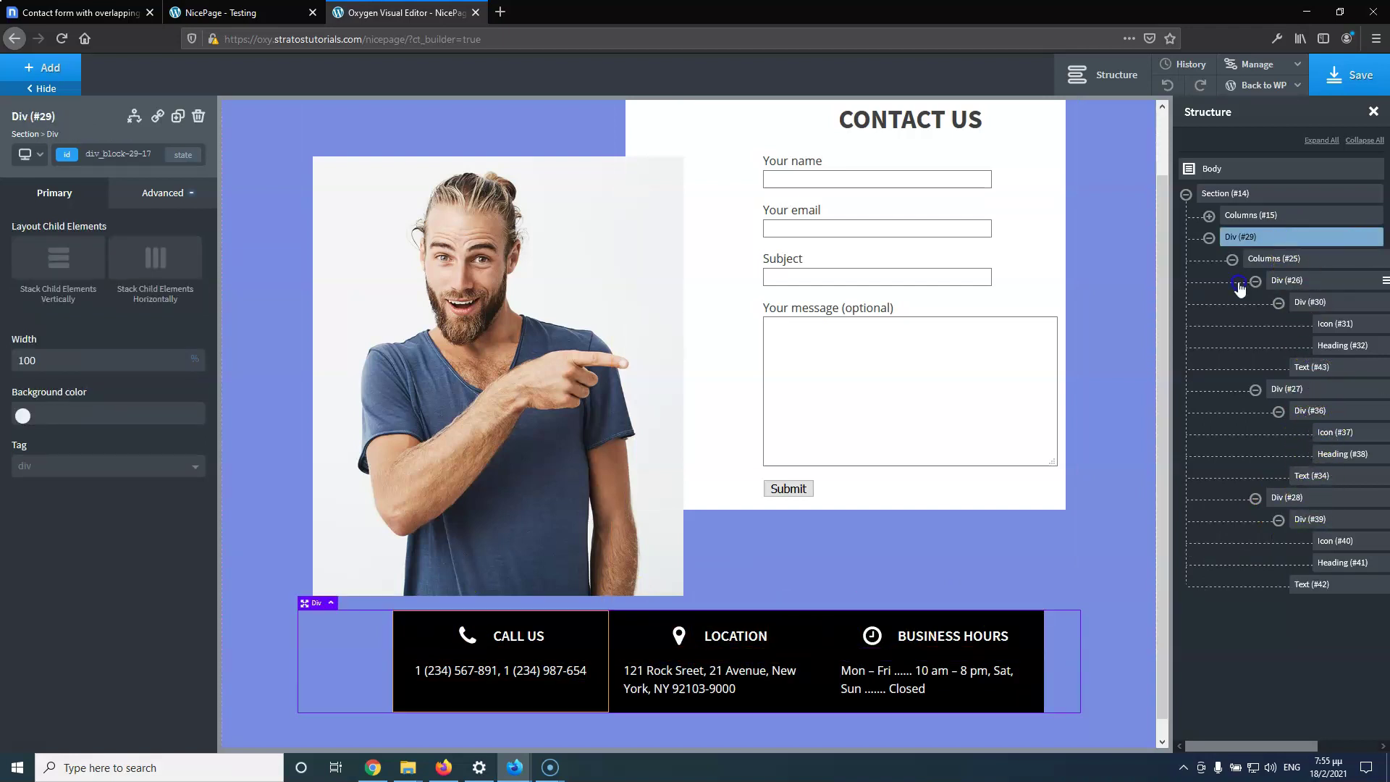
click(154, 196)
click(128, 279)
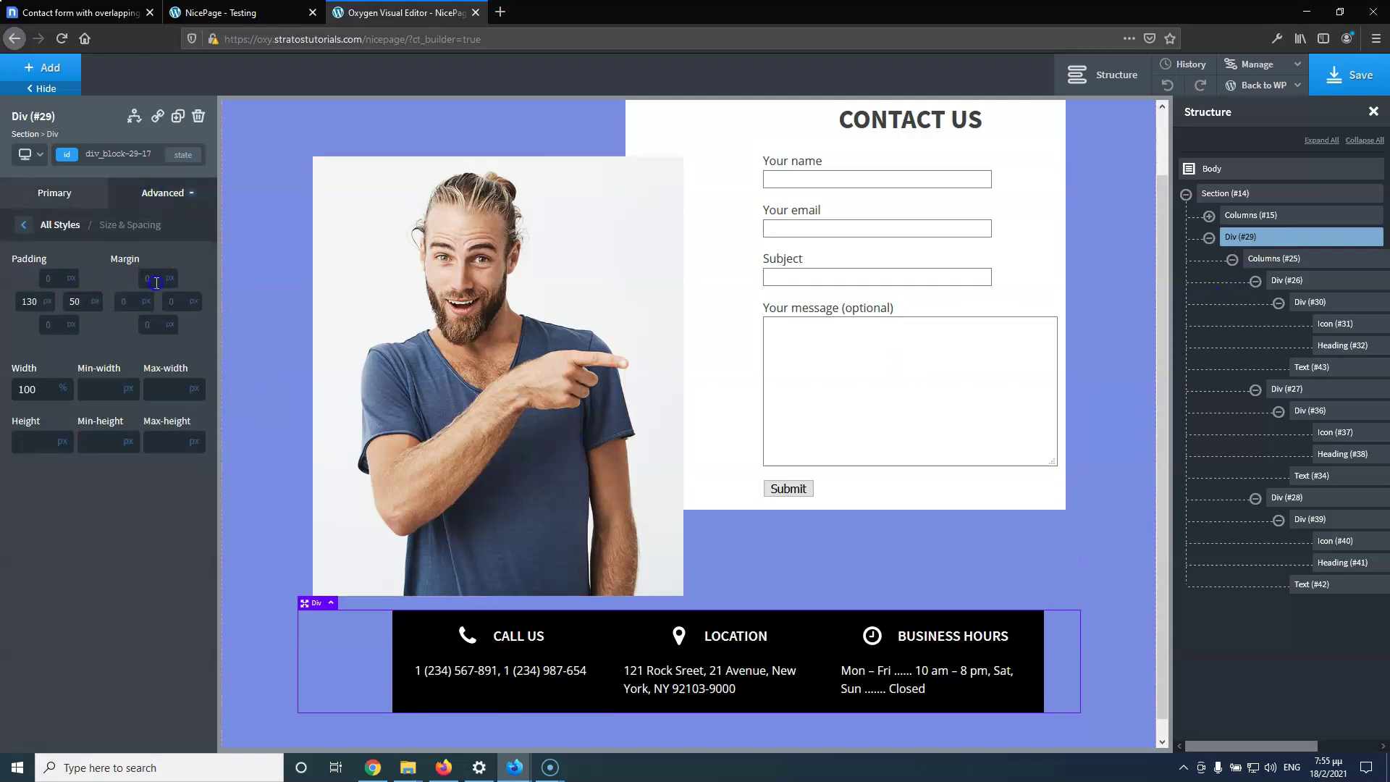
text(200)
click(143, 281)
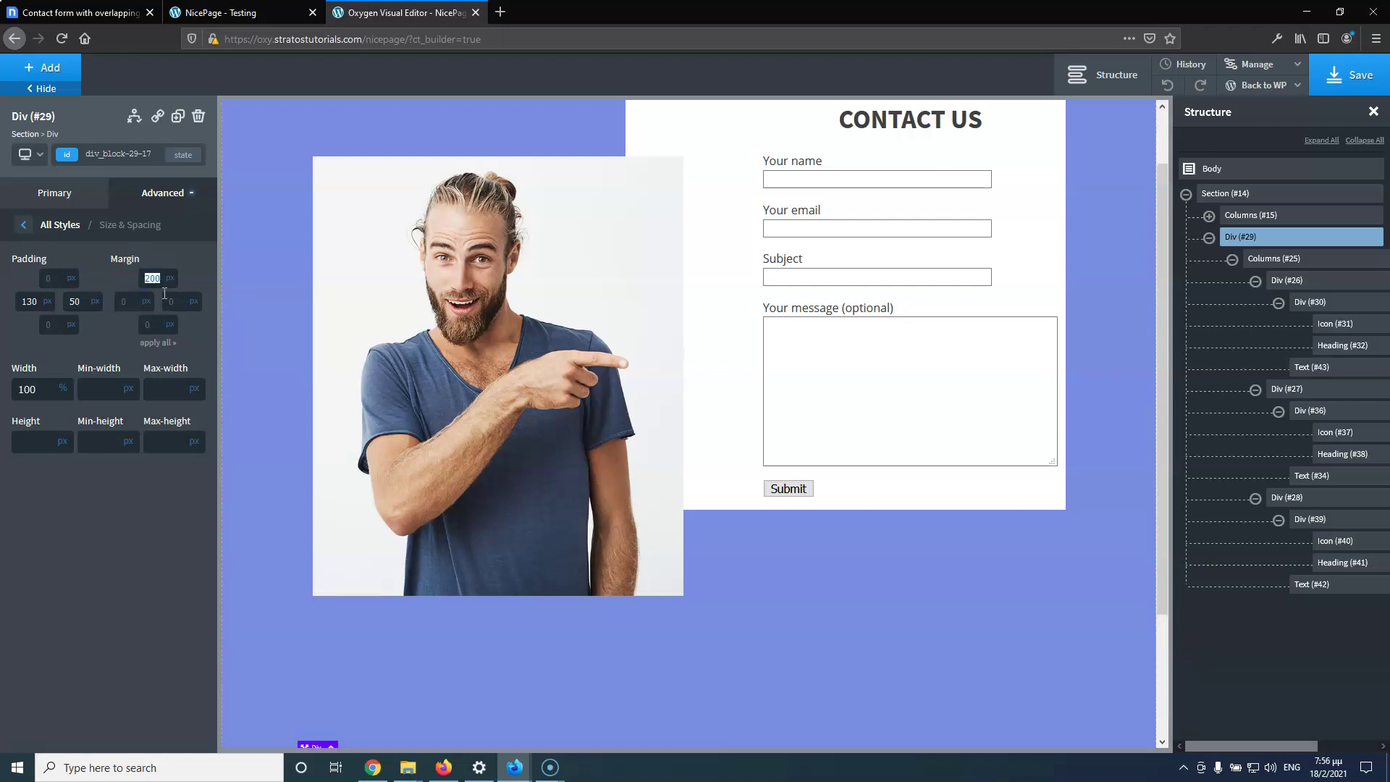
text(-1)
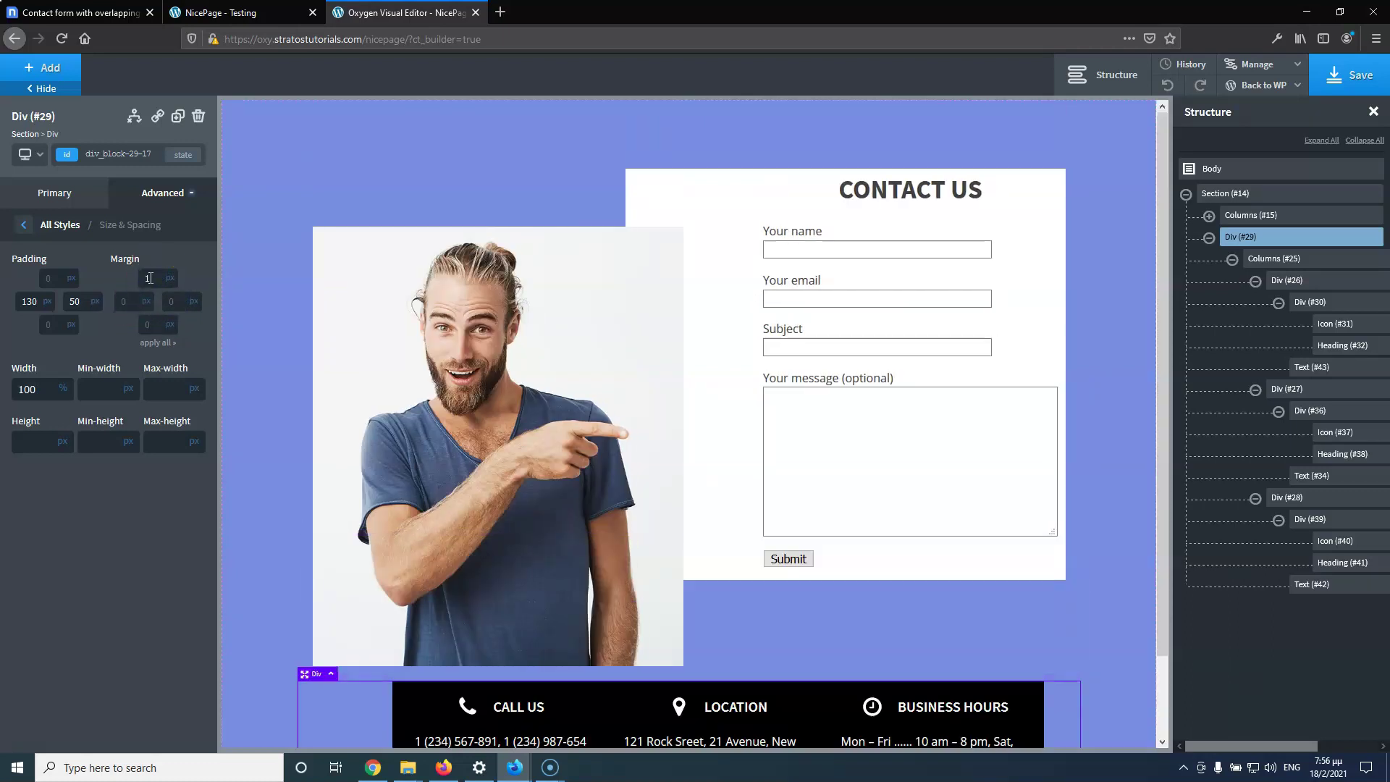
click(158, 280)
text(00)
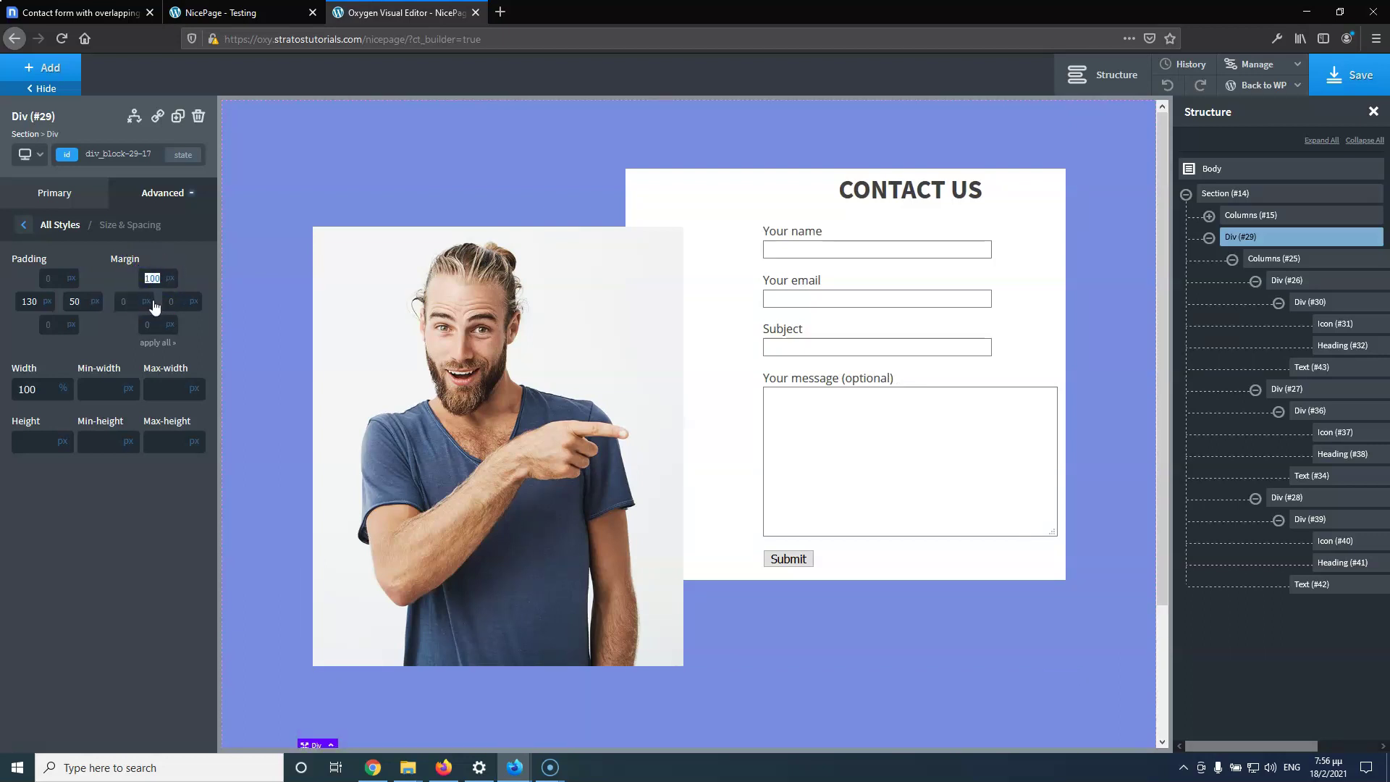
text(-)
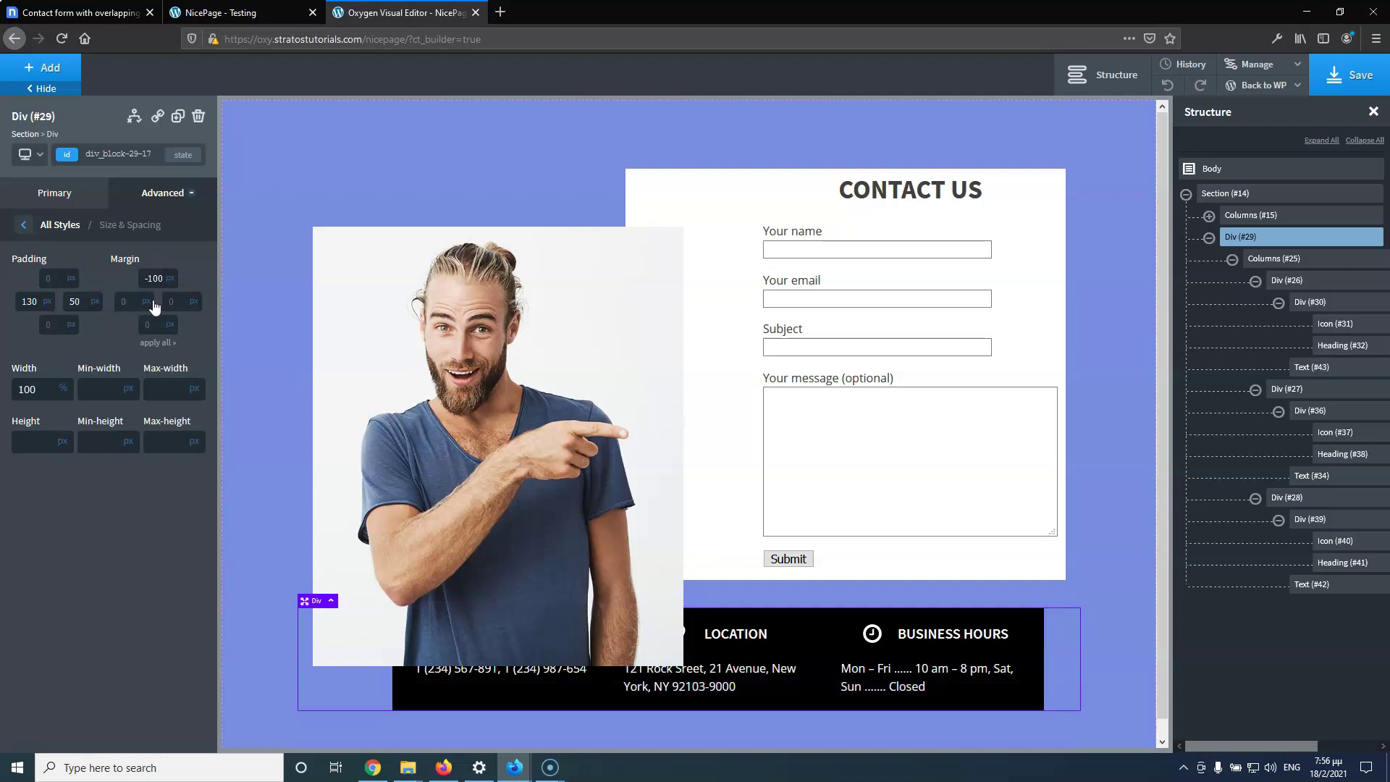
Compare the overlap with the Nicepage template and fine-tune the contact info div's top margin to -80 px
click(126, 9)
click(372, 13)
key(Up)
key(Up)
key(Up)
key(Up)
key(Up)
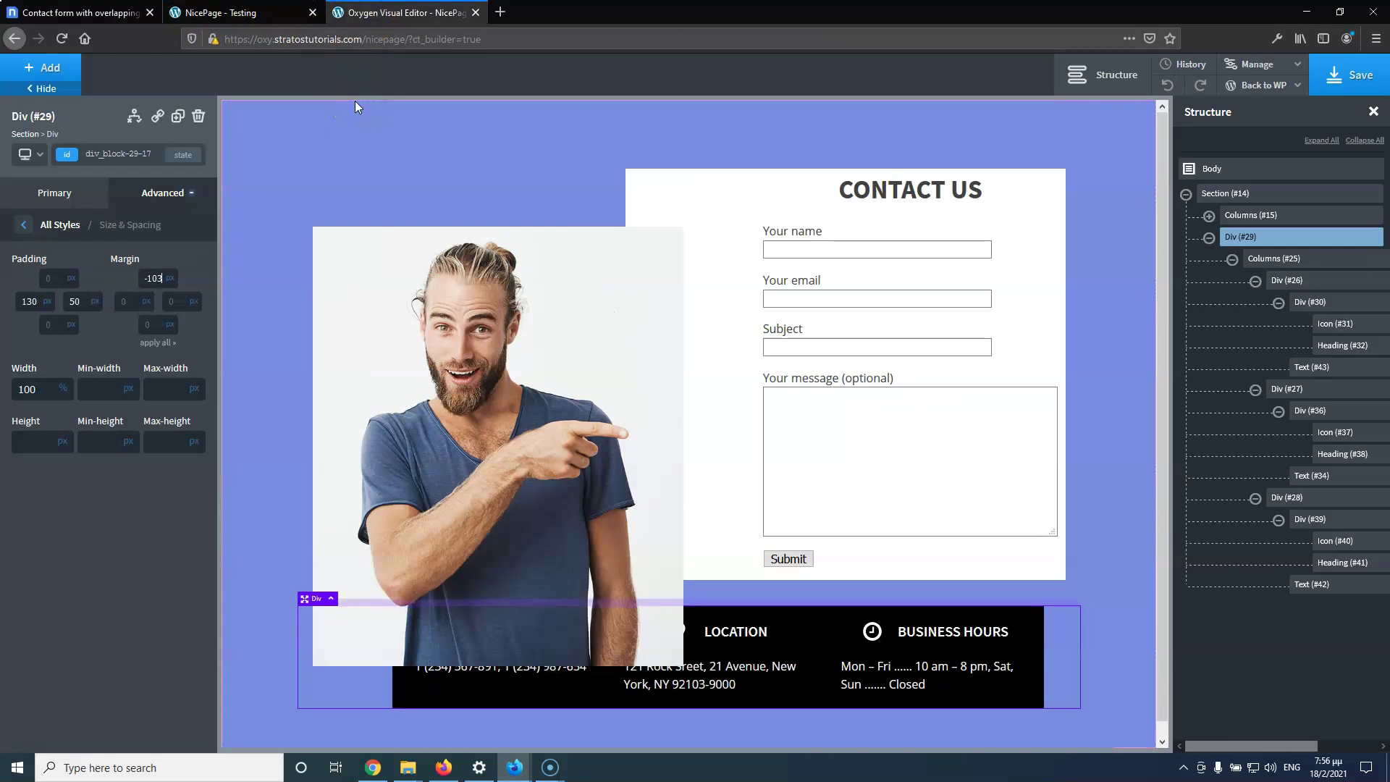
key(Up)
key(Up)
key(Up)
key(Up)
key(Up)
key(Up)
key(Up)
key(Up)
key(Up)
key(Up)
key(Up)
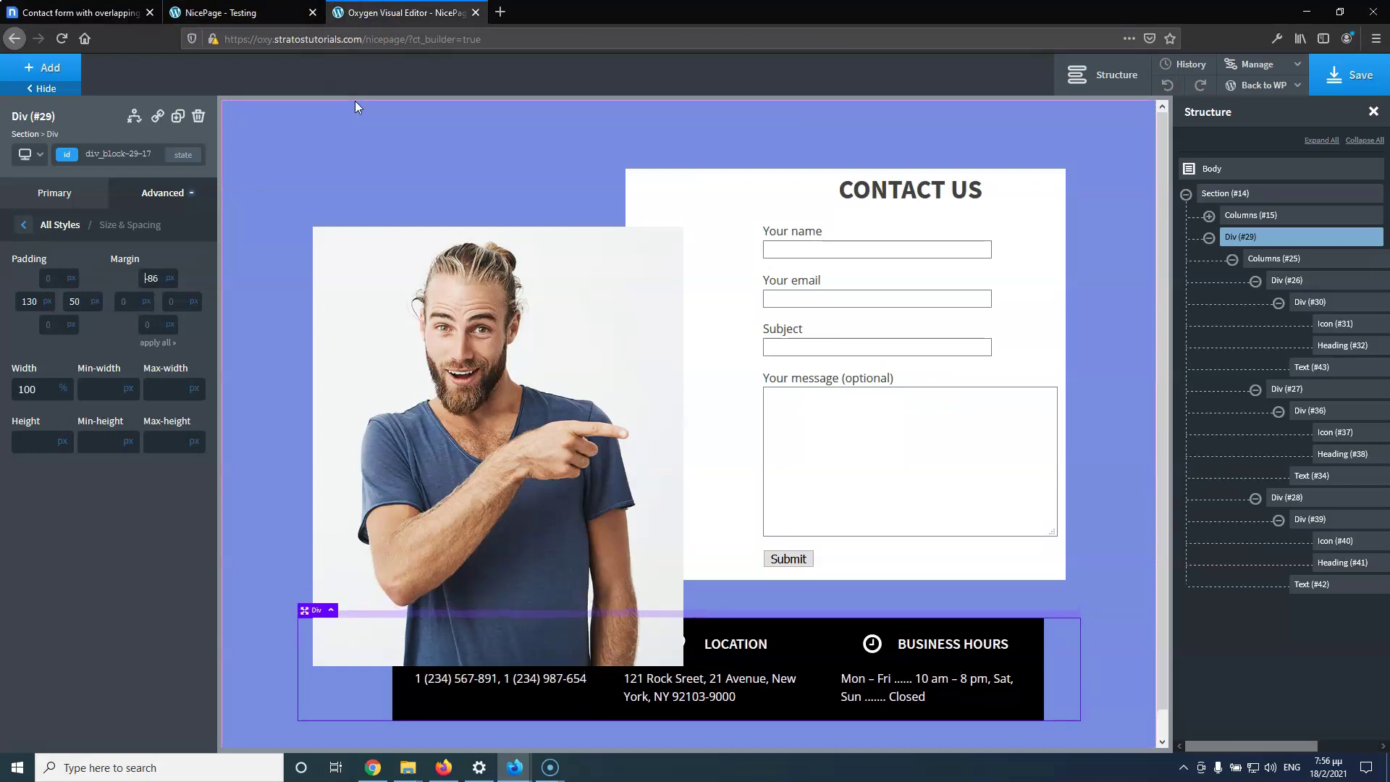
key(Up)
key(Up)
key(Up)
key(Up)
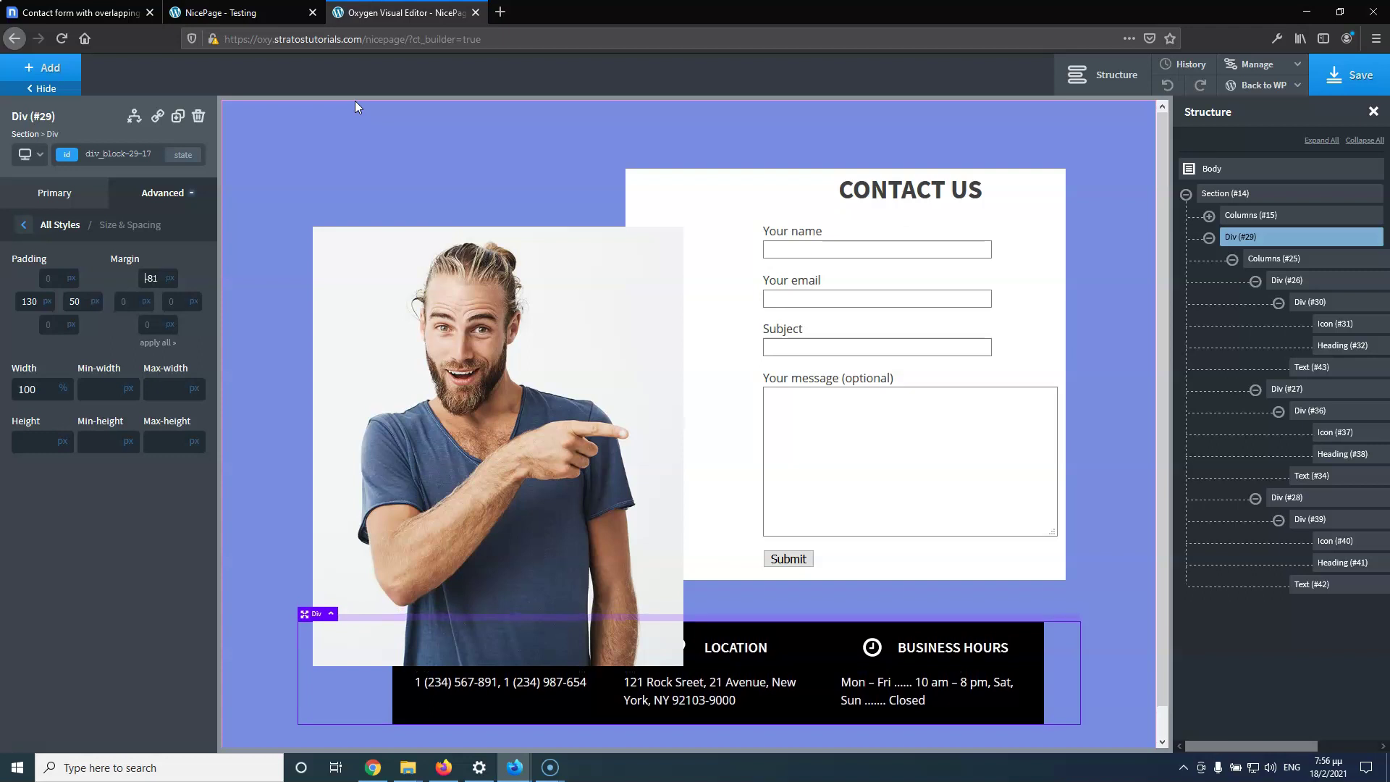
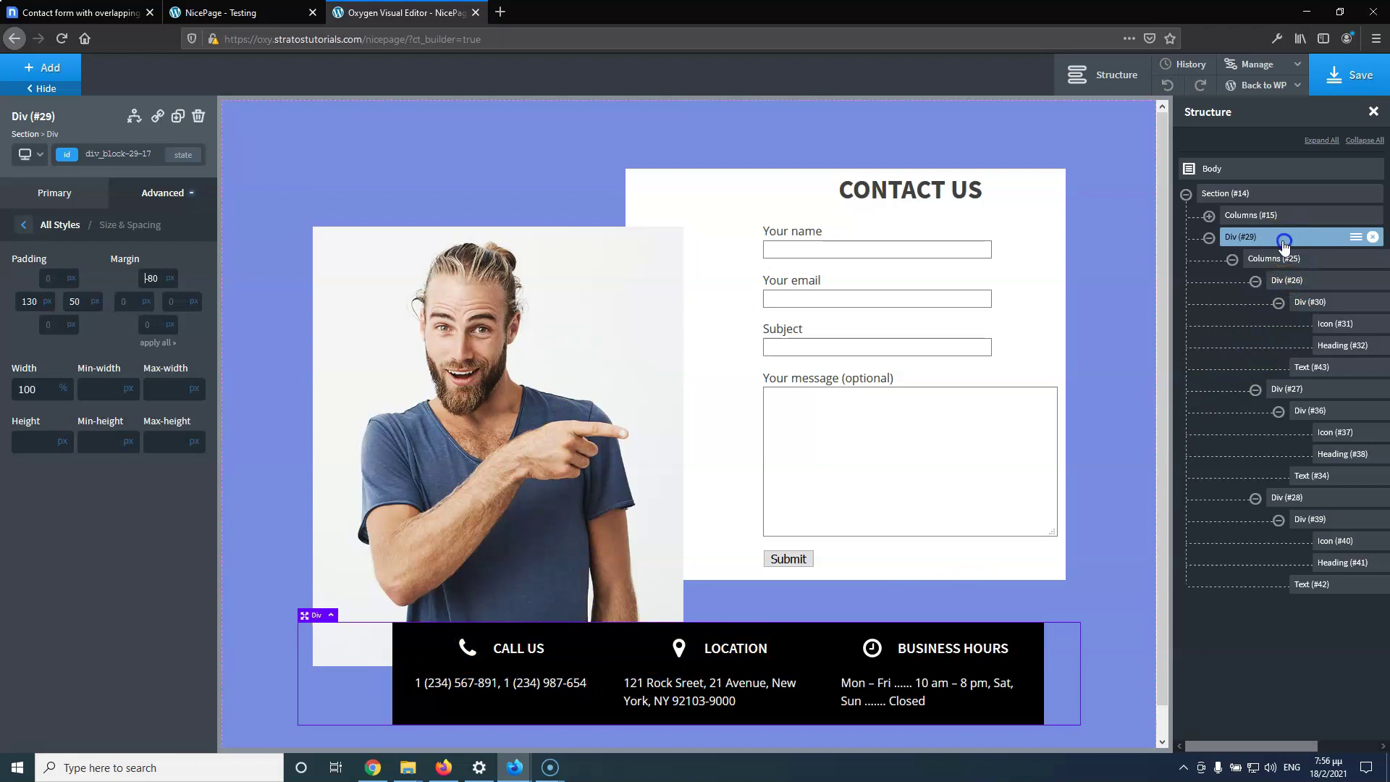
Bring the contact info div in front of the photo with a z-index of 2 and save the page
click(24, 224)
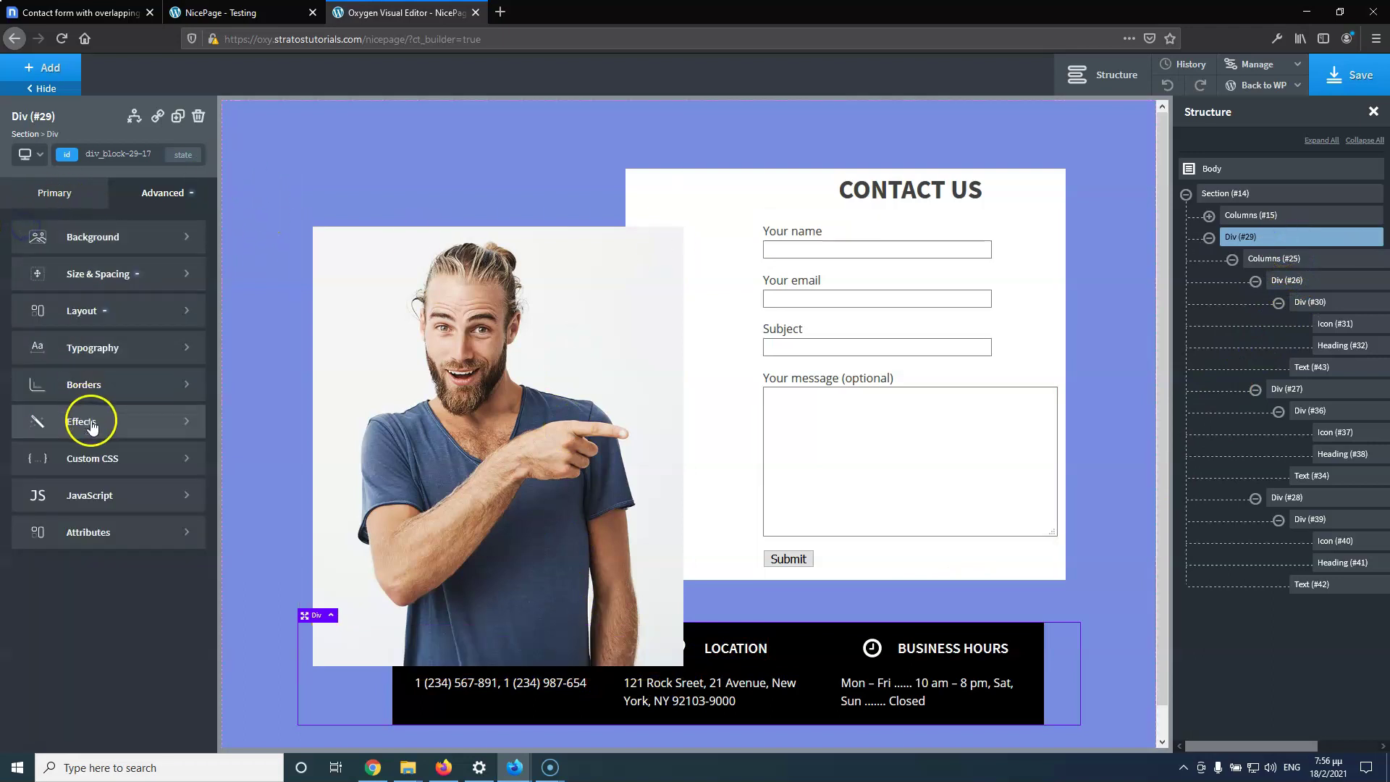
click(119, 313)
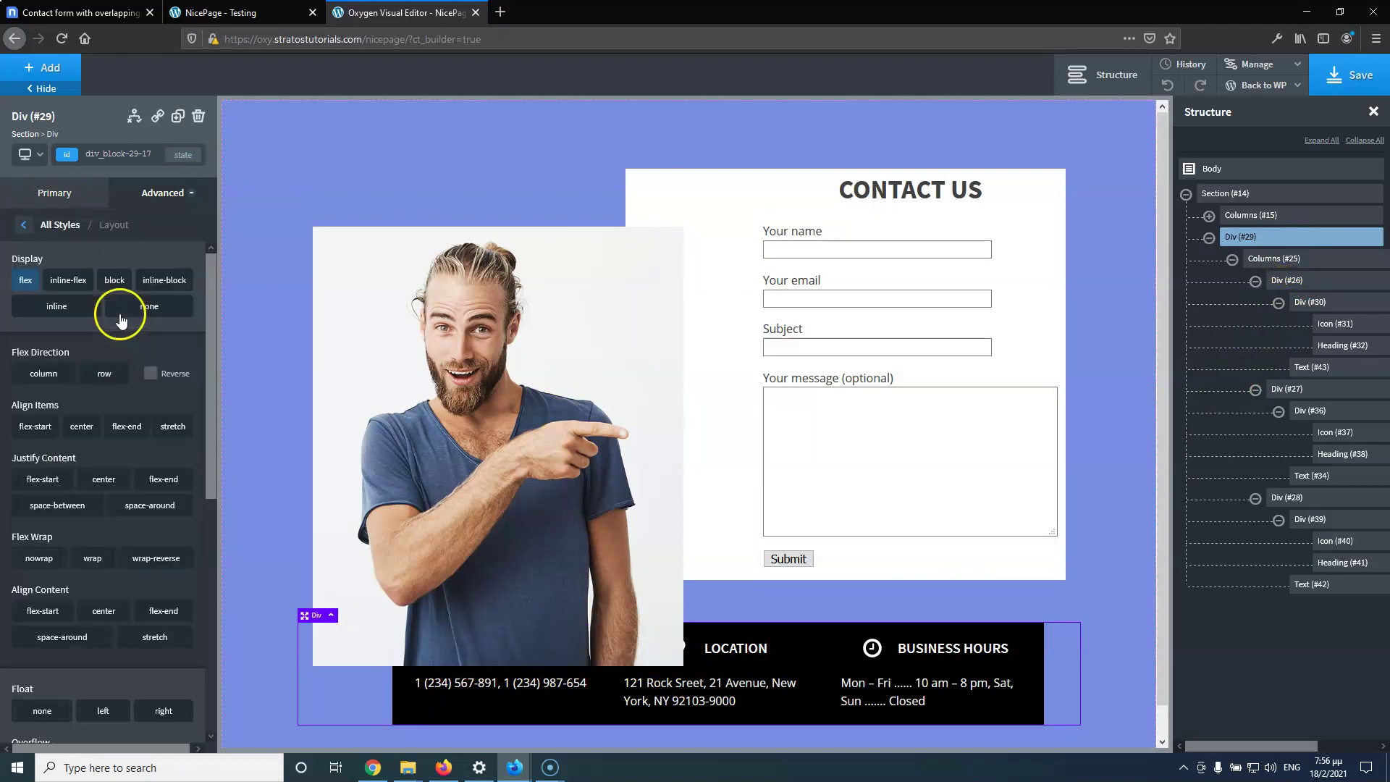
scroll(94, 549, down, 4)
text(2)
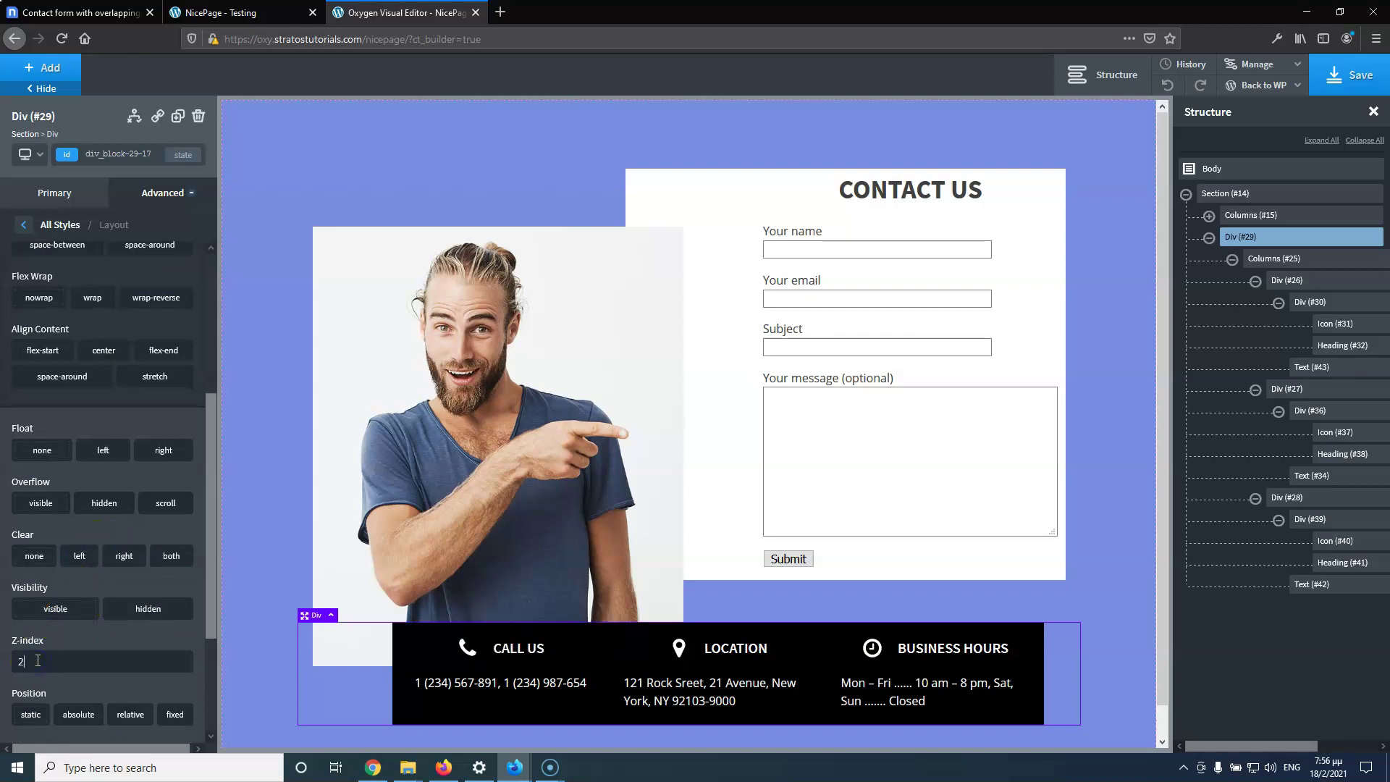
click(1345, 75)
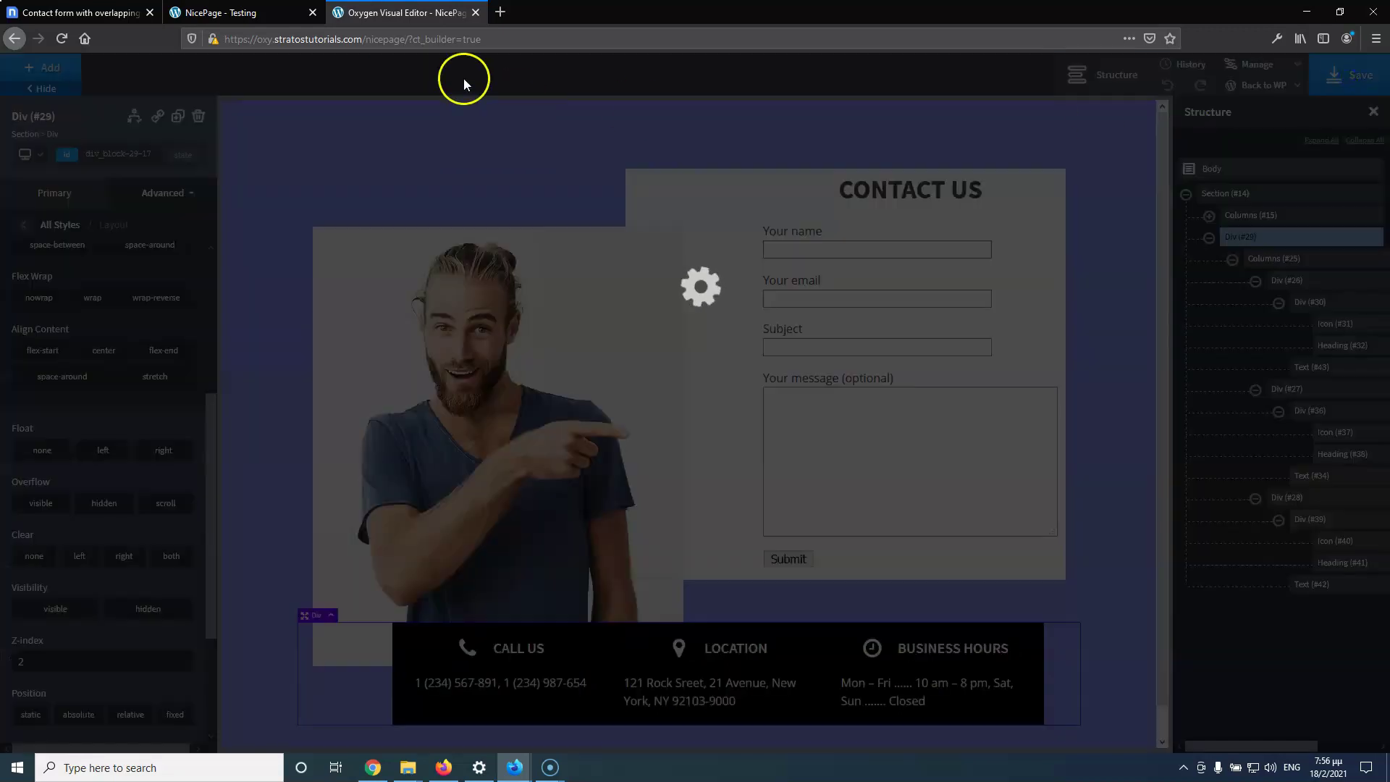
Reload the live NicePage page and compare its contact section with the original Nicepage template
click(99, 15)
click(239, 13)
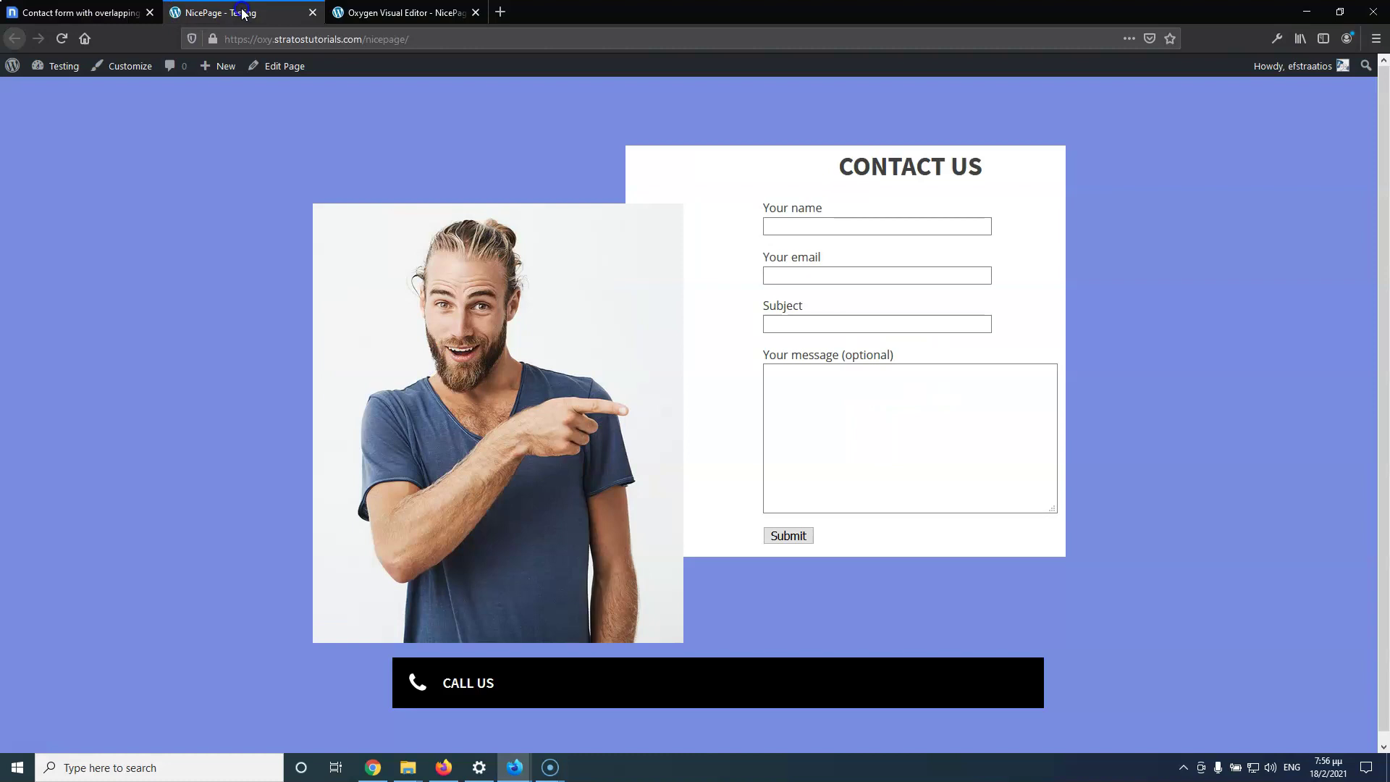
click(63, 39)
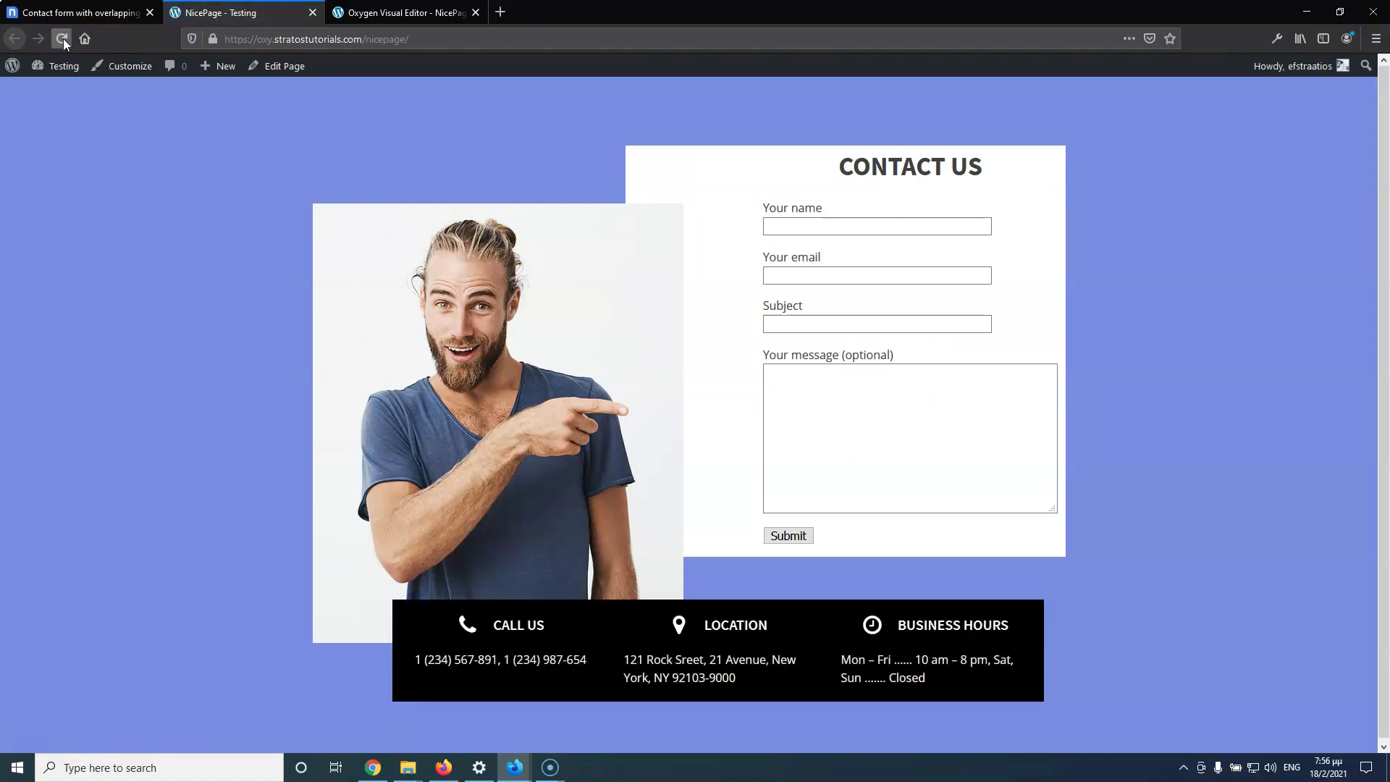
click(87, 13)
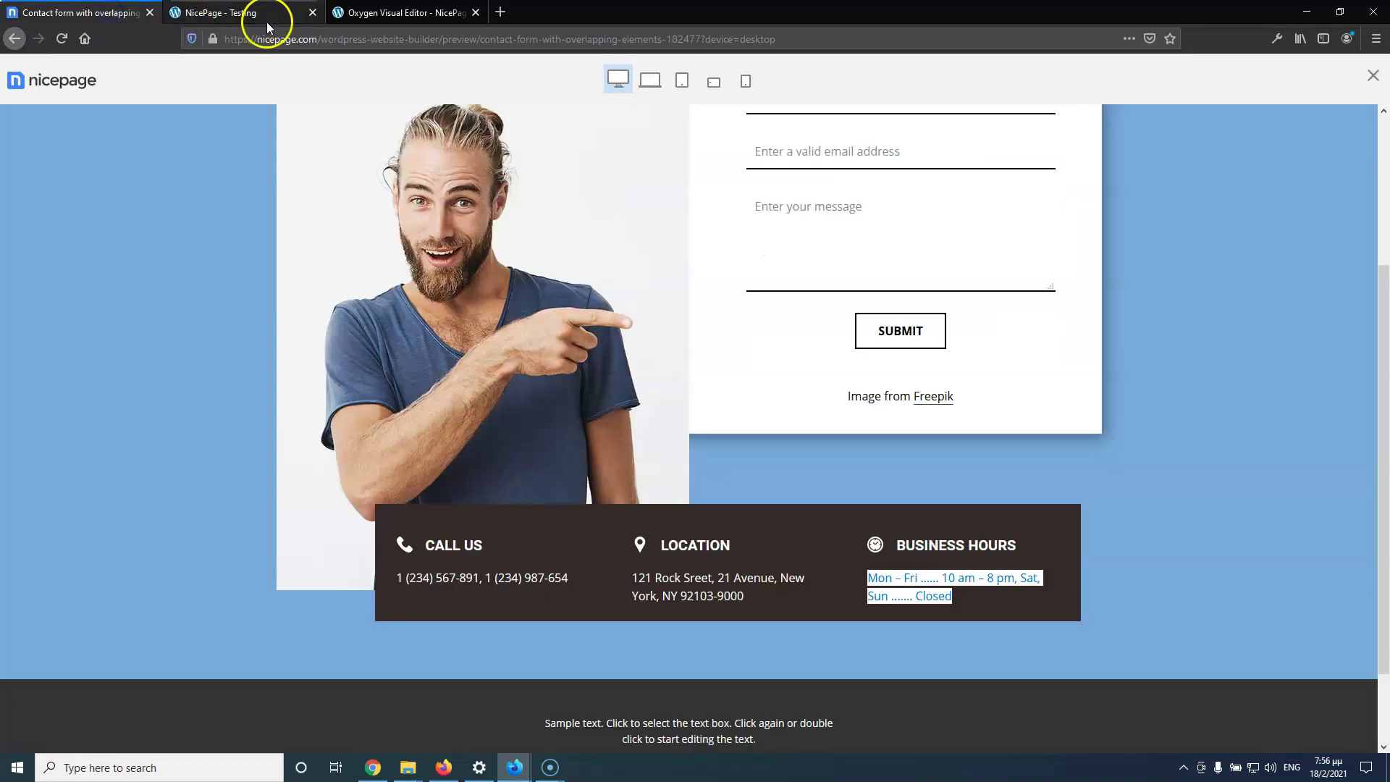
scroll(495, 266, up, 3)
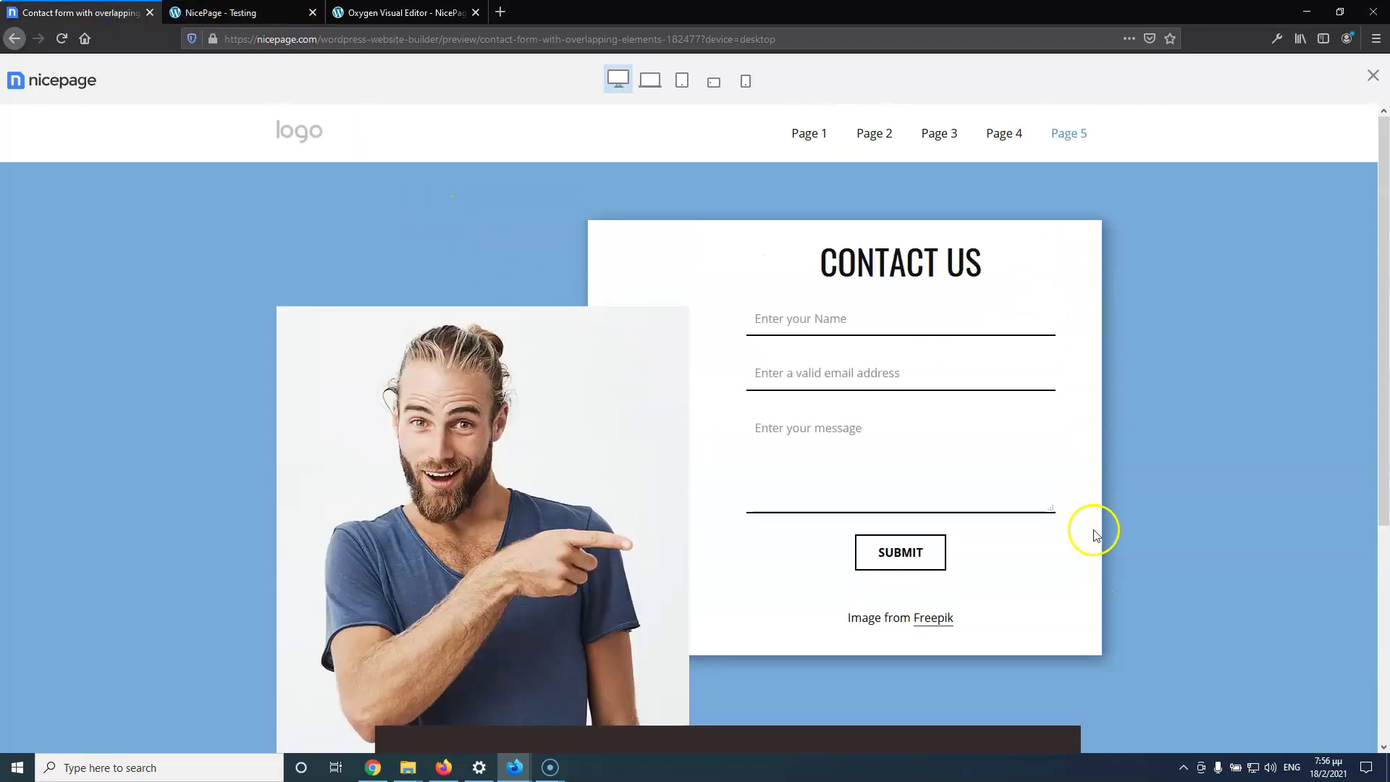
In the Oxygen editor, try 20 px right padding on Div (#19), the white form box, raise it to 40 px, and save
click(380, 12)
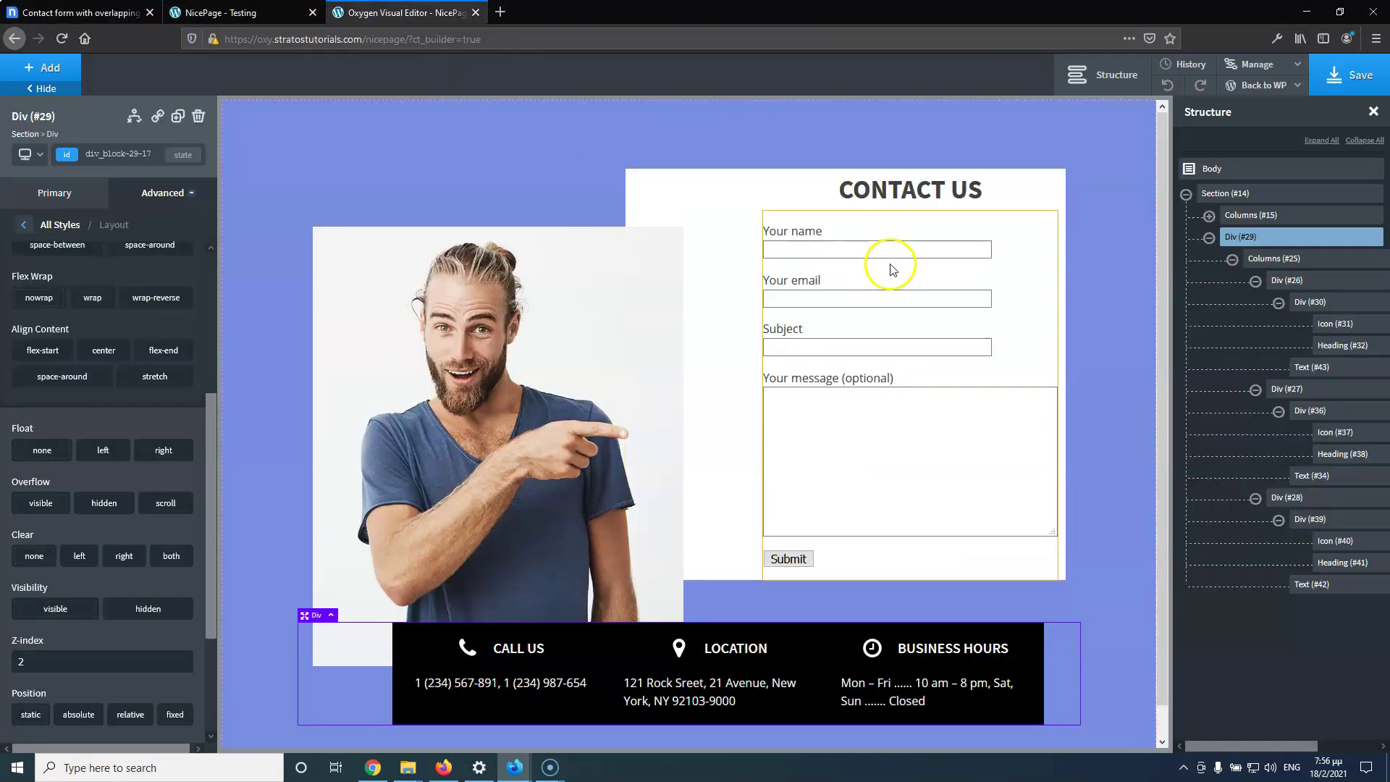
click(971, 254)
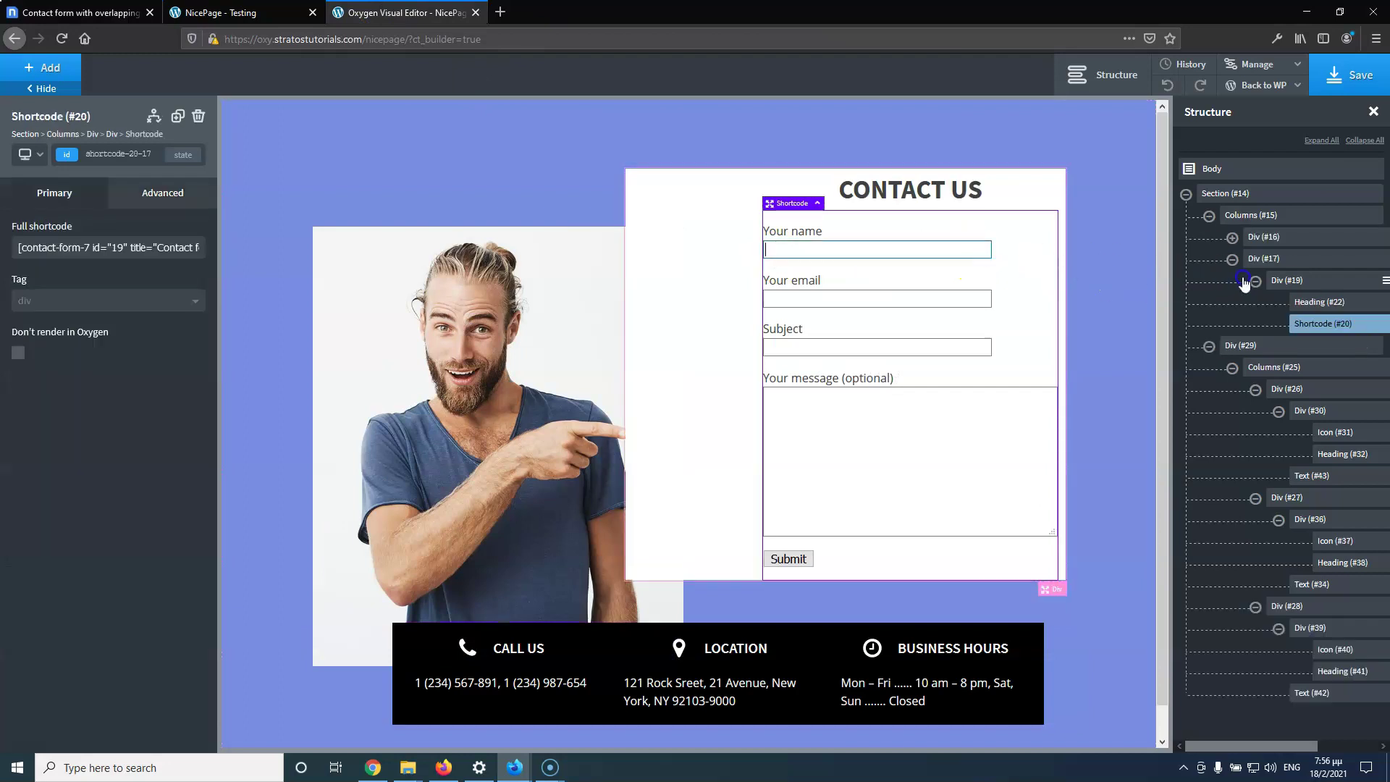
click(1287, 281)
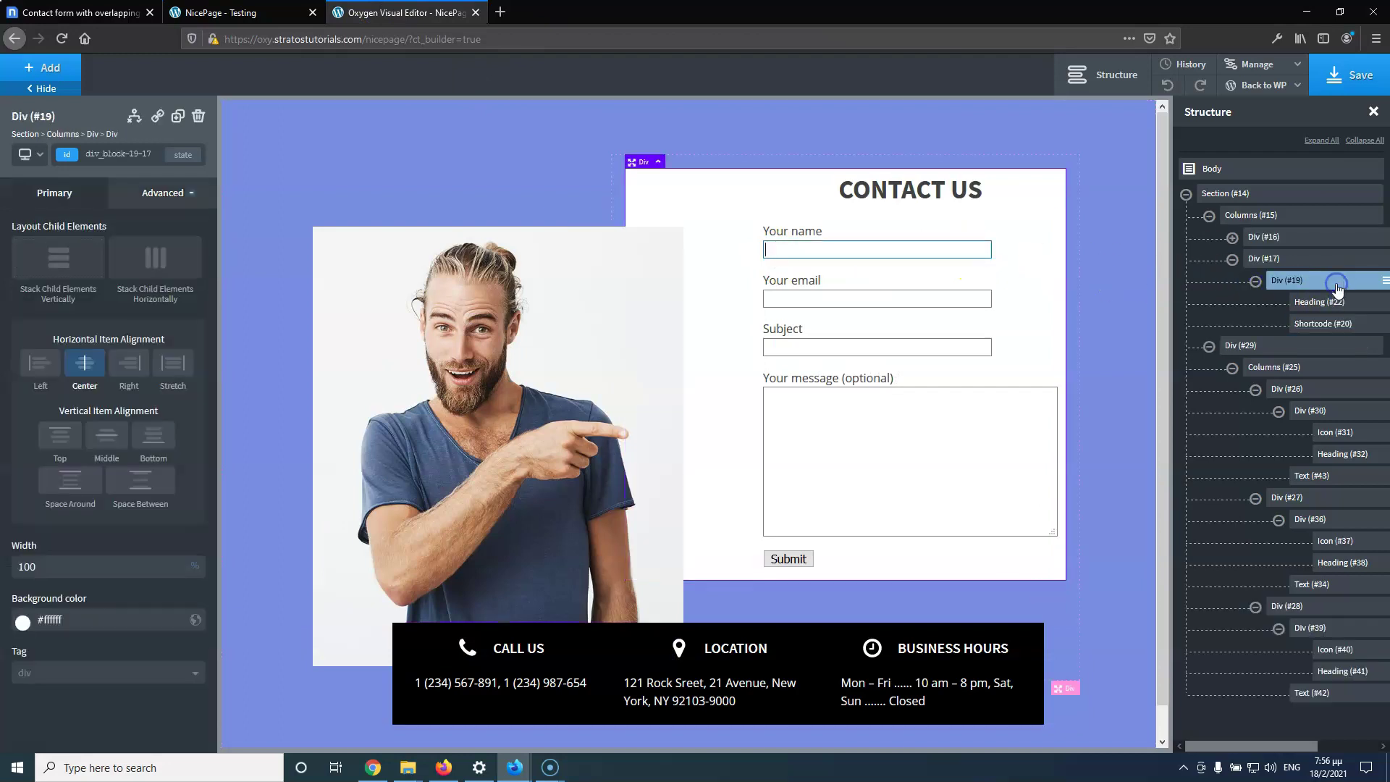
click(164, 203)
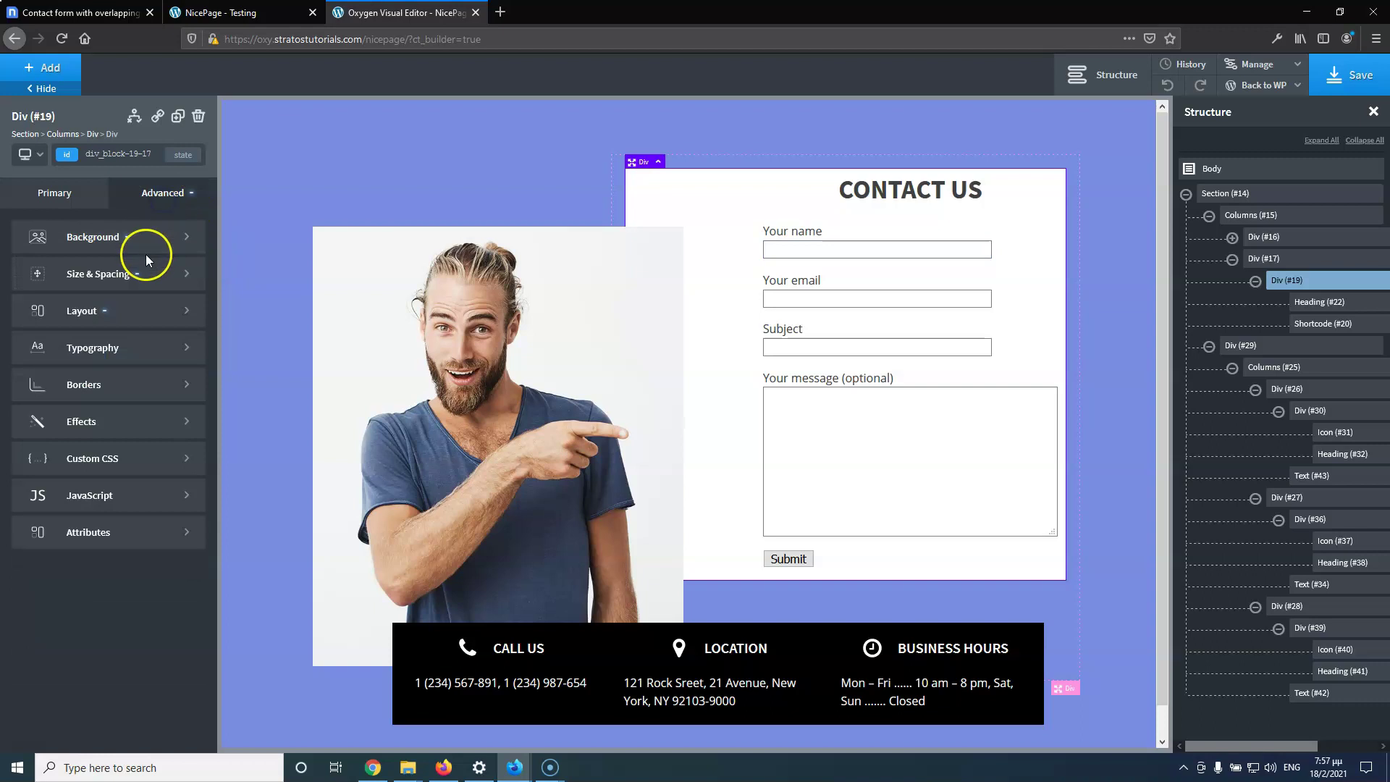
click(110, 278)
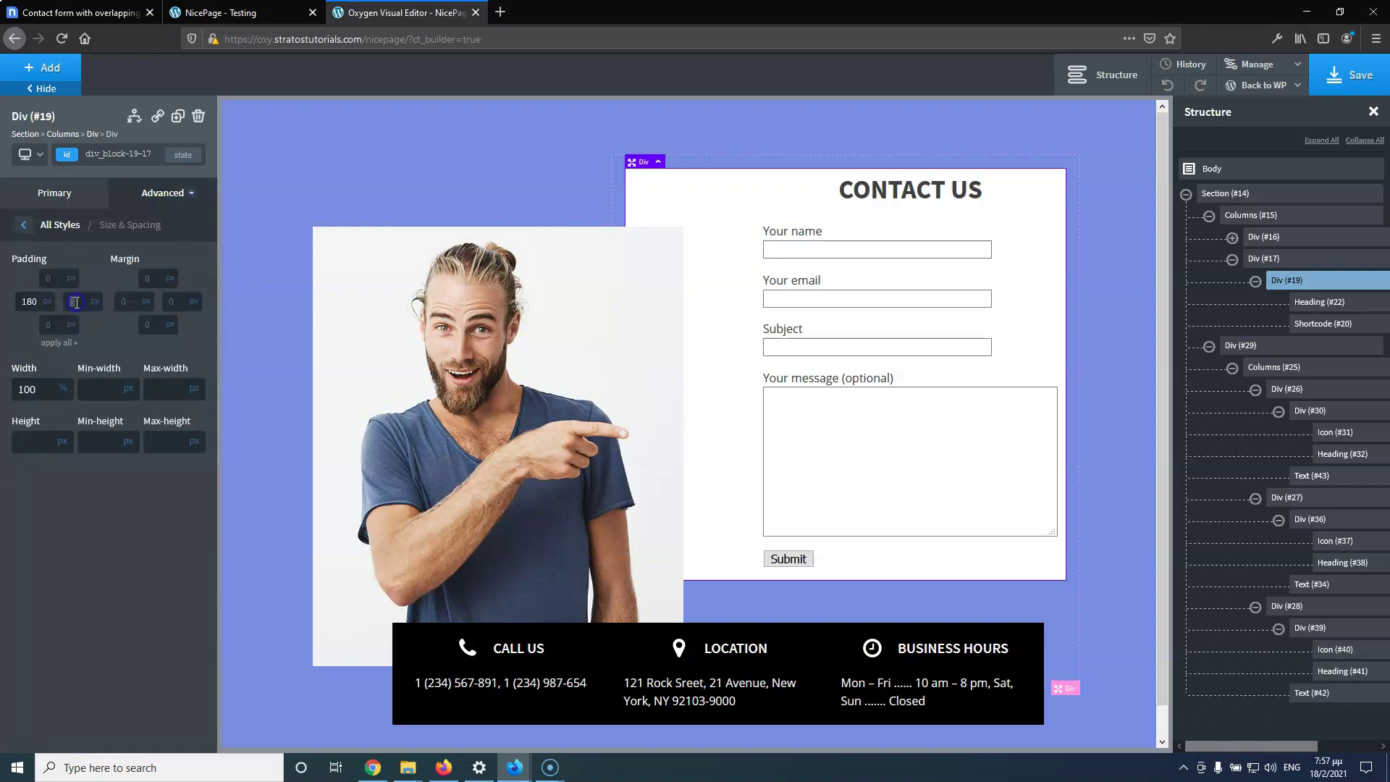
text(20)
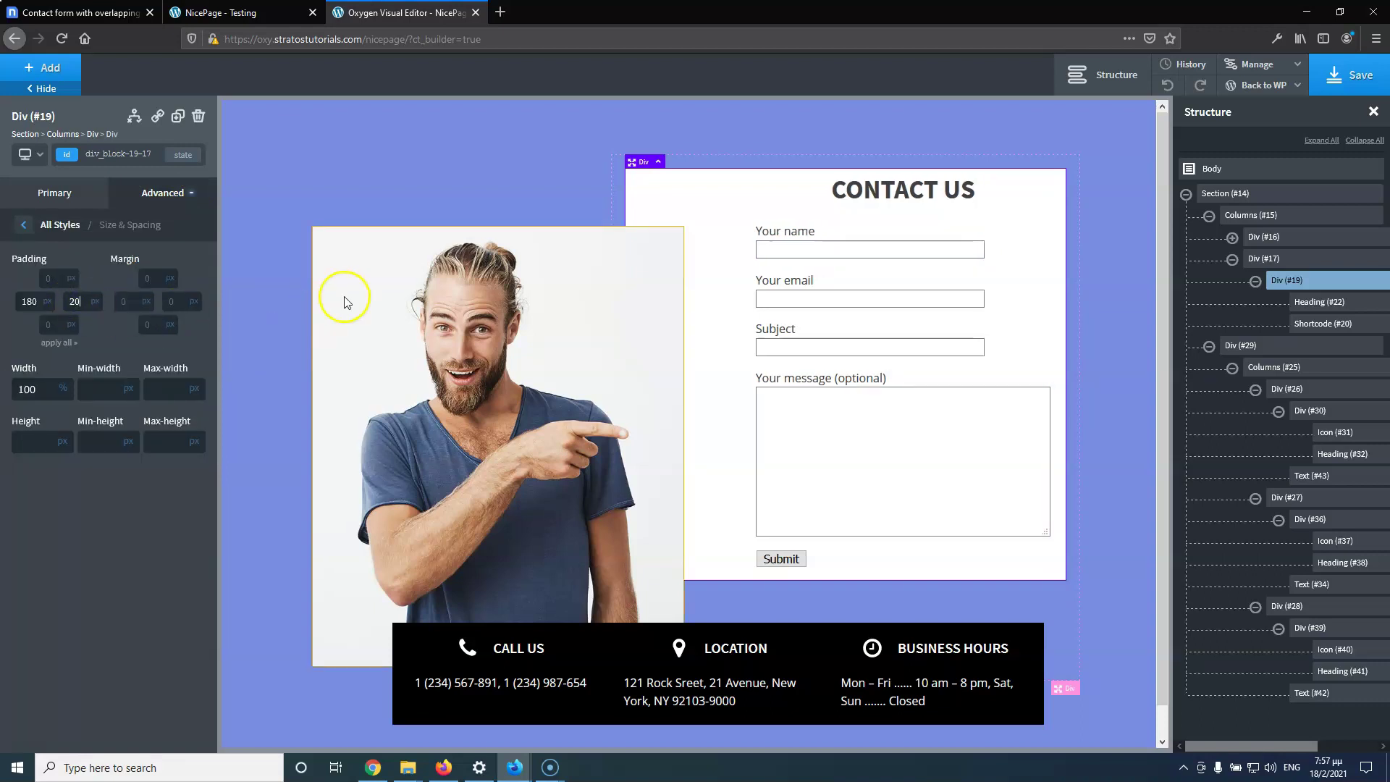
click(108, 12)
click(384, 11)
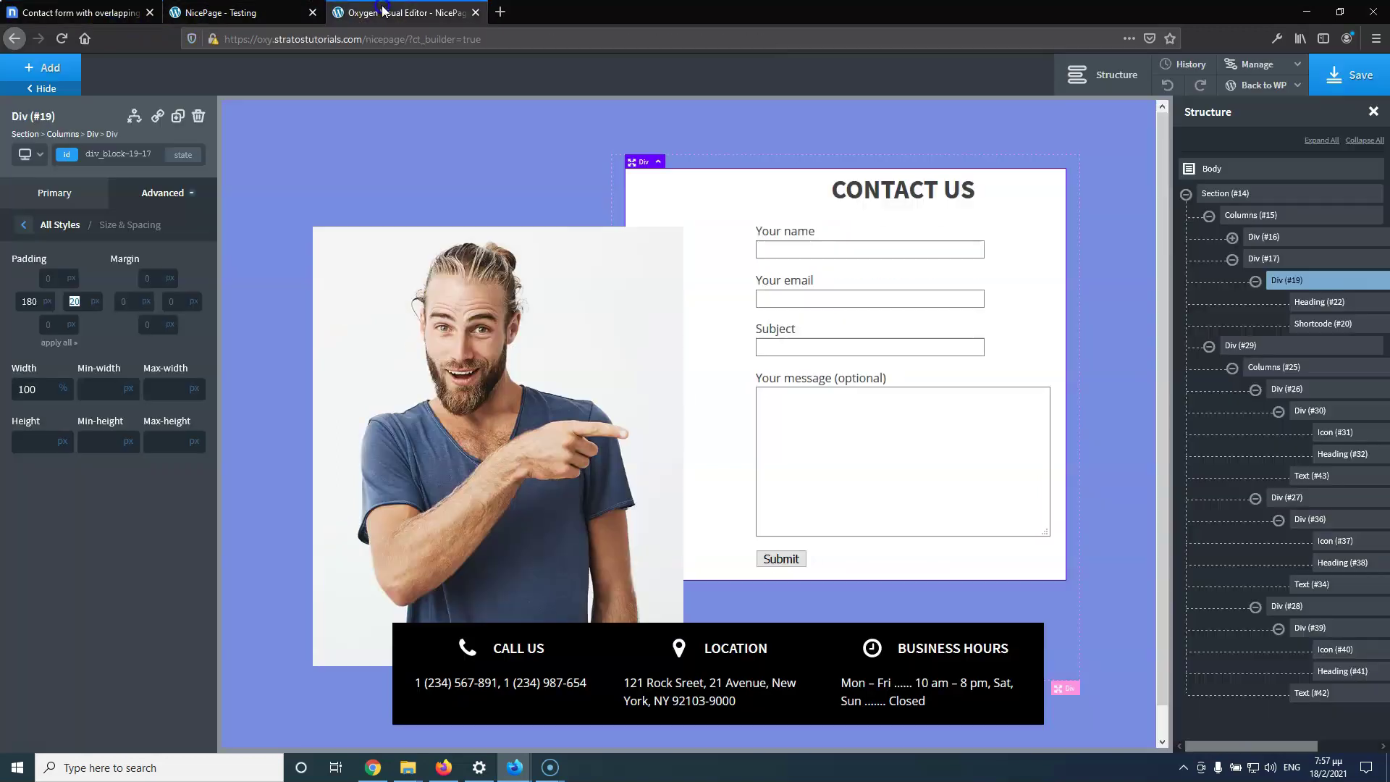
text(40)
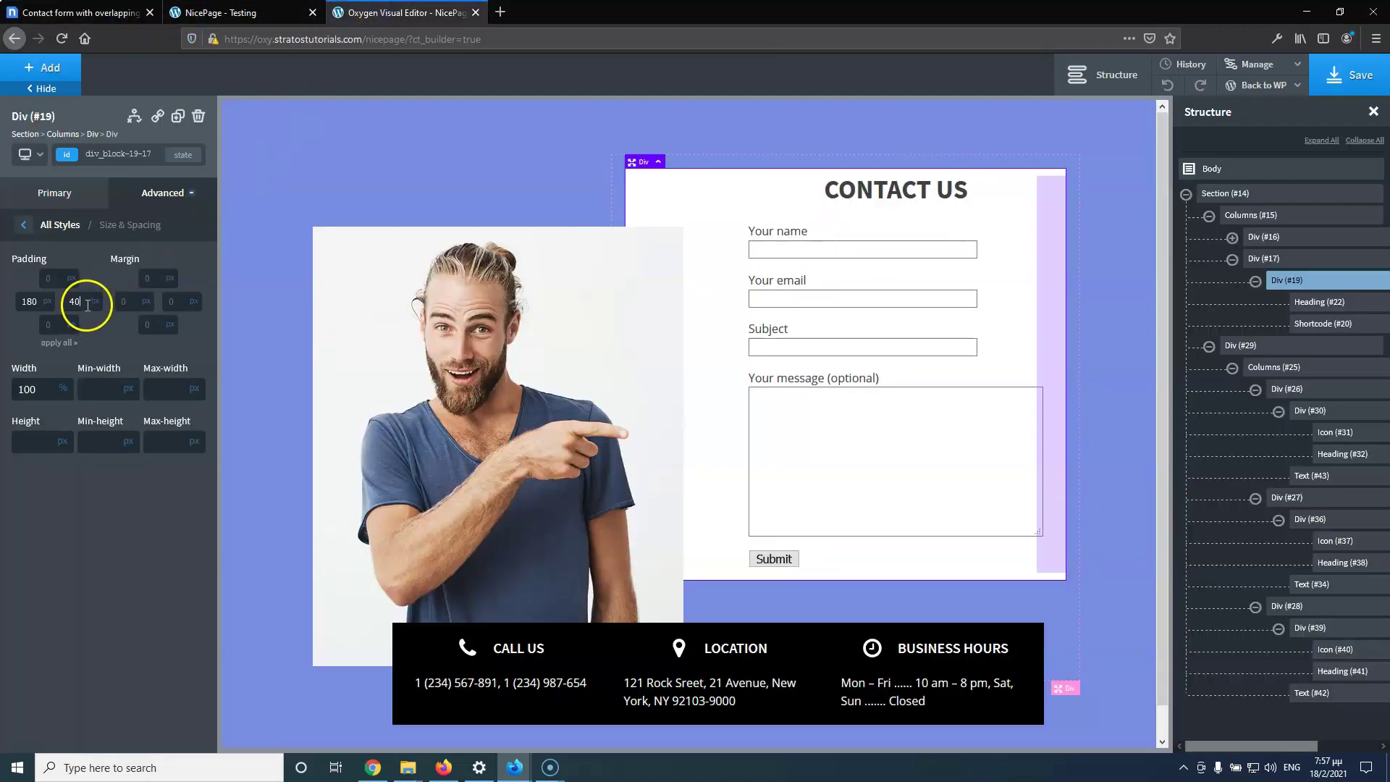
click(1351, 76)
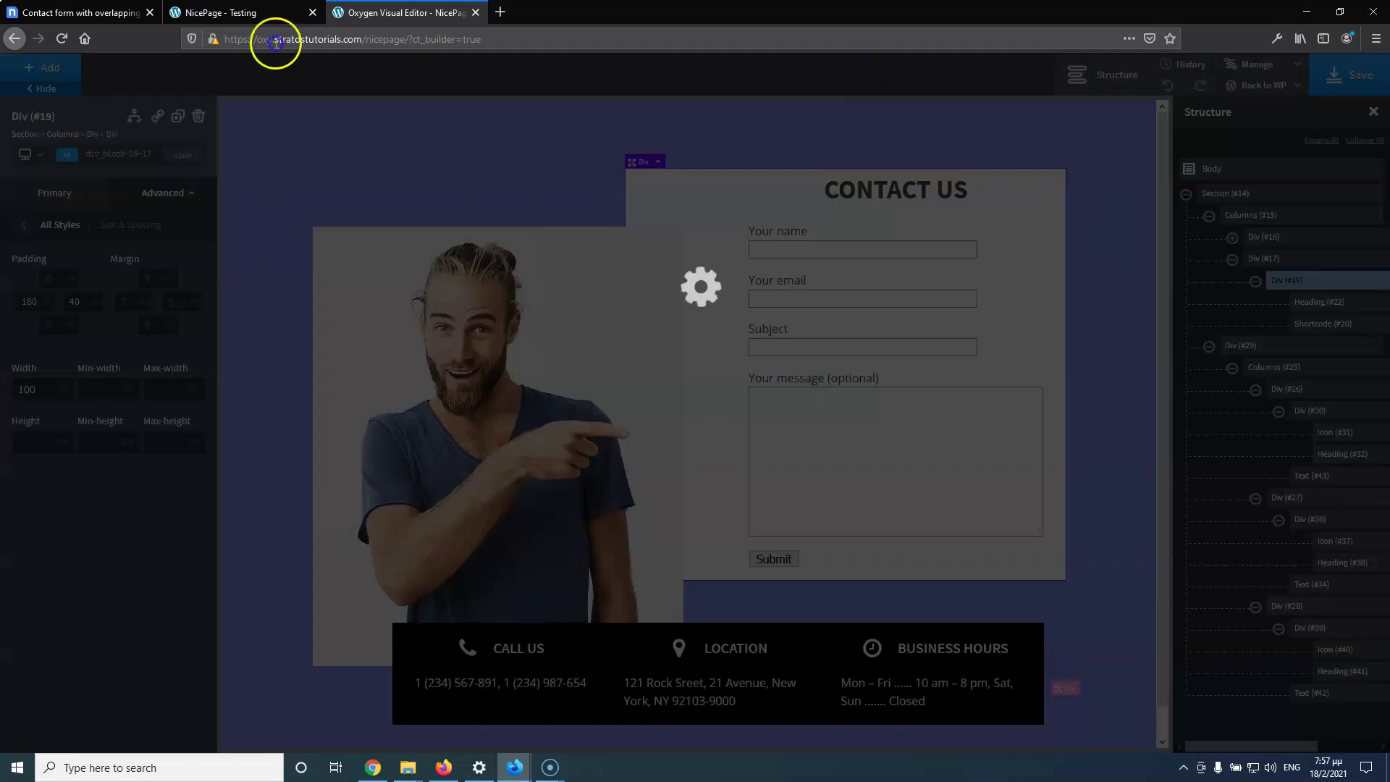
Reload the live NicePage page and compare the form's horizontal placement and fields with the original Nicepage template
click(217, 13)
click(62, 38)
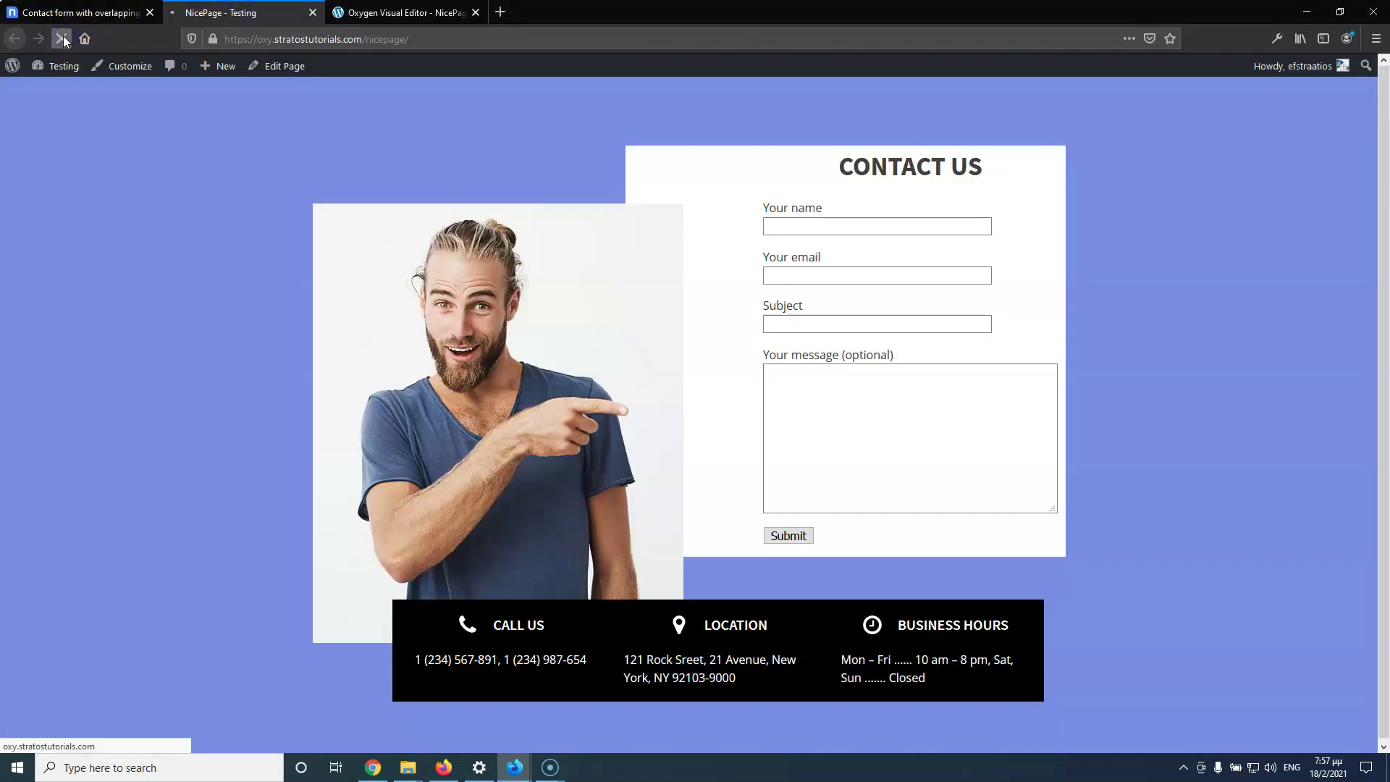
click(113, 15)
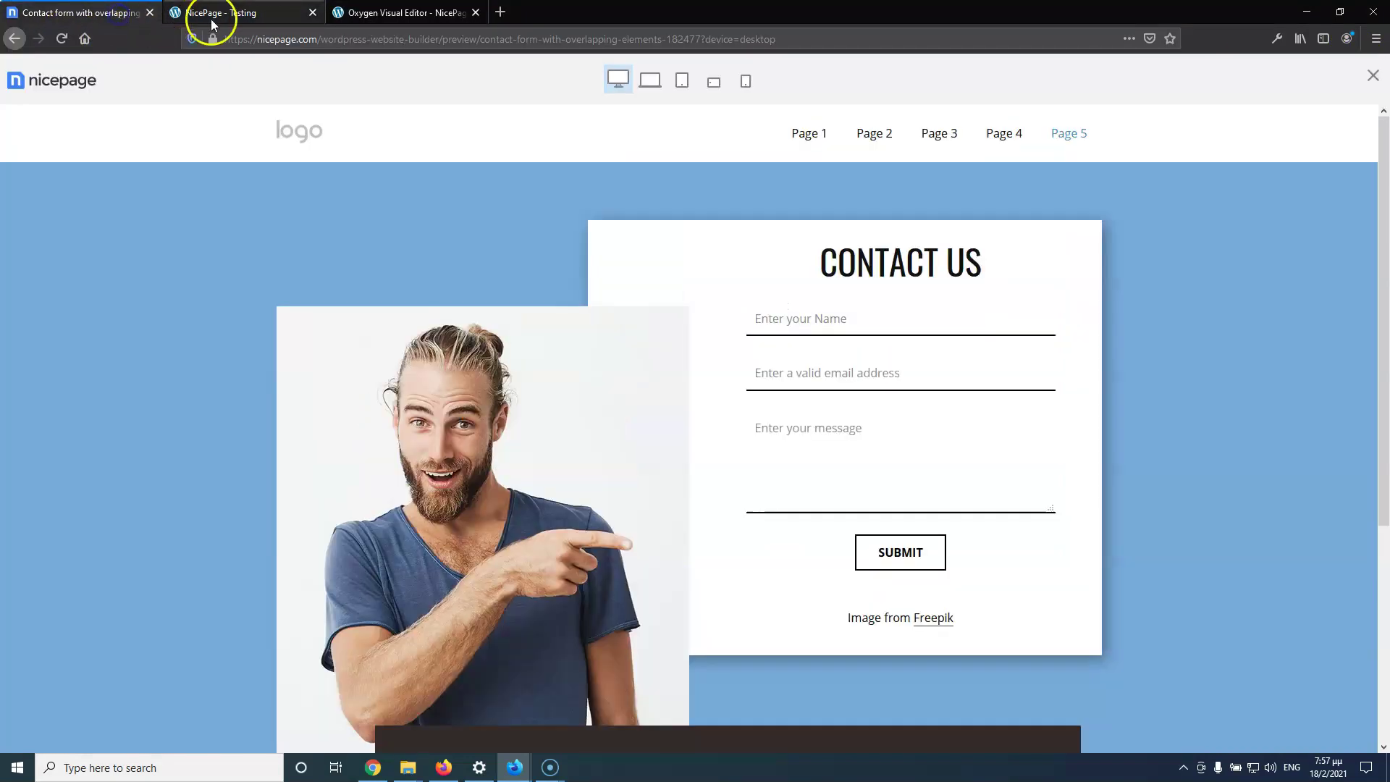
click(224, 16)
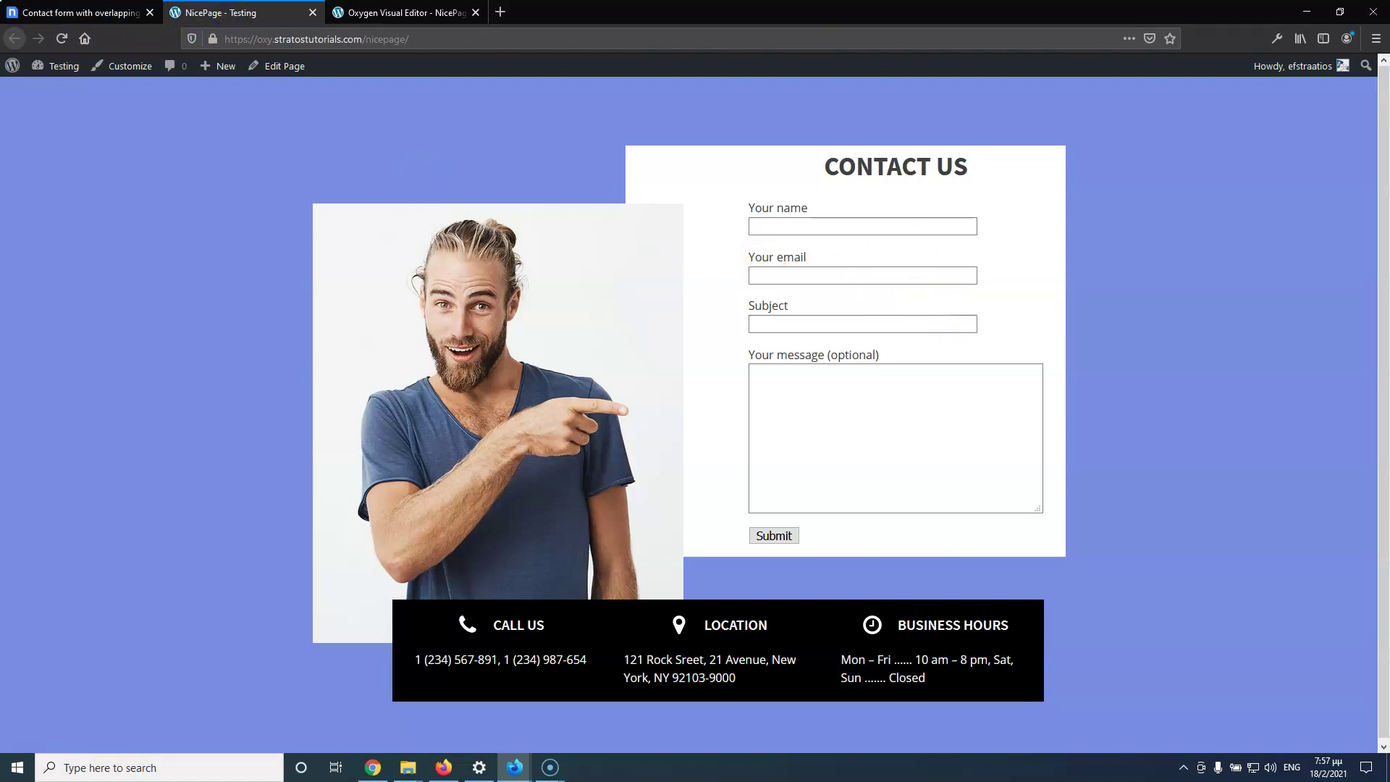
click(115, 12)
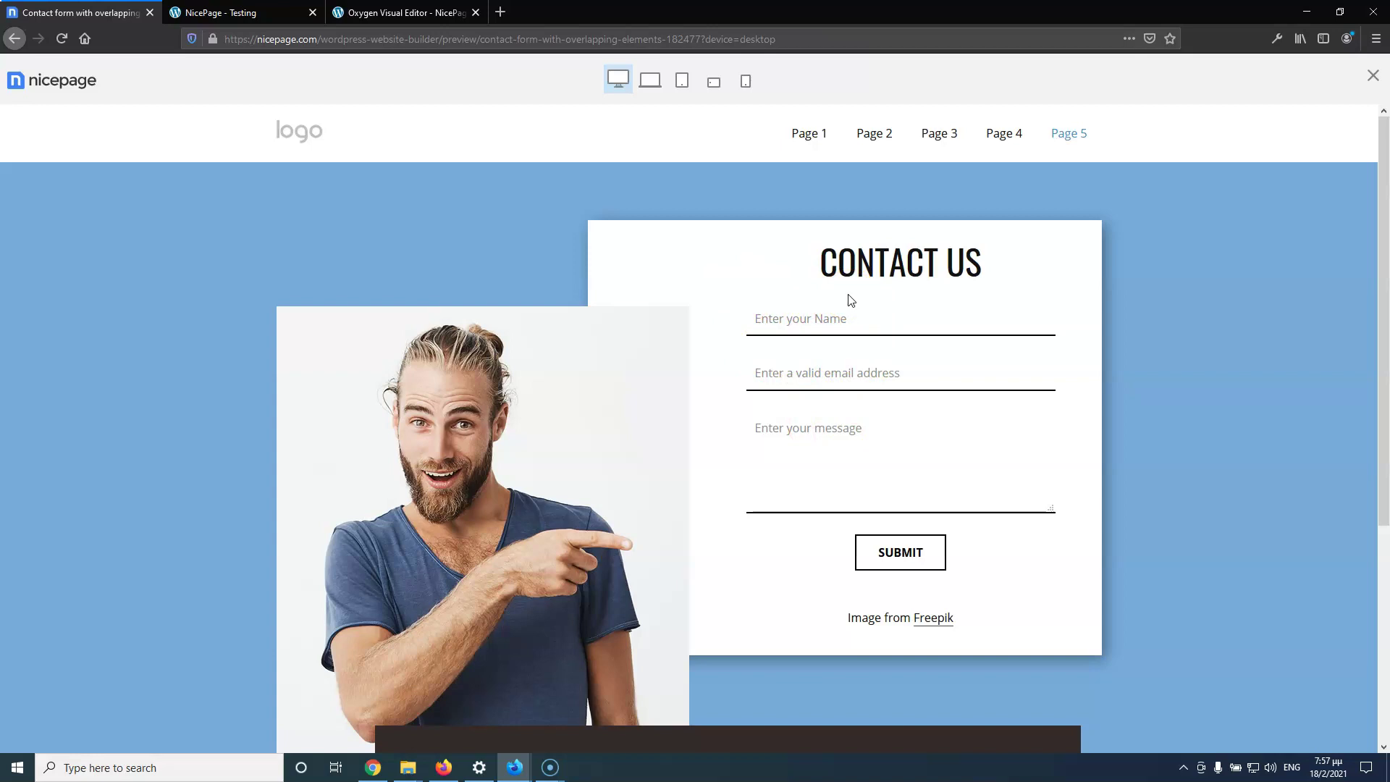
click(864, 313)
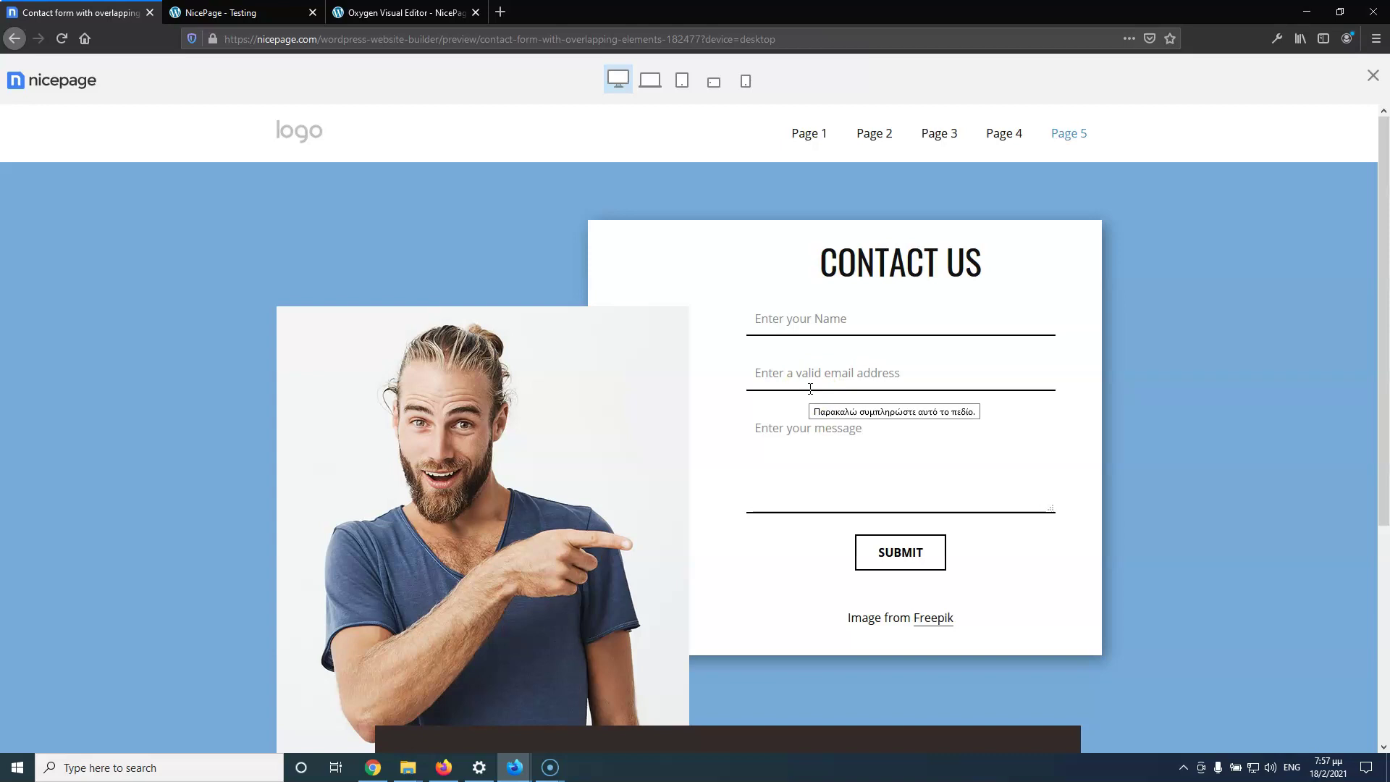
click(245, 18)
Increase the right padding of the white form box, Div (#19), to 50 px and save the page
click(397, 13)
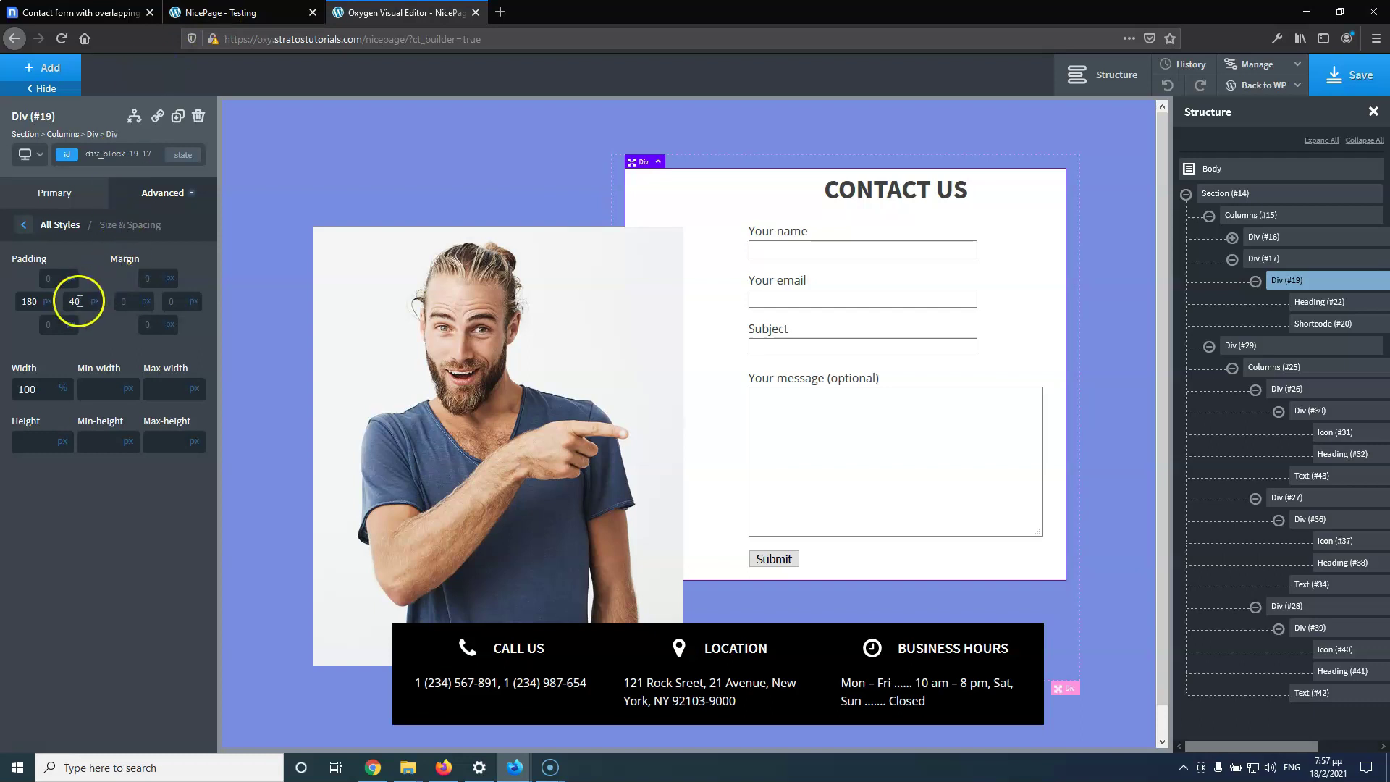
text(50)
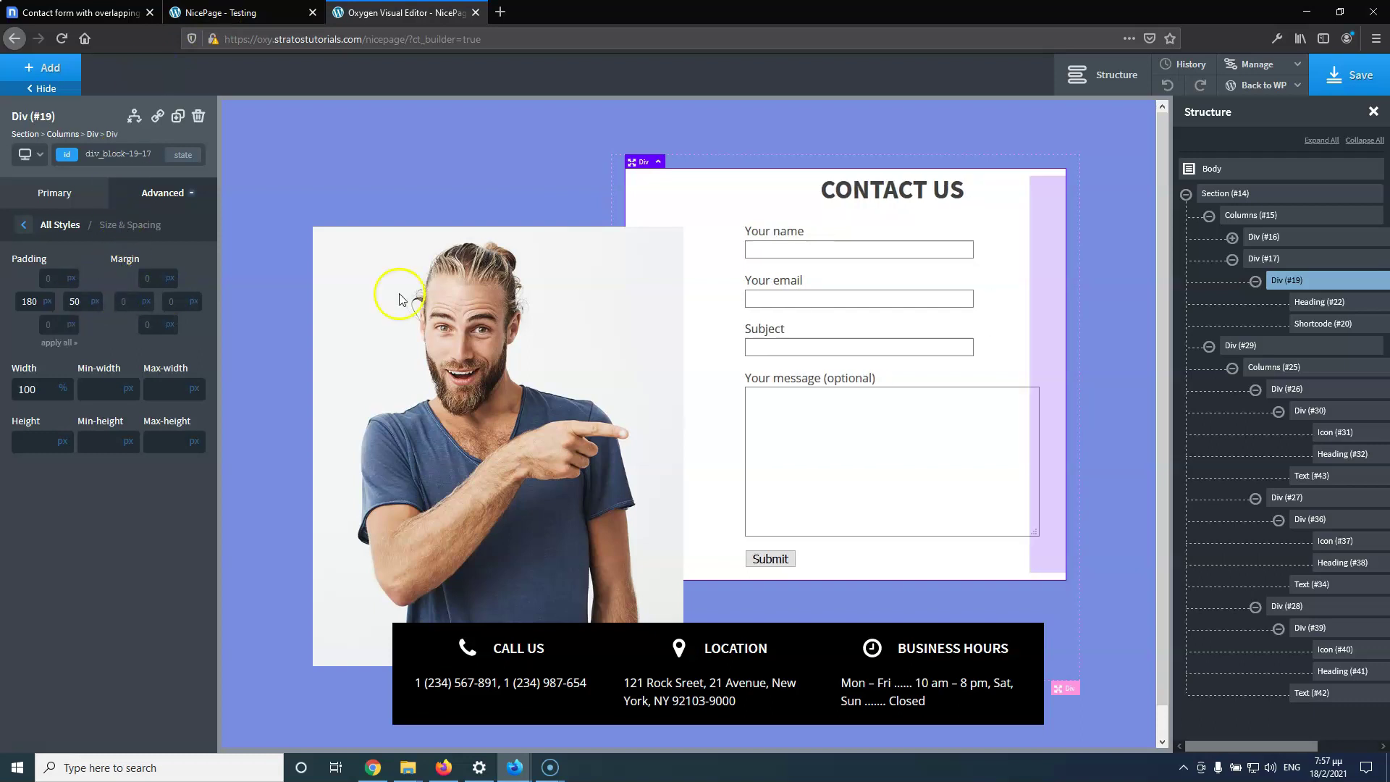
click(1345, 76)
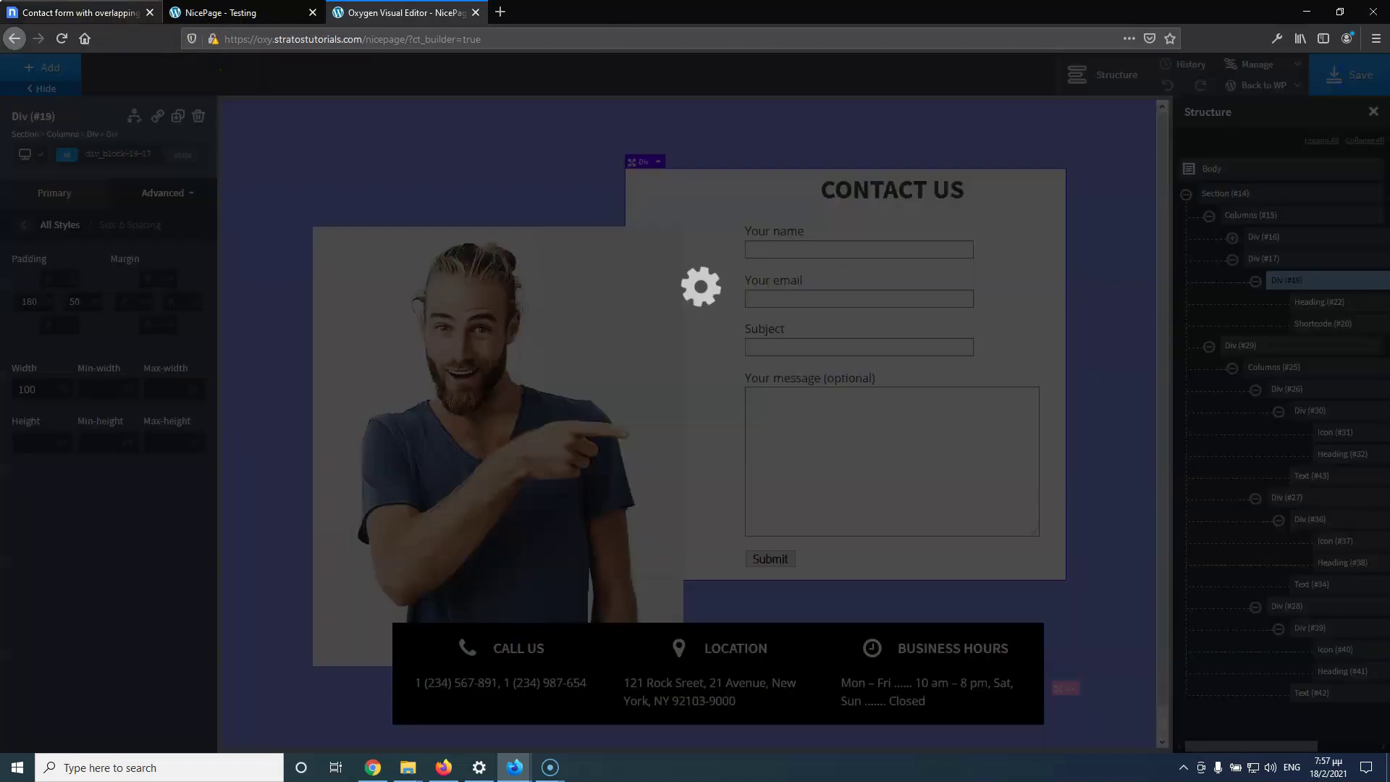
Reload the live page and compare the spacing around the Contact Us heading with the Nicepage template
click(119, 13)
click(262, 15)
click(62, 40)
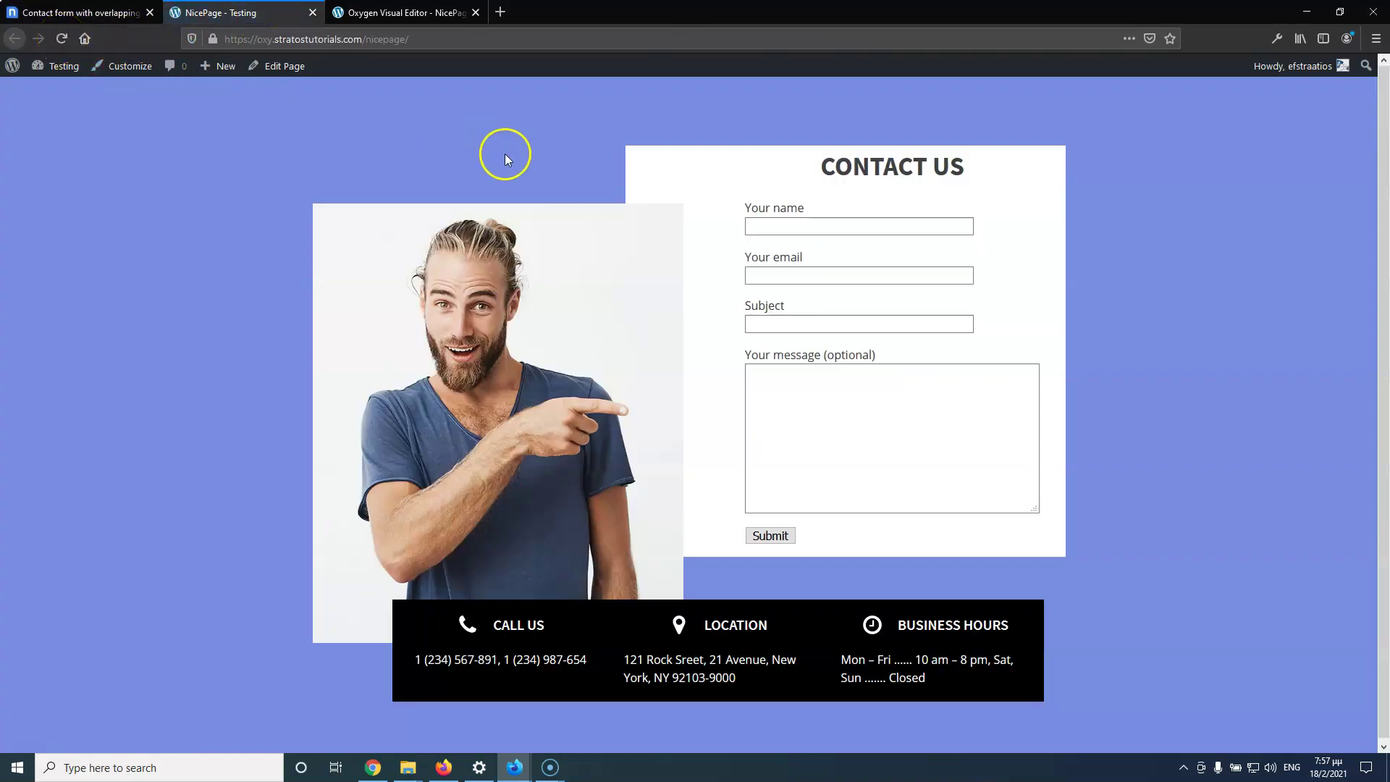
click(394, 13)
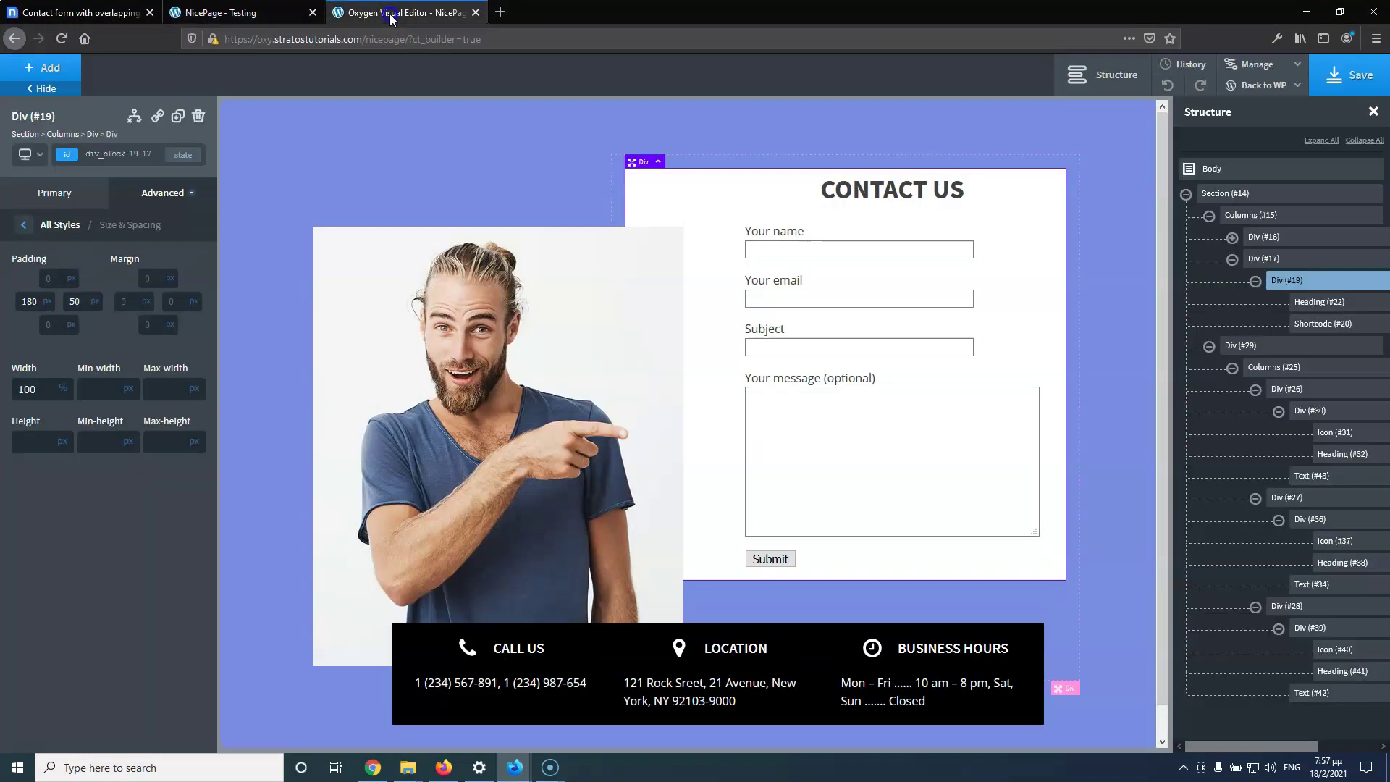
click(239, 13)
click(86, 9)
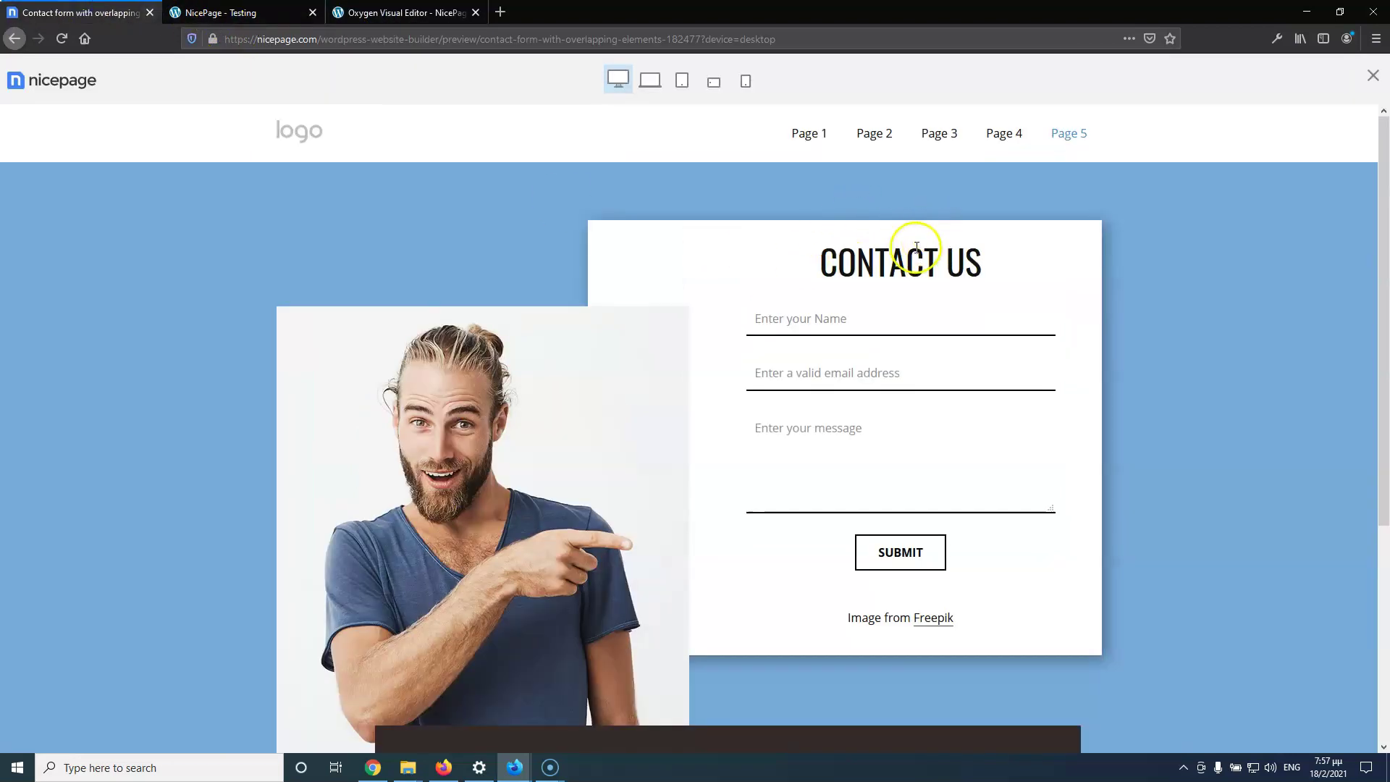
click(286, 11)
Set the top and bottom padding of the white form box, Div (#19), to 20 px each and save the page
click(350, 11)
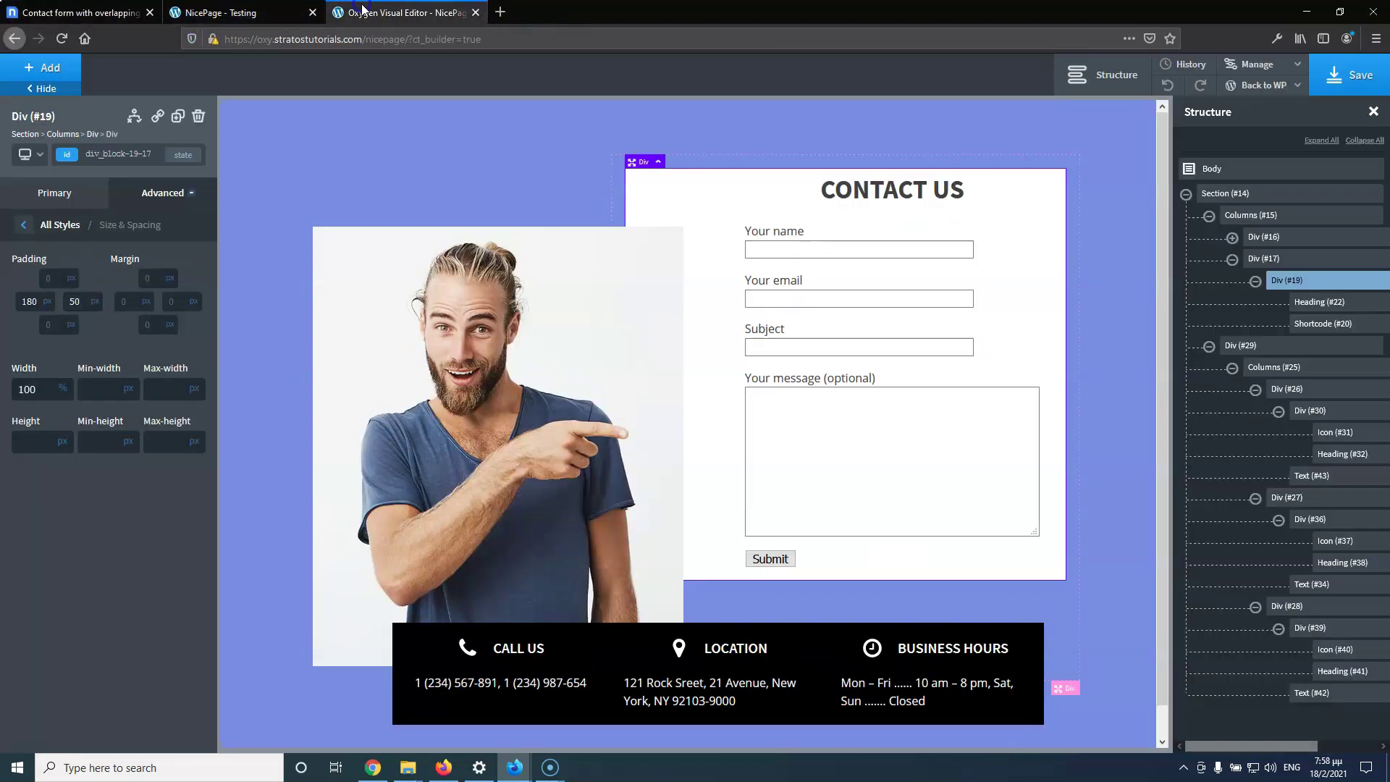
text(20)
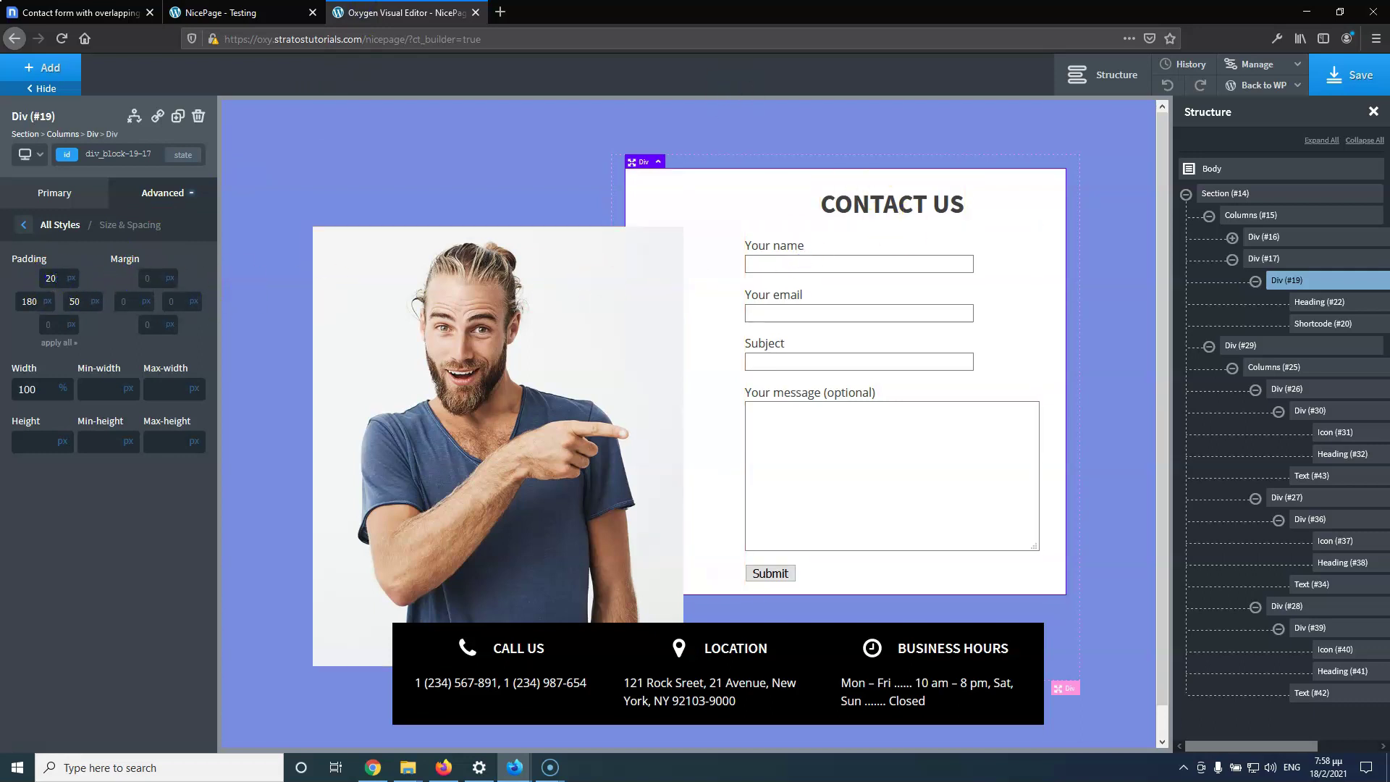
click(239, 12)
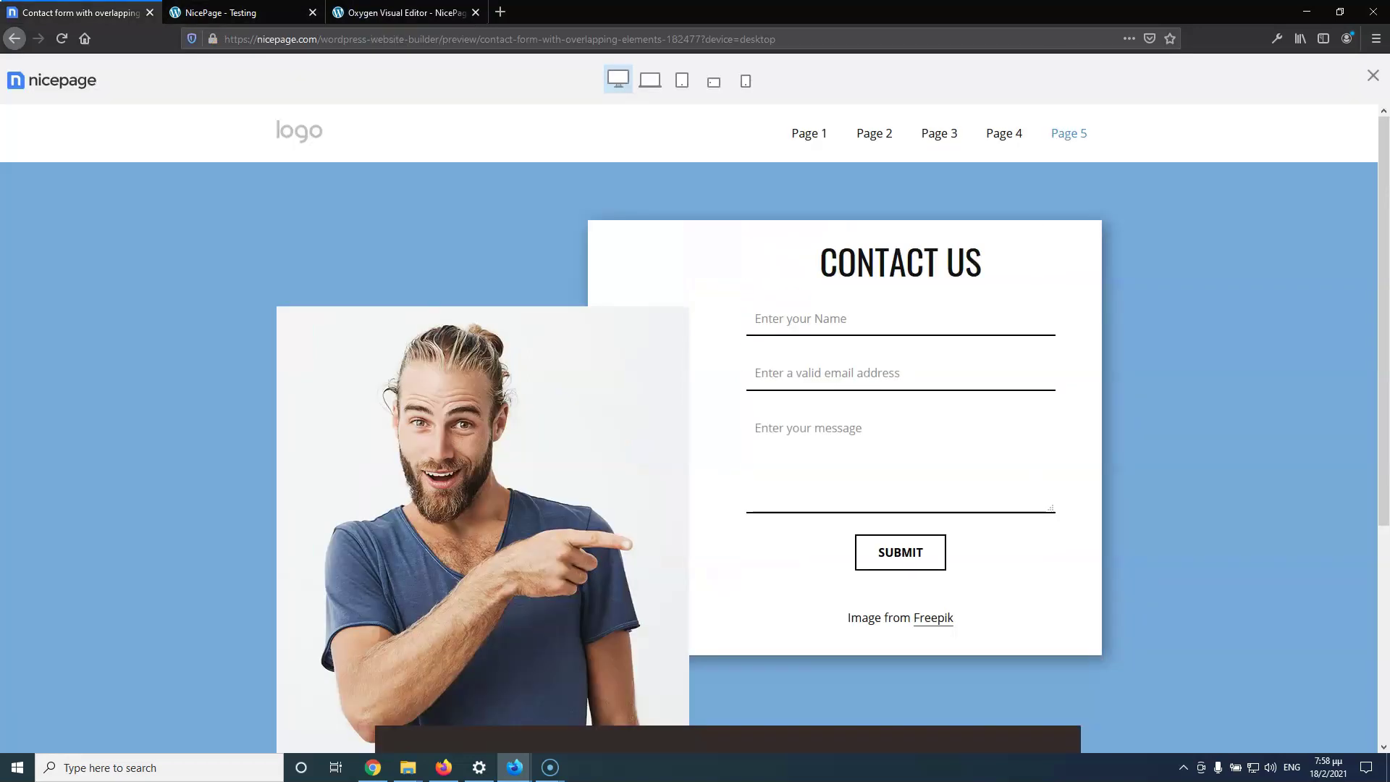
click(391, 12)
click(63, 343)
click(55, 325)
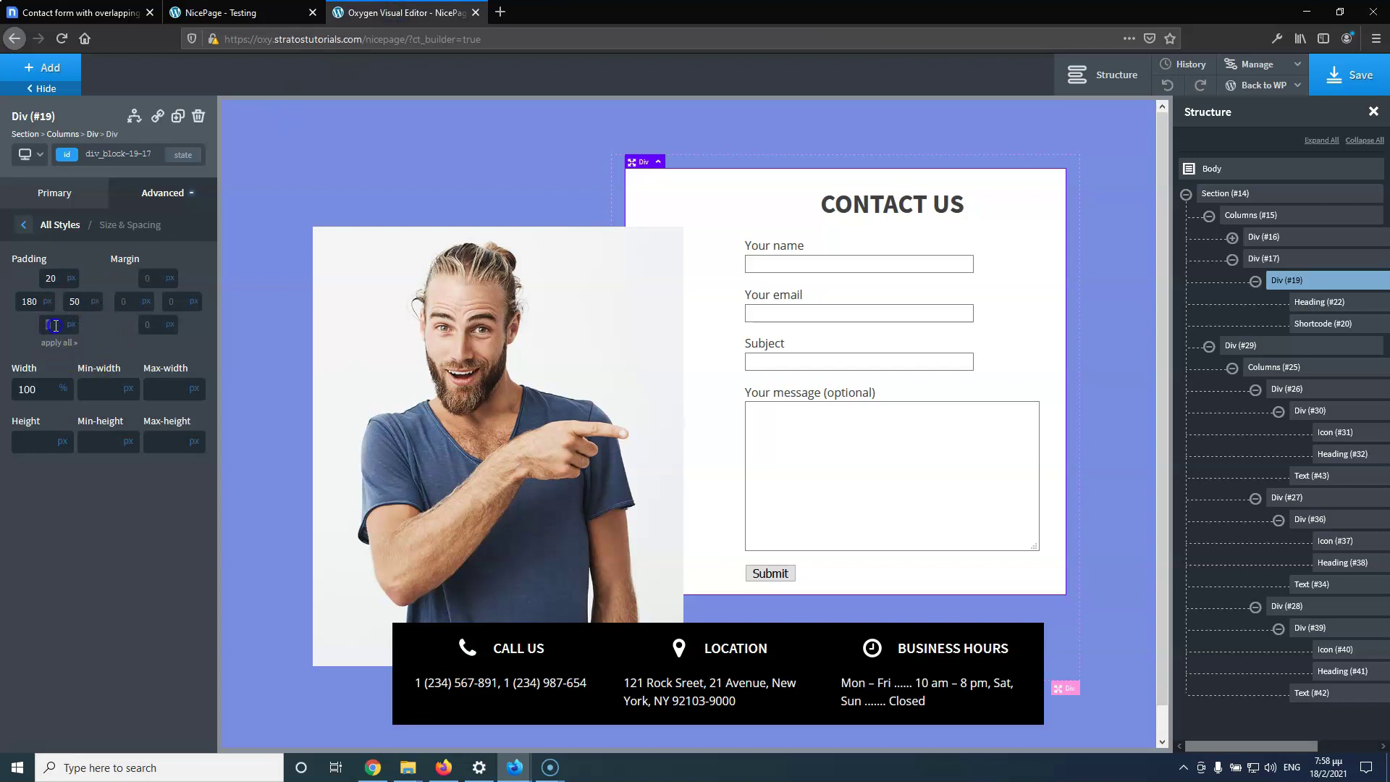
text(20)
click(1348, 74)
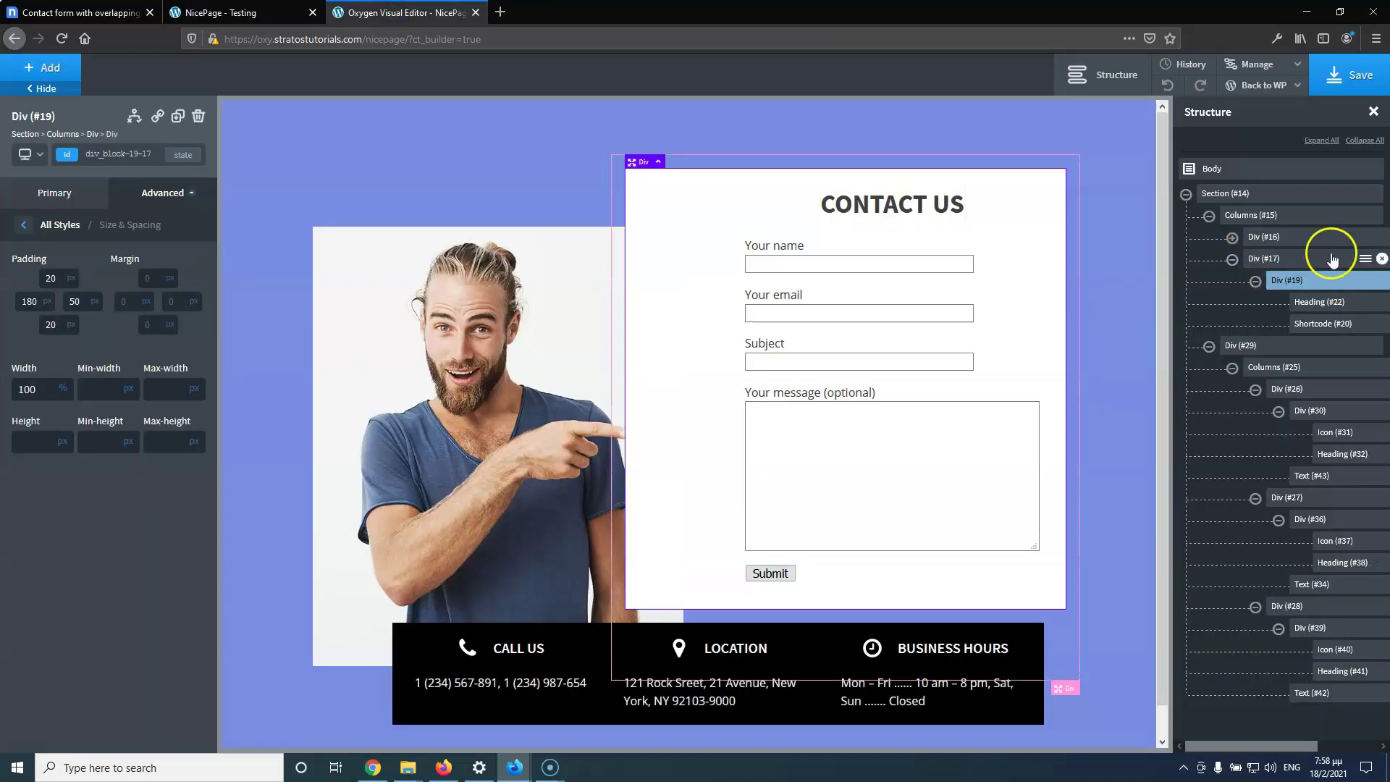
Collapse the contact info div in the structure tree and open the Size & Spacing styles of the photo column, Div (#16)
click(1209, 216)
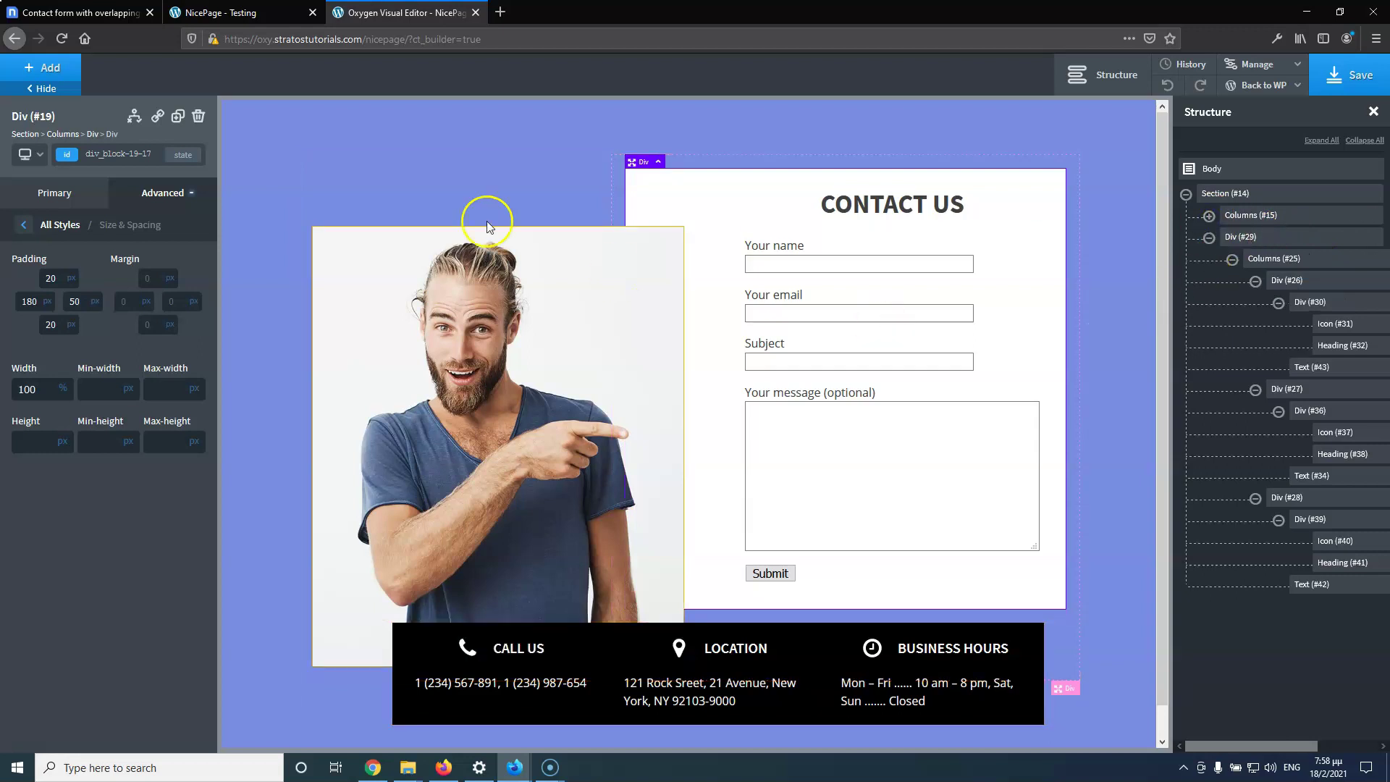
click(1233, 260)
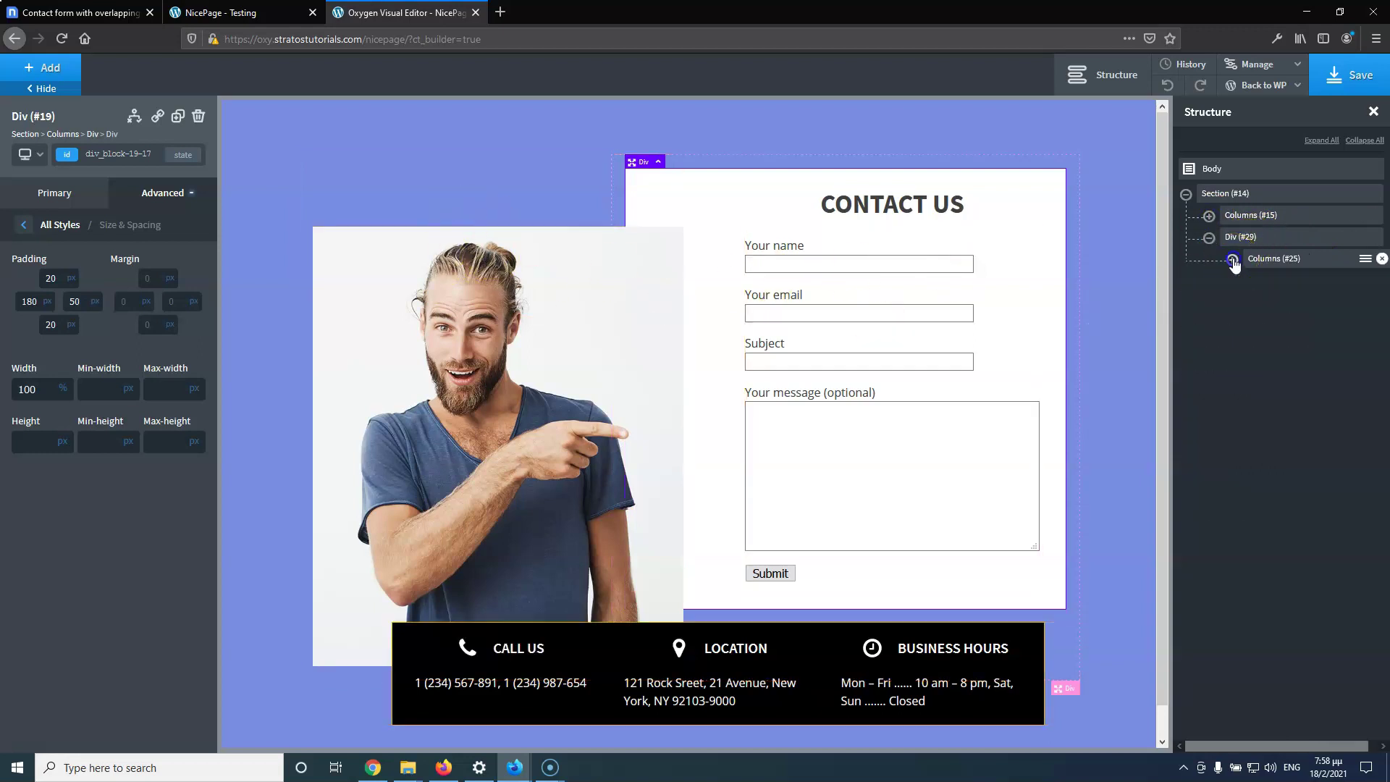
click(1210, 237)
click(1209, 215)
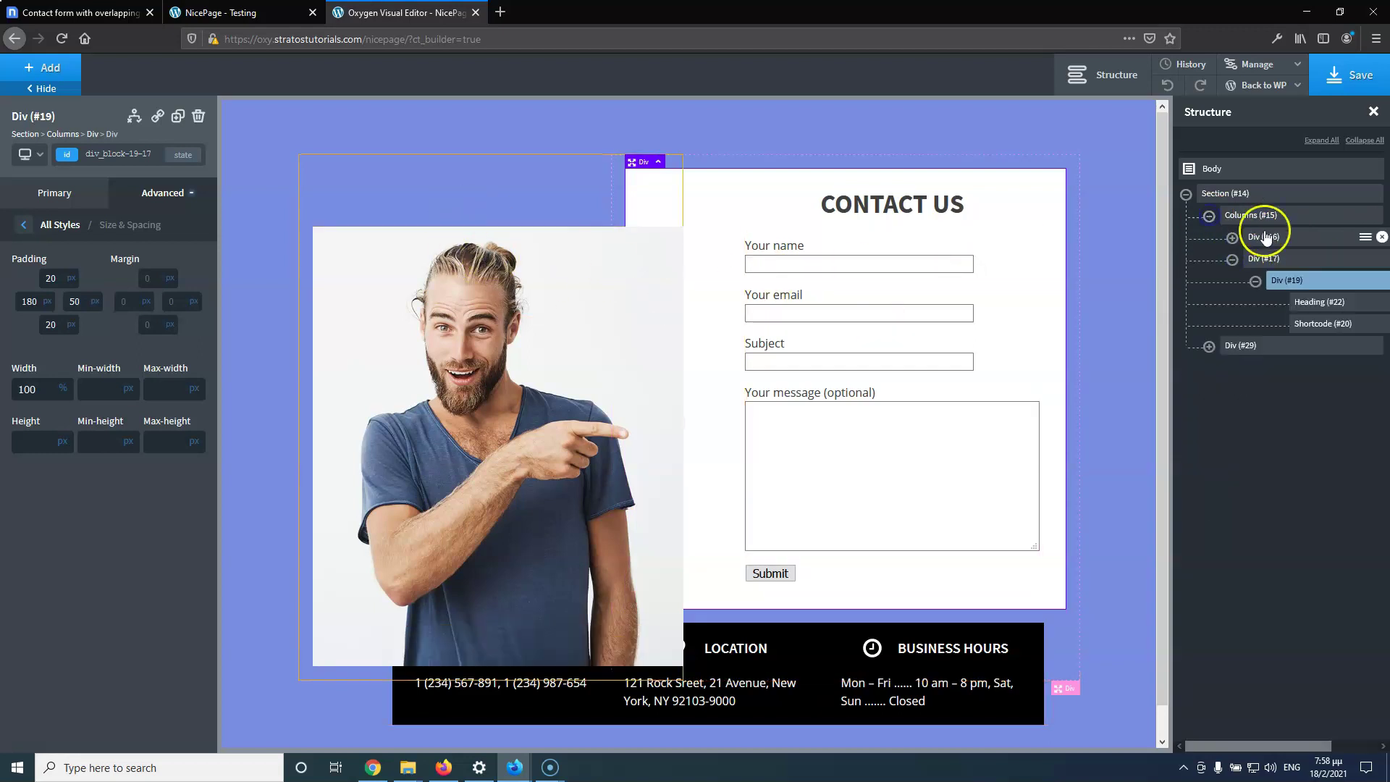
click(1292, 242)
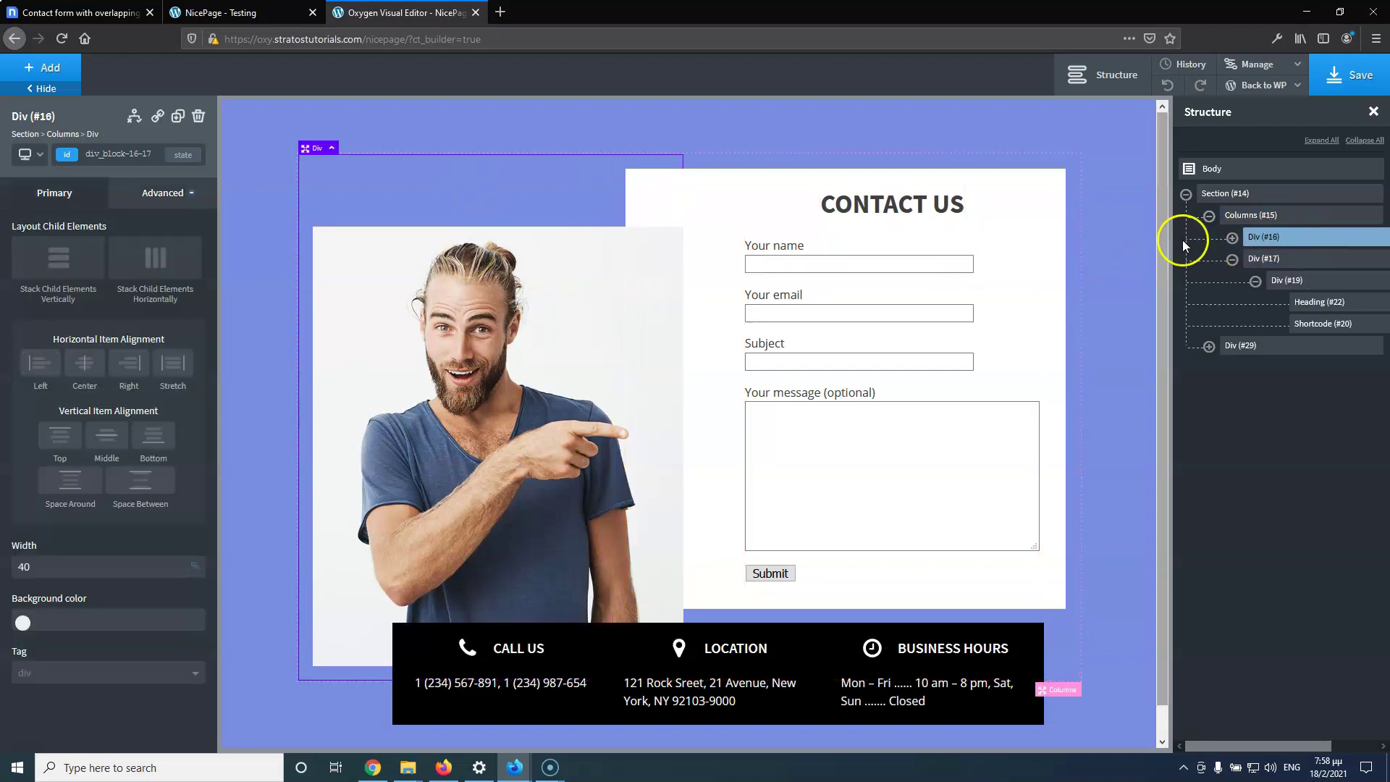
click(169, 192)
click(108, 275)
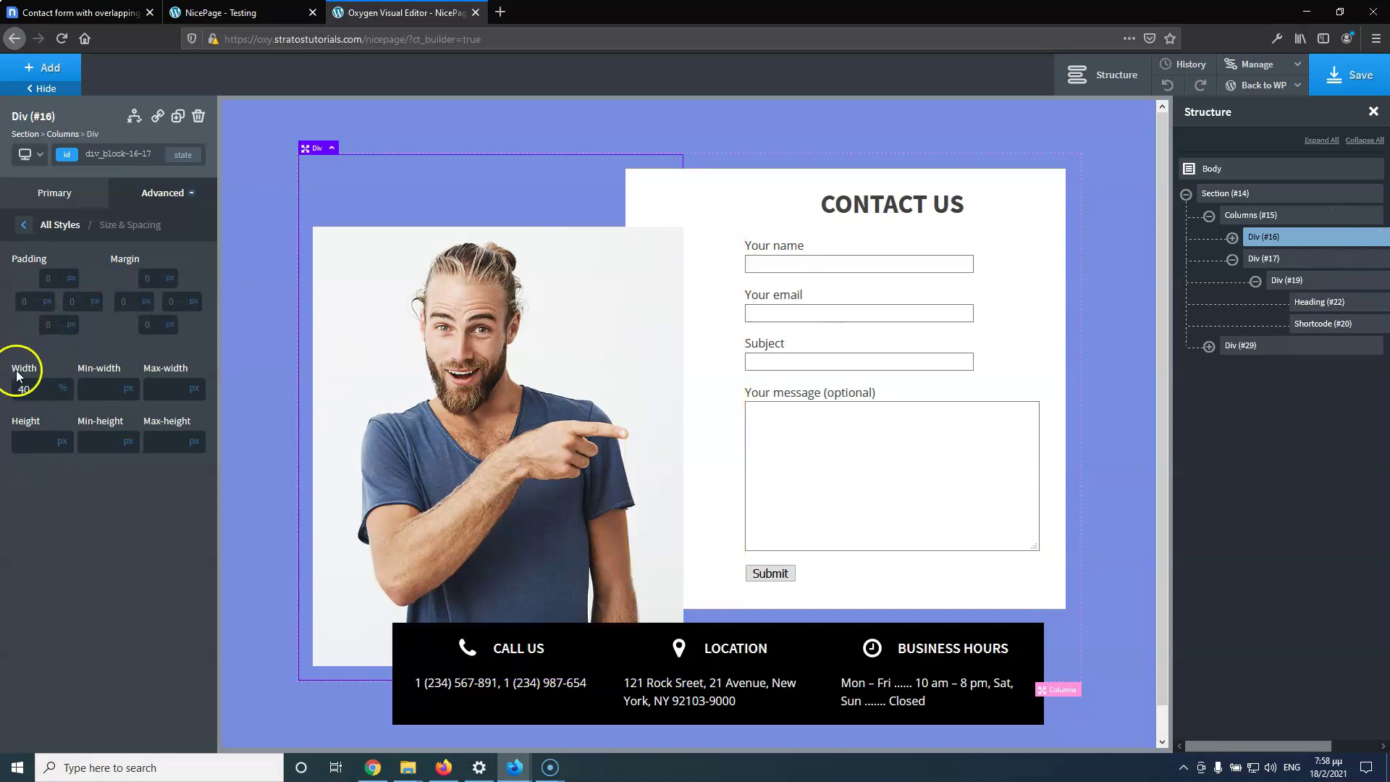
Preview the contact section at less than 992px and at Page container (1120px) and below to examine its responsive layout
click(29, 154)
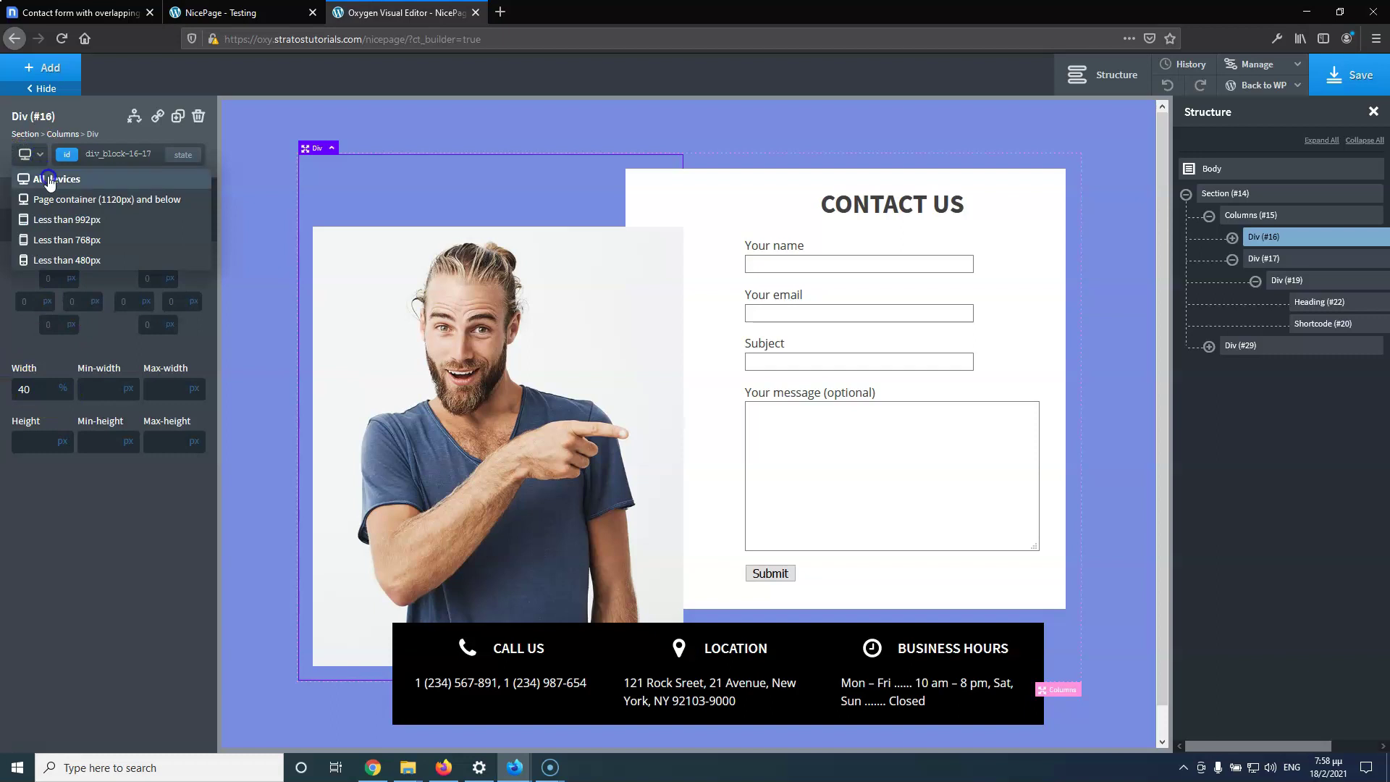
click(76, 219)
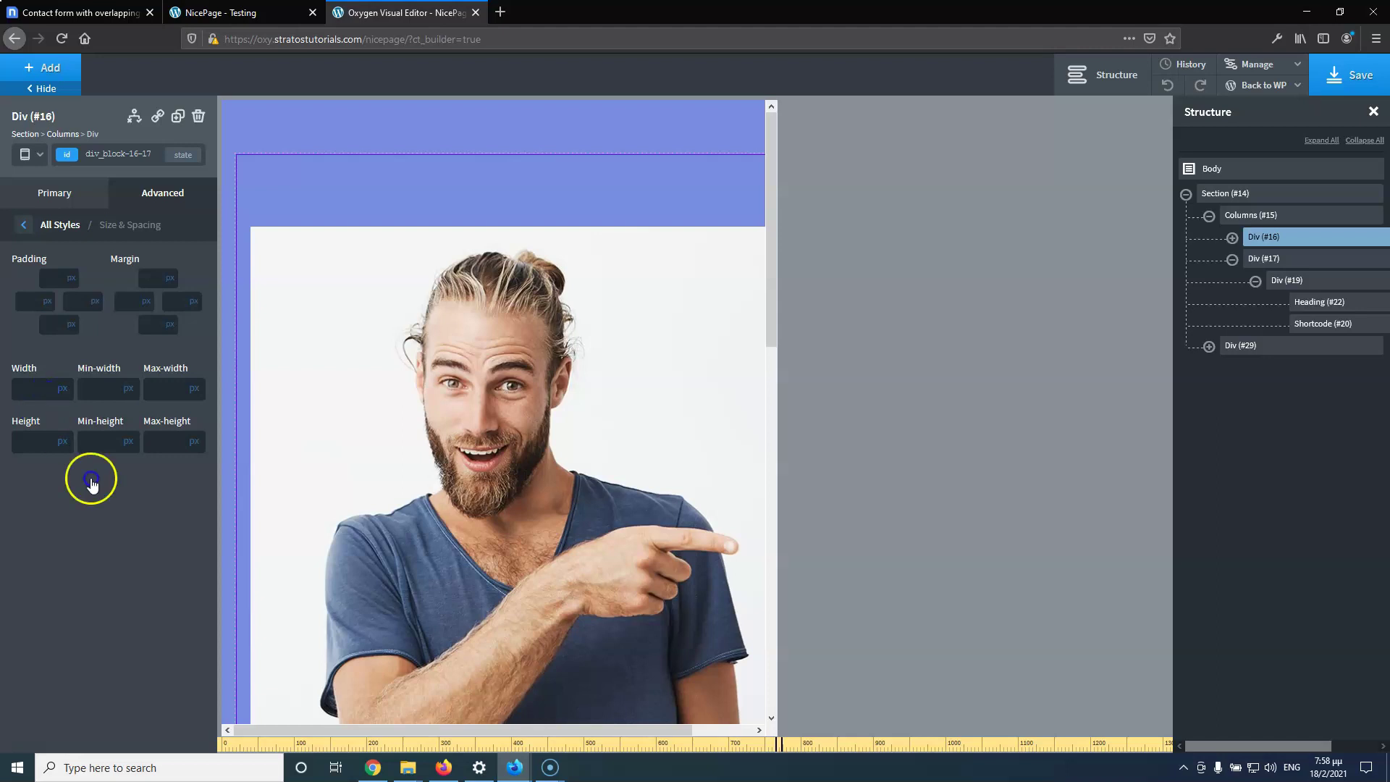
drag(366, 730, 488, 729)
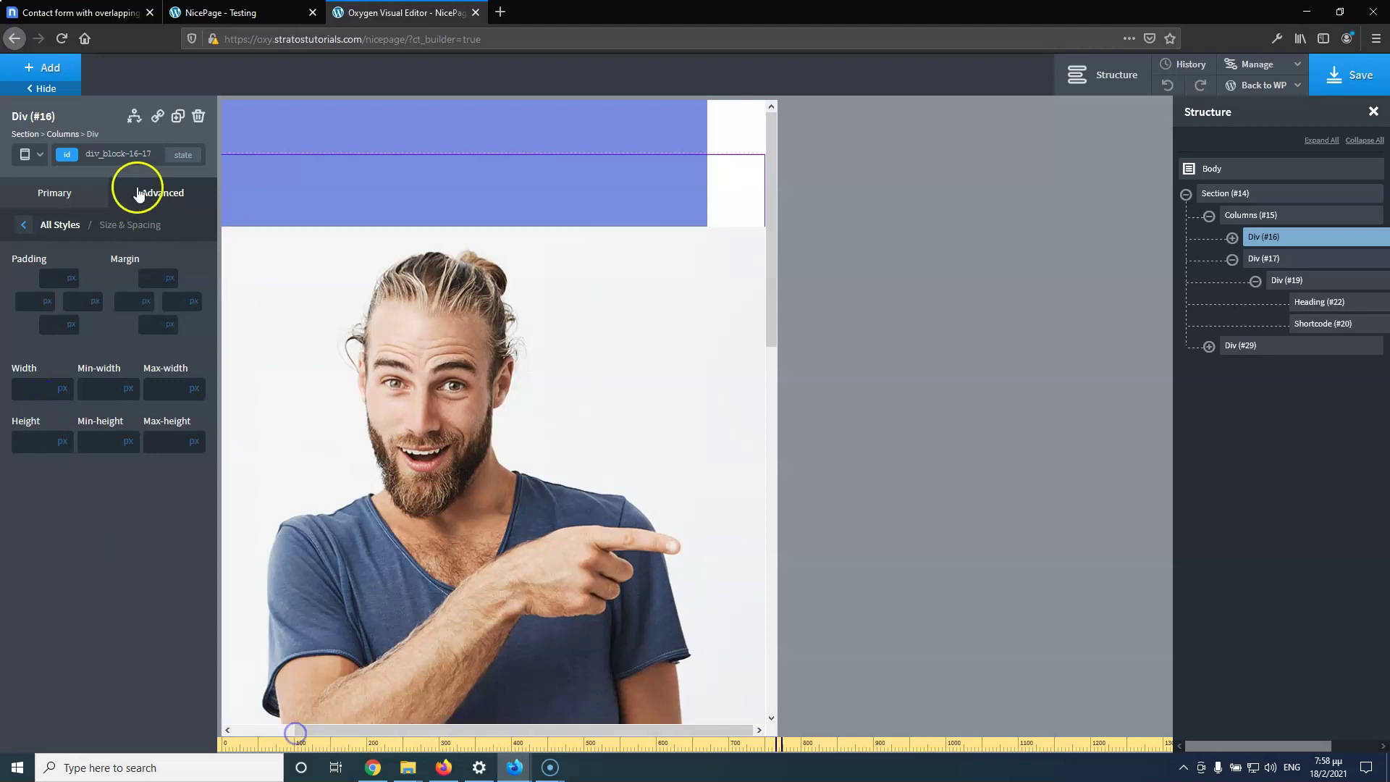
click(28, 154)
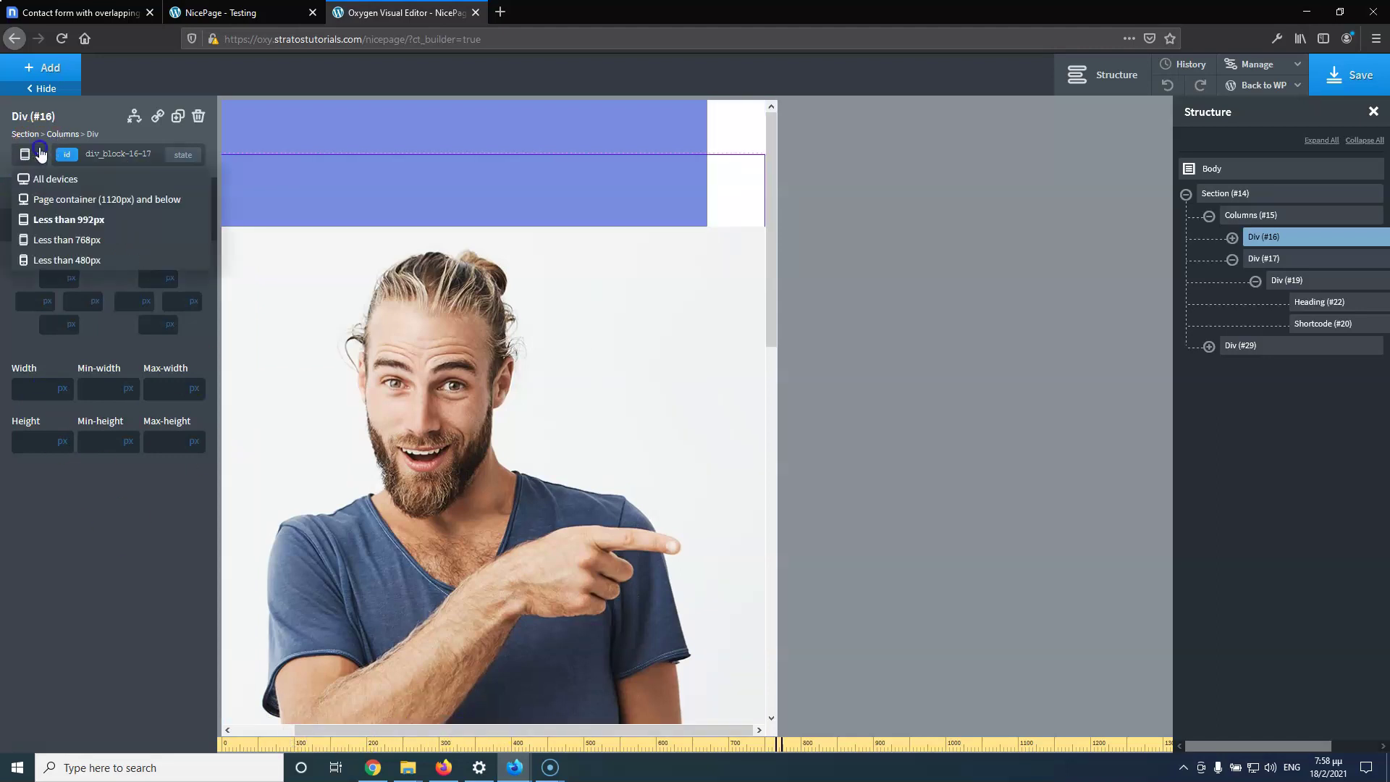
click(72, 209)
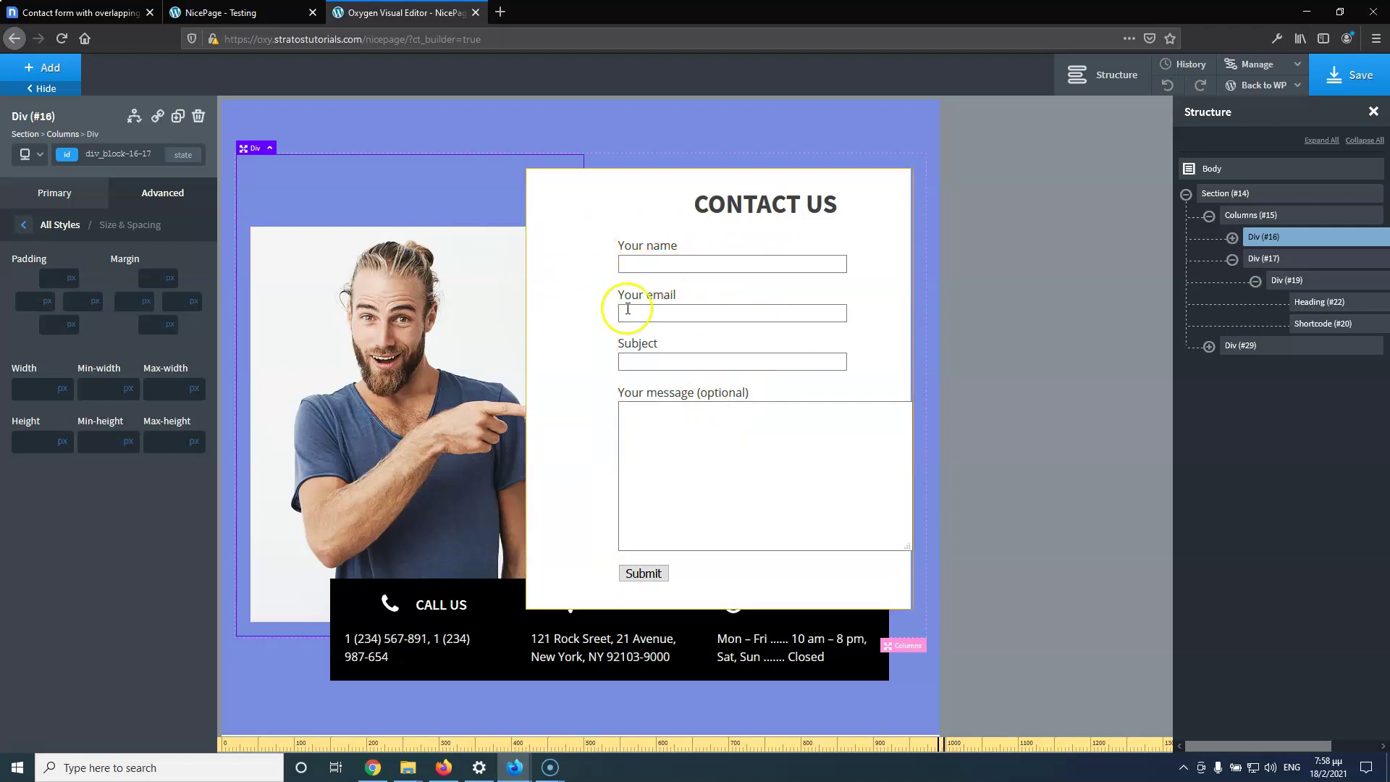
Set the left padding of the white form box, Div (#19), to 120 px at the Page container (1120px) and below breakpoint
click(1271, 259)
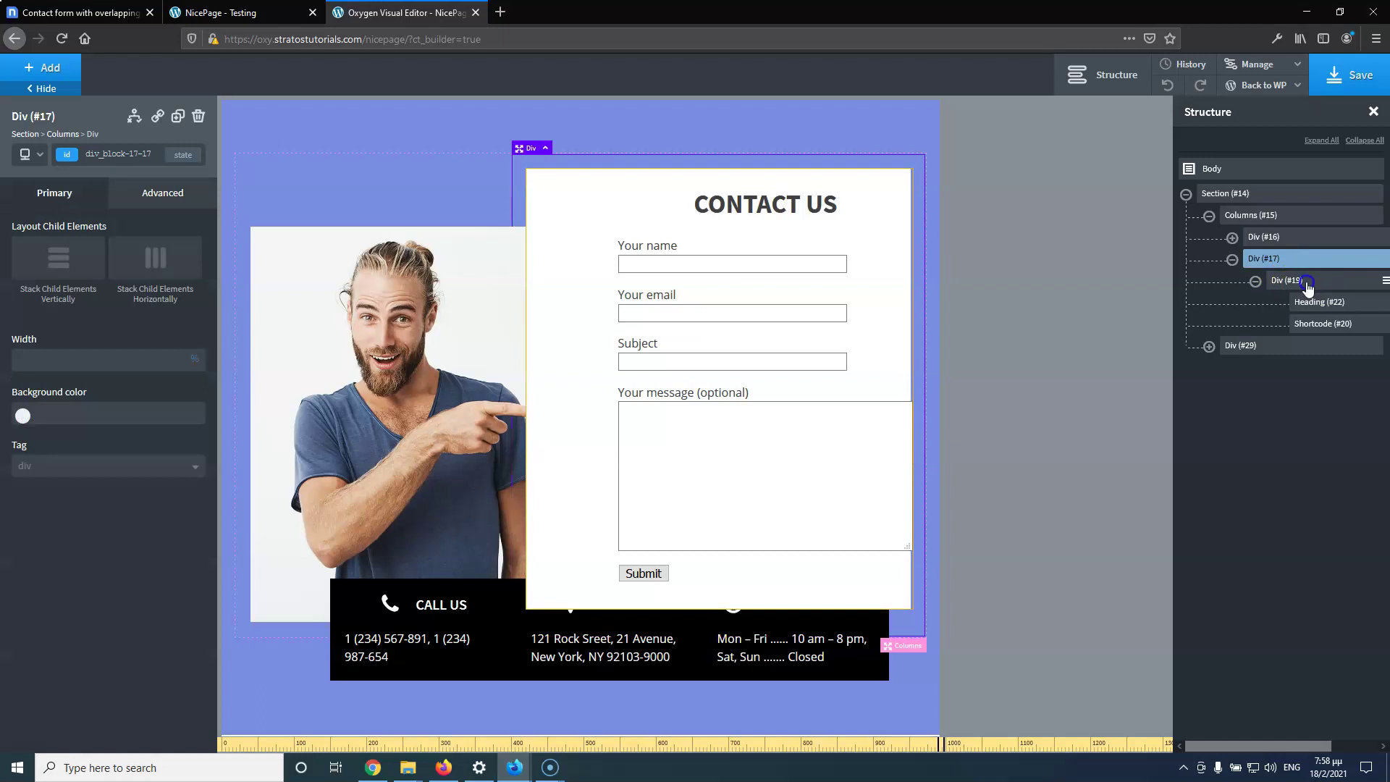
click(1296, 281)
click(141, 197)
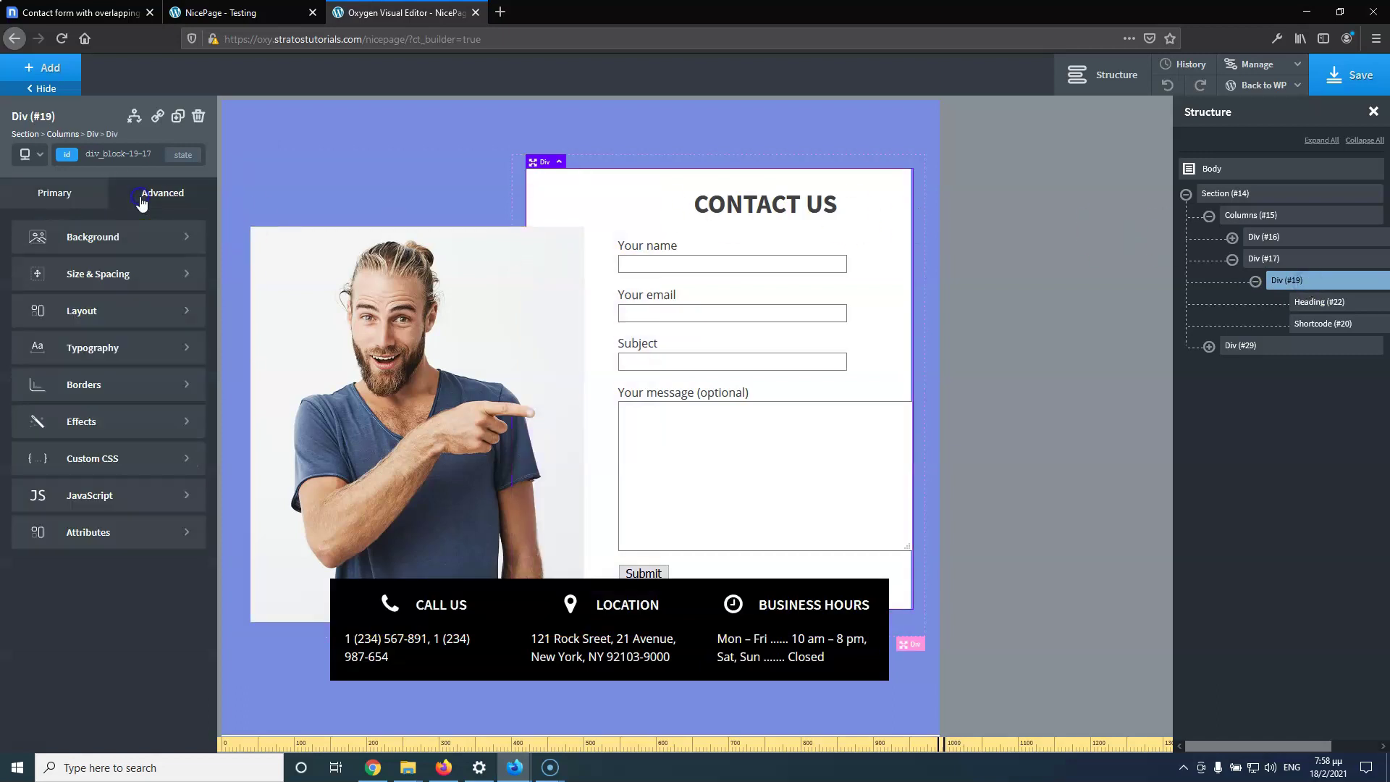
click(112, 285)
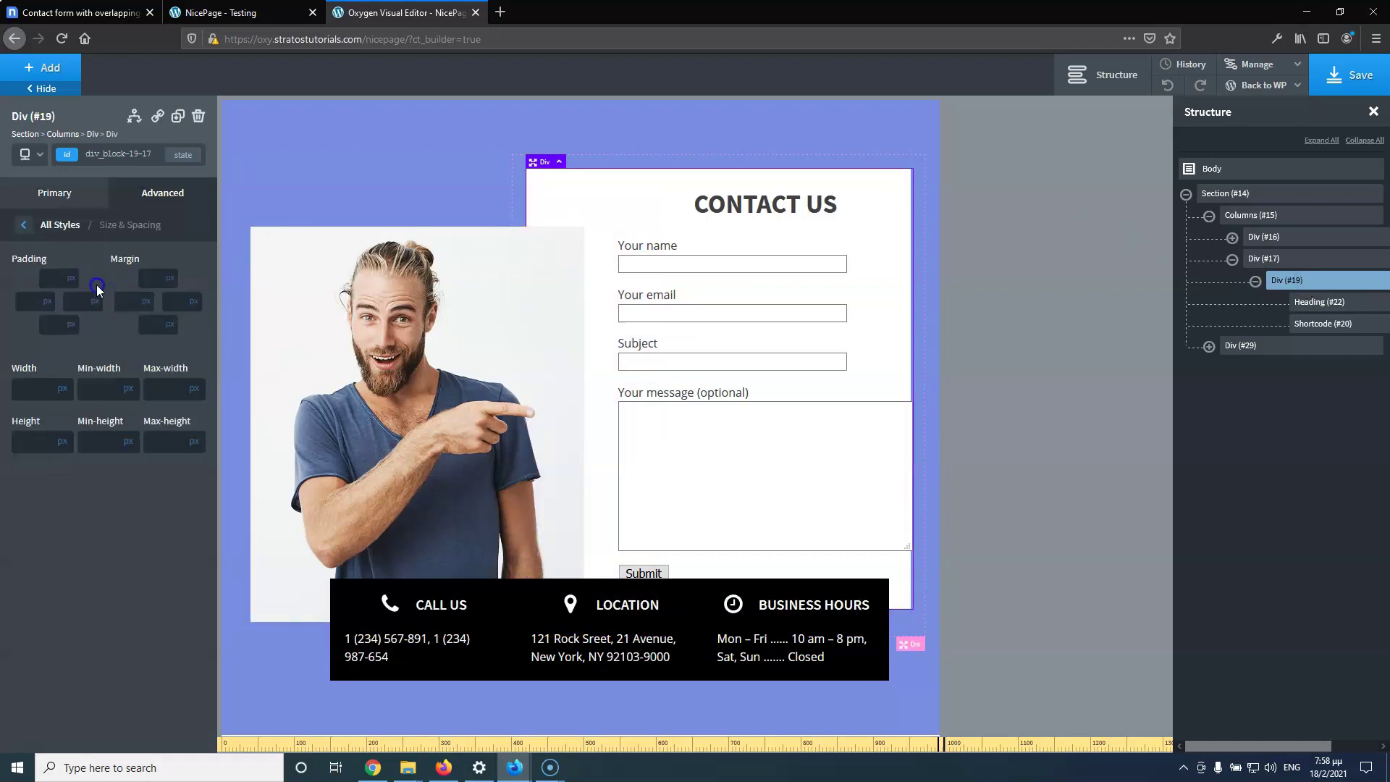
text(100)
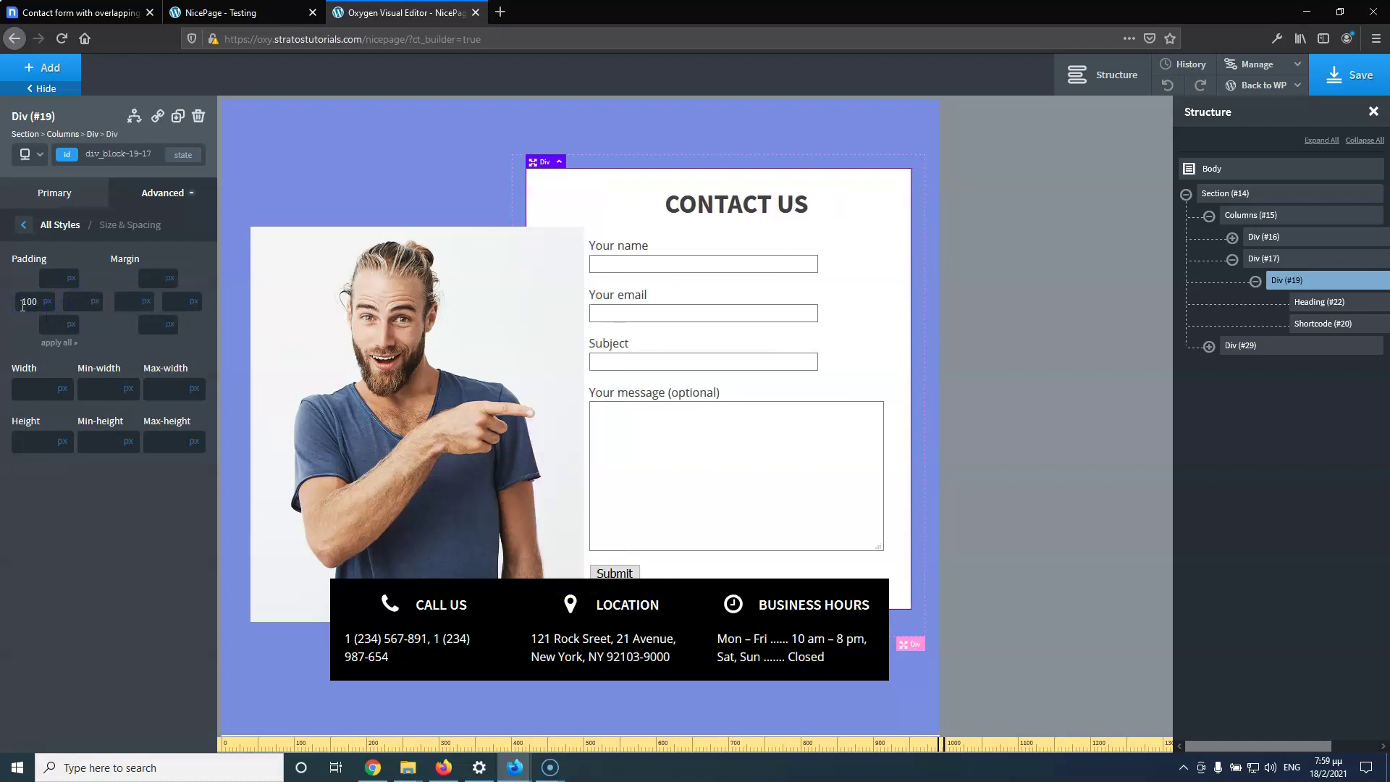
key(Up)
key(Up)
key(Up)
key(Up)
key(Up)
key(Up)
key(Up)
key(Up)
key(Up)
key(Up)
key(Up)
key(Up)
key(Up)
key(Up)
key(Up)
key(Up)
key(Up)
key(Up)
key(Up)
key(Up)
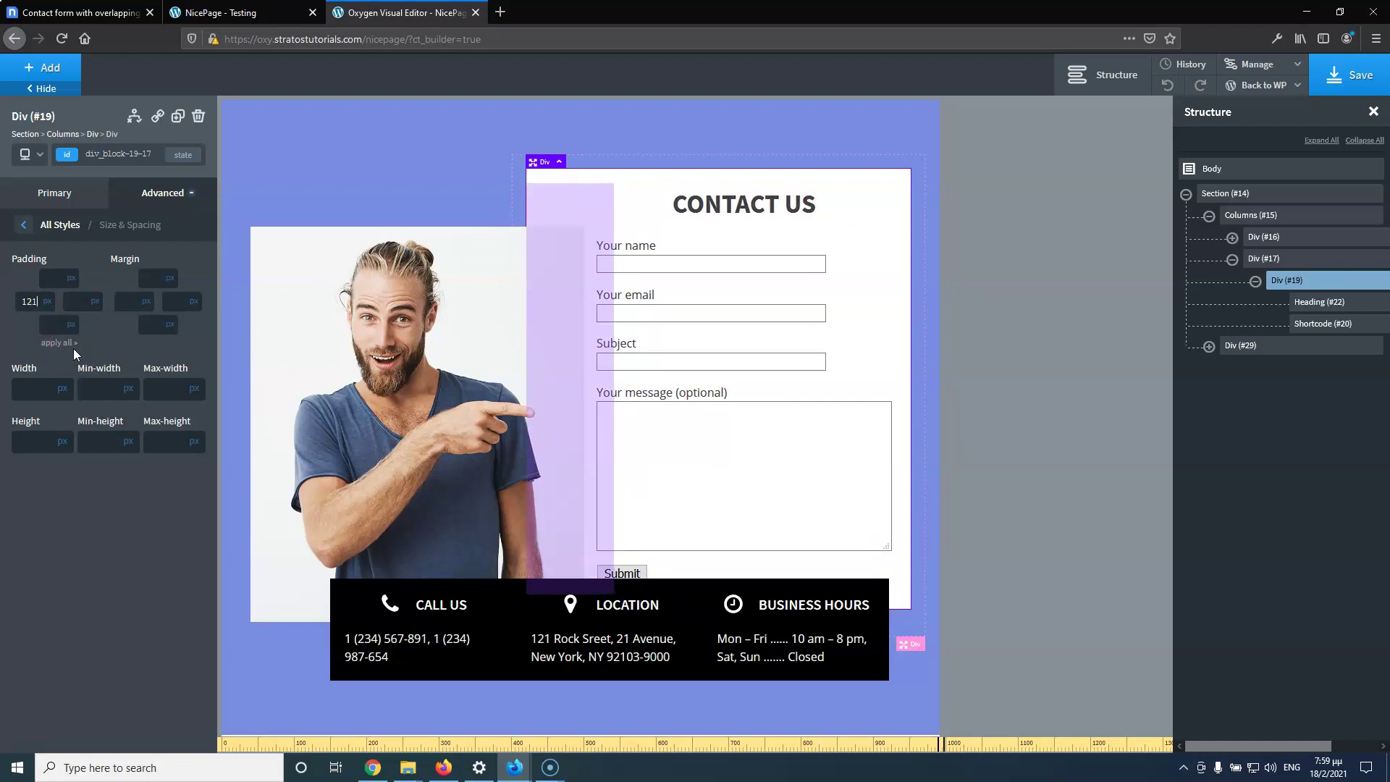
key(Down)
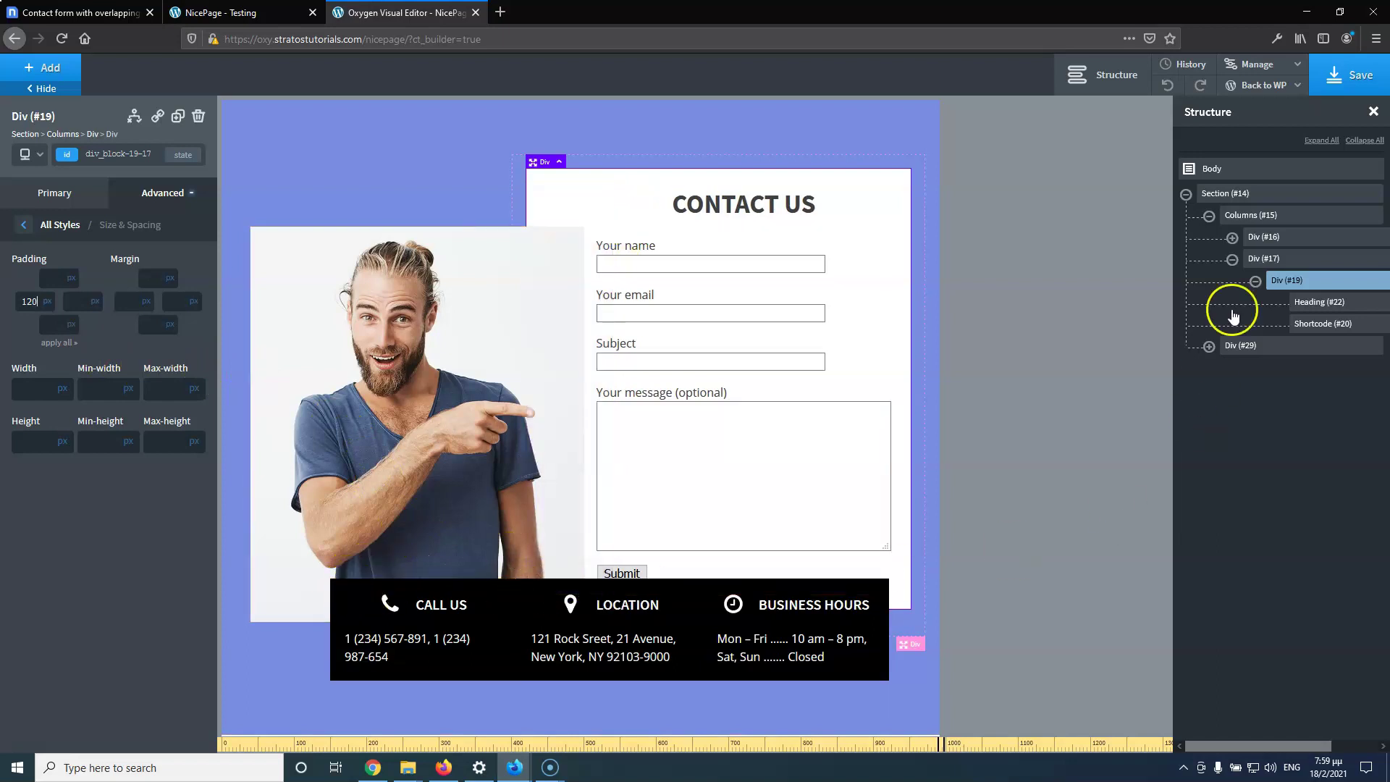
Set the top margin of the contact info div, Div (#29), to -30 px at the same breakpoint and save the page
click(1209, 345)
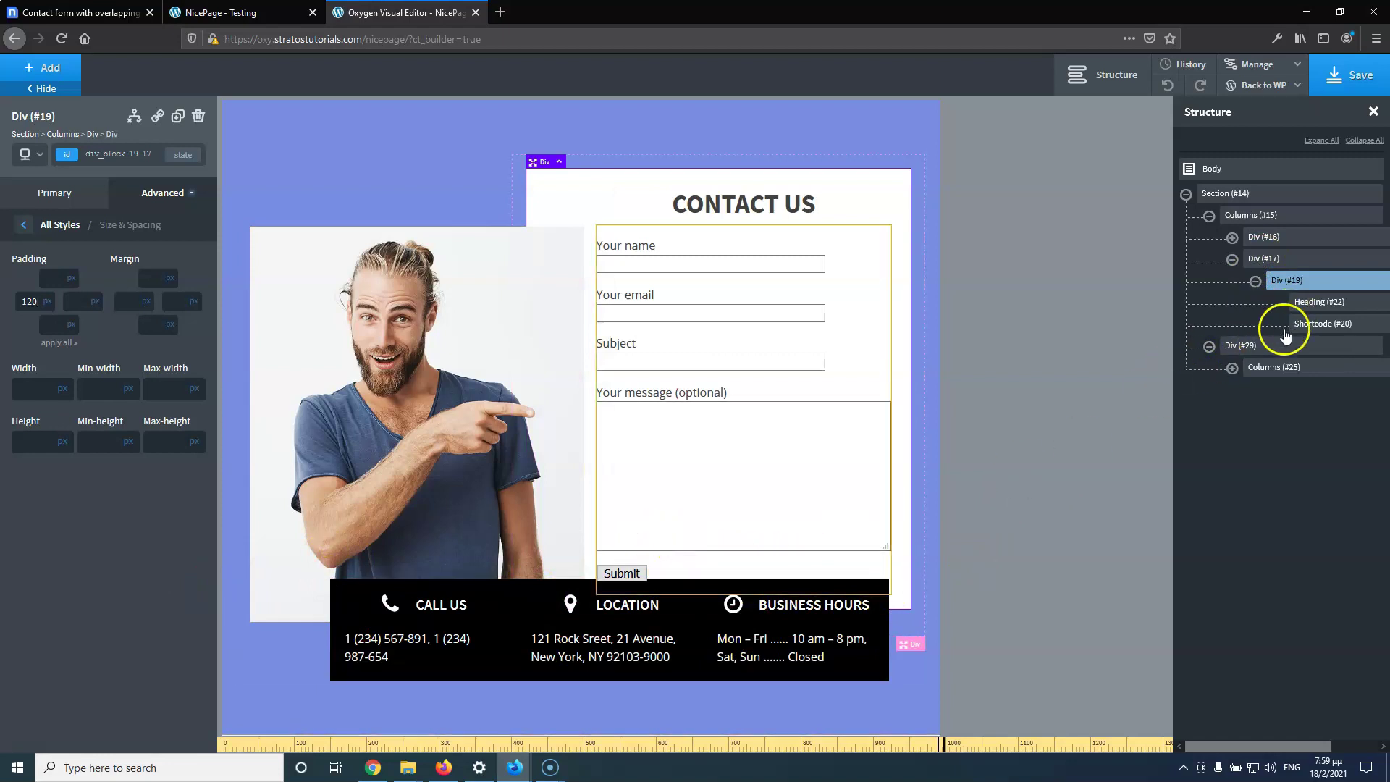
click(1246, 347)
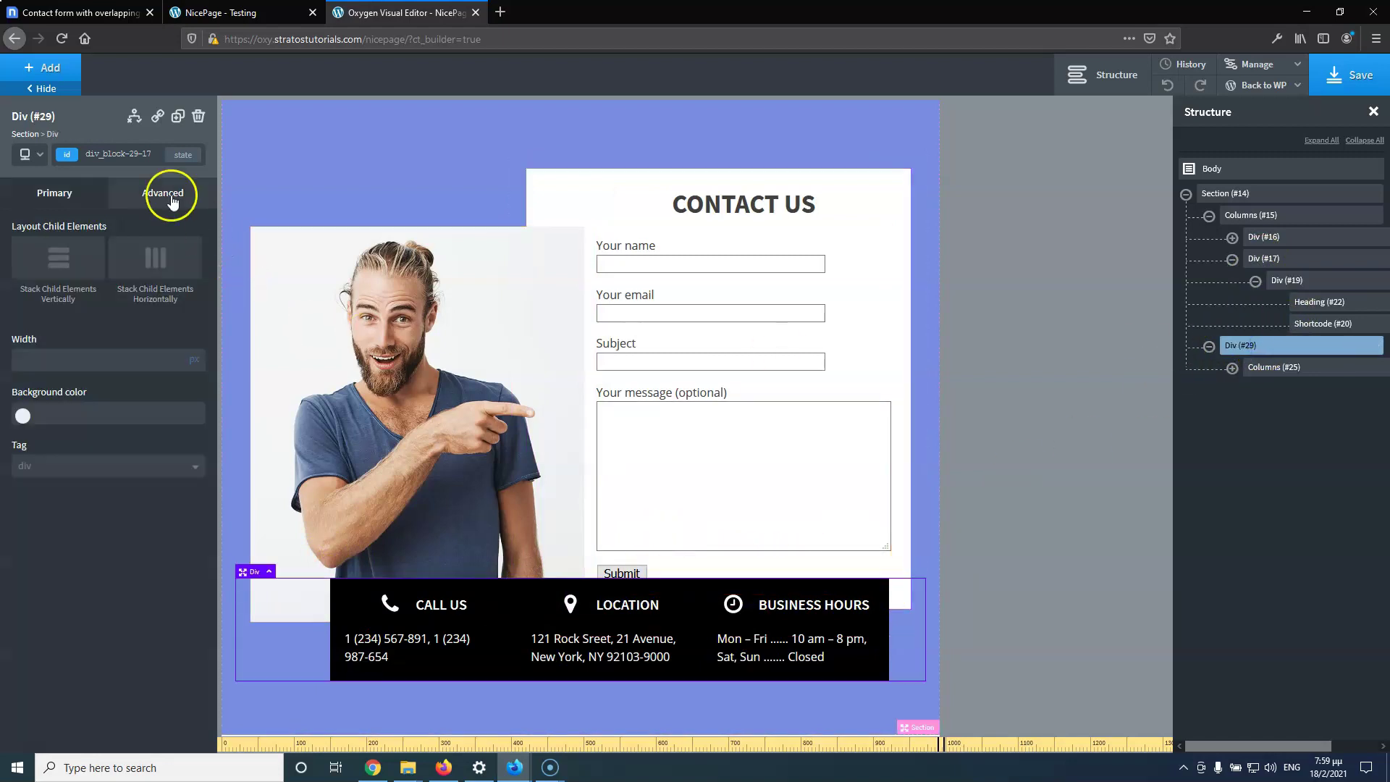
click(143, 200)
click(115, 281)
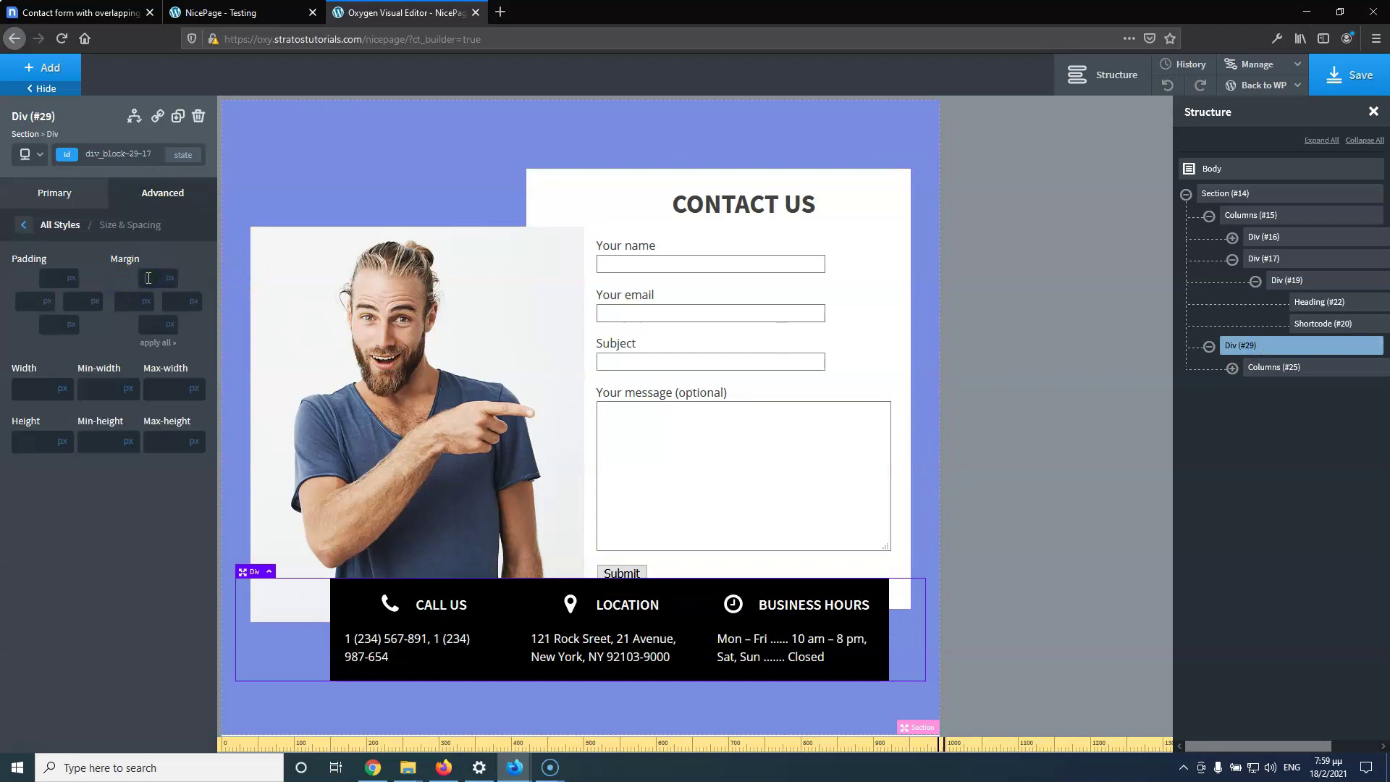
click(149, 279)
text(100)
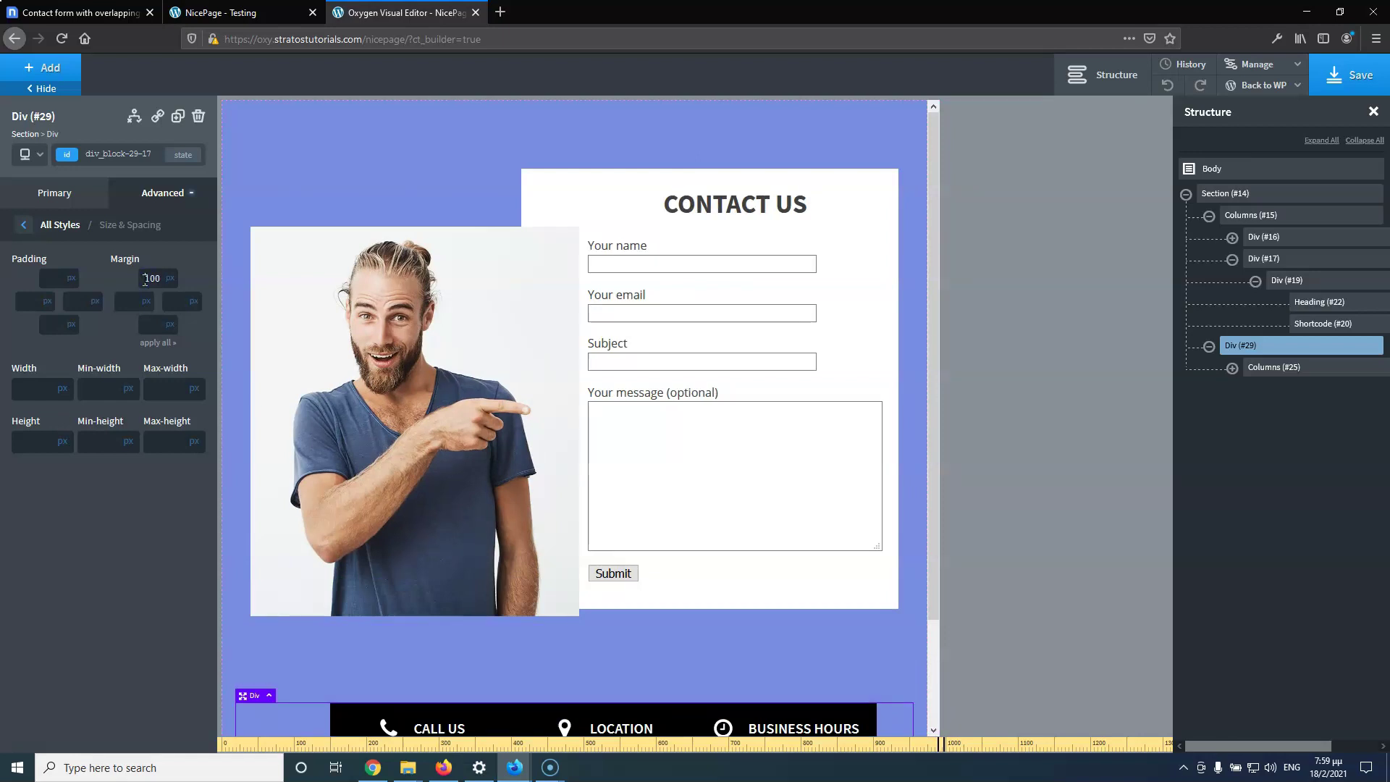
text(-)
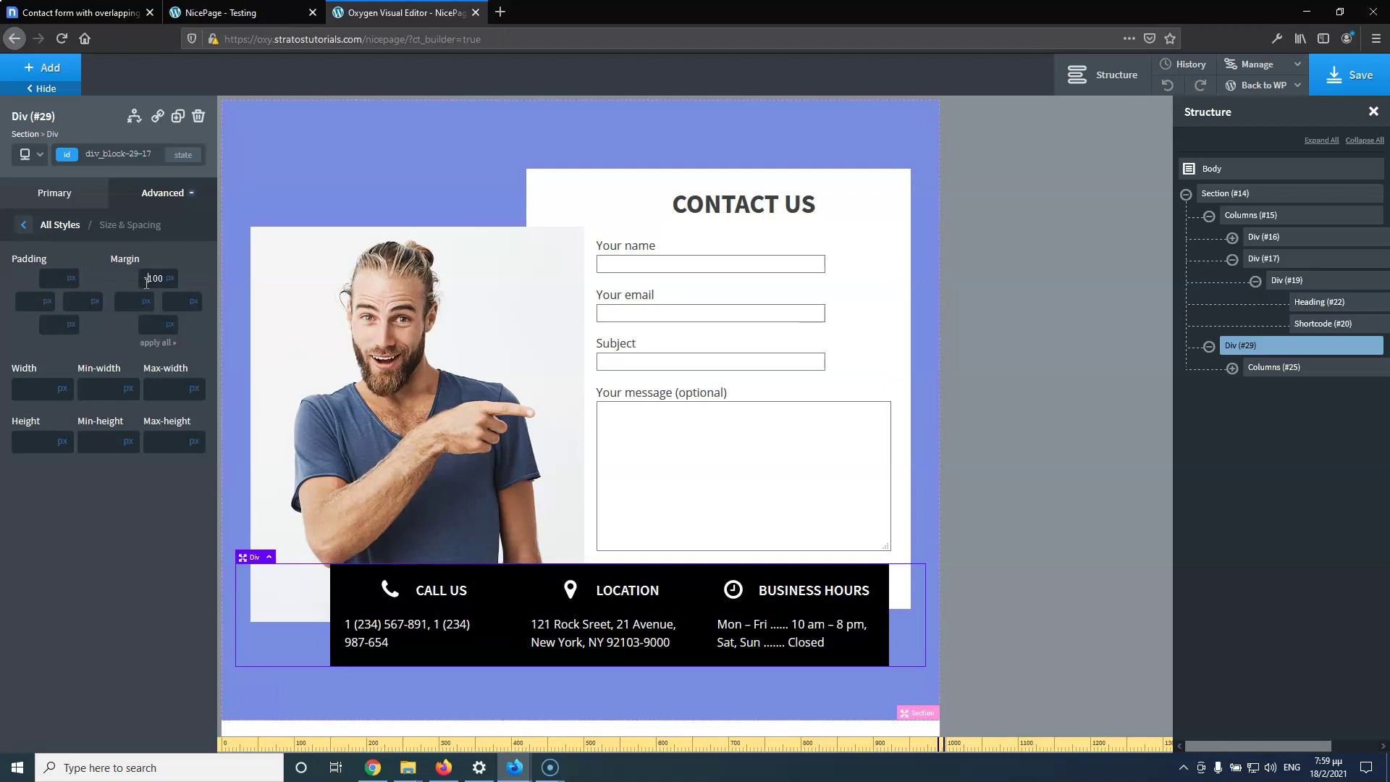
key(Up)
key(Up)
key(Up)
key(Up)
key(Up)
key(Up)
key(Up)
key(Up)
key(Up)
key(Up)
key(Up)
key(Up)
key(Up)
key(Up)
key(Up)
key(Up)
key(Up)
key(Up)
key(Up)
key(Up)
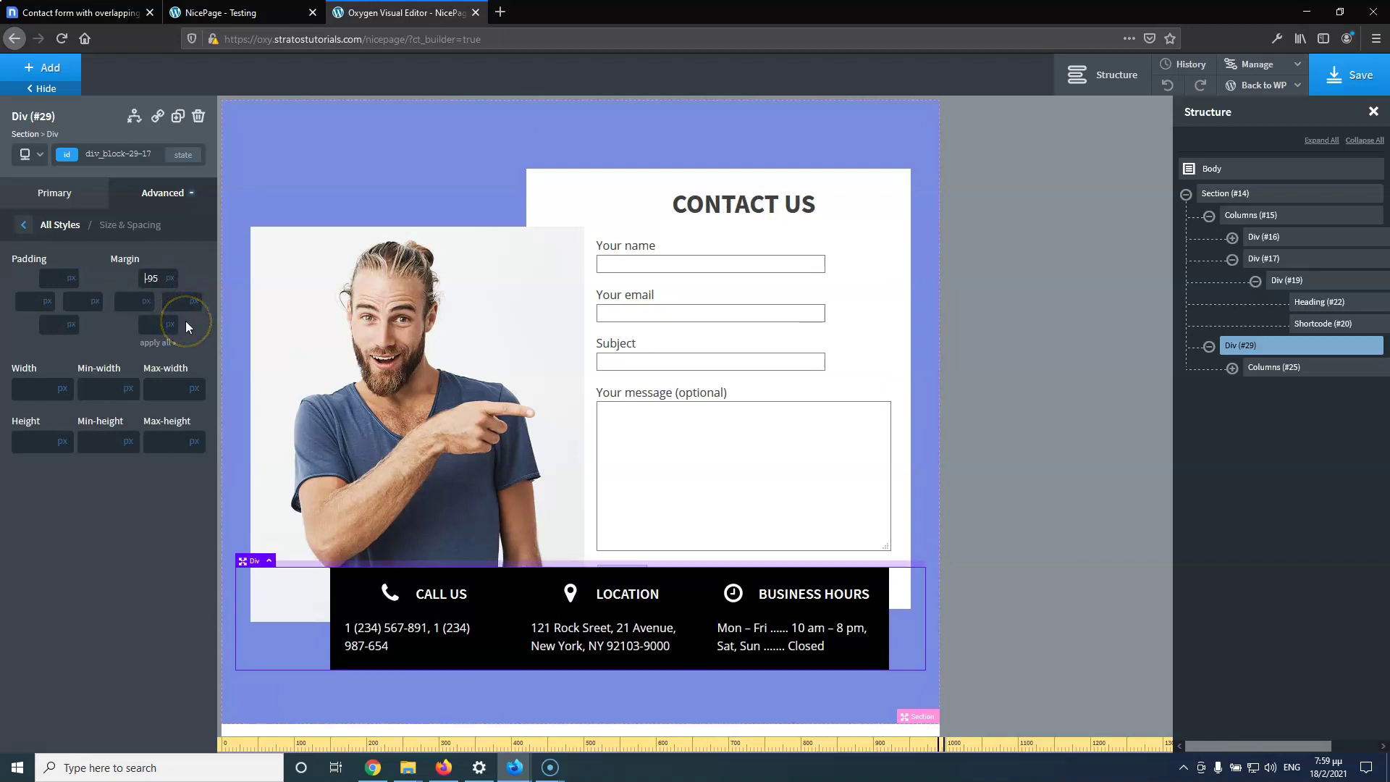
key(Up)
key(Up)
key(Up)
key(Up)
key(Up)
key(Up)
key(Up)
key(Up)
key(Up)
key(Up)
key(Up)
key(Up)
key(Up)
key(Up)
key(Up)
key(Up)
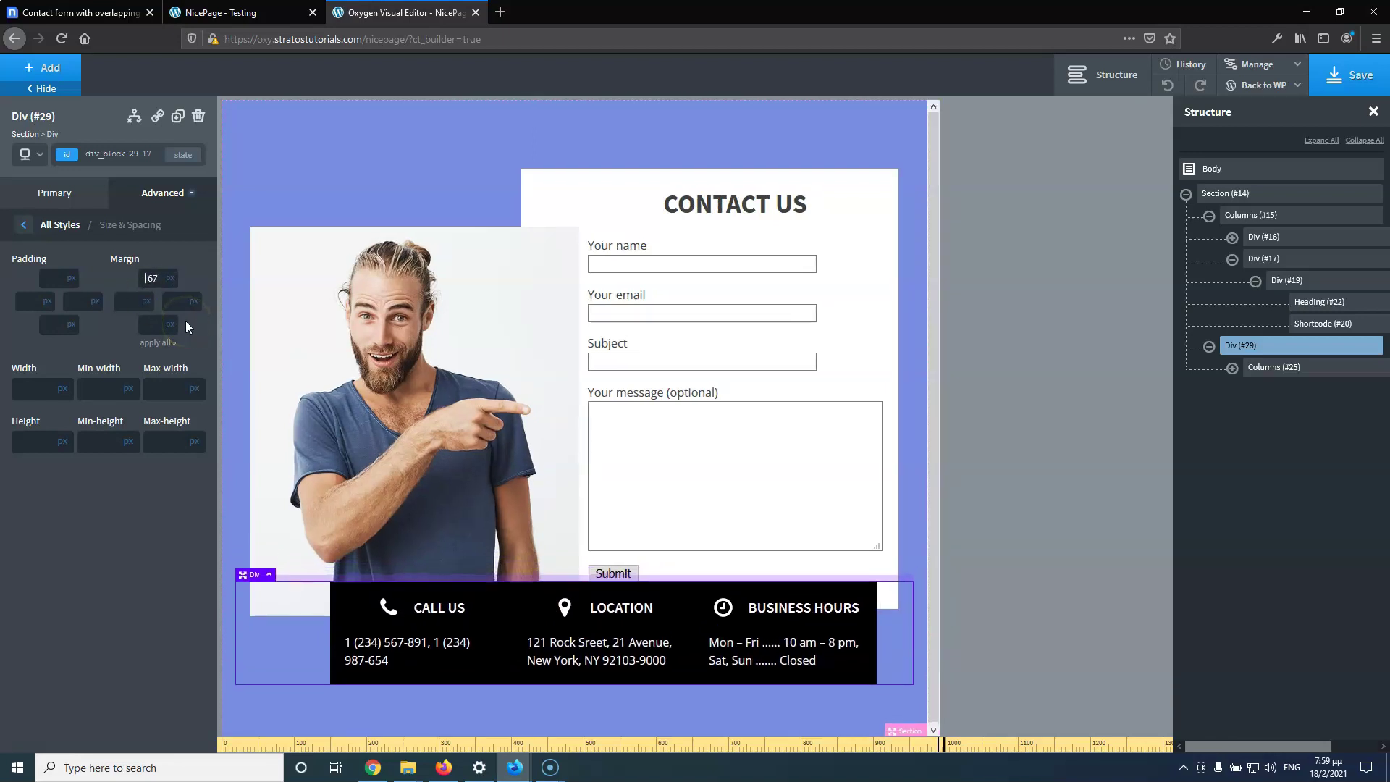
key(Up)
key(Up)
key(Up)
key(Up)
key(Up)
key(Up)
key(Up)
key(Up)
key(Up)
key(Up)
key(Up)
key(Up)
key(Up)
key(Up)
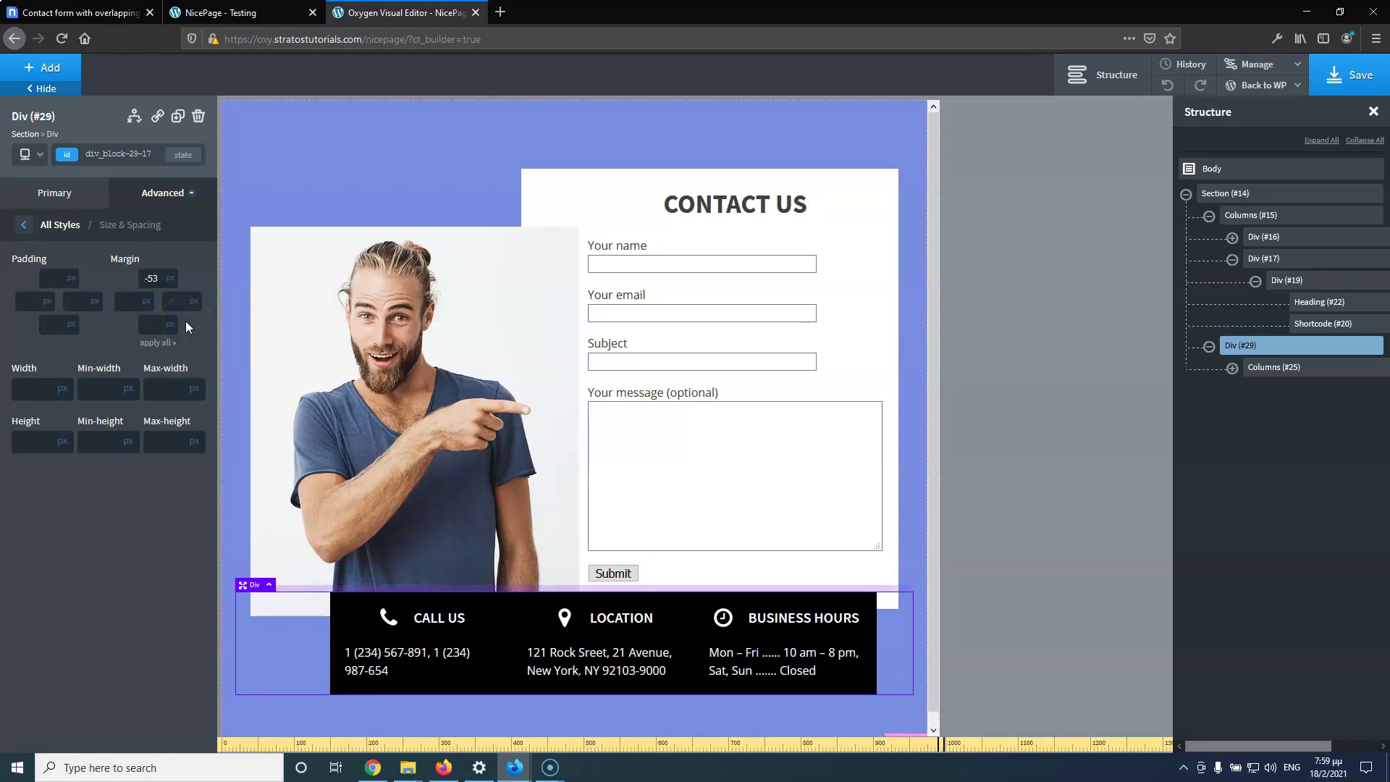
key(Up)
key(Up)
key(Up)
key(Up)
key(Up)
key(Up)
key(Up)
key(Up)
key(Up)
key(Up)
key(Up)
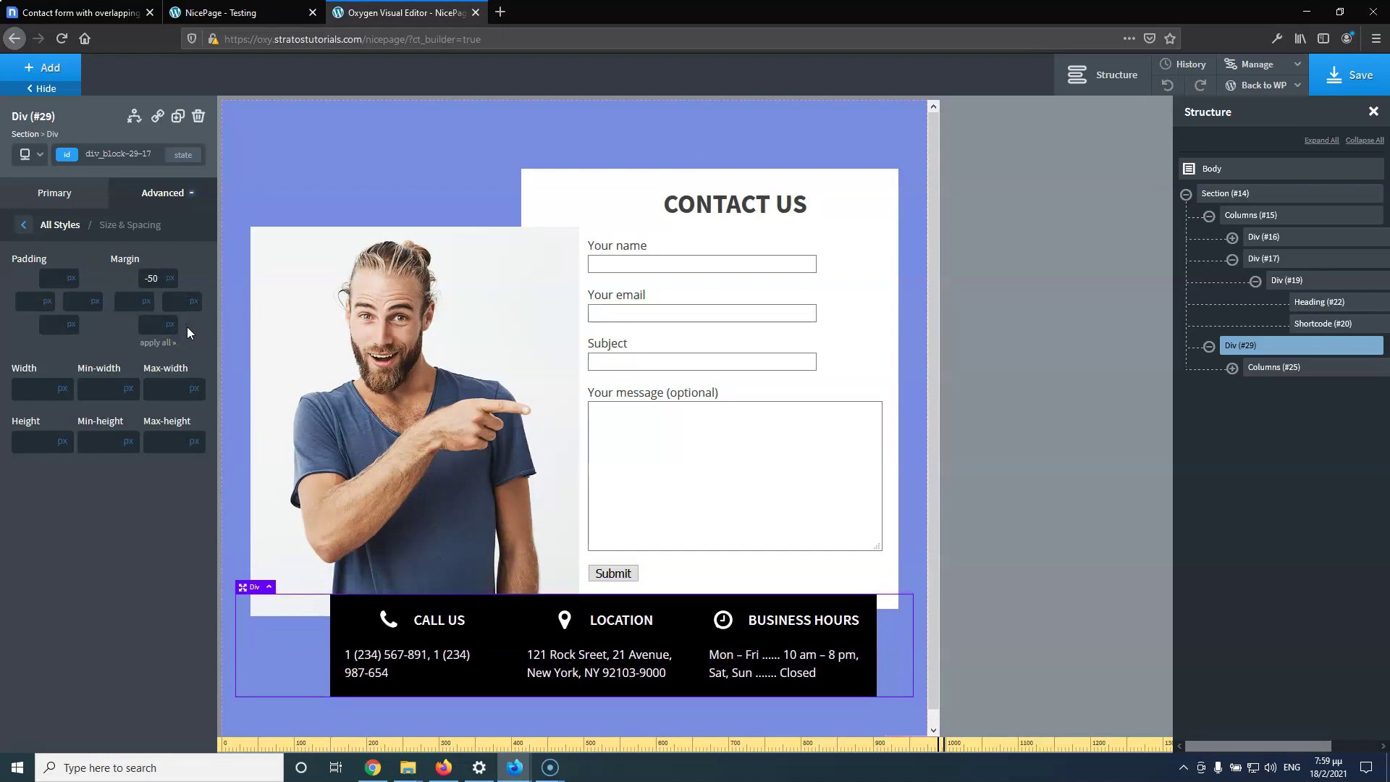
key(Up)
key(Up)
key(Up)
key(Up)
key(Up)
key(Up)
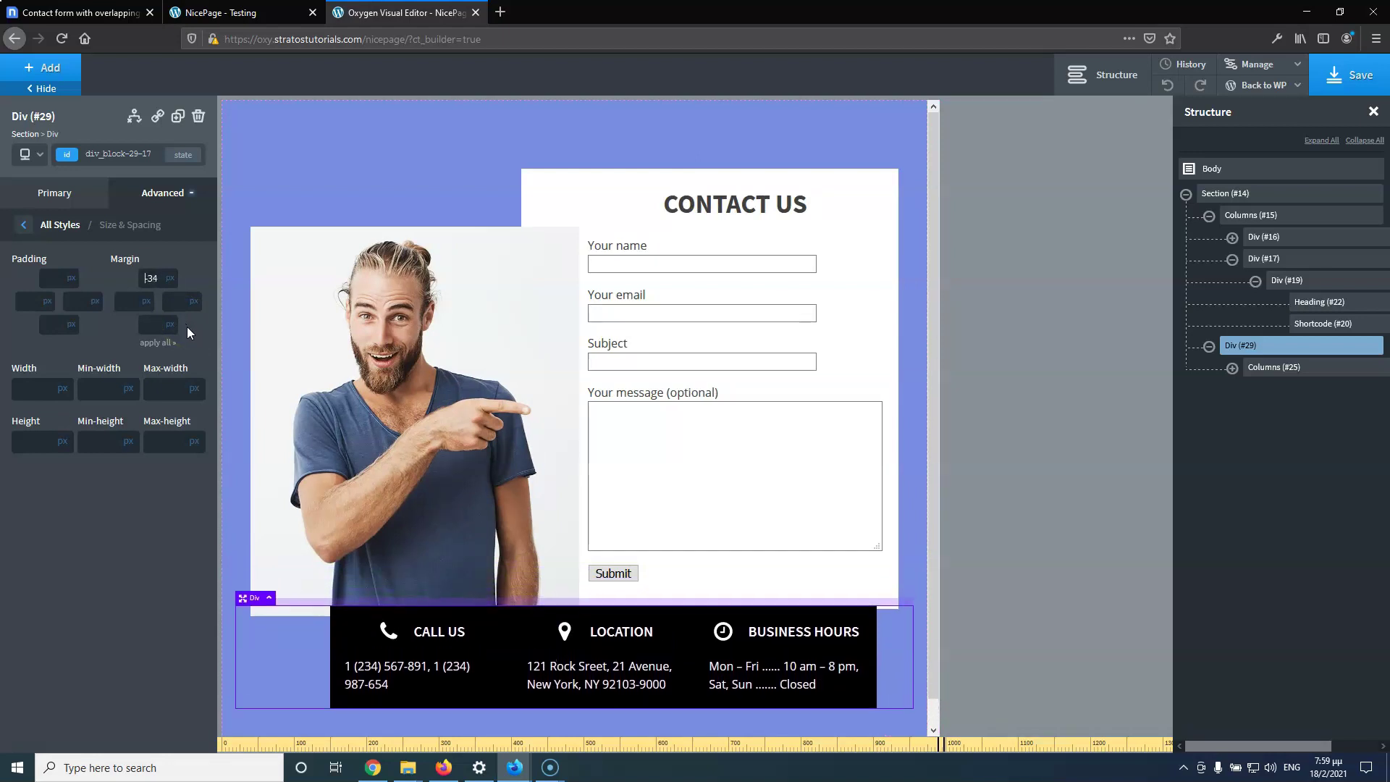
key(Up)
key(Up)
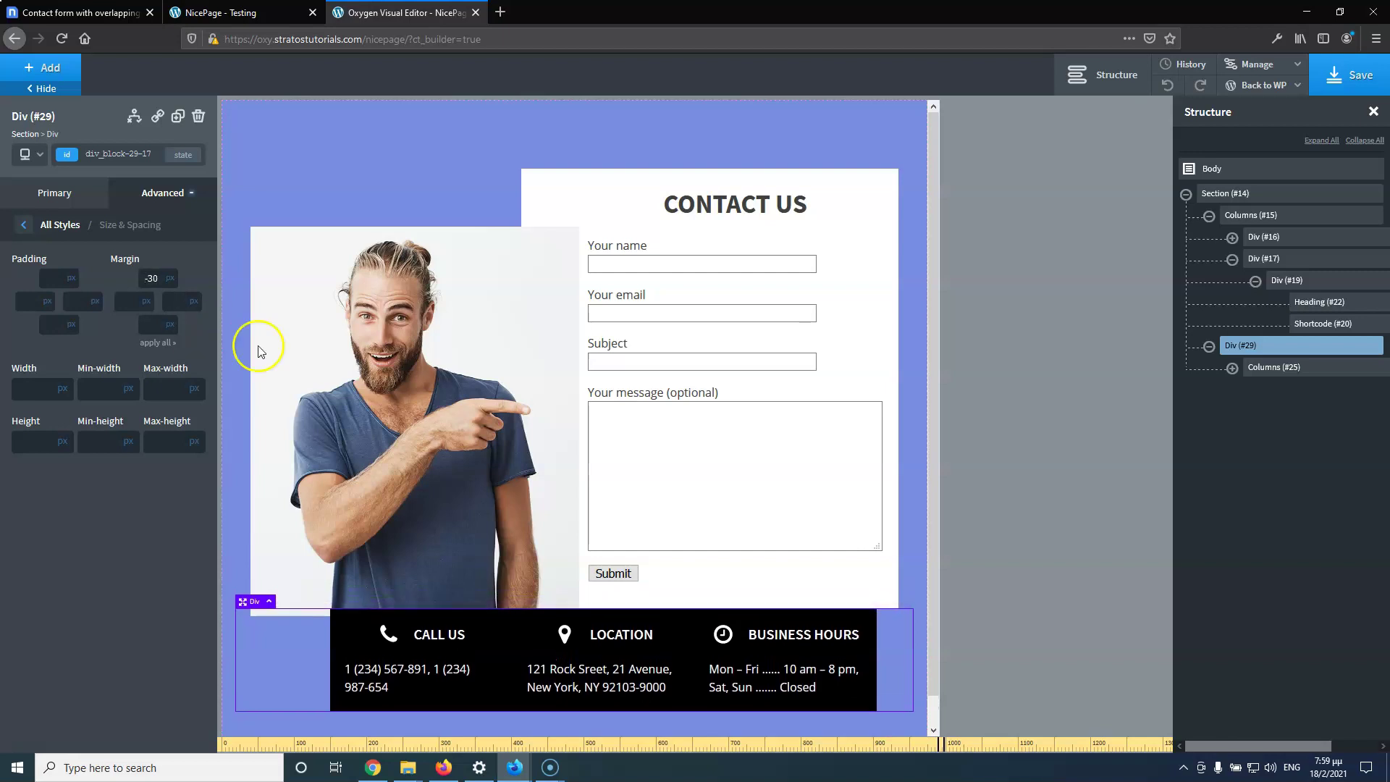
click(1352, 75)
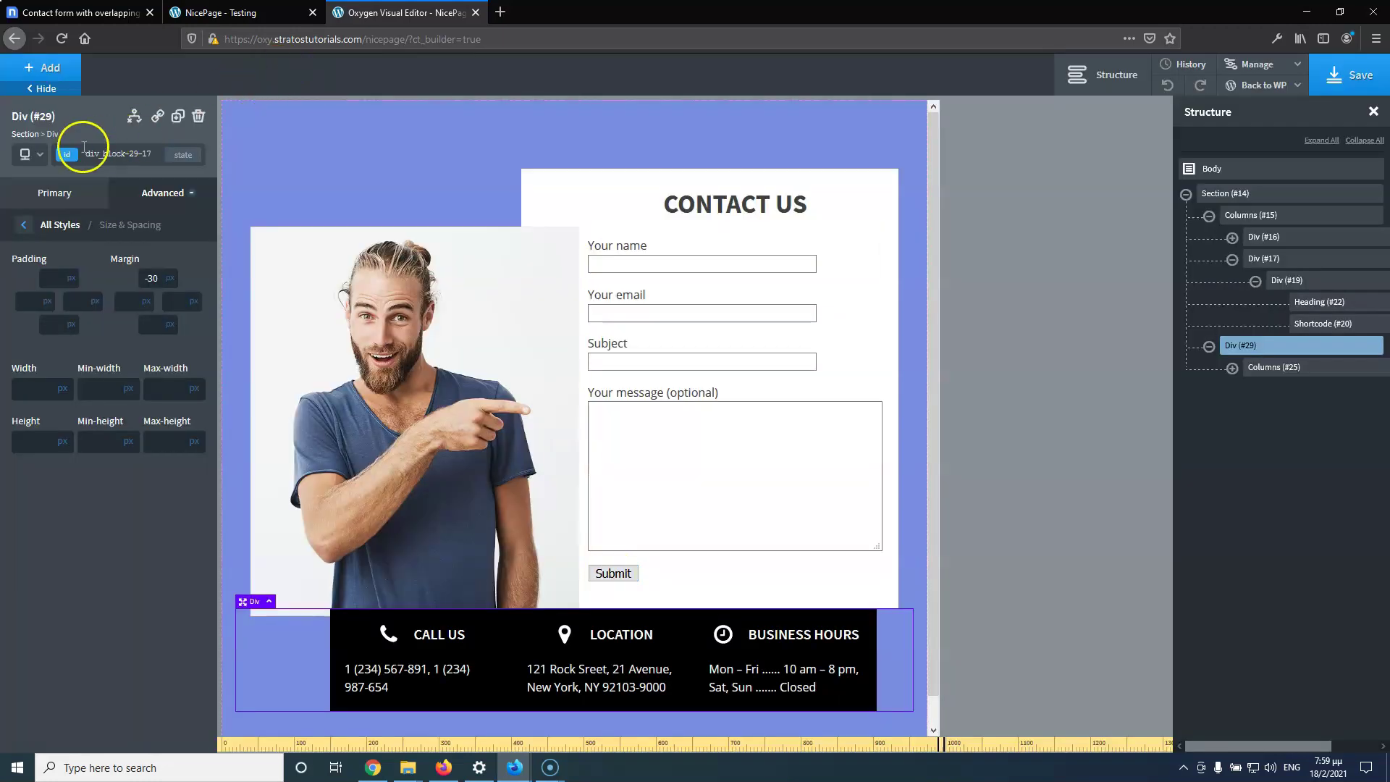
Preview the contact section at less than 992px to examine its stacked layout, and return to the All devices view
click(29, 155)
click(69, 225)
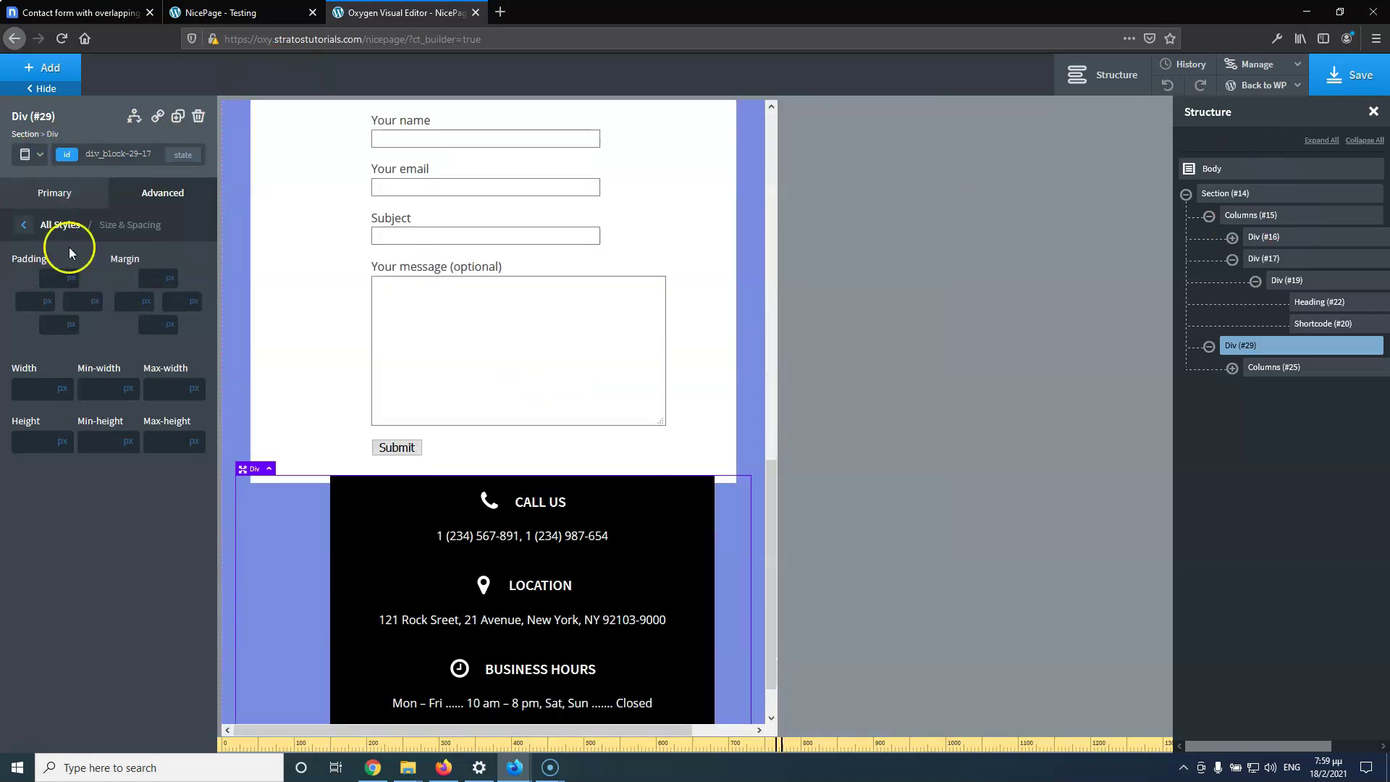
click(41, 156)
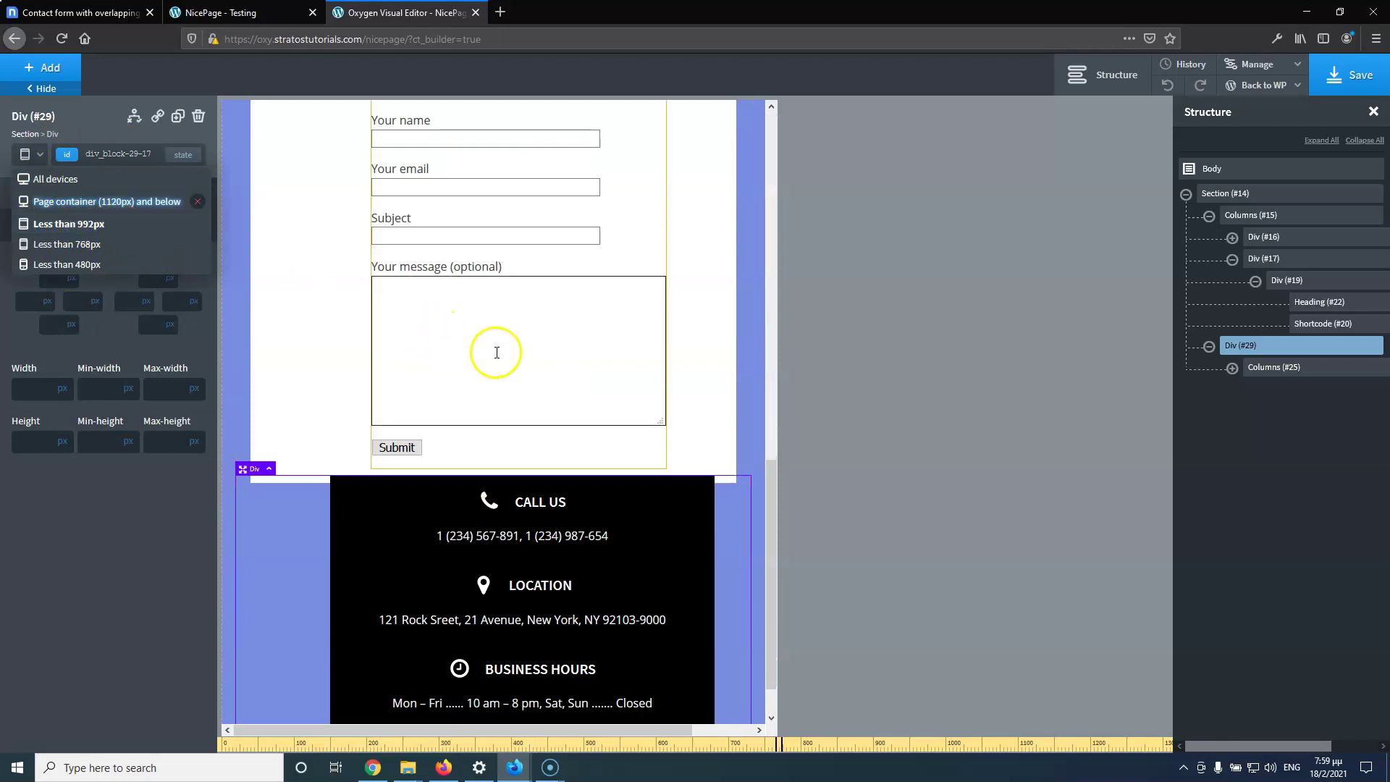
scroll(505, 353, up, 8)
scroll(504, 352, up, 5)
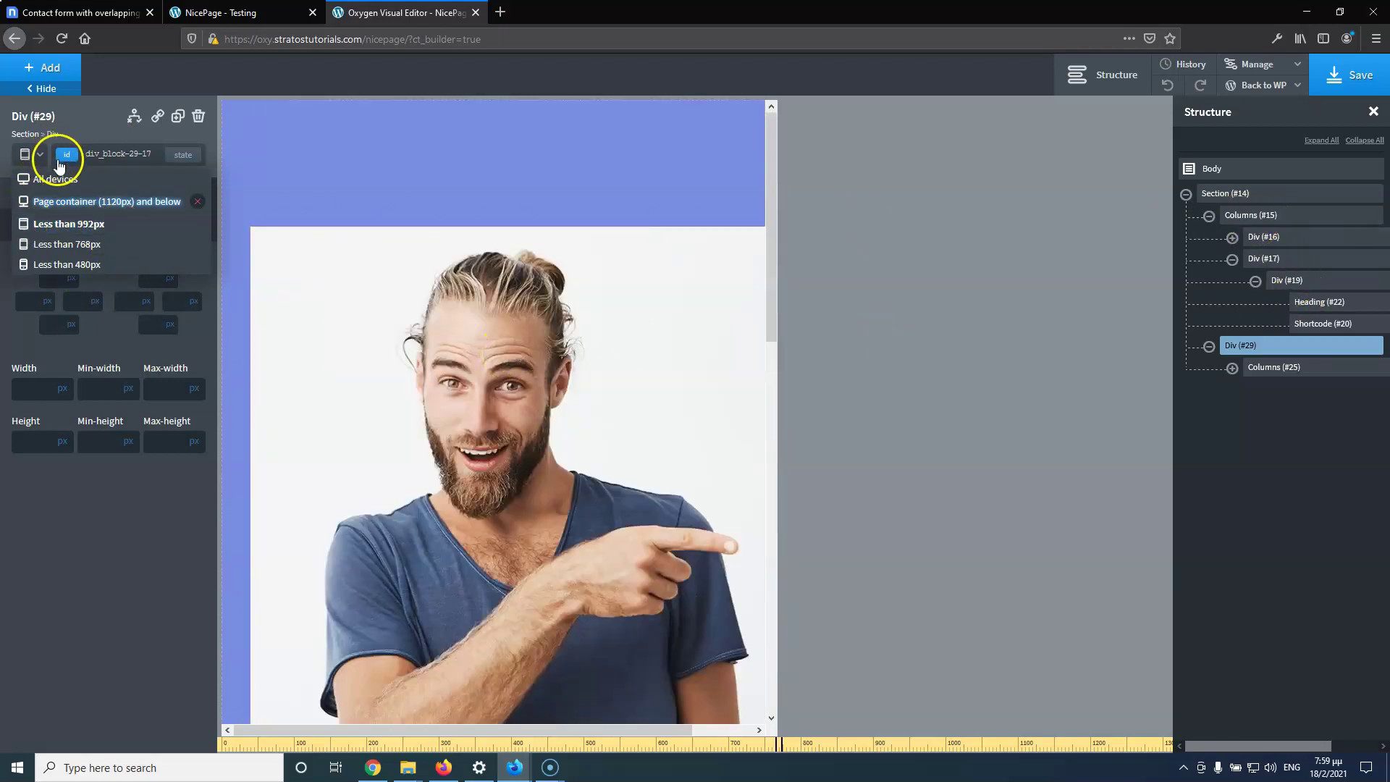
click(52, 187)
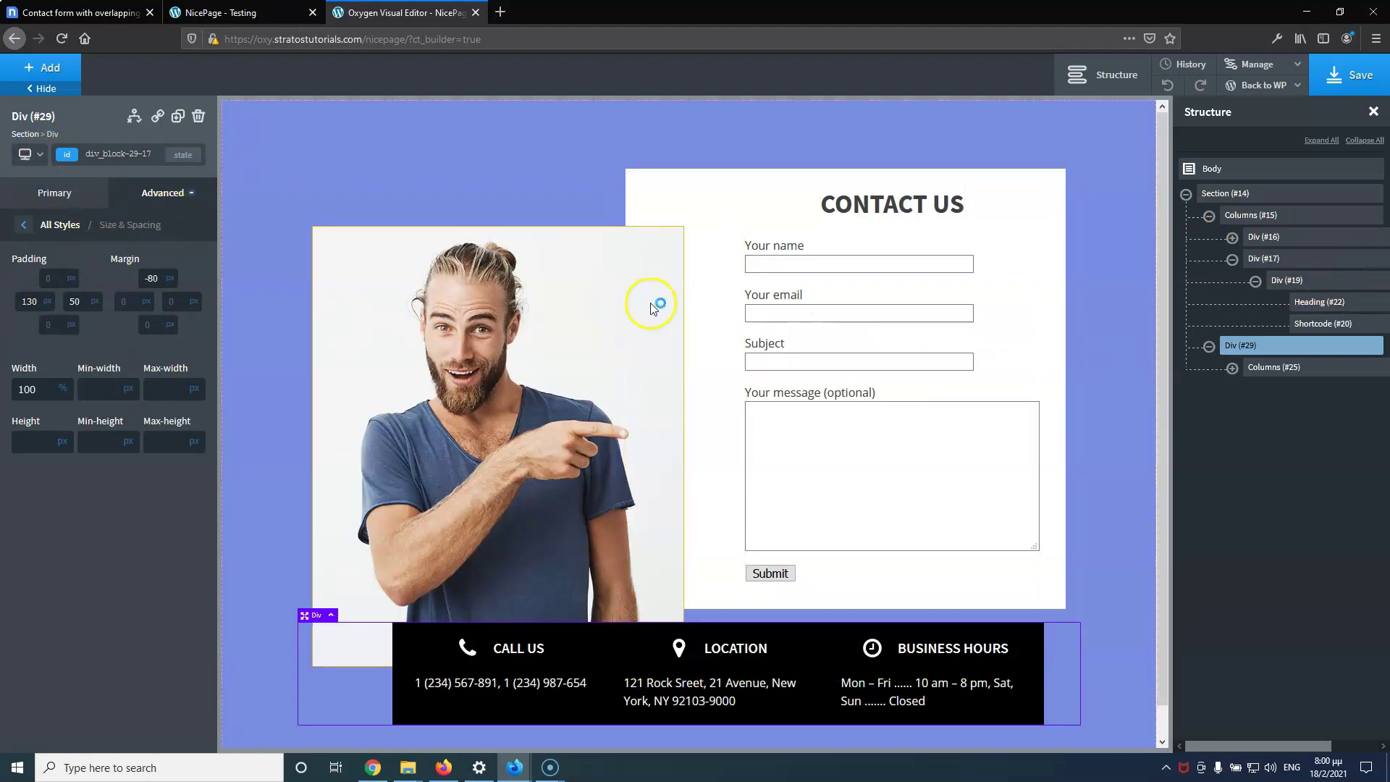
Set the width of the photo column, Div (#16), to 100% at the less than 992px breakpoint
click(1290, 220)
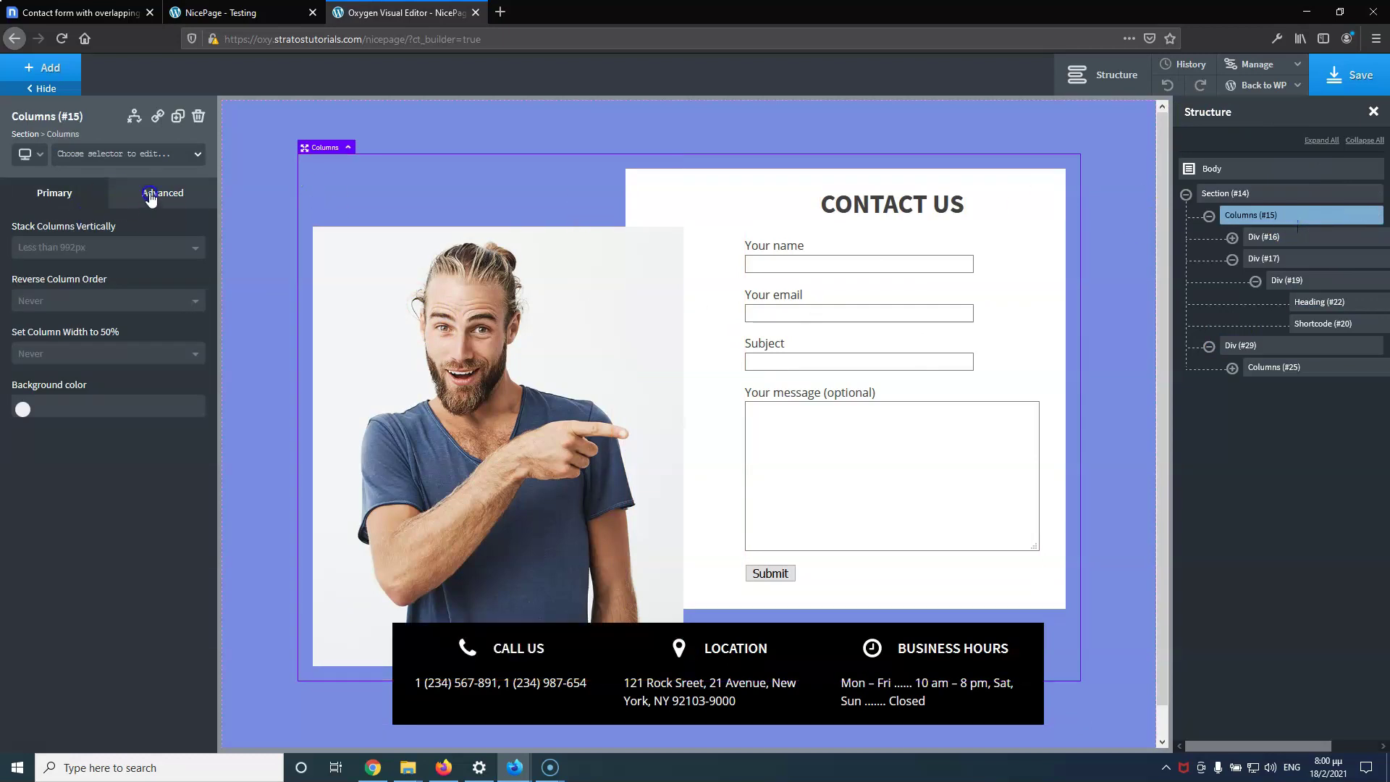
click(1301, 238)
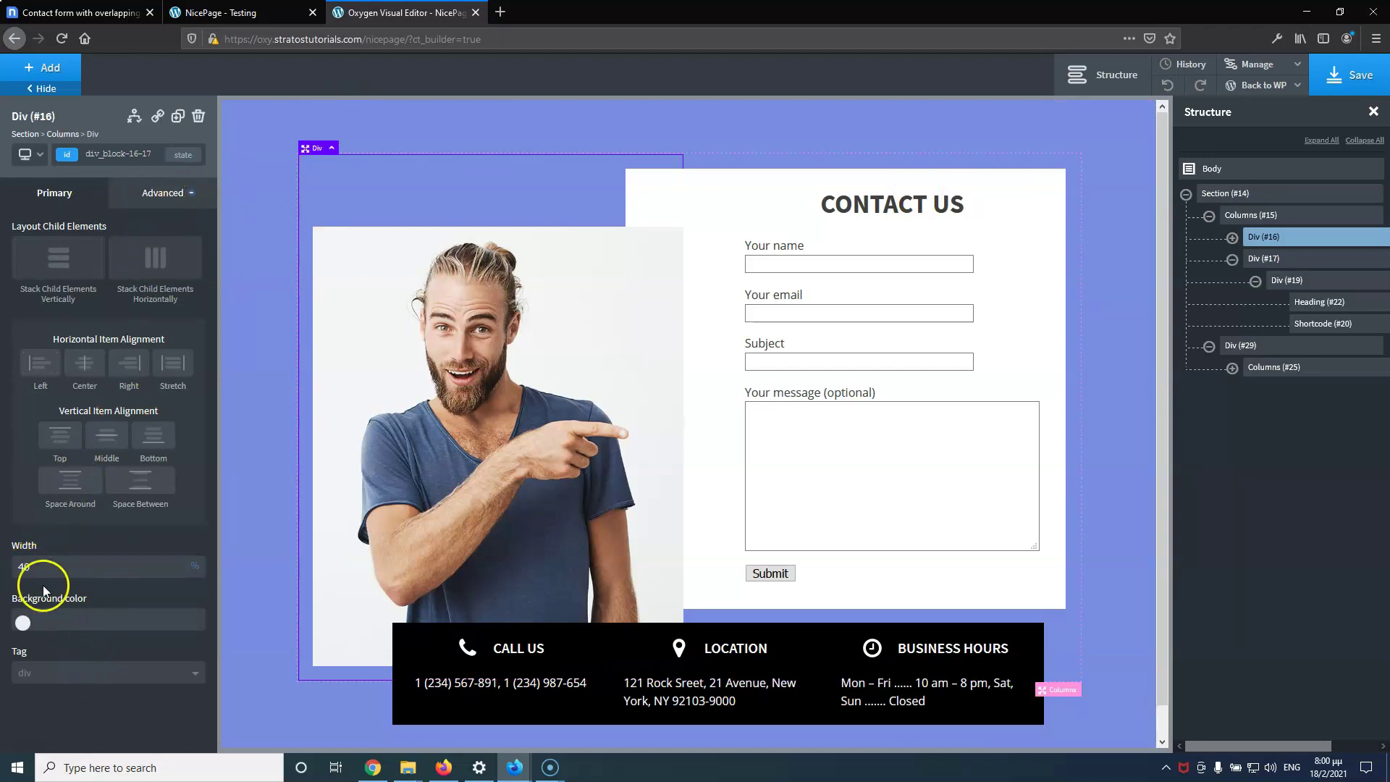
click(31, 154)
click(59, 226)
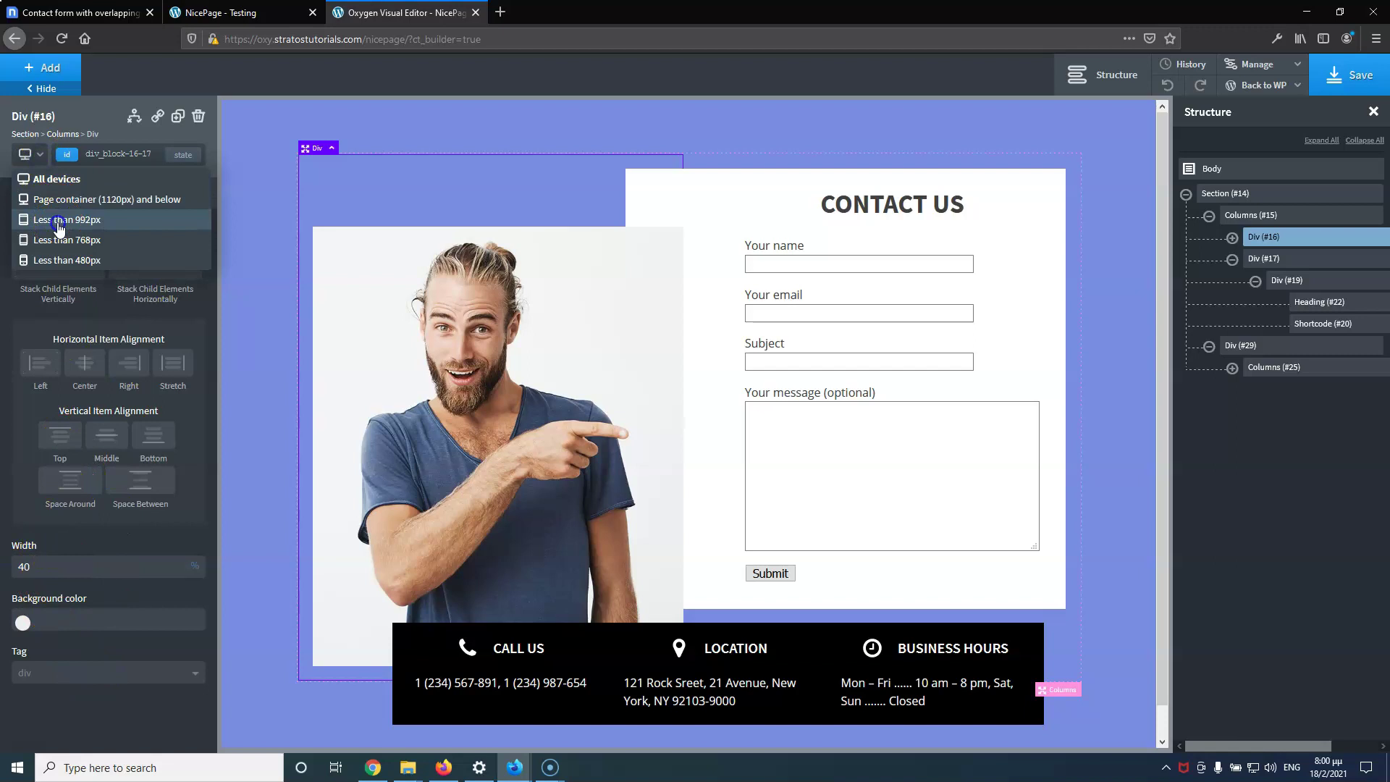
click(61, 362)
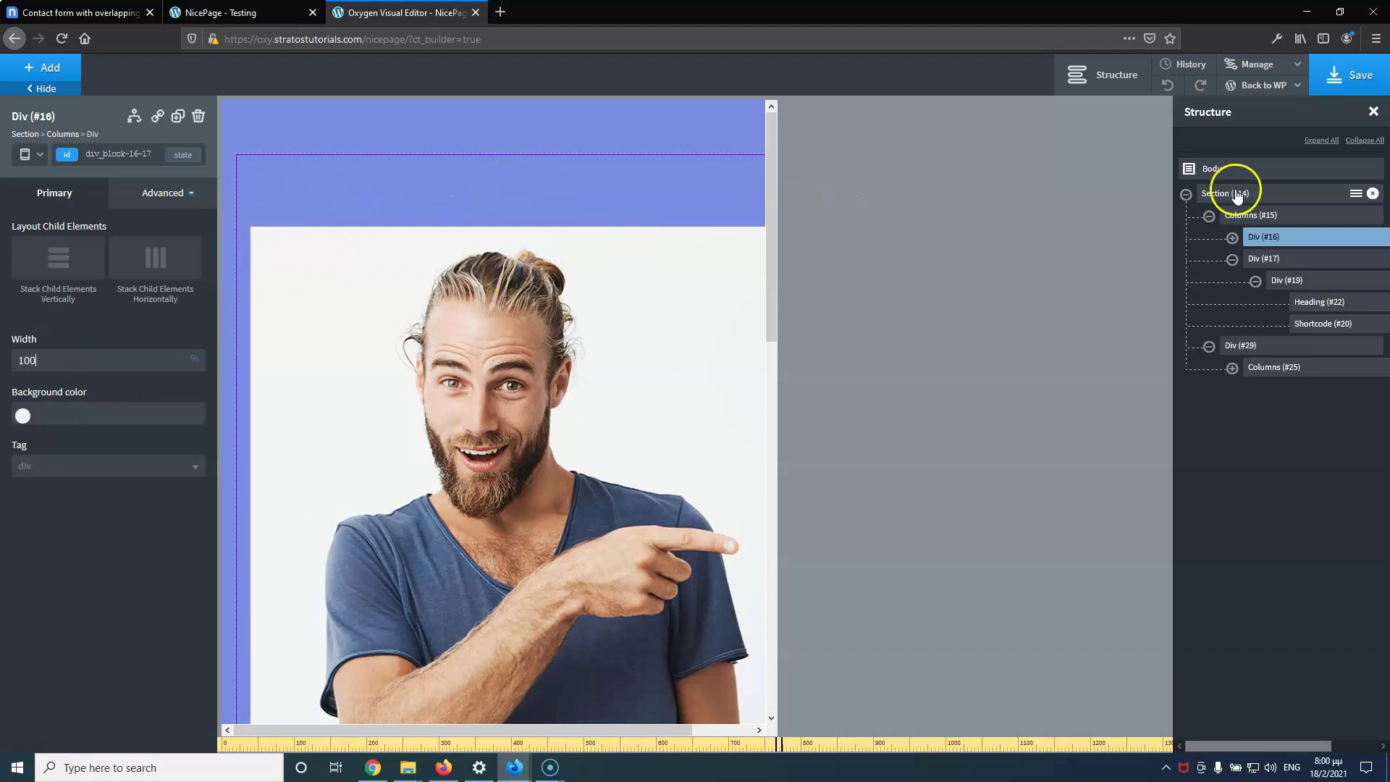
Check the All devices margins of the photo wrapper, Div (#21), and set its top and right margins to 0 at less than 992px
click(1232, 237)
click(1285, 258)
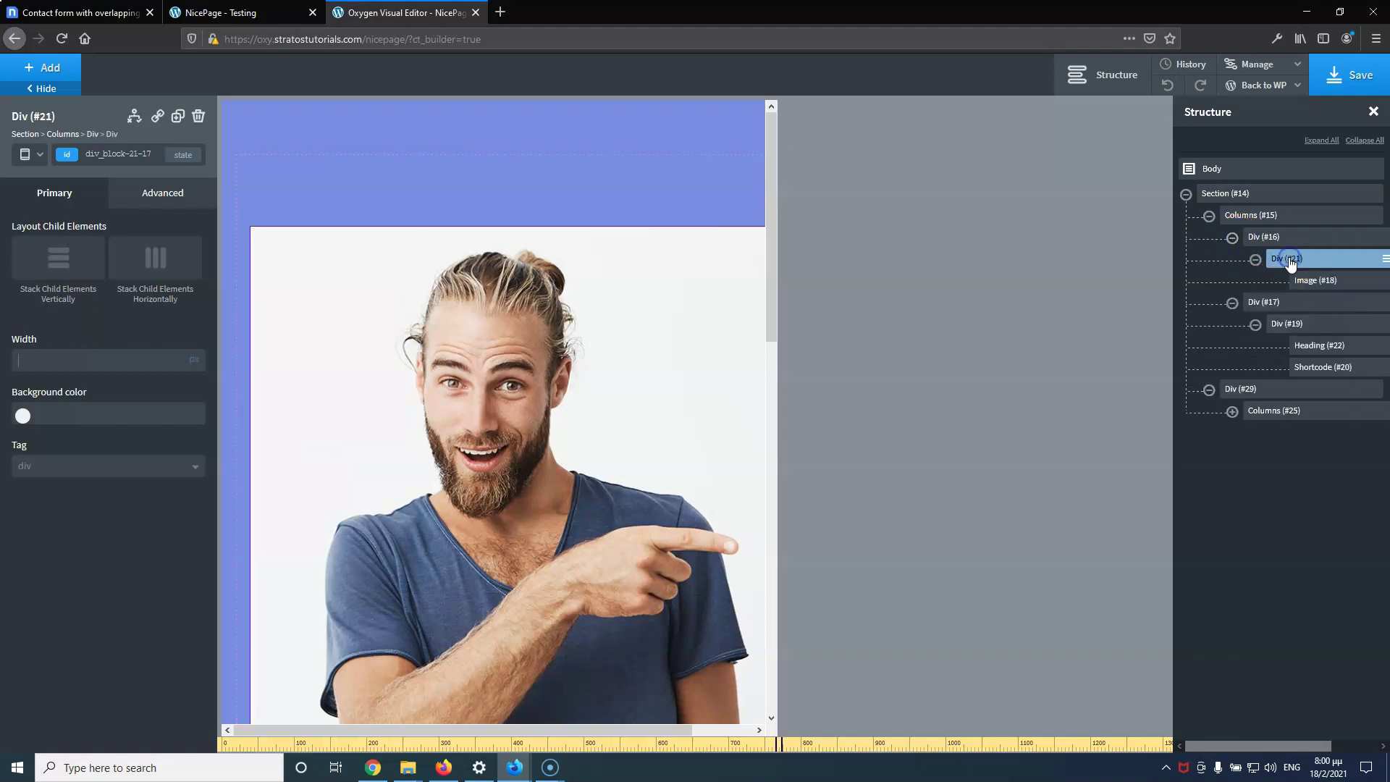
click(36, 155)
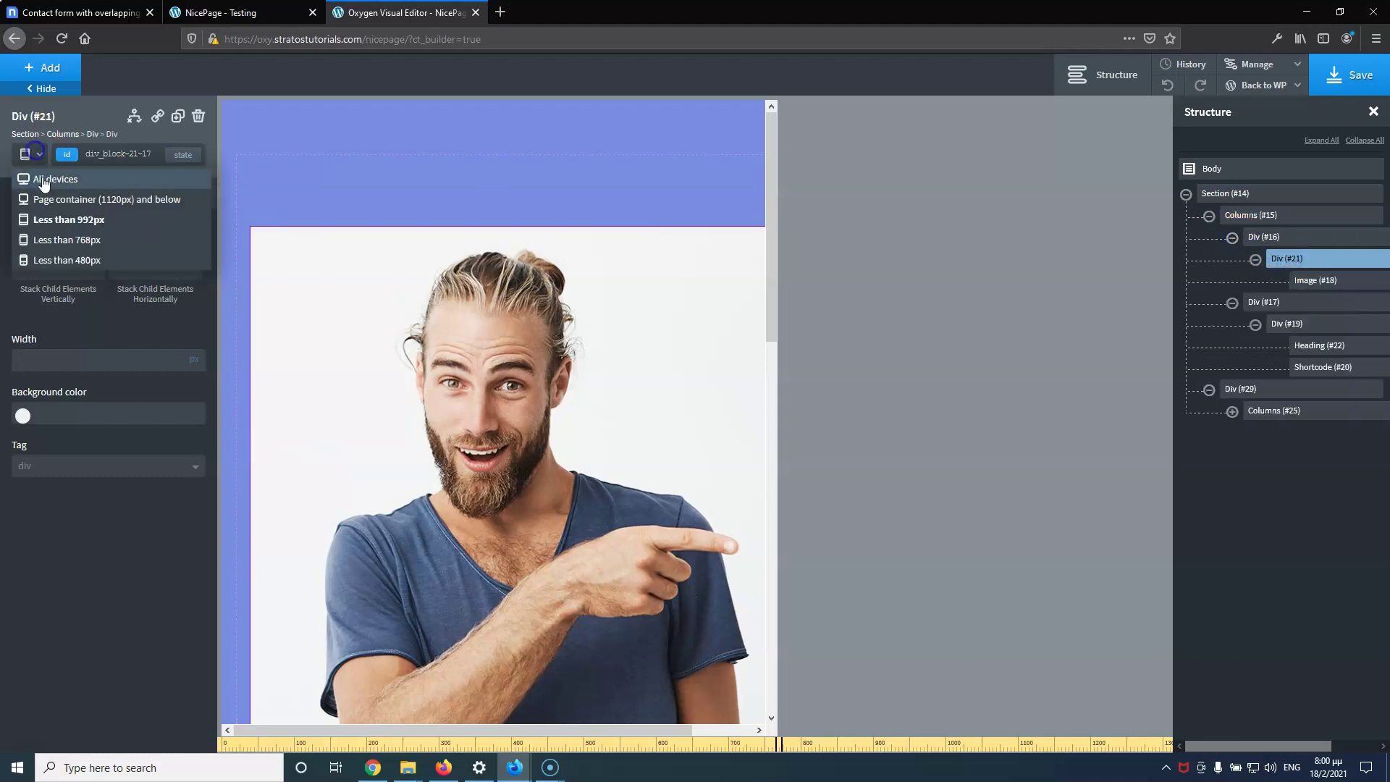
click(51, 183)
click(153, 193)
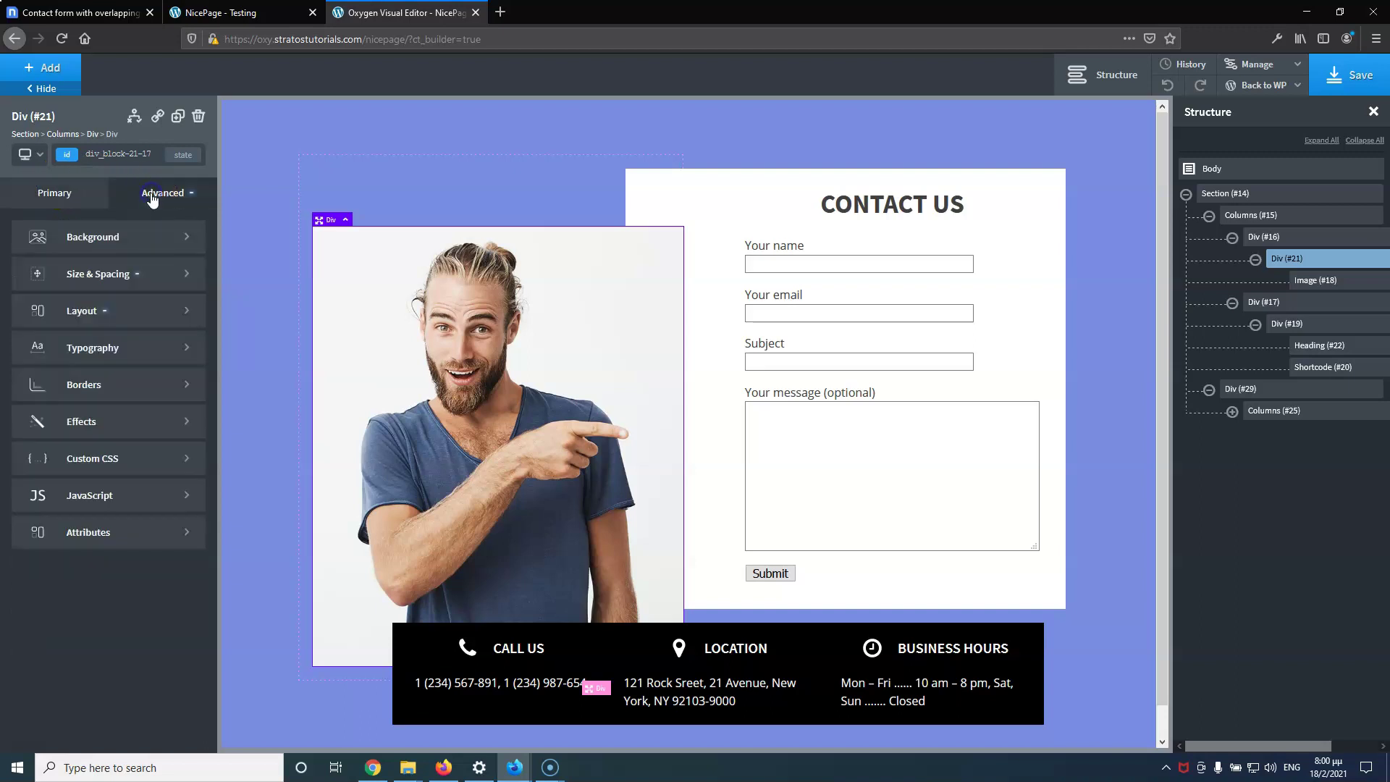
click(134, 275)
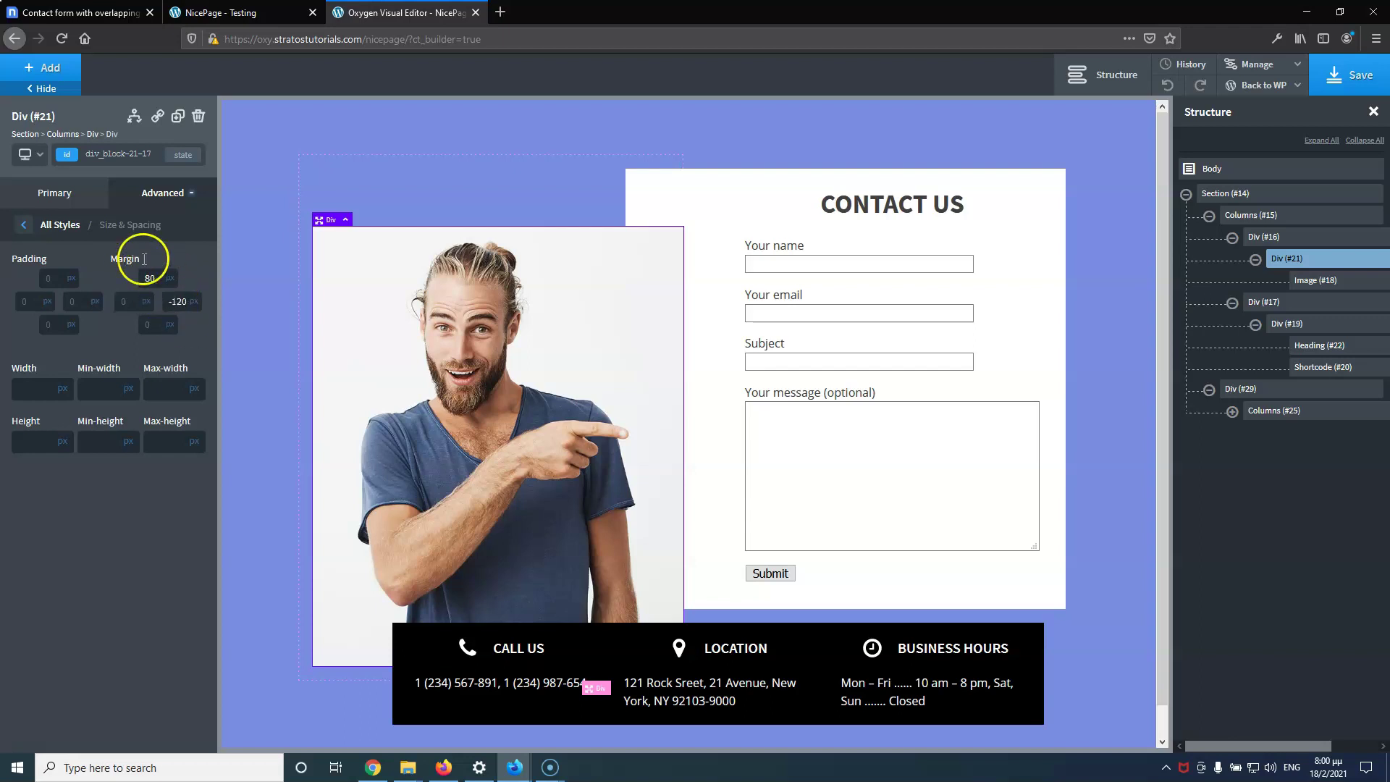
click(35, 156)
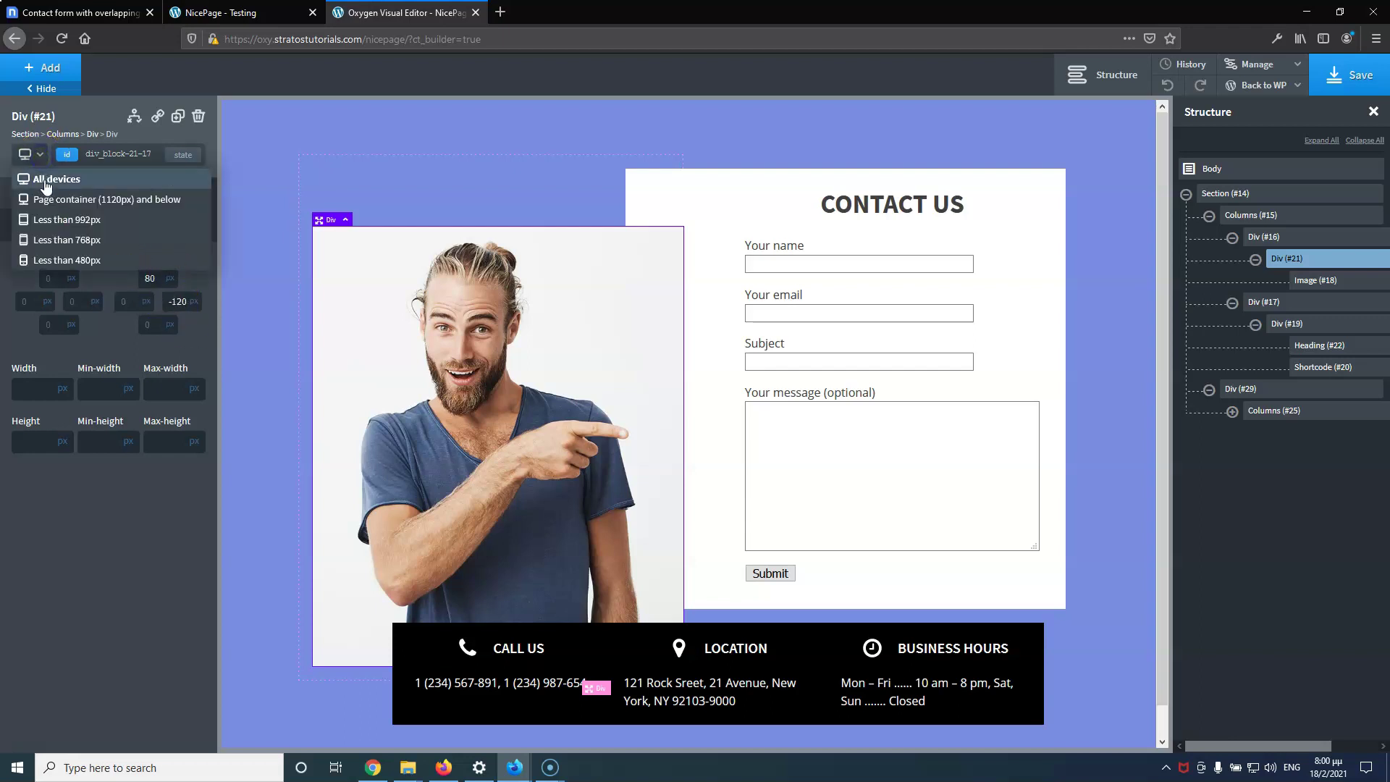
click(62, 221)
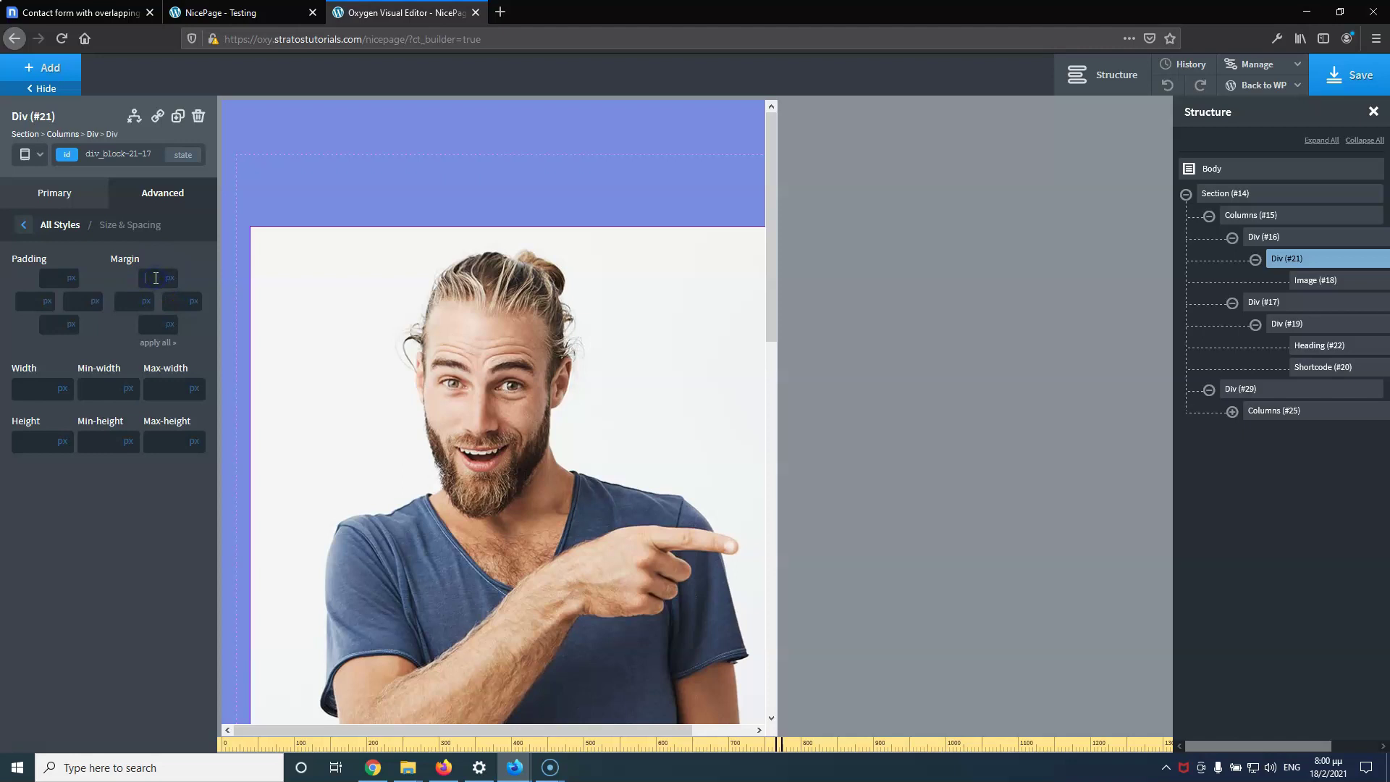
text(0)
click(170, 298)
text(0)
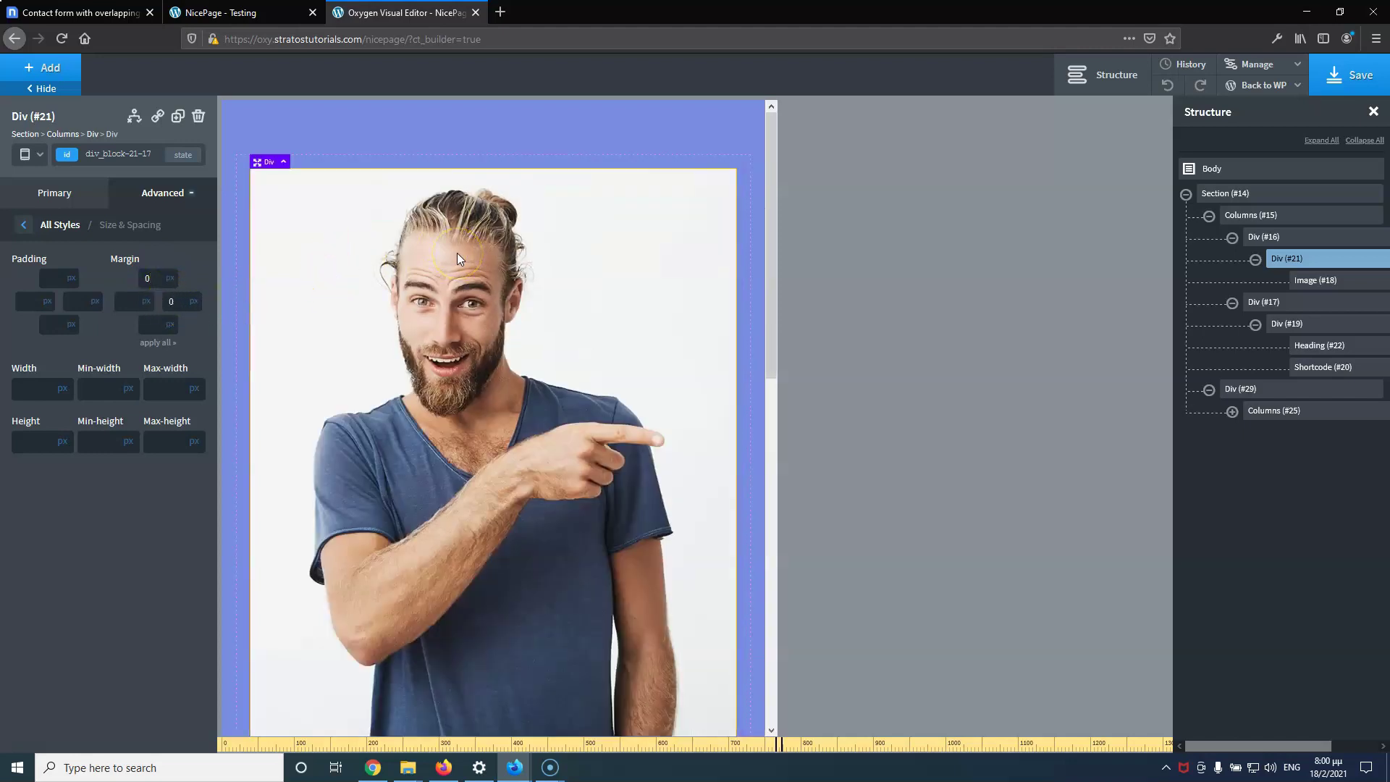
Examine how the photo, form box and contact info stack at less than 992px with the new photo margins
scroll(457, 254, down, 4)
scroll(457, 253, up, 5)
scroll(458, 255, down, 9)
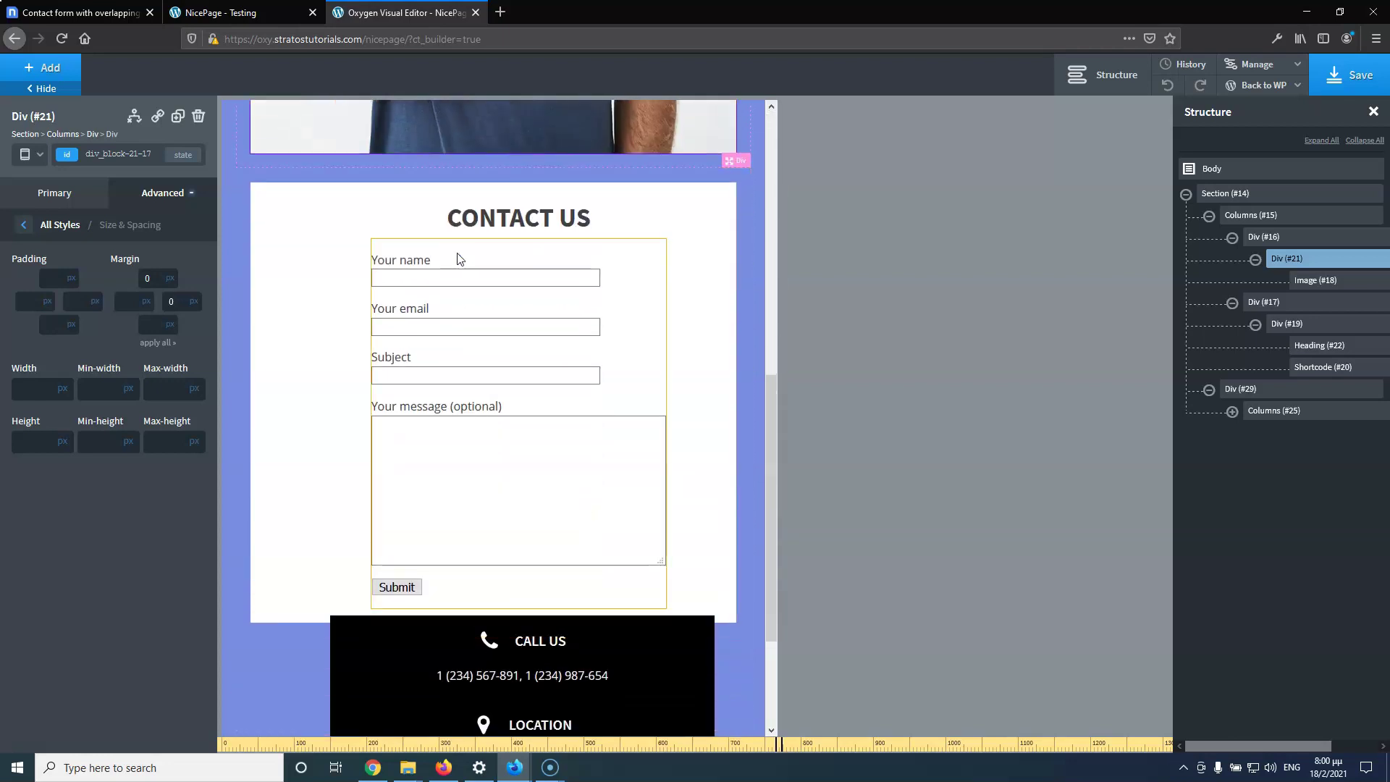
scroll(457, 259, up, 10)
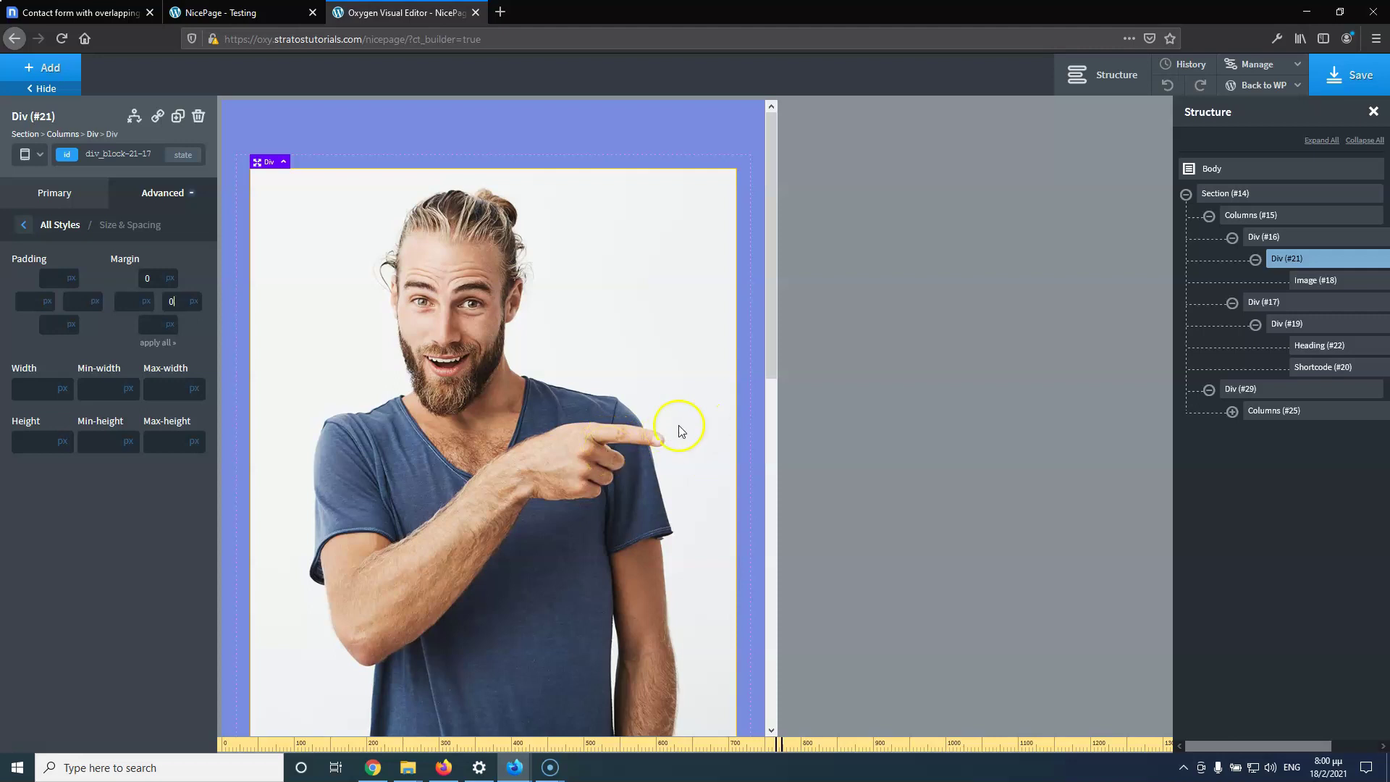
Examine the stacked photo and contact form at less than 992px, and switch the photo, Image (#18), back to the All devices view
scroll(652, 417, down, 5)
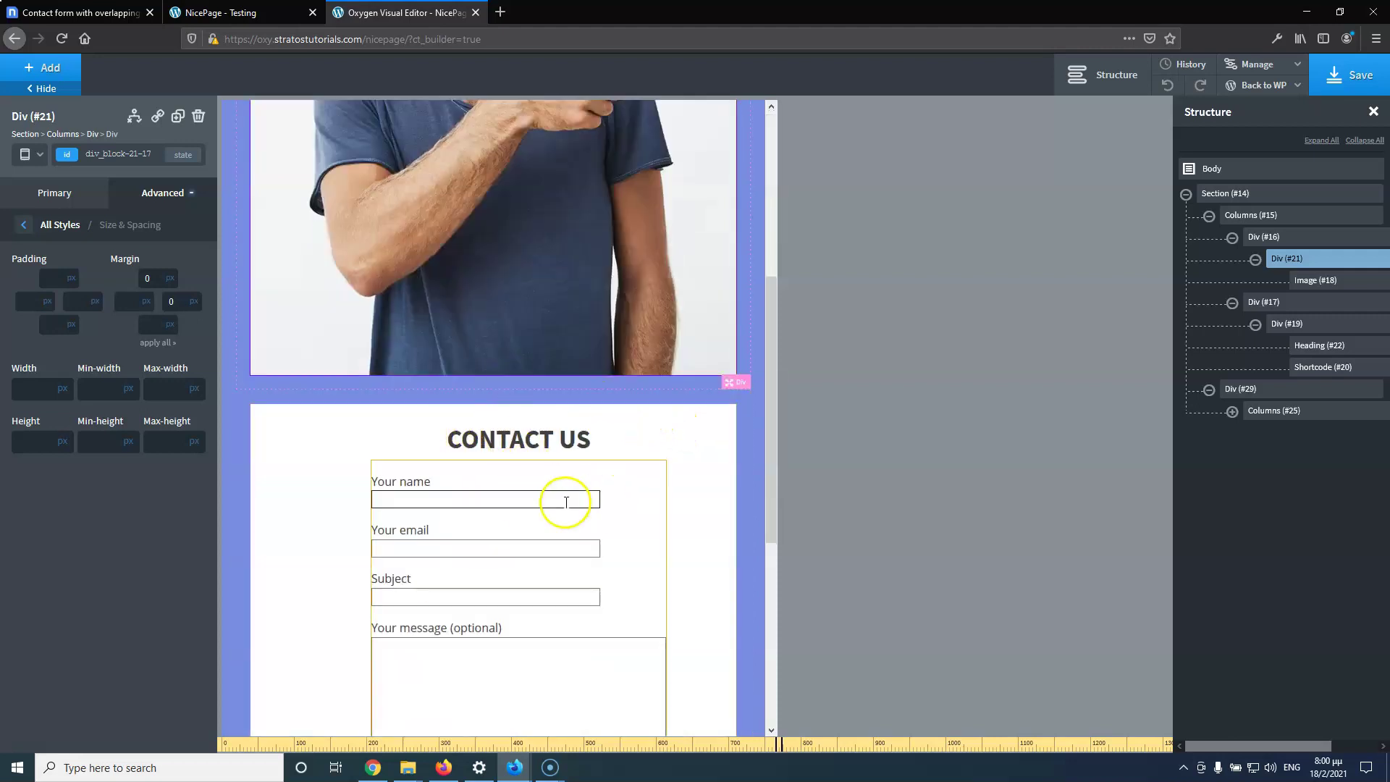
scroll(572, 492, down, 3)
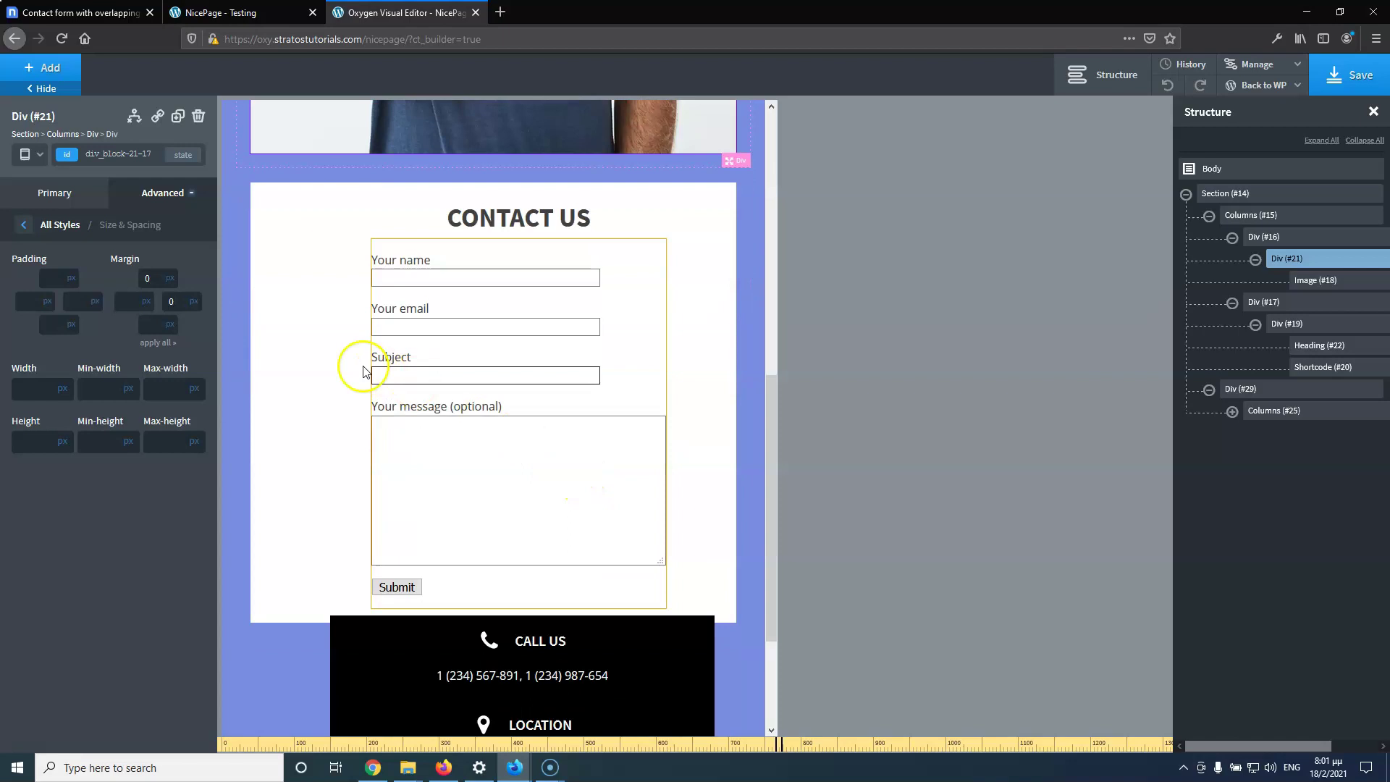
click(1321, 282)
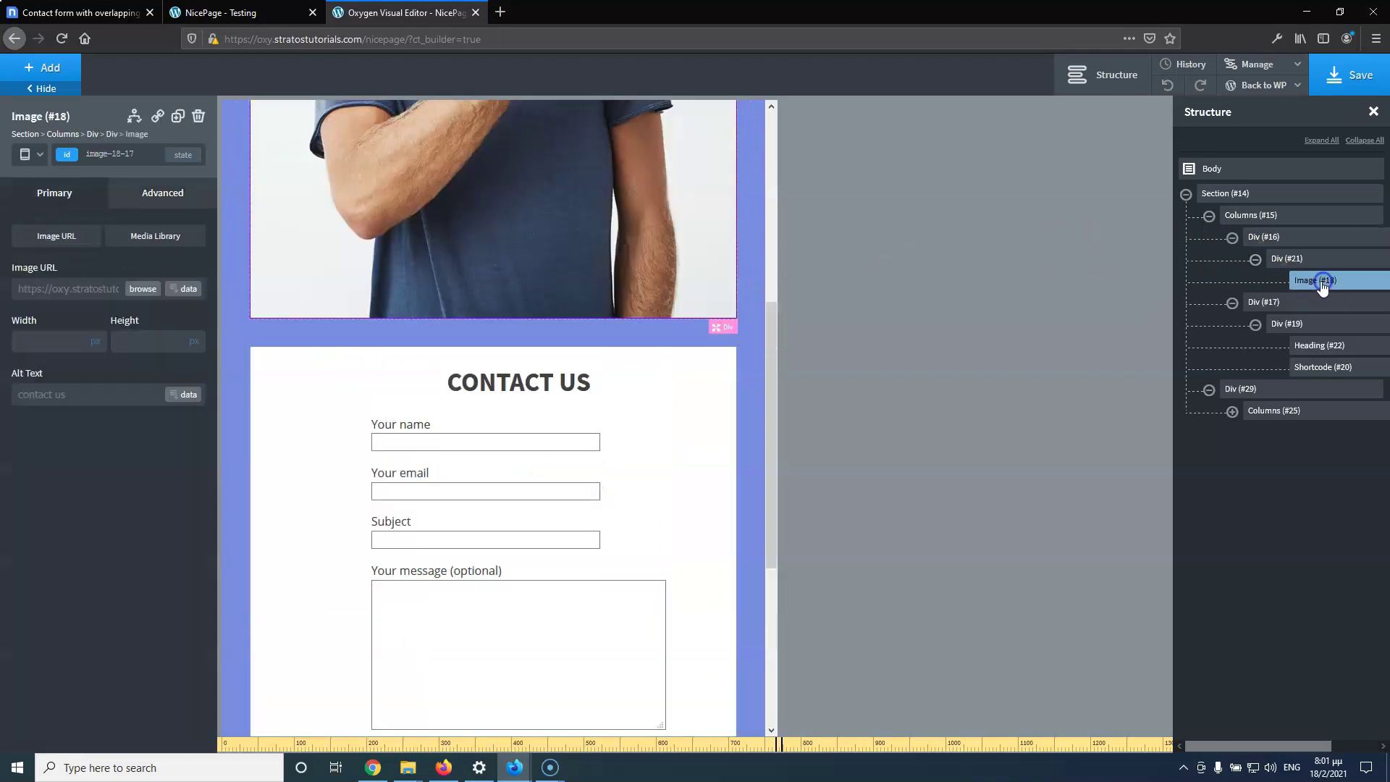
click(39, 158)
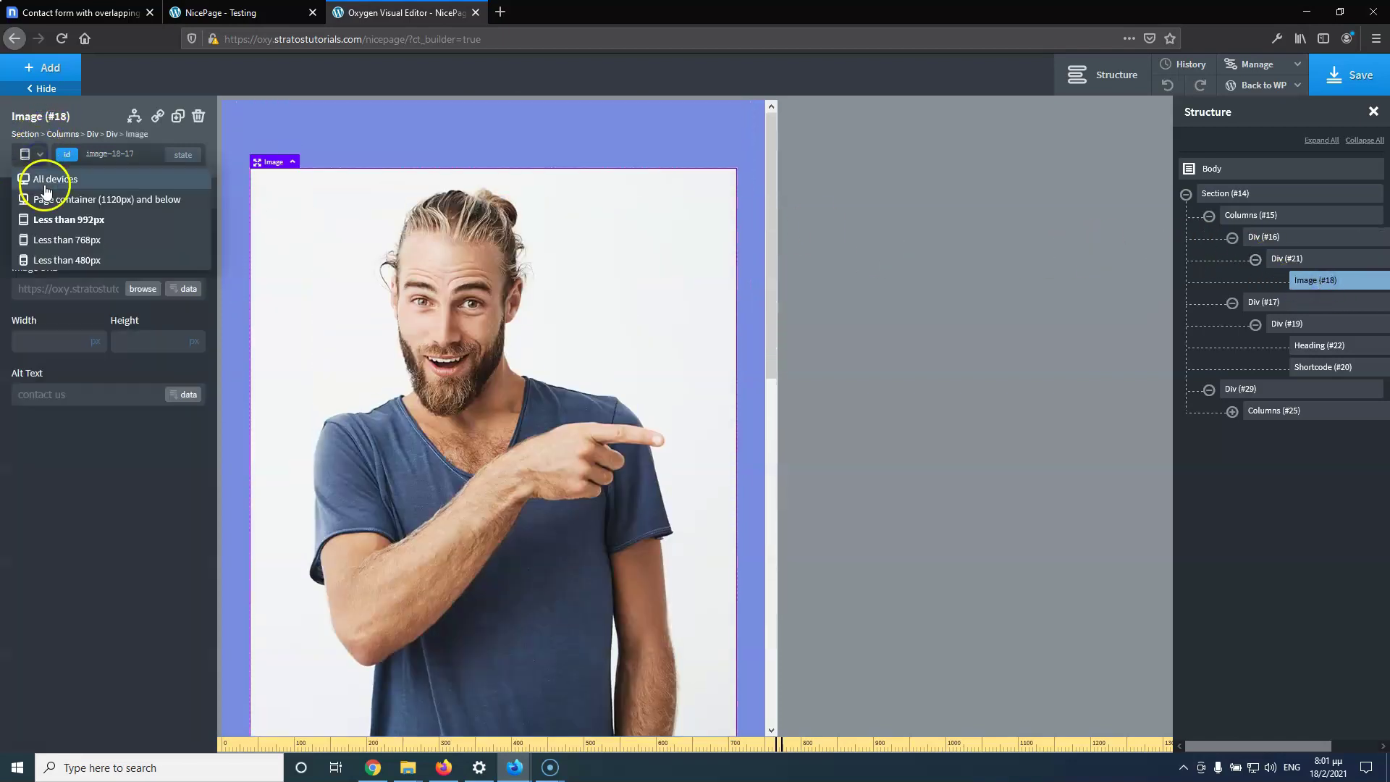
click(45, 187)
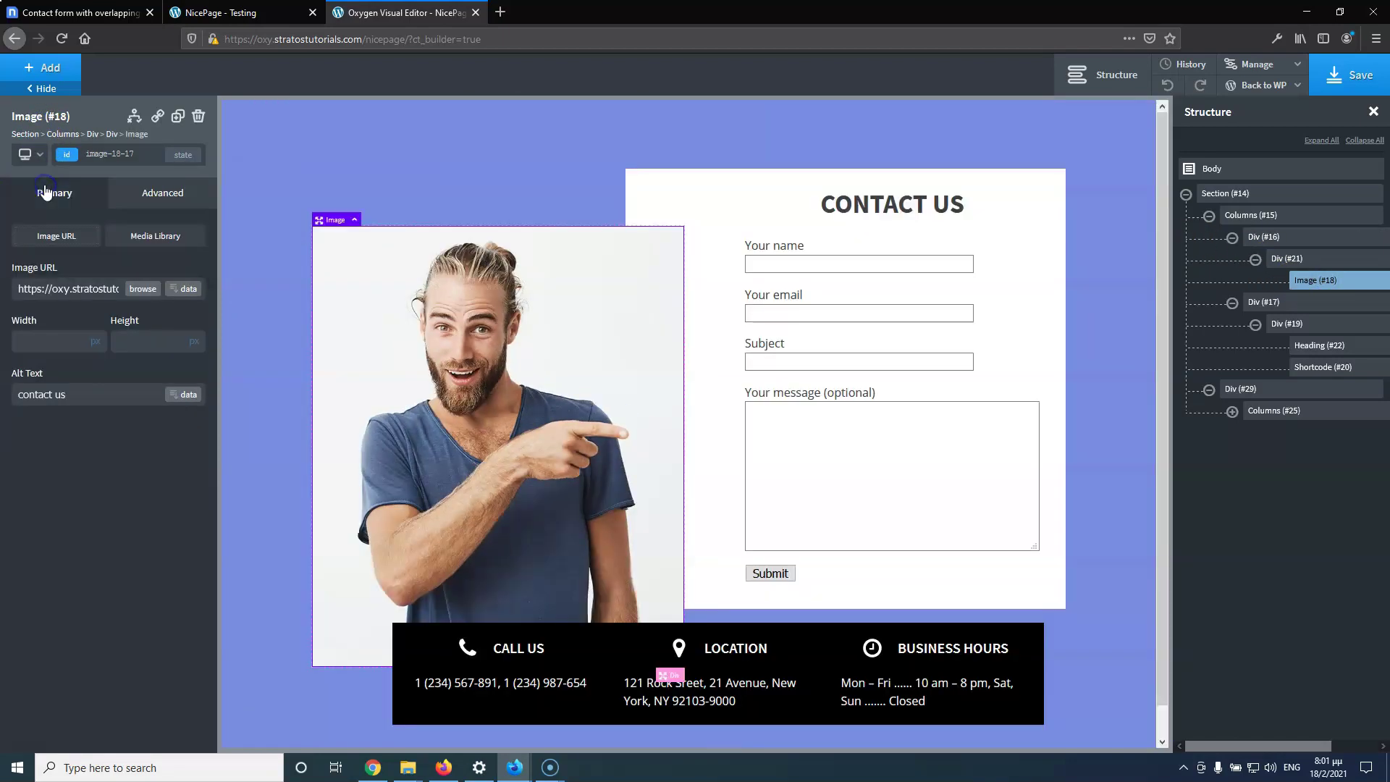
Set the width of the form column, Div (#17), to 100% at less than 992px and return to the All devices view
click(1309, 303)
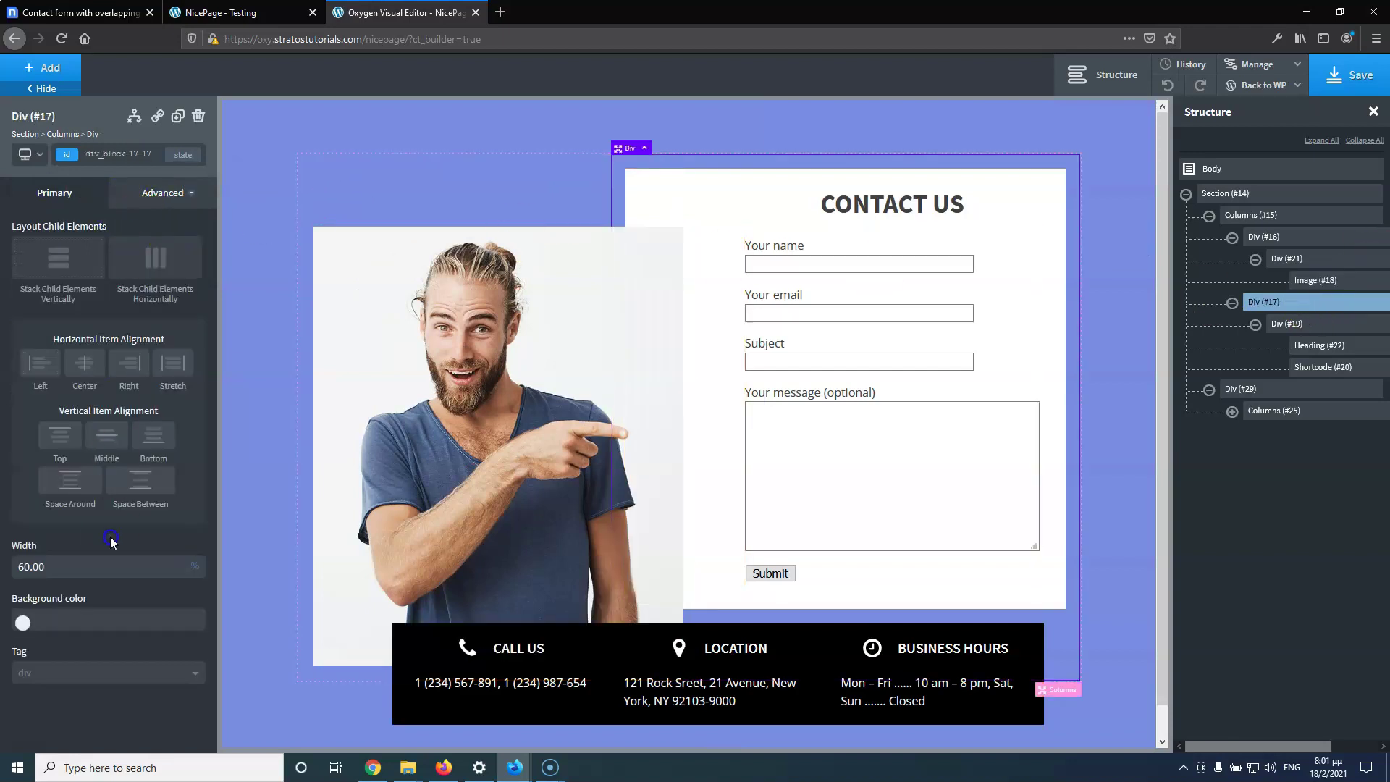
click(39, 158)
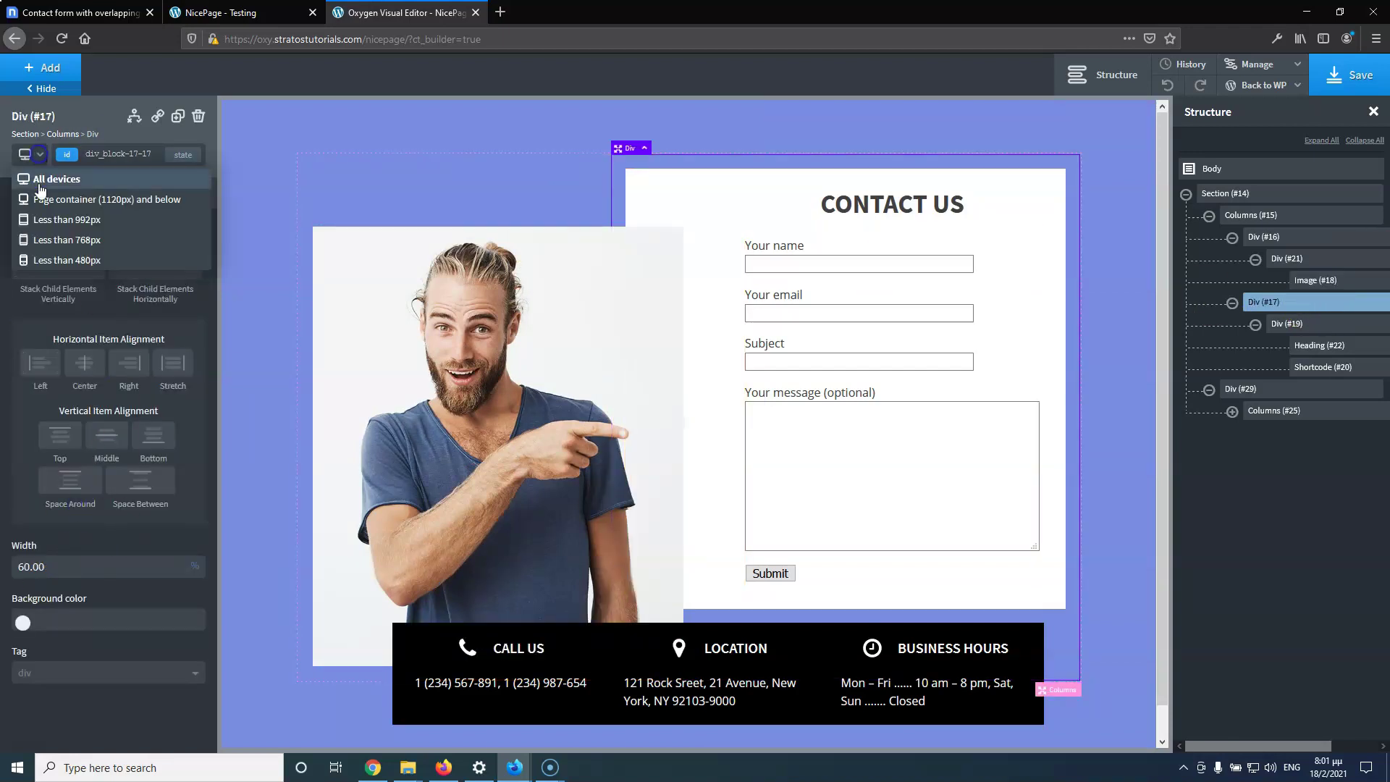
click(76, 265)
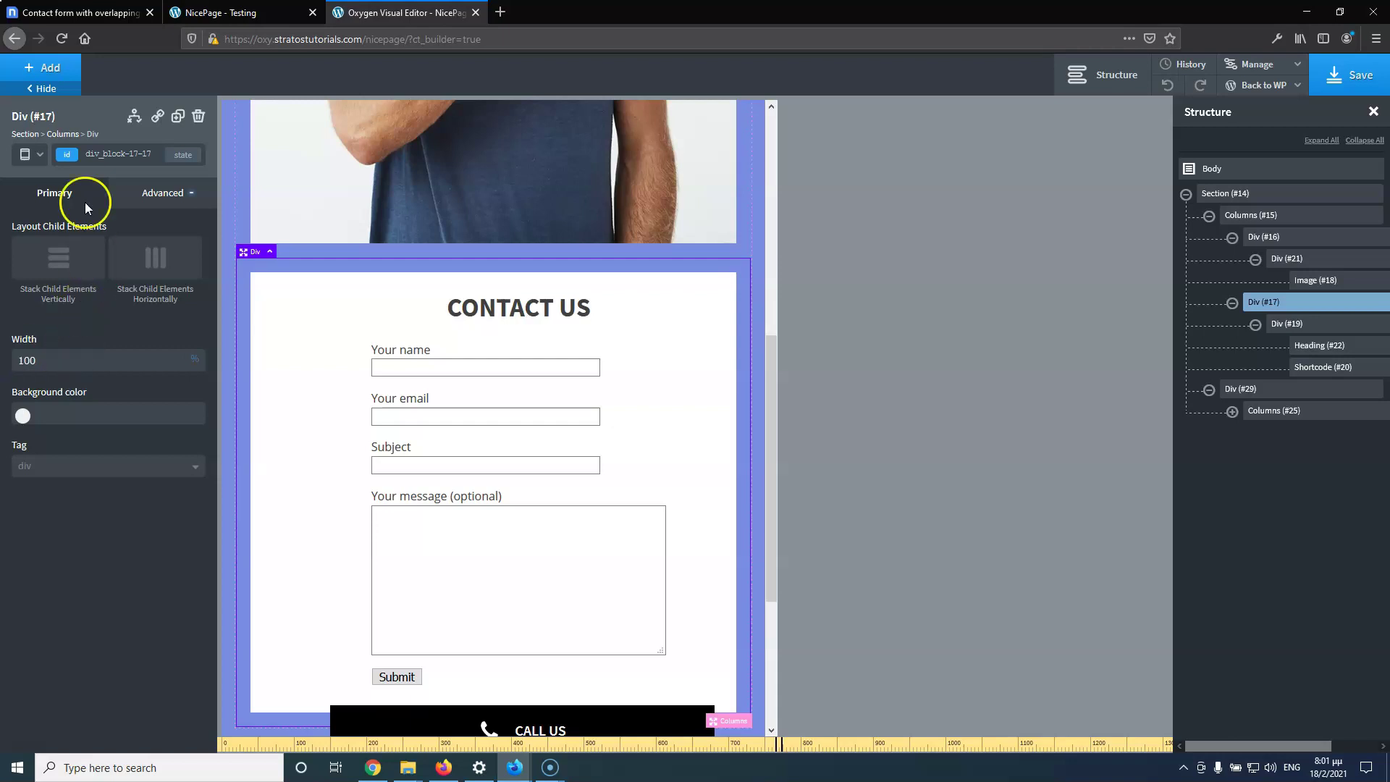
click(29, 155)
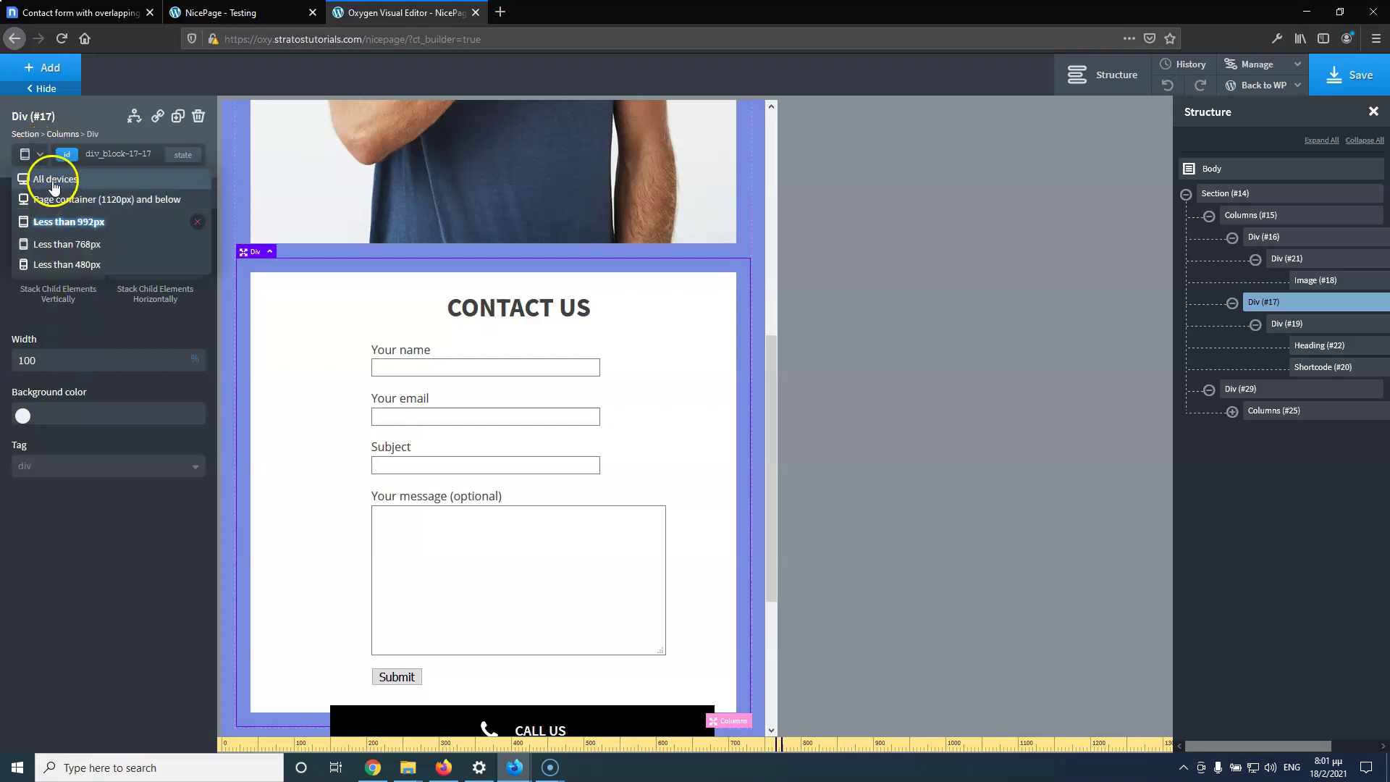
click(43, 179)
Check the All devices layout and spacing settings of the white form box, Div (#19)
click(1322, 327)
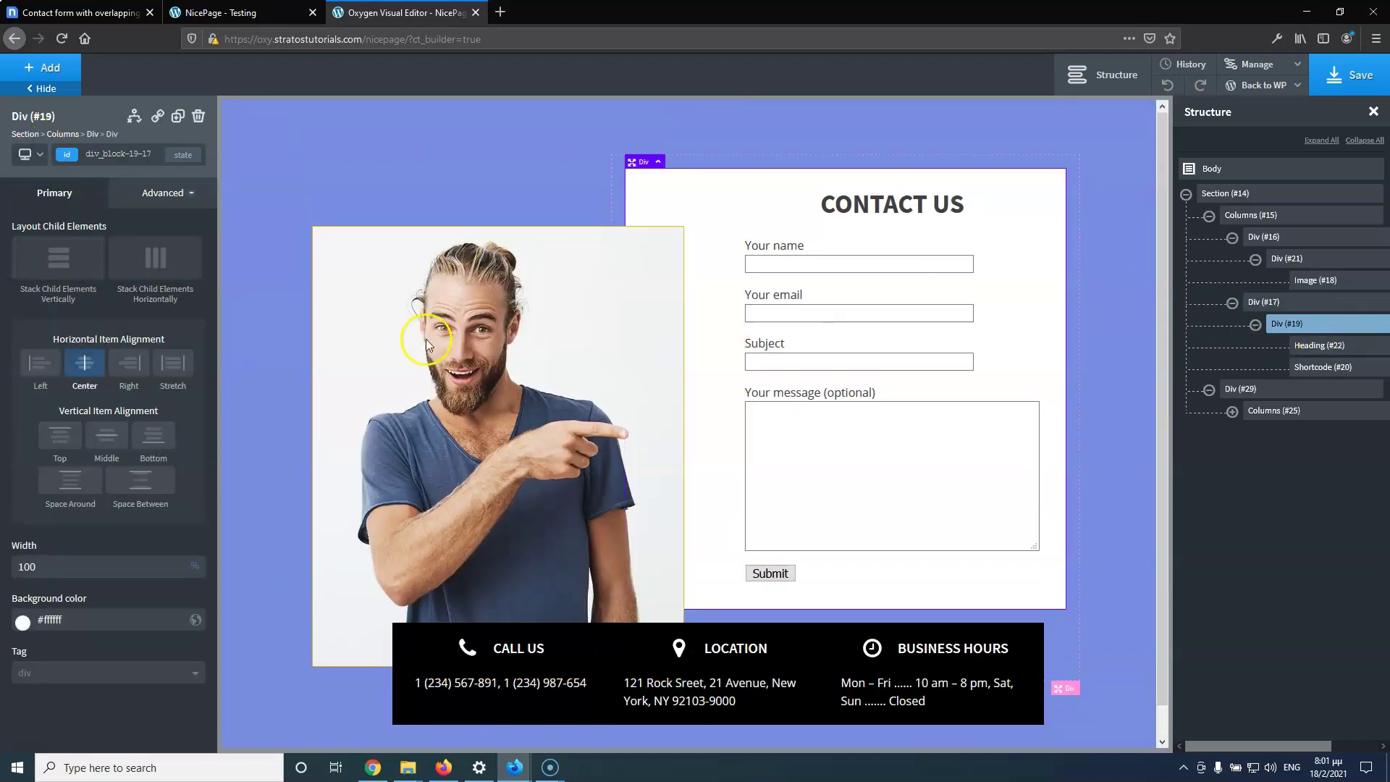
click(163, 192)
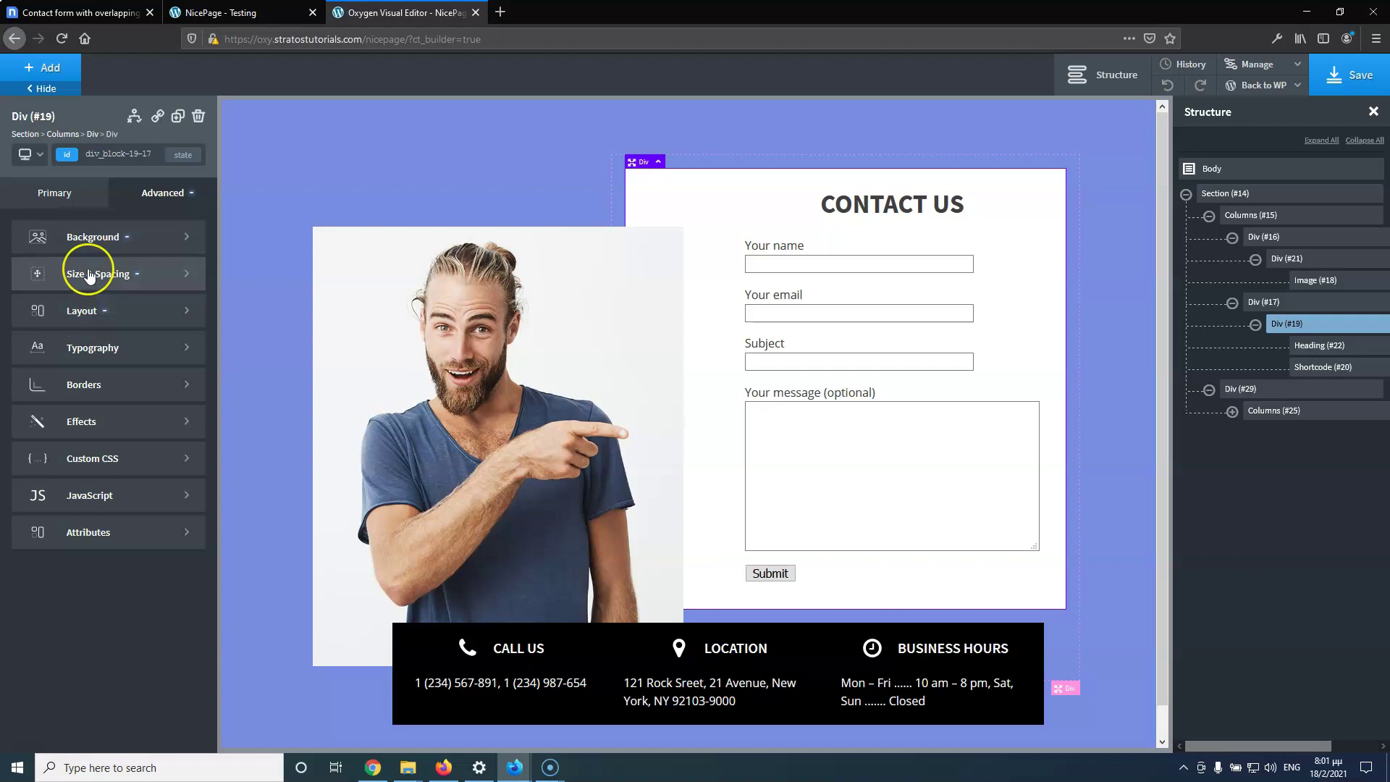
click(88, 311)
click(23, 224)
click(89, 277)
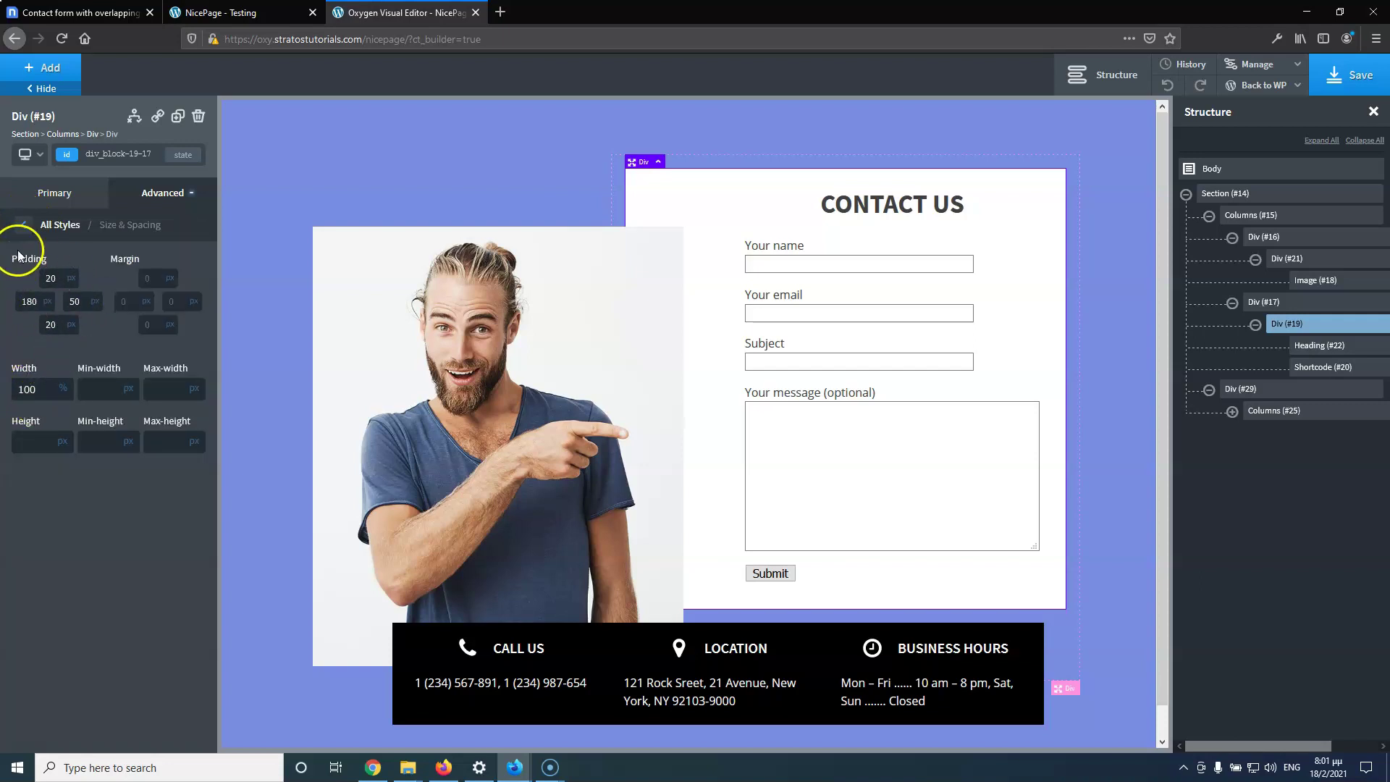
Set the top, left, bottom and right padding of the form box, Div (#19), to 0 at less than 992px
click(31, 154)
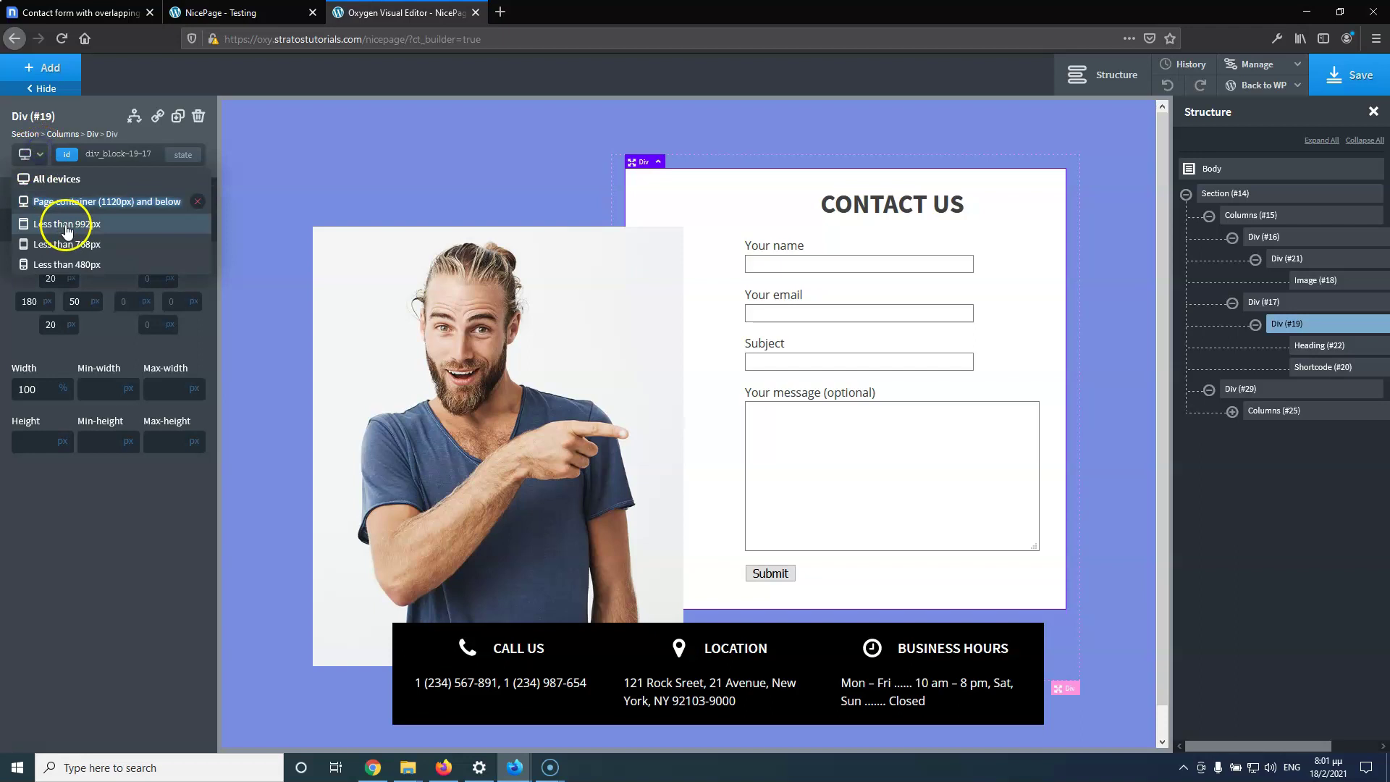
click(67, 226)
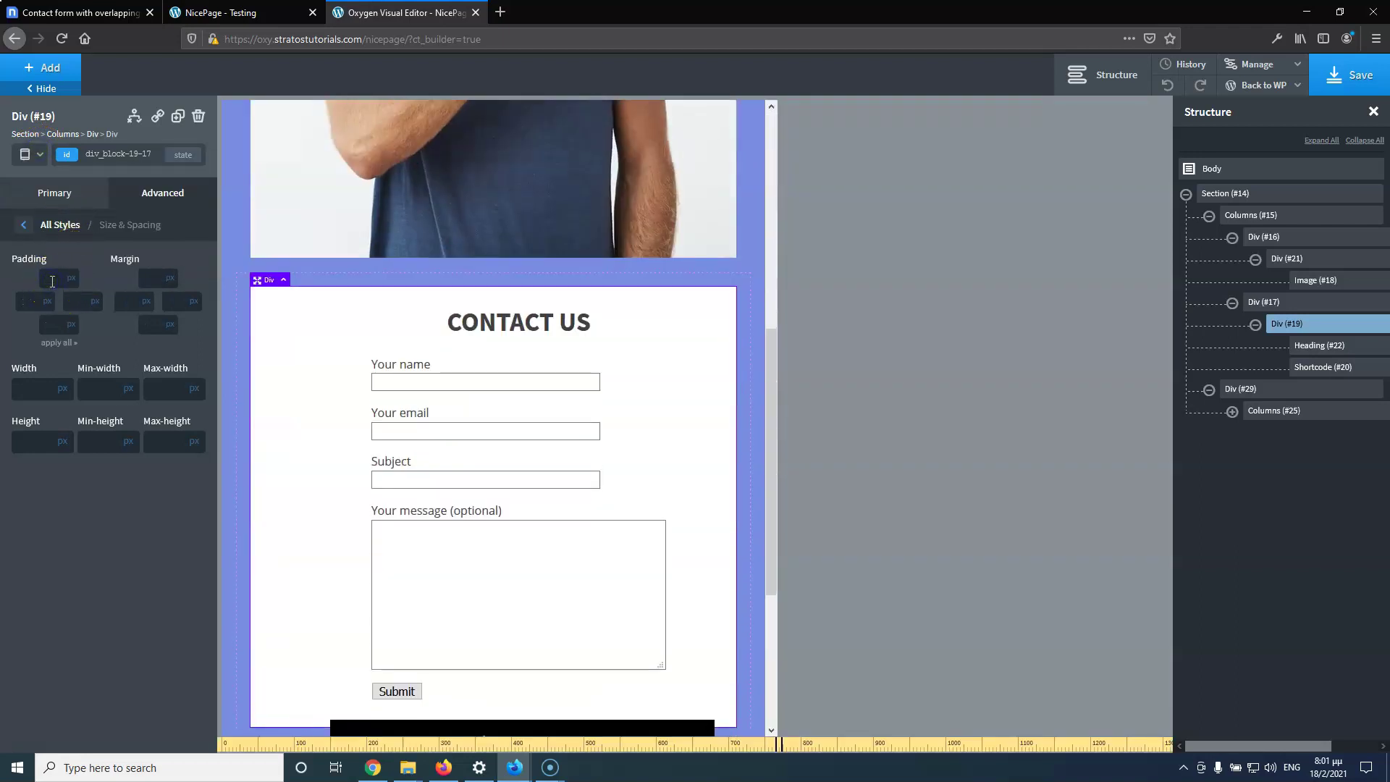
text(0)
click(48, 301)
text(0)
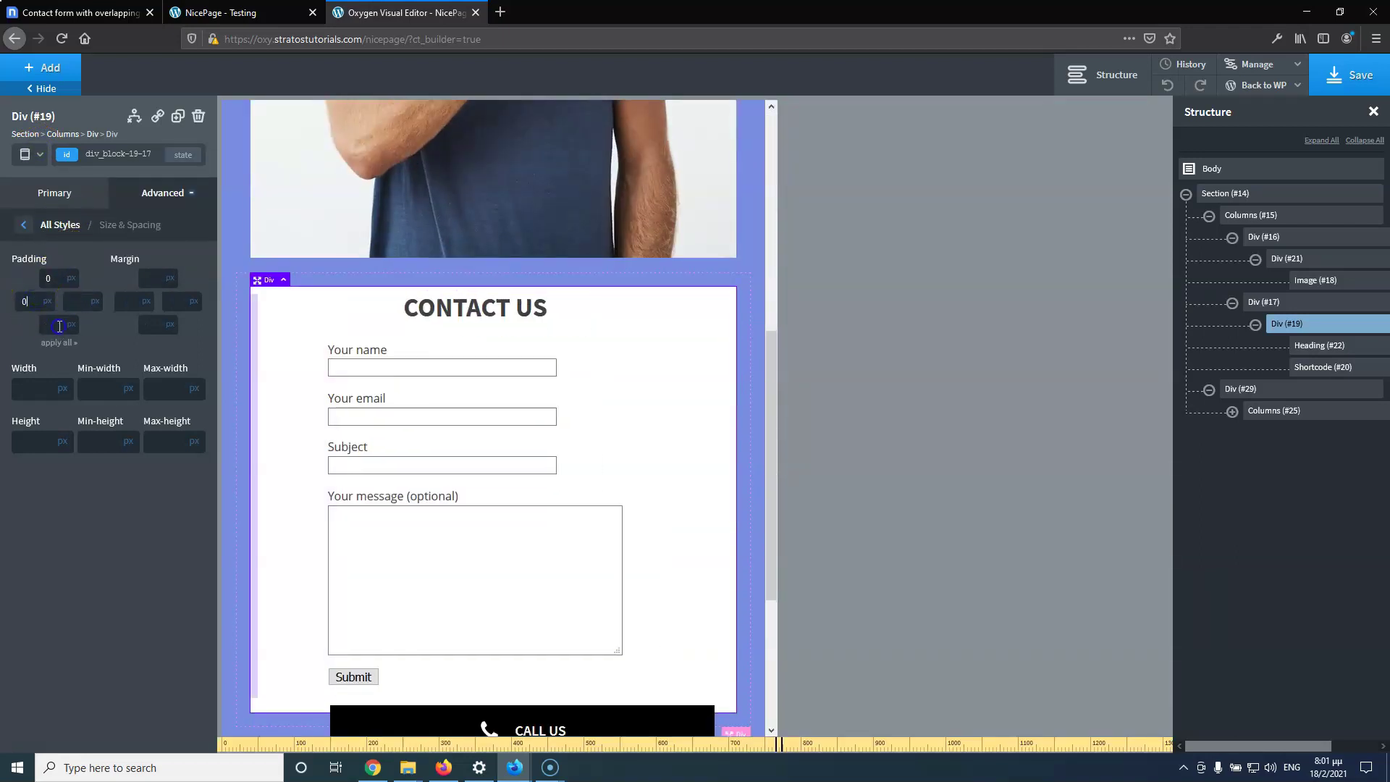
click(59, 325)
text(0)
click(76, 301)
text(0)
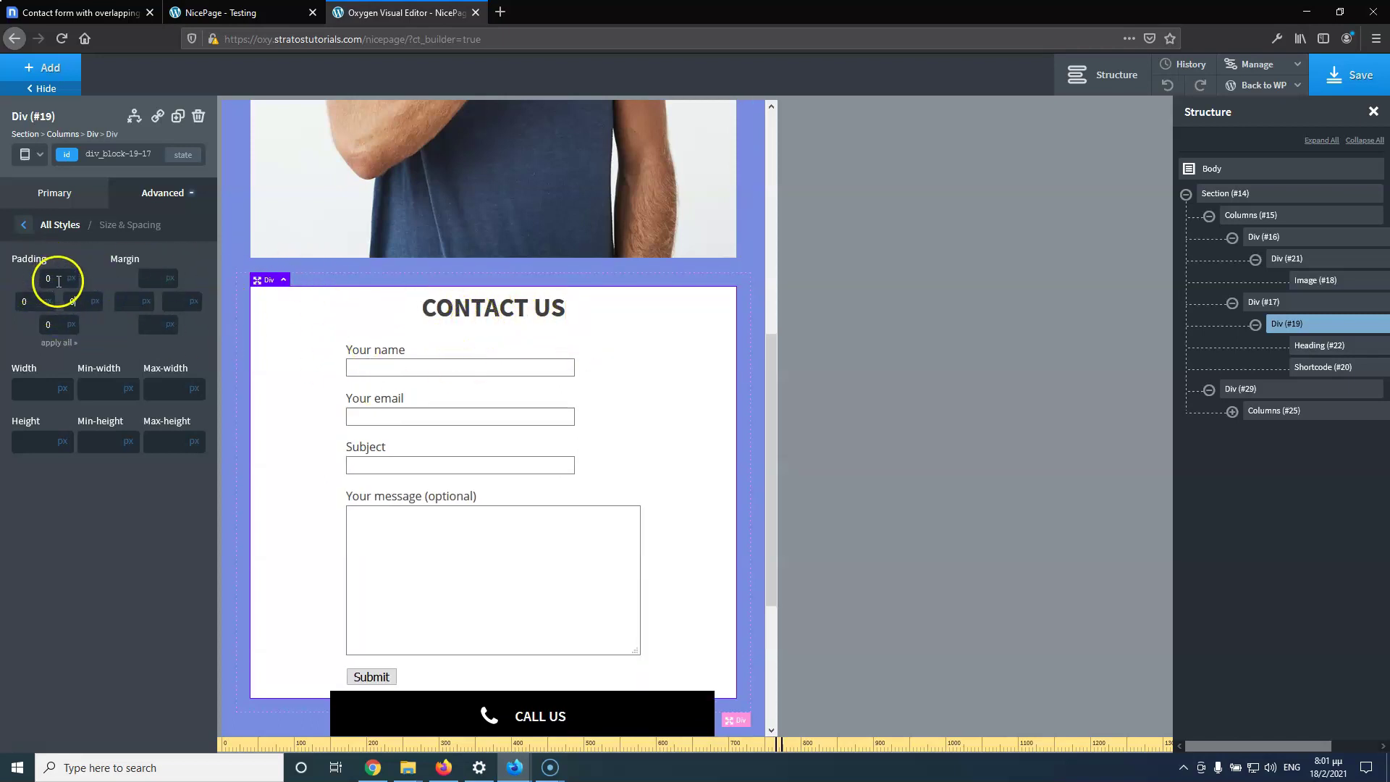
Set the form box's top and bottom padding to 20 px at less than 992px and save the page
text(20)
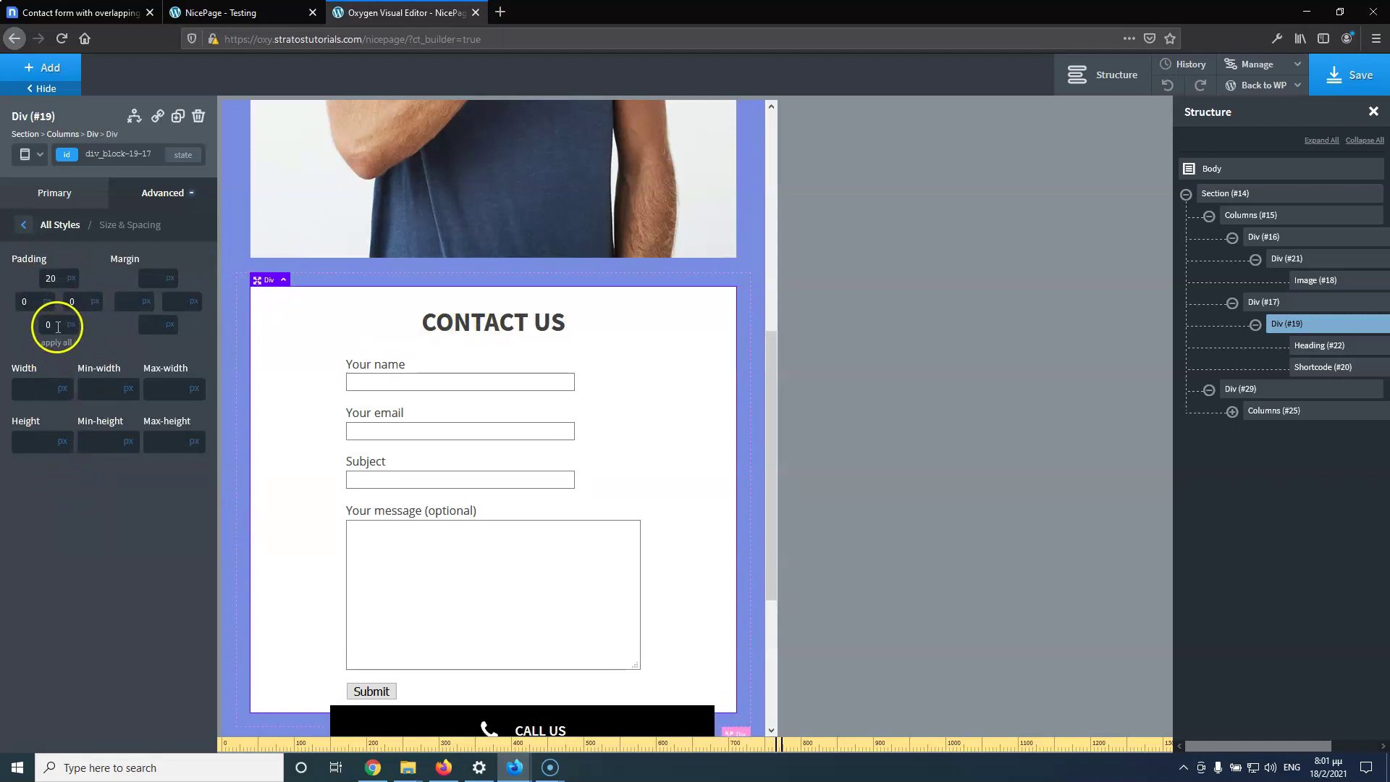
text(20)
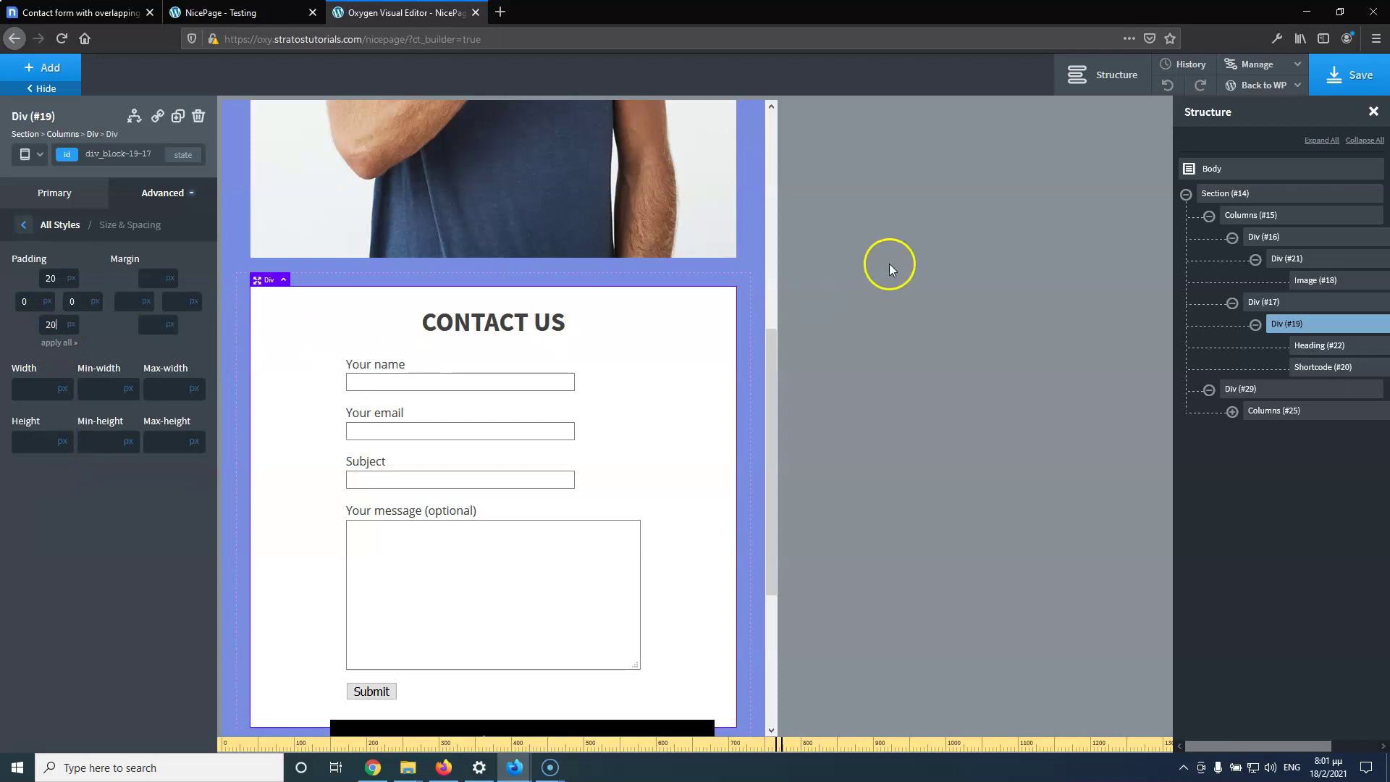
click(1351, 85)
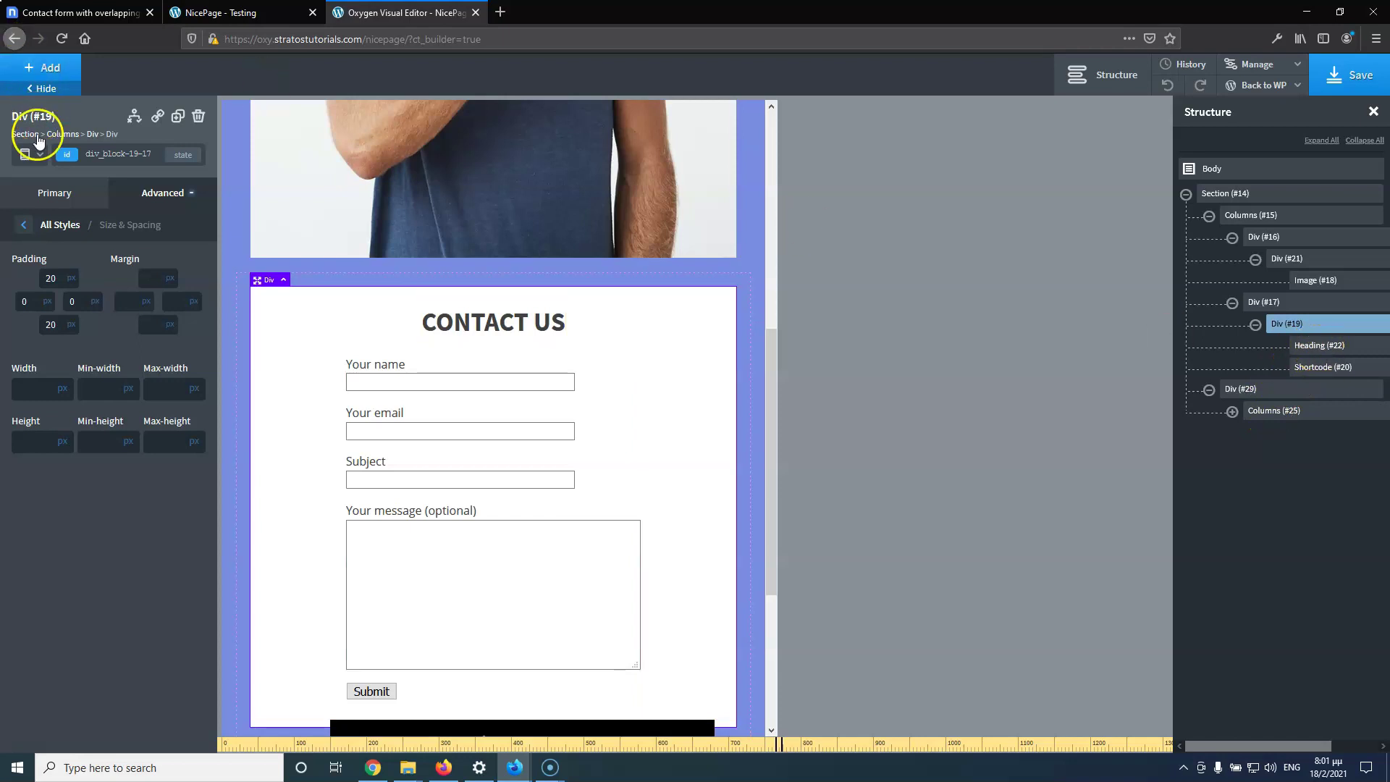
Return to the All devices view and check the layout, padding and margin settings of the contact info wrapper, Div (#29)
click(1329, 367)
click(39, 154)
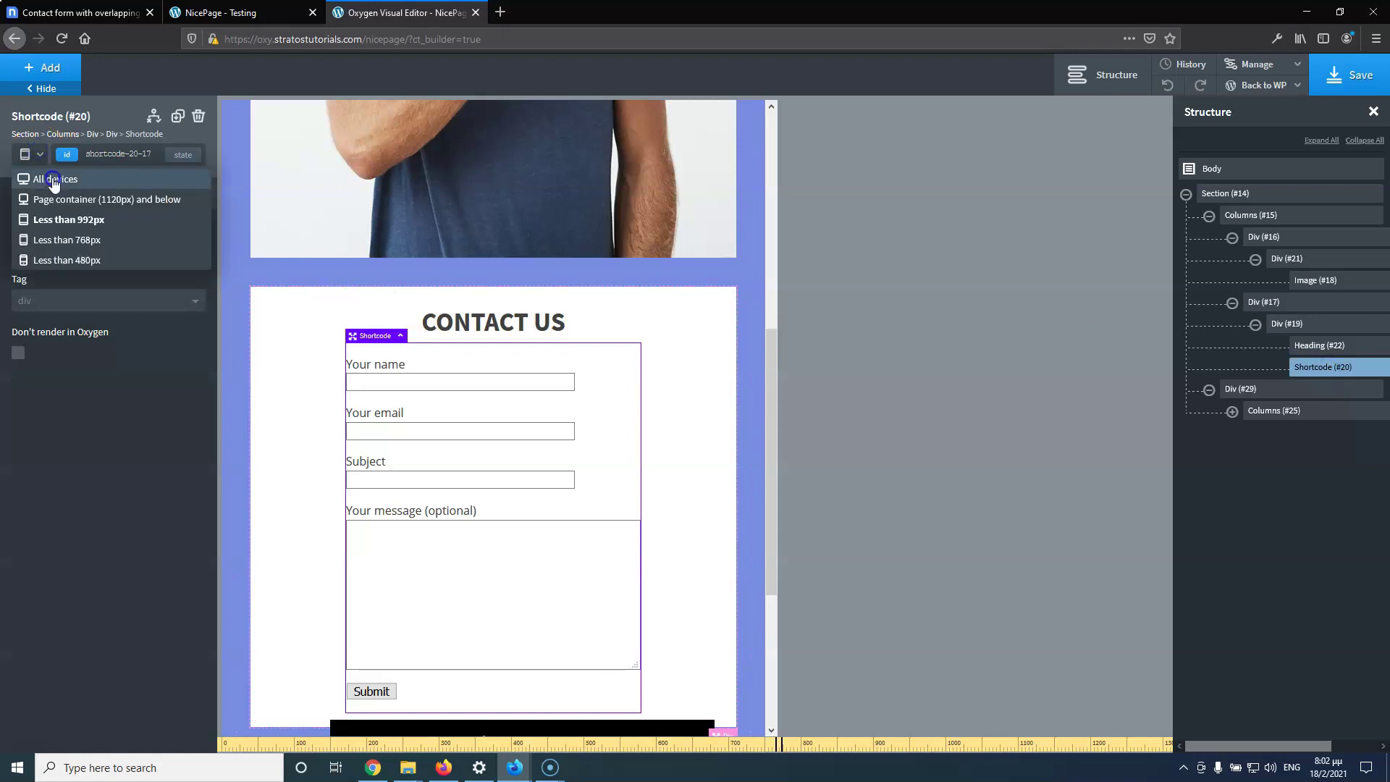
click(51, 178)
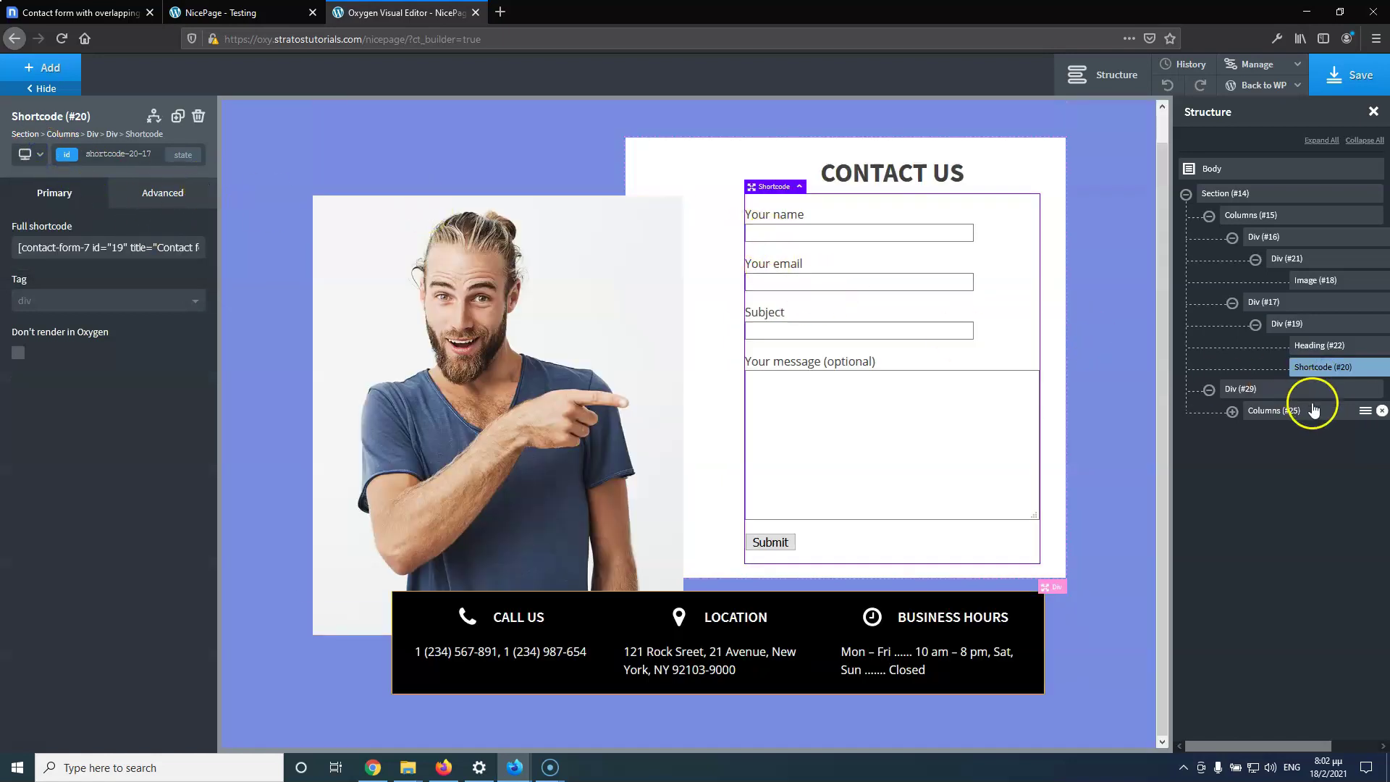
click(1288, 395)
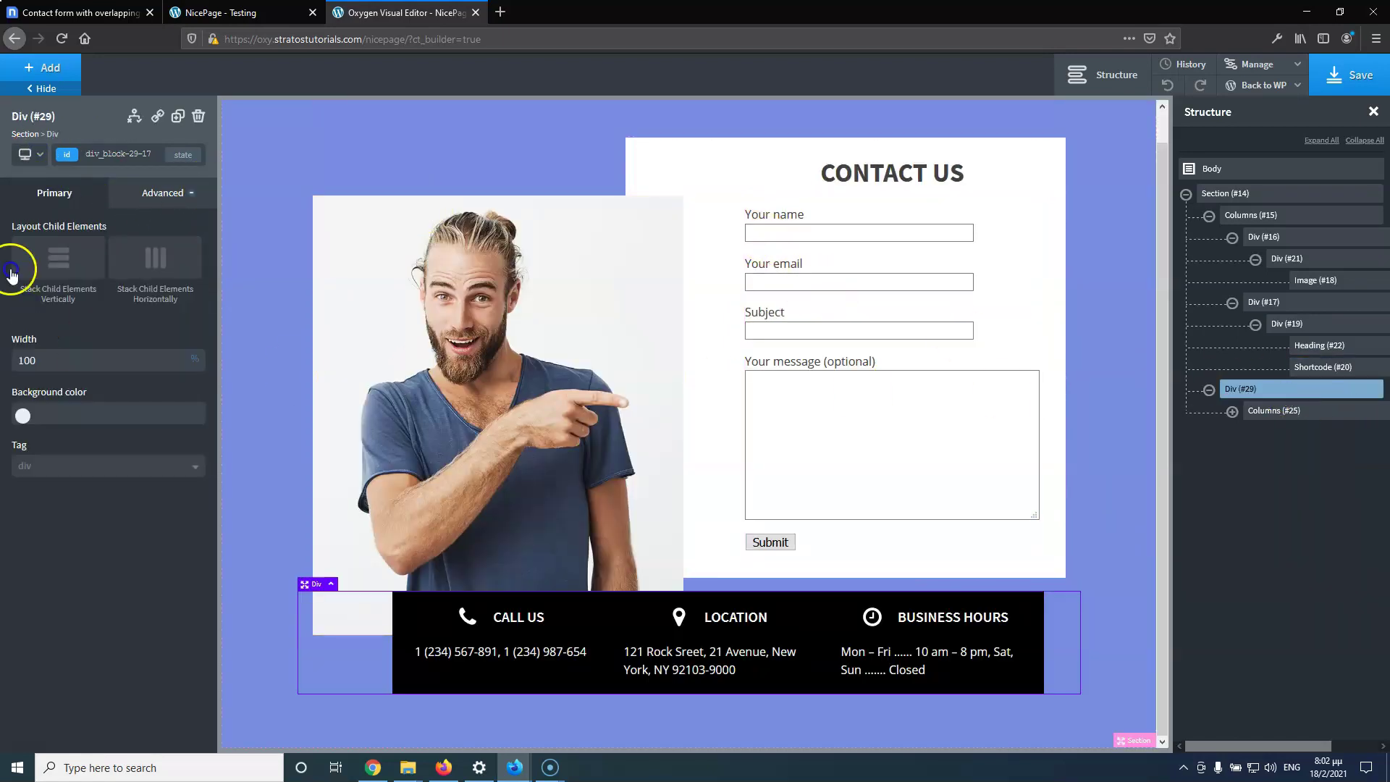
click(162, 196)
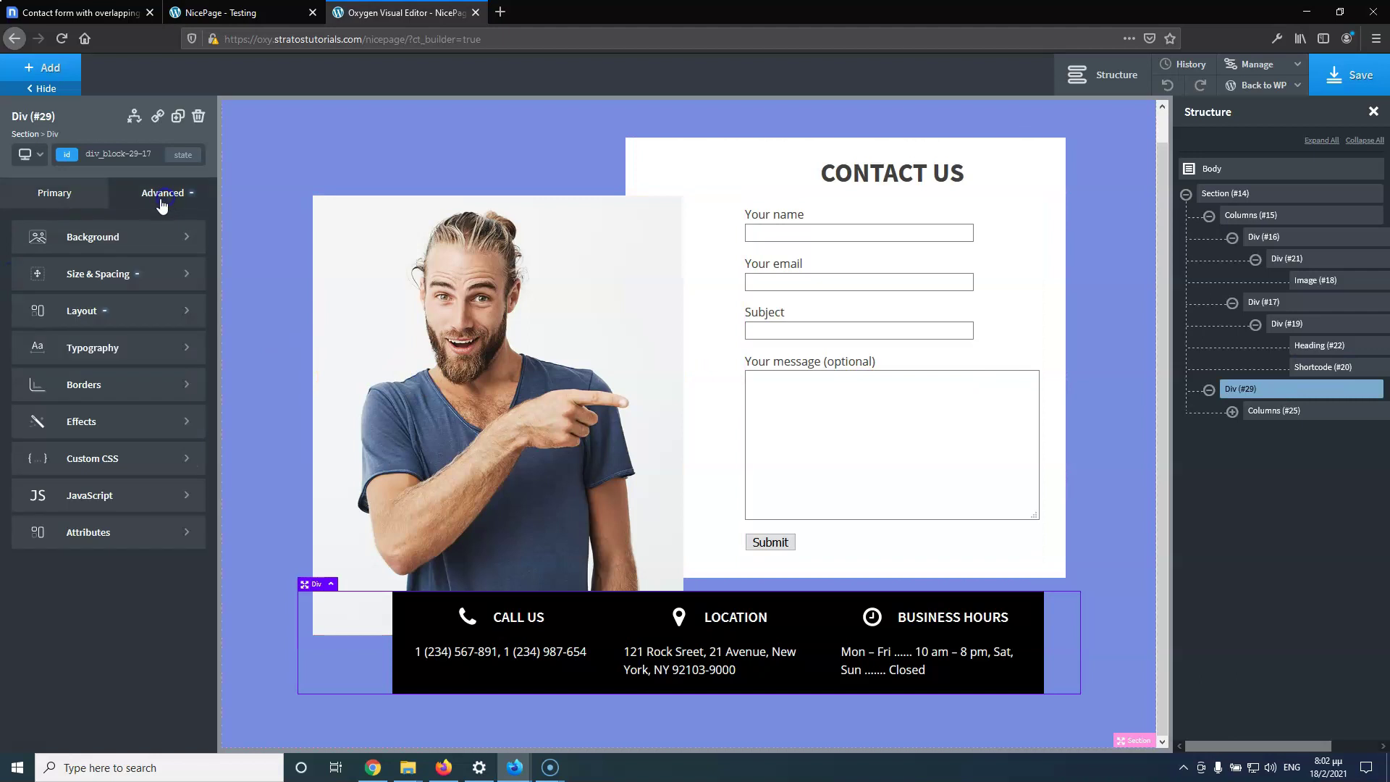
click(85, 319)
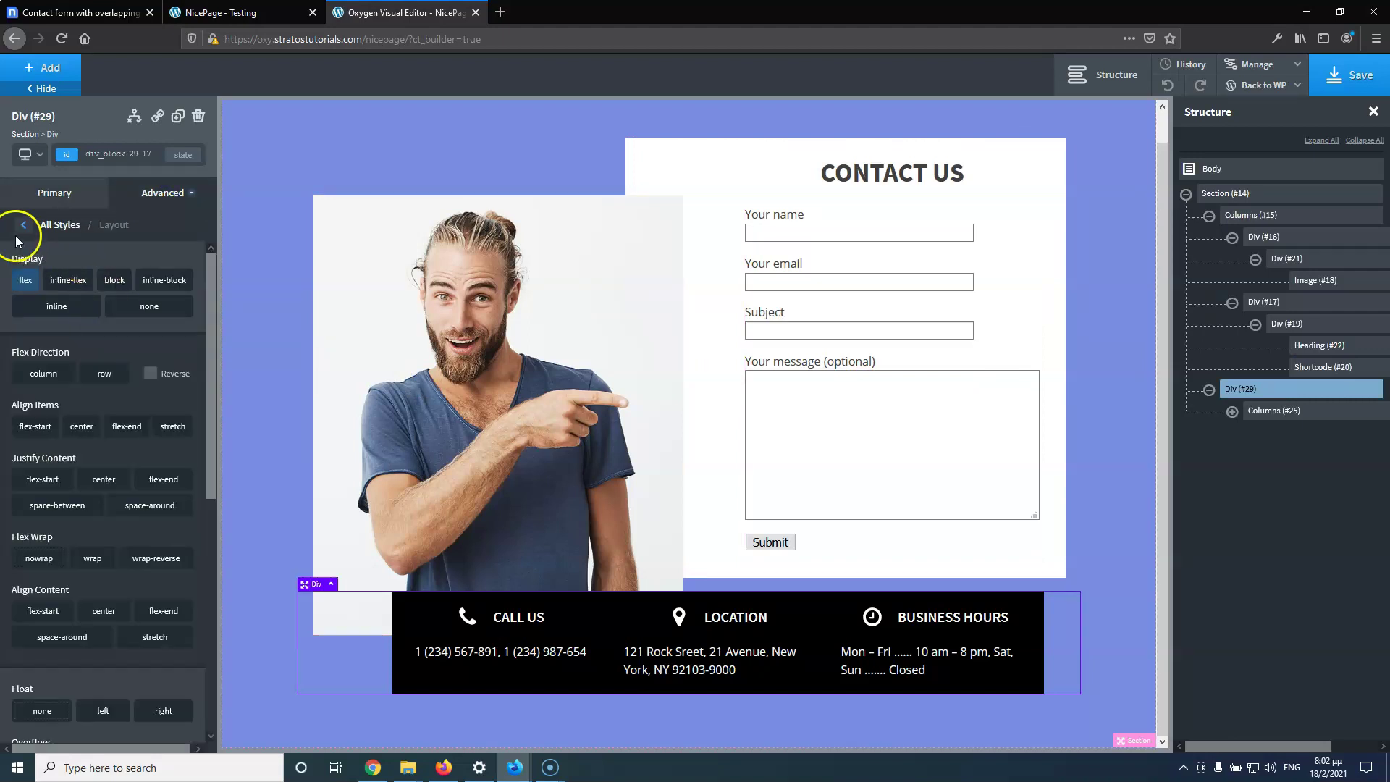
click(22, 228)
click(130, 286)
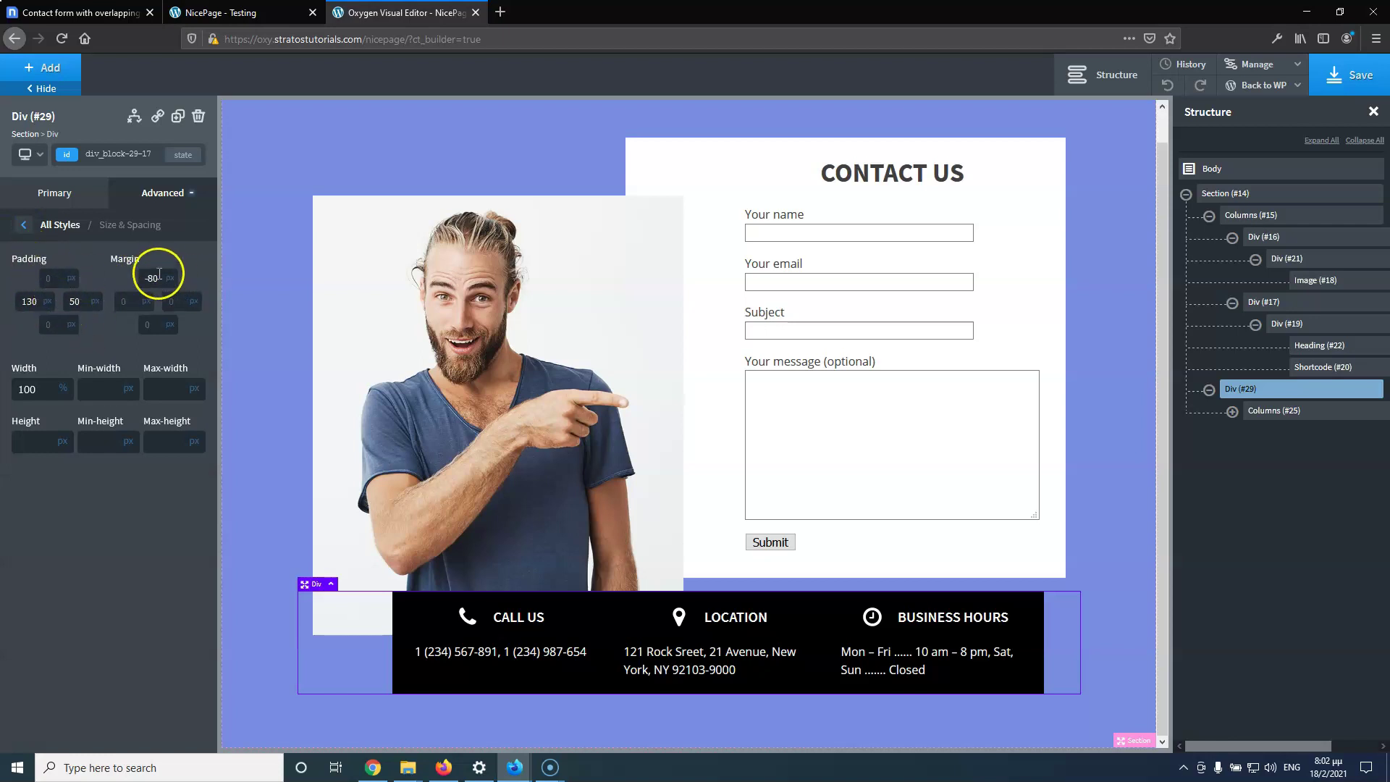
Set the contact info wrapper's top margin and its left and right padding to 0 at less than 992px
click(30, 155)
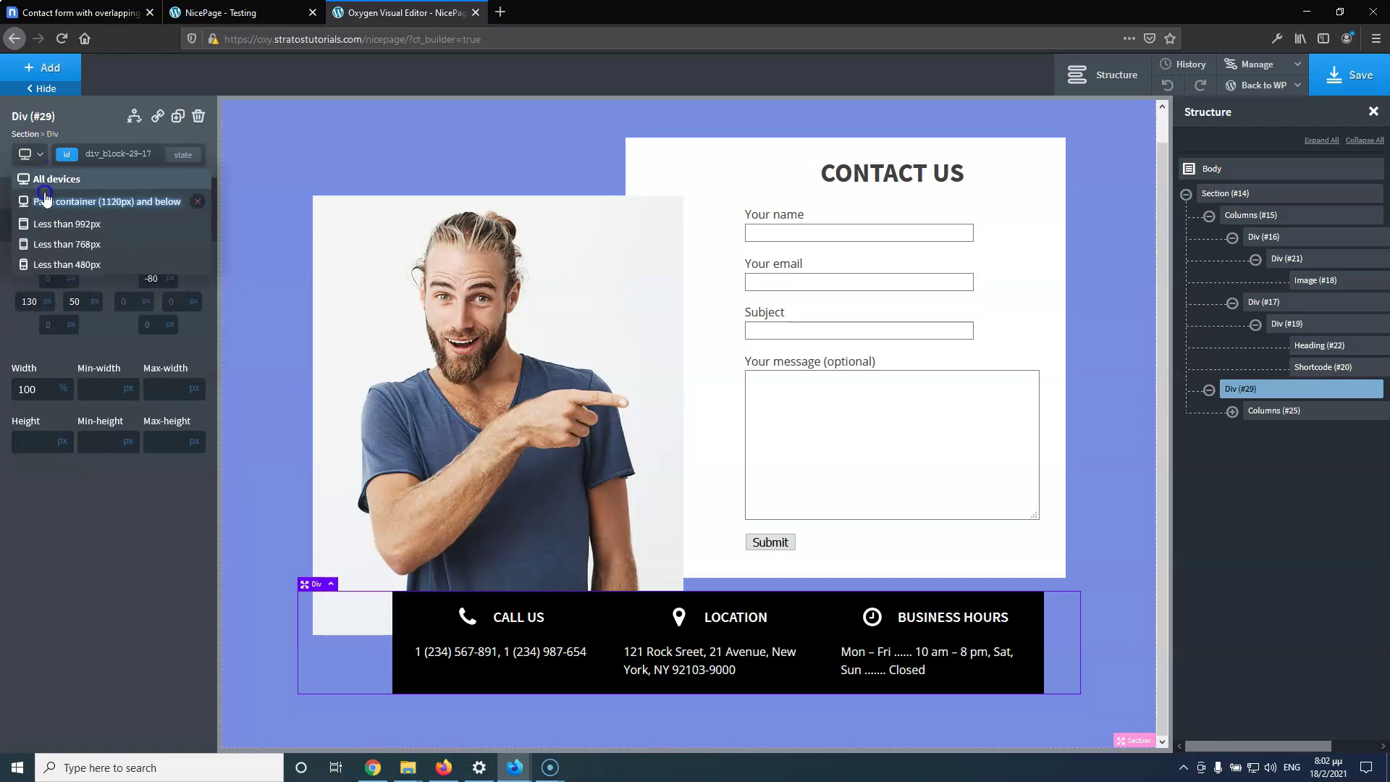
click(66, 244)
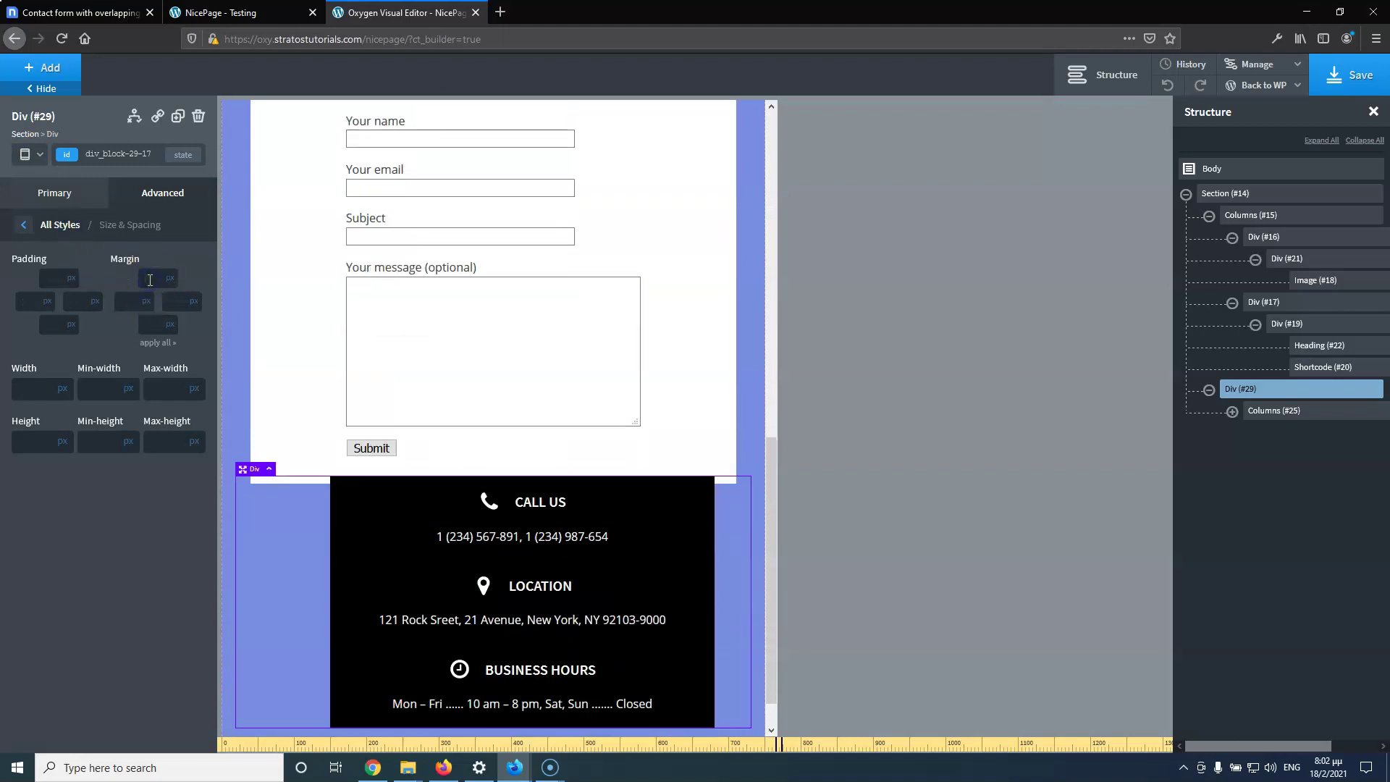
text(0)
click(25, 301)
text(0)
click(75, 300)
text(0)
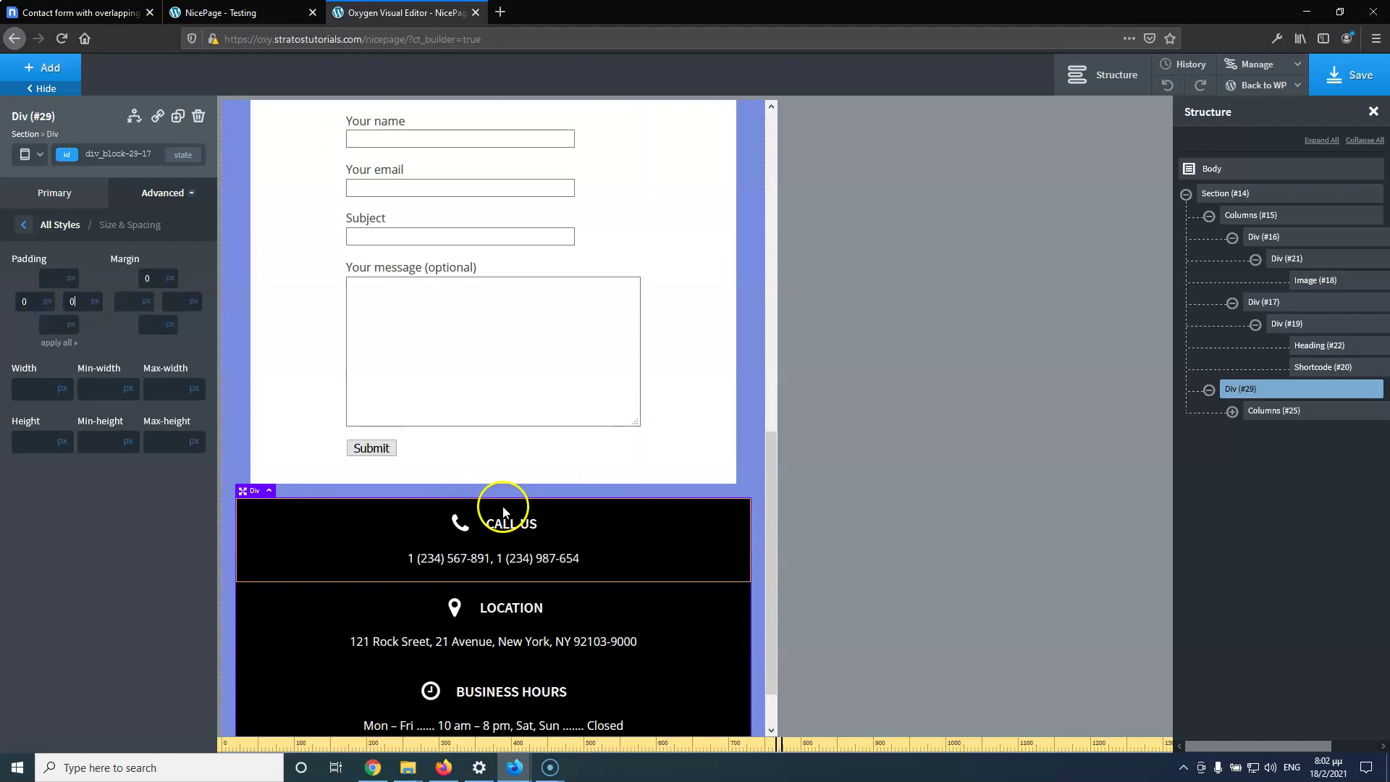
scroll(503, 506, down, 1)
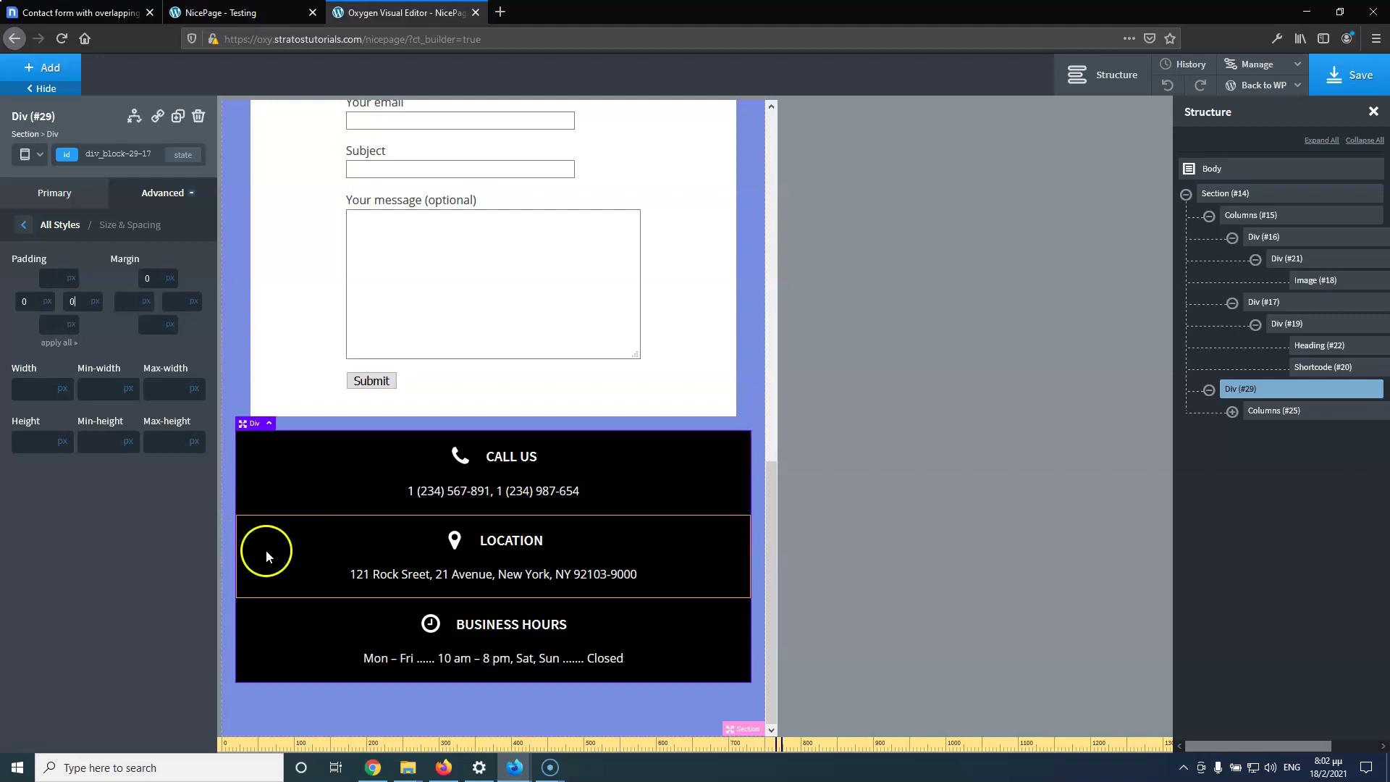
Set the bottom margin of the Call Us column, Div (#26), to 20 px at less than 992px and return to the All devices view
click(1233, 412)
click(1303, 422)
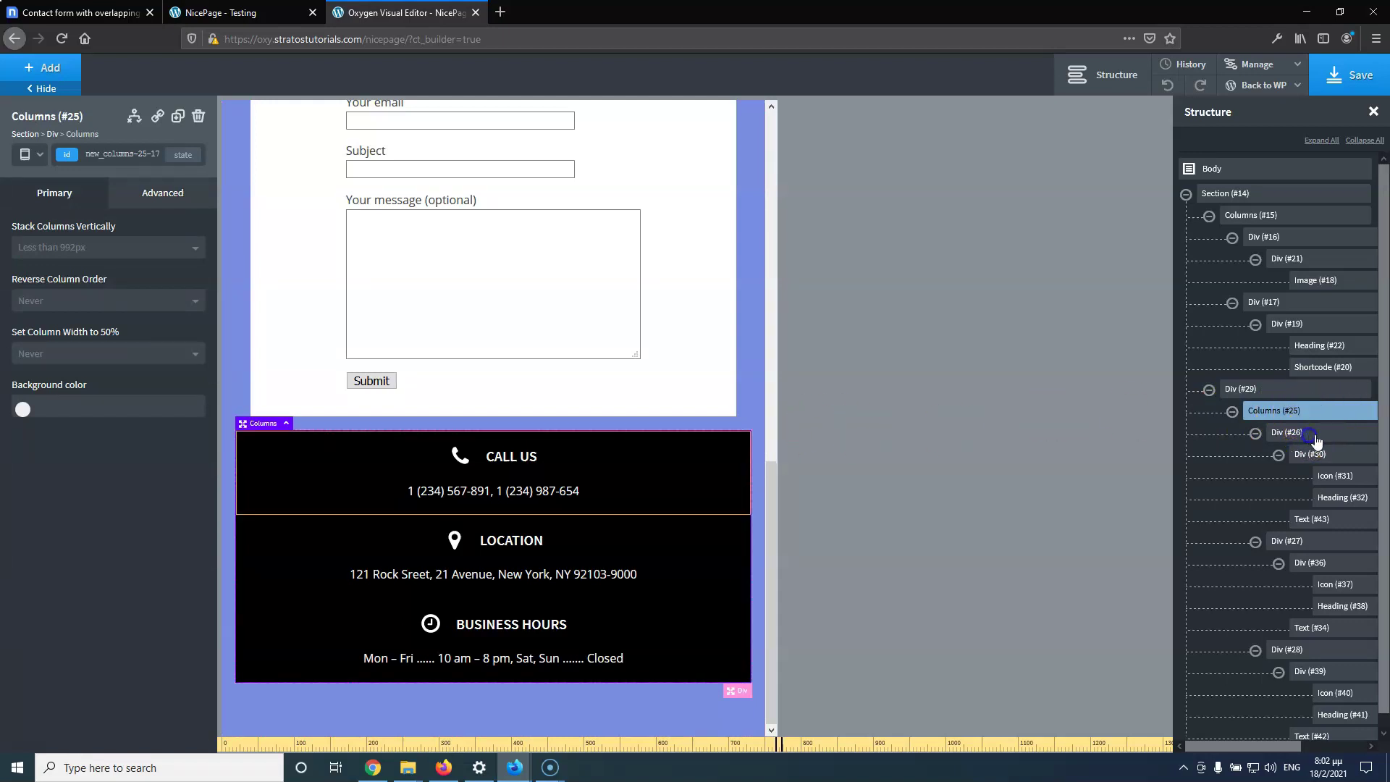
click(1316, 439)
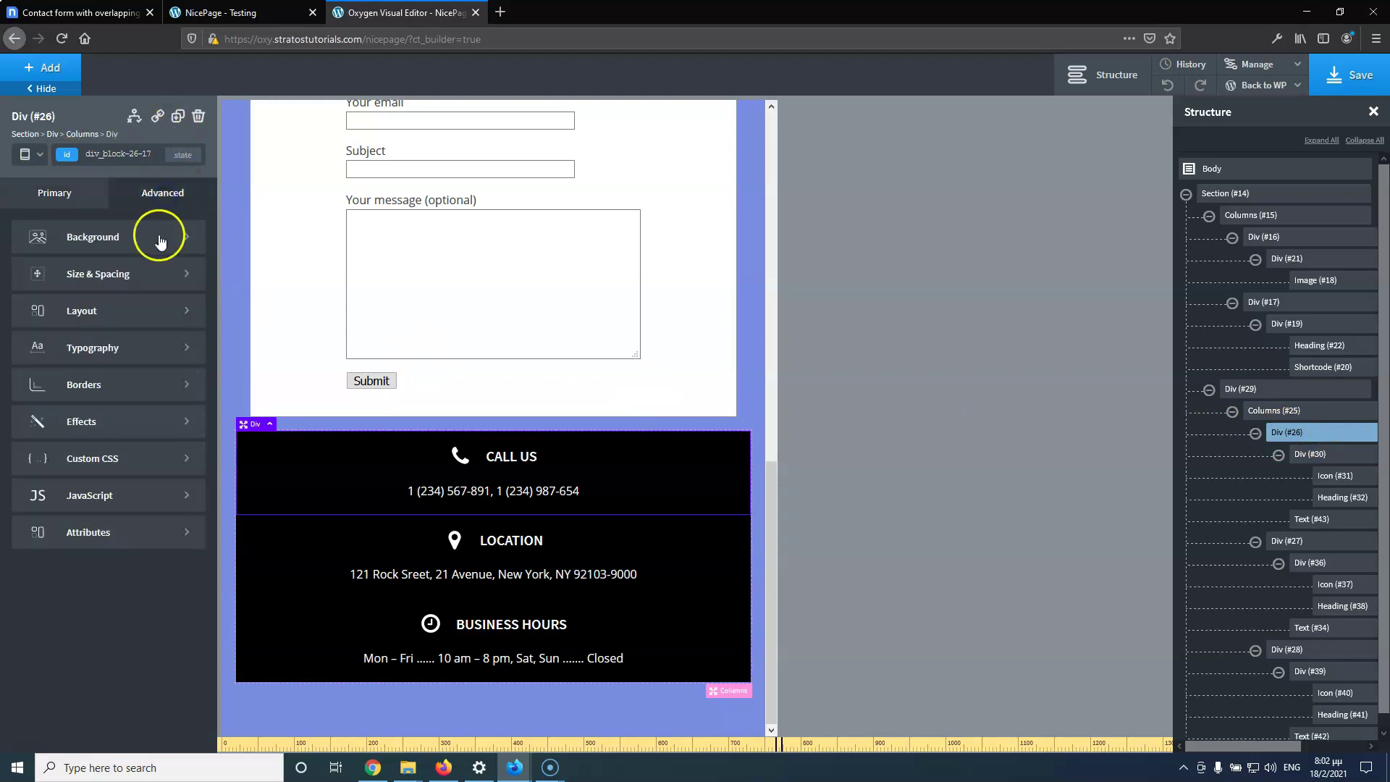
click(139, 279)
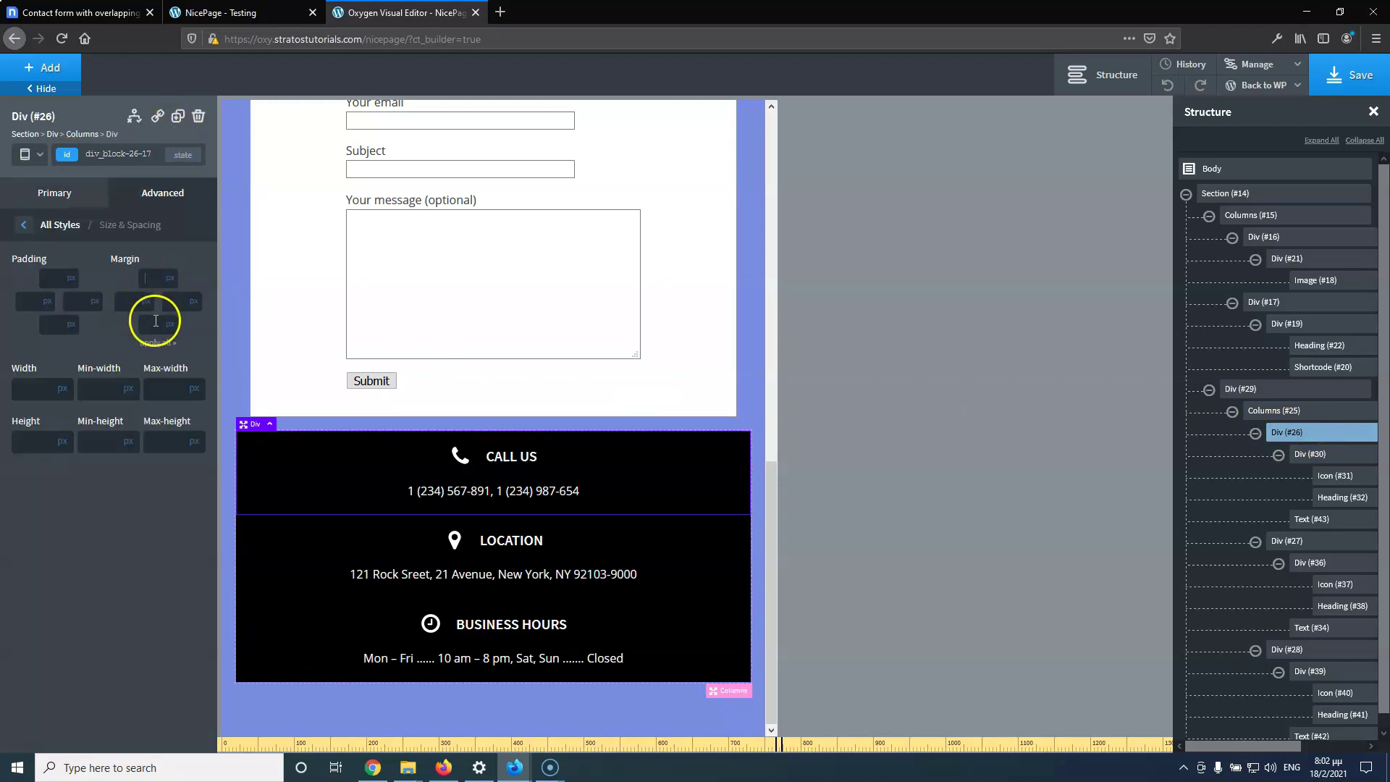
text(20)
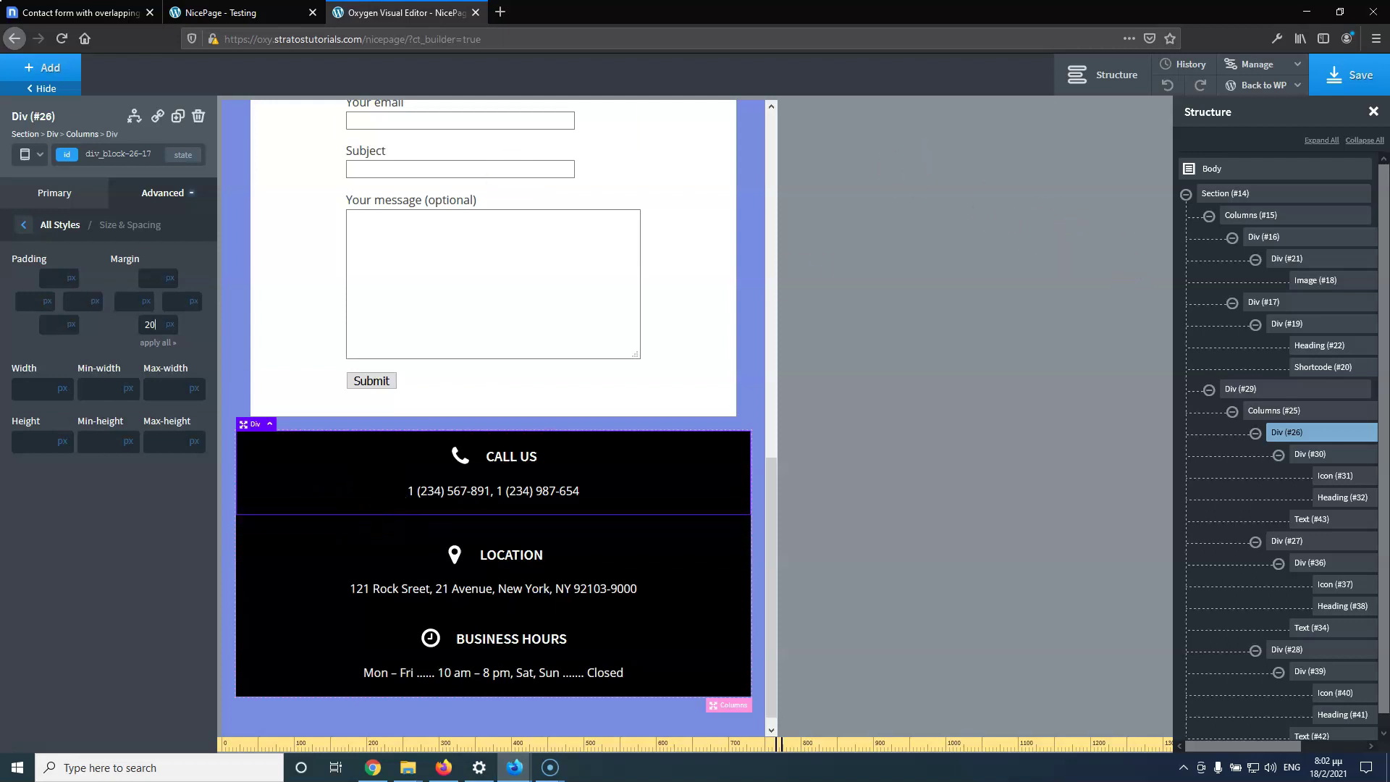
click(33, 154)
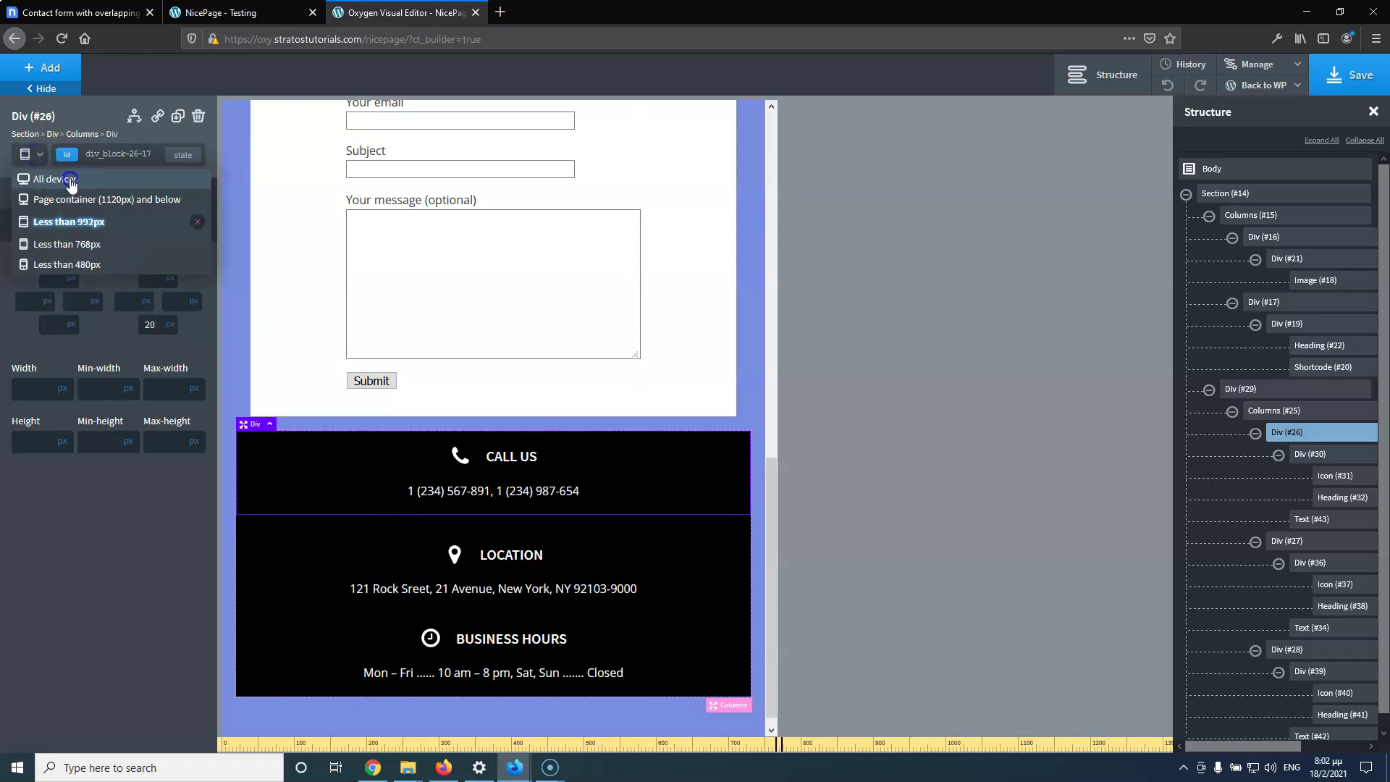
click(54, 175)
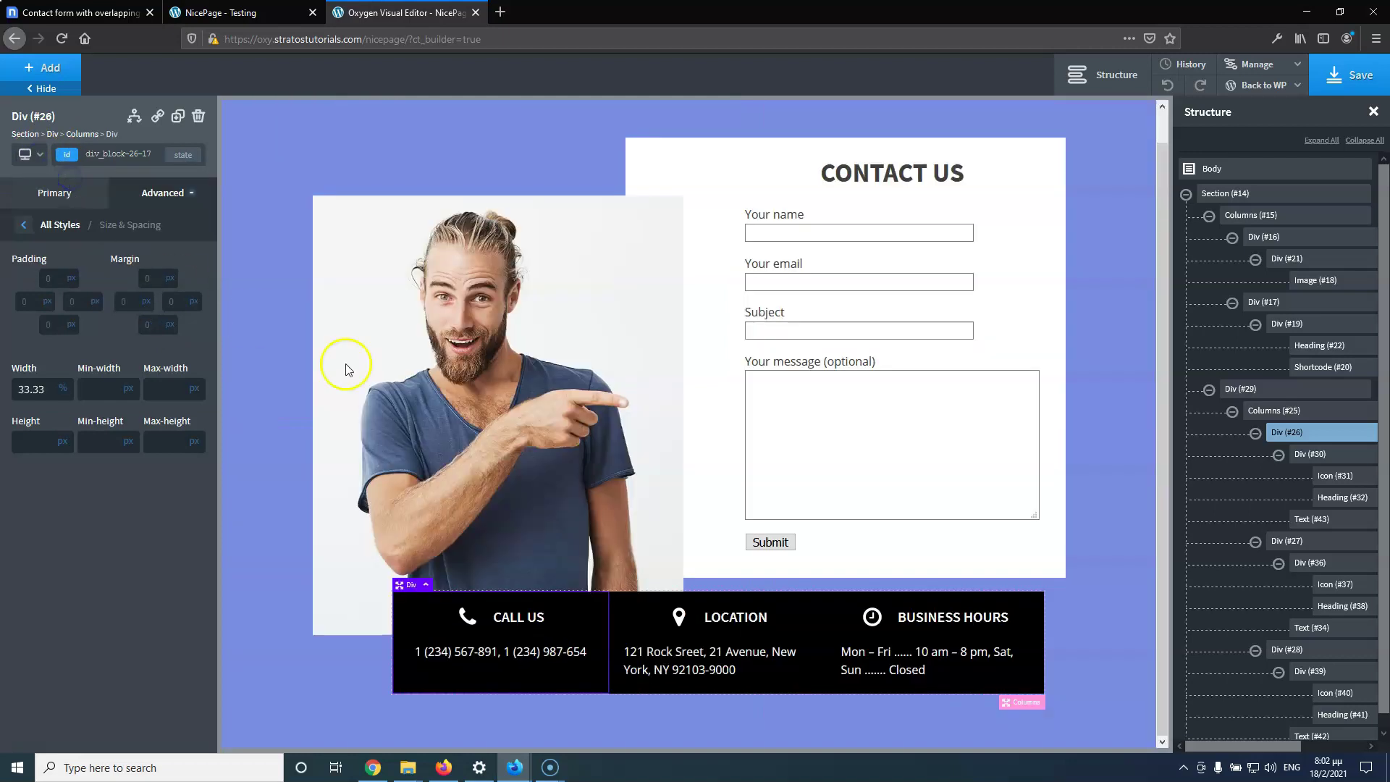
Copy the background color #000000 of the contact info Columns (#25) and clear it from that element
click(1286, 412)
drag(119, 411, 28, 407)
key(ctrl+c)
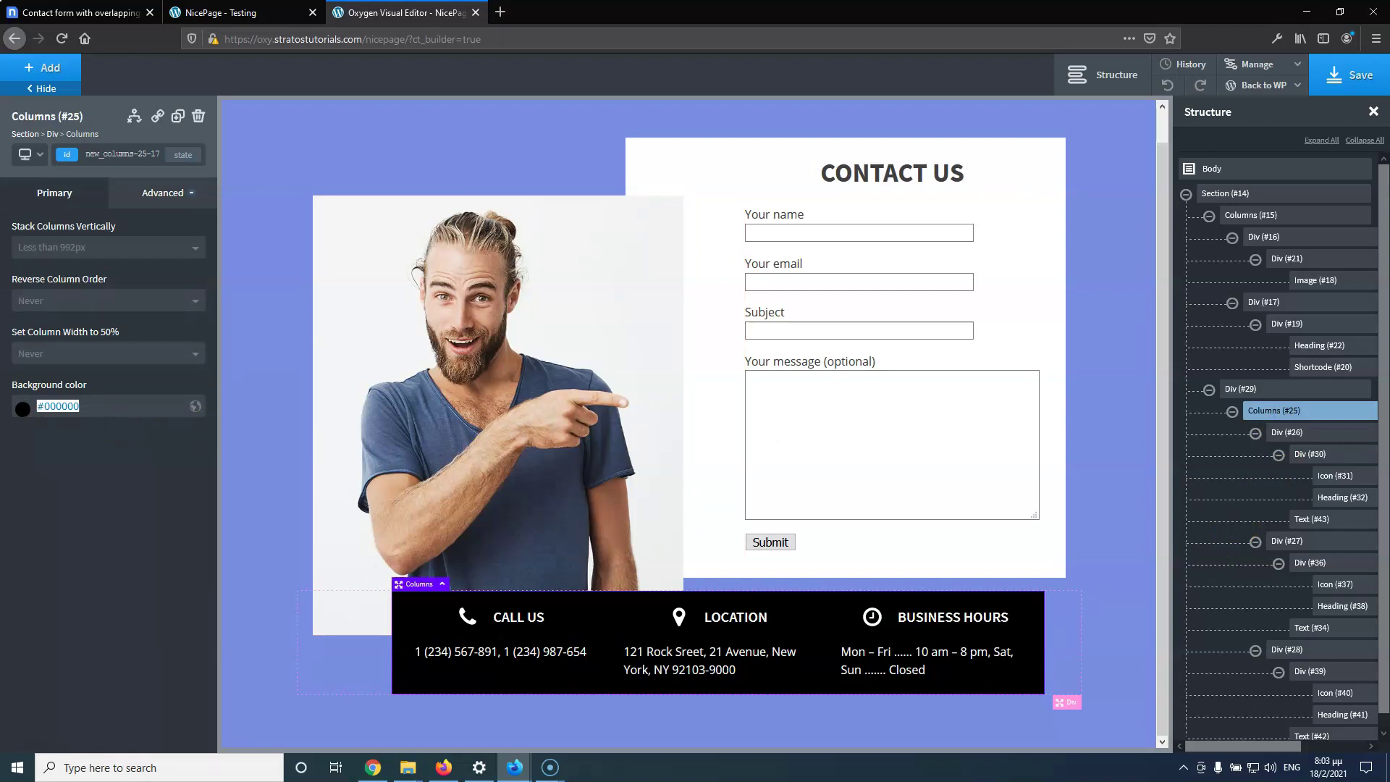
key(BackSpace)
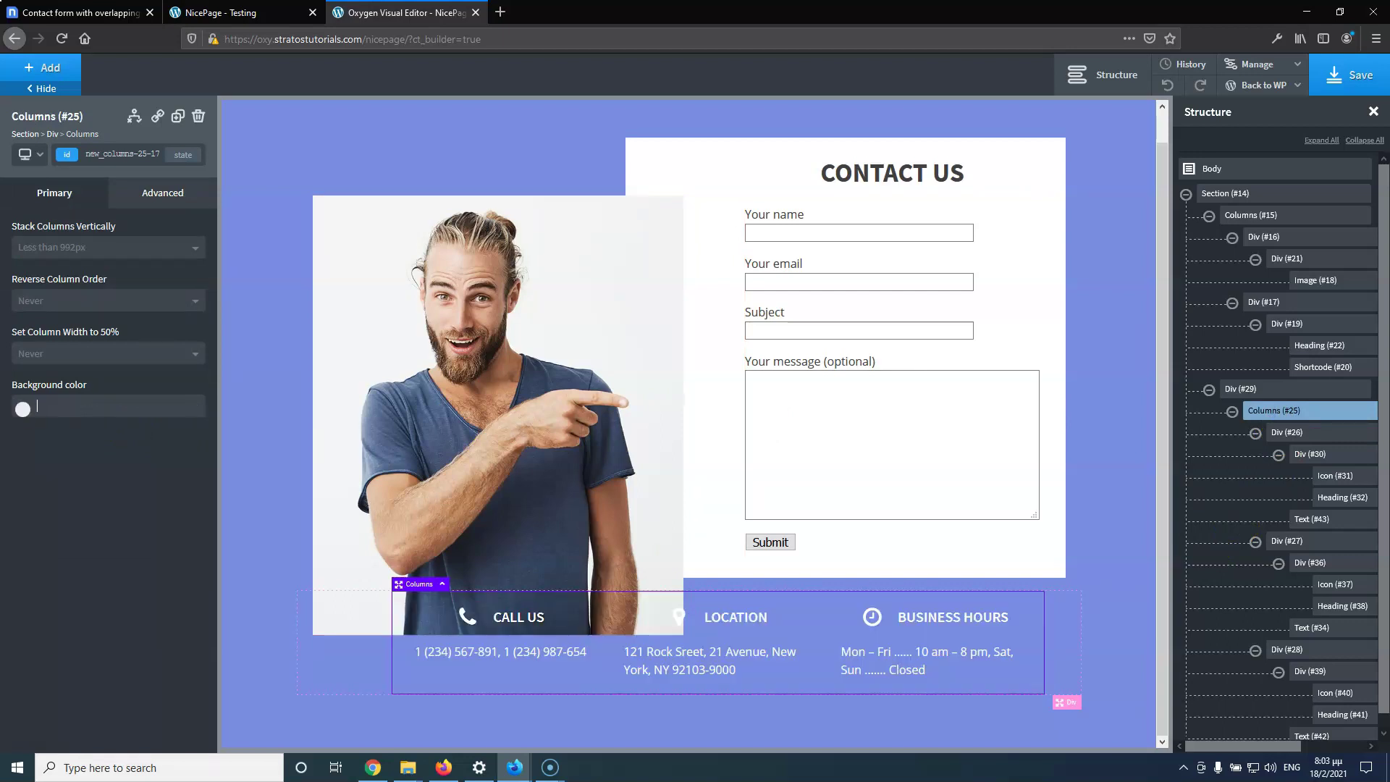
Apply background color #000000 to the Call Us, Location and Business Hours columns, Div (#26), Div (#27) and Div (#28)
click(1323, 438)
click(66, 619)
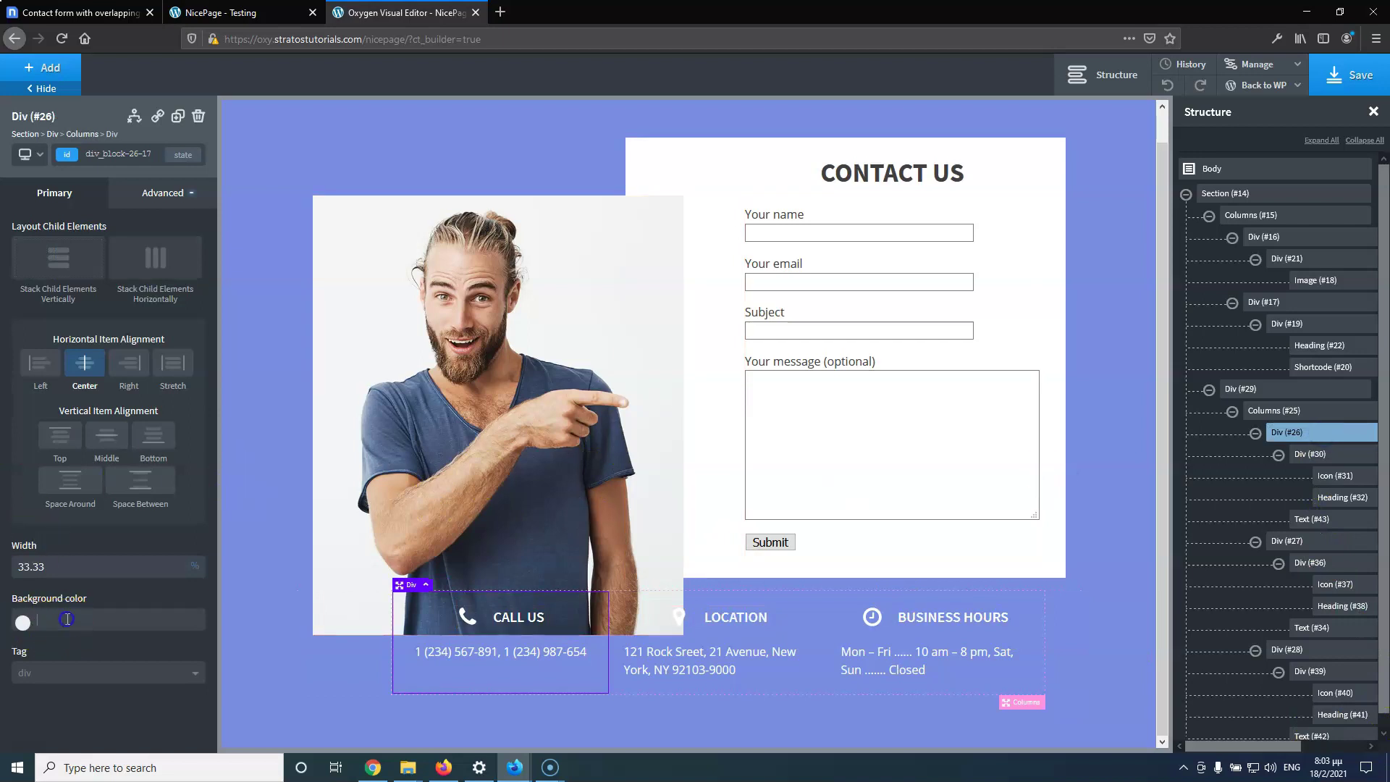
key(ctrl+v)
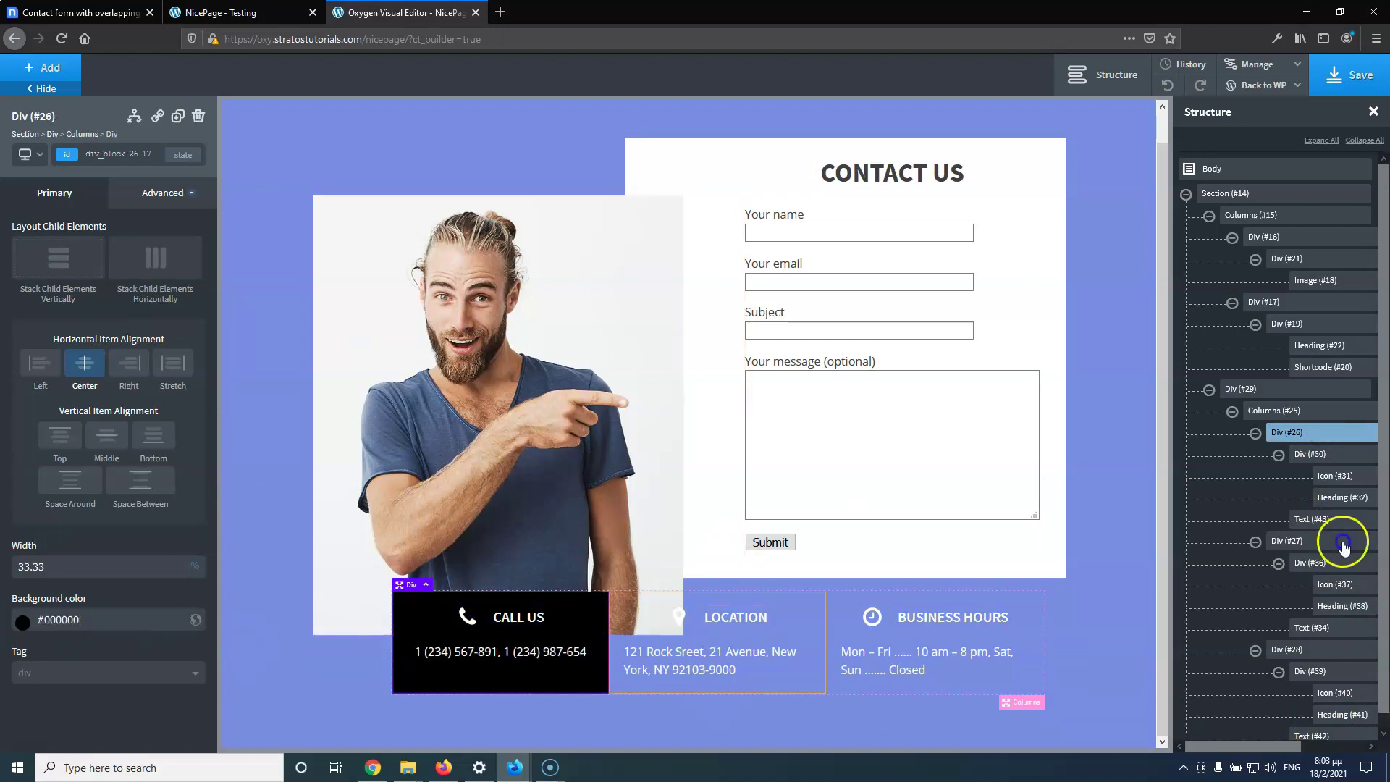
click(1310, 542)
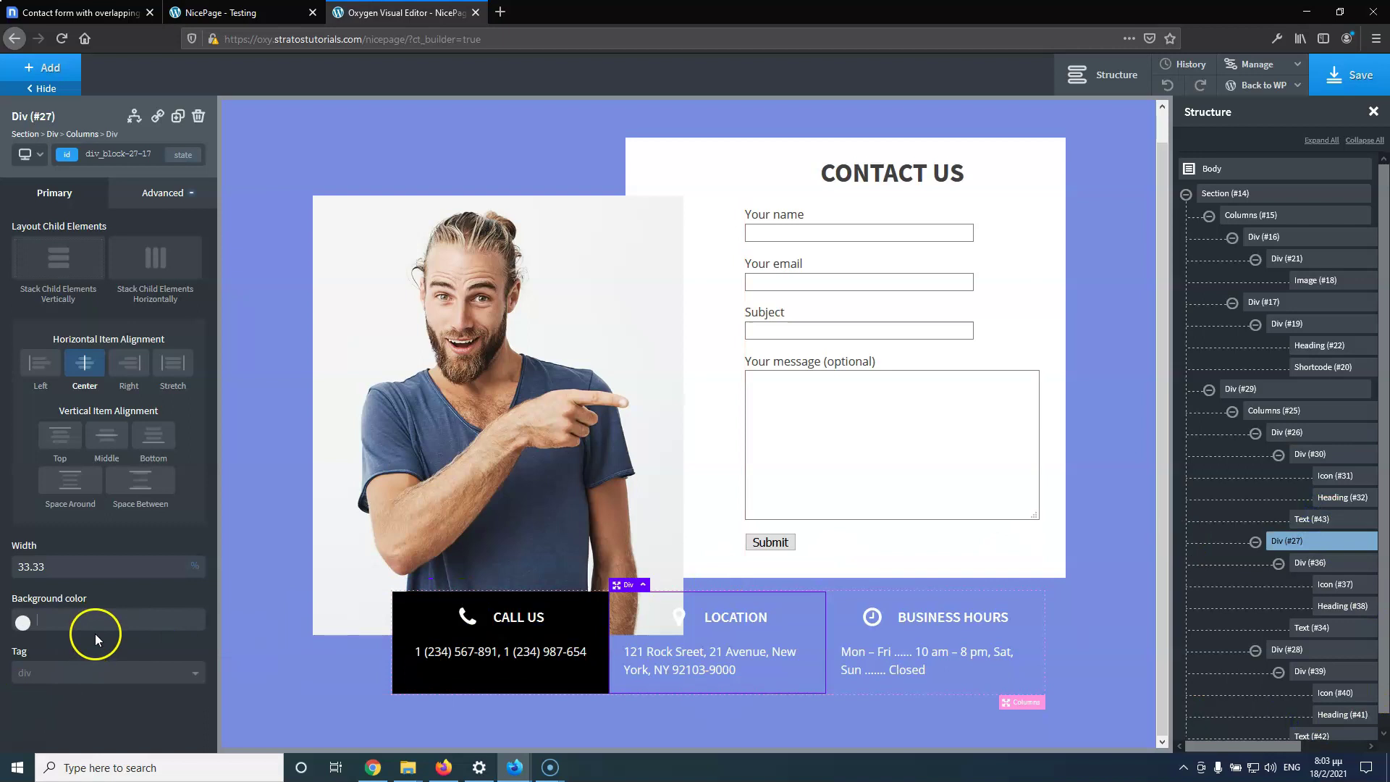
key(ctrl+v)
click(1292, 649)
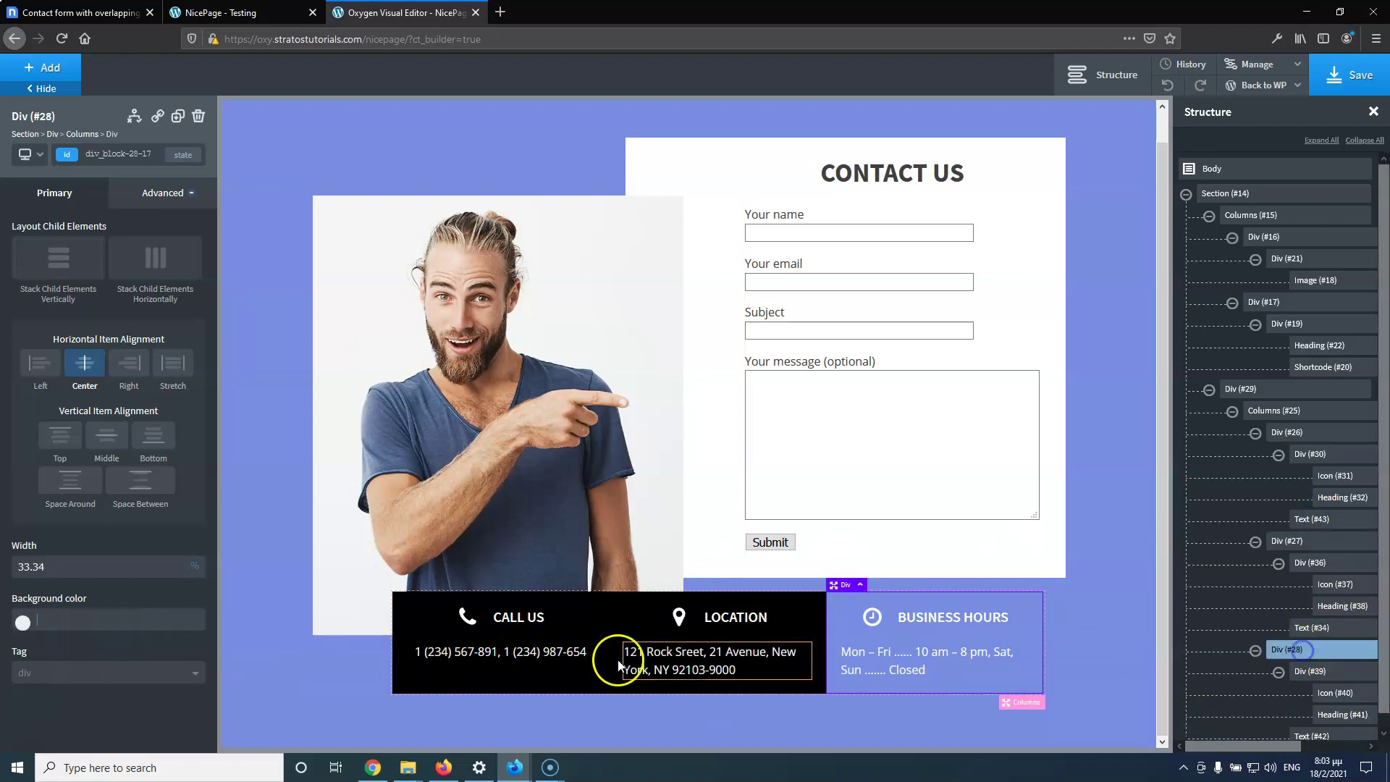
click(58, 621)
key(ctrl+v)
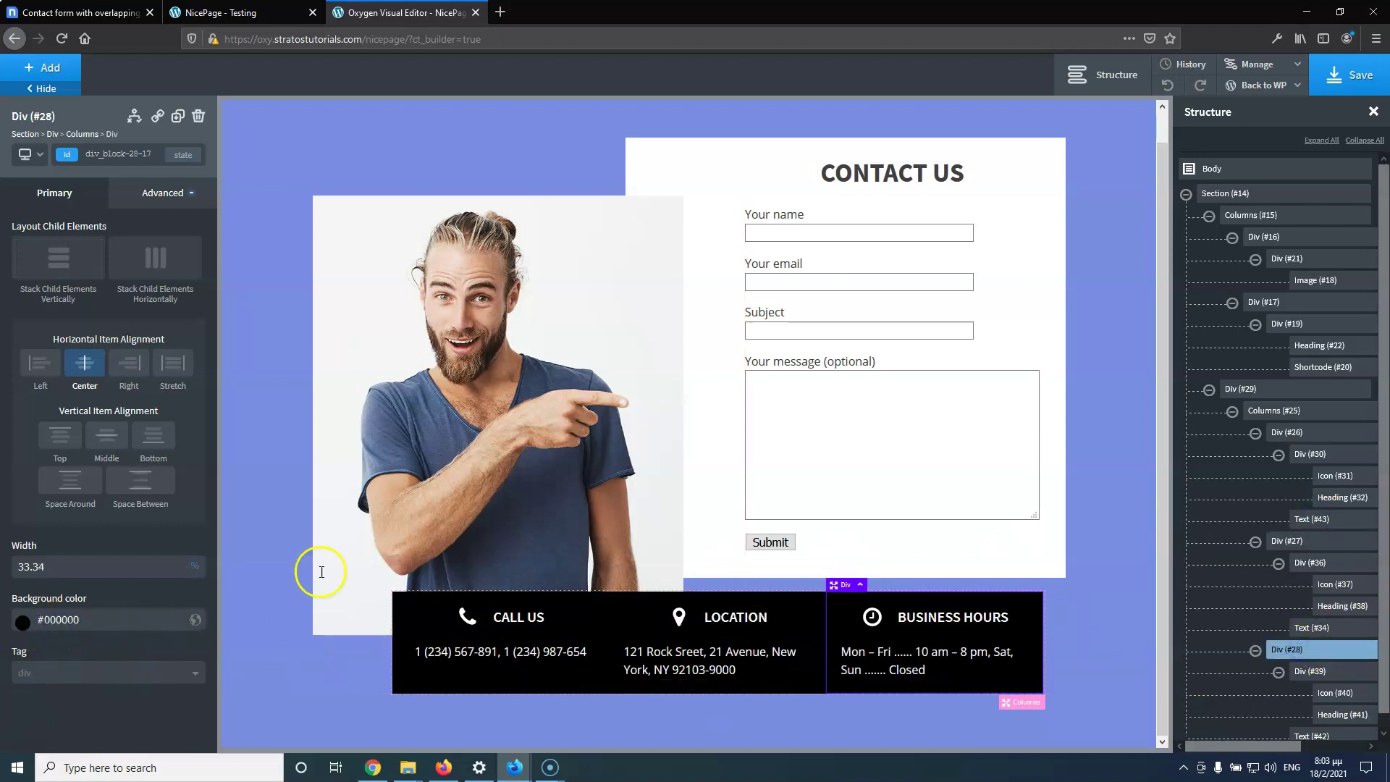
Save the page, reload the live NicePage page to check it, and return to the Oxygen editor
click(1350, 75)
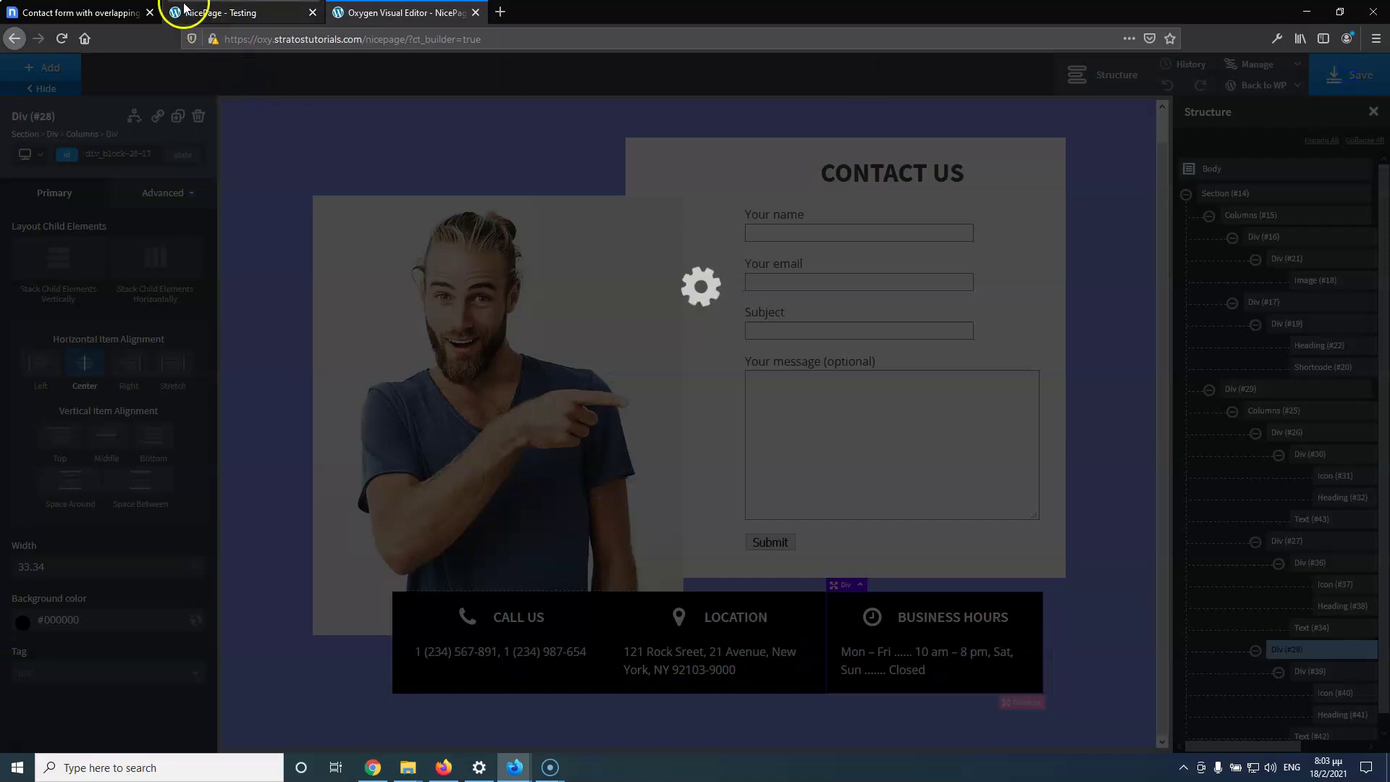
click(184, 9)
key(F5)
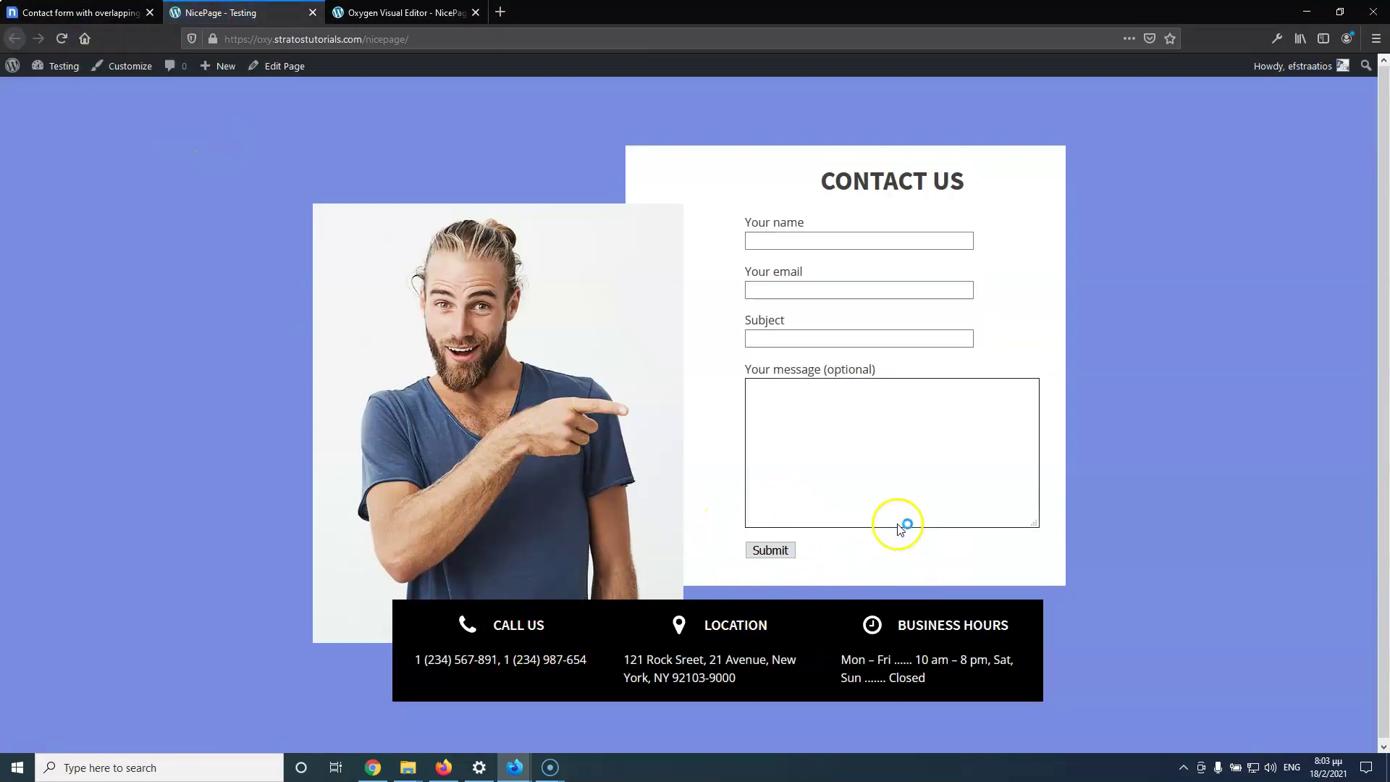
click(358, 12)
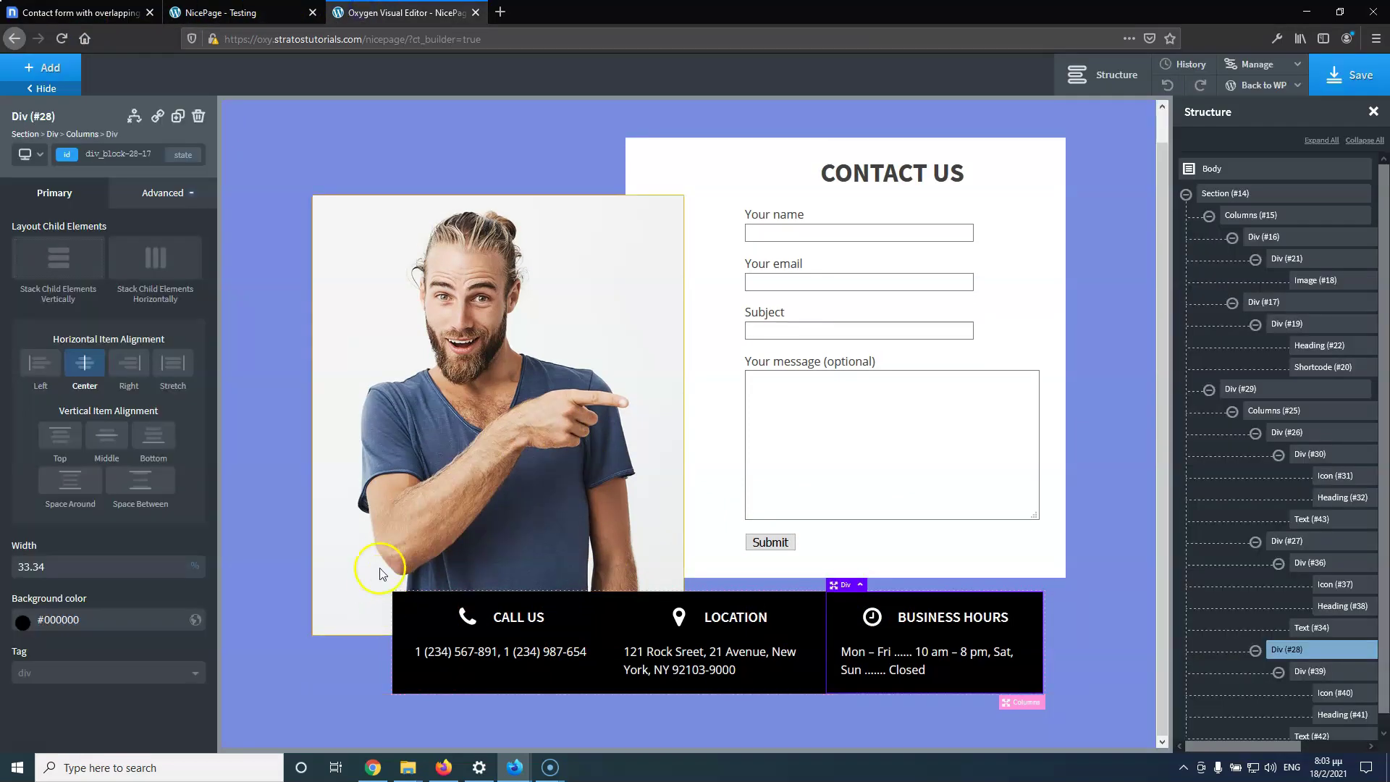
Set the bottom margin of the Location column, Div (#27), to 20 px at less than 992px
click(30, 154)
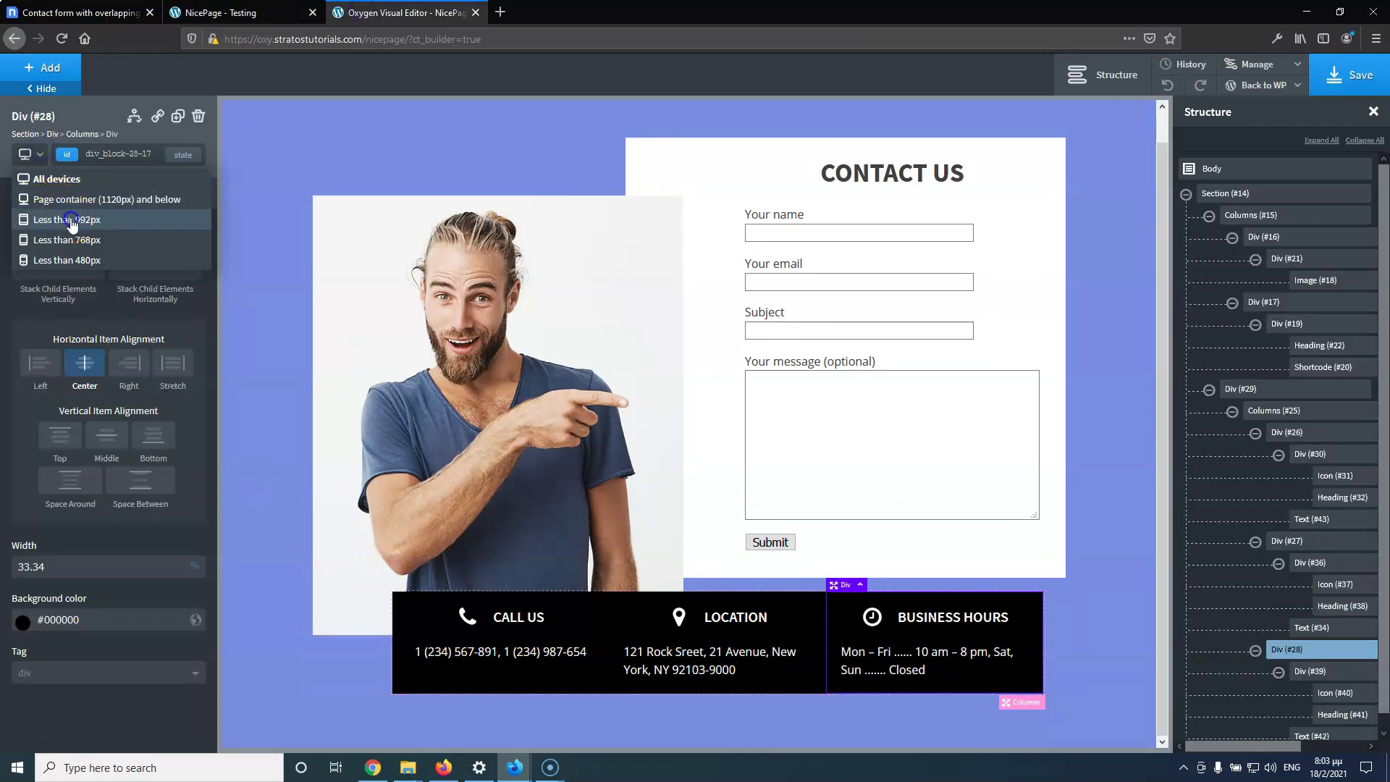
click(70, 221)
scroll(434, 534, down, 1)
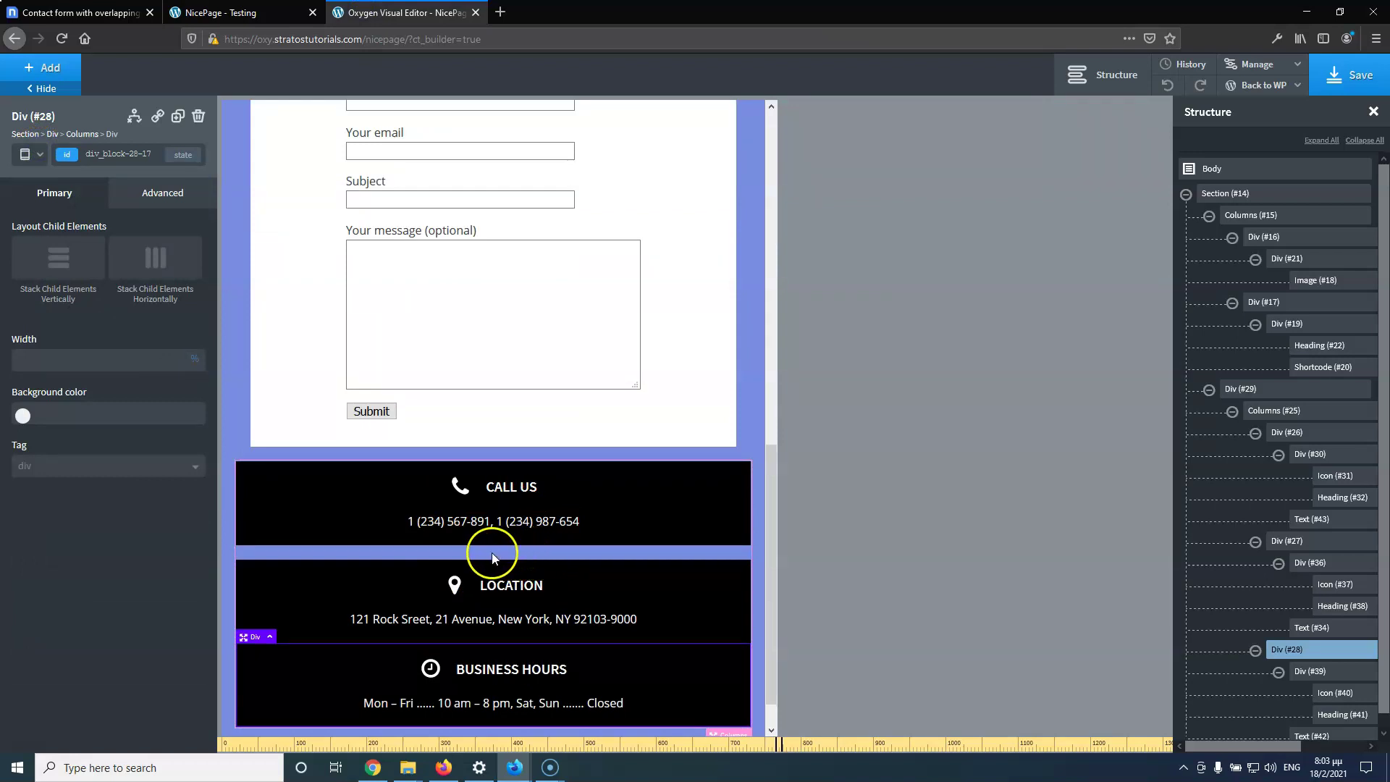
scroll(1288, 580, down, 1)
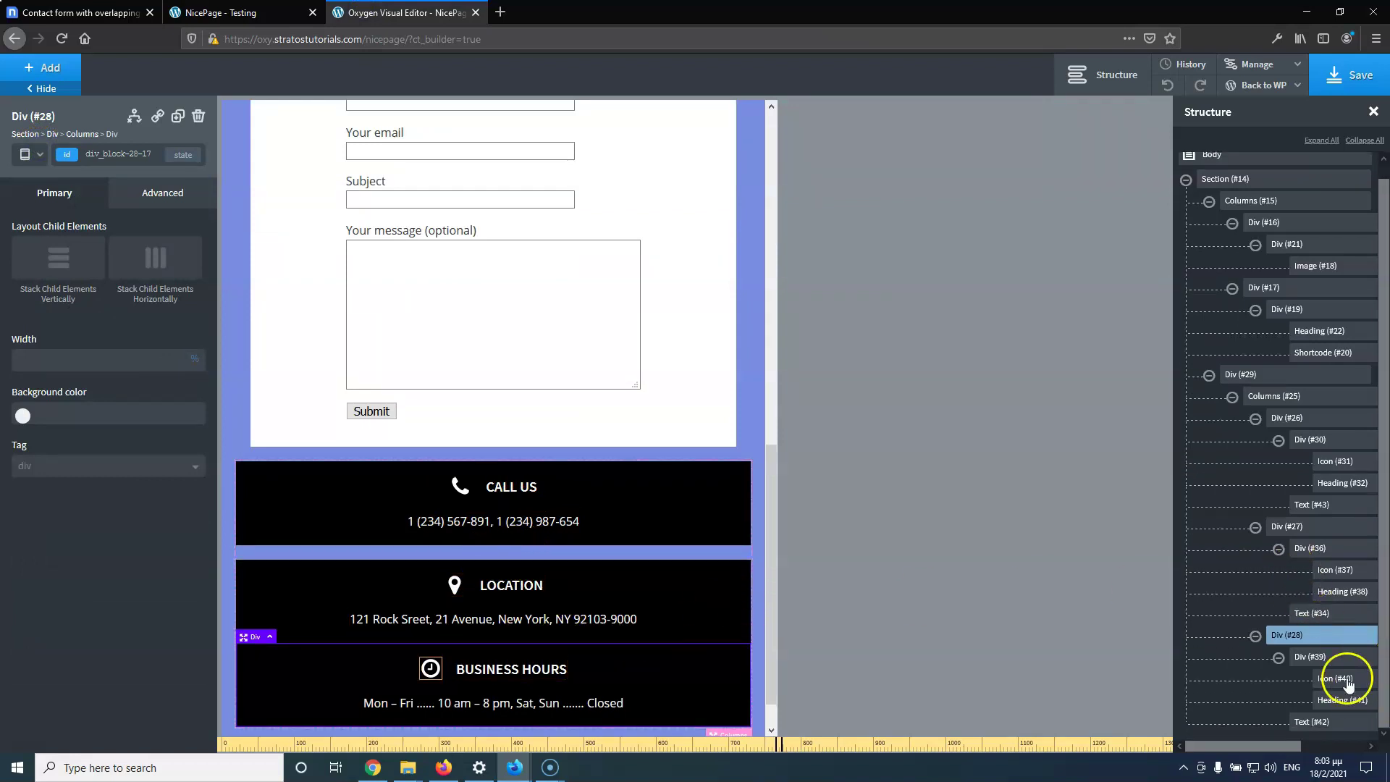
click(1320, 527)
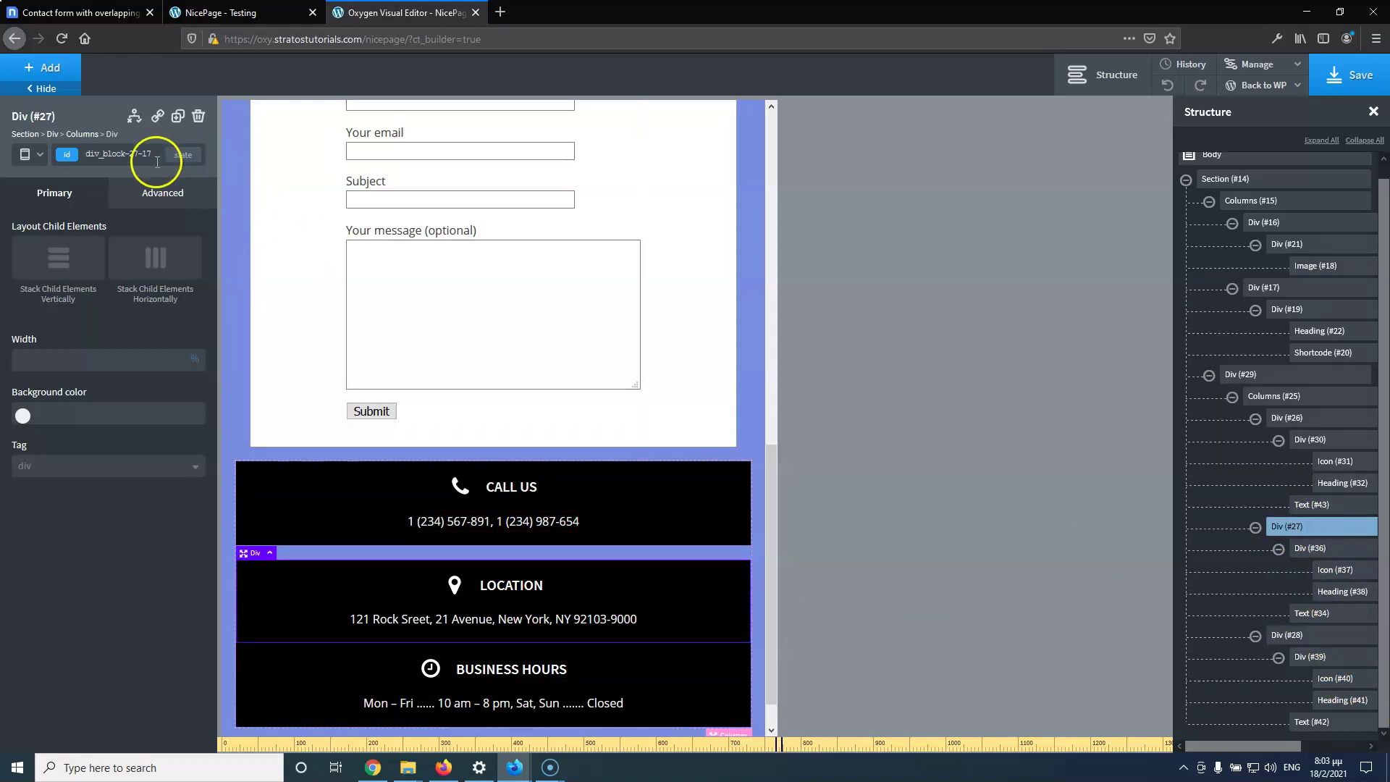
click(157, 193)
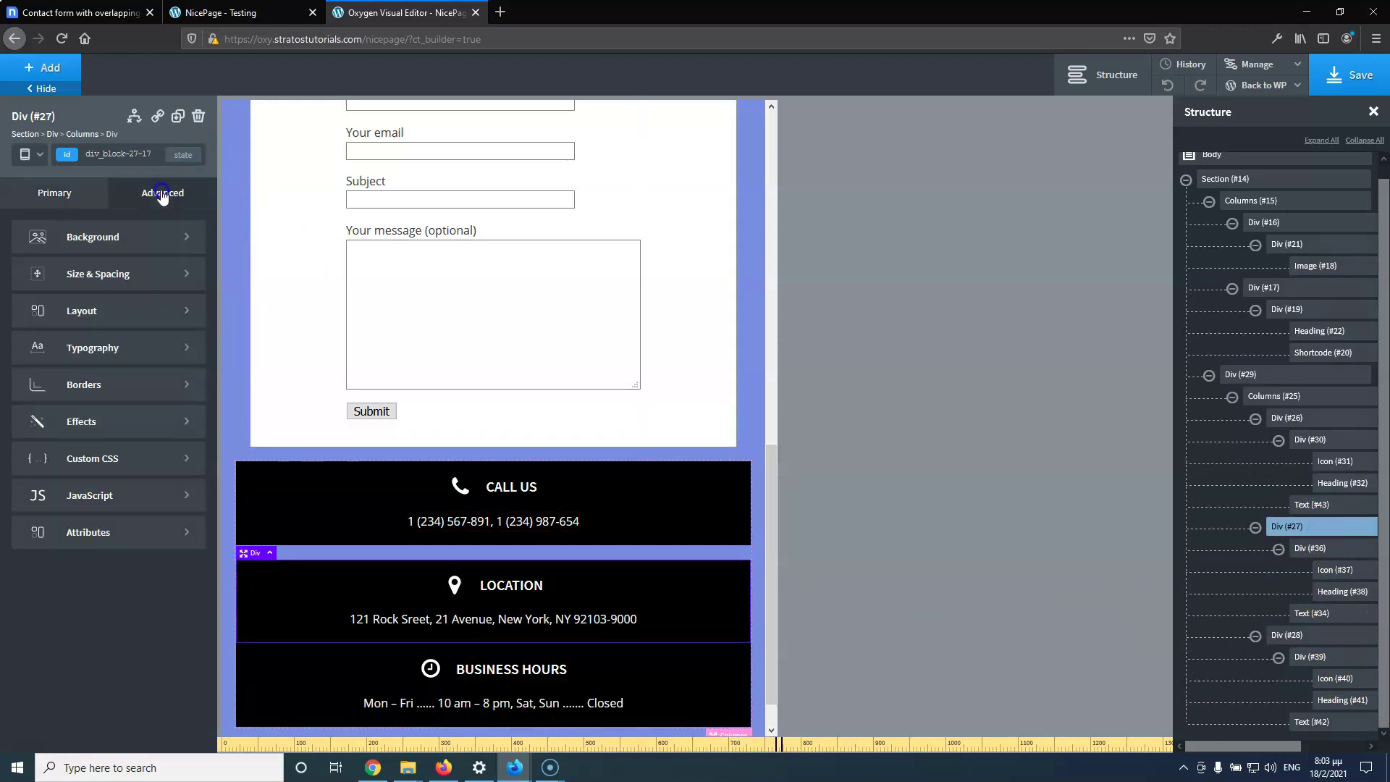
click(125, 275)
text(20)
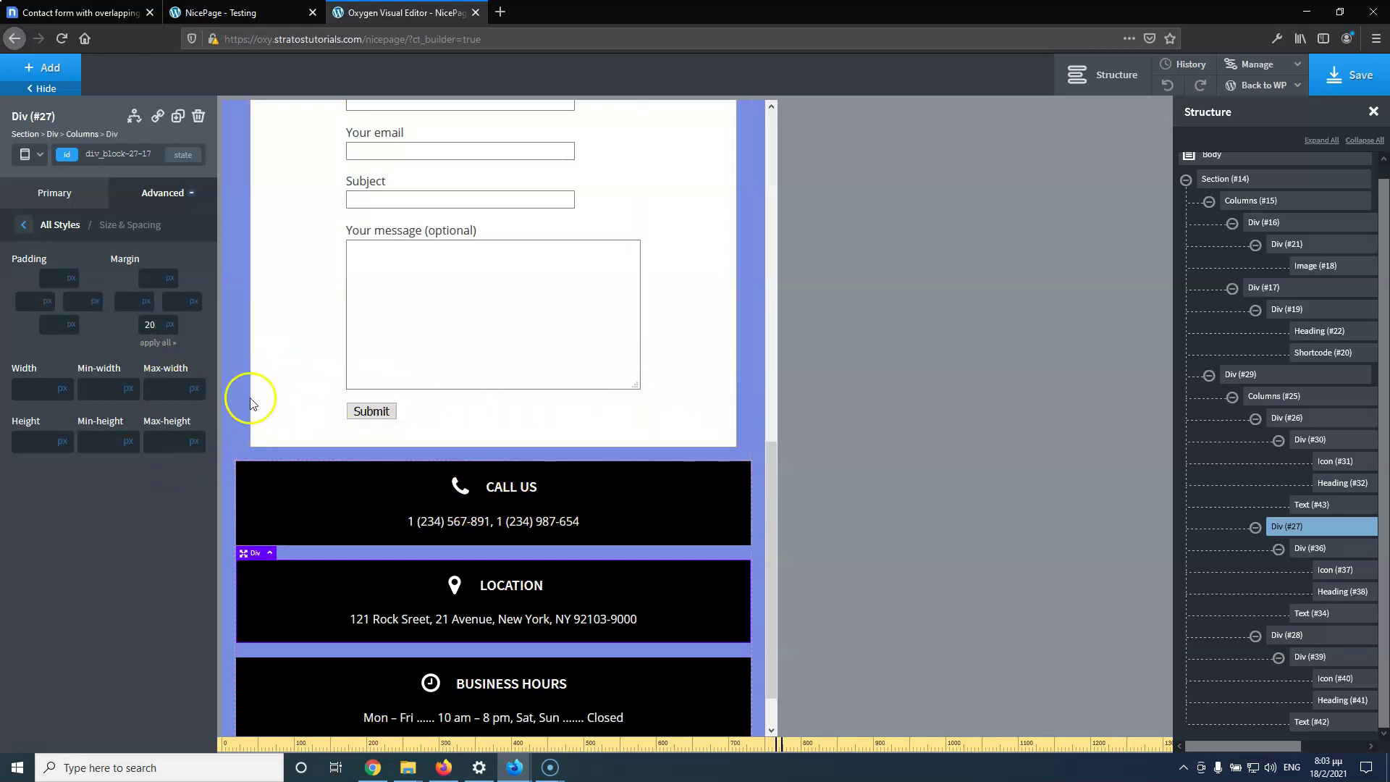
Check the width settings of the form column Div (#17), the Call Us column Div (#26) and the form box Div (#19)
click(245, 372)
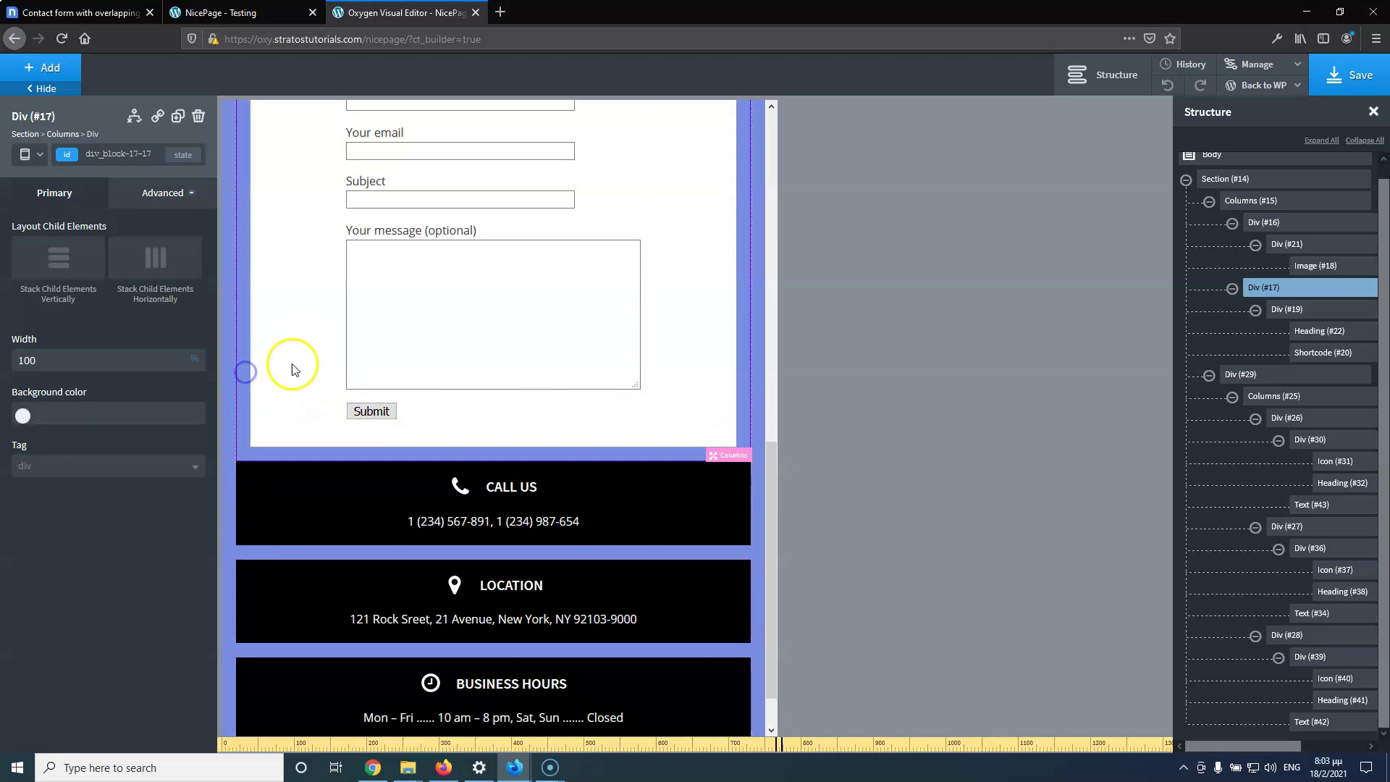
click(165, 195)
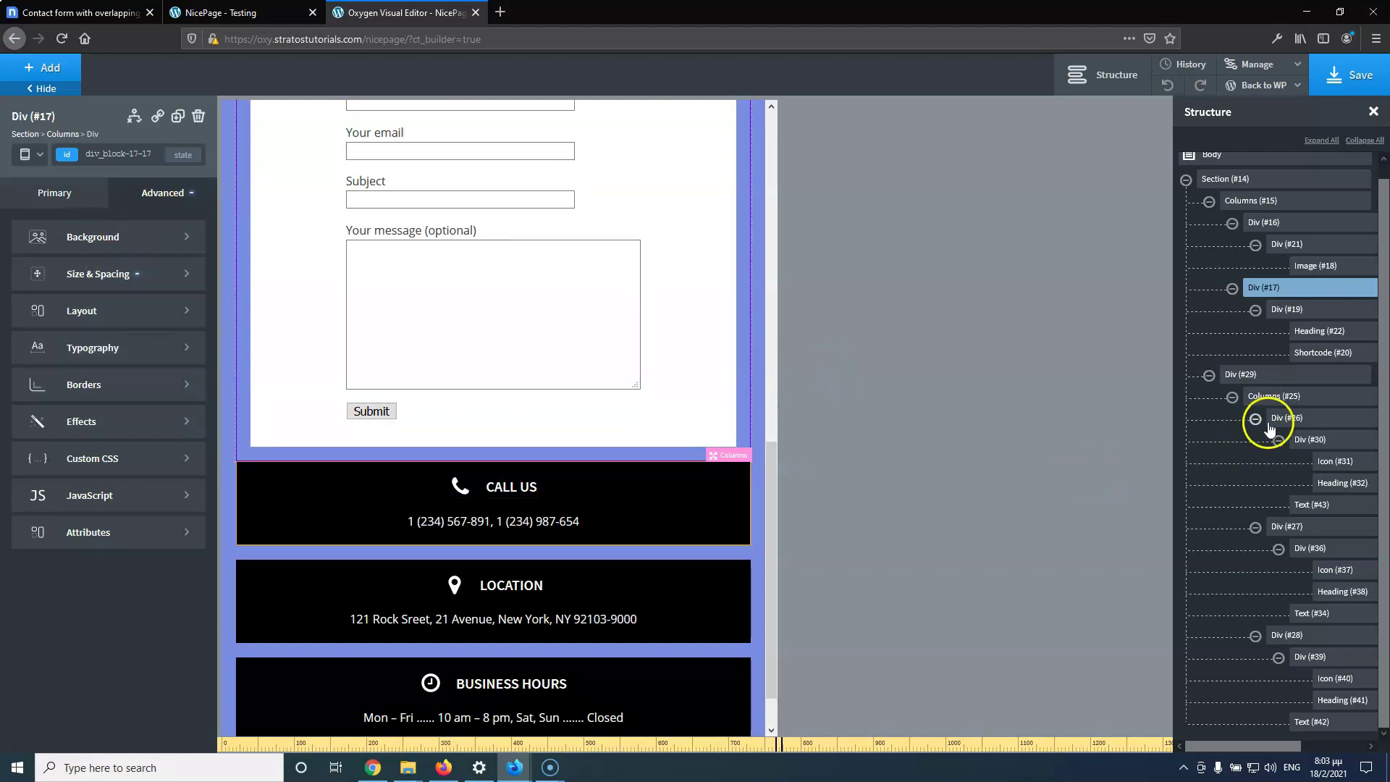
click(1308, 422)
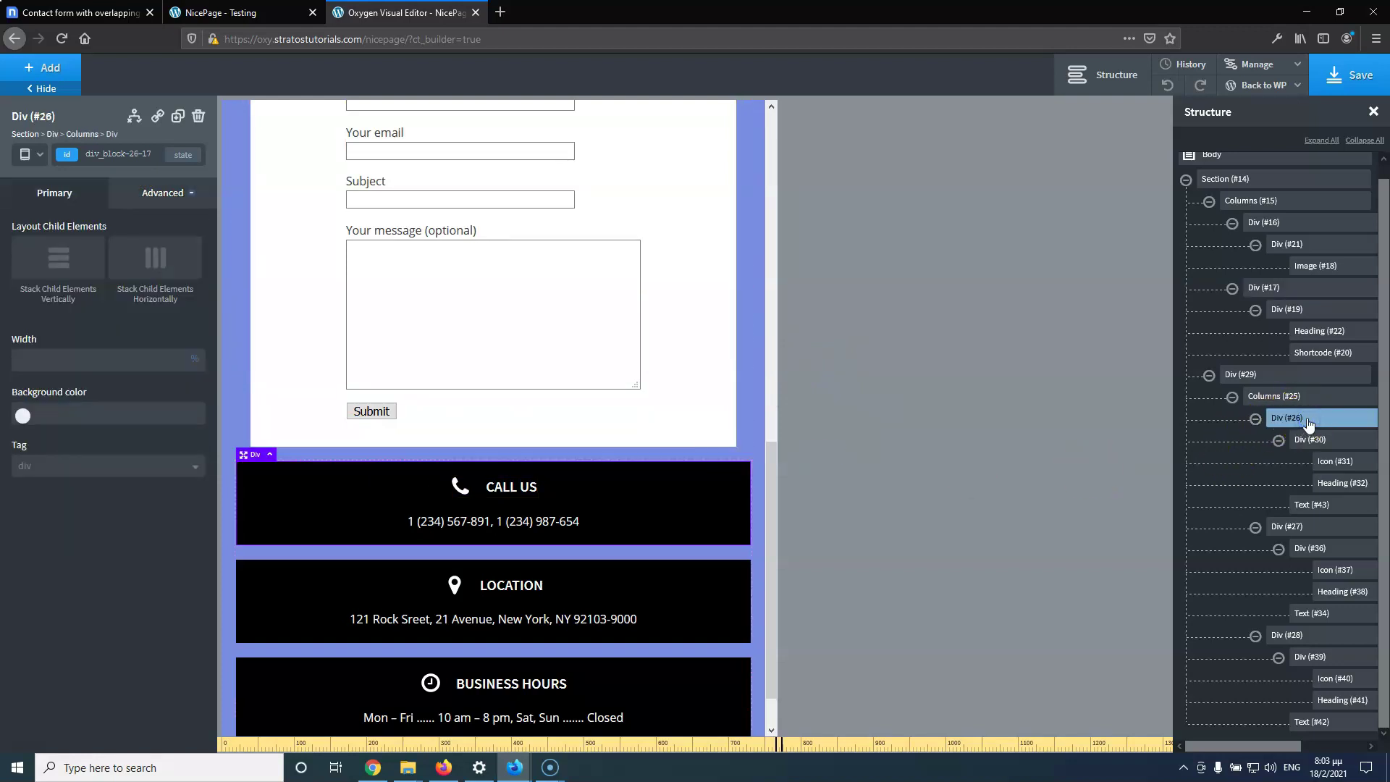
click(86, 363)
key(ctrl+a)
click(296, 404)
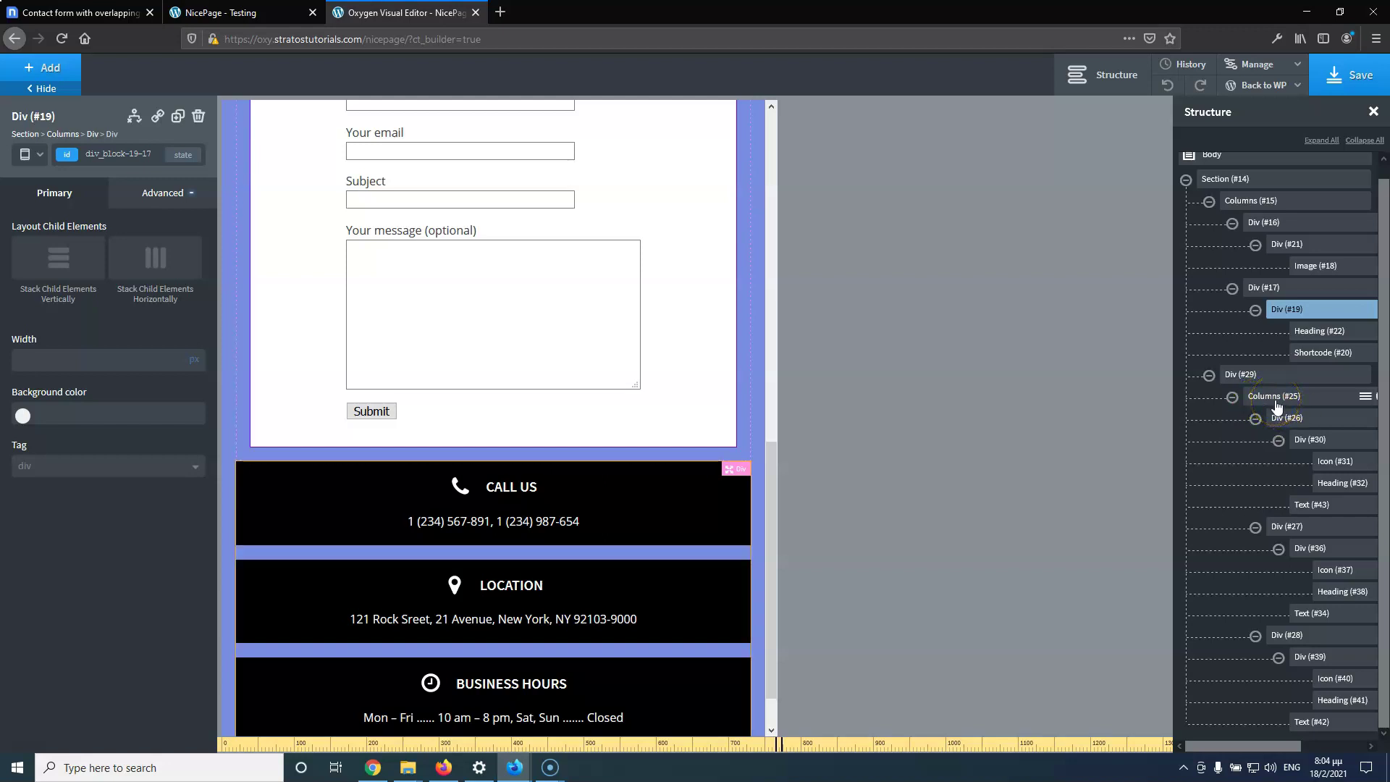
click(87, 360)
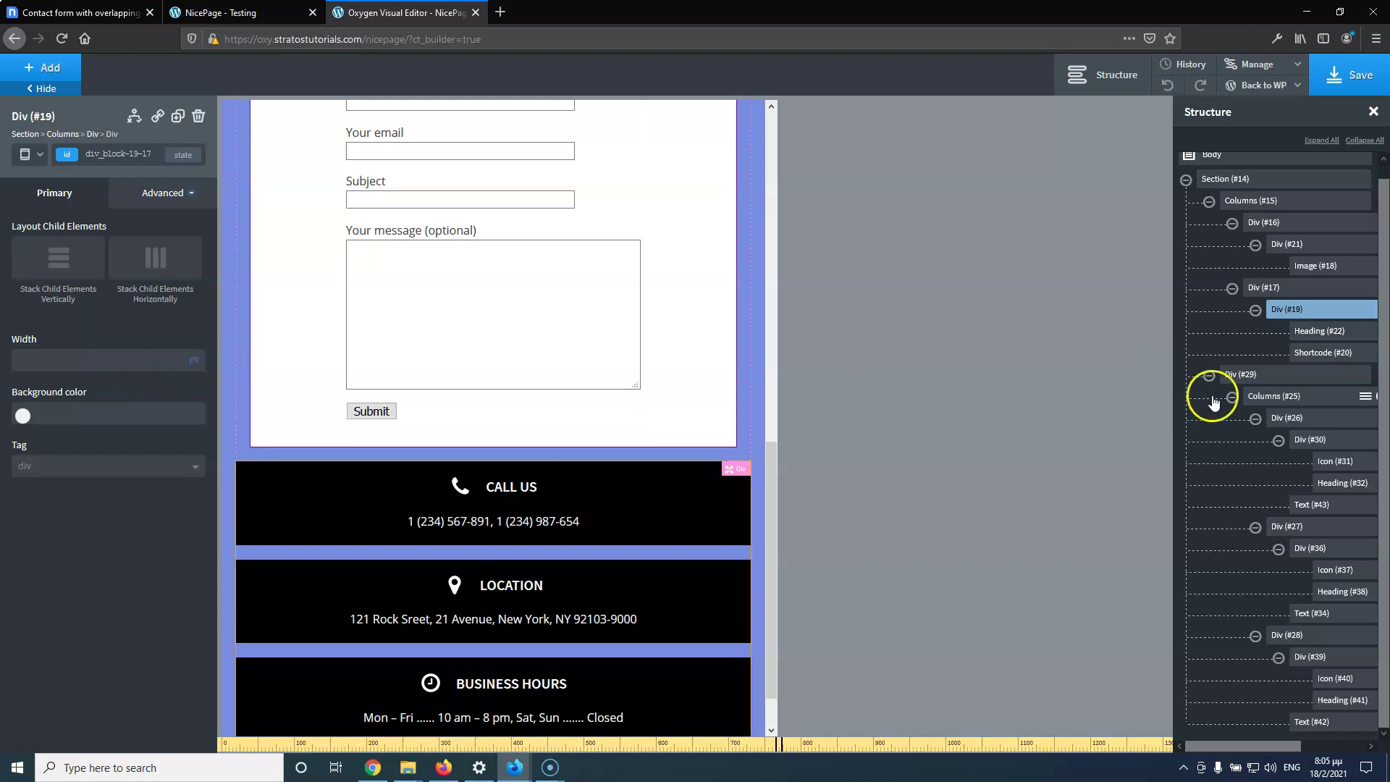
Try a left margin of 50 px on the Call Us column, Div (#26), at less than 992px and clear it again
click(1321, 420)
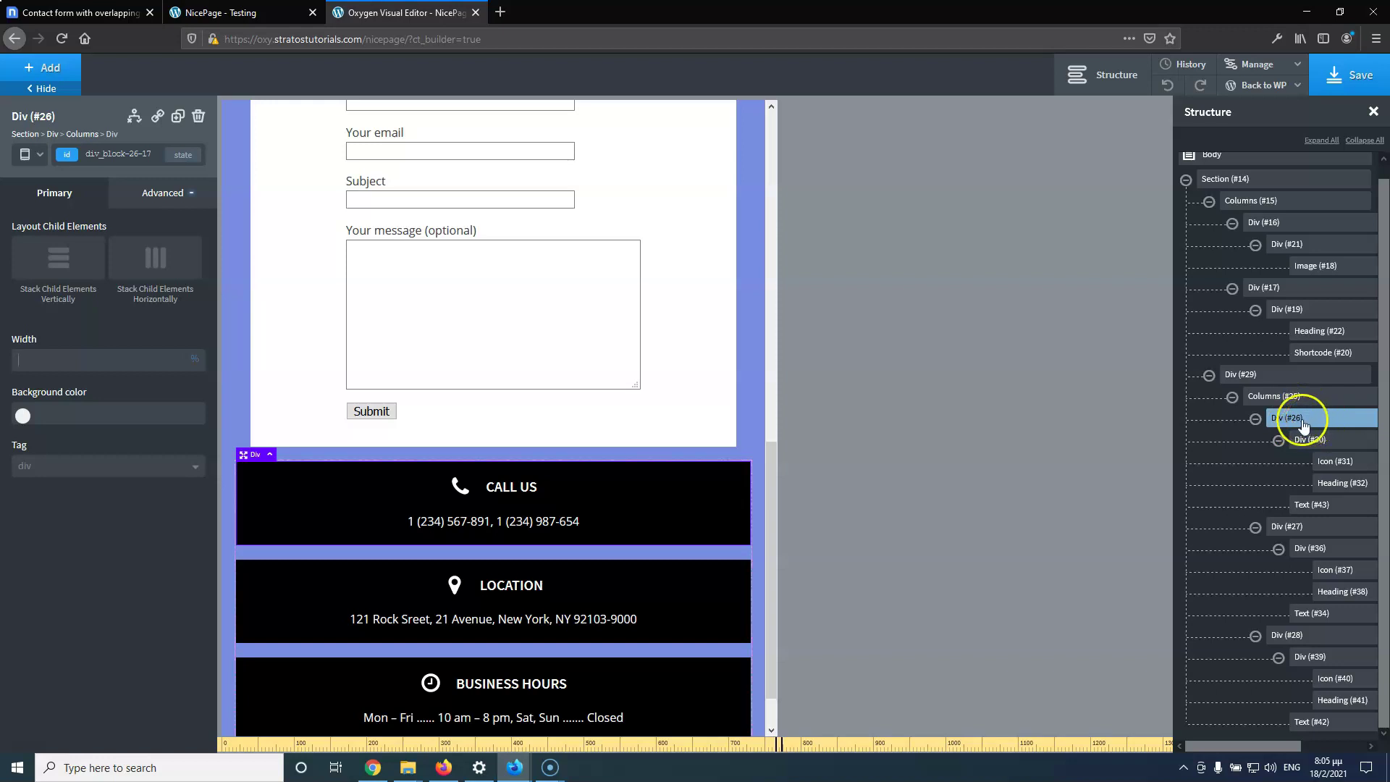
click(47, 250)
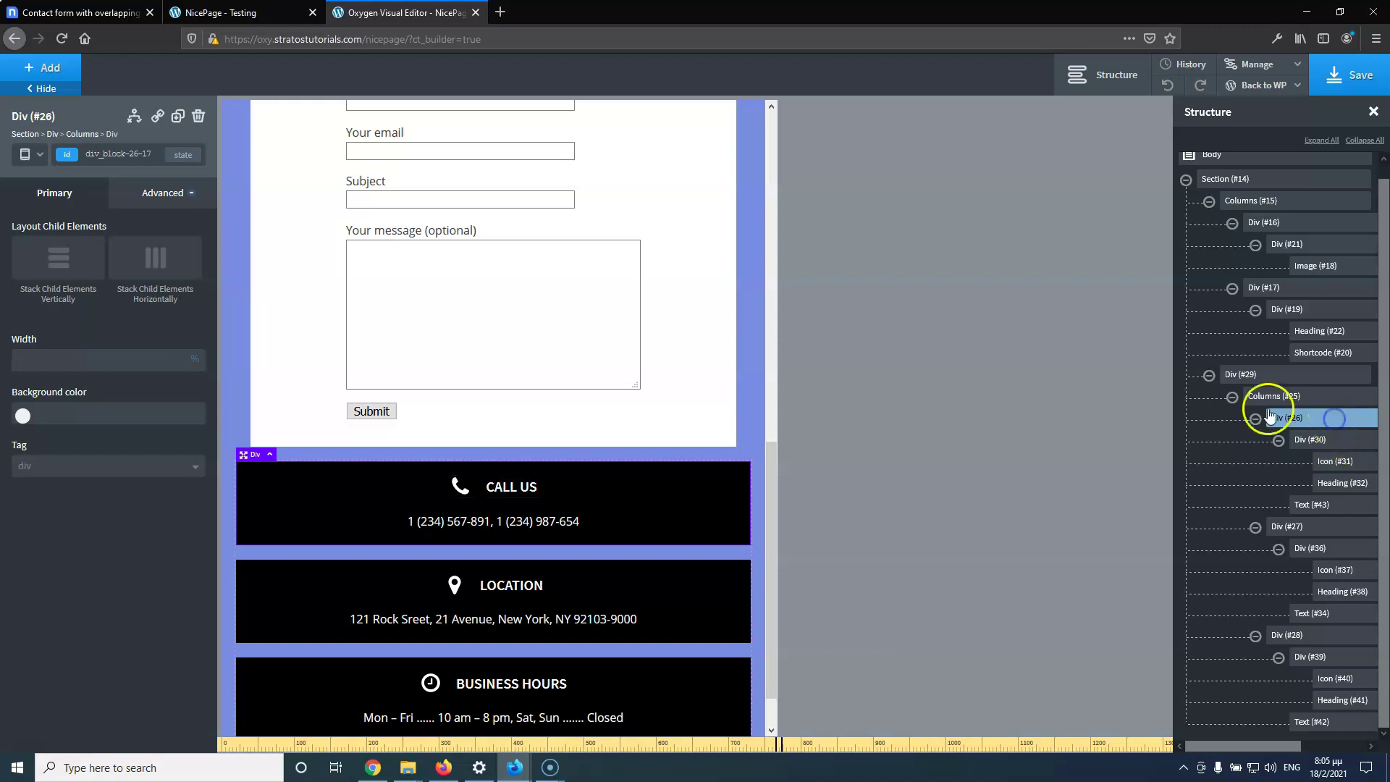
click(159, 193)
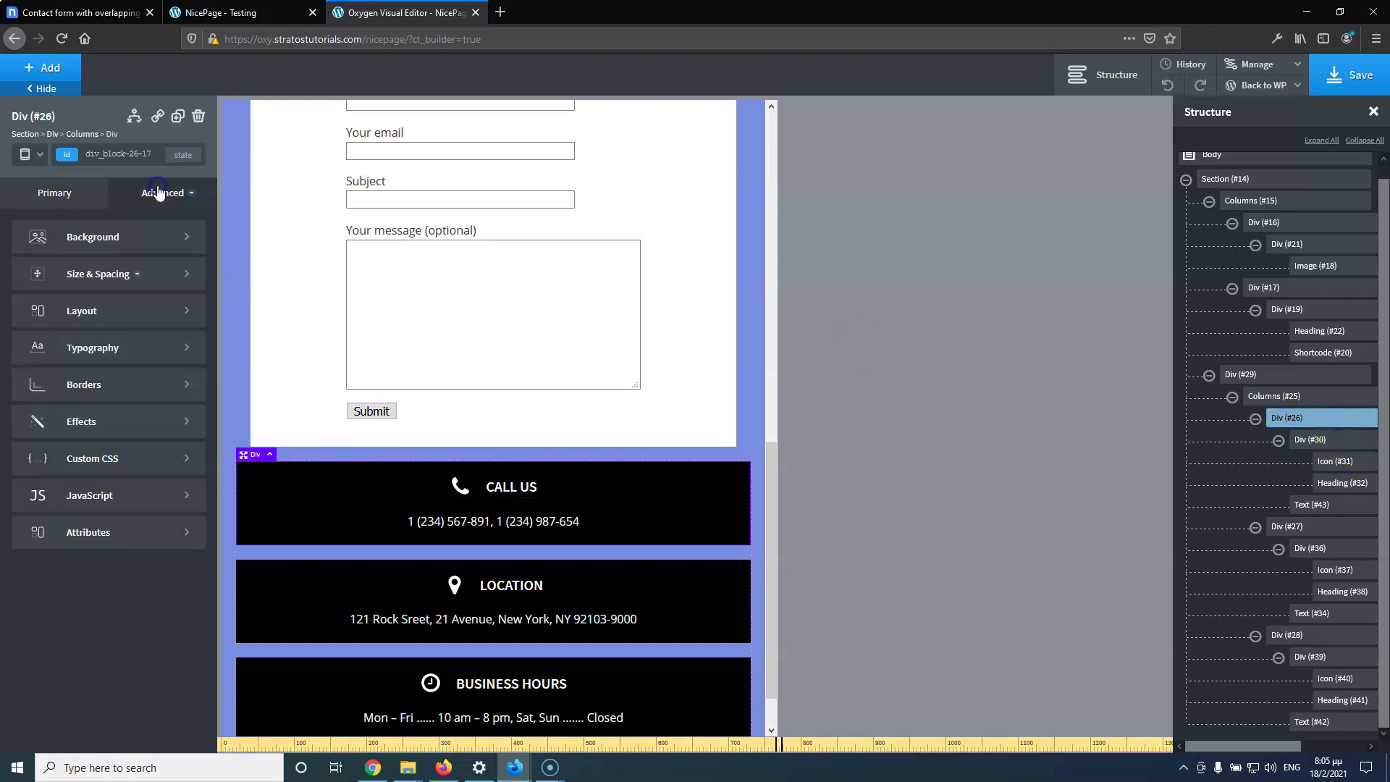
click(120, 284)
text(50)
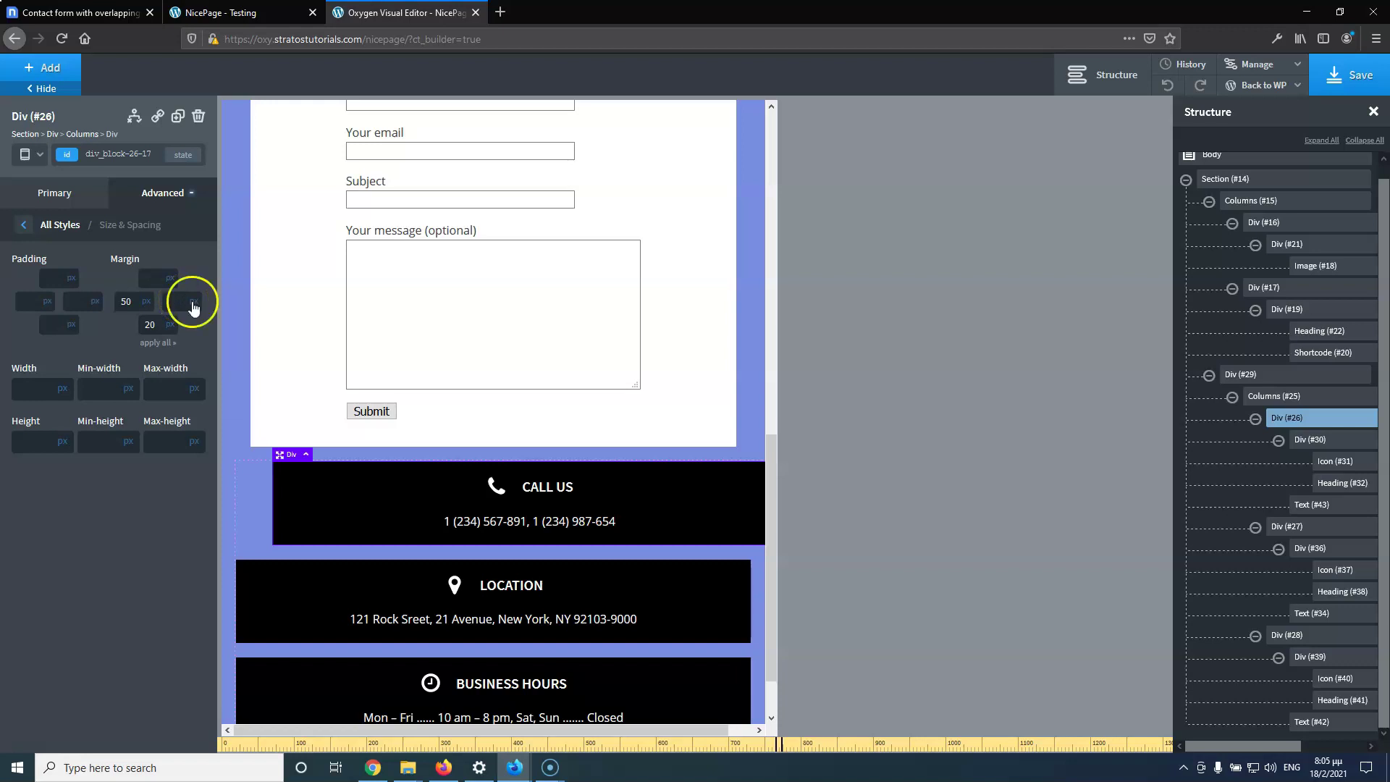
mouse_move(98, 305)
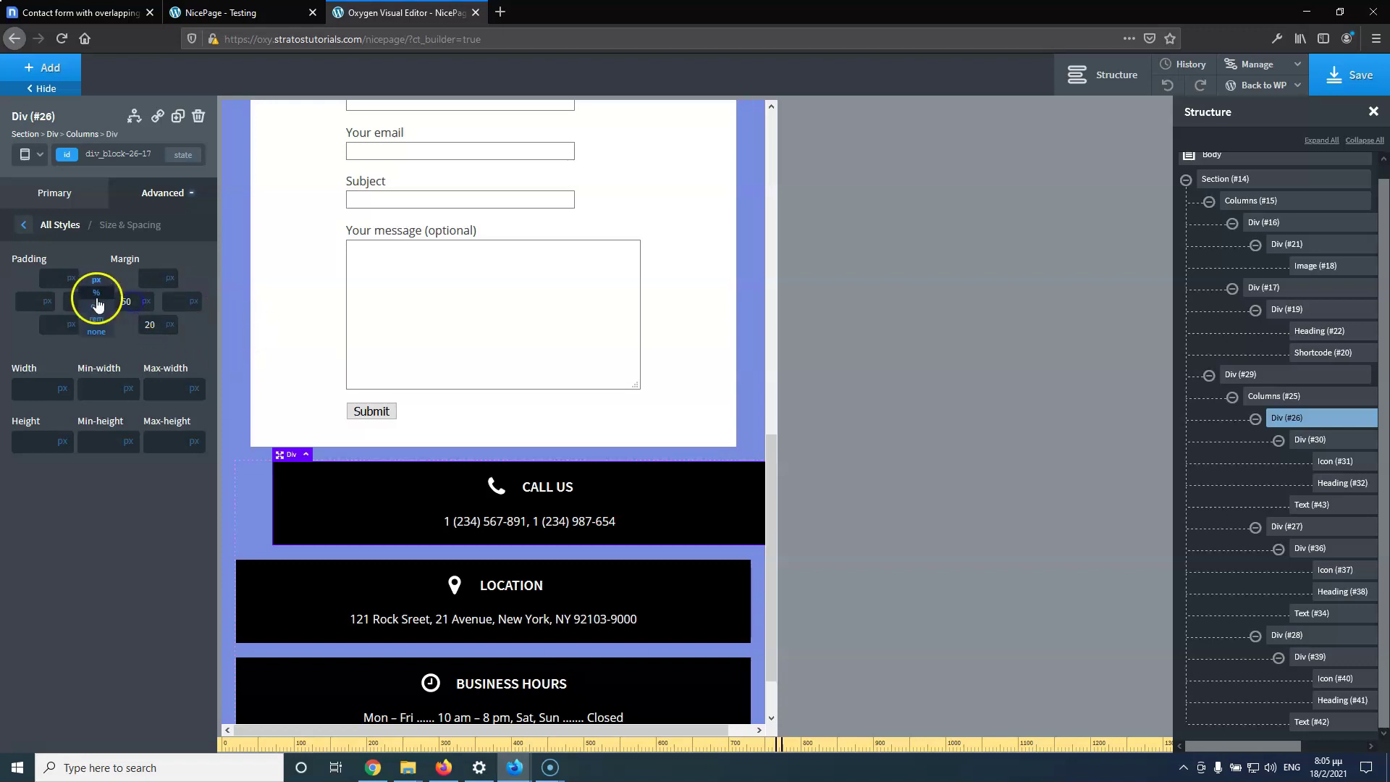
key(BackSpace)
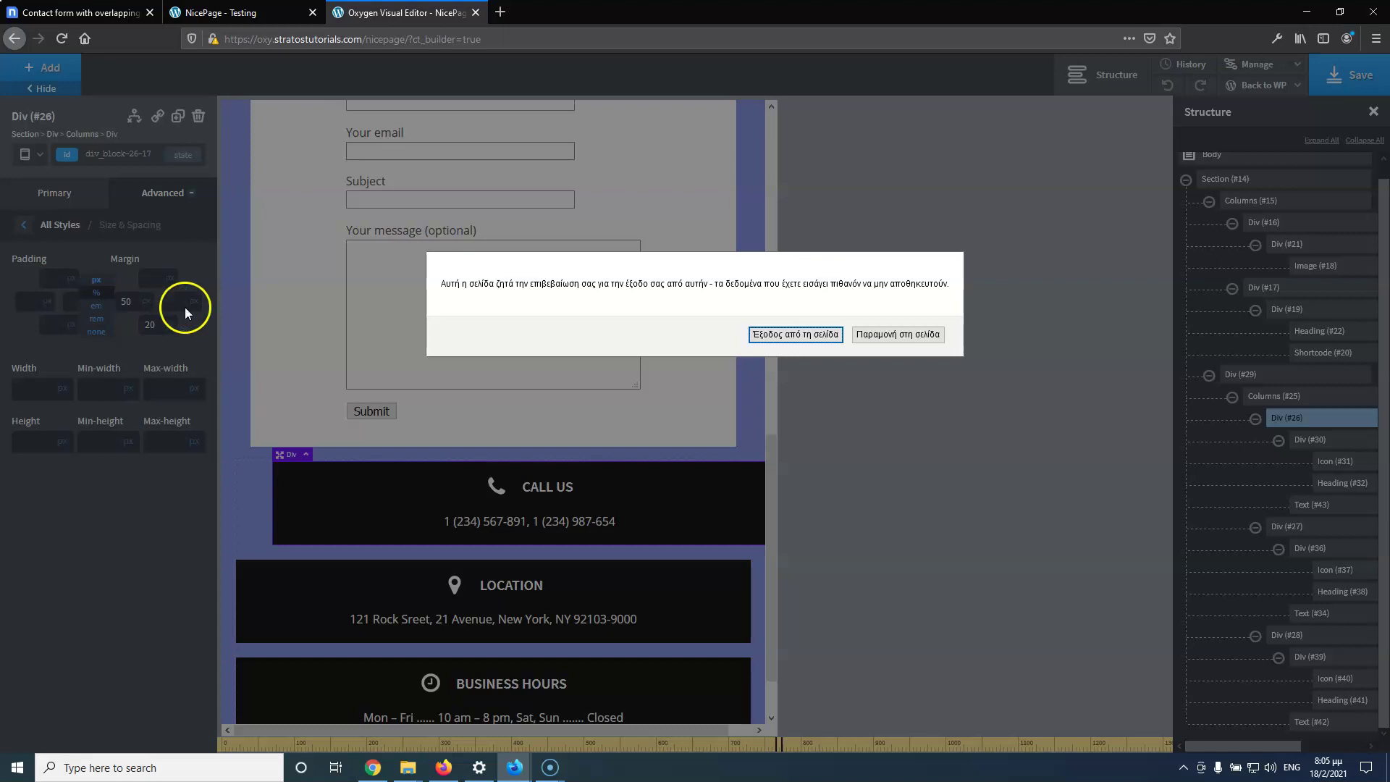
click(889, 334)
double_click(126, 302)
key(BackSpace)
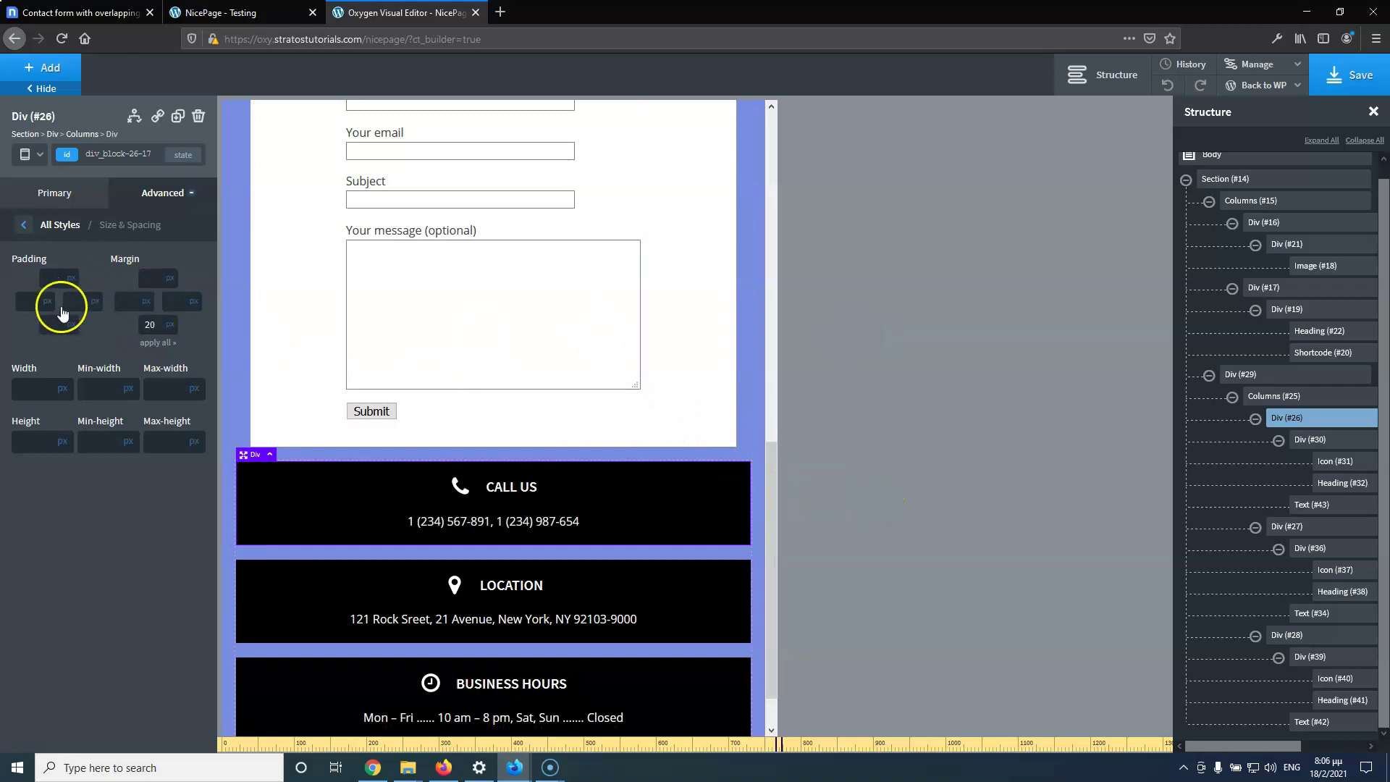
Set the width of the contact info Columns (#25) to 80% at less than 992px
click(1308, 402)
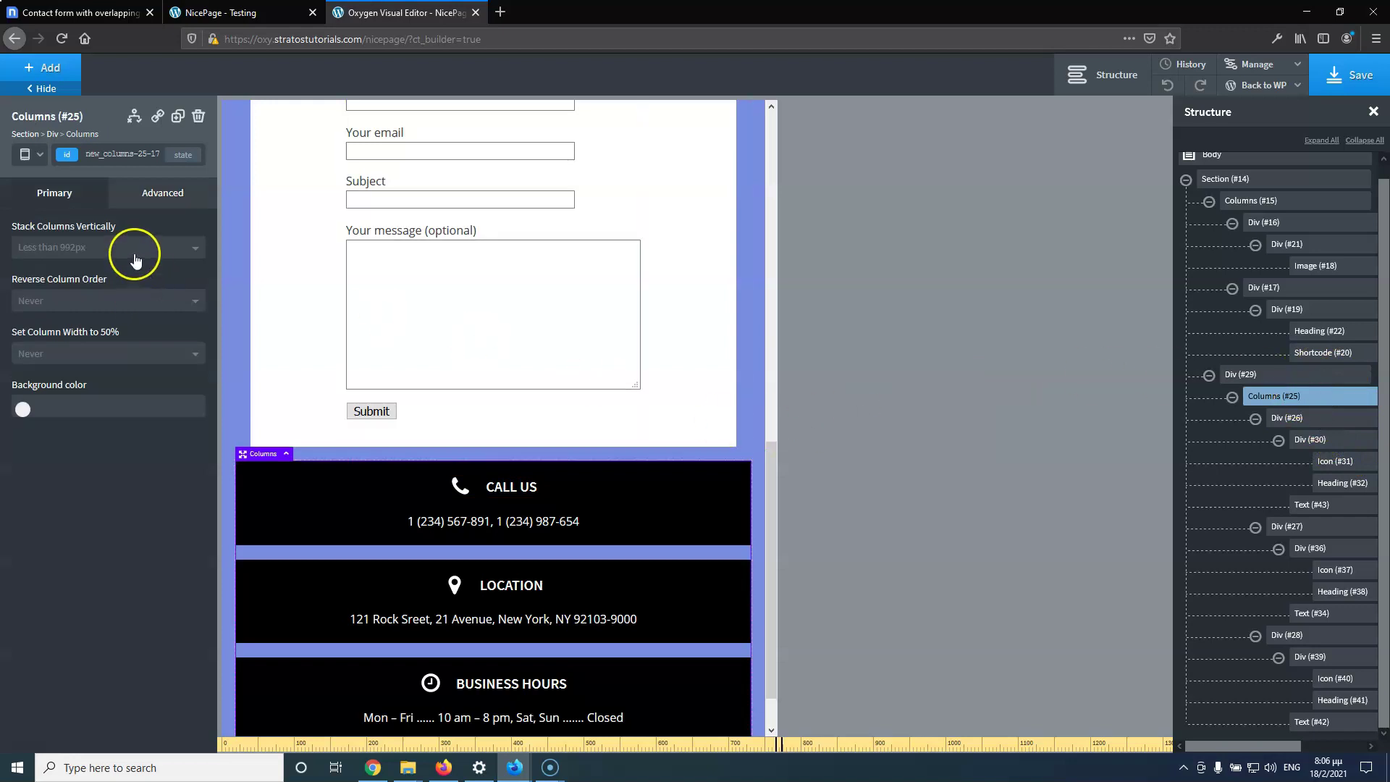
click(142, 204)
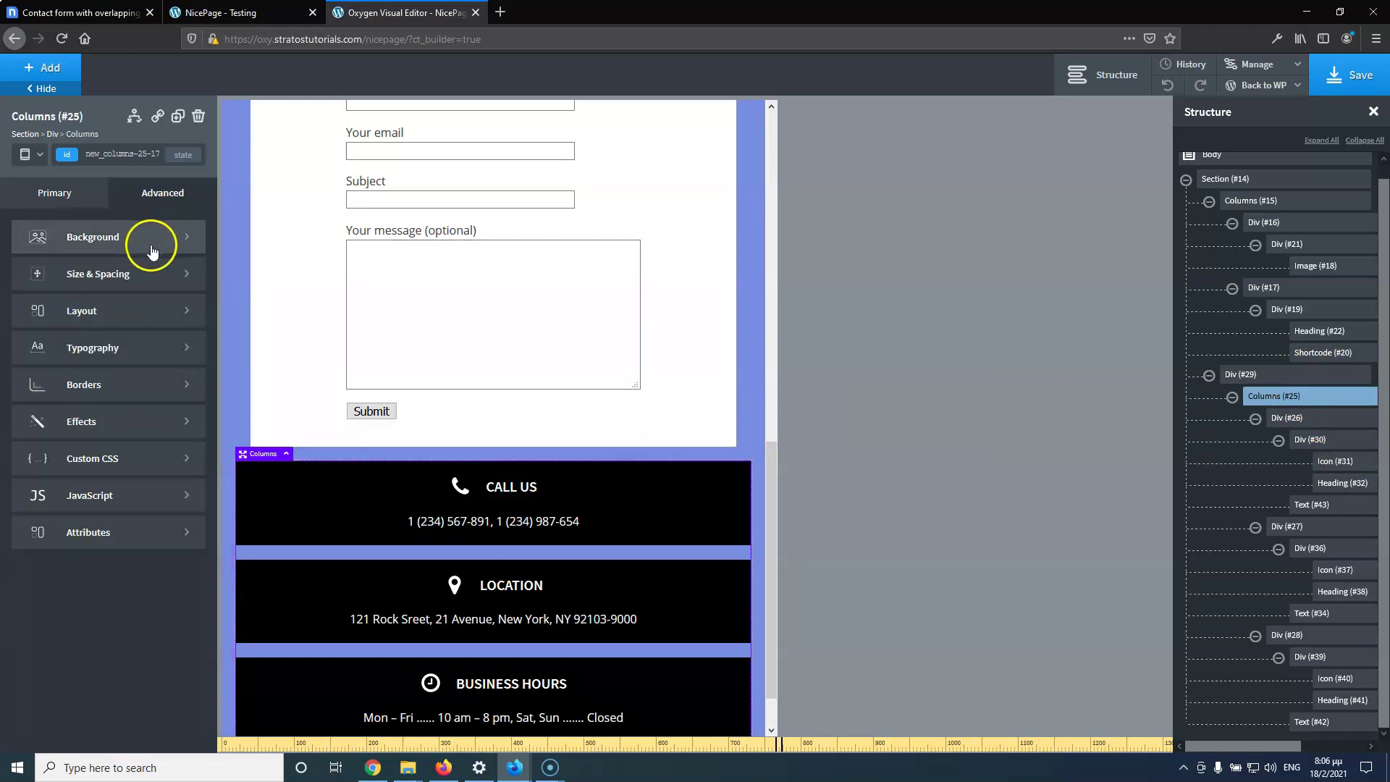
click(140, 268)
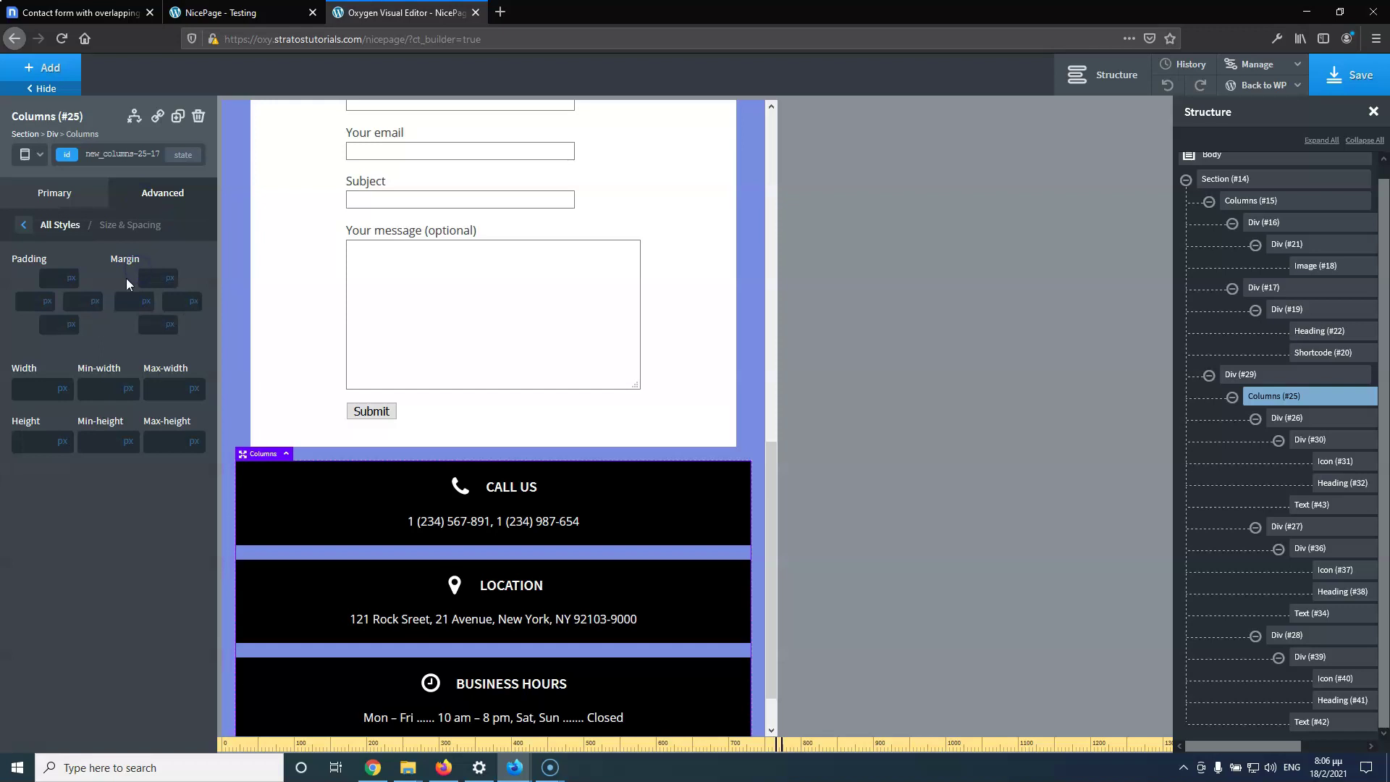
click(23, 389)
text(80)
click(62, 389)
click(67, 381)
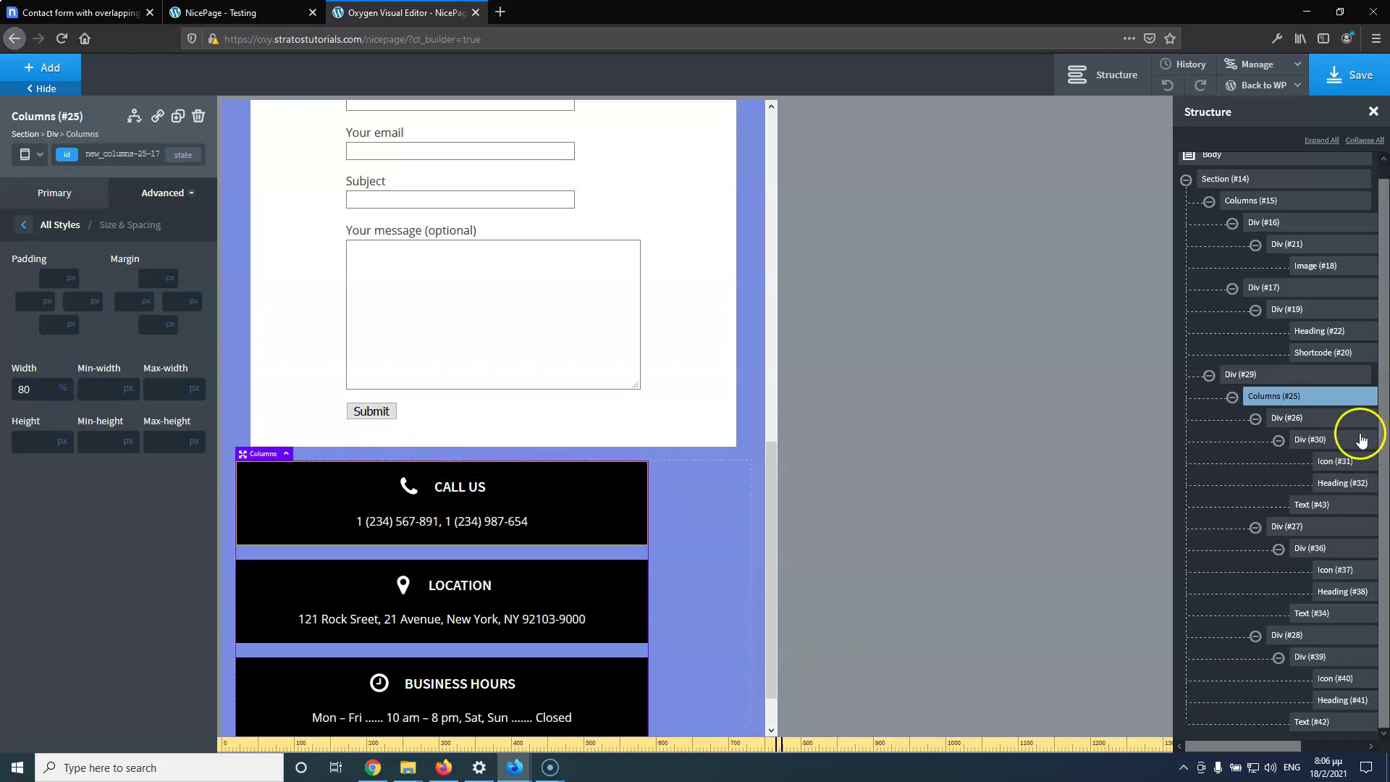
Stack the children of the contact info wrapper, Div (#29), vertically with centered horizontal alignment, and reselect Columns (#25)
click(1296, 374)
click(69, 257)
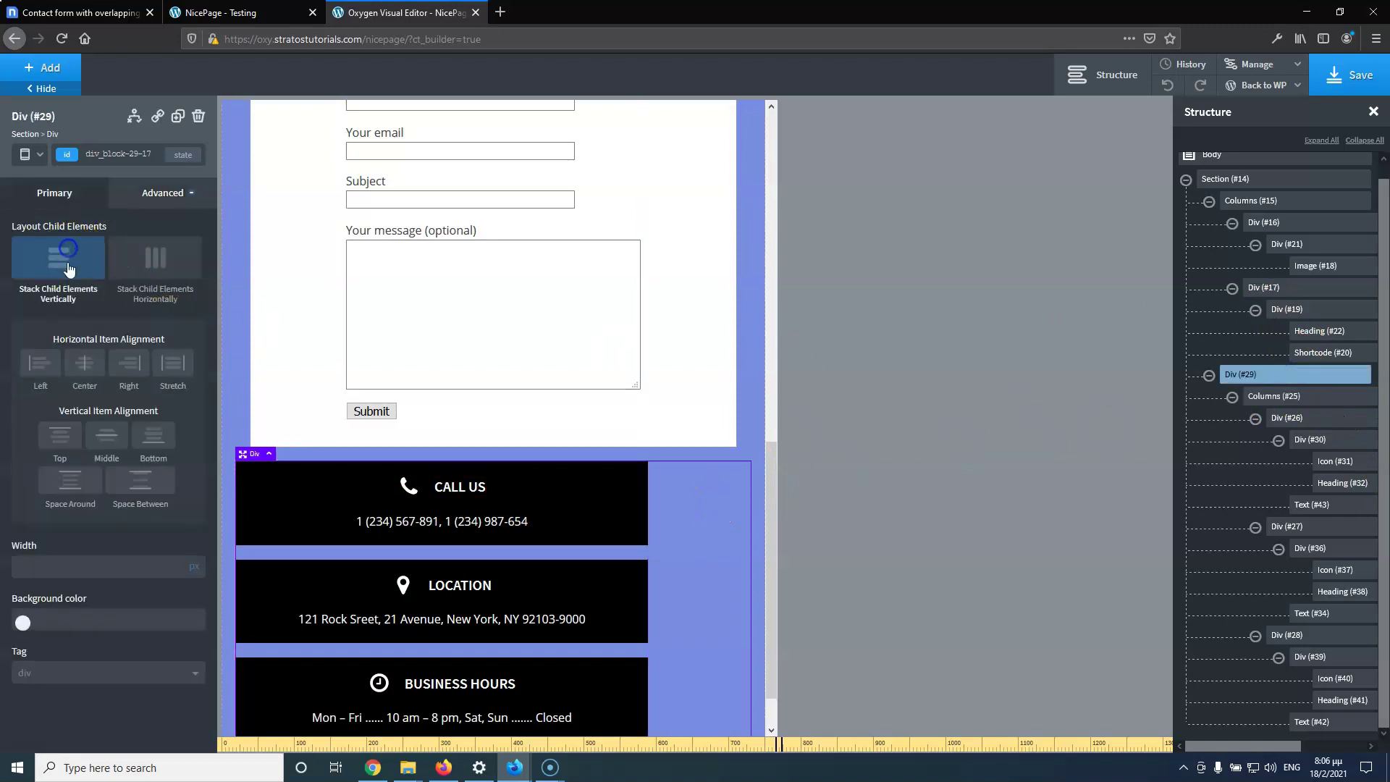
click(86, 370)
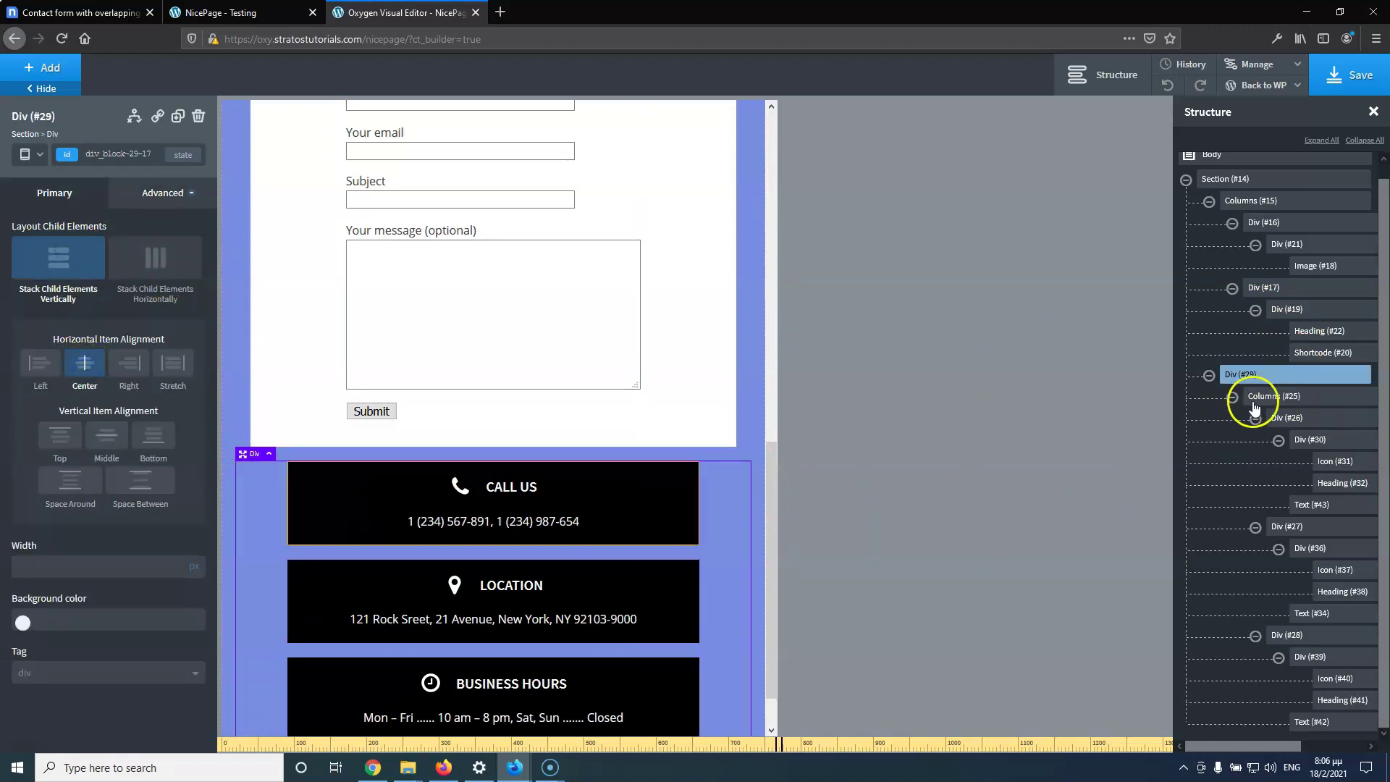
click(1293, 398)
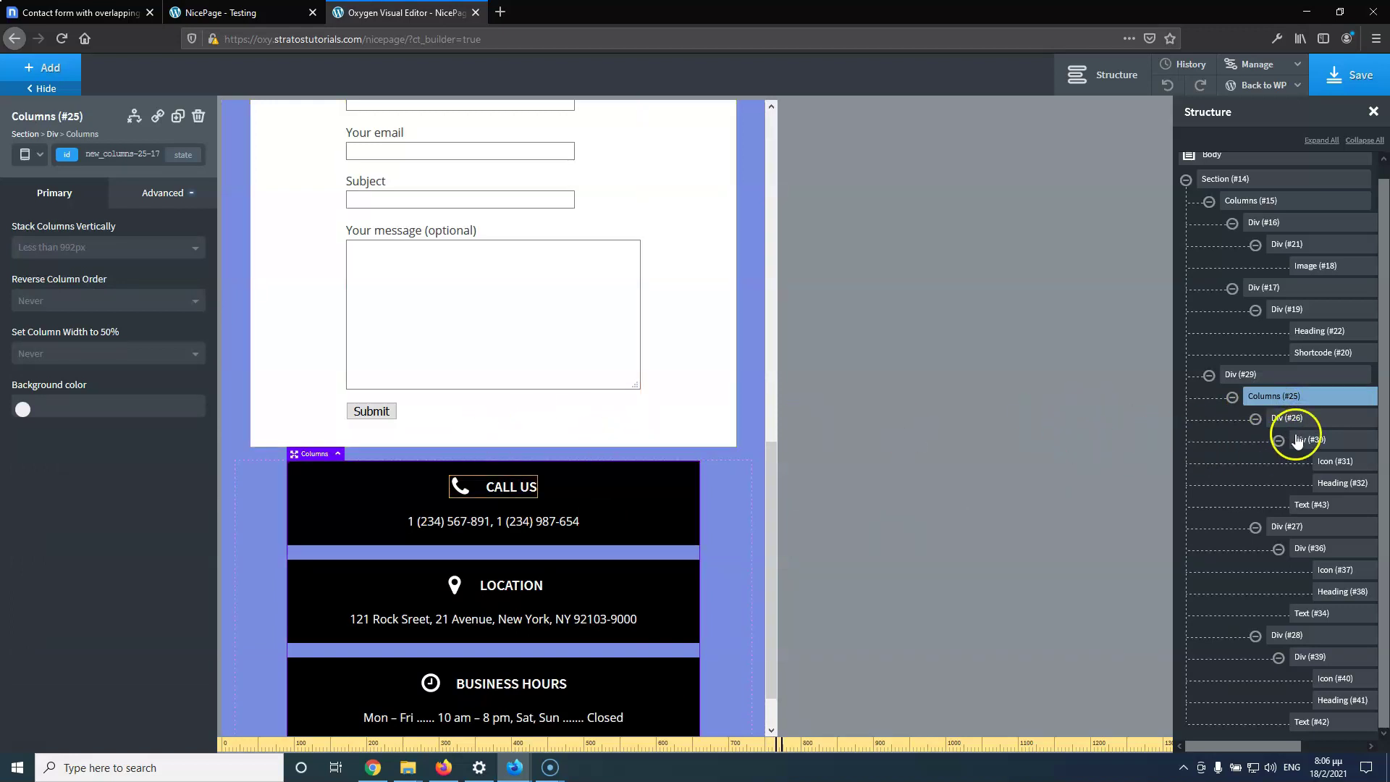
Set the width of the contact info Columns (#25) to 70% at less than 992px and save the page
click(1319, 423)
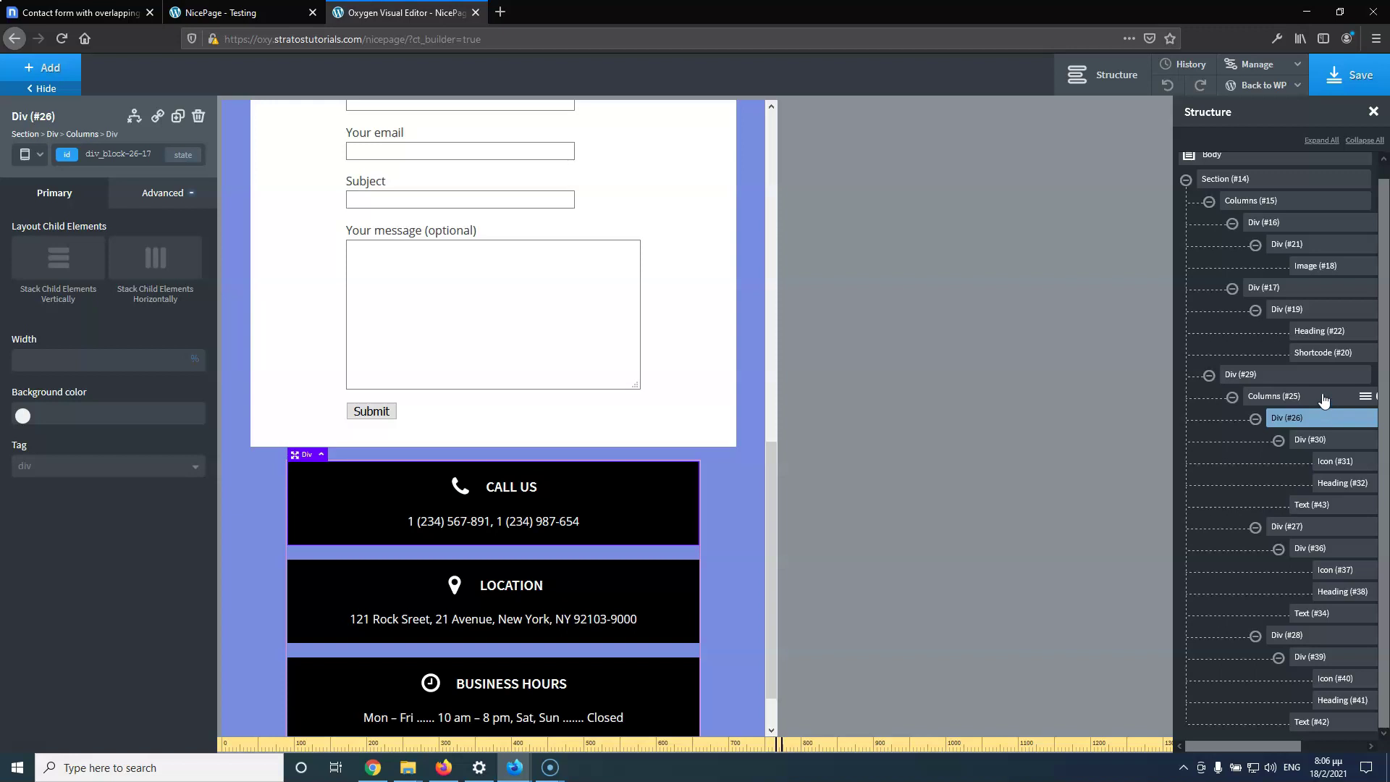
click(1323, 398)
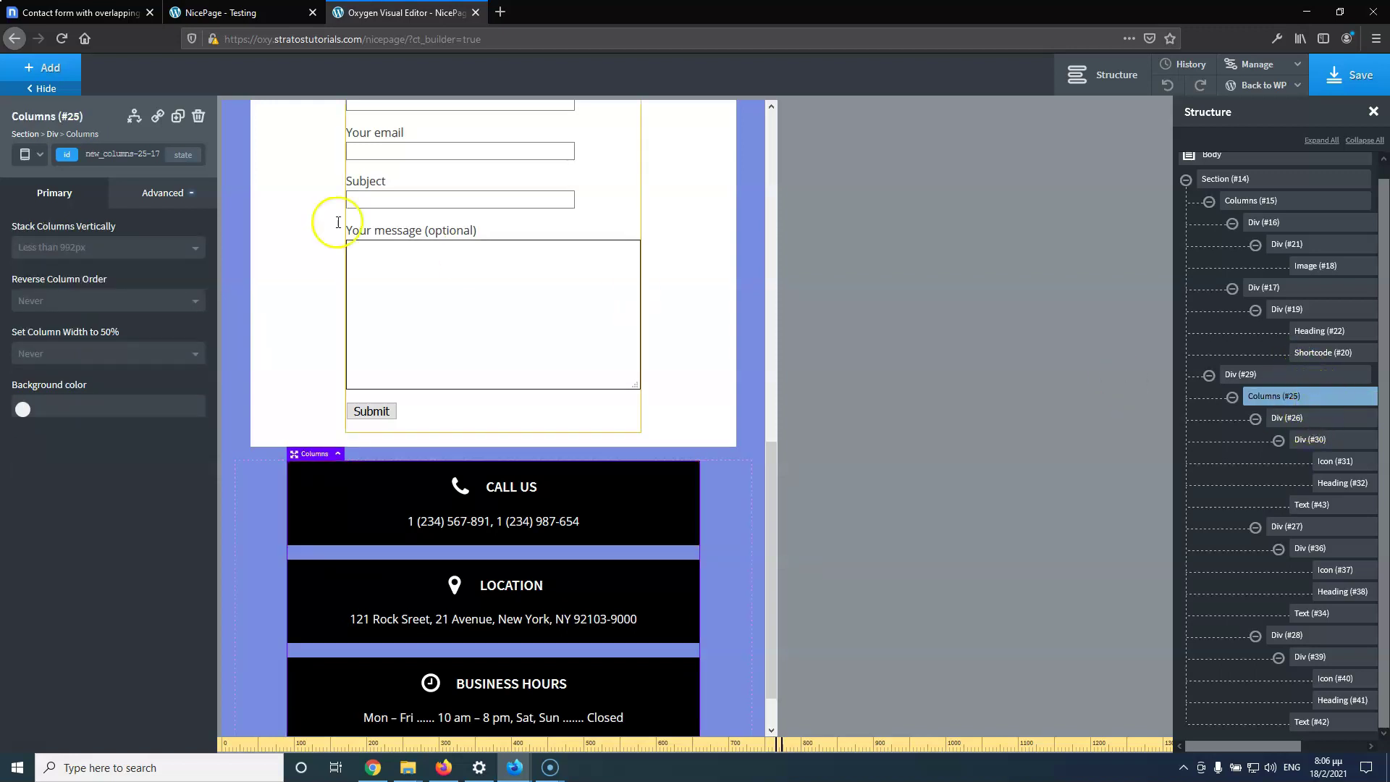
click(150, 209)
click(118, 273)
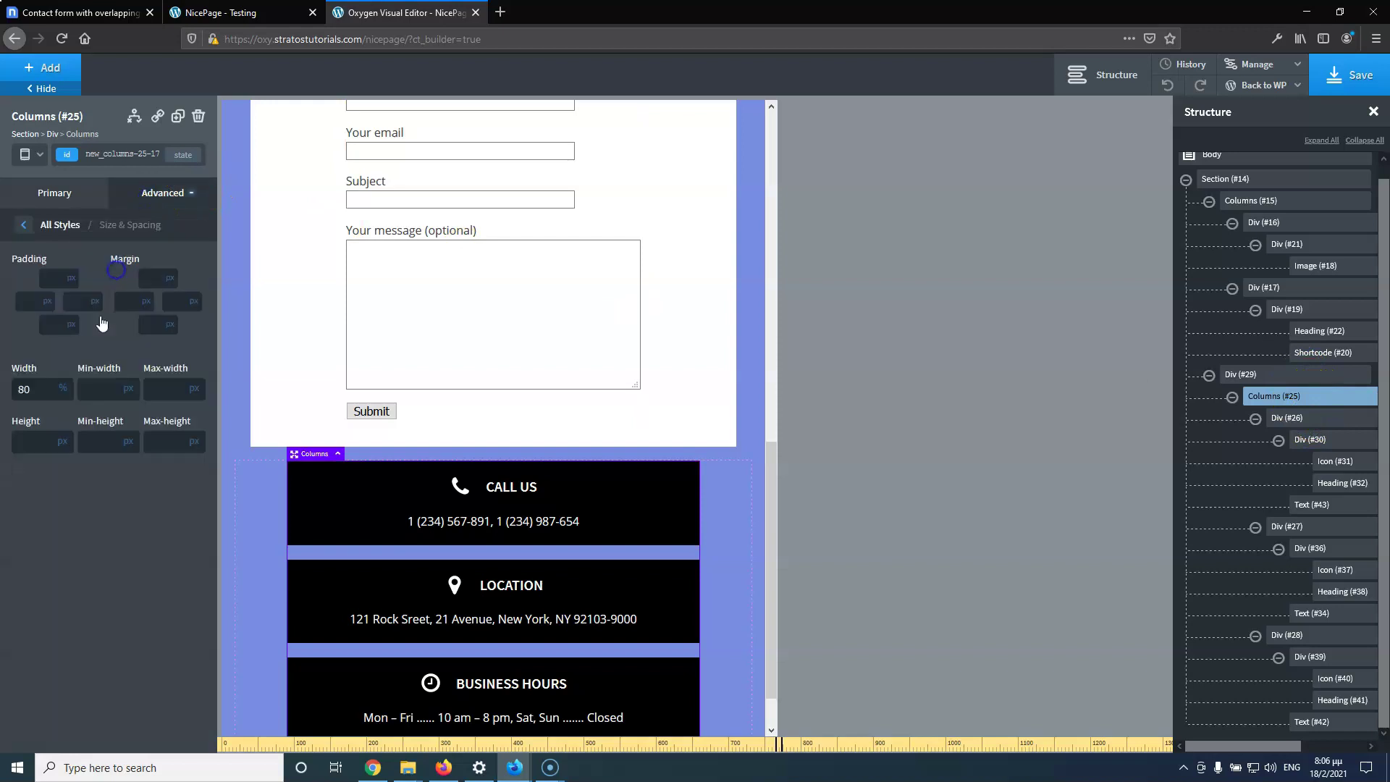
scroll(442, 532, down, 2)
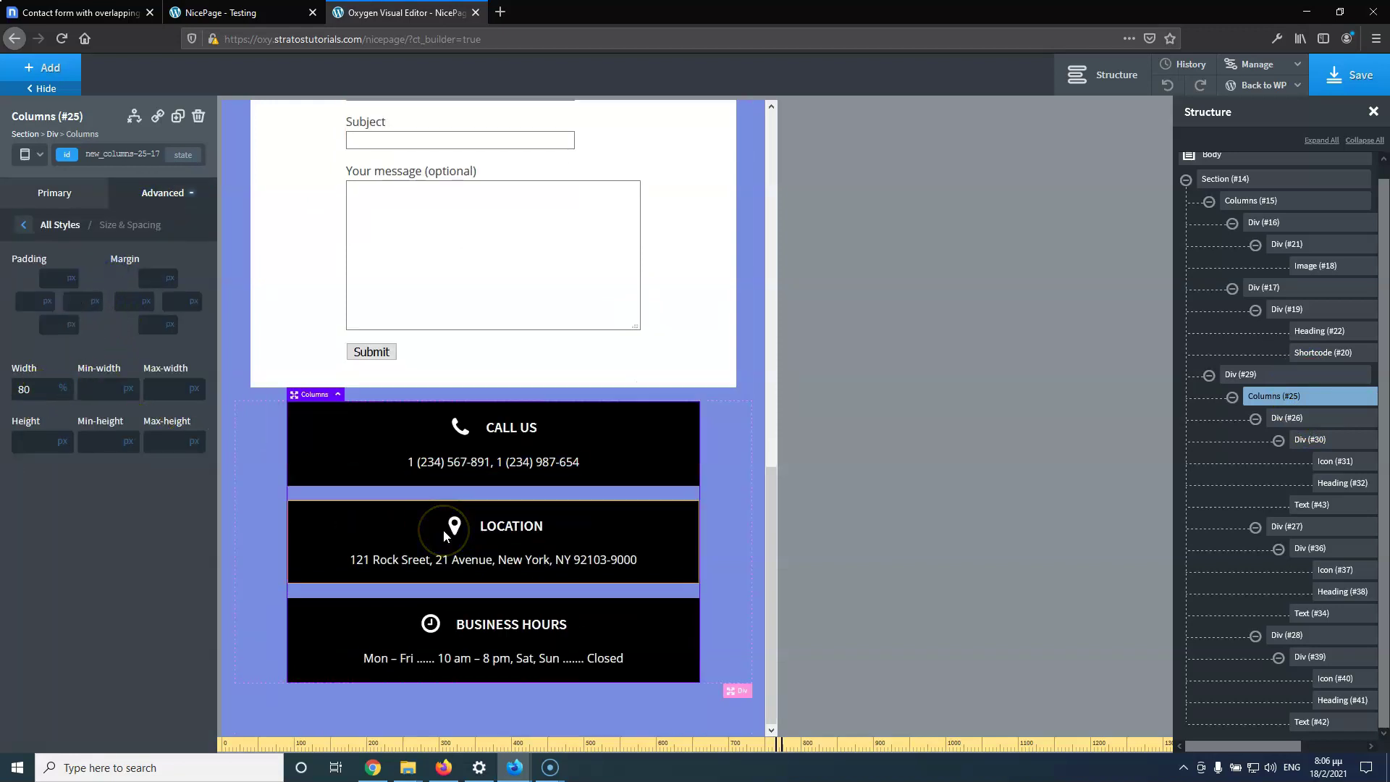
scroll(444, 530, up, 2)
click(42, 389)
text(70)
scroll(442, 522, down, 2)
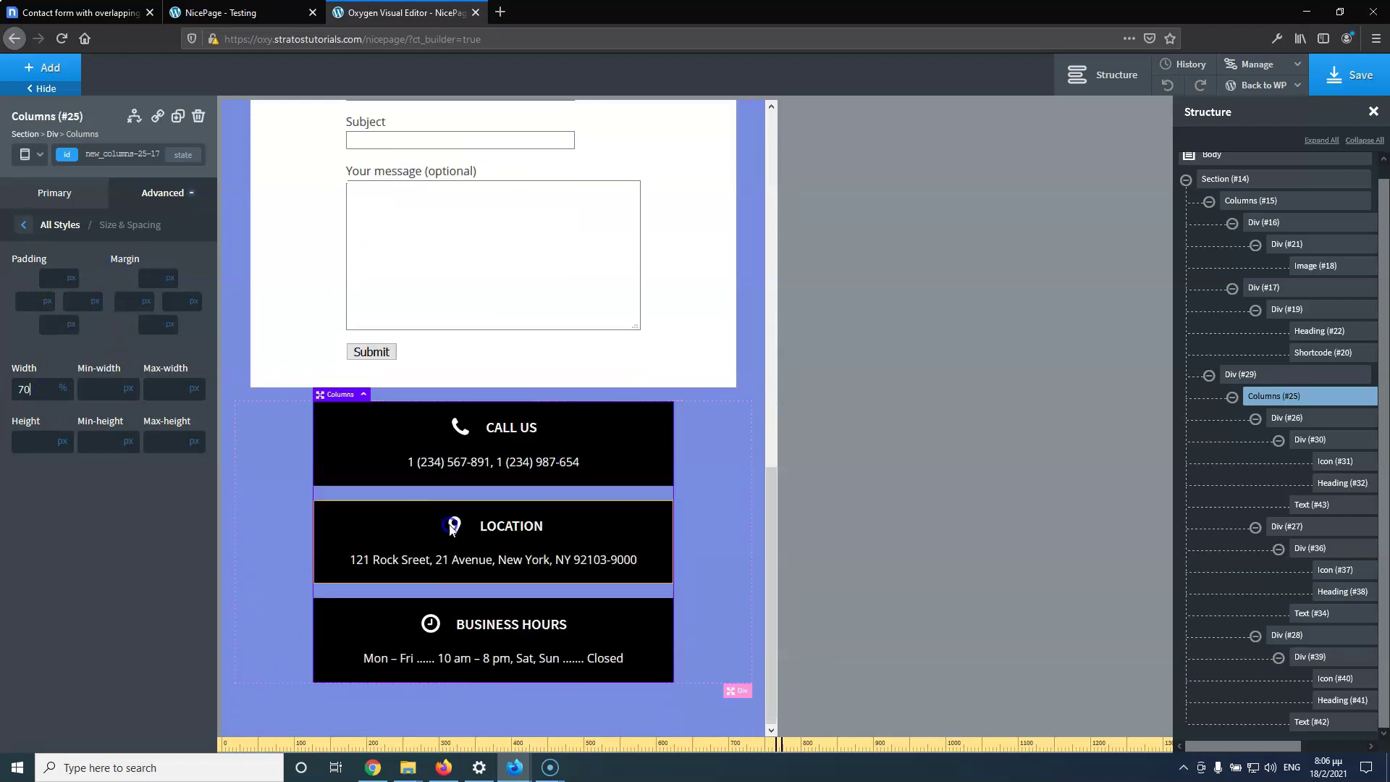
click(1340, 72)
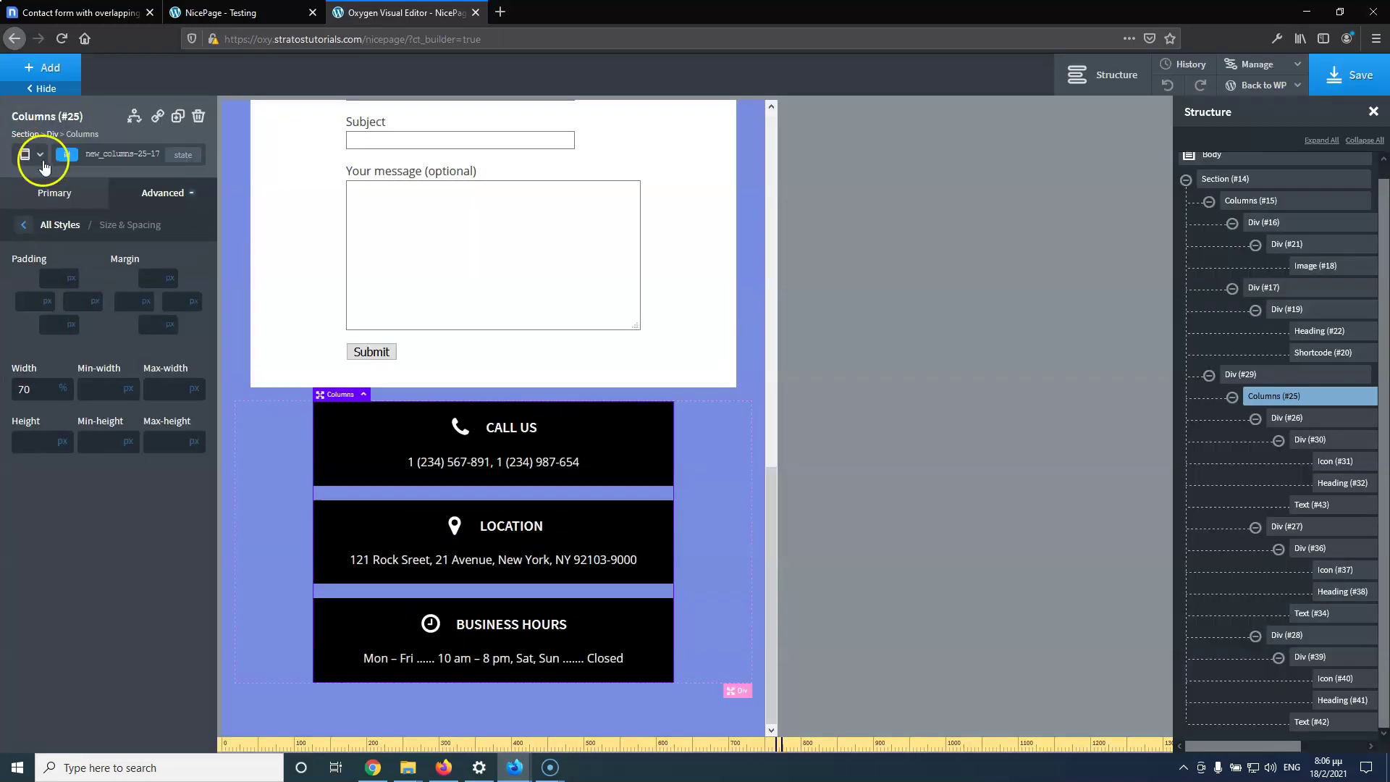
Set the width of the contact info Columns (#25) to 100% at the less than 768px breakpoint
click(39, 154)
click(46, 223)
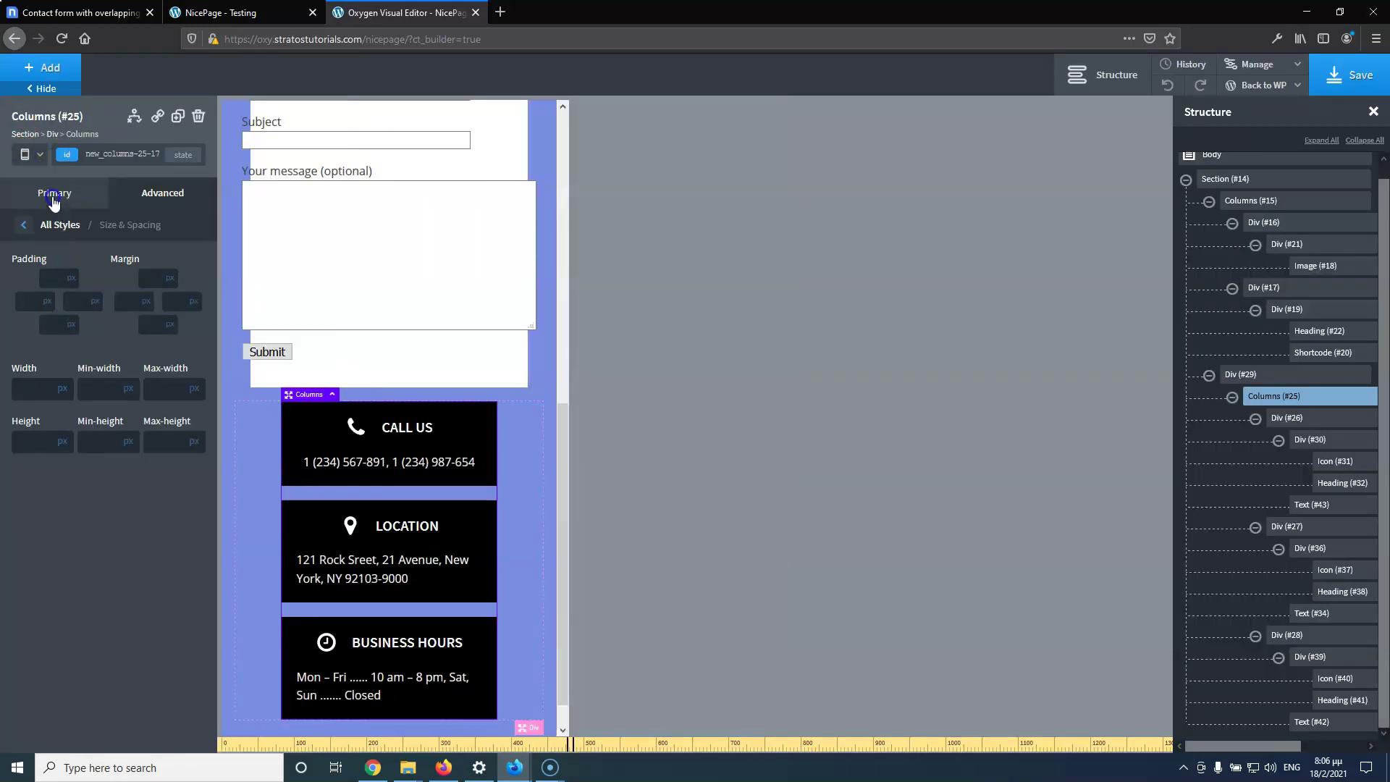
click(39, 156)
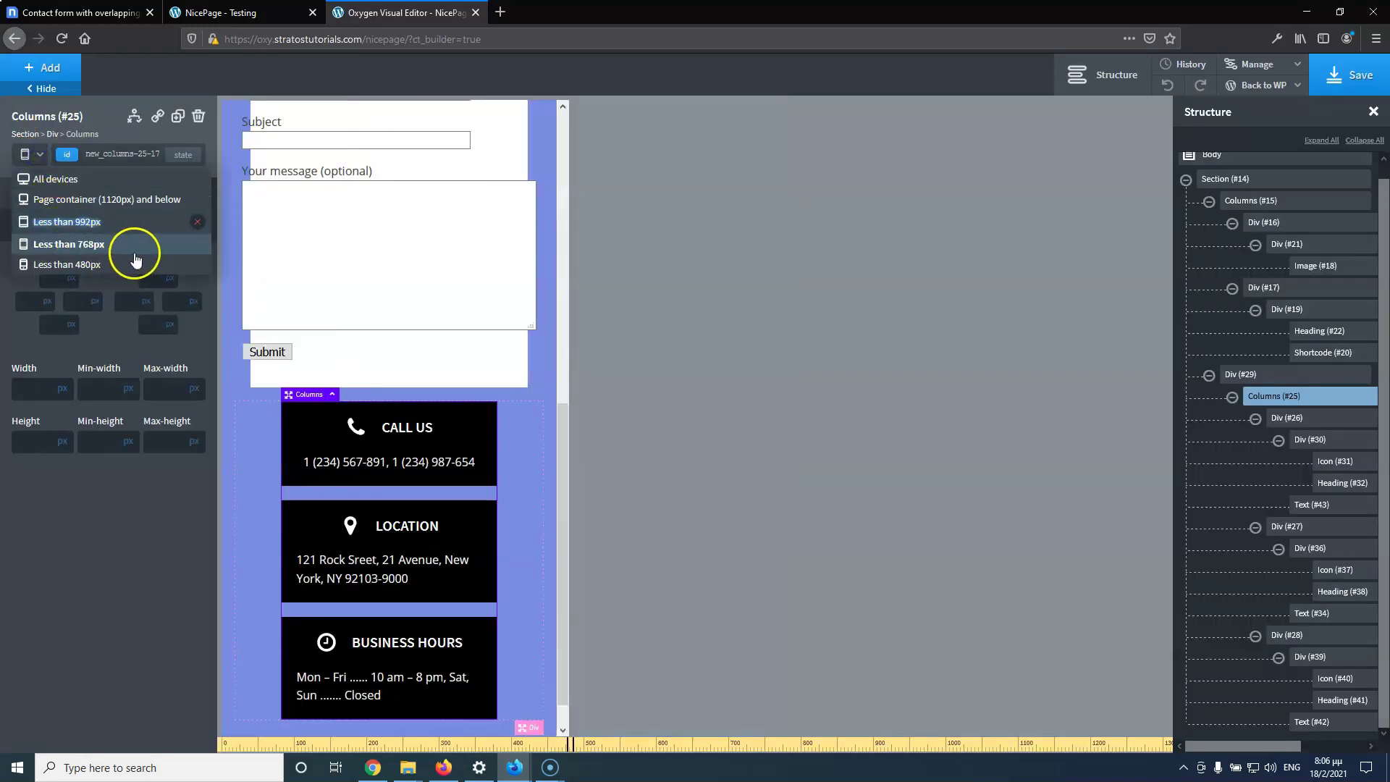
click(531, 490)
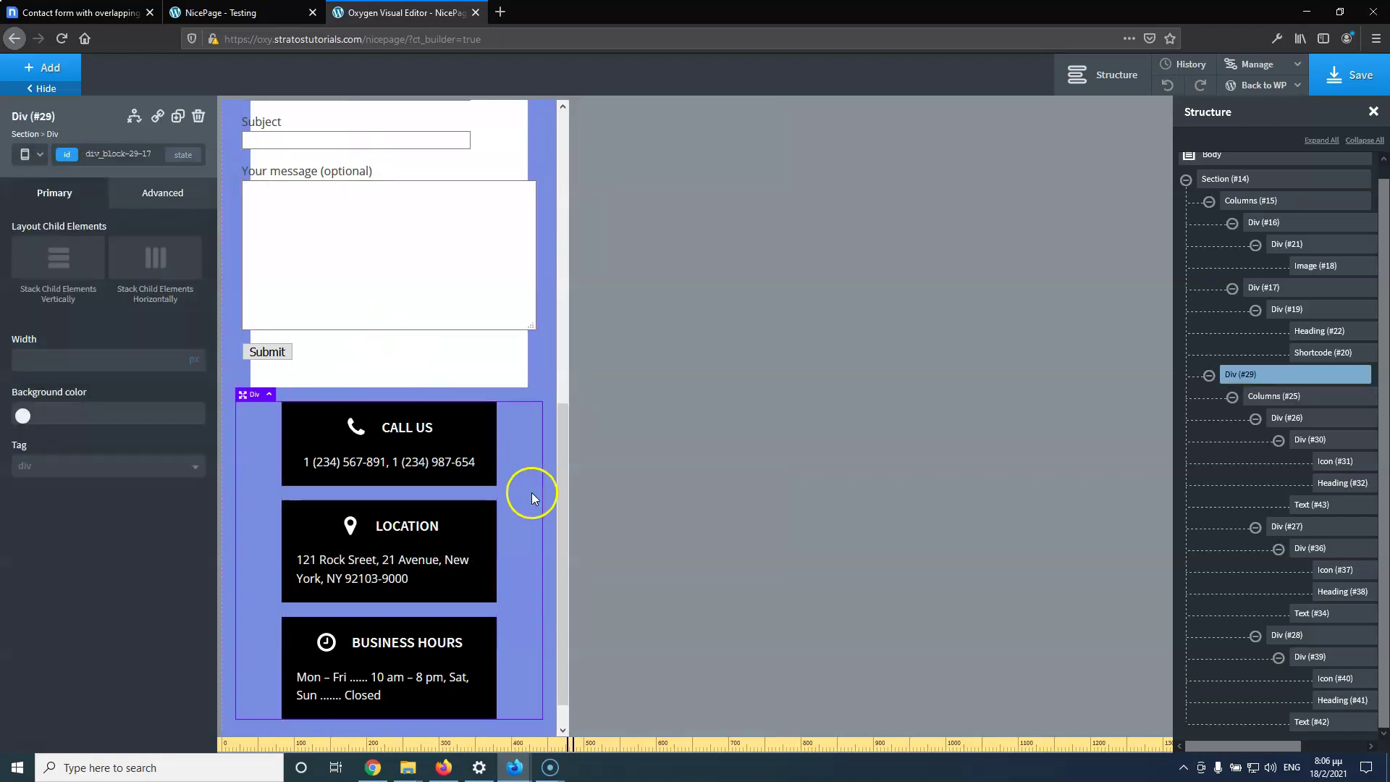
click(1277, 398)
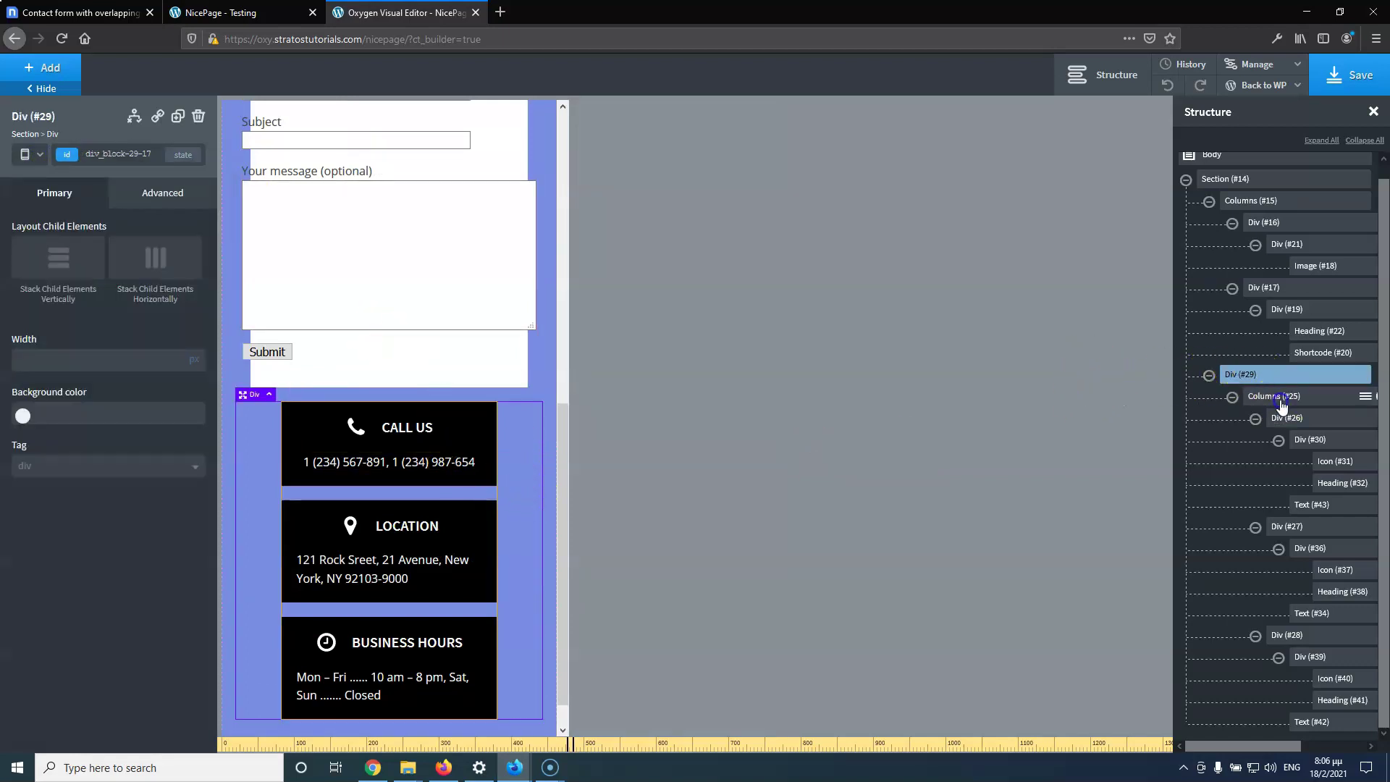
click(161, 195)
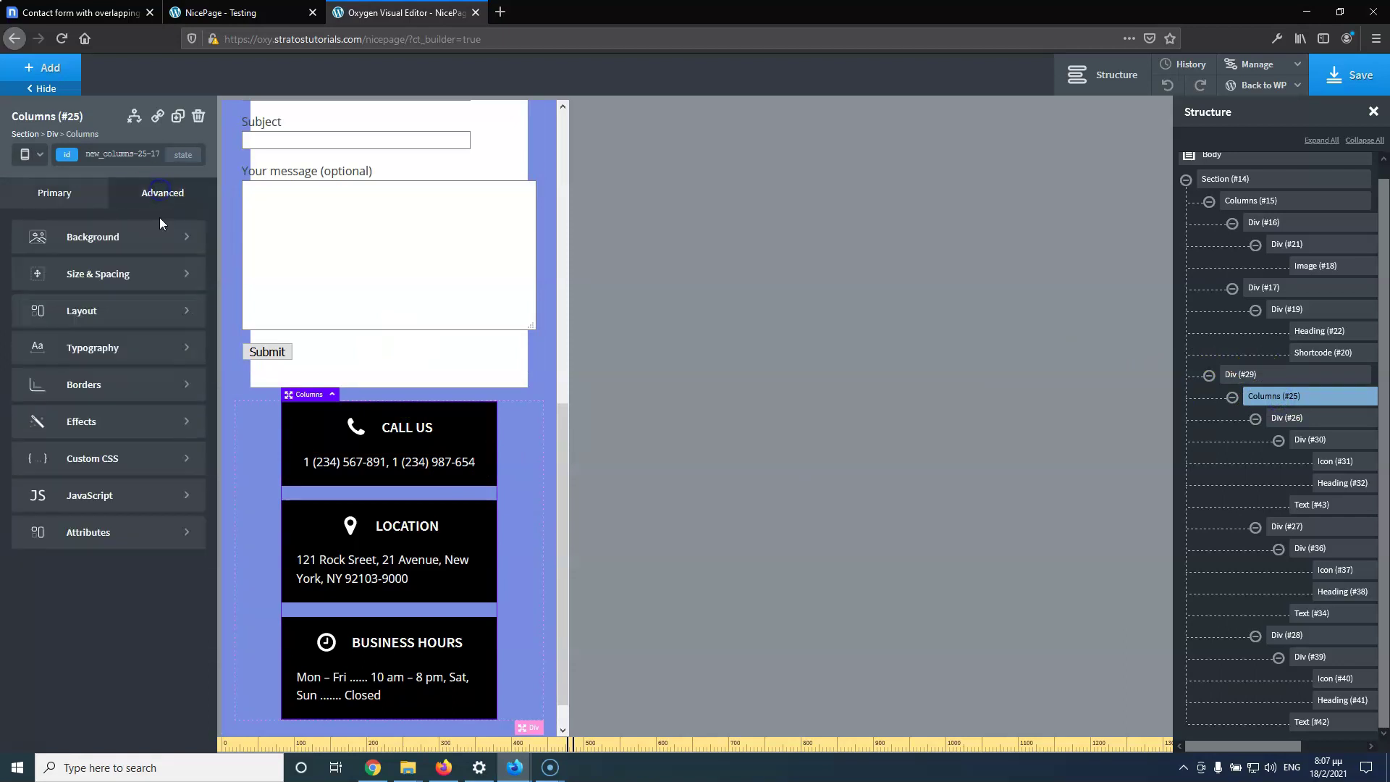
click(133, 279)
click(26, 392)
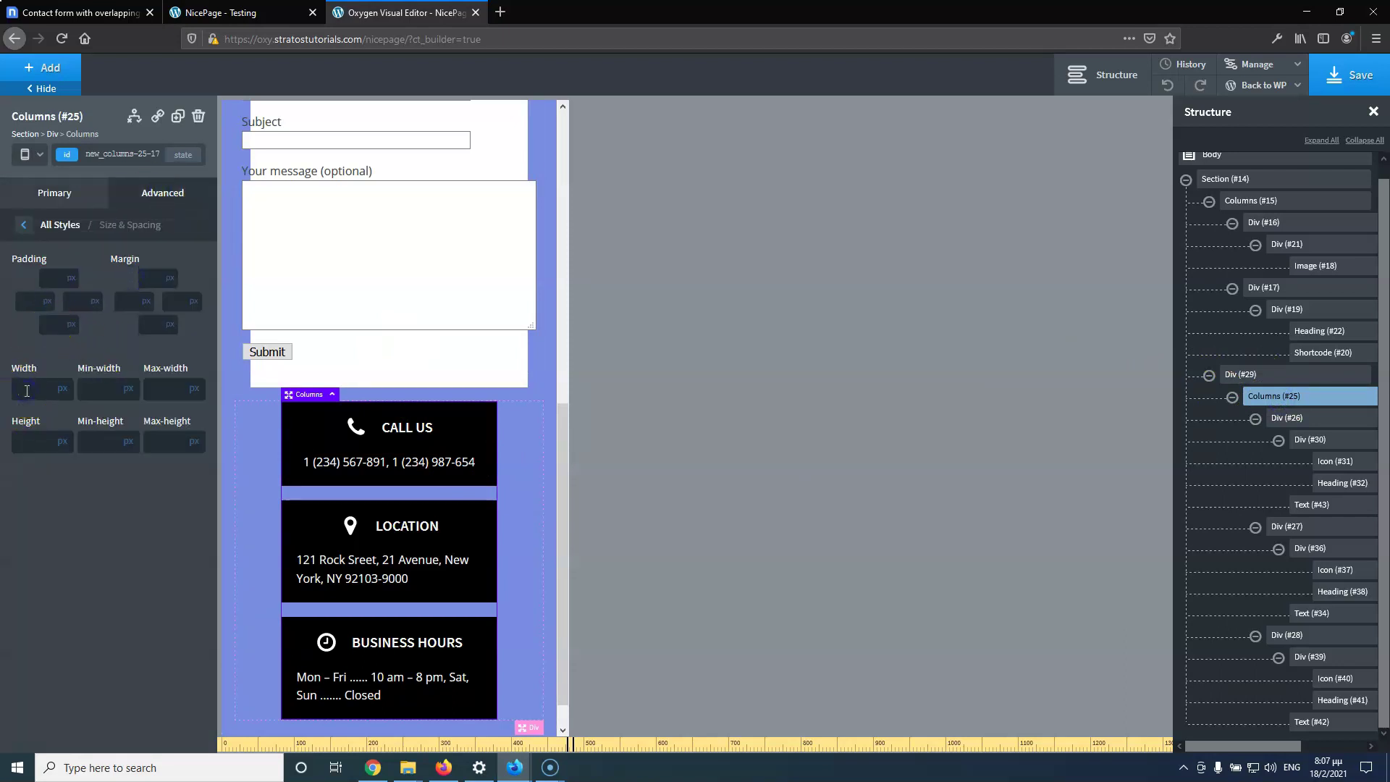
text(100)
click(67, 381)
click(68, 382)
Set the left and right padding of the form column, Div (#17), to 0 px at less than 768px and save the page
scroll(326, 474, up, 5)
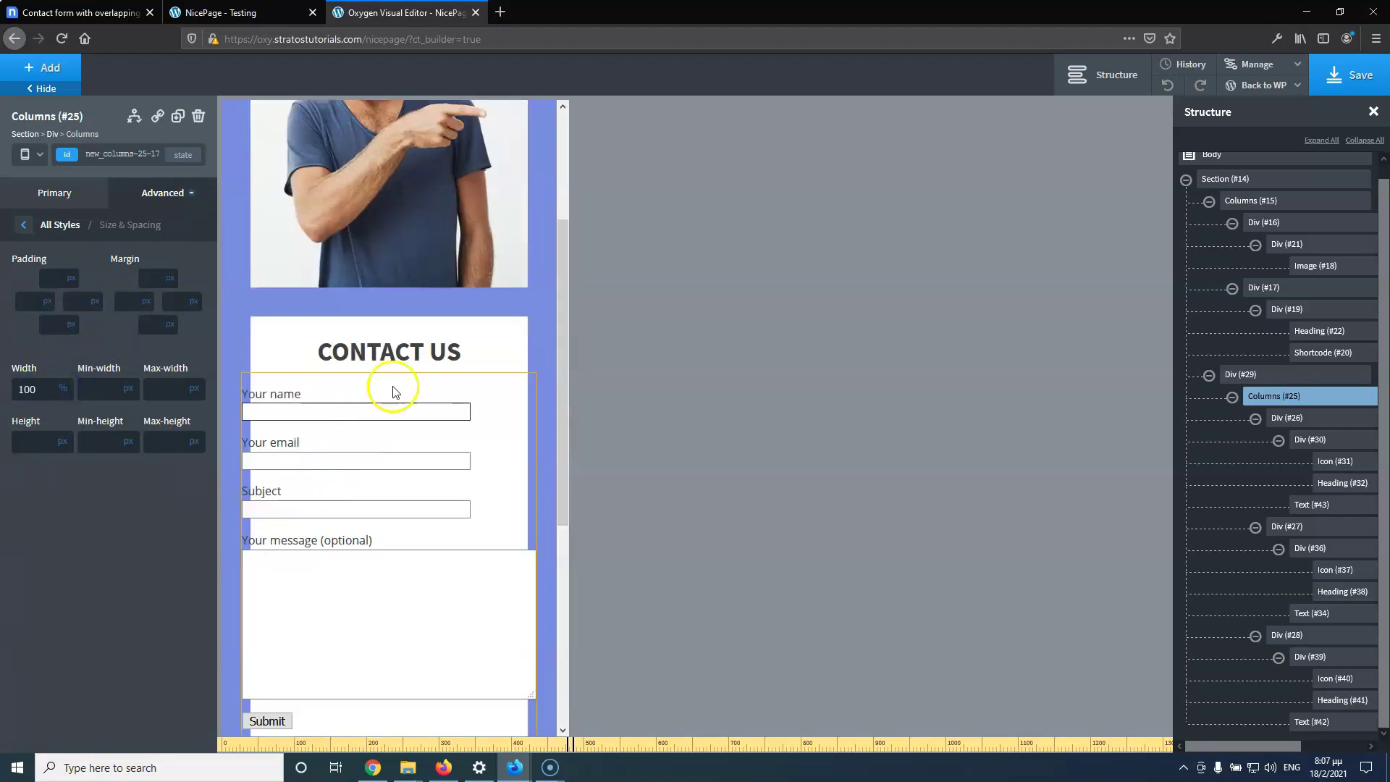
click(538, 331)
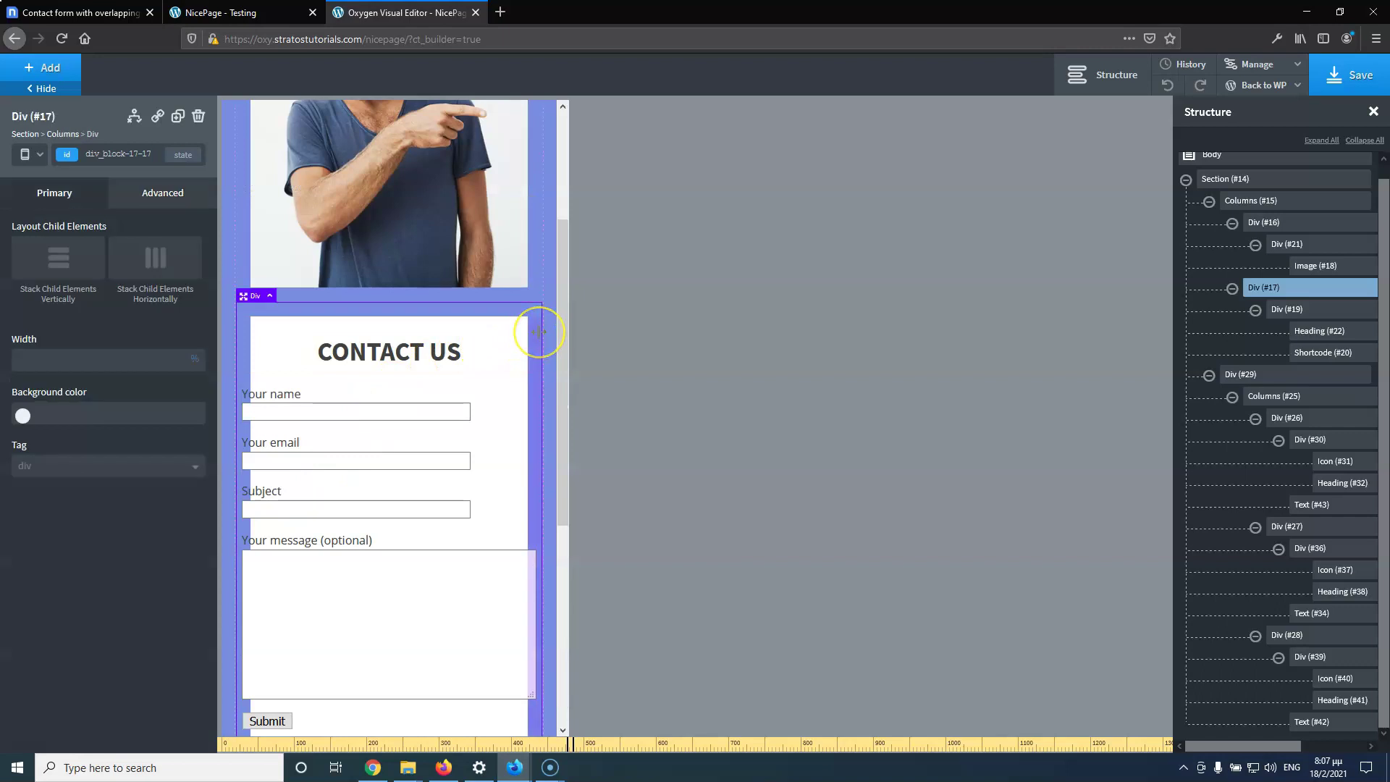
click(159, 194)
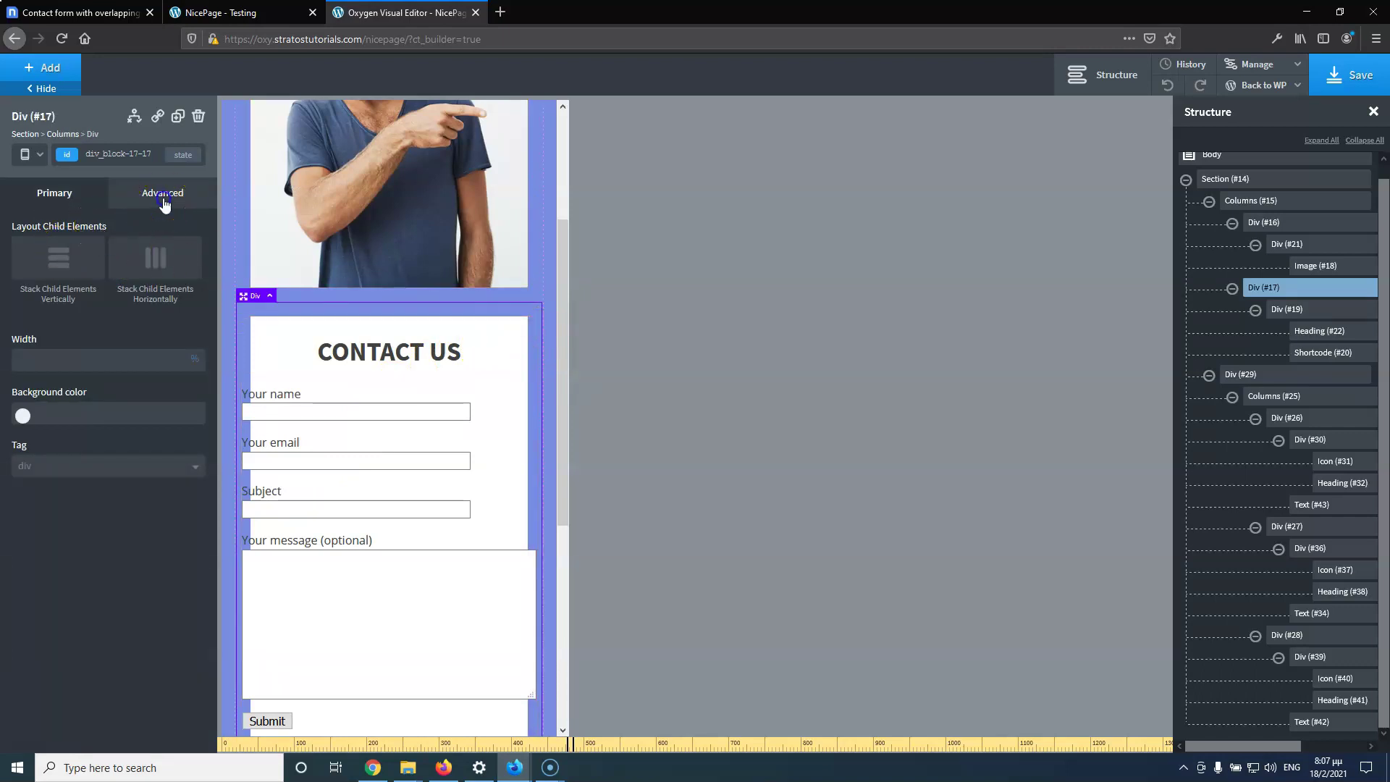
click(141, 275)
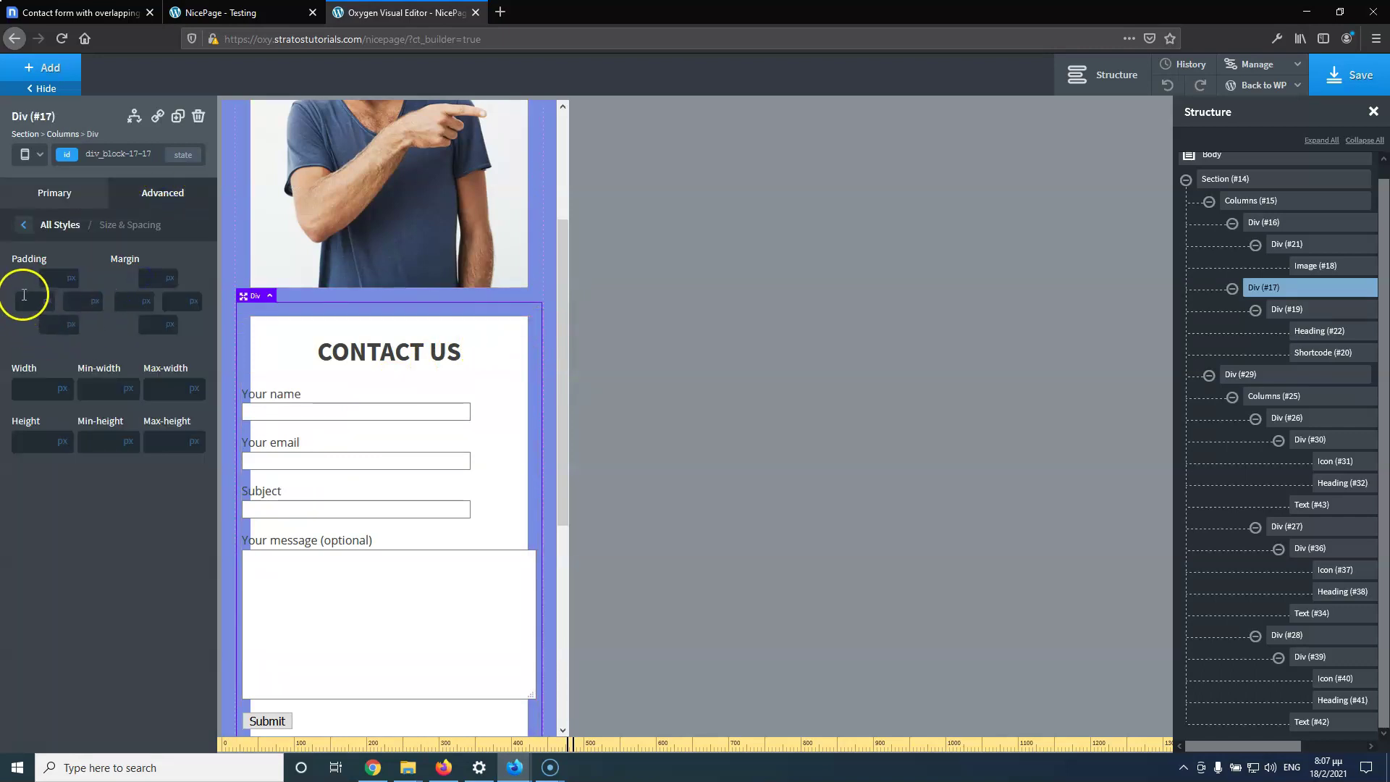
click(24, 295)
text(0)
click(73, 300)
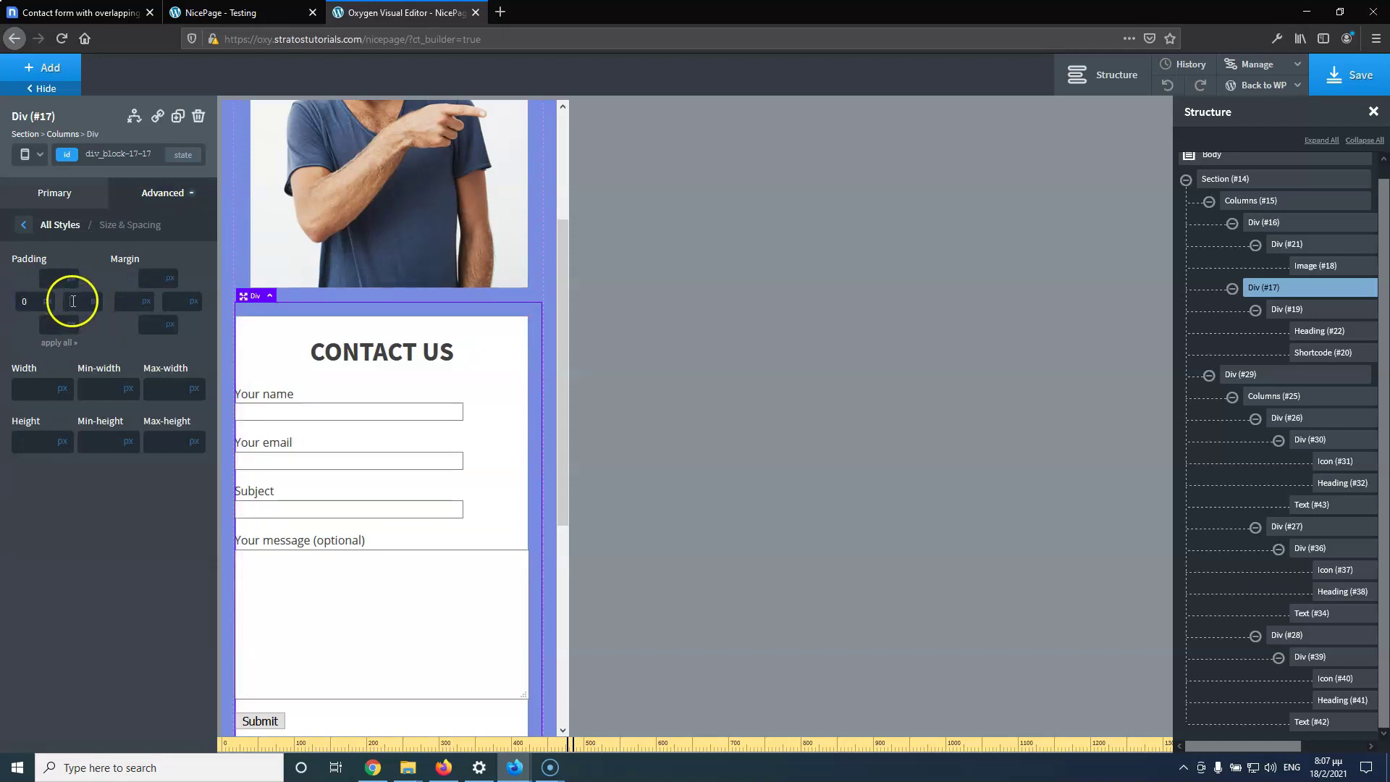
text(0)
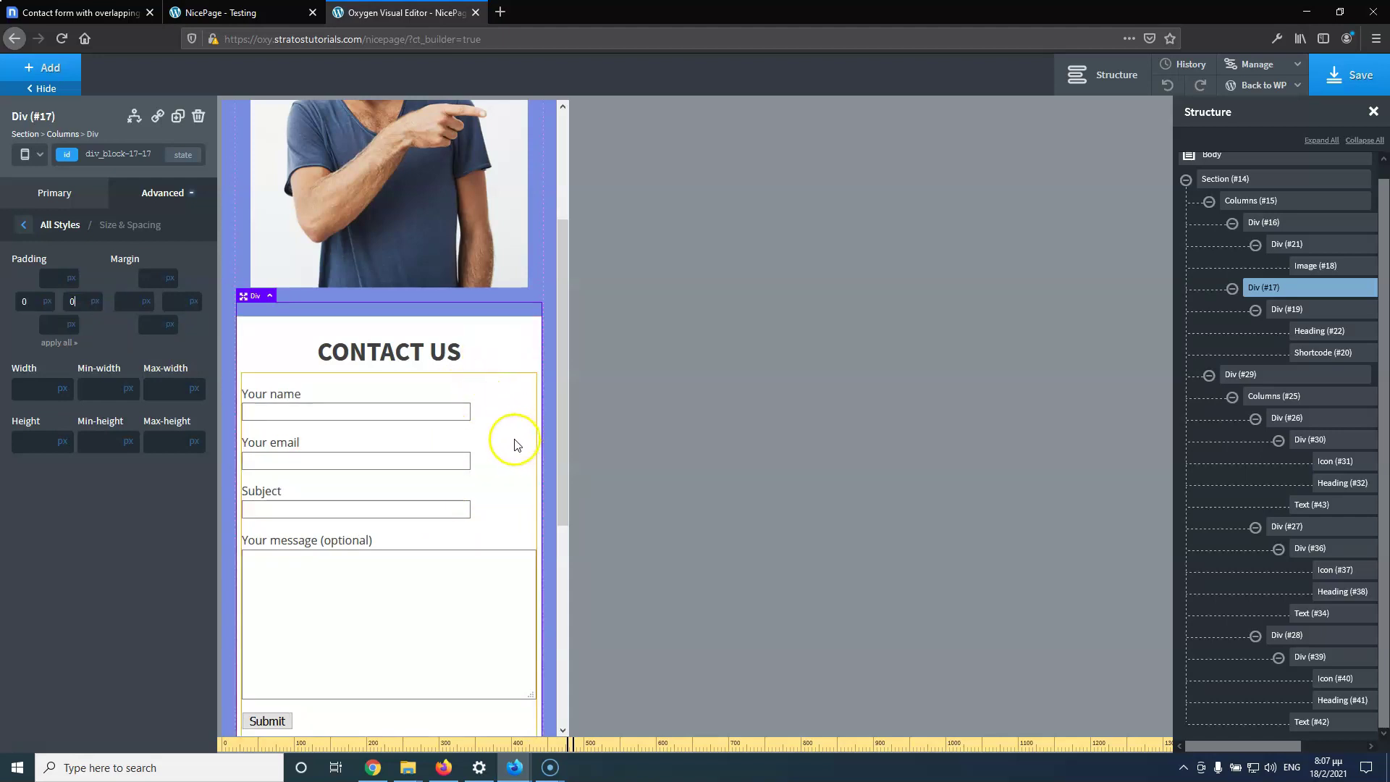
click(1357, 86)
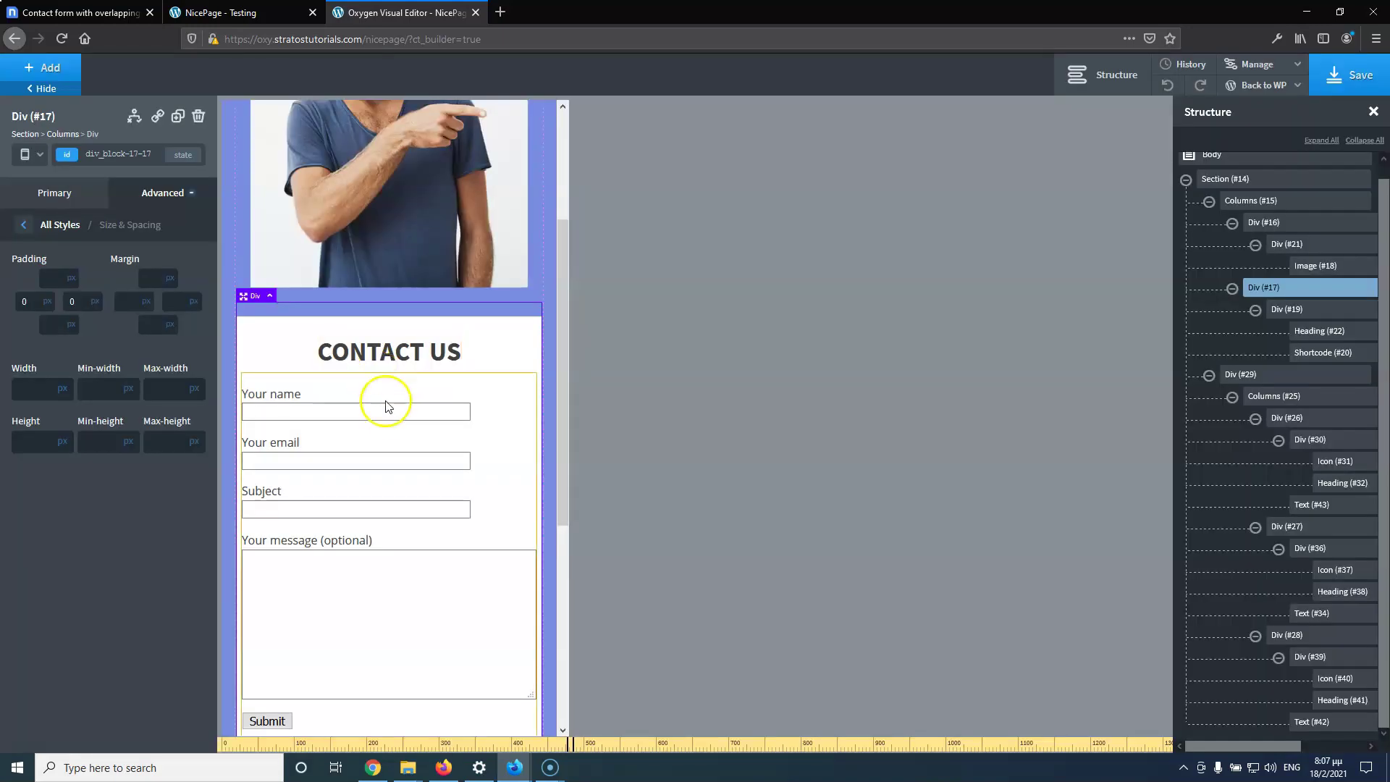
Set the left and right padding of the image column, Div (#16), to 0 px at less than 768px and save the page
scroll(389, 410, up, 3)
click(337, 157)
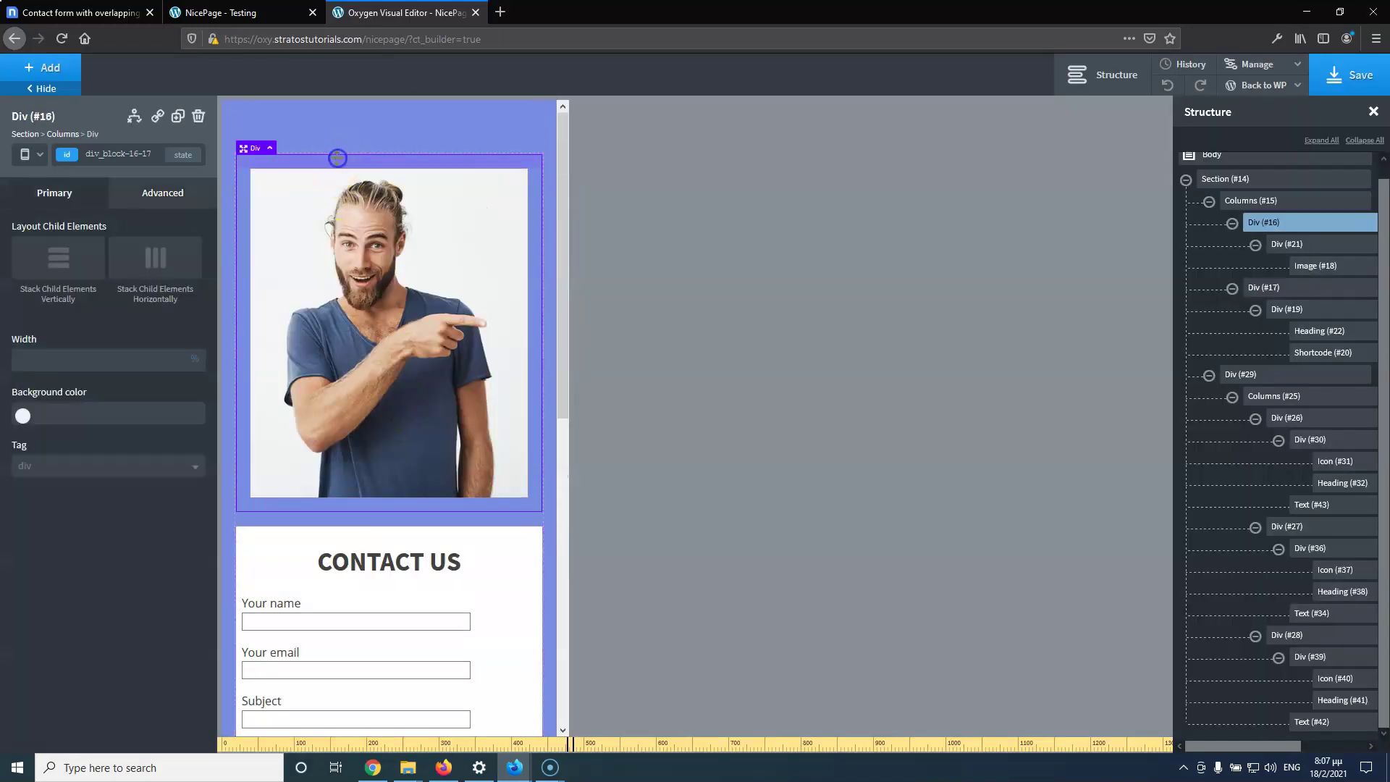
click(168, 197)
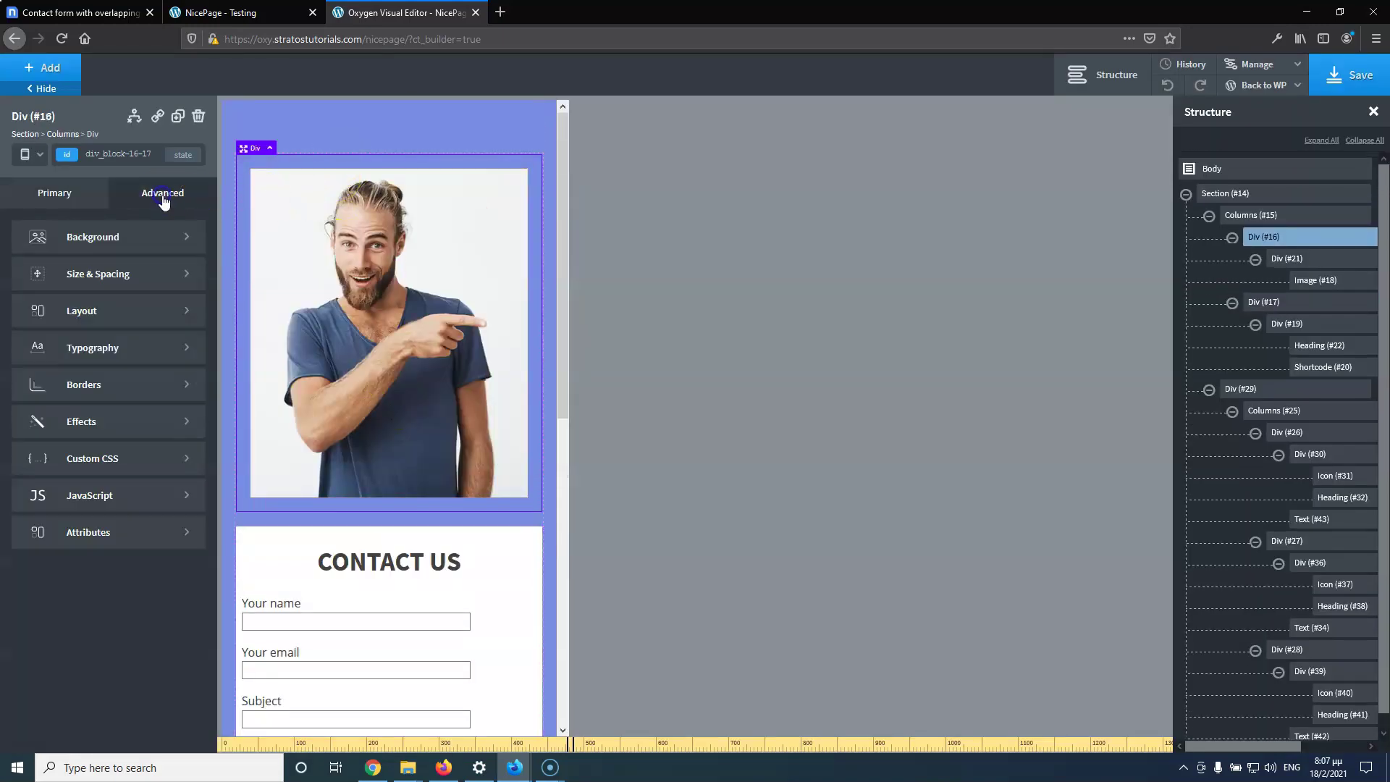
click(124, 286)
click(29, 306)
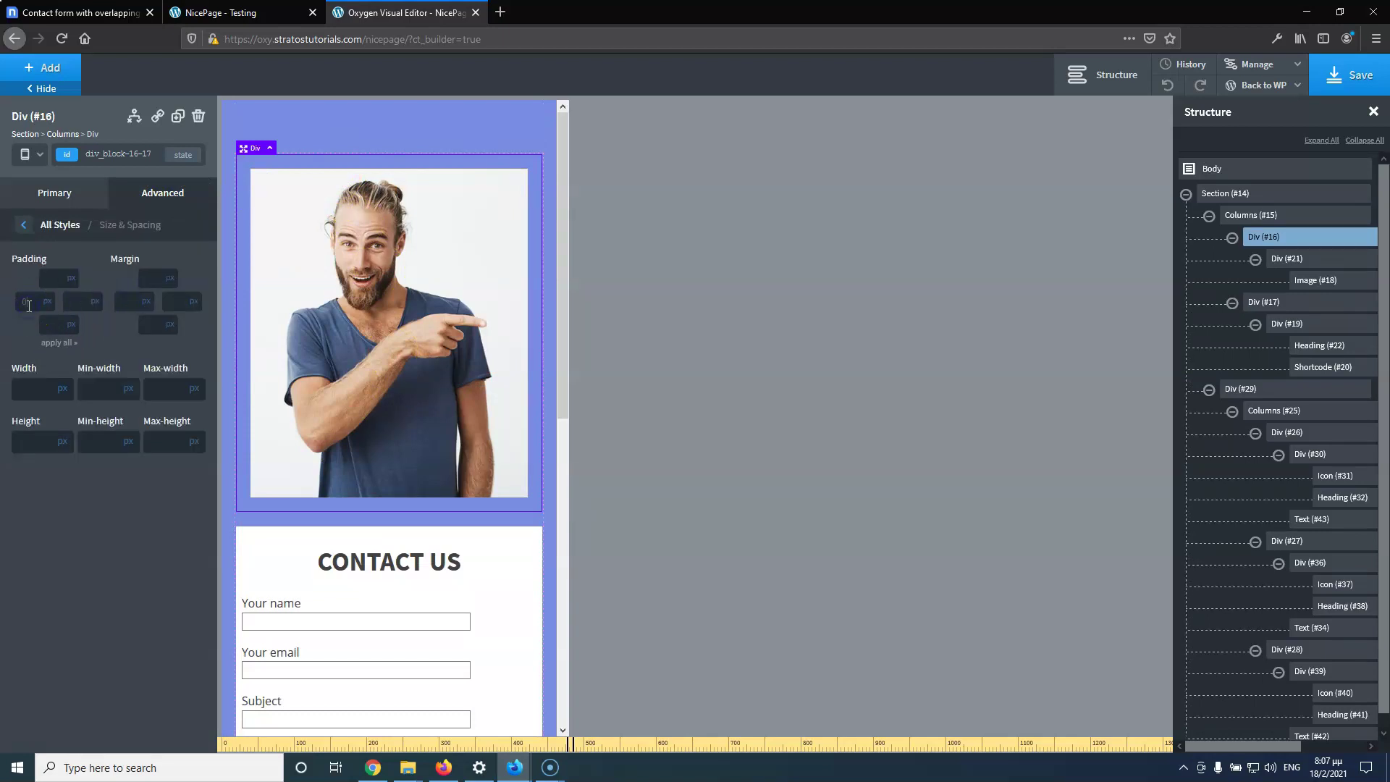
text(0)
click(84, 301)
text(0)
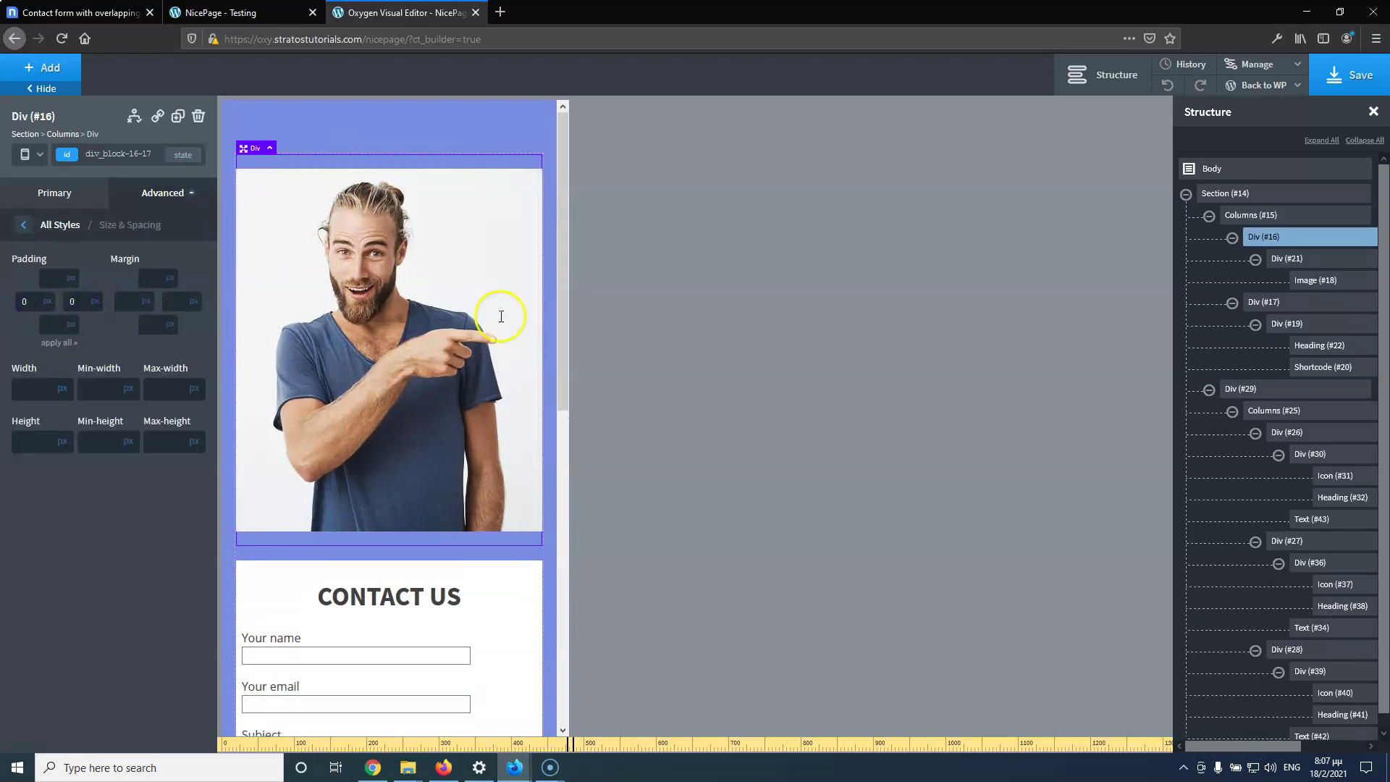
click(1369, 73)
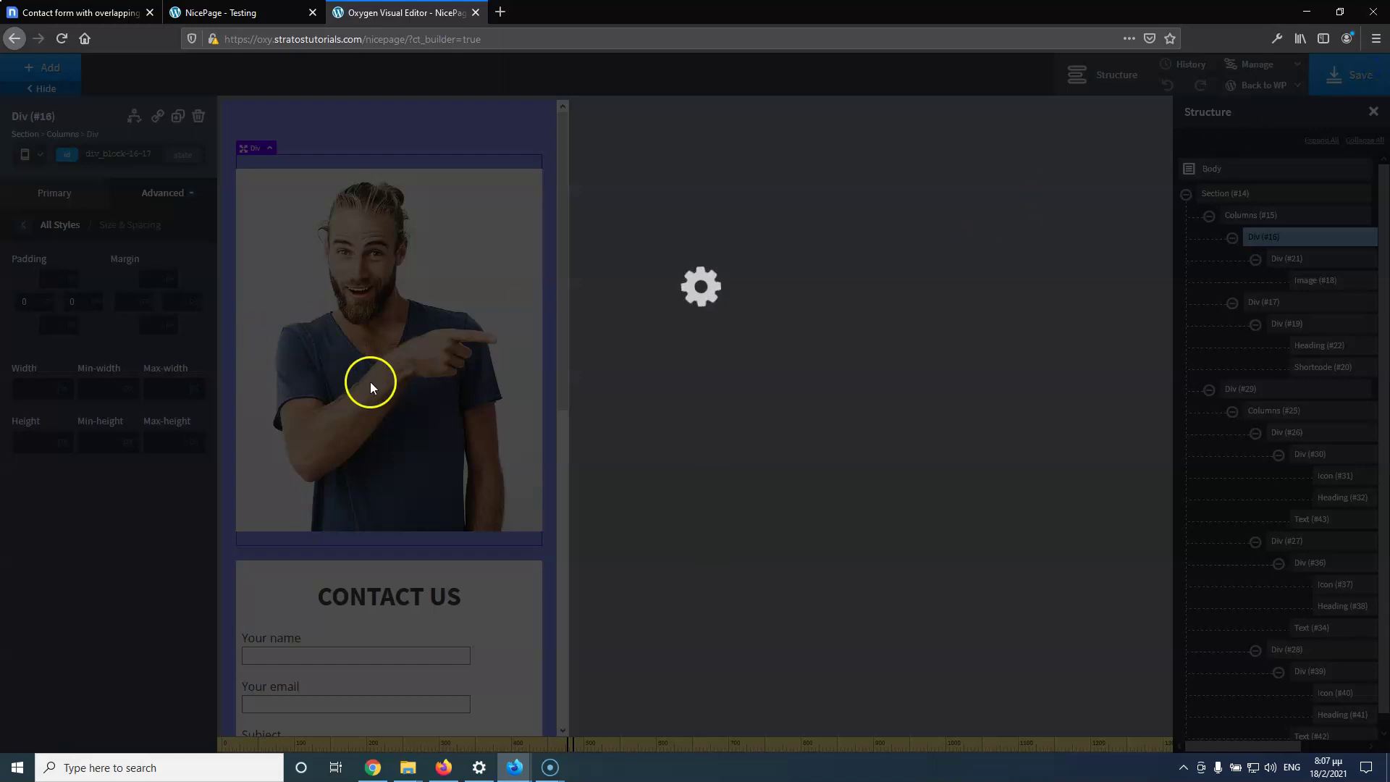
Review the page layout at less than 768px and switch the preview to the less than 480px breakpoint
scroll(385, 392, down, 8)
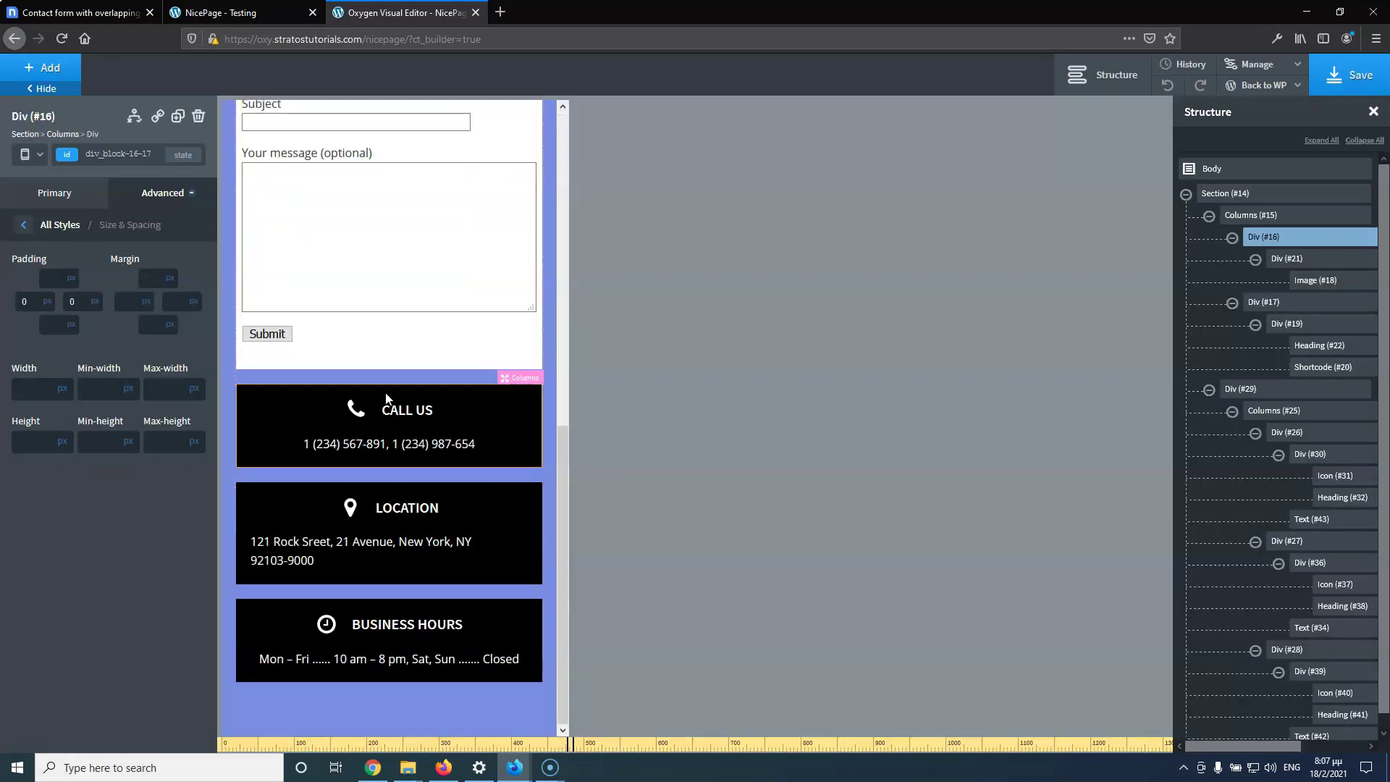
scroll(387, 399, up, 7)
click(32, 154)
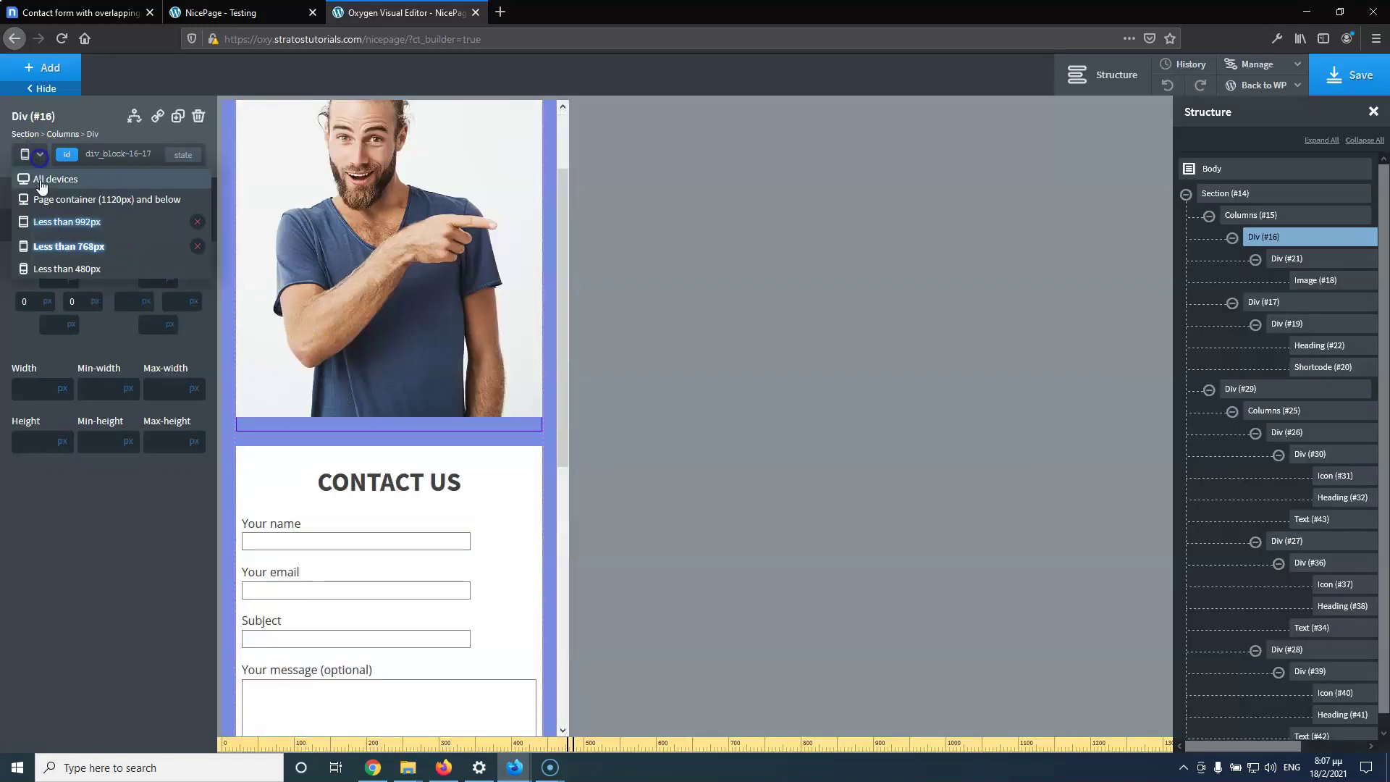
click(61, 271)
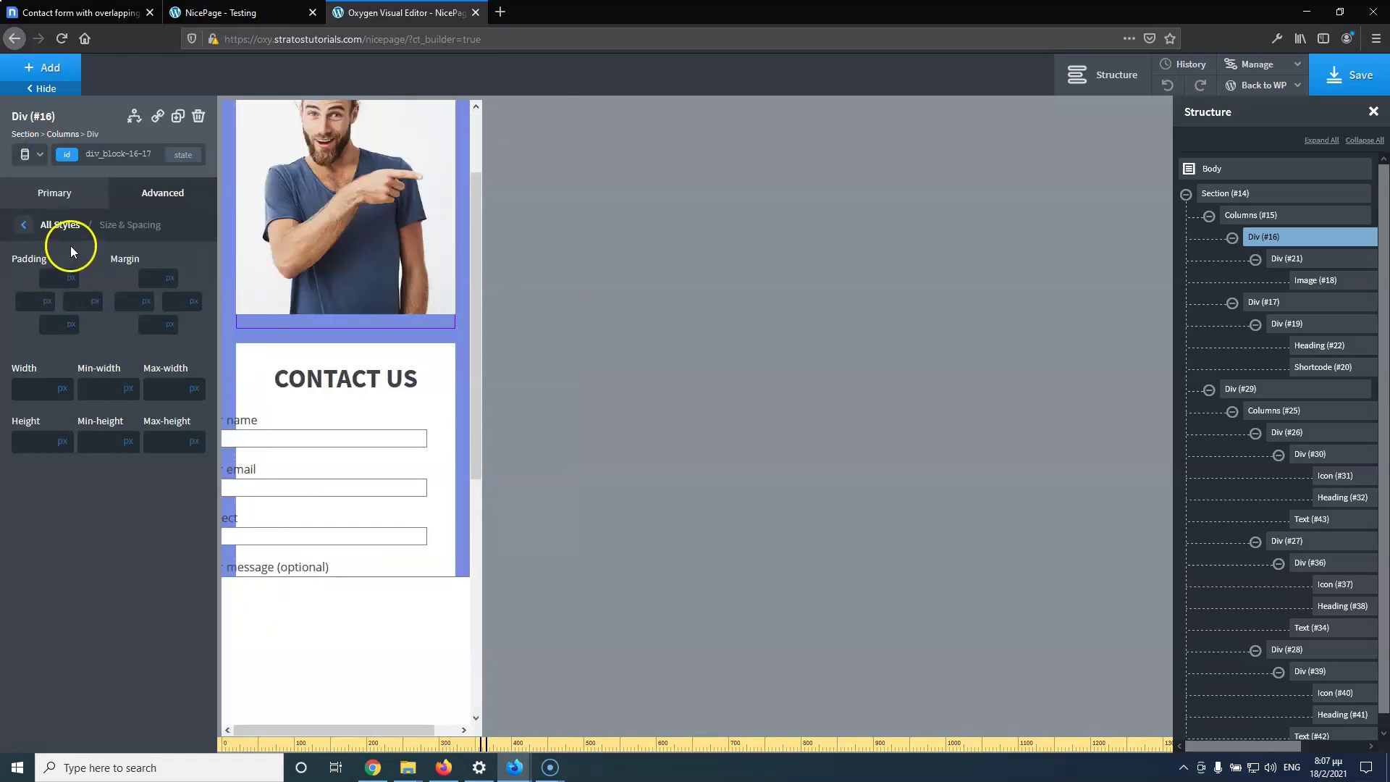
scroll(324, 310, up, 2)
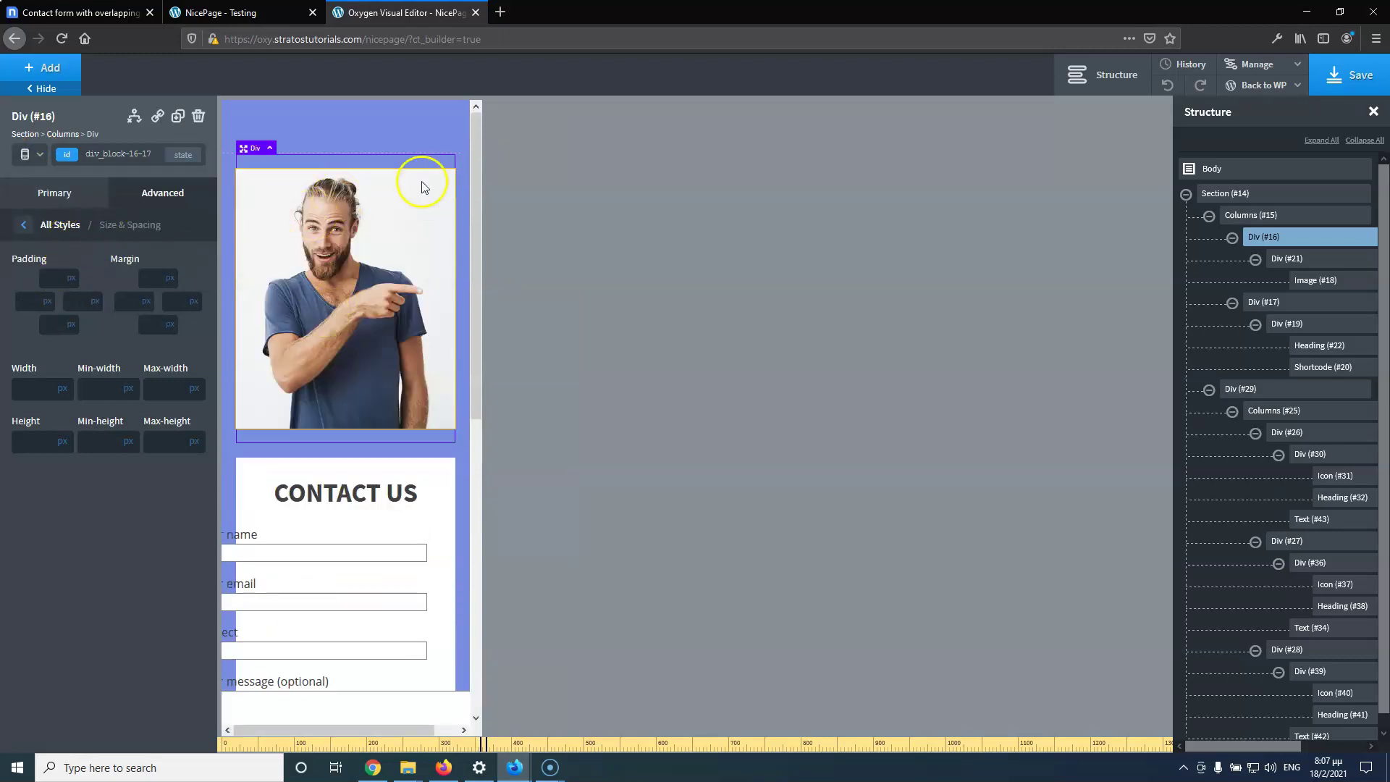
Try pixel widths from about 80 to 110 px on the contact form Shortcode (#20) at less than 480px, and clear the width
click(374, 543)
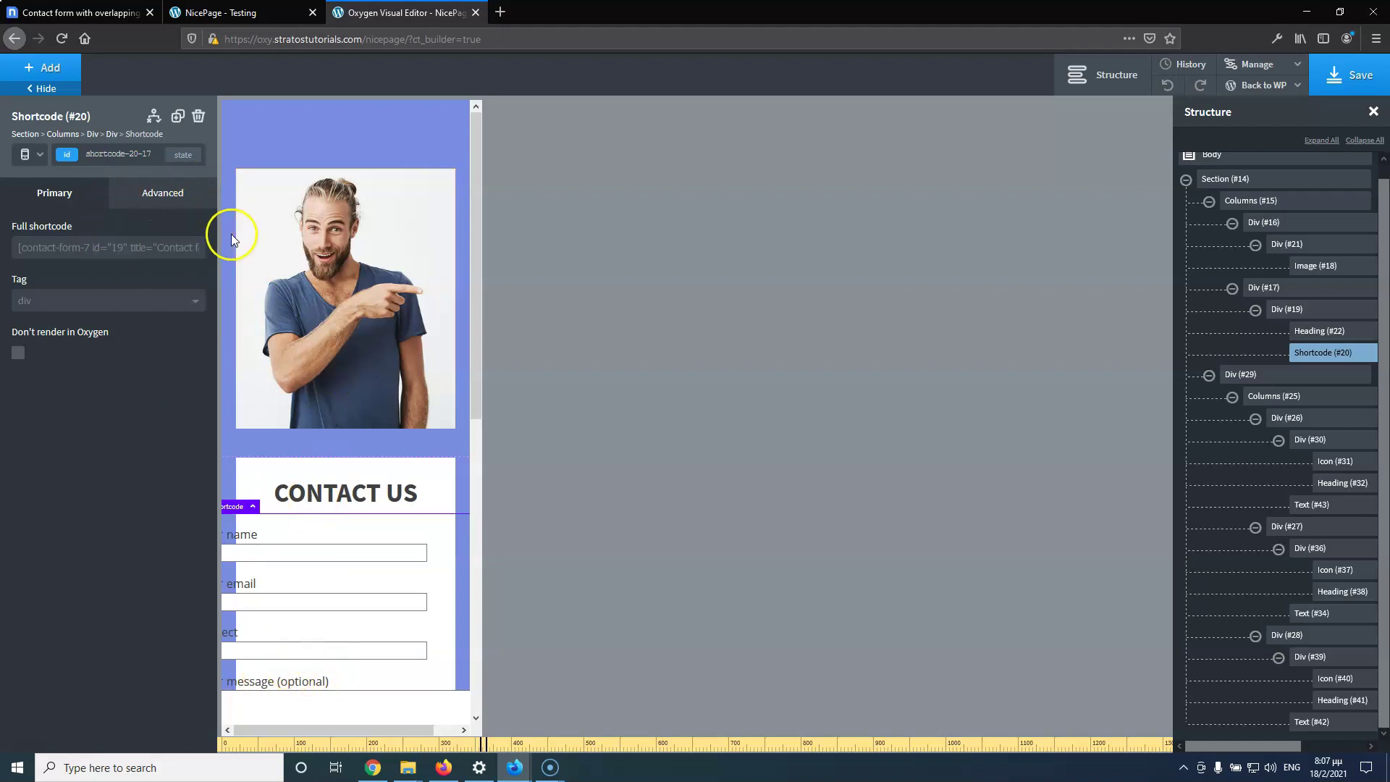
click(161, 198)
click(110, 286)
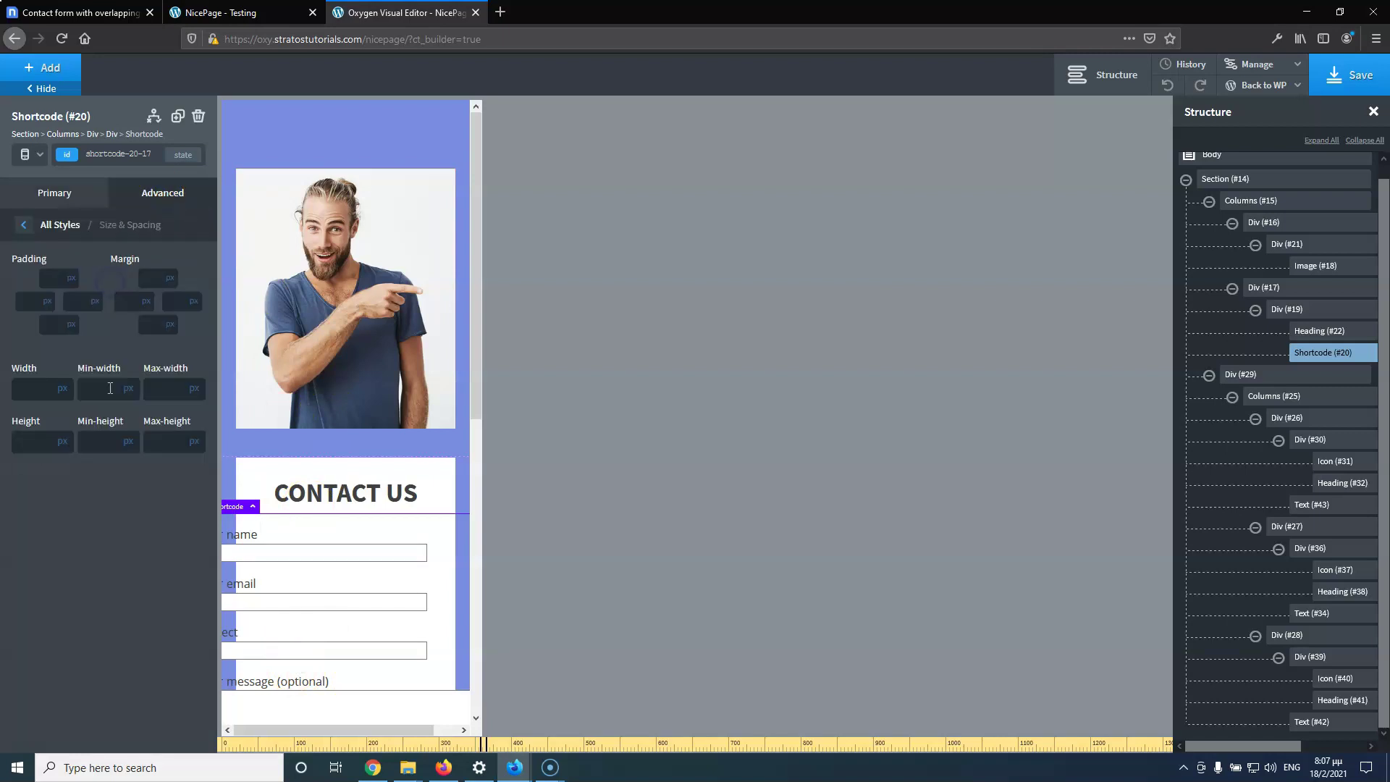
click(26, 389)
text(80)
key(Up)
key(Up)
key(Up)
key(Up)
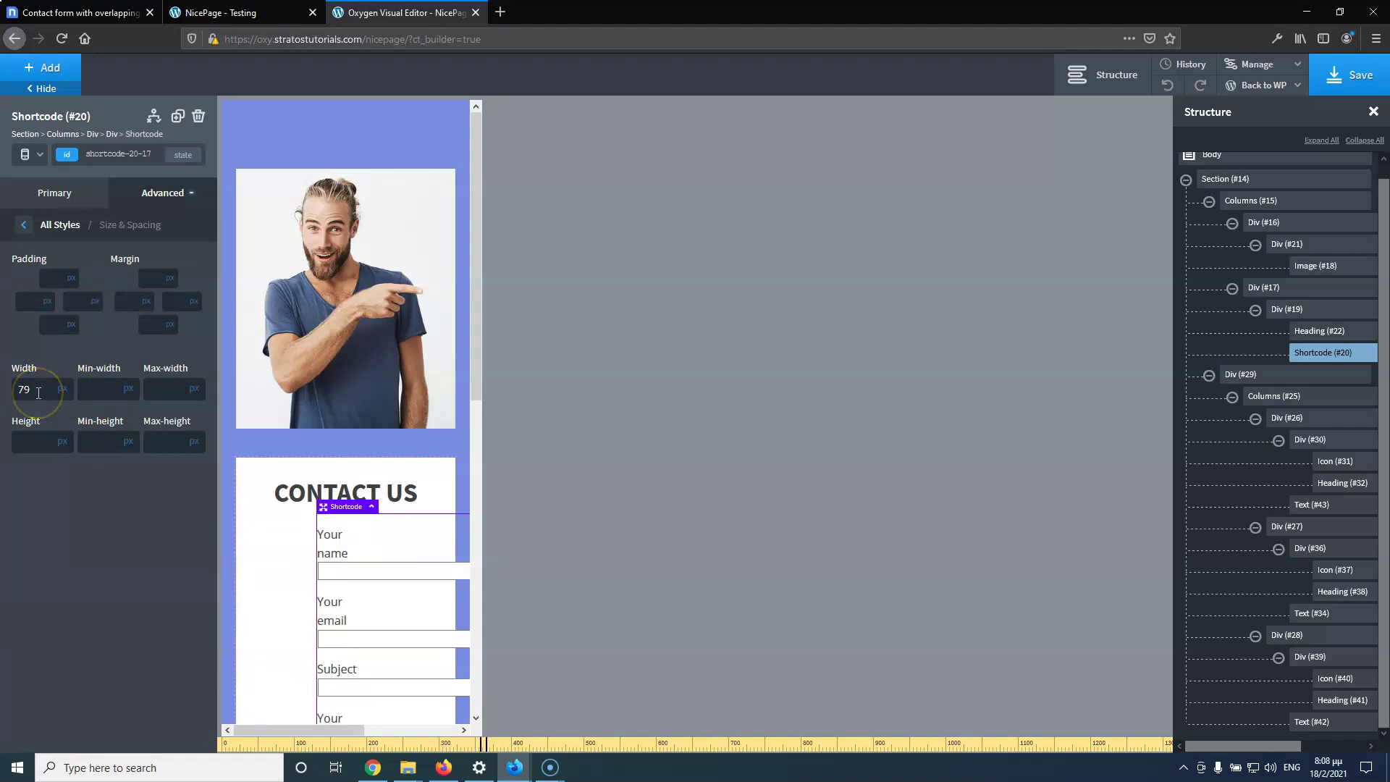
key(Up)
key(Up)
key(Up)
key(Up)
key(Up)
key(Up)
key(Up)
key(Up)
key(Up)
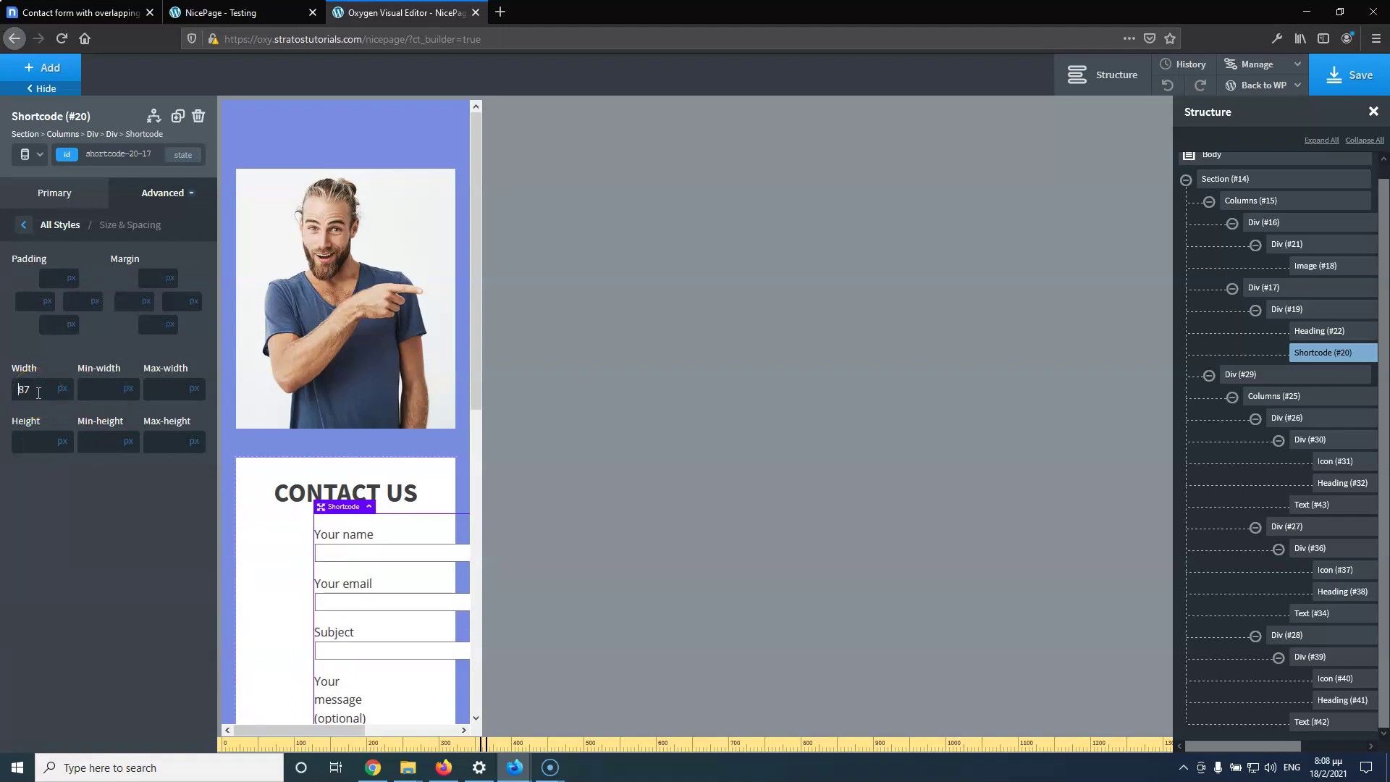
key(Up)
key(Up)
key(Up)
key(Up)
key(Up)
key(Up)
key(Up)
key(Up)
key(Up)
key(Up)
key(Up)
key(Up)
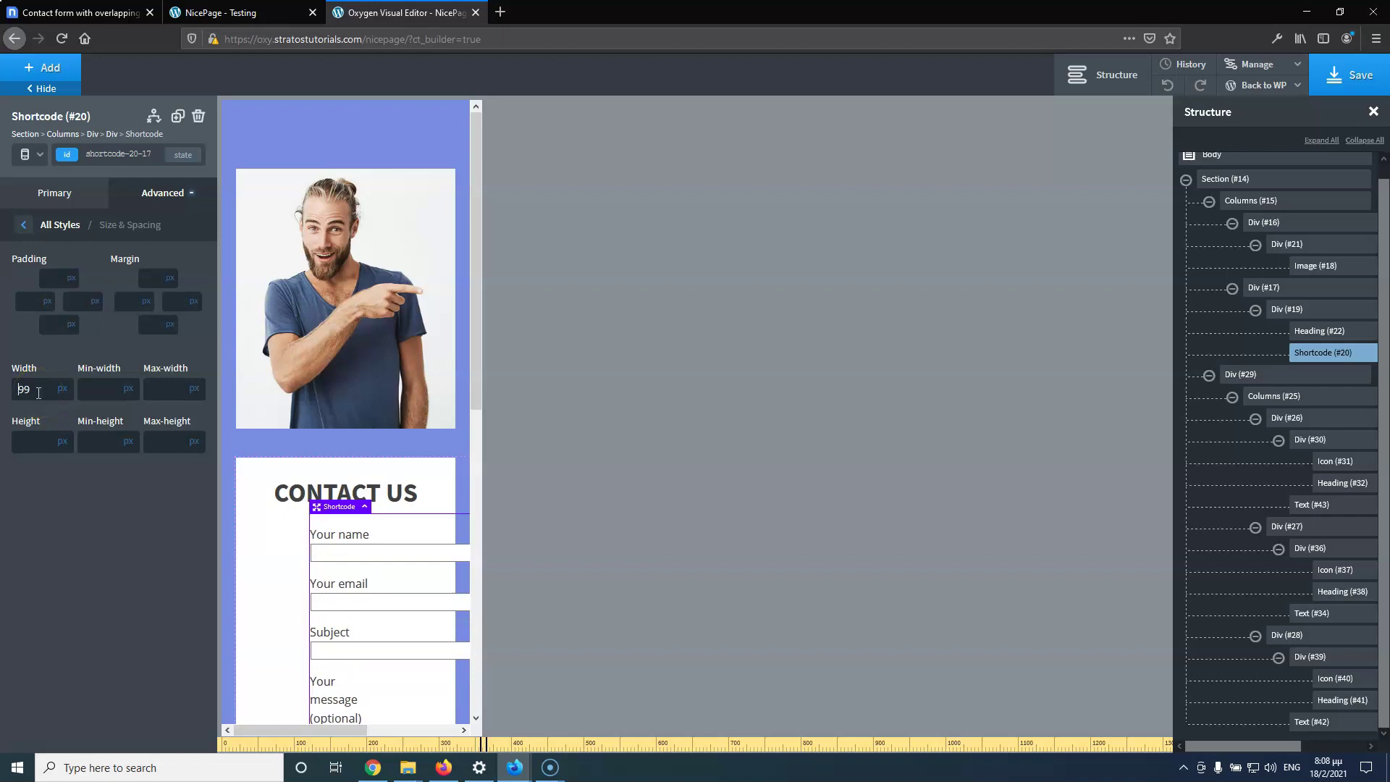
key(Up)
key(Up)
key(Up)
key(Up)
key(Up)
key(Up)
key(Up)
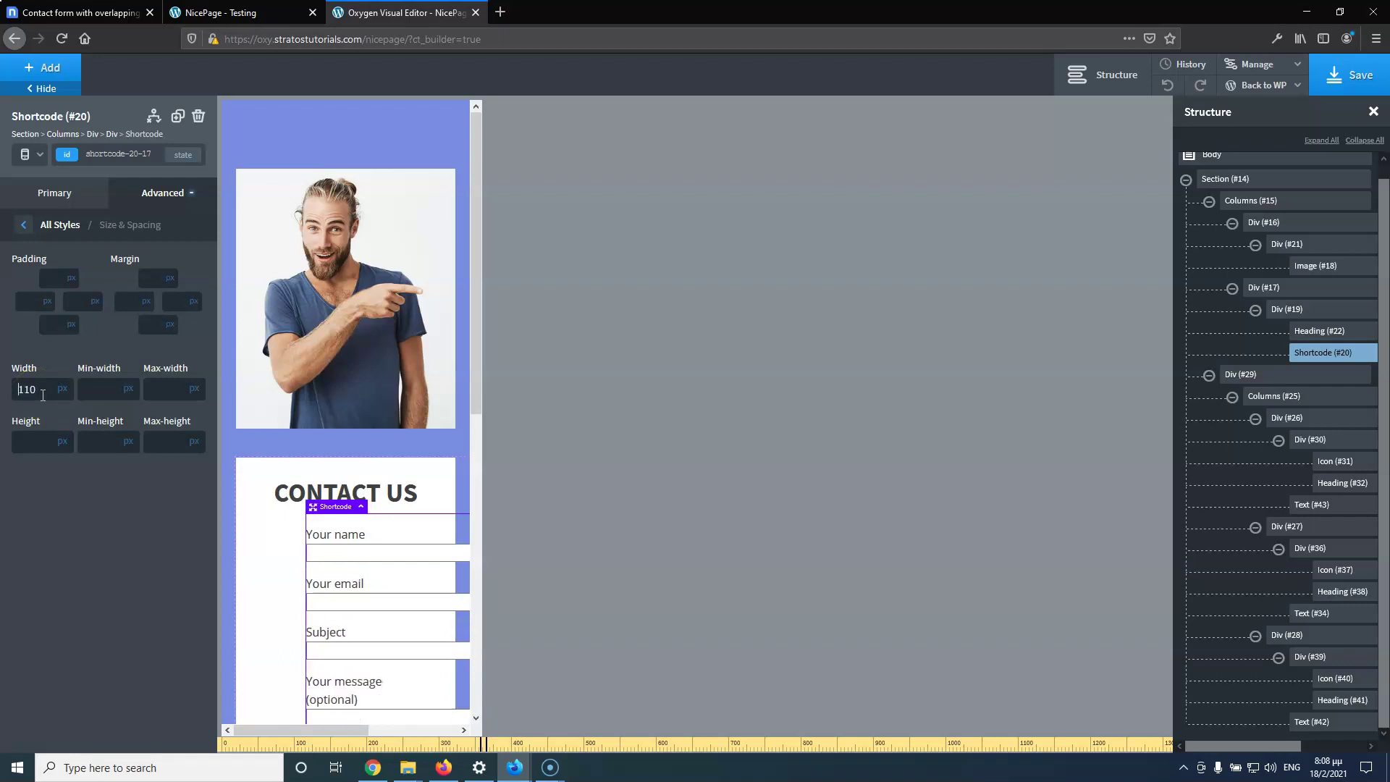
key(Up)
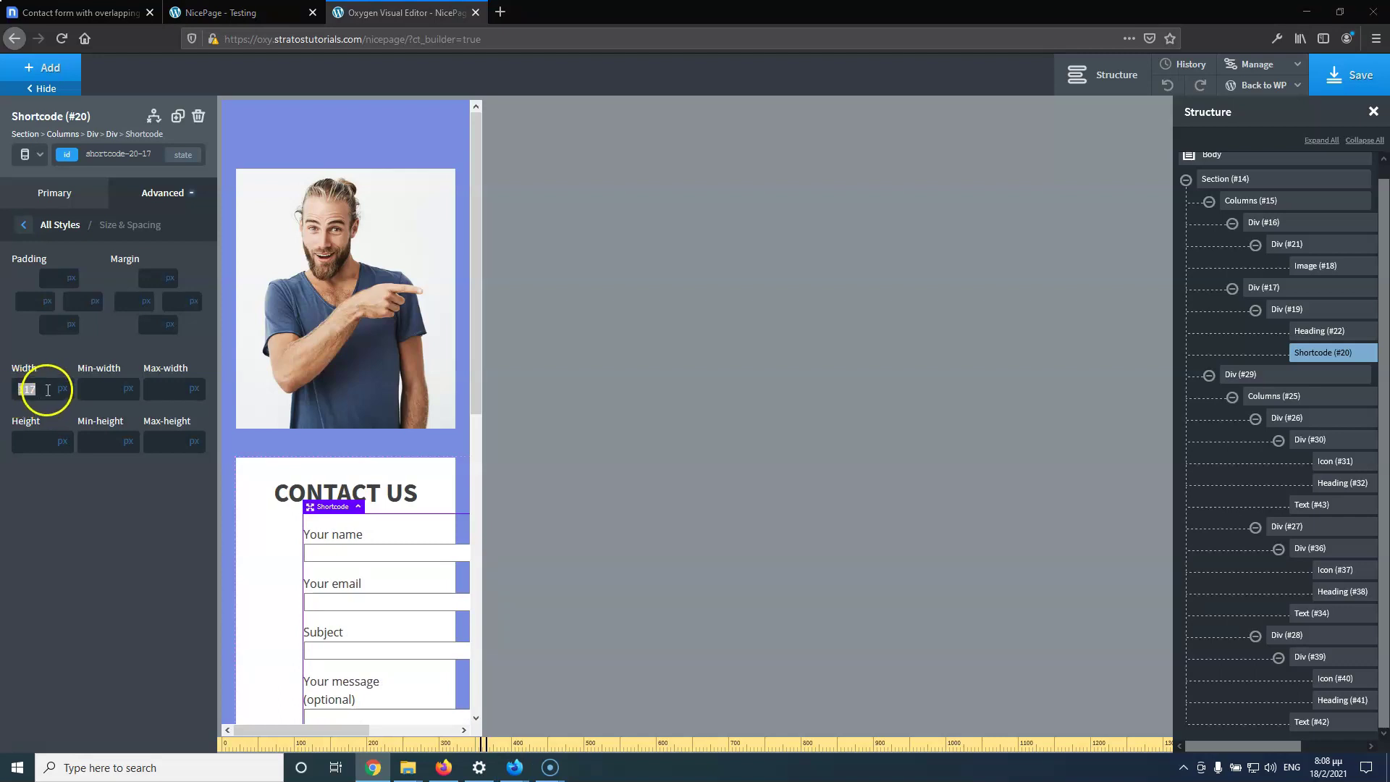
key(BackSpace)
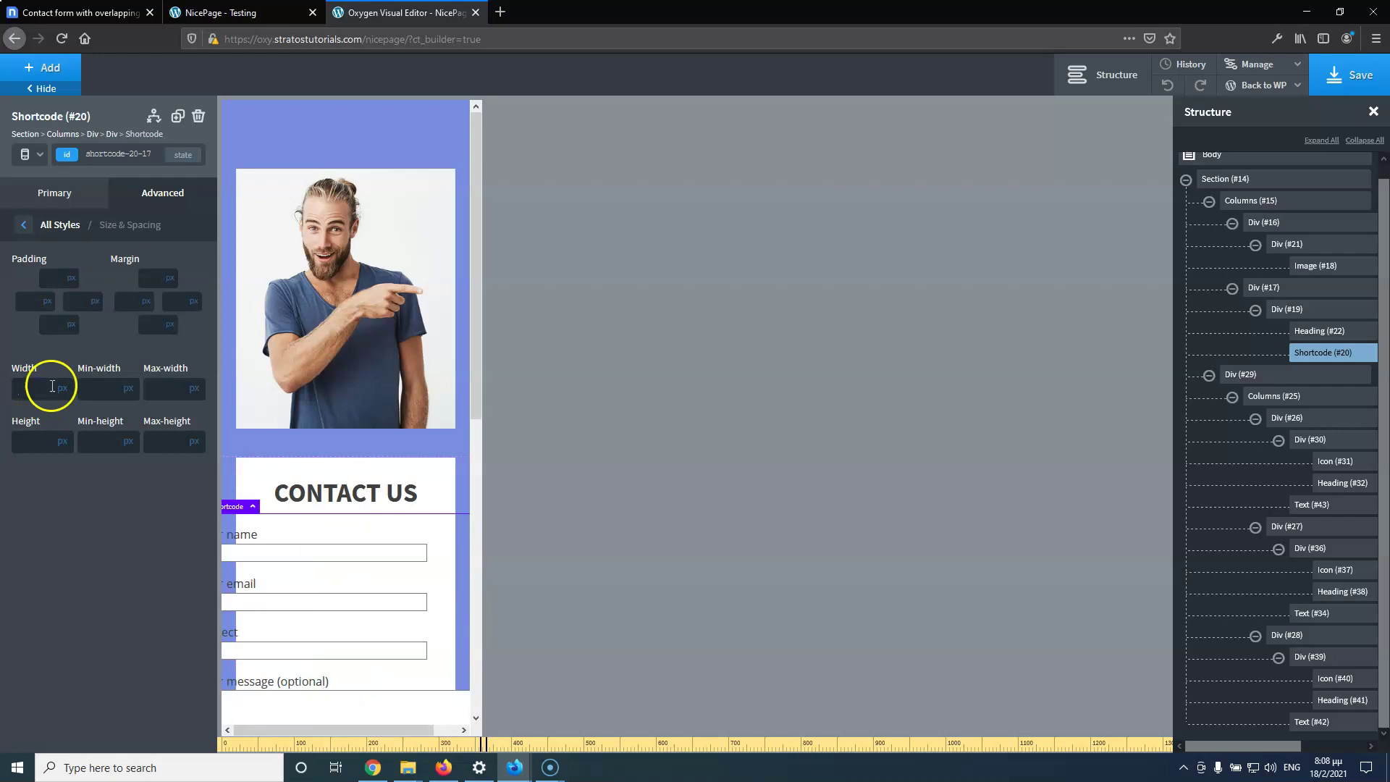
Examine the padding and width of the form box, Div (#19), at each breakpoint from all devices down to less than 480px
click(1289, 309)
click(40, 155)
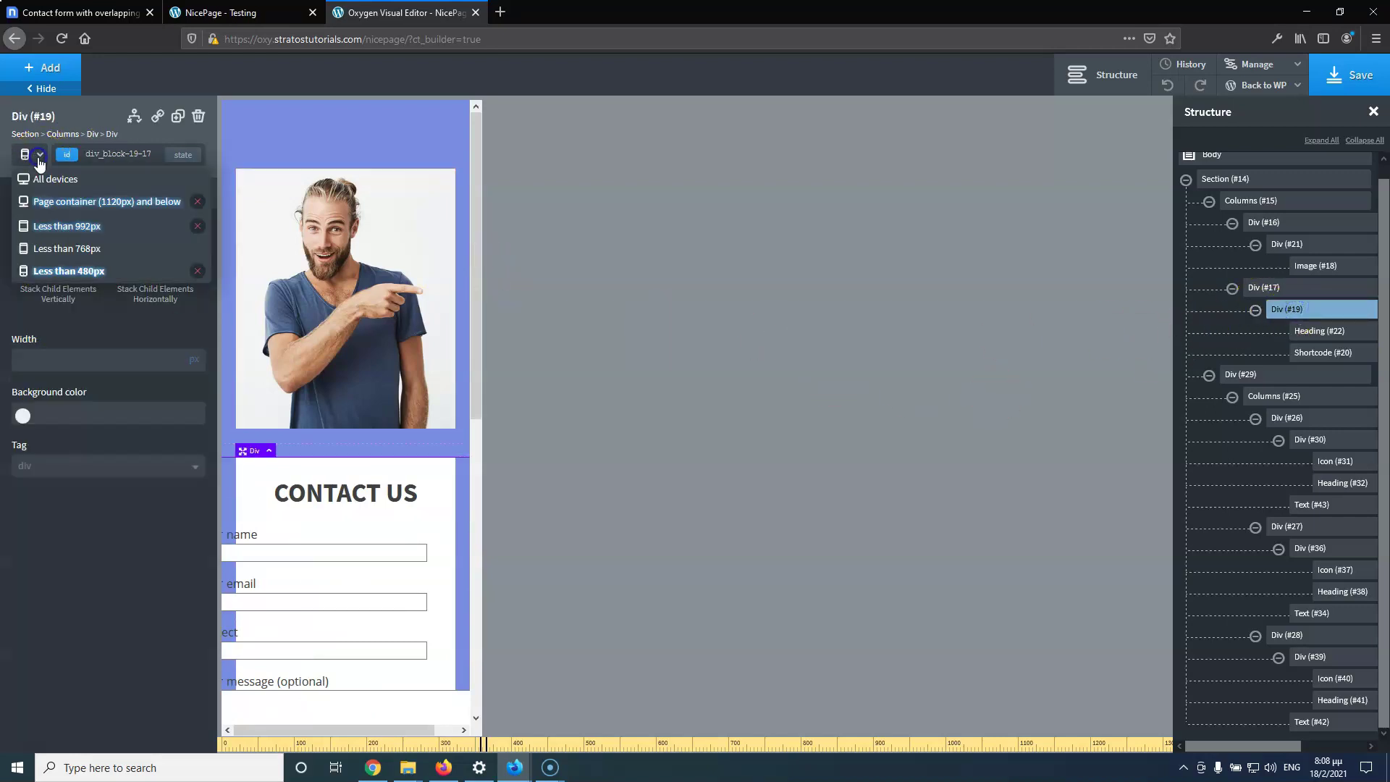
click(43, 179)
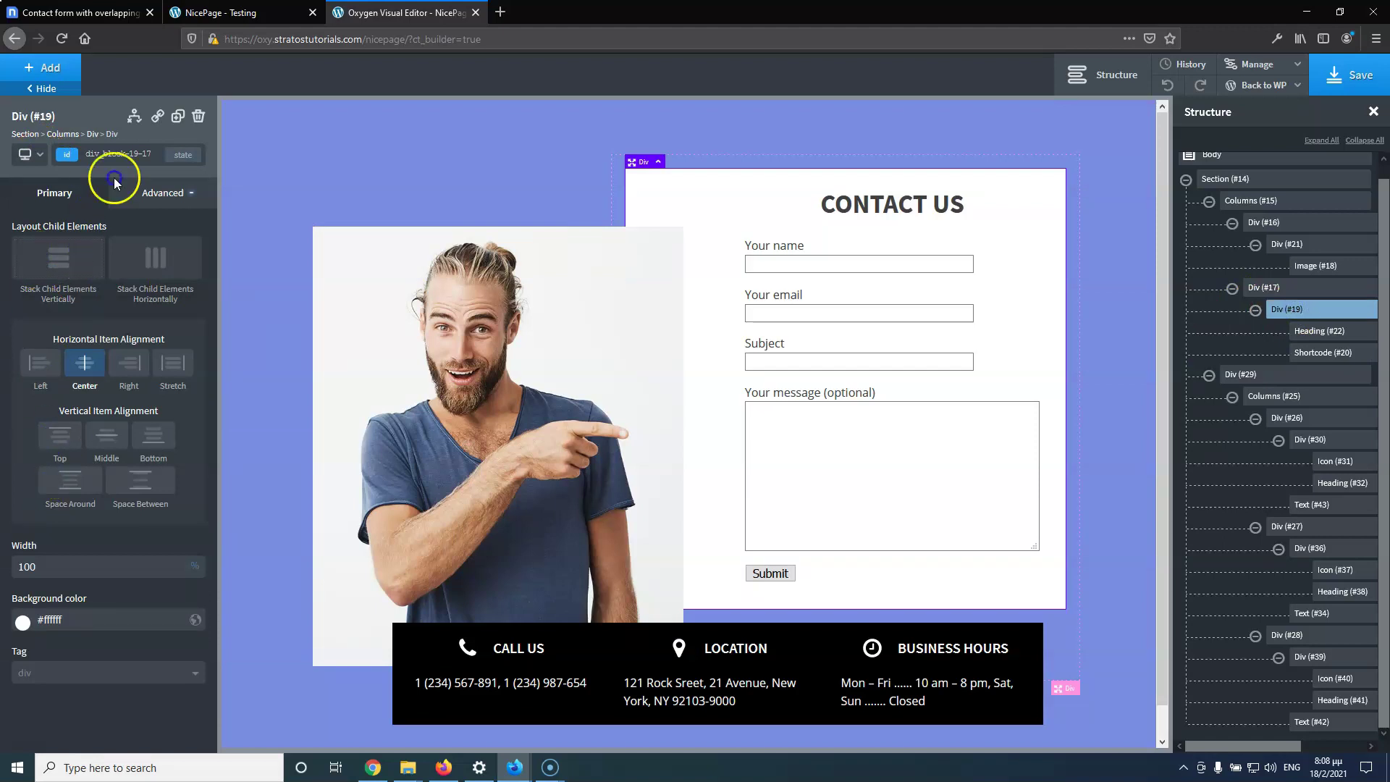
click(141, 194)
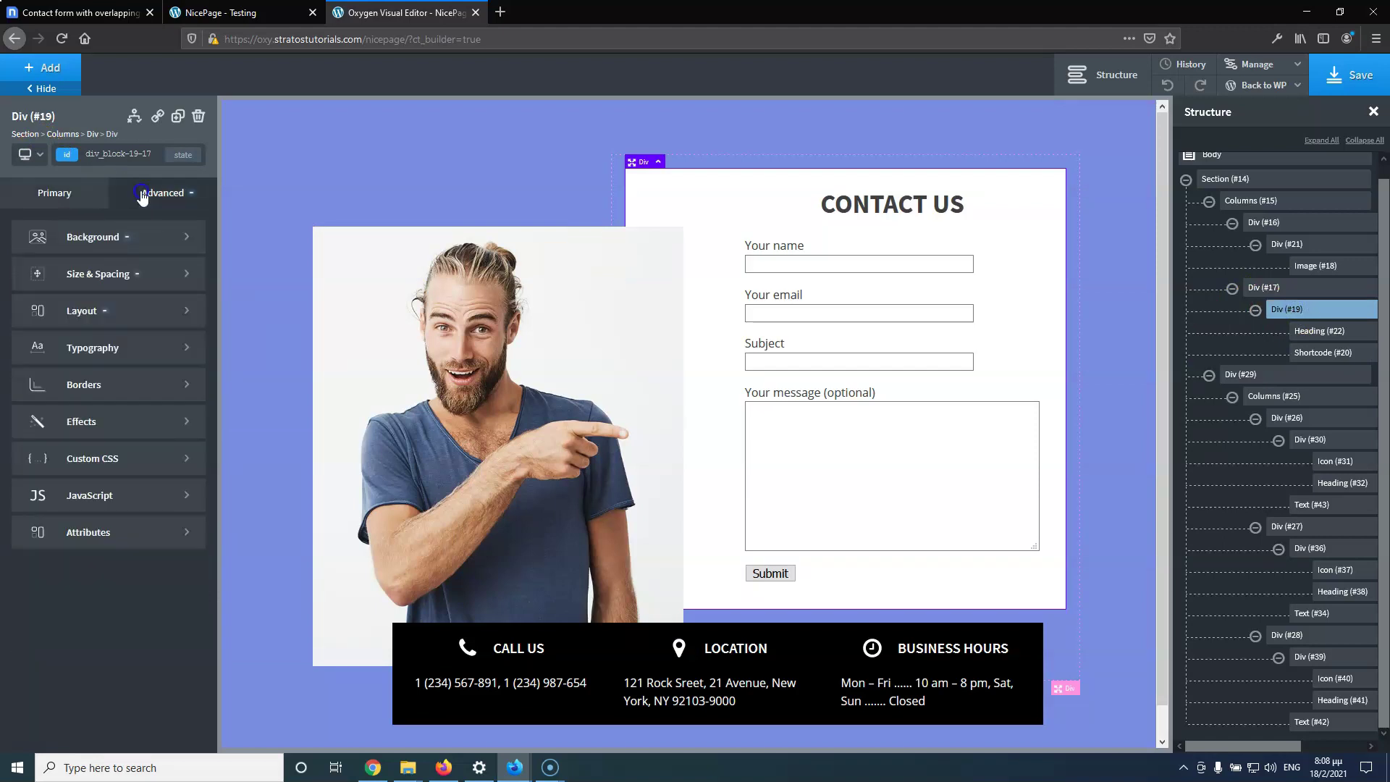
click(80, 274)
click(42, 310)
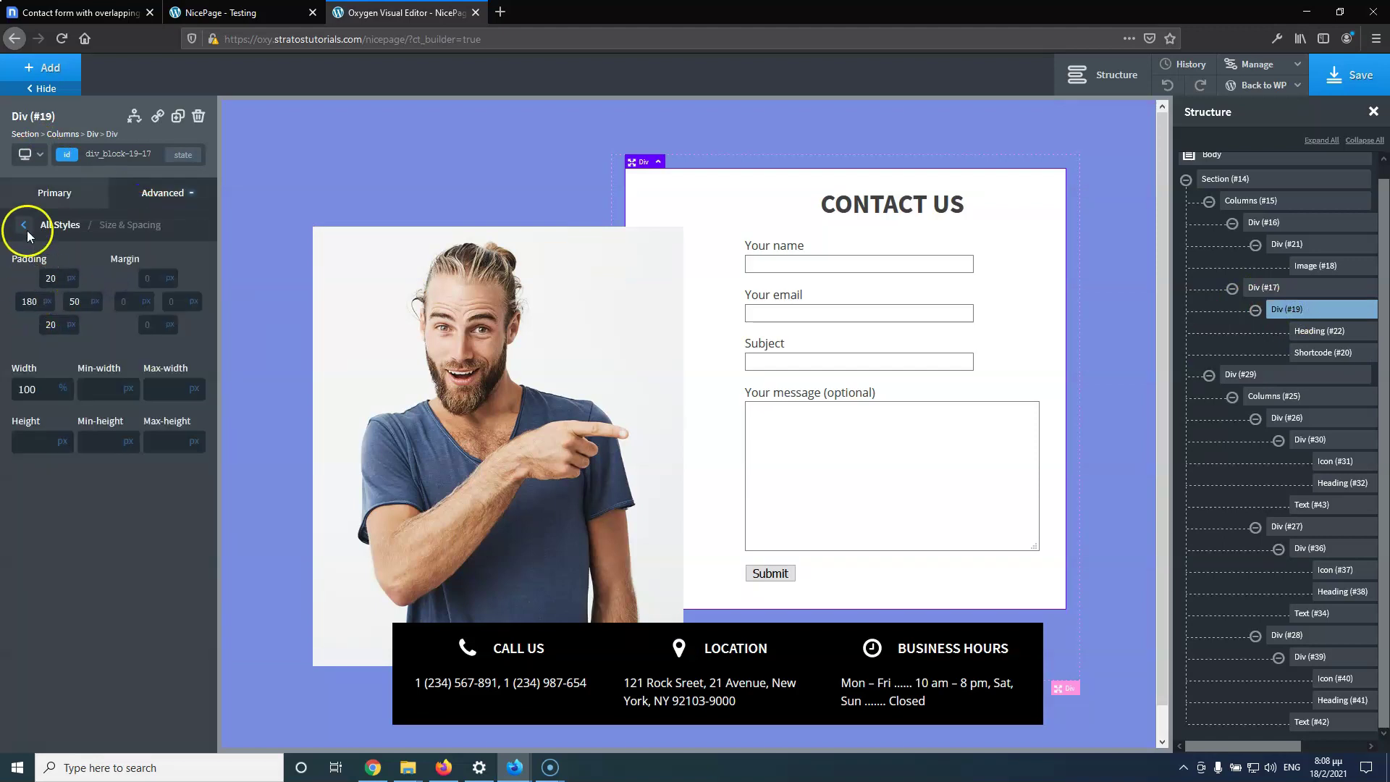
click(33, 156)
click(53, 212)
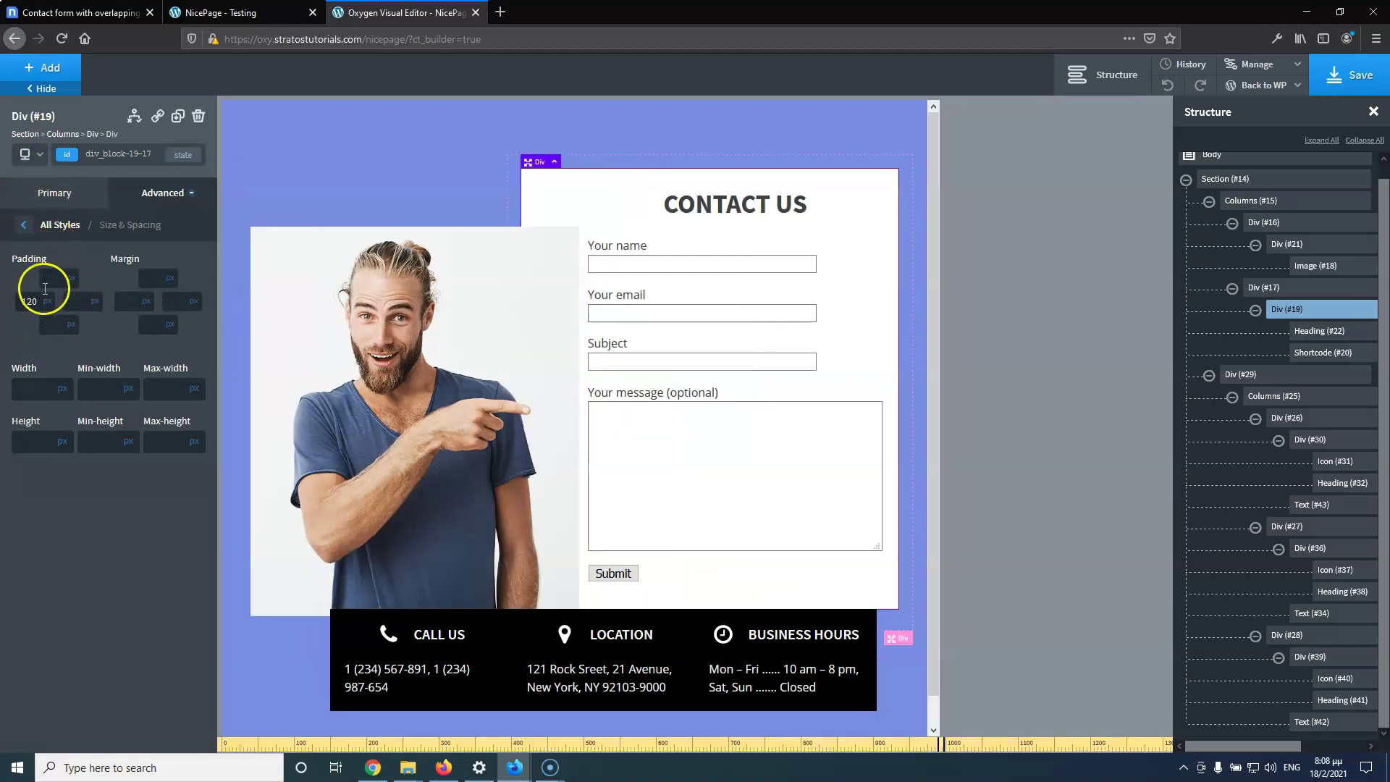
click(40, 155)
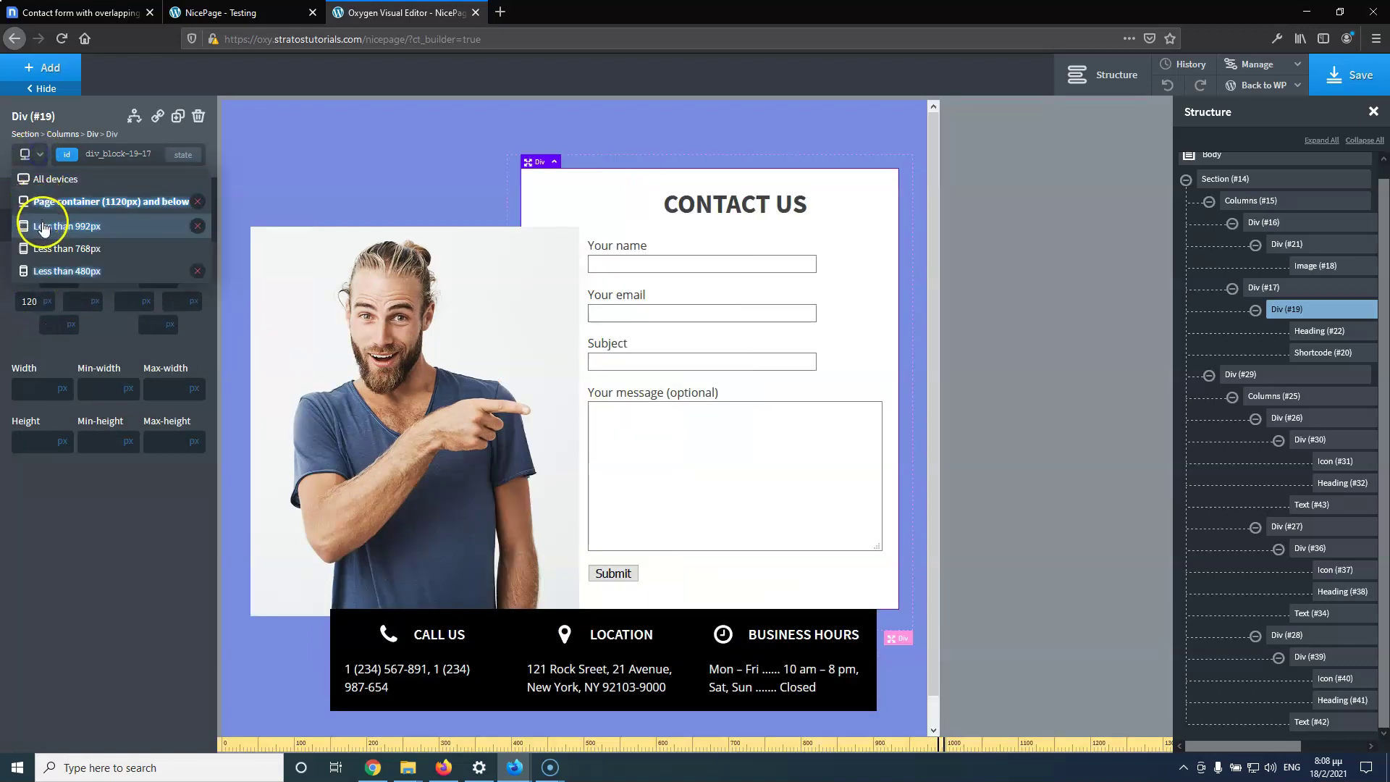
click(45, 248)
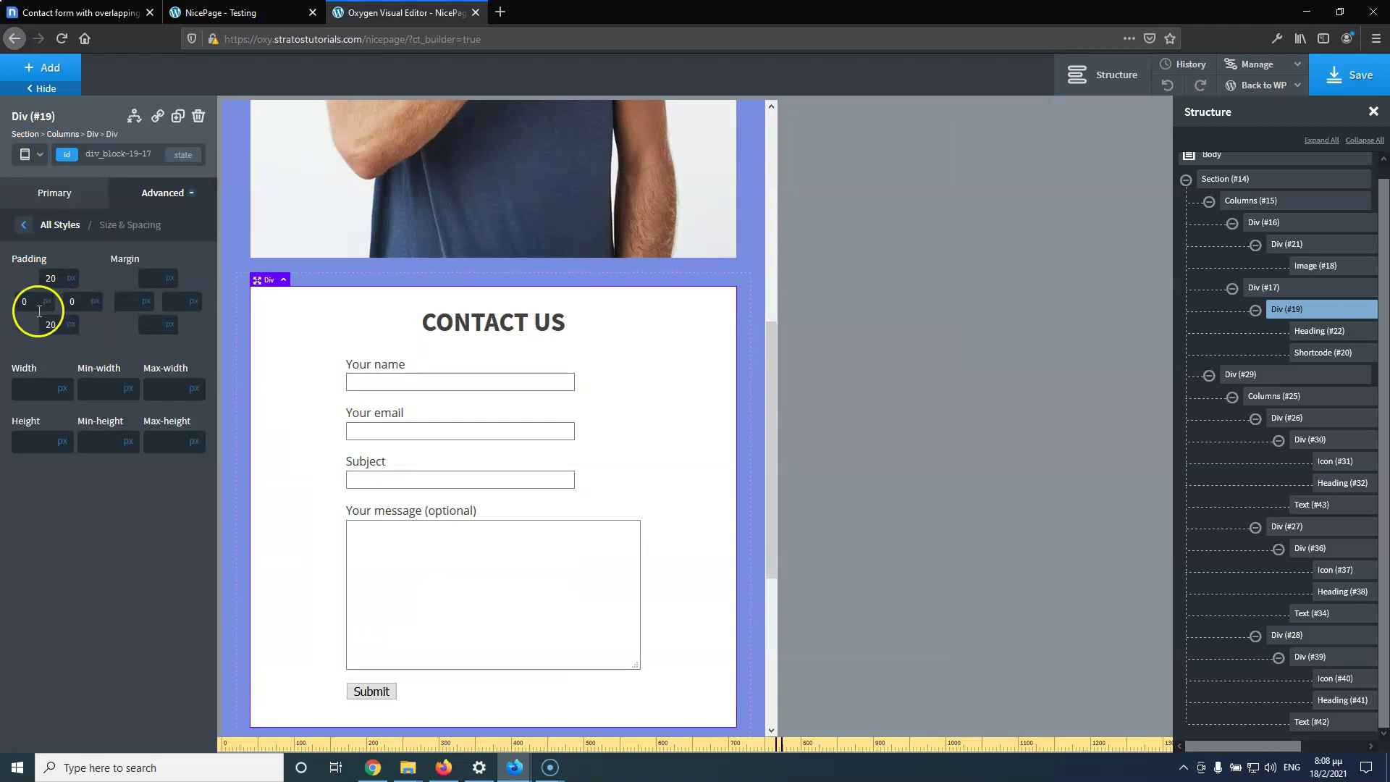
click(33, 154)
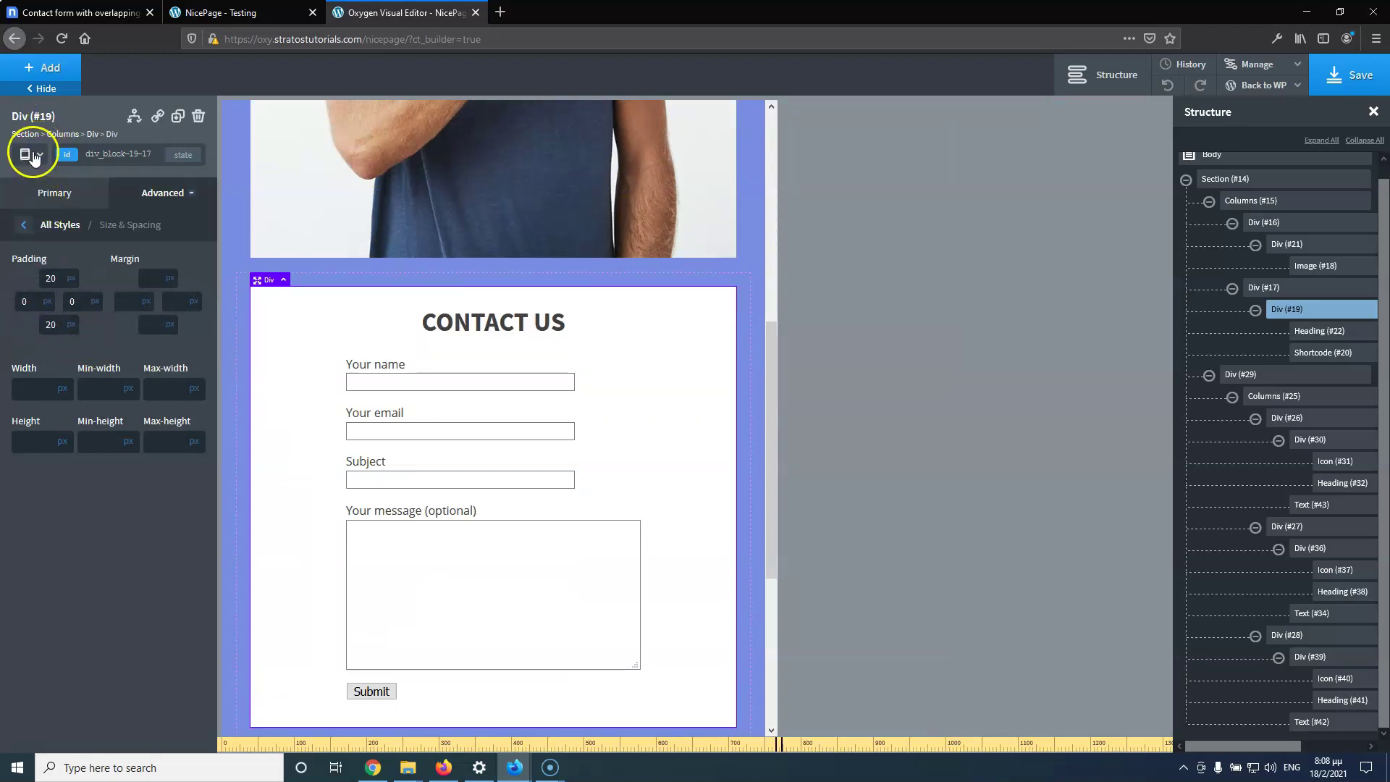
click(55, 245)
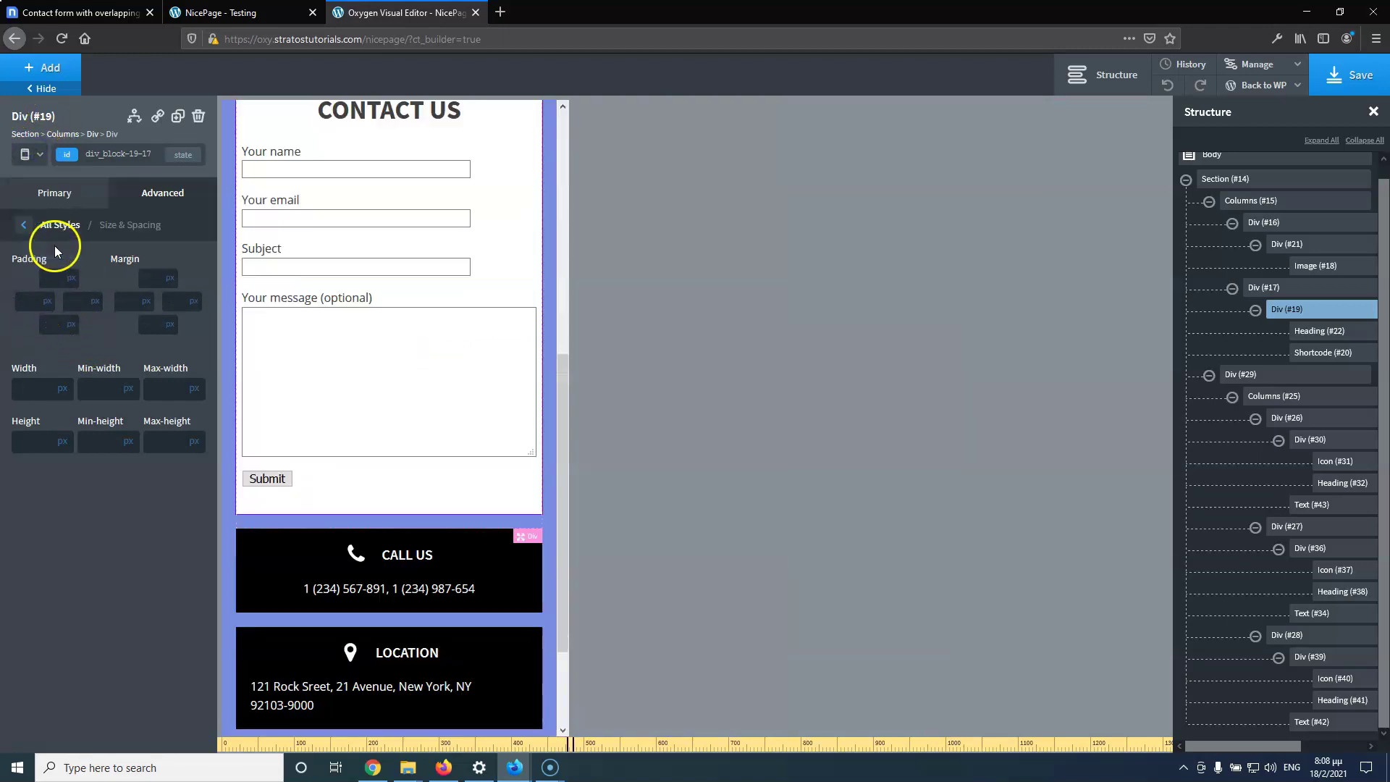
click(33, 154)
click(54, 274)
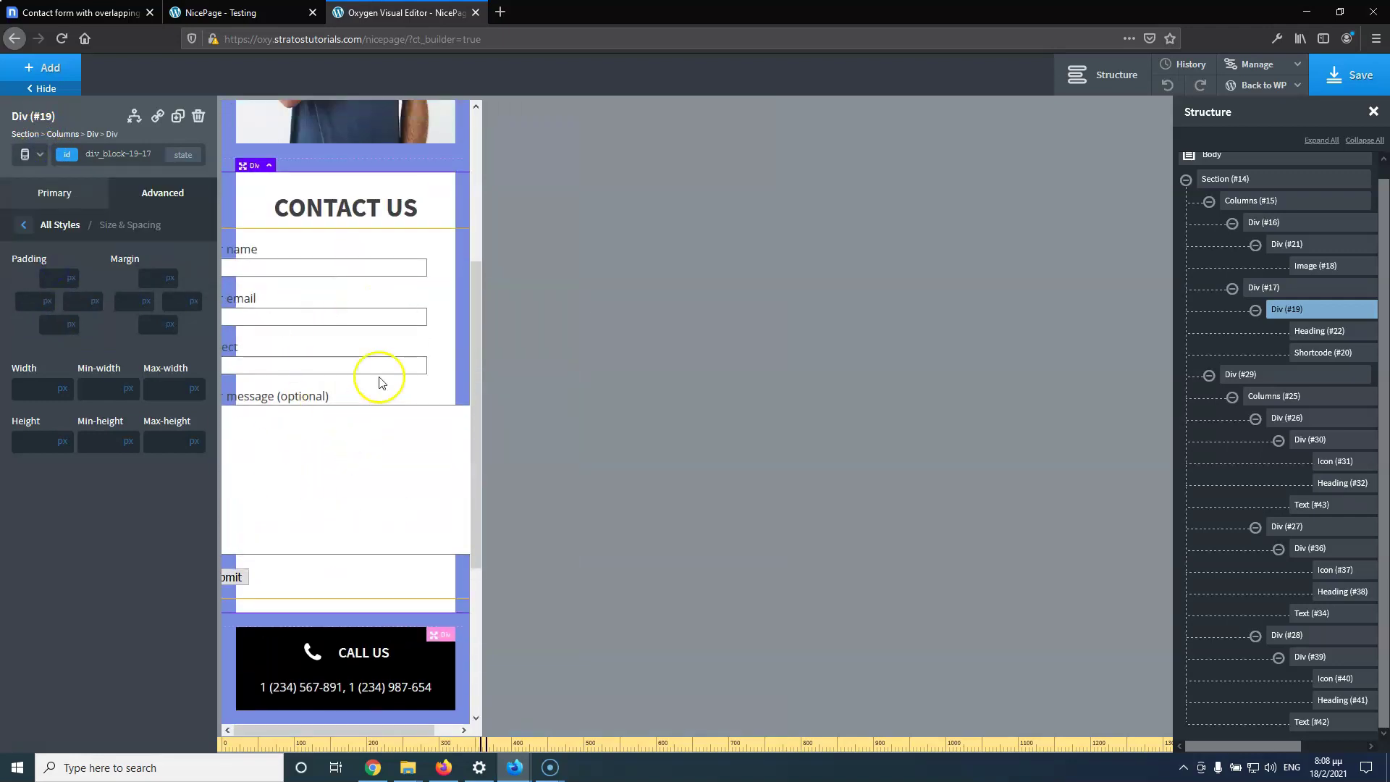
Try a width of 120 px on the form box, Div (#19), at less than 480px, and clear it
click(37, 388)
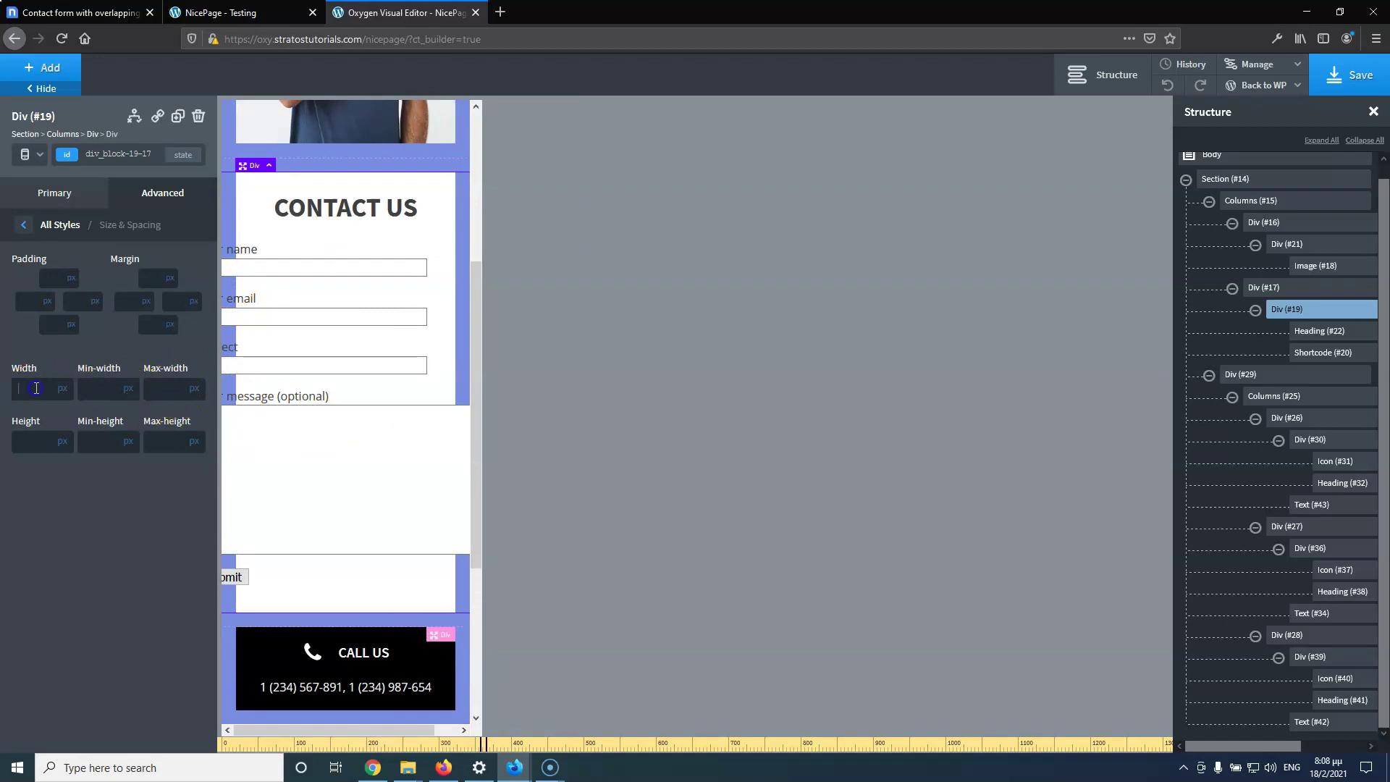
text(120)
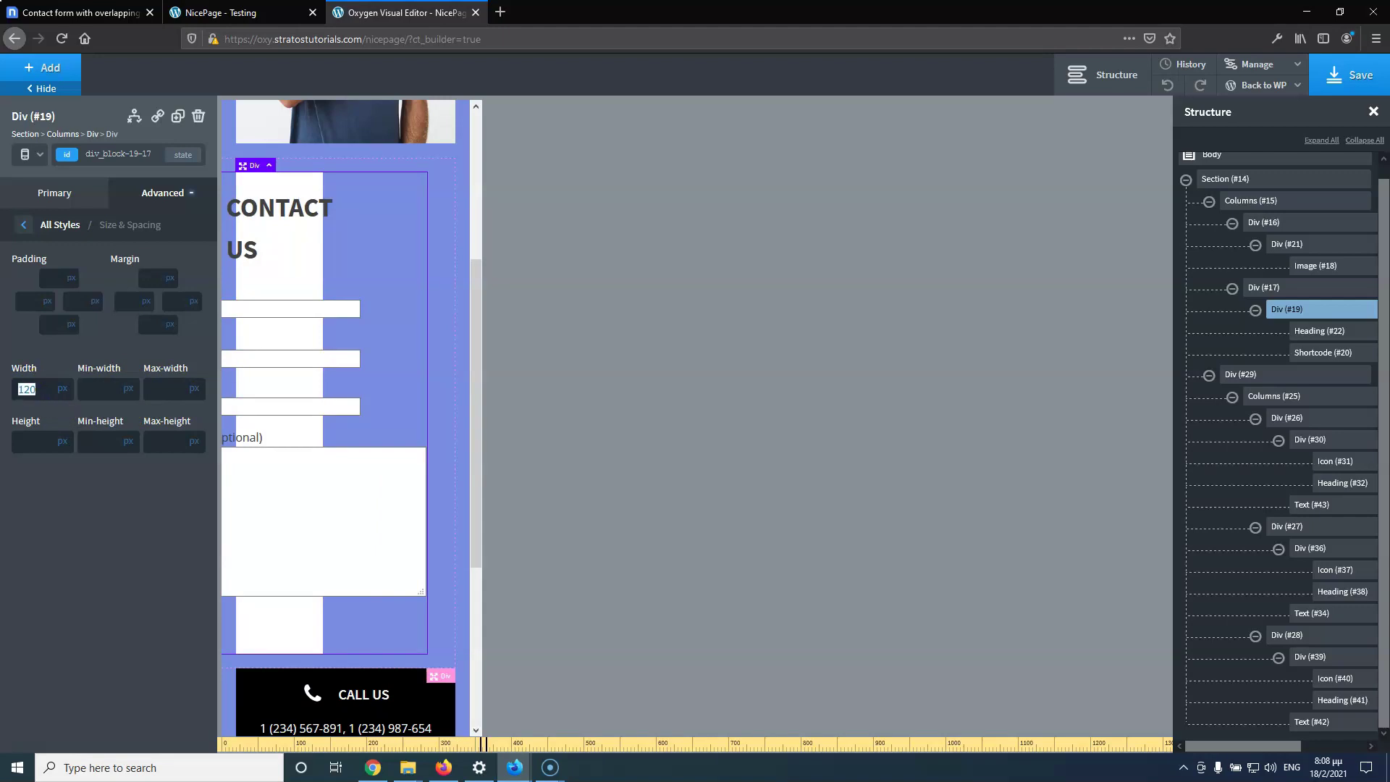
key(BackSpace)
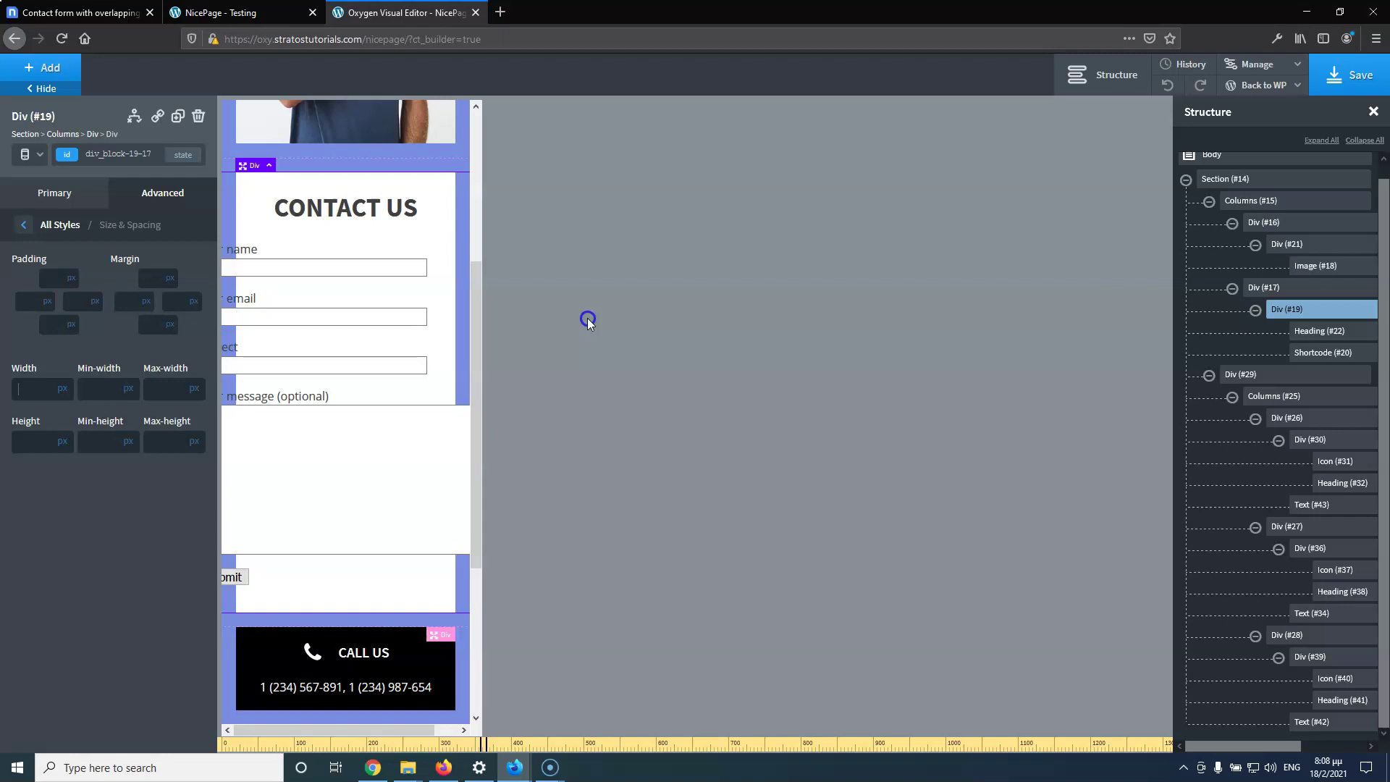
Set the width of the contact form Shortcode (#20) to 100% at the less than 480px breakpoint
click(1321, 355)
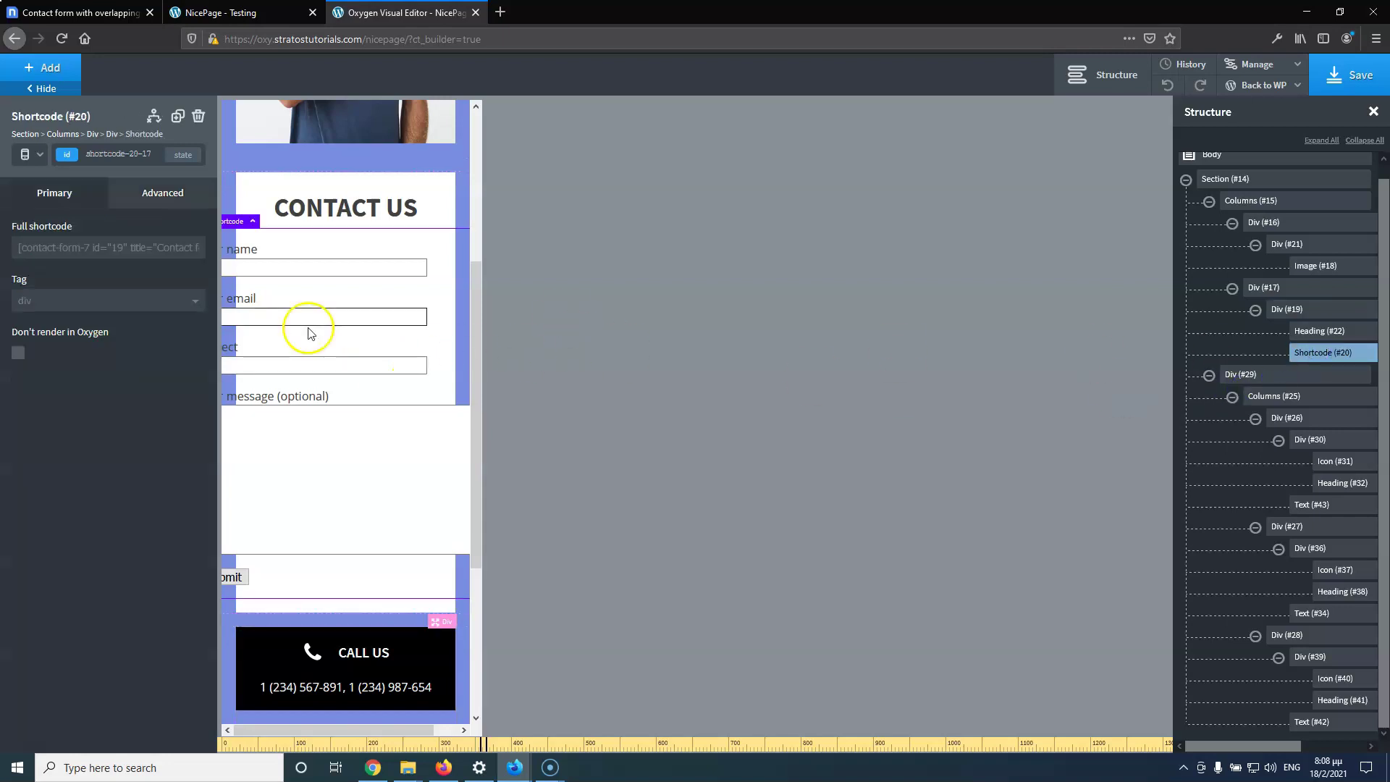
click(153, 202)
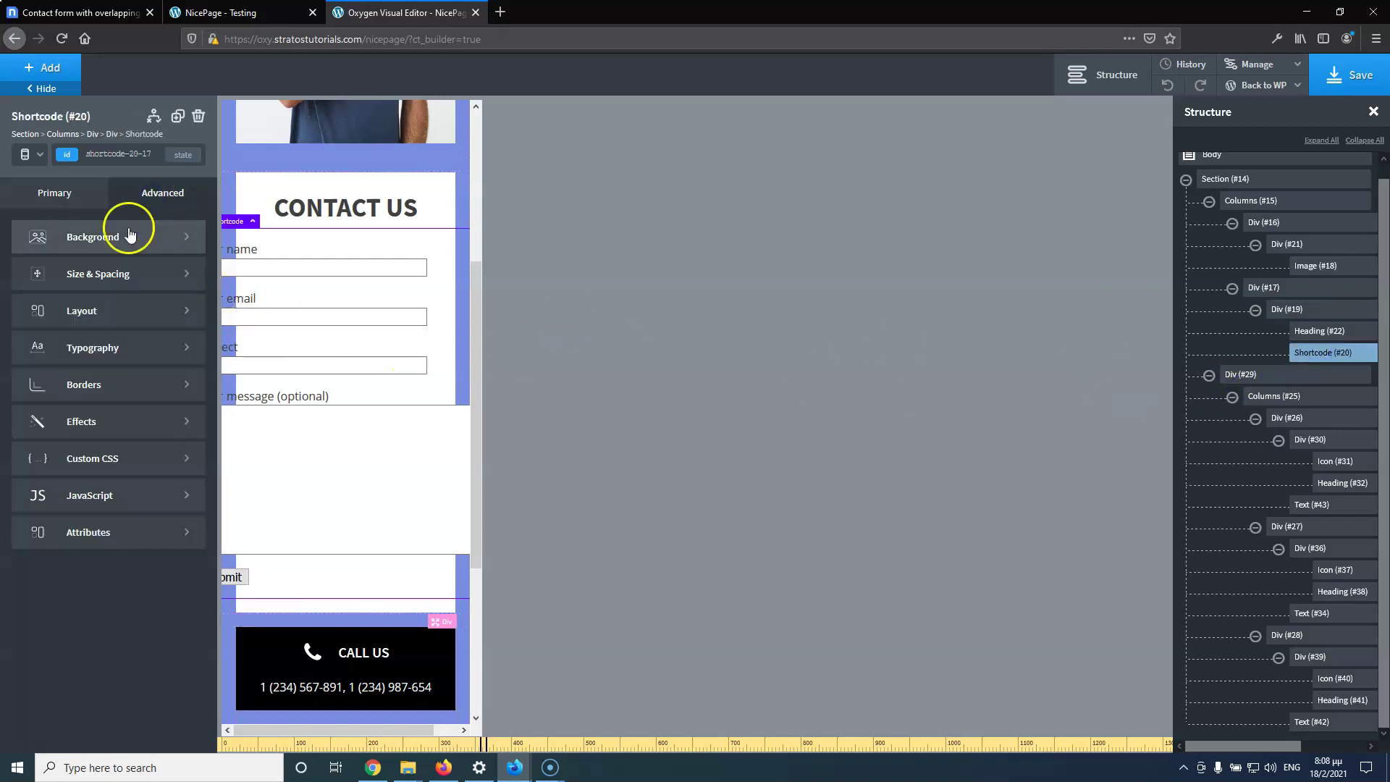
click(107, 277)
click(37, 387)
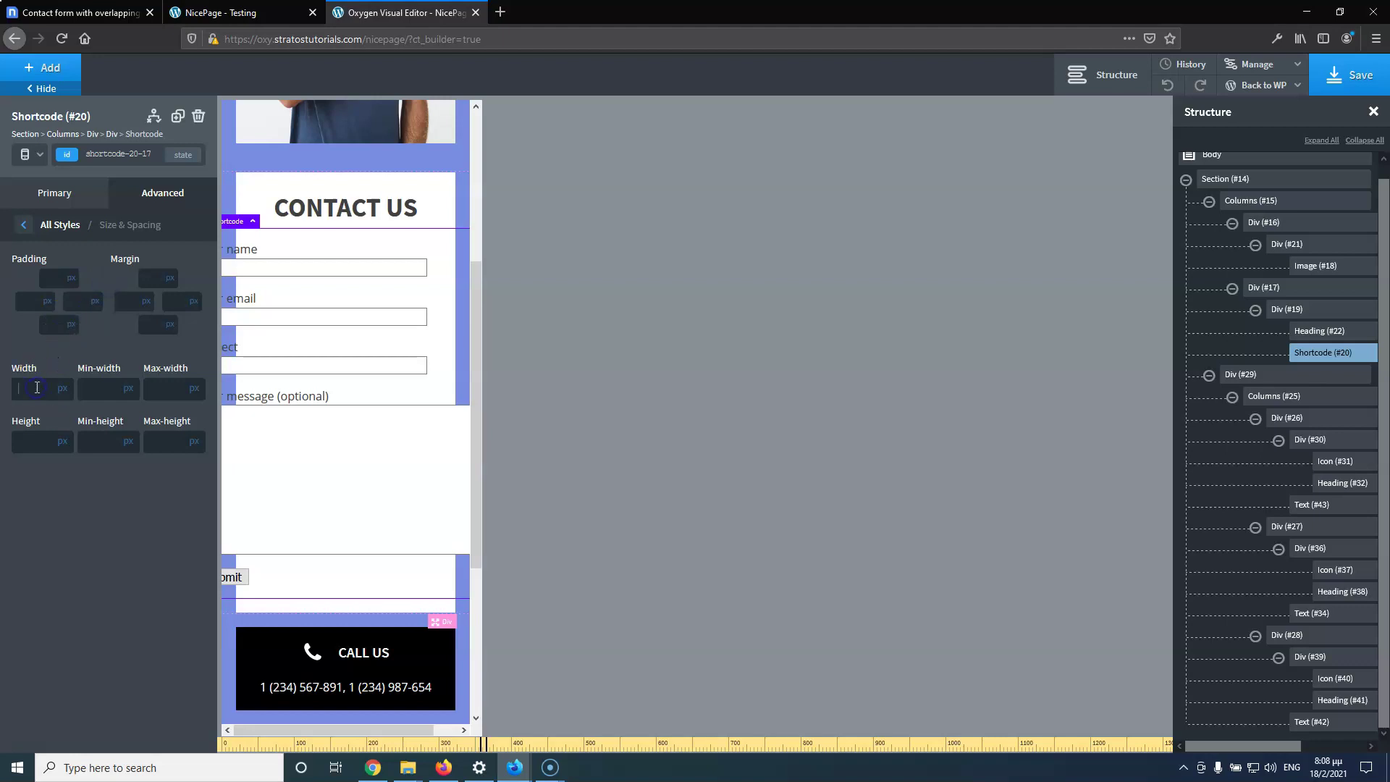
text(100)
click(61, 389)
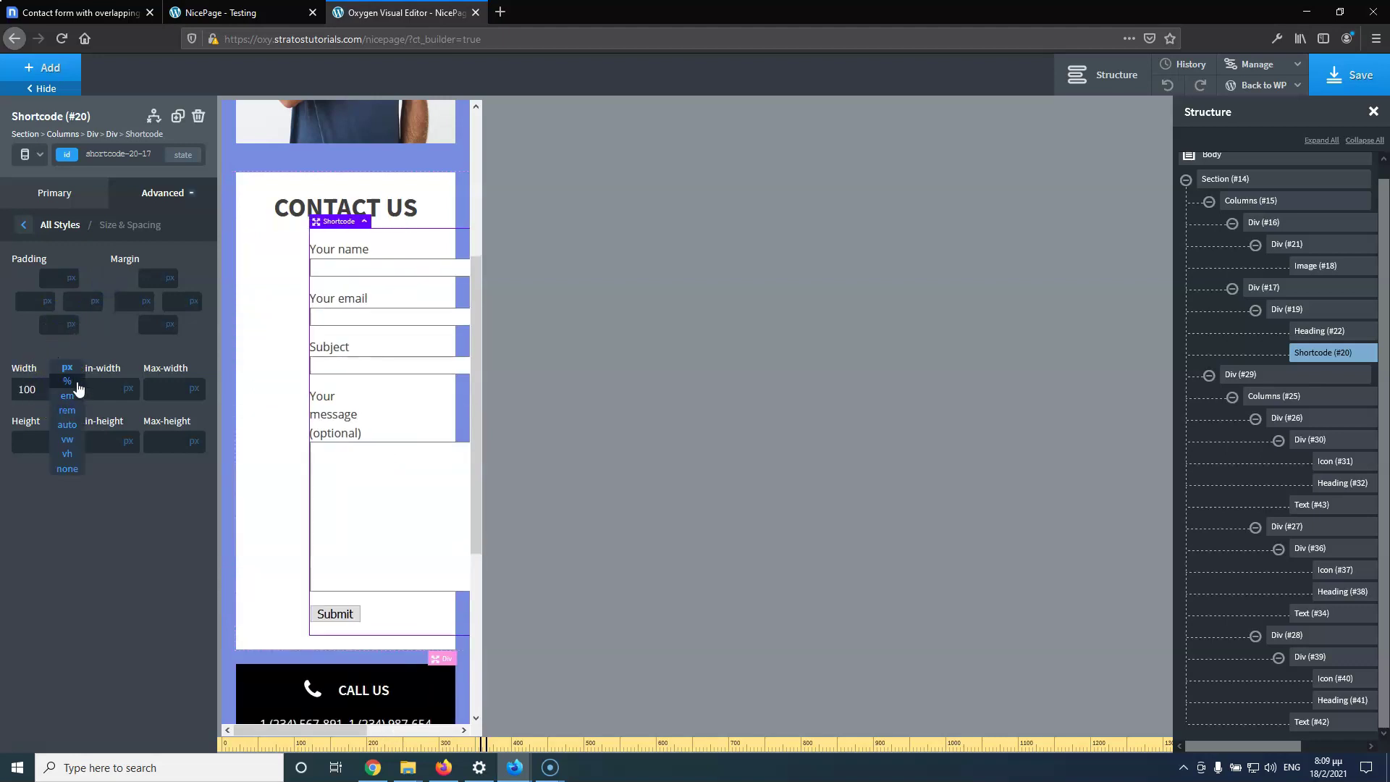
click(68, 381)
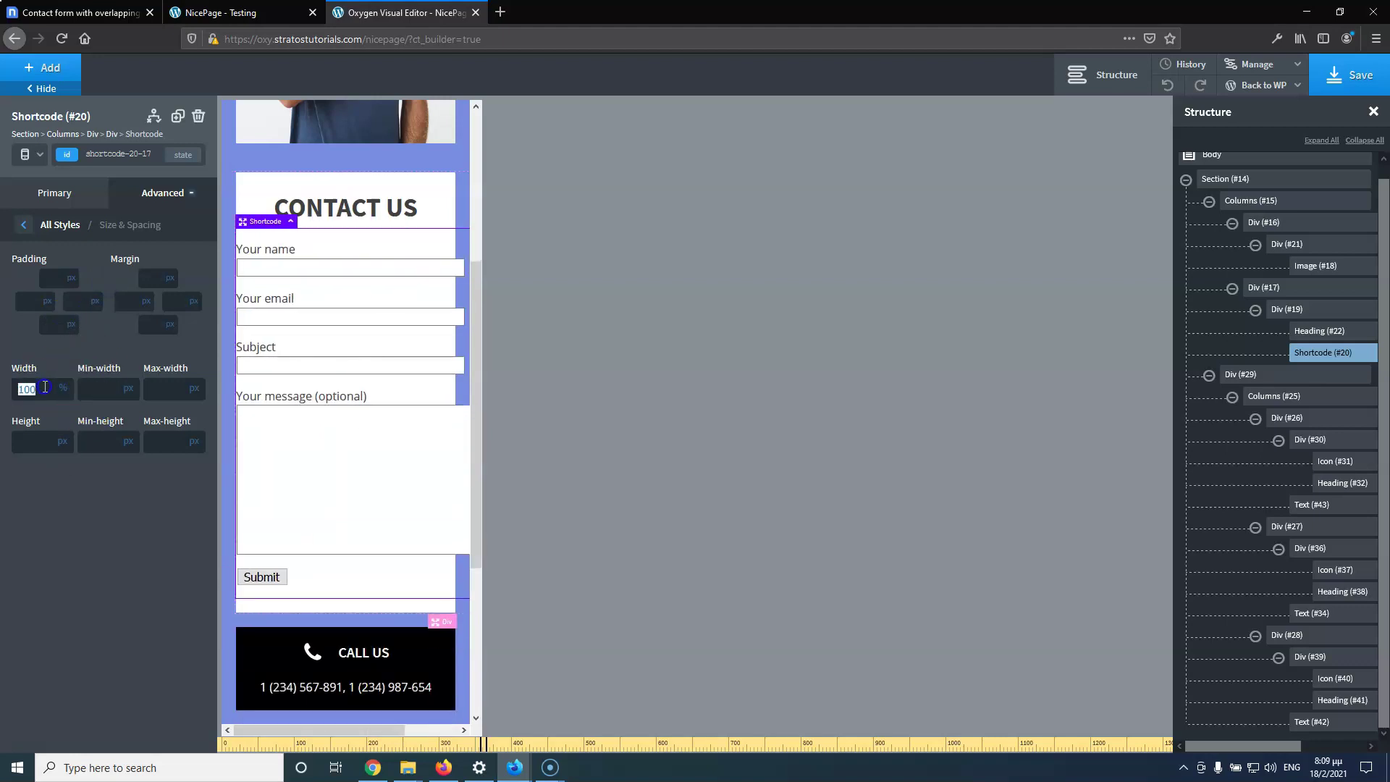
Adjust the width of the contact form Shortcode (#20) to 90% at less than 480px
text(96)
key(Down)
key(Down)
key(Down)
key(Down)
key(Down)
key(Down)
key(Down)
key(Down)
key(Down)
key(Down)
key(Down)
key(Down)
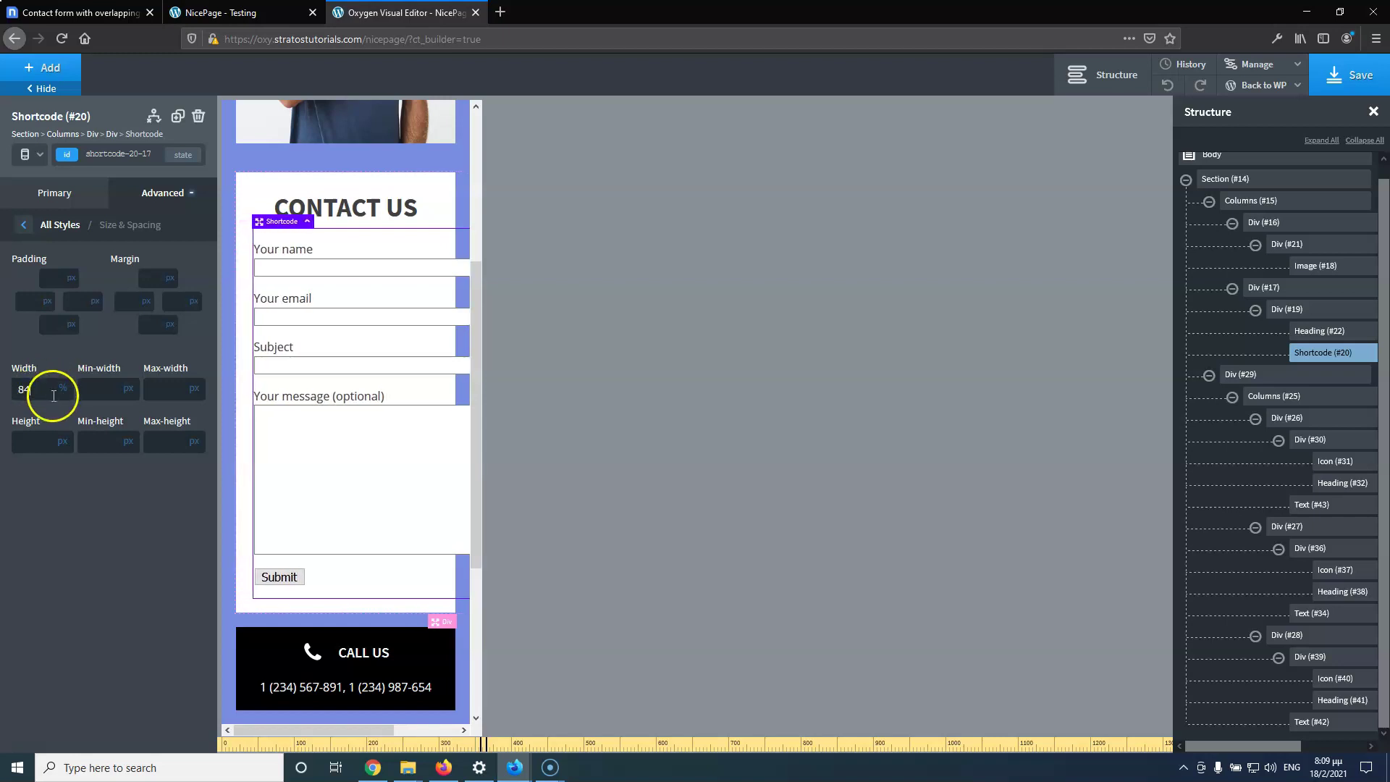
key(Up)
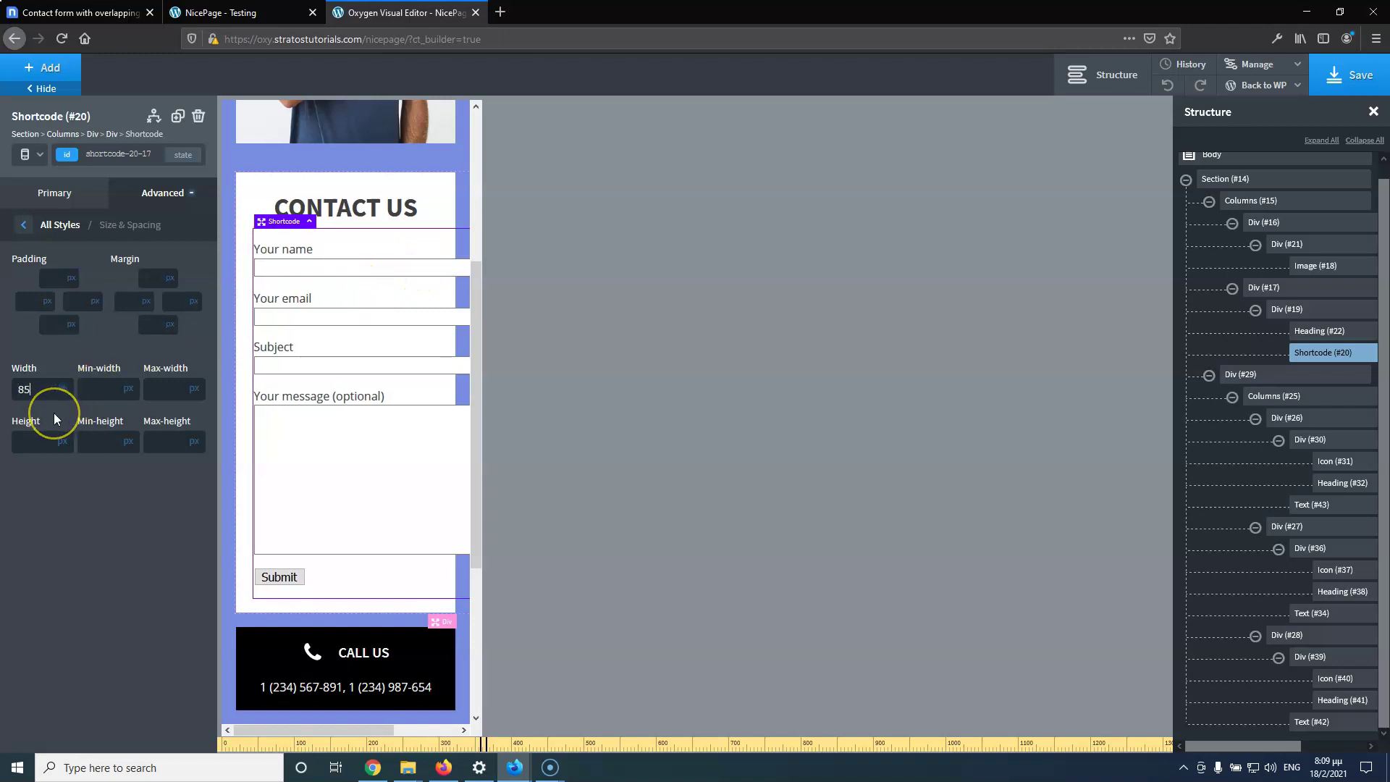
key(Up)
key(Up)
key(Up)
key(Up)
key(Up)
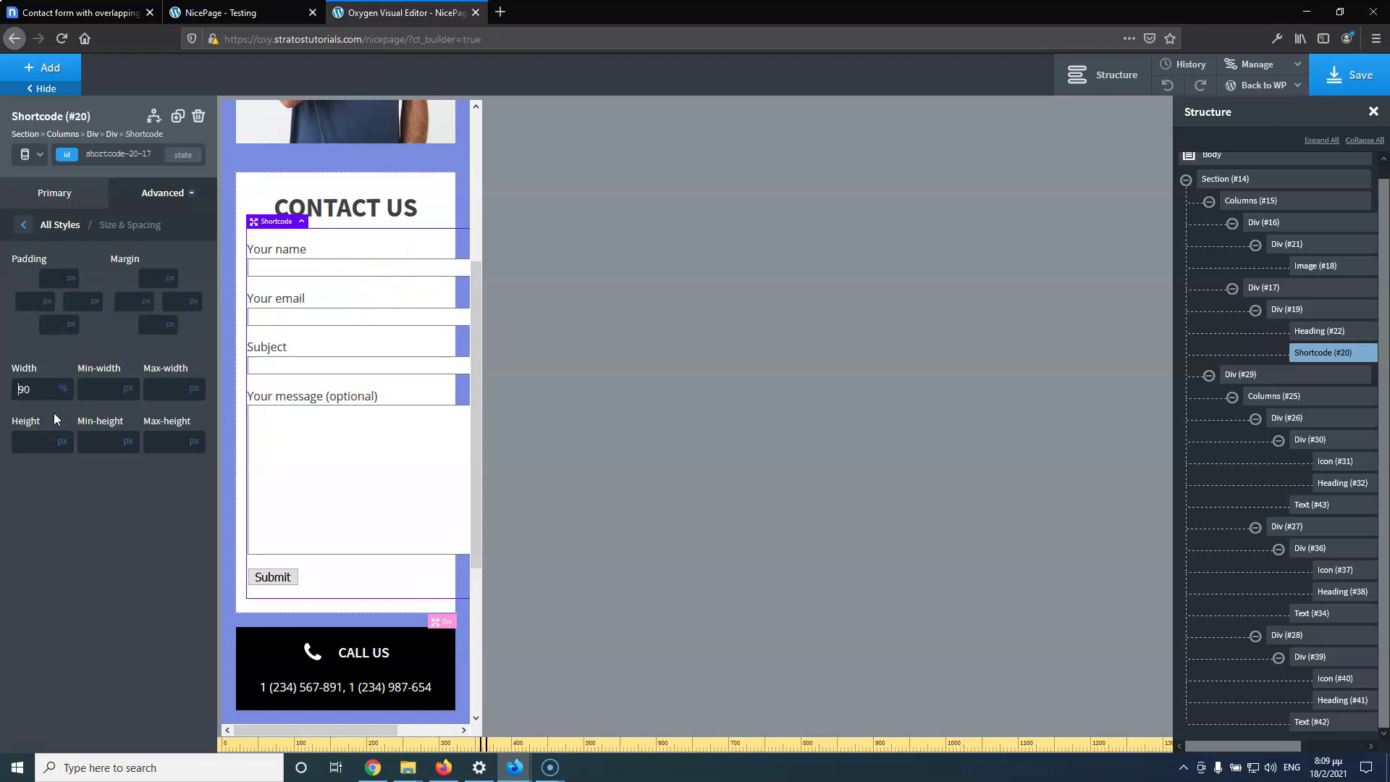
Check the form's horizontal overflow at less than 480px, save the page, and reload the live NicePage page
click(140, 192)
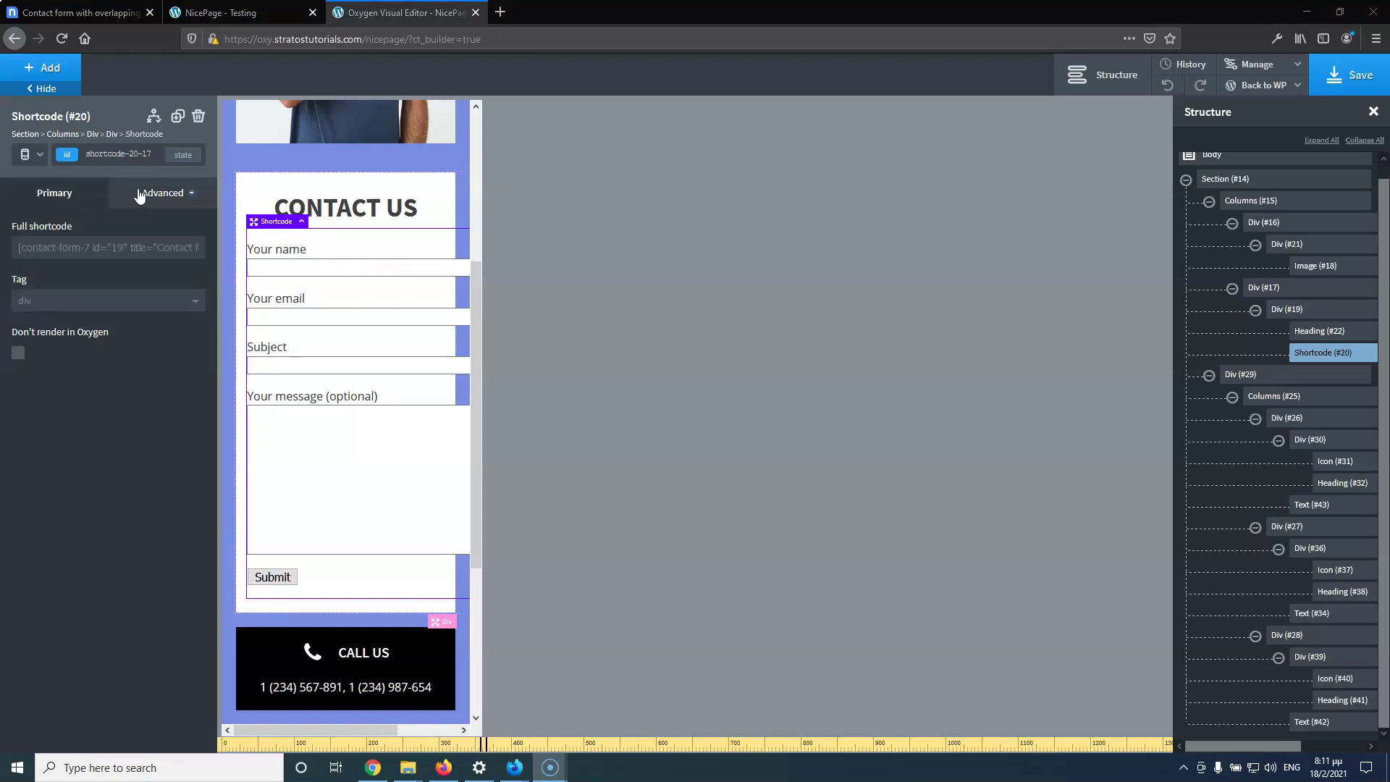
drag(353, 727, 406, 733)
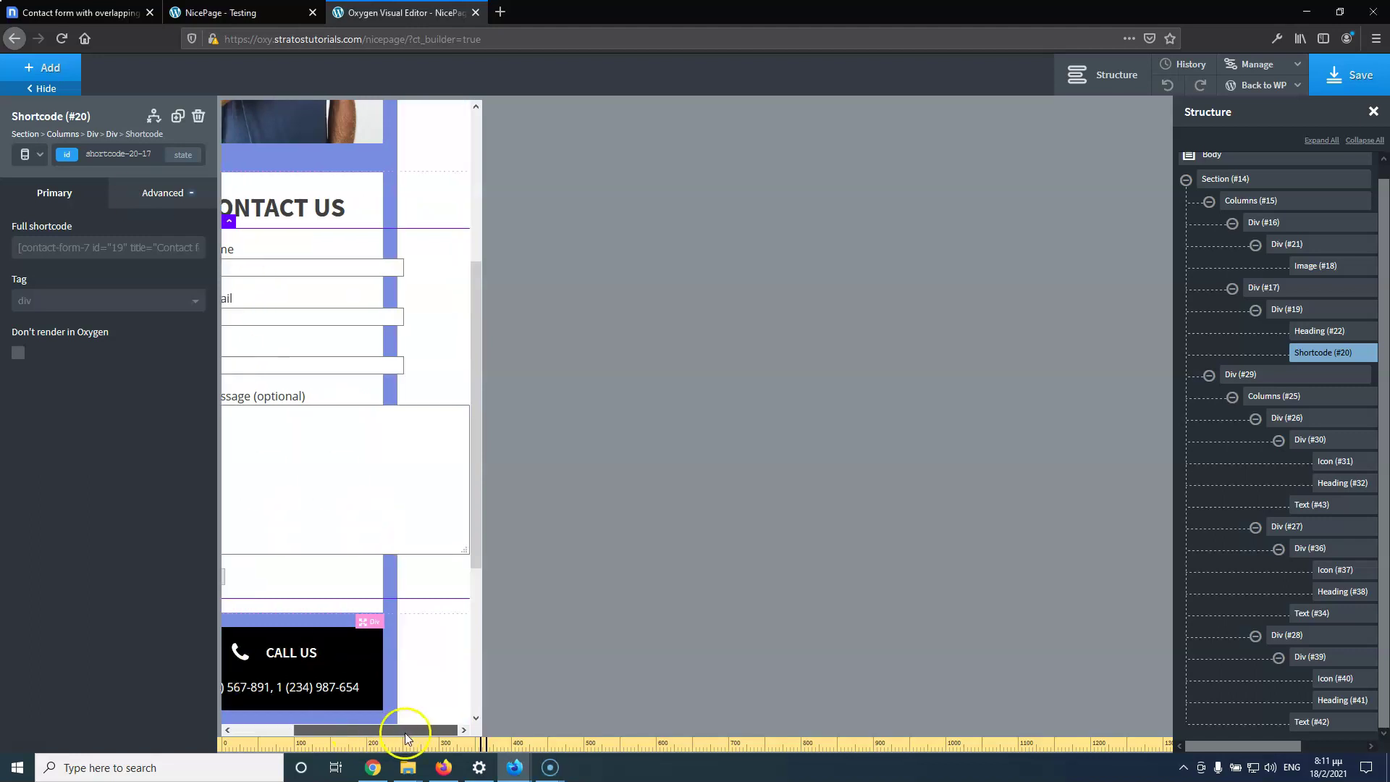
click(248, 730)
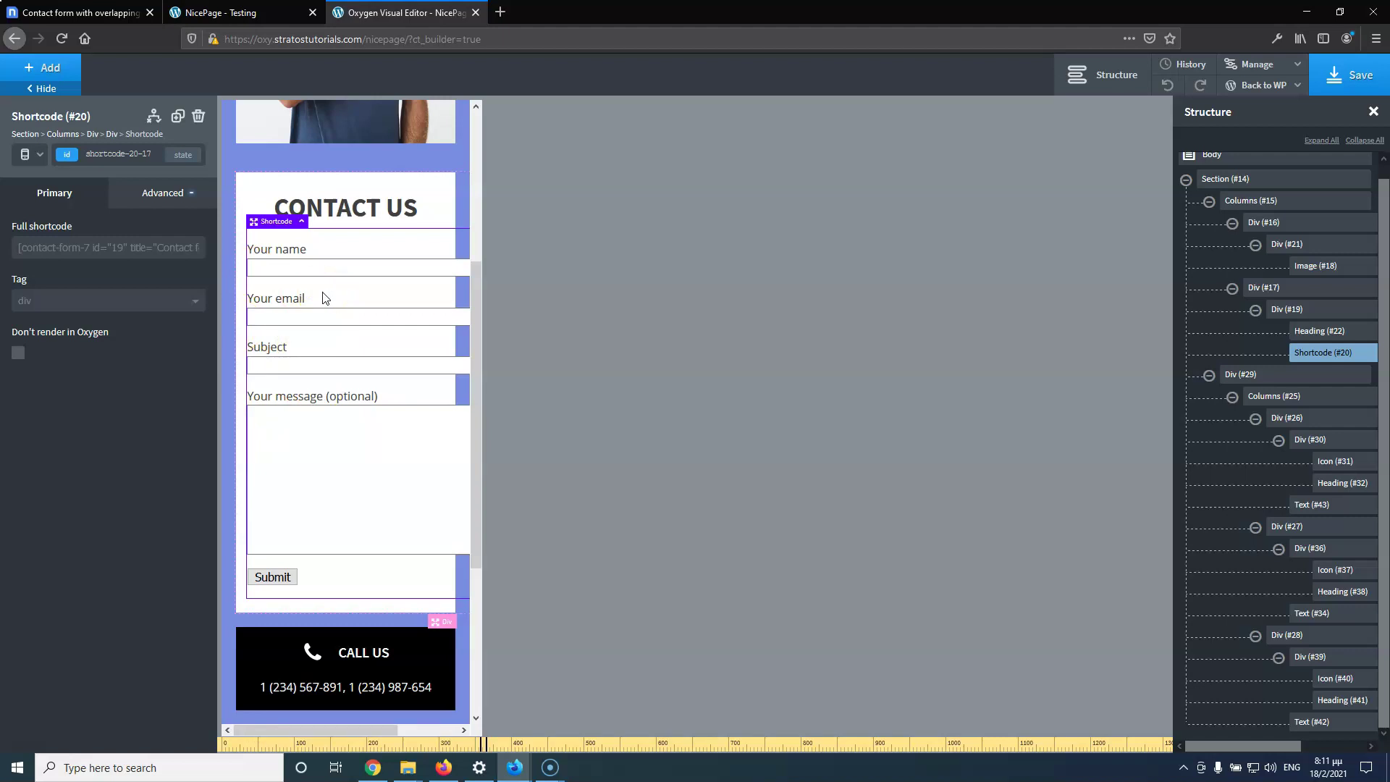
click(1333, 73)
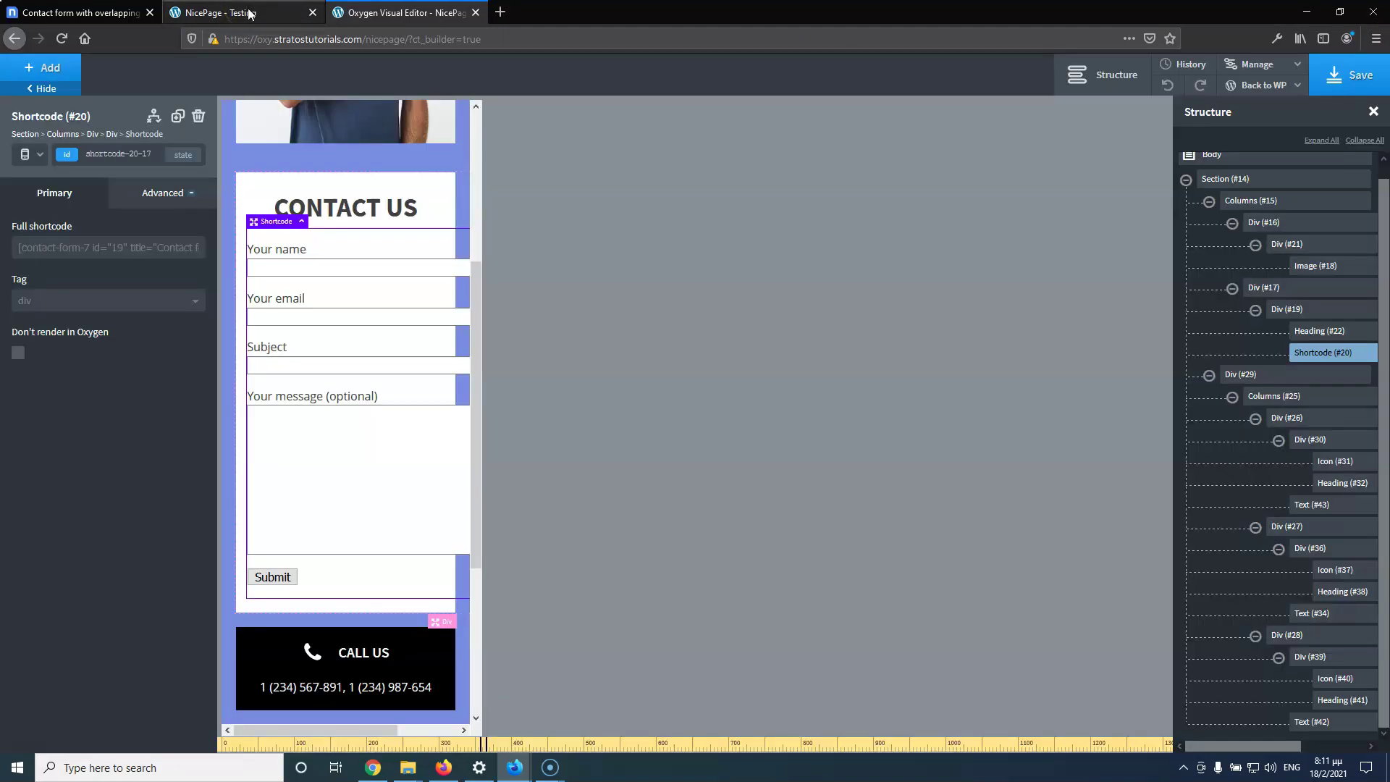
click(249, 10)
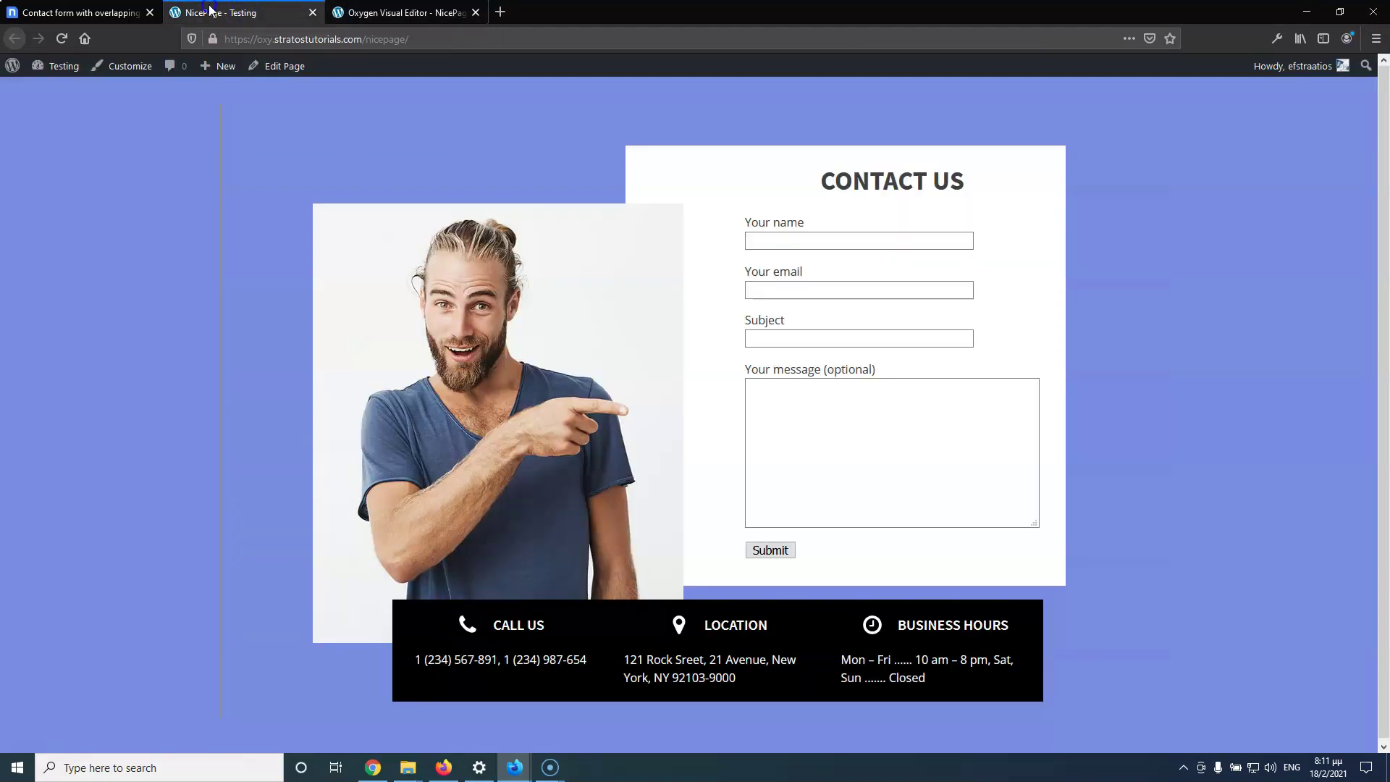
click(59, 38)
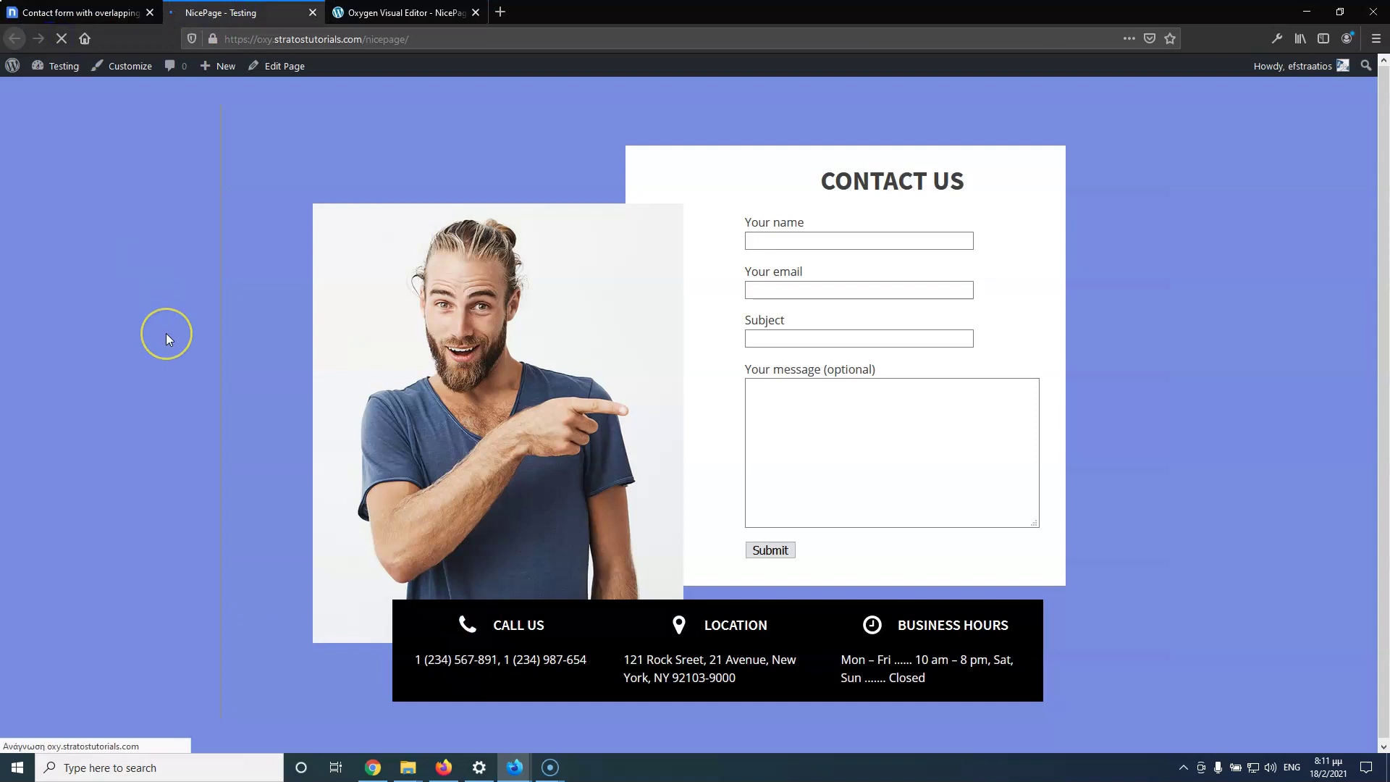
Examine the Nicepage template's contact form, image and info box layout in the laptop and tablet previews
click(100, 20)
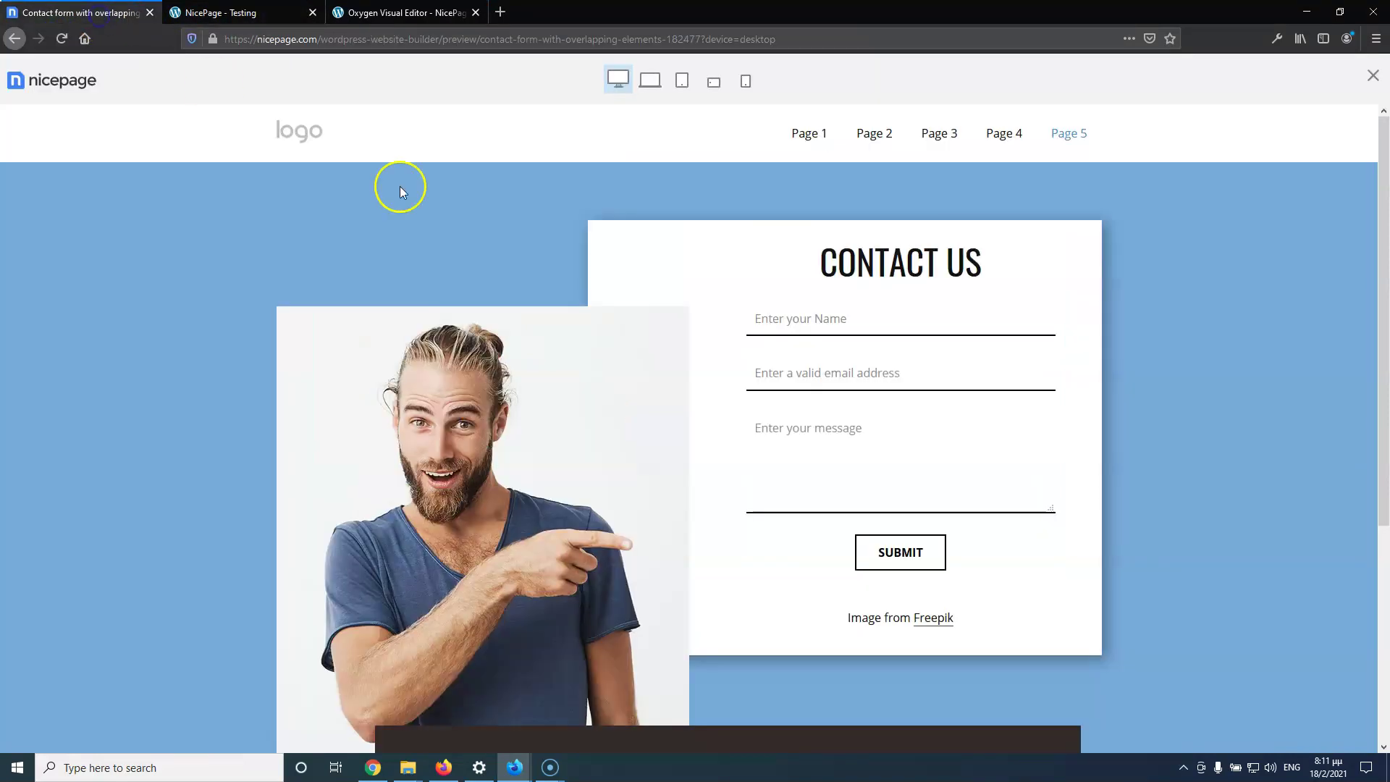
click(654, 82)
click(683, 83)
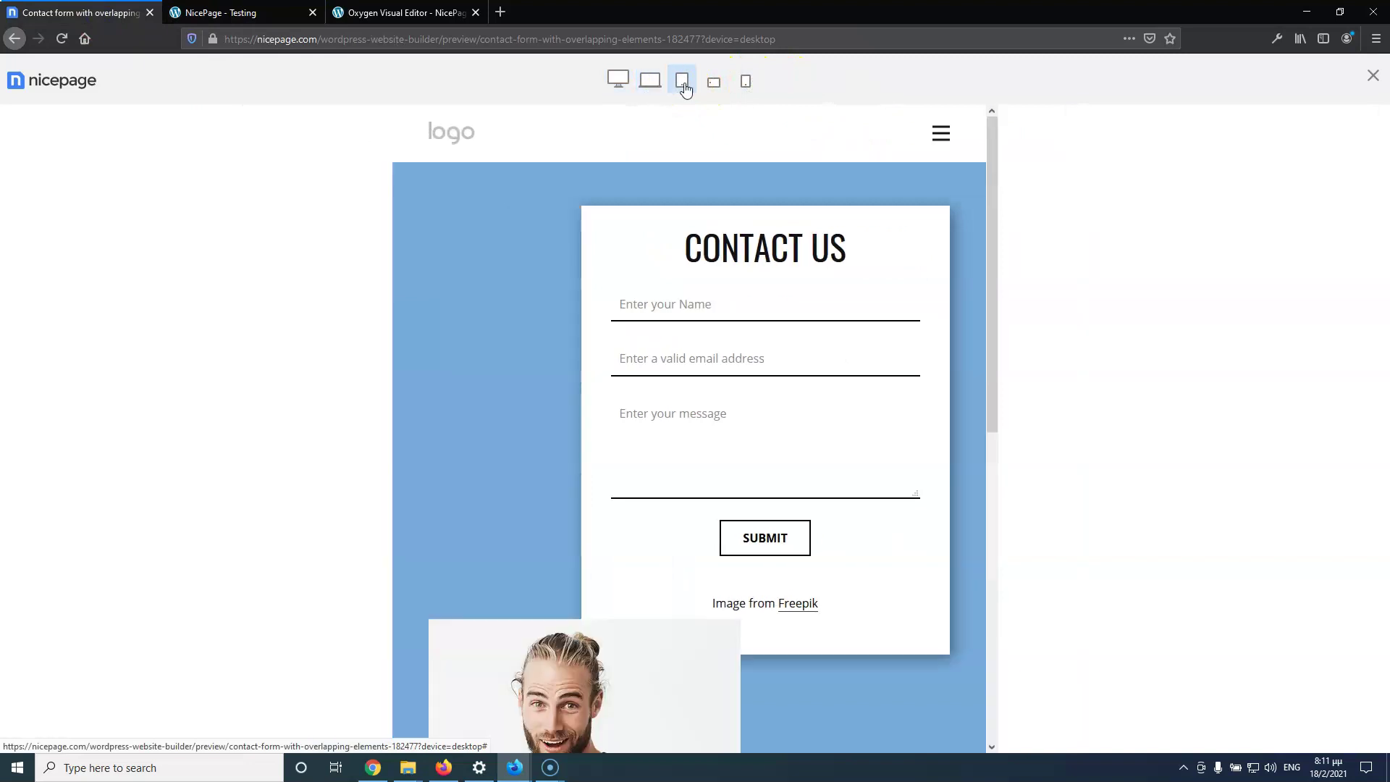
scroll(645, 344, down, 5)
scroll(667, 390, down, 3)
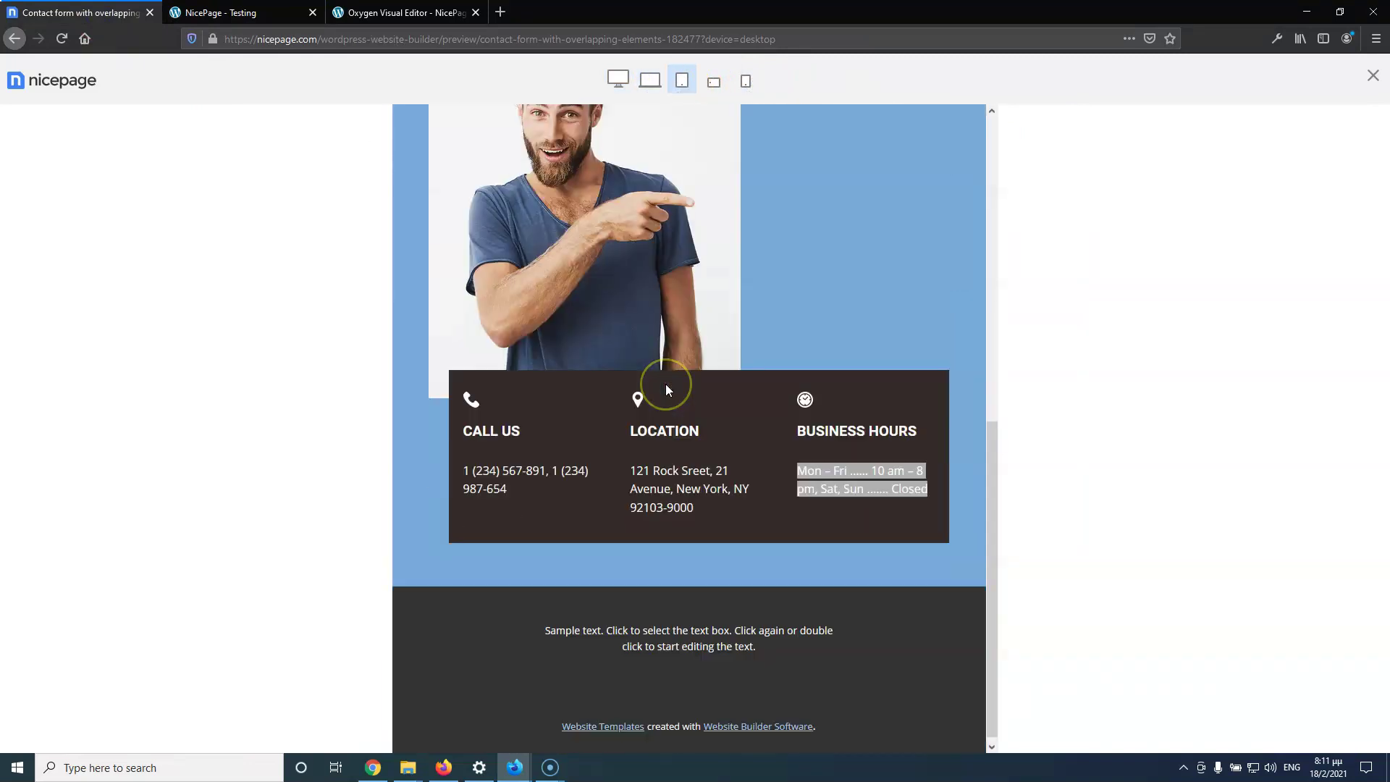
scroll(667, 389, up, 8)
scroll(668, 391, down, 7)
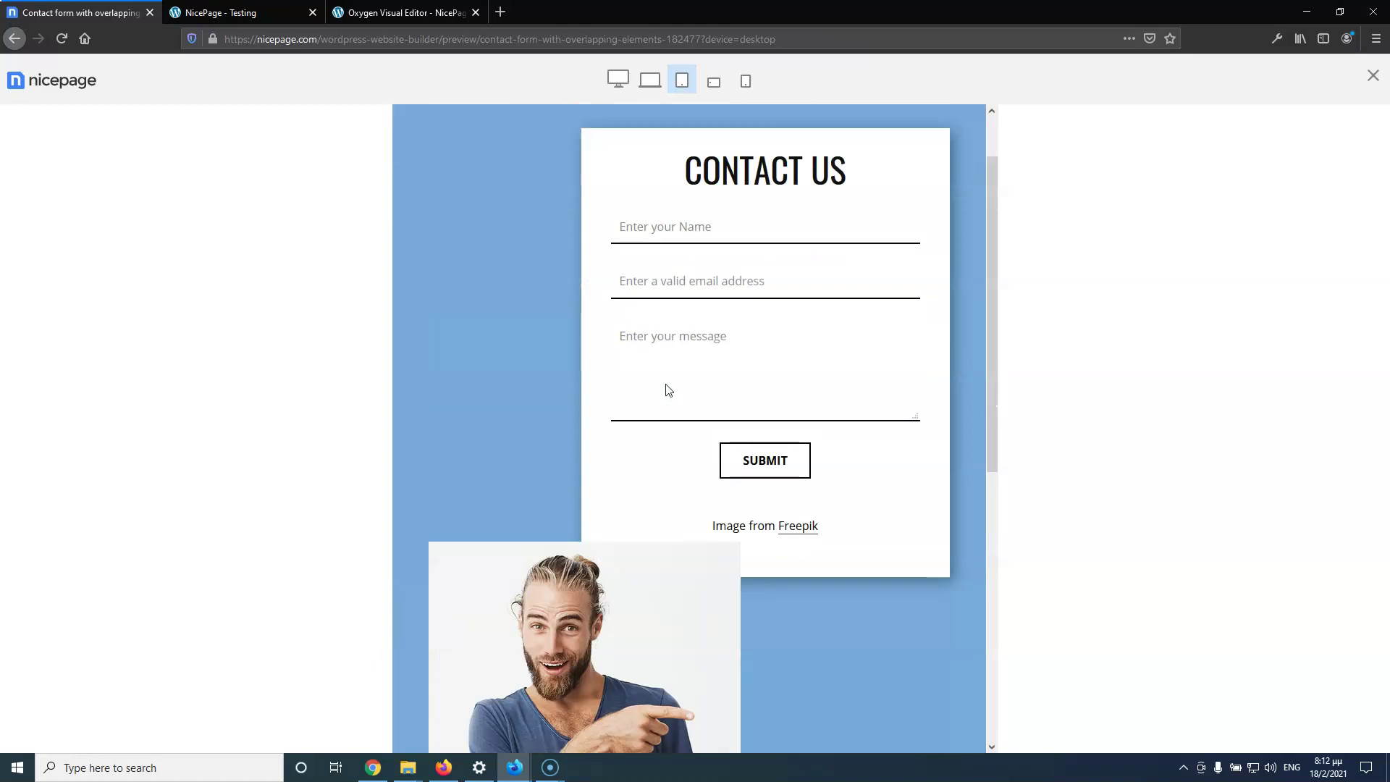
scroll(666, 391, up, 3)
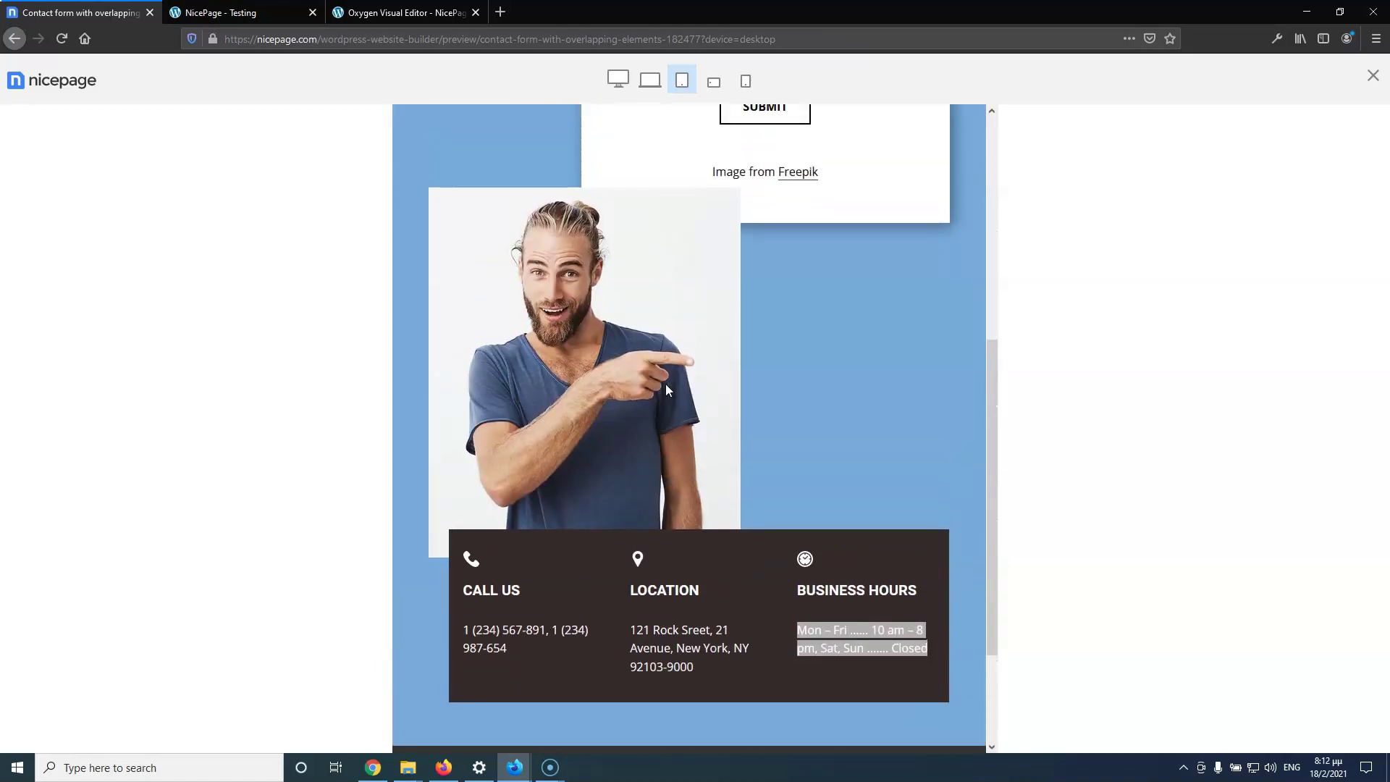
scroll(676, 310, up, 4)
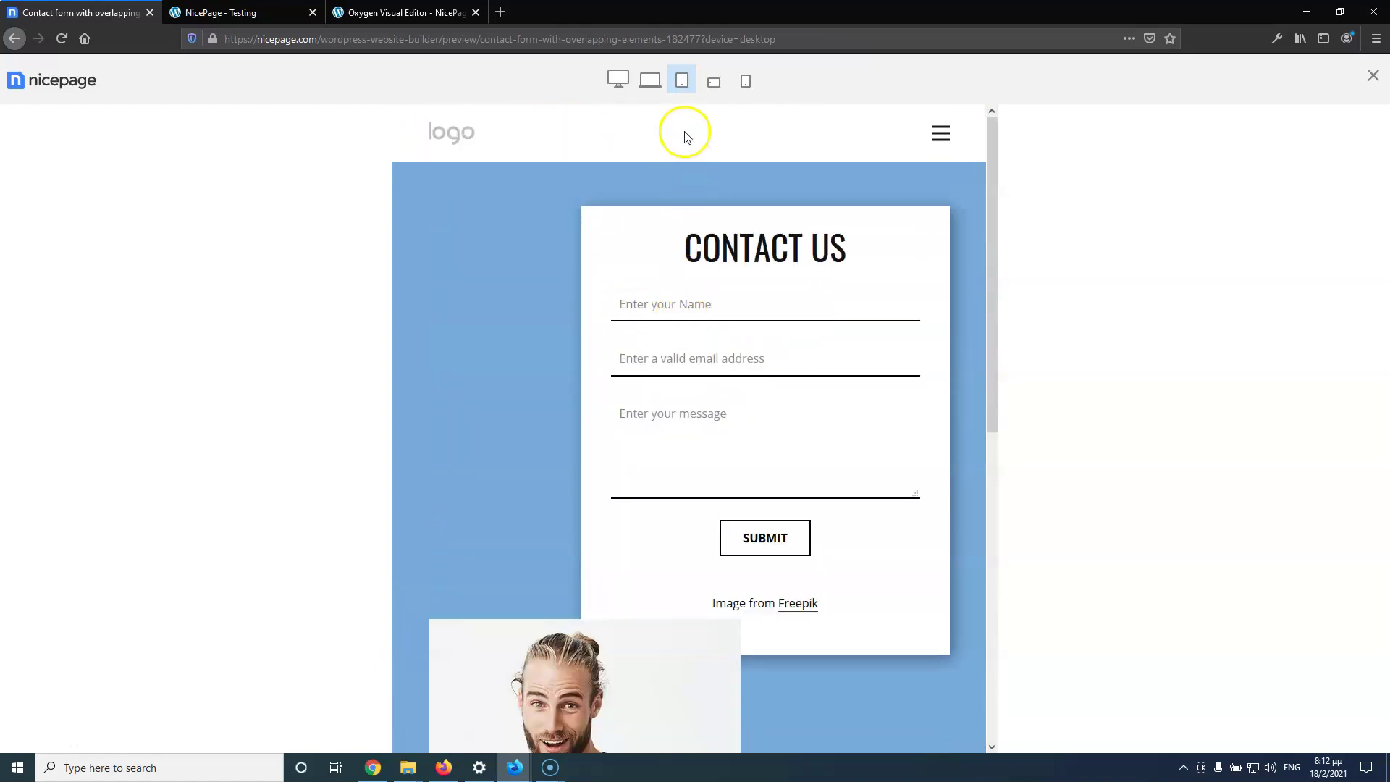
Examine how the Nicepage template stacks the form, image and info box in the two phone previews
click(714, 82)
scroll(705, 382, down, 6)
scroll(701, 397, up, 6)
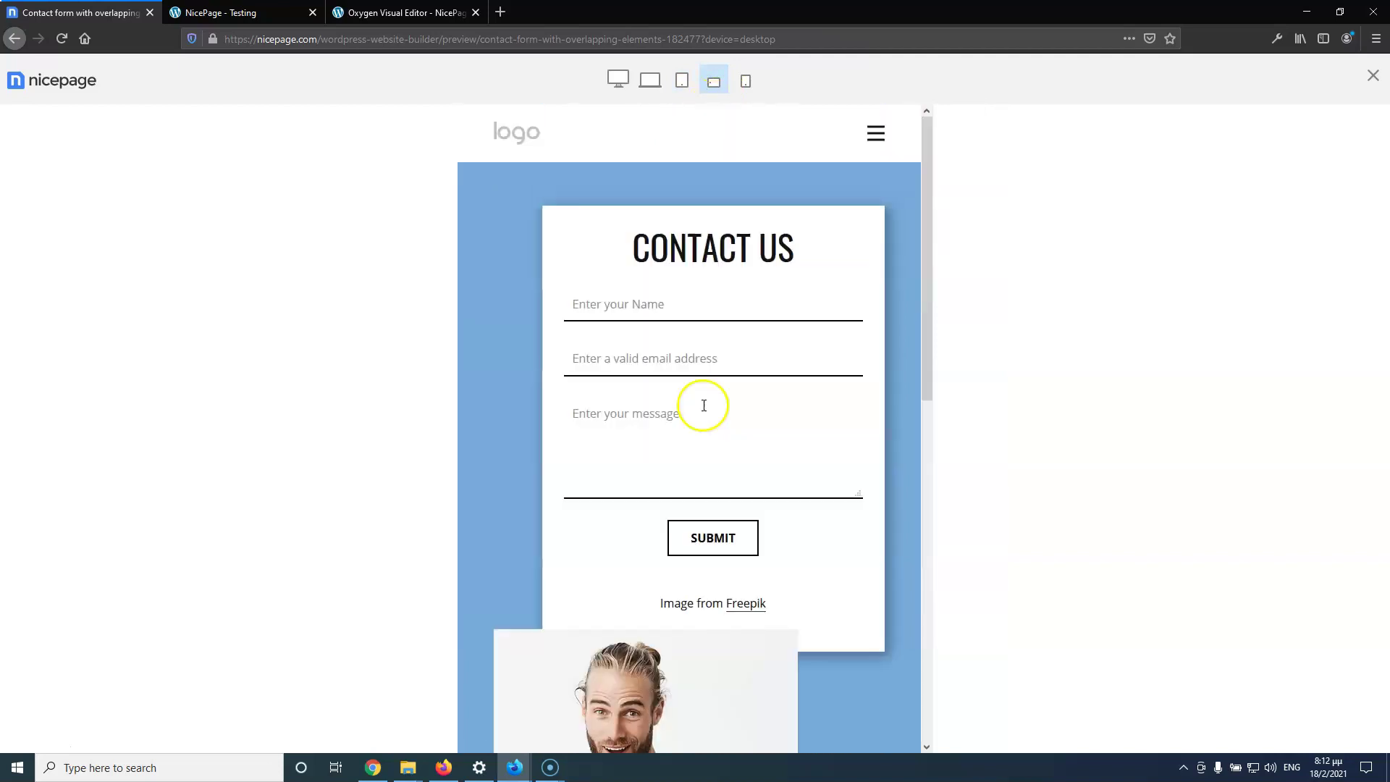
click(747, 81)
scroll(732, 360, down, 6)
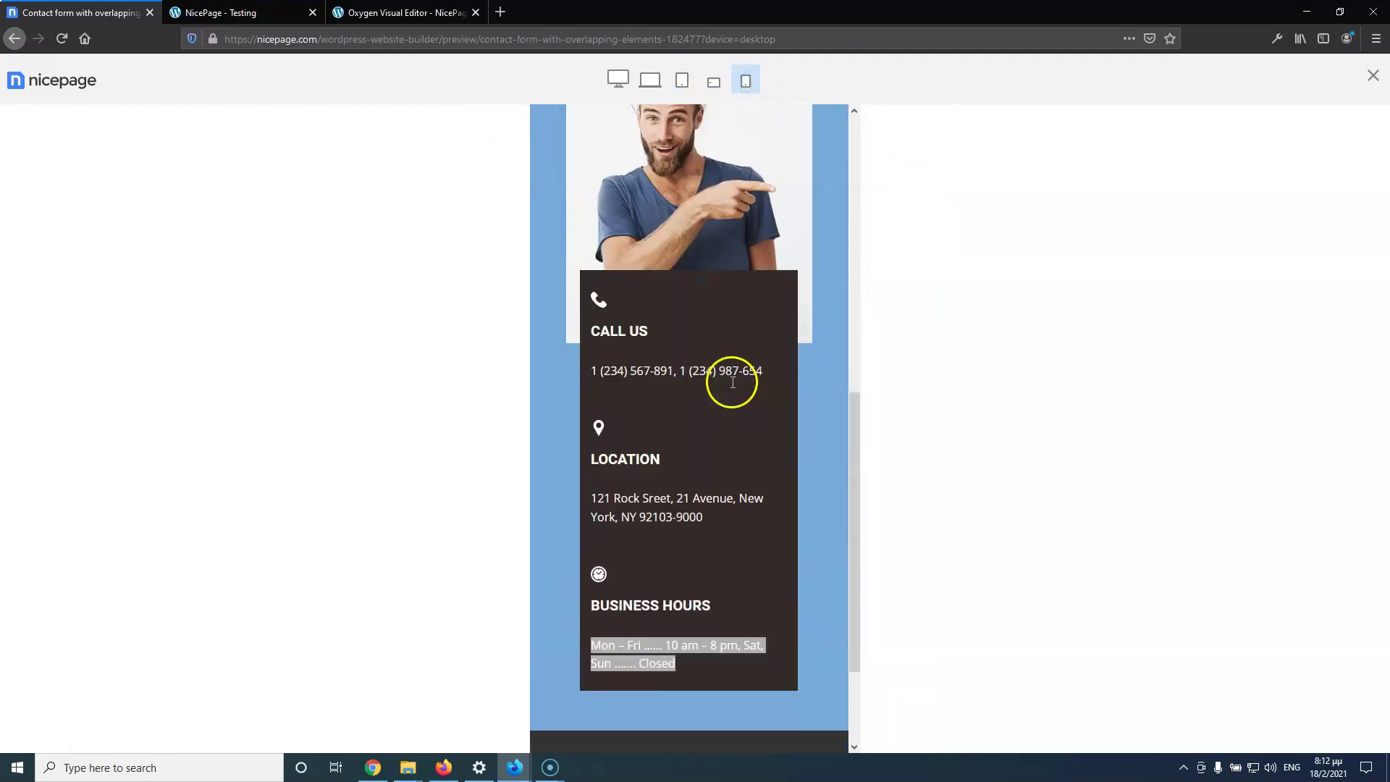
scroll(731, 382, up, 3)
scroll(732, 382, down, 4)
scroll(695, 394, up, 1)
scroll(673, 373, up, 1)
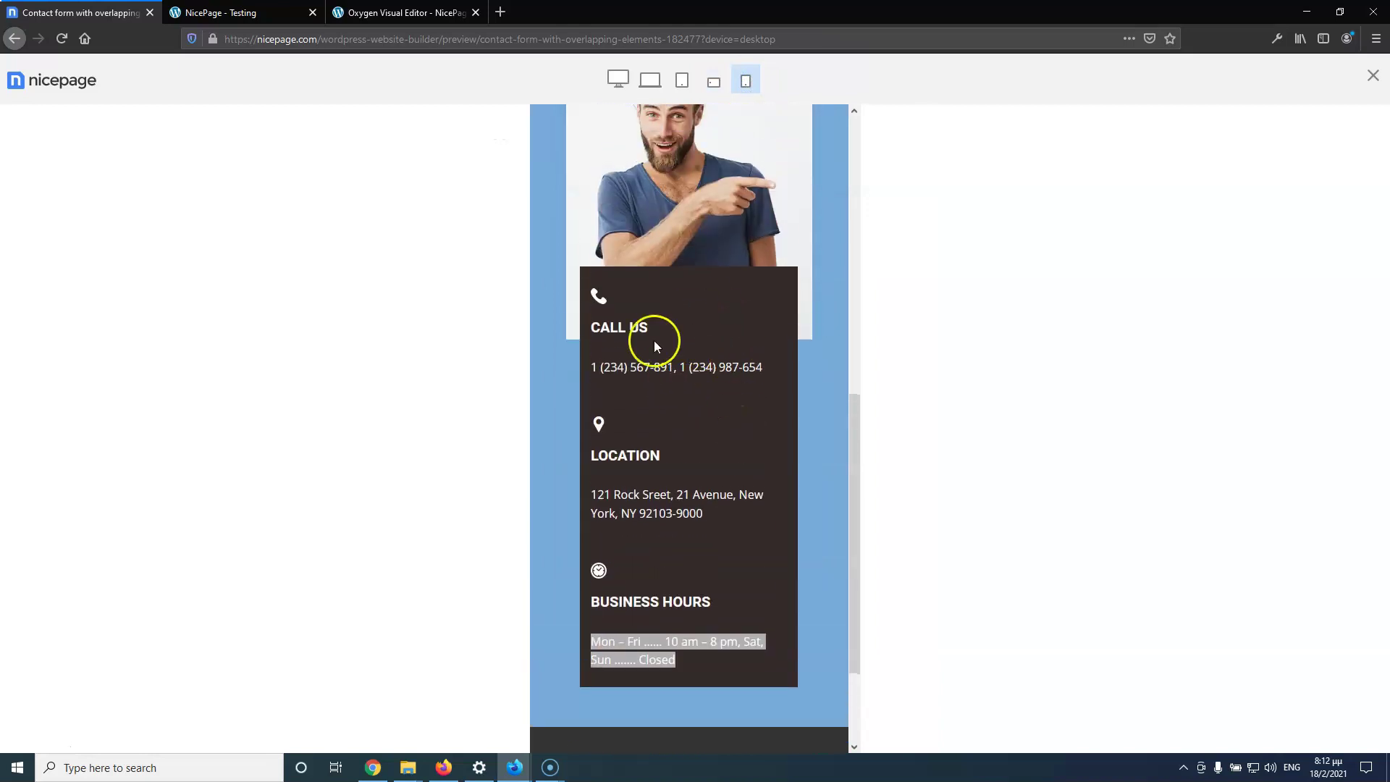
click(808, 419)
click(659, 337)
scroll(659, 338, up, 8)
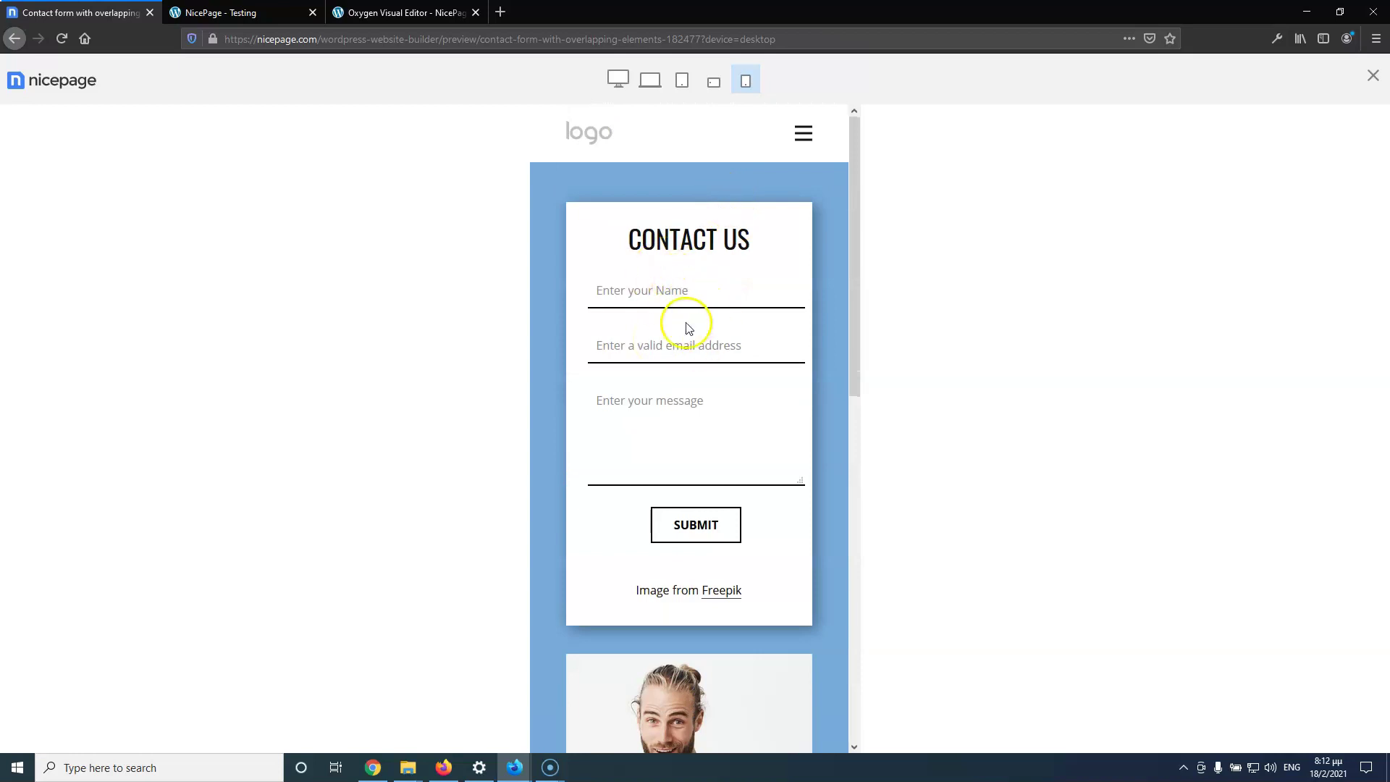
Return to the Oxygen editor and set Reverse Column Order of Columns (#15) to Less than 992px
click(246, 13)
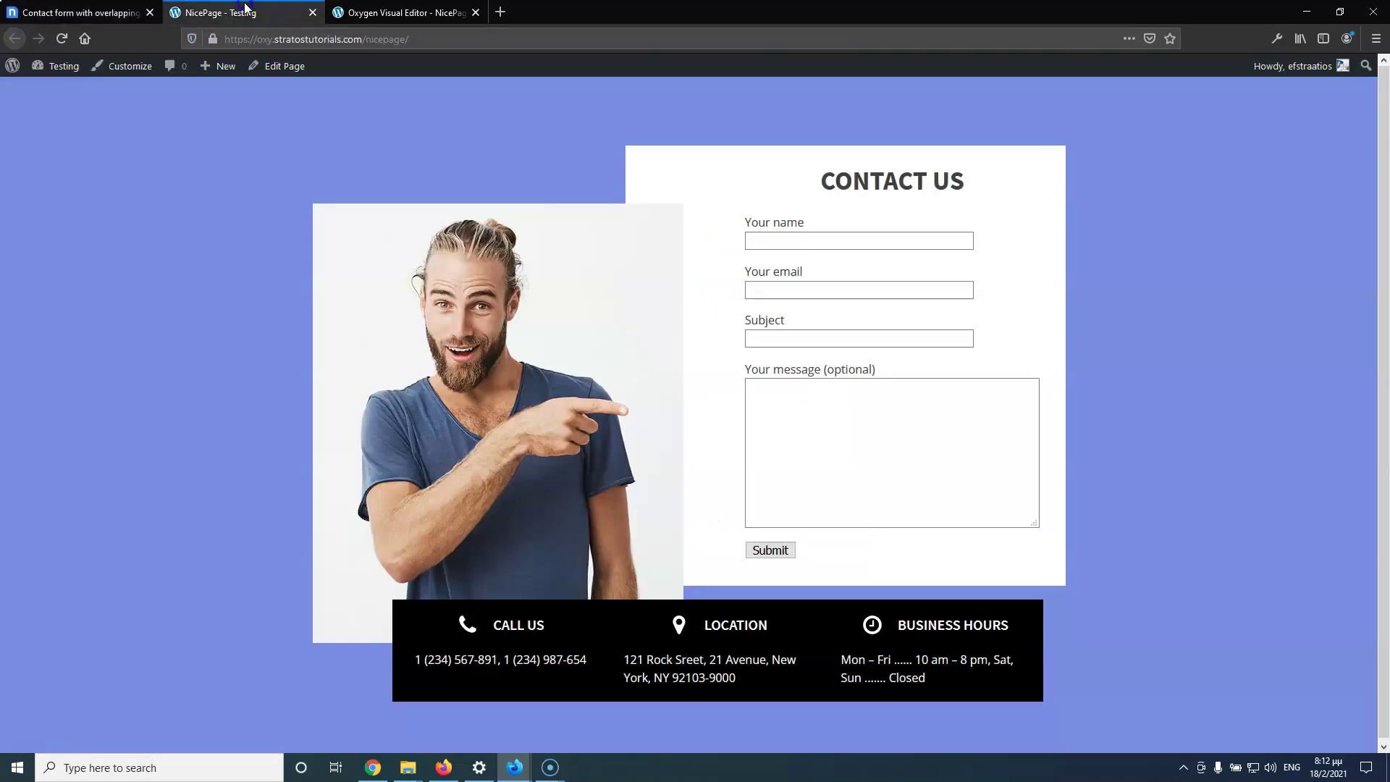
click(398, 18)
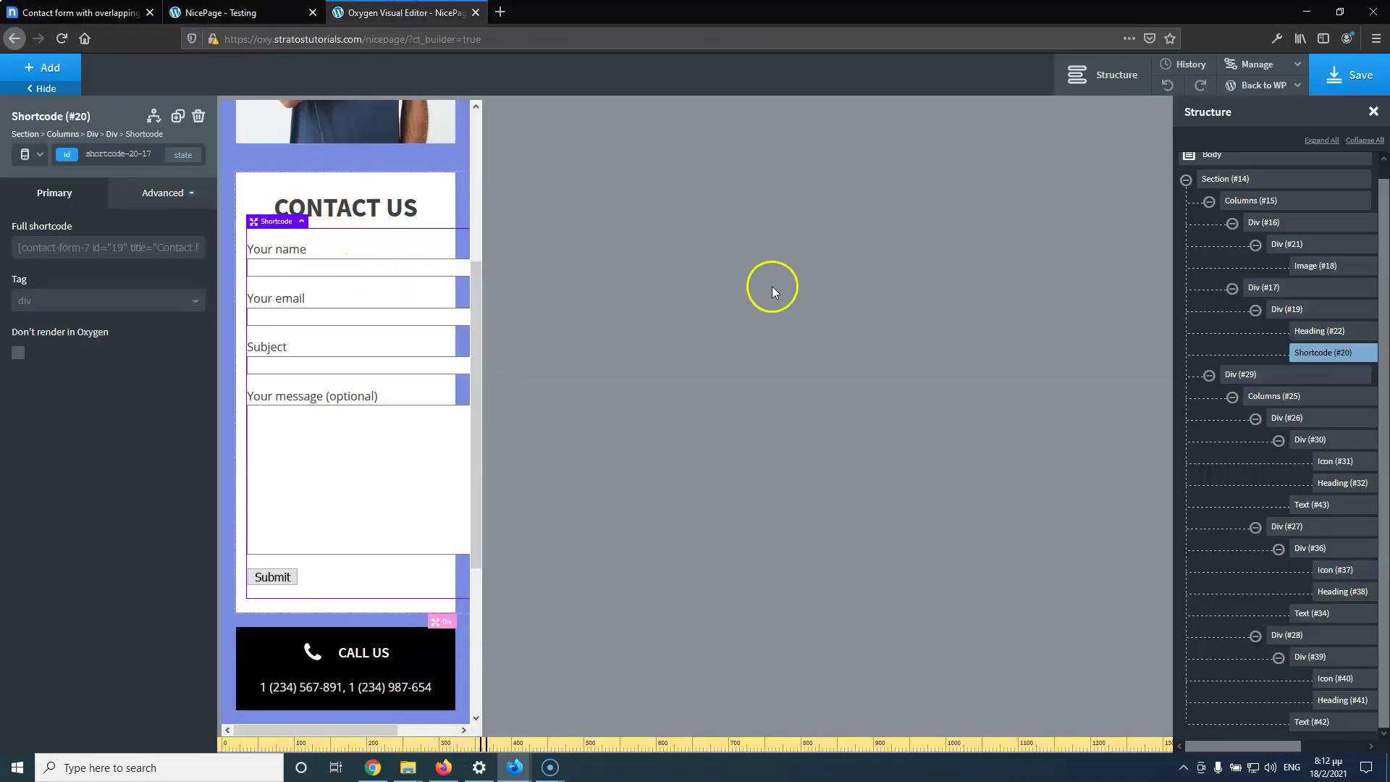
click(1289, 202)
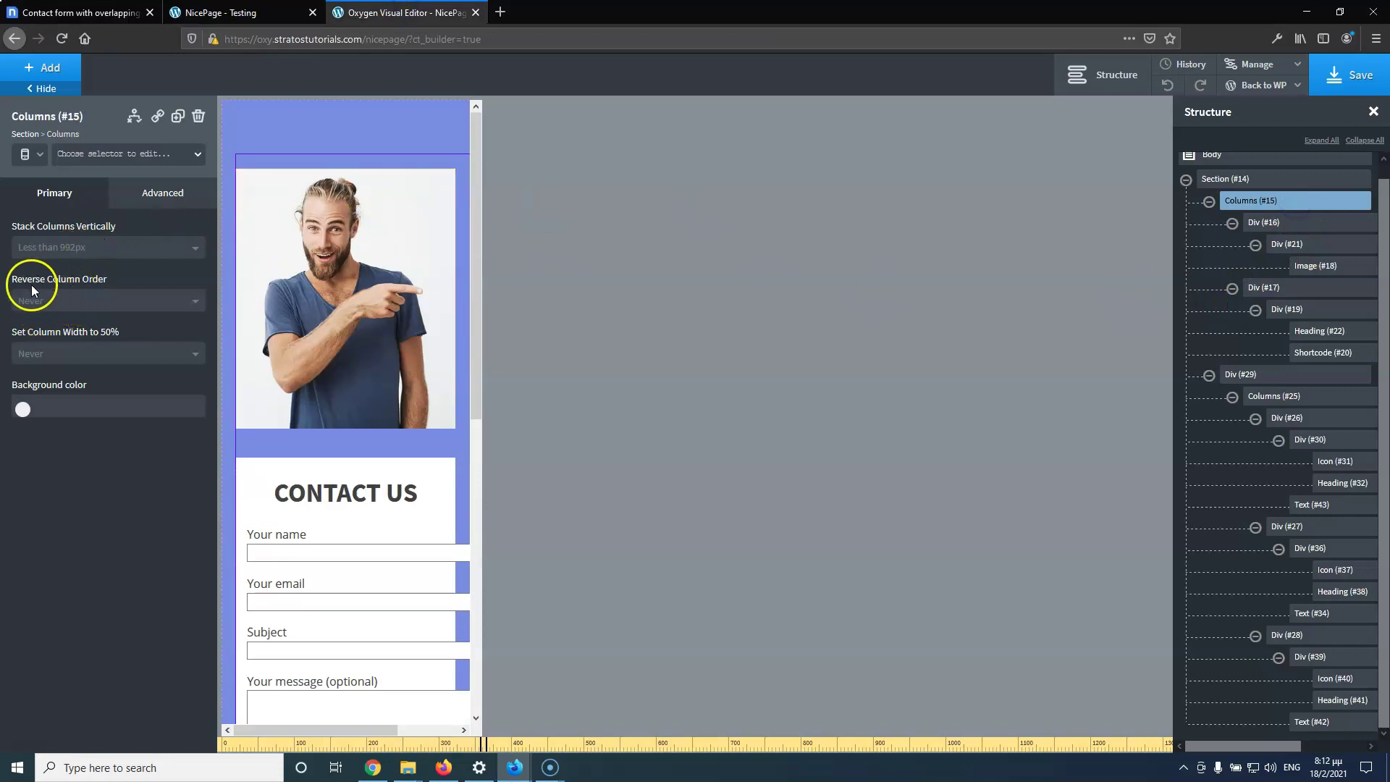
click(147, 301)
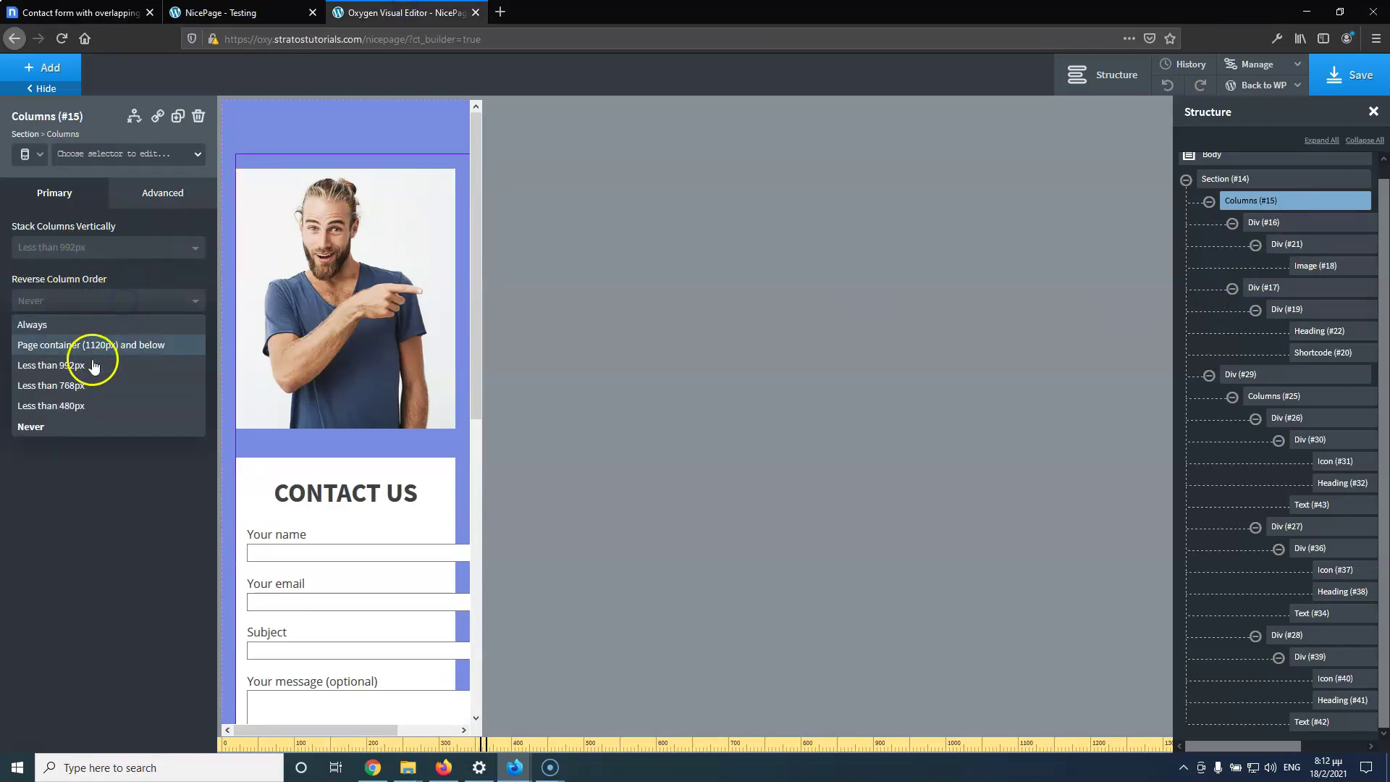
click(94, 365)
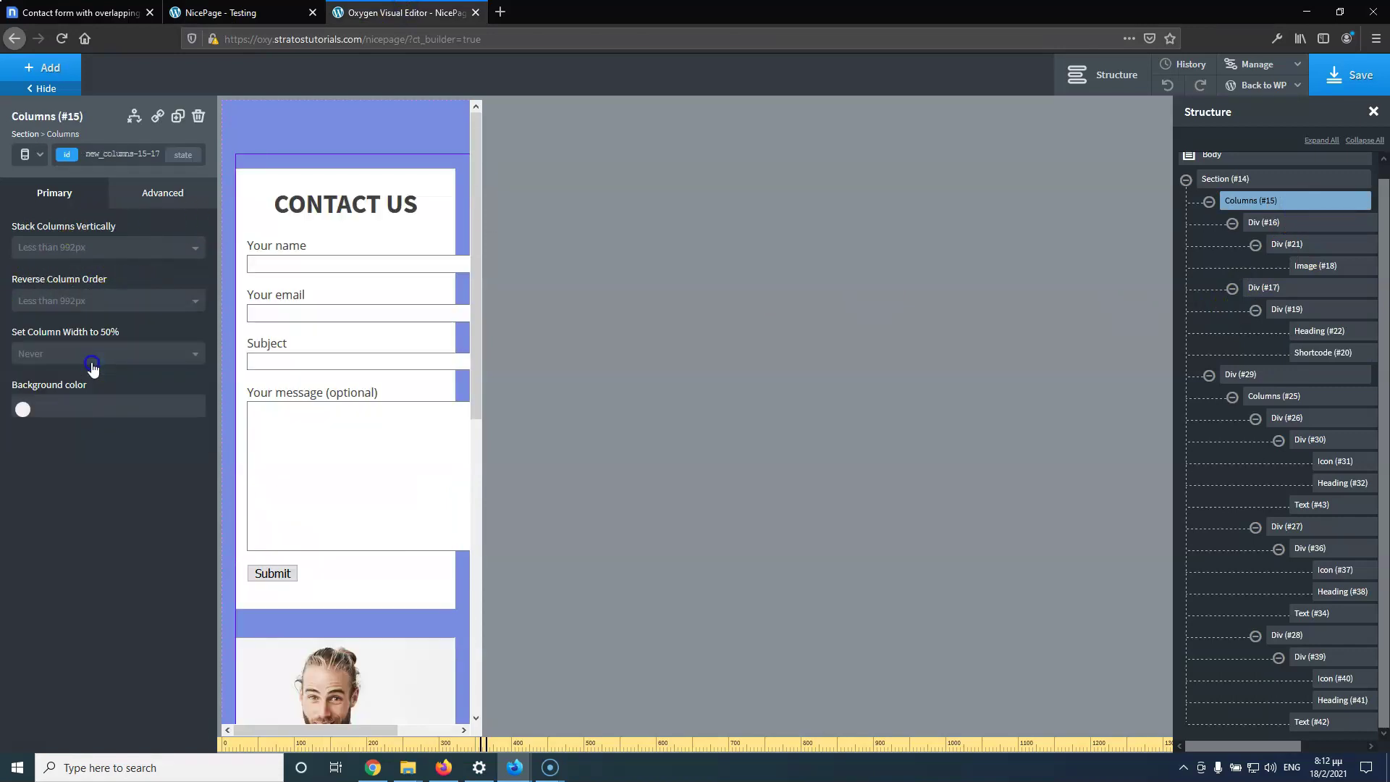
Check the column order at Page container (1120px) and below and at less than 992px, and save the page
click(29, 154)
click(80, 203)
click(32, 154)
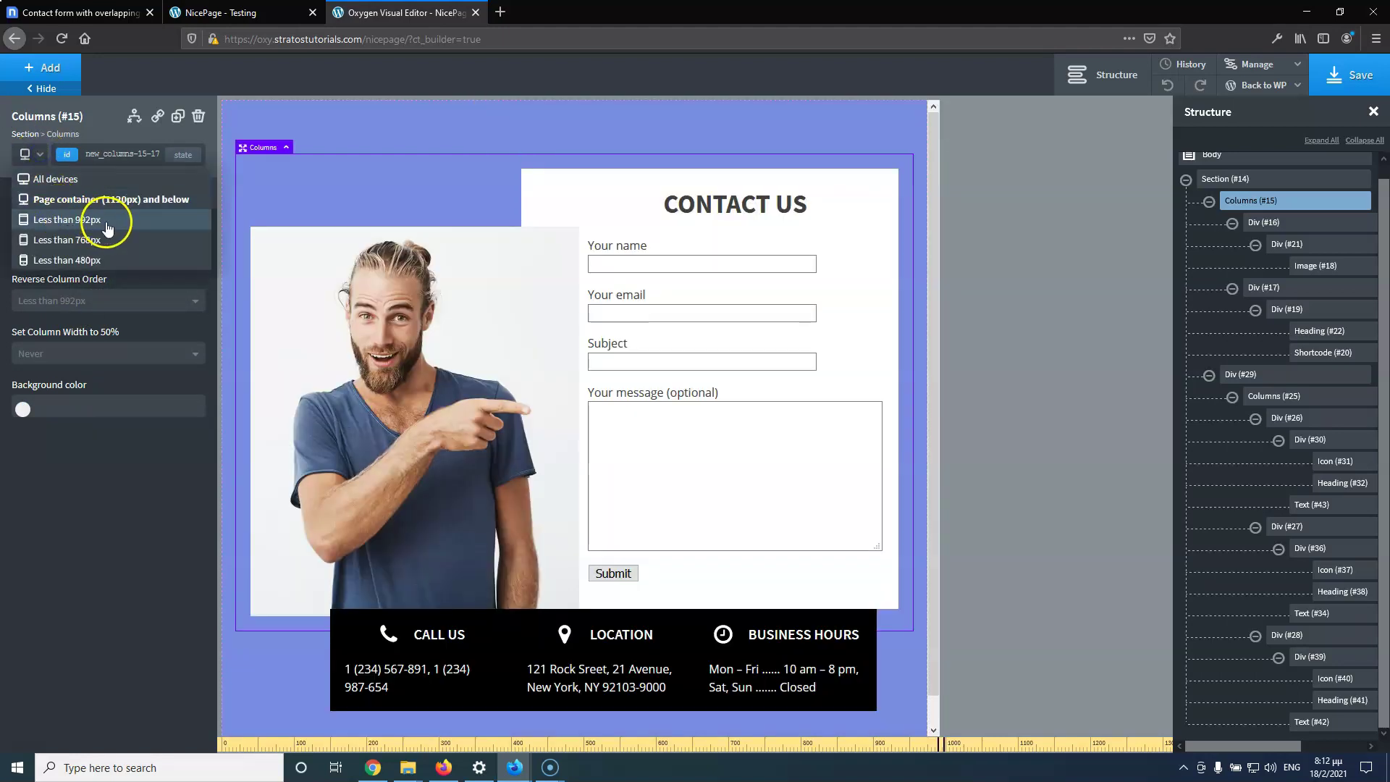
click(106, 226)
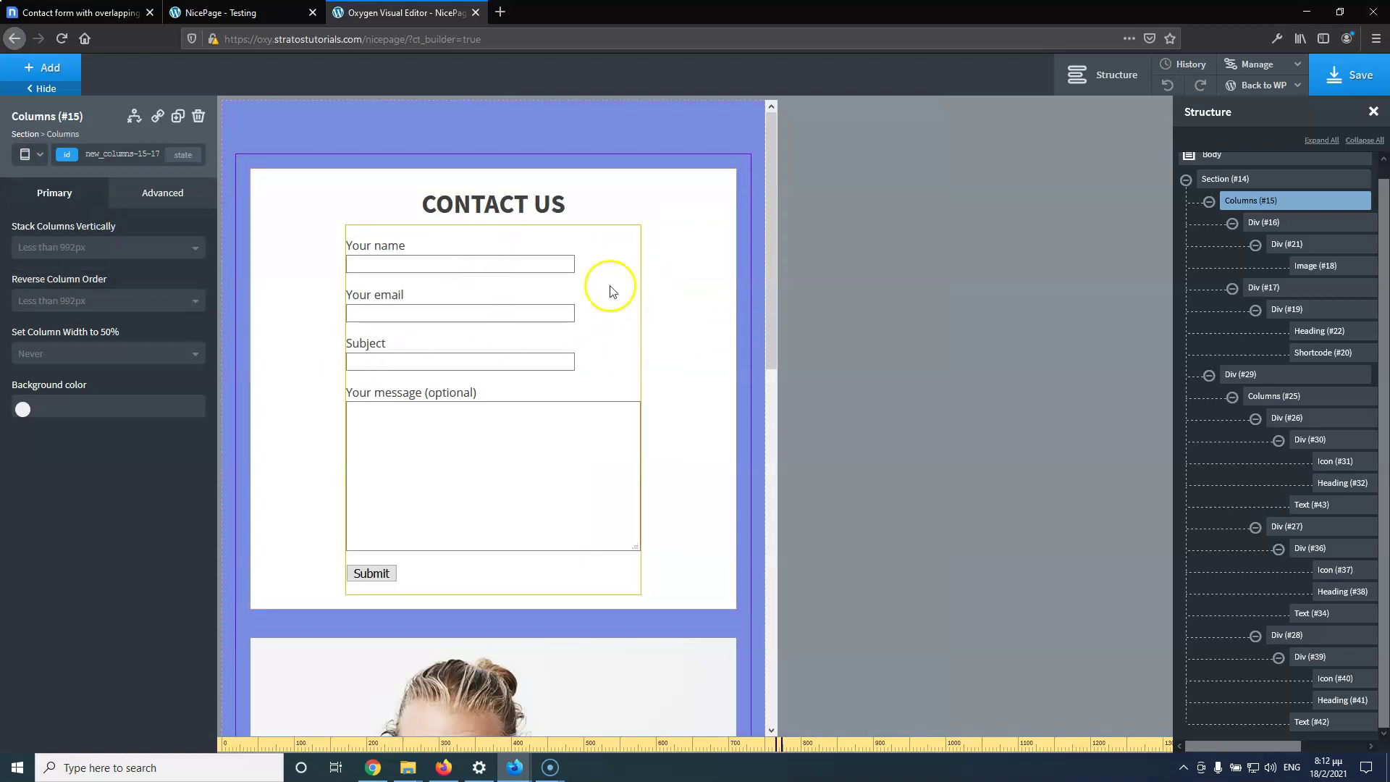
scroll(491, 430, down, 6)
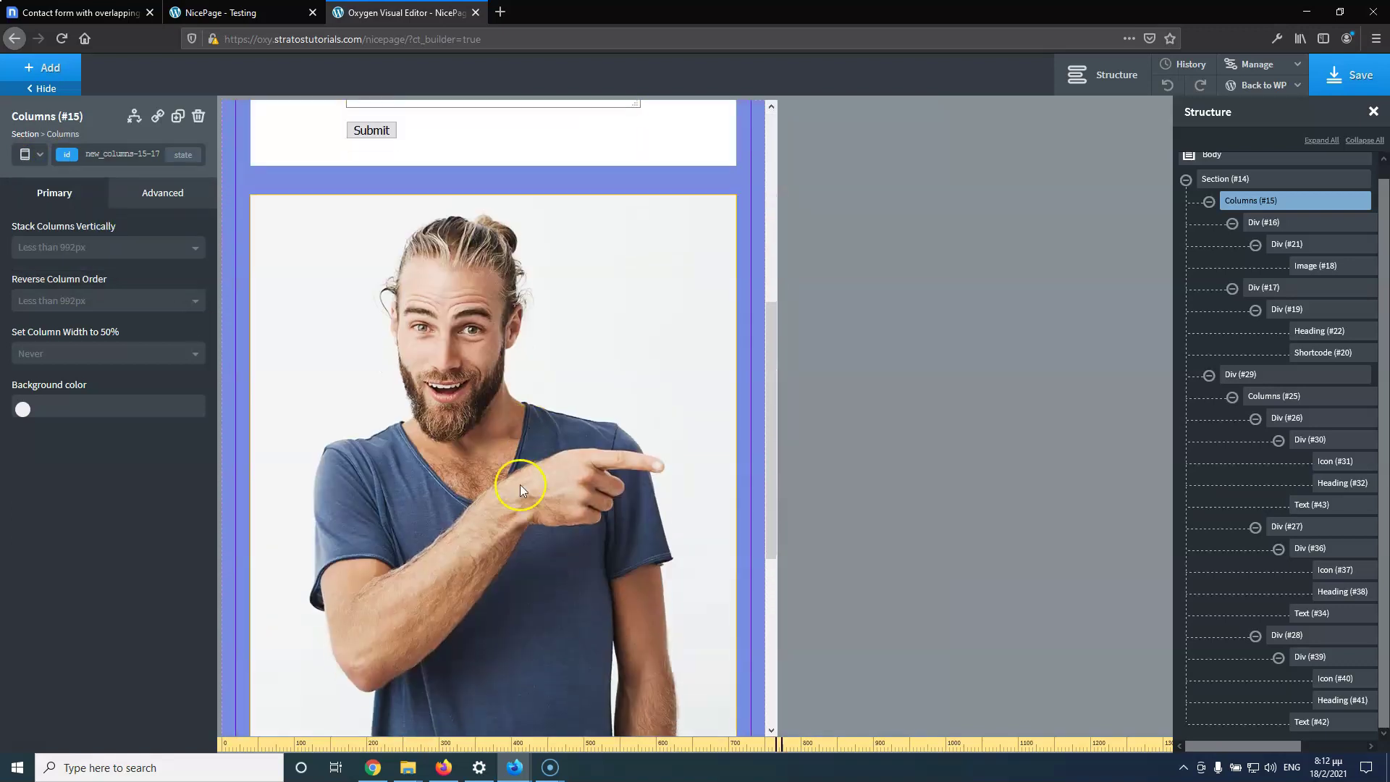
click(1316, 94)
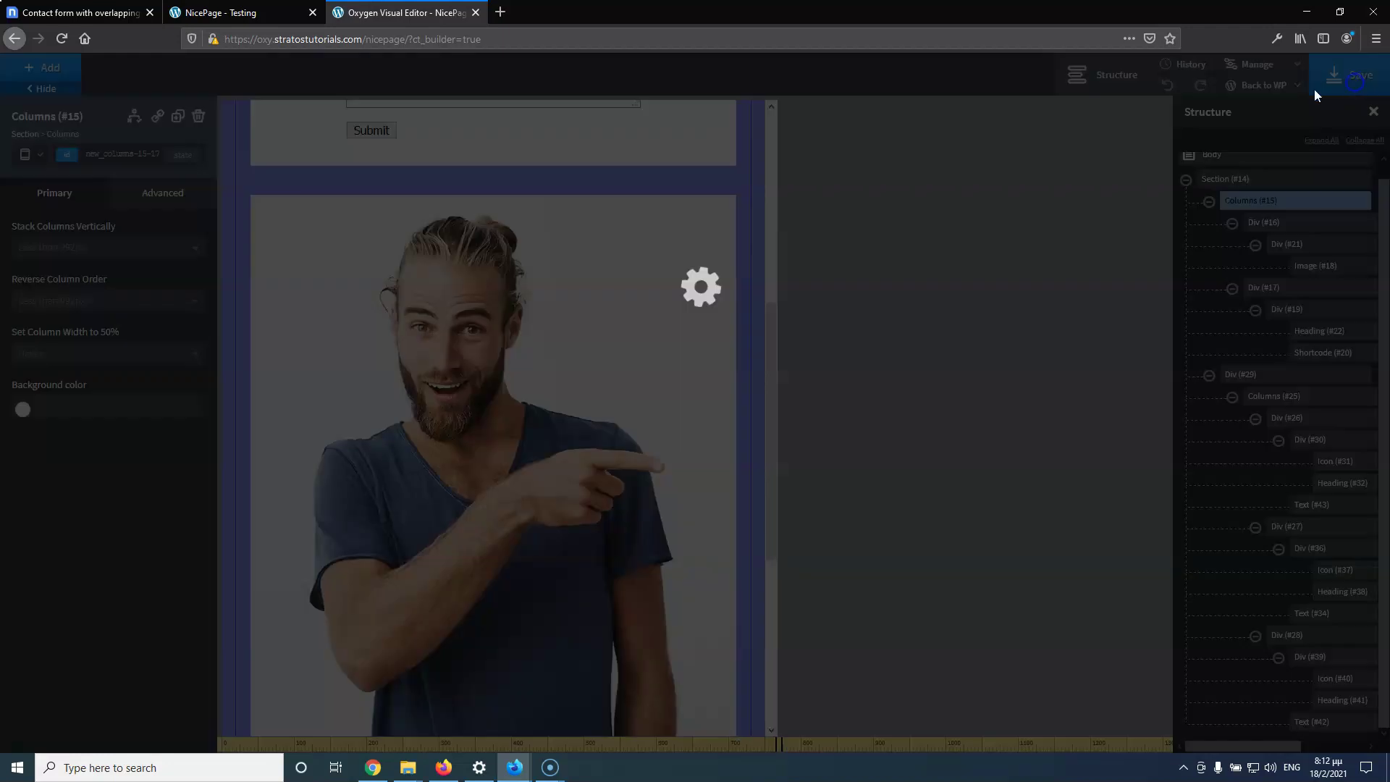